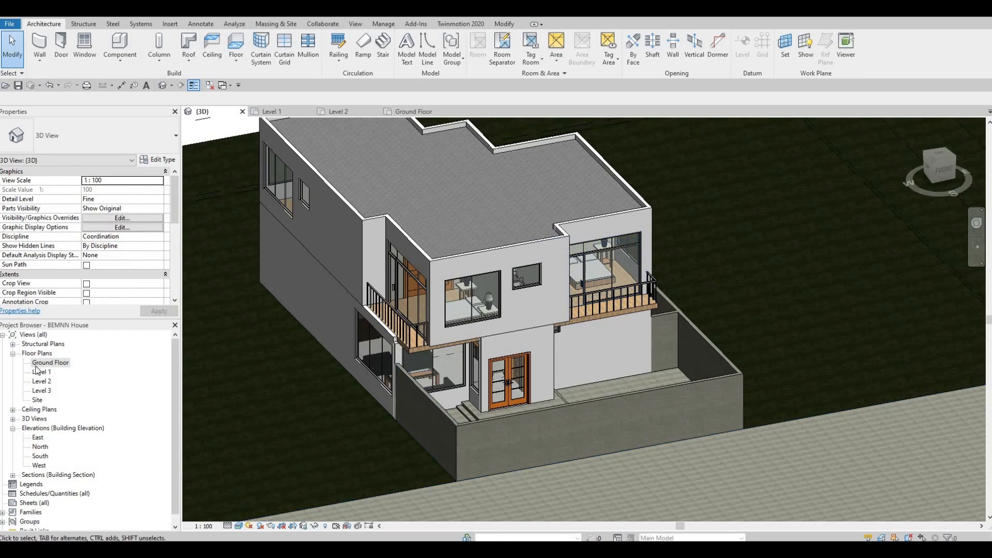
# - In the Ground Floor plan, split the front boundary wall about 1900 mm from the left grid line and again about 4100 mm further right
pyautogui.doubleClick(40, 363)
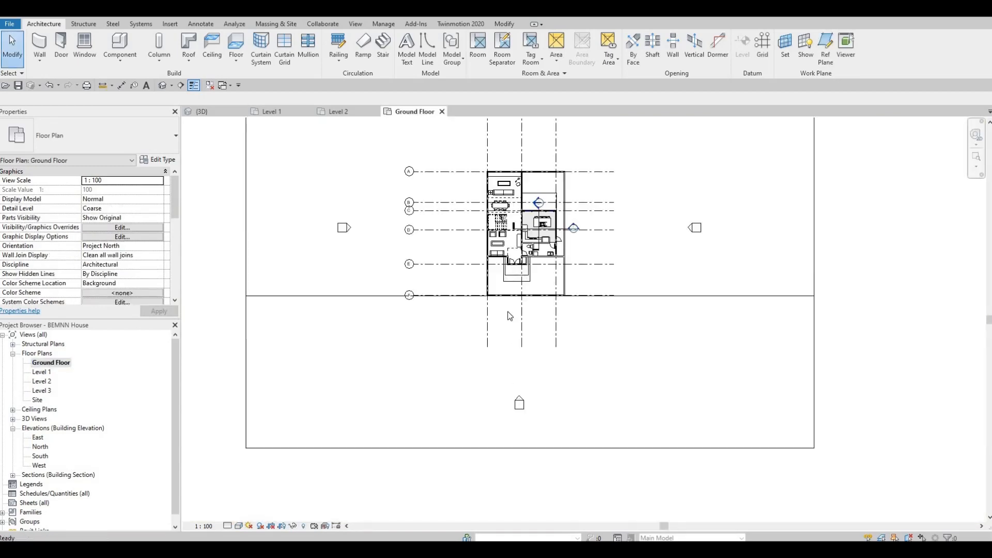
pyautogui.scroll(4, 473, 298)
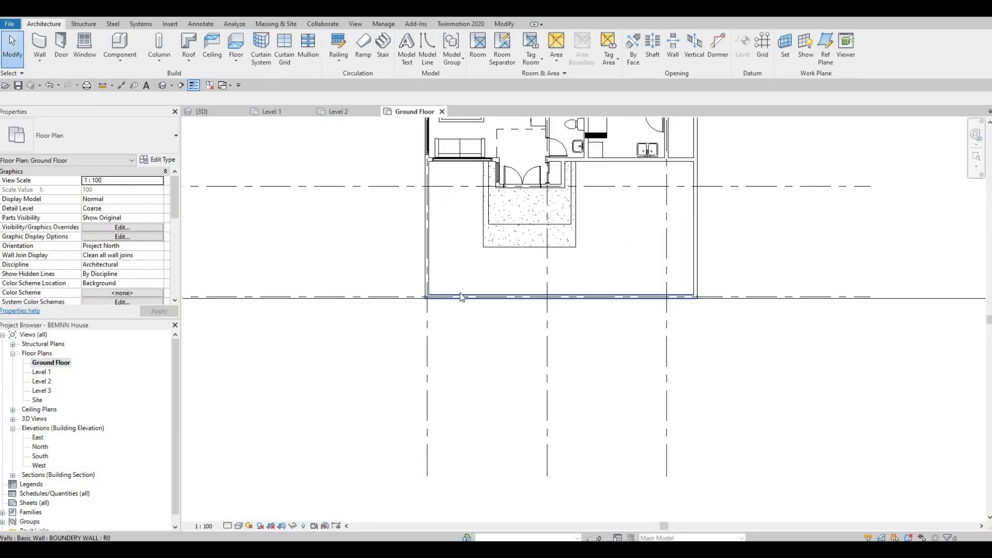
pyautogui.press('s')
pyautogui.press('l')
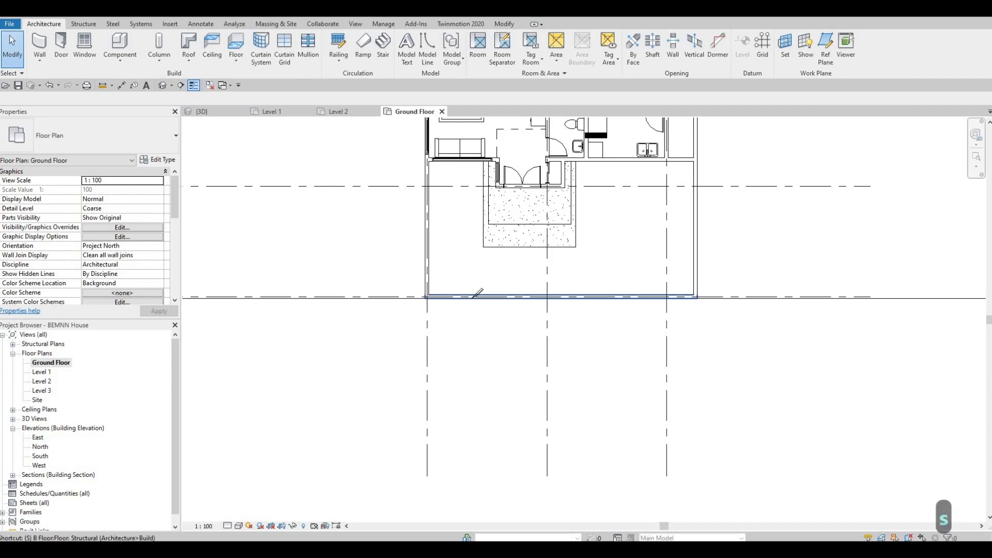
pyautogui.click(472, 298)
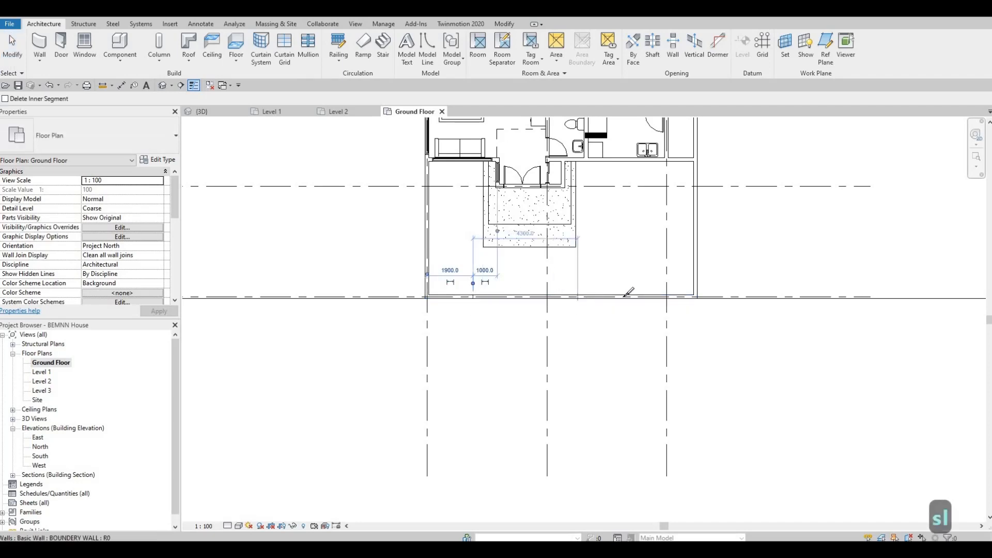
pyautogui.click(572, 297)
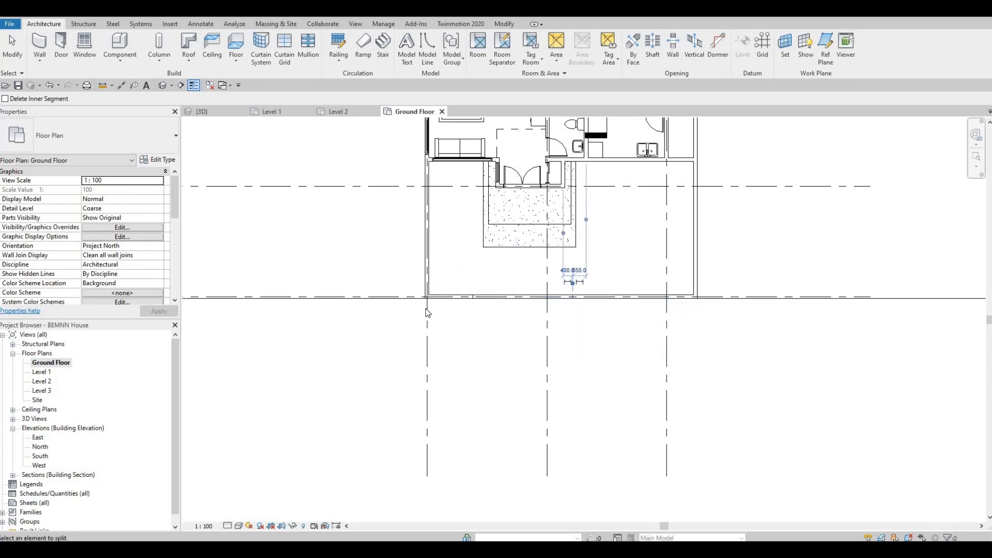
pyautogui.scroll(2, 431, 305)
pyautogui.press('Escape')
pyautogui.press('Escape')
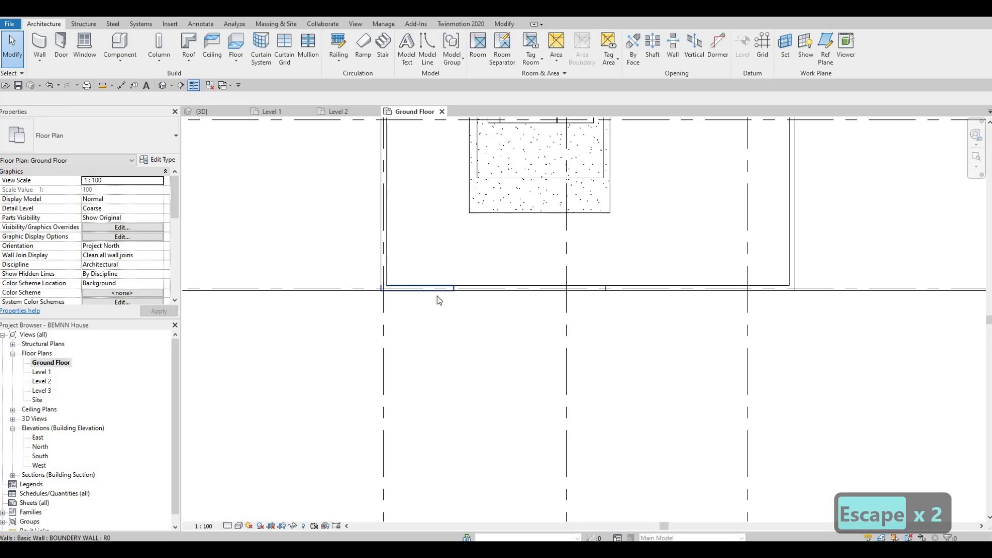
pyautogui.scroll(-2, 446, 354)
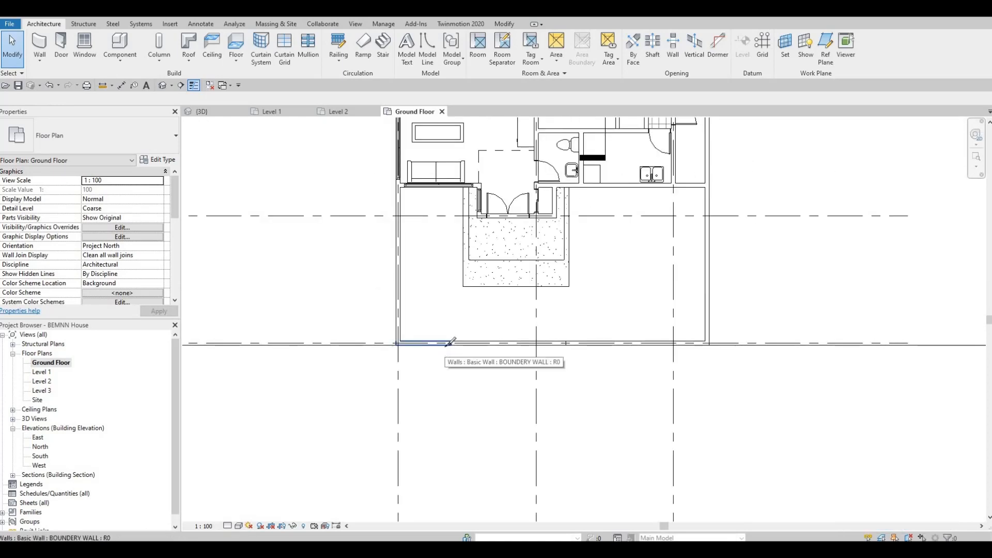
# - Split the front boundary wall once more, close to its left corner
pyautogui.press('s')
pyautogui.press('l')
pyautogui.scroll(1, 421, 339)
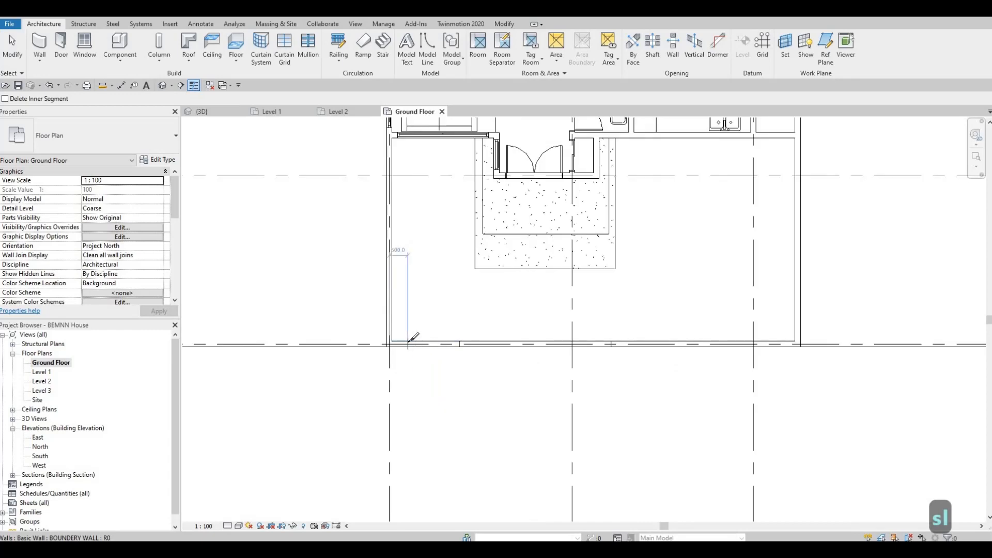
pyautogui.press('Escape')
pyautogui.press('Escape')
pyautogui.press('Escape')
pyautogui.moveTo(469, 355); pyautogui.dragTo(465, 403, button='middle')
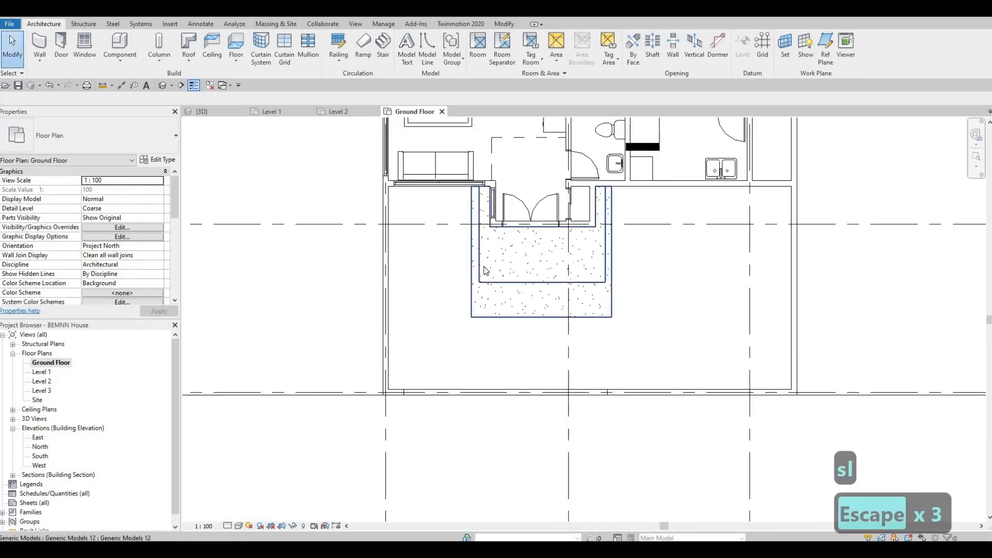
# - Resize the entrance steps by moving their left edge and lower front edge inward and the lower step's right edge slightly outward
pyautogui.click(484, 240)
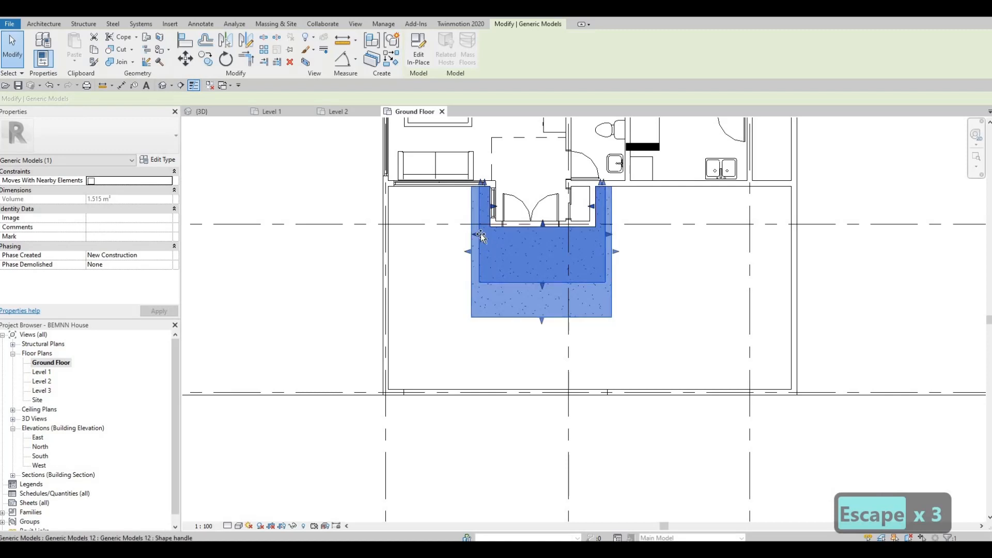
pyautogui.moveTo(481, 241); pyautogui.dragTo(478, 254)
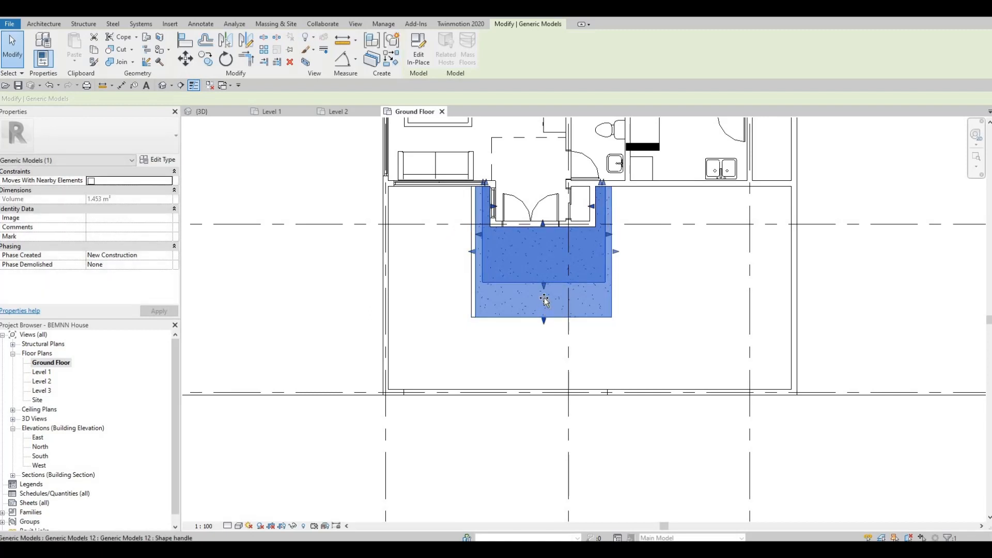
pyautogui.moveTo(544, 304); pyautogui.dragTo(545, 305)
pyautogui.moveTo(584, 265); pyautogui.dragTo(622, 245)
pyautogui.press('Escape')
pyautogui.press('Escape')
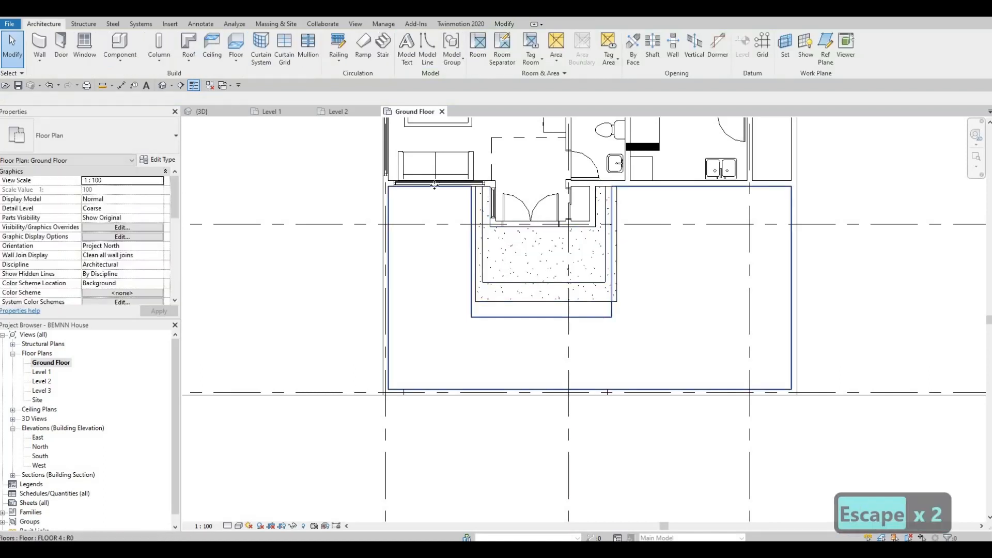
# - Edit the front yard floor's boundary and delete the three cutout lines around the entrance steps and the short line left of them
pyautogui.click(433, 186)
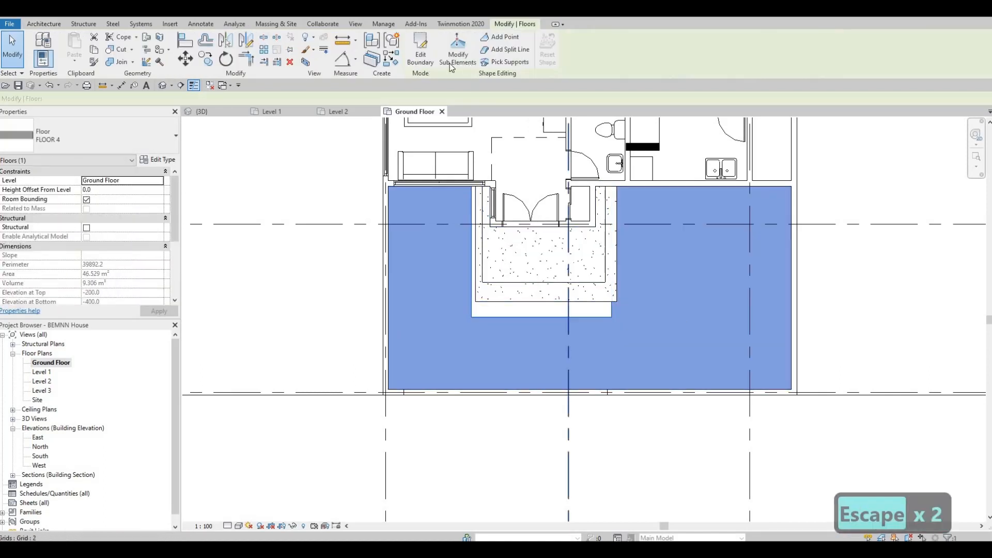
pyautogui.click(421, 61)
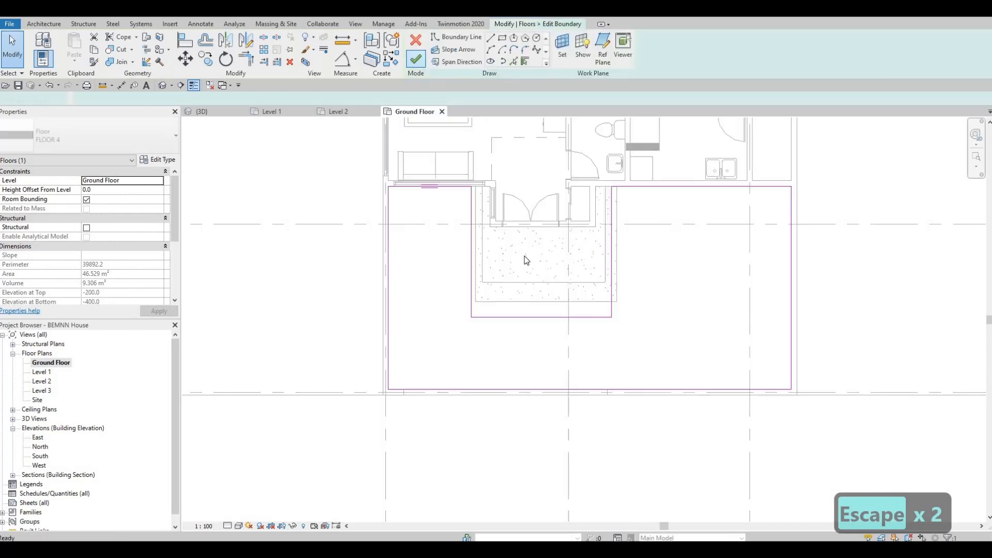
pyautogui.click(470, 252)
pyautogui.press('Delete')
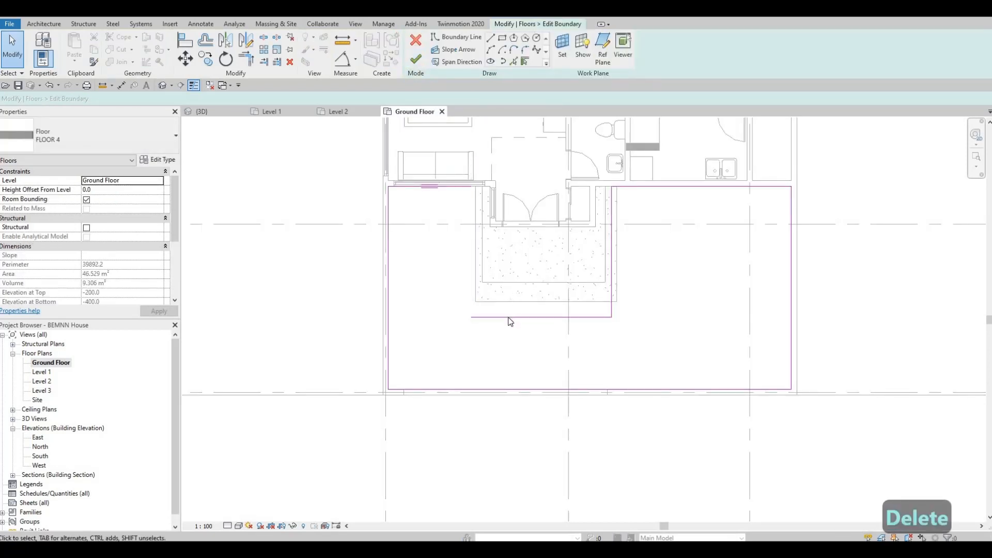
pyautogui.click(589, 317)
pyautogui.press('Delete')
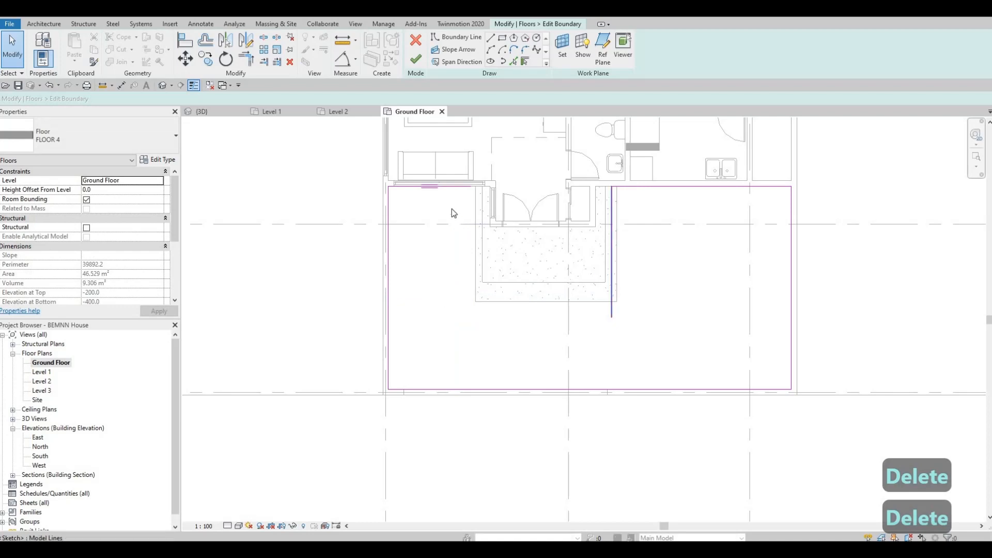
pyautogui.press('Delete')
pyautogui.click(449, 188)
pyautogui.press('Delete')
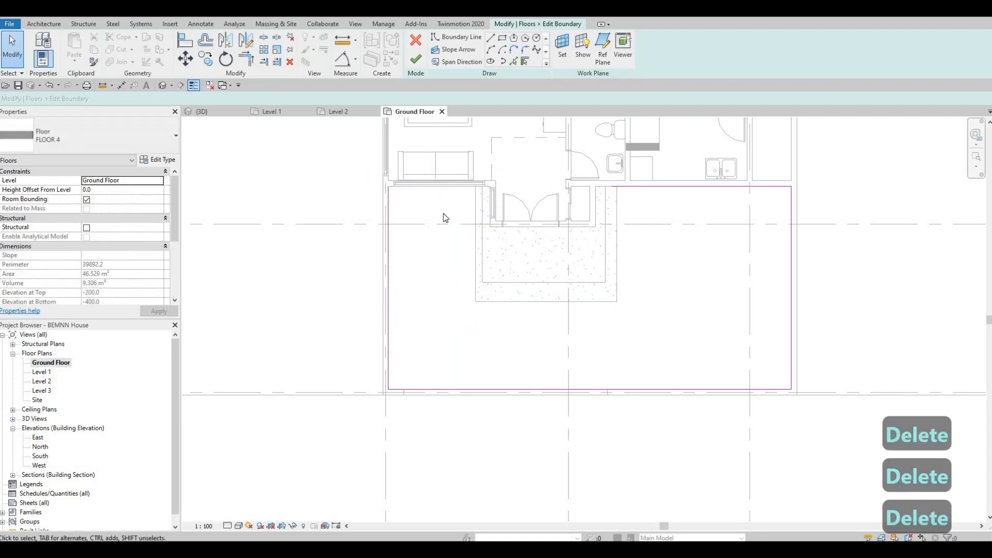
# - Extend the boundary line along the house to the left boundary line with Trim/Extend and finish the floor sketch
pyautogui.press('t')
pyautogui.press('r')
pyautogui.click(648, 187)
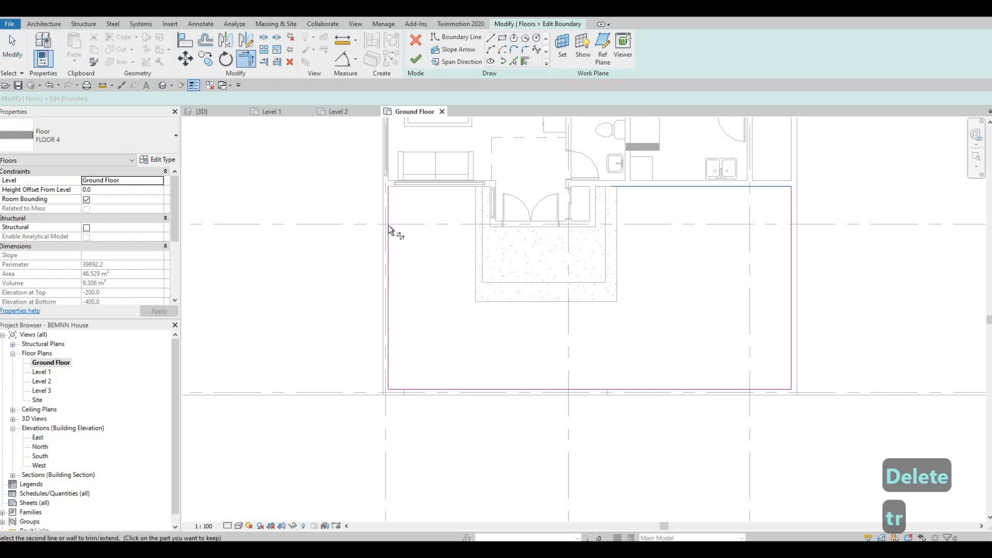
pyautogui.click(388, 227)
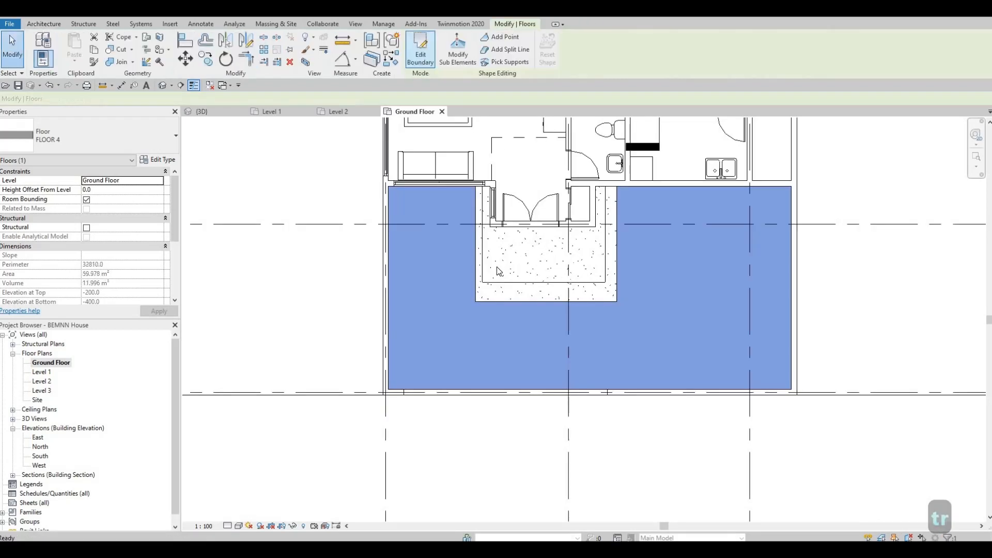
pyautogui.press('Escape')
pyautogui.press('Escape')
# - Pull the front edges of the upper and lower entrance steps back toward the house
pyautogui.click(541, 284)
pyautogui.moveTo(541, 284); pyautogui.dragTo(542, 260)
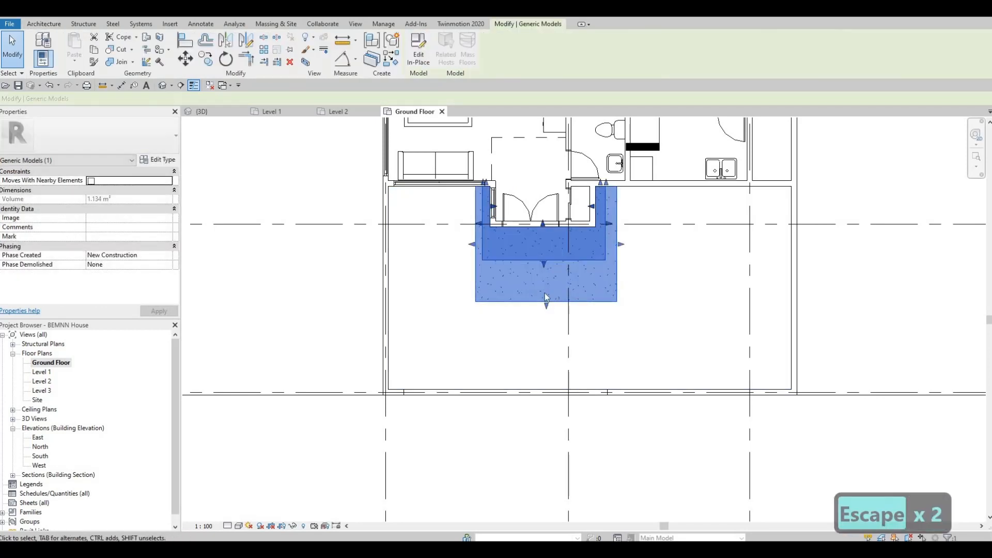
pyautogui.moveTo(544, 268)
pyautogui.mouseDown()
pyautogui.moveTo(542, 278)
pyautogui.moveTo(540, 264)
pyautogui.mouseUp()
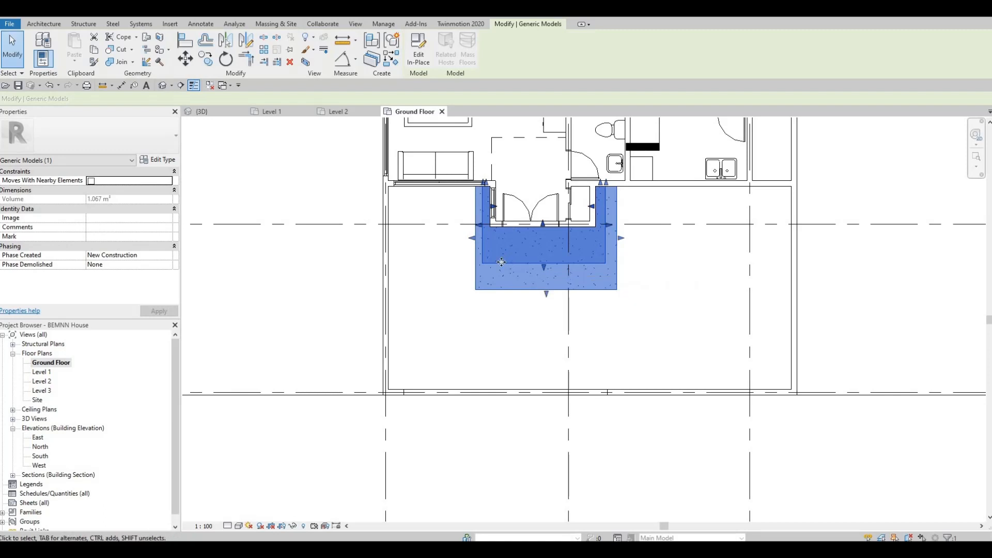
pyautogui.press('Escape')
pyautogui.press('Escape')
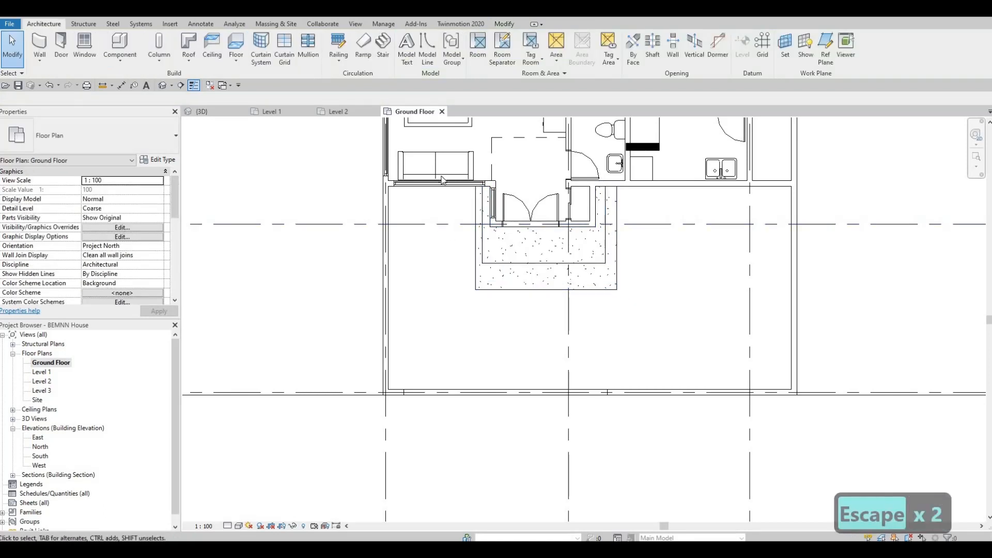
# - Delete the front boundary wall segment between the short left corner piece and the long middle segment
pyautogui.scroll(3, 439, 197)
pyautogui.moveTo(482, 319); pyautogui.dragTo(461, 285, button='middle')
pyautogui.scroll(-1, 476, 270)
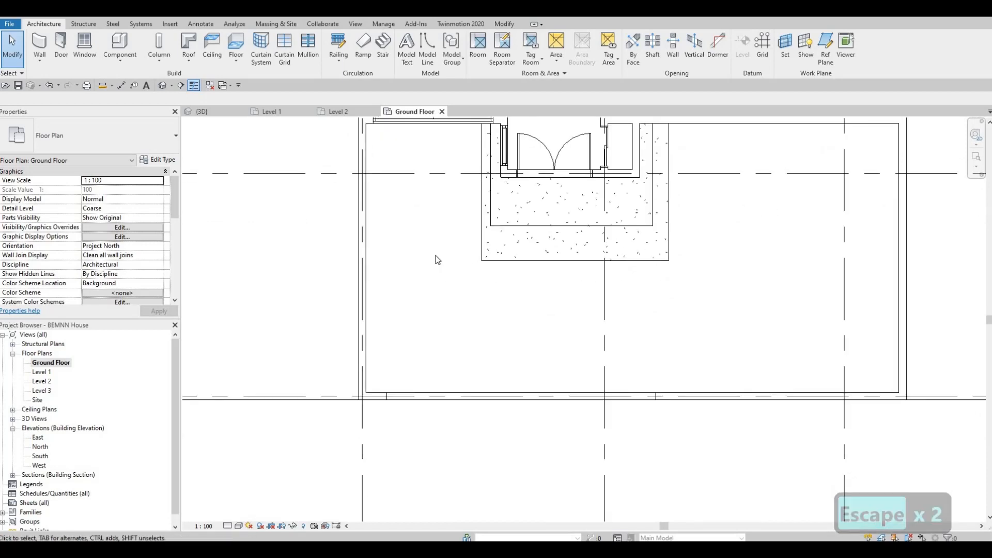
pyautogui.moveTo(424, 189); pyautogui.dragTo(428, 223, button='middle')
pyautogui.scroll(-1, 428, 223)
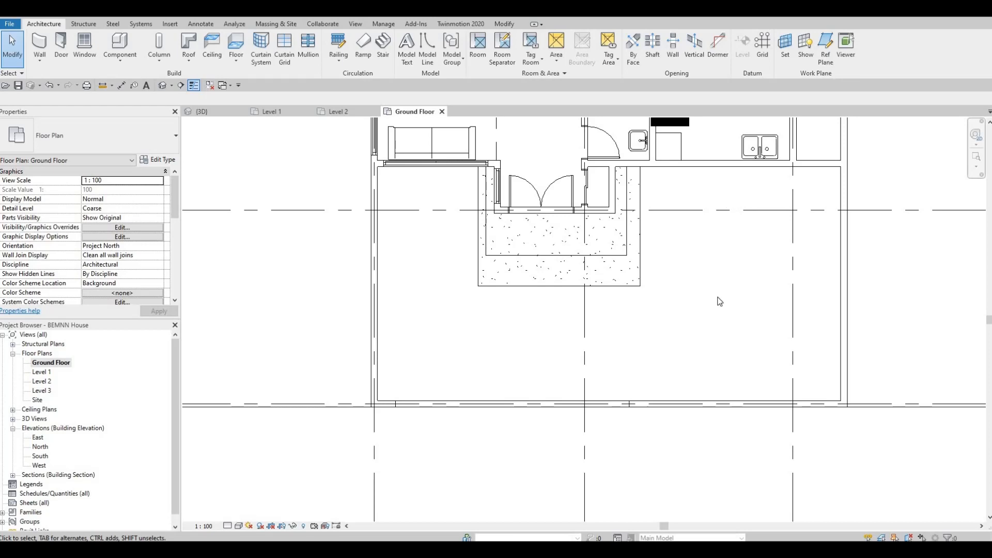
pyautogui.press('Escape')
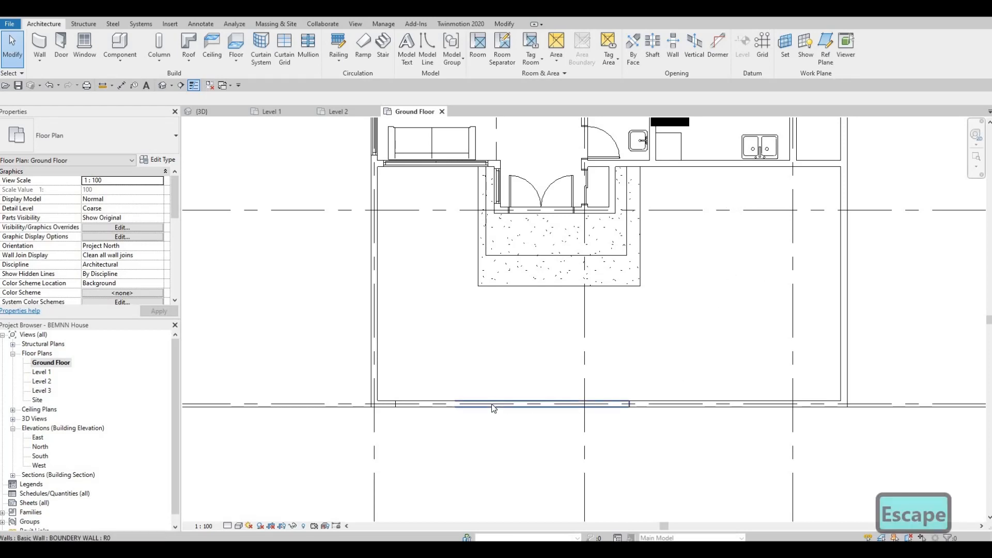
pyautogui.click(491, 404)
pyautogui.press('Escape')
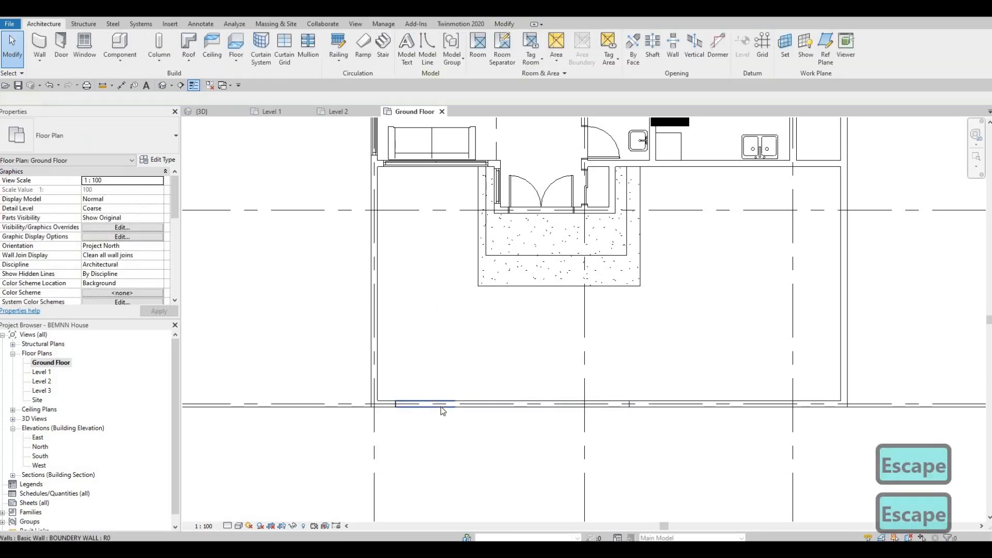
pyautogui.click(442, 405)
pyautogui.press('Delete')
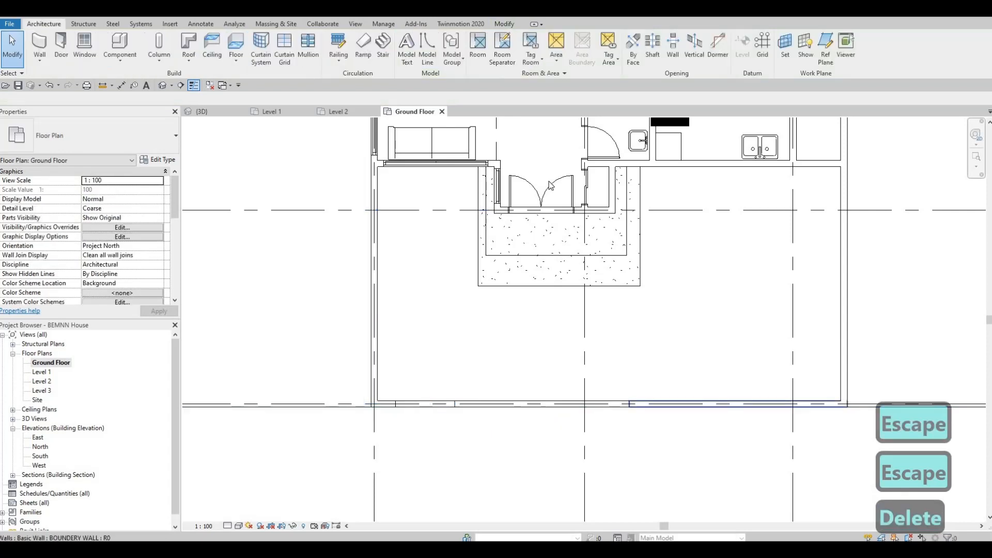
# - Split the front boundary wall about 100 mm left of the right grid line and delete the segment between that split and the middle segment
pyautogui.press('s')
pyautogui.press('l')
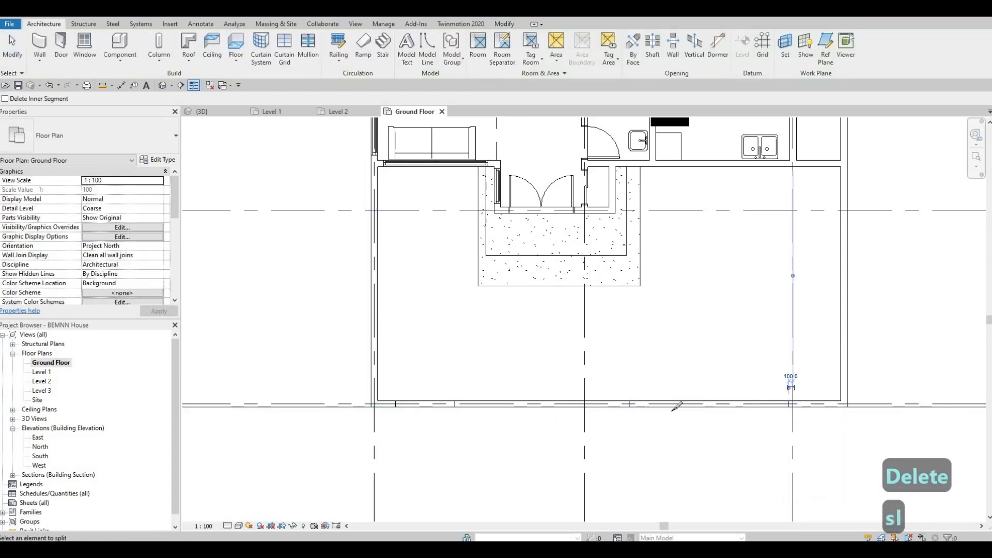
pyautogui.press('Escape')
pyautogui.press('Escape')
pyautogui.click(631, 406)
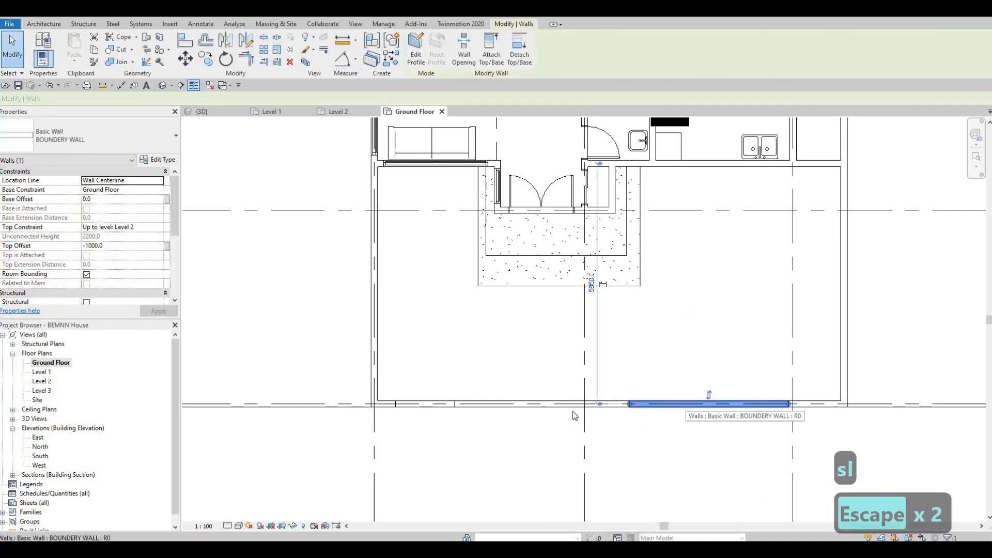
pyautogui.press('Delete')
# - Shorten the middle front wall segment by moving its left end inward to a 3100 mm length and its right end slightly inward
pyautogui.click(517, 404)
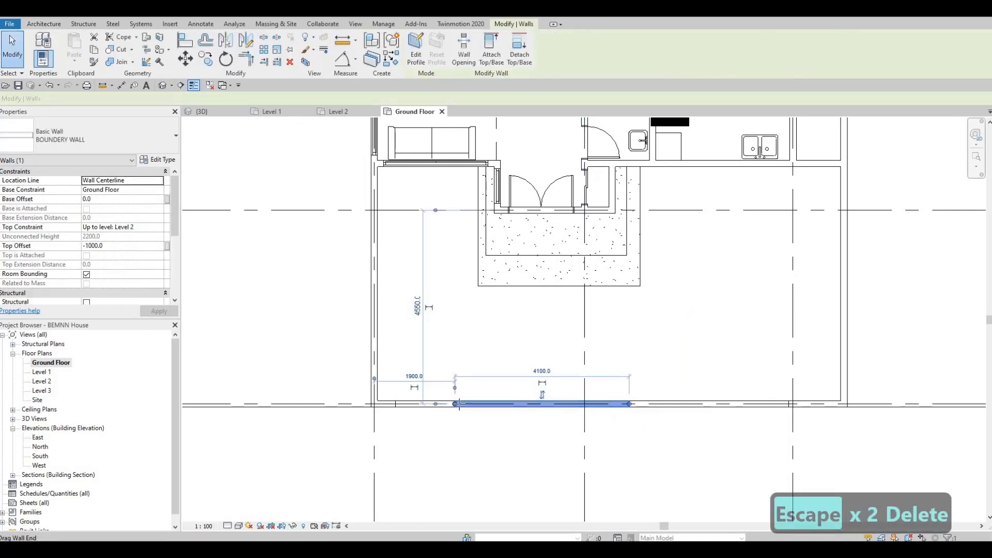
pyautogui.moveTo(509, 404); pyautogui.dragTo(497, 404)
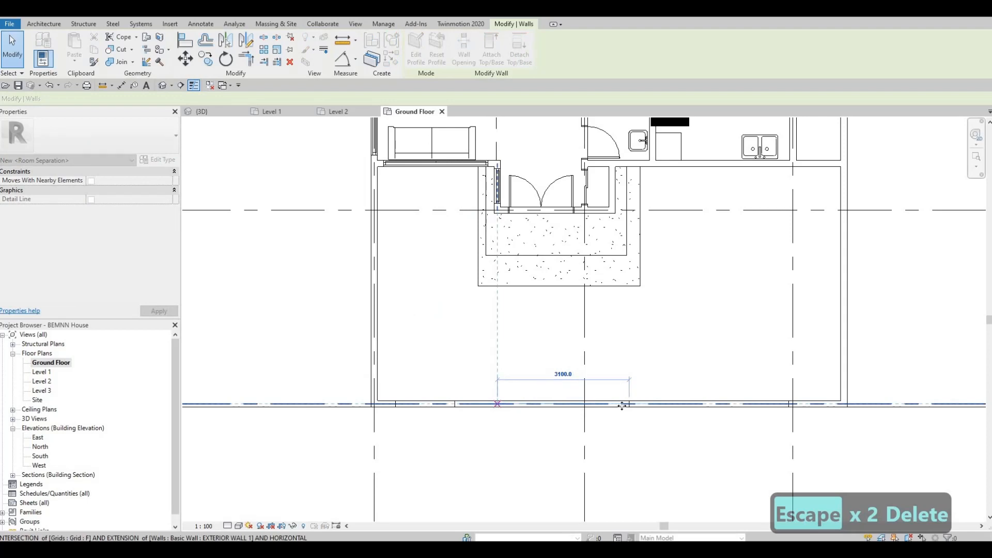
pyautogui.moveTo(629, 404); pyautogui.dragTo(617, 405)
pyautogui.press('Escape')
pyautogui.press('Escape')
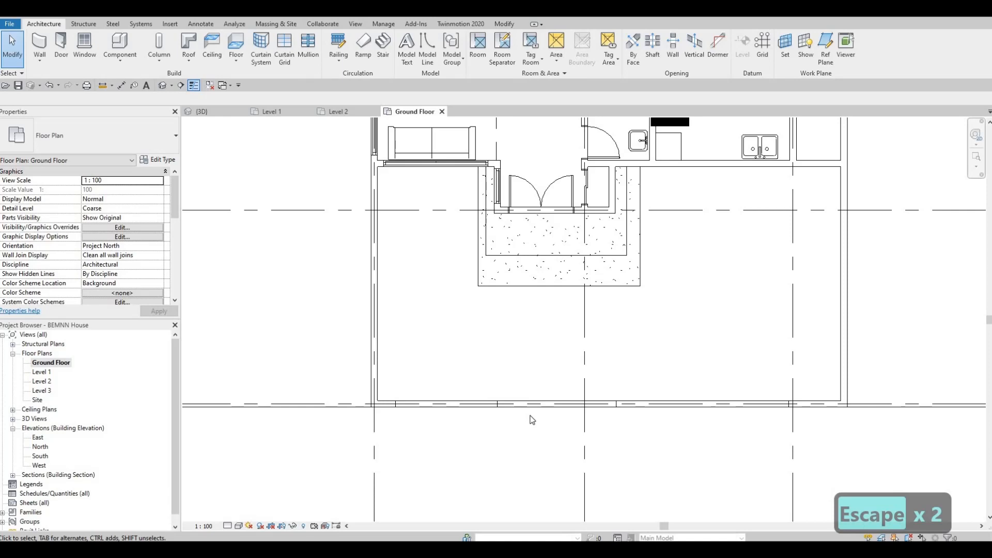
# - Split the middle front wall segment at two points, delete the piece between them, and view the resulting pillars in 3D
pyautogui.press('s')
pyautogui.press('l')
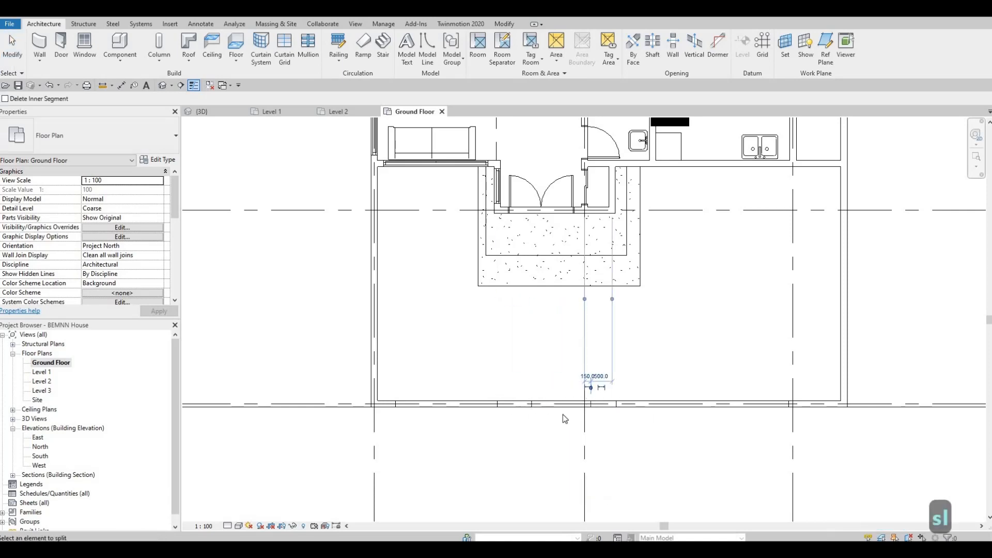
pyautogui.press('Escape')
pyautogui.press('Escape')
pyautogui.click(564, 406)
pyautogui.press('Delete')
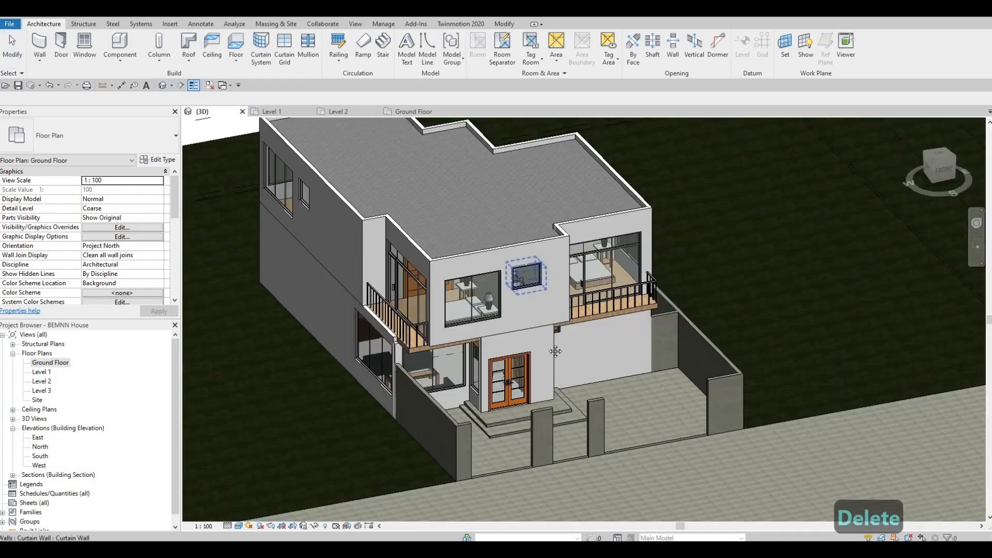
pyautogui.moveTo(597, 452); pyautogui.dragTo(594, 351, button='middle')
pyautogui.scroll(3, 593, 350)
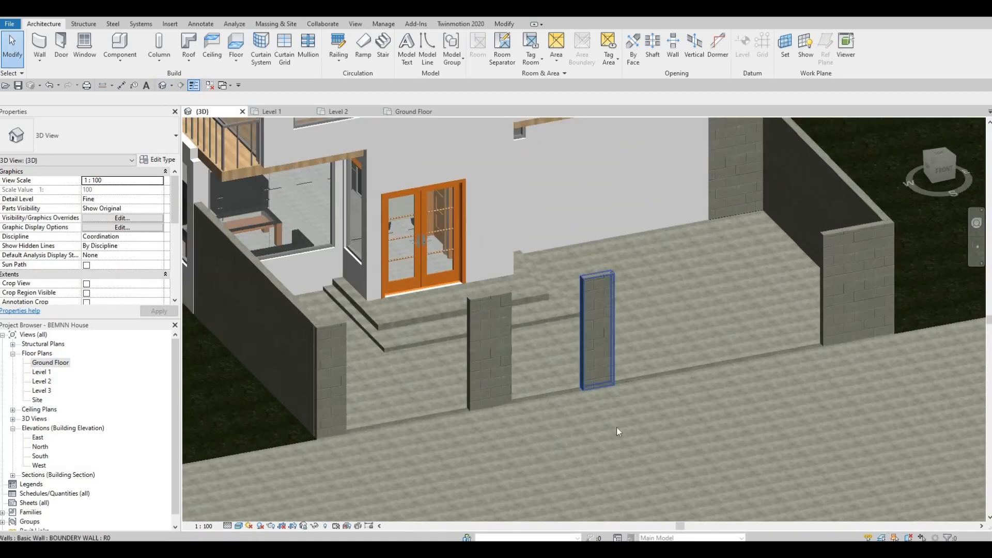
# - Examine the strip between the front yard floor and the road floor beneath the front wall openings in 3D
pyautogui.scroll(2, 764, 411)
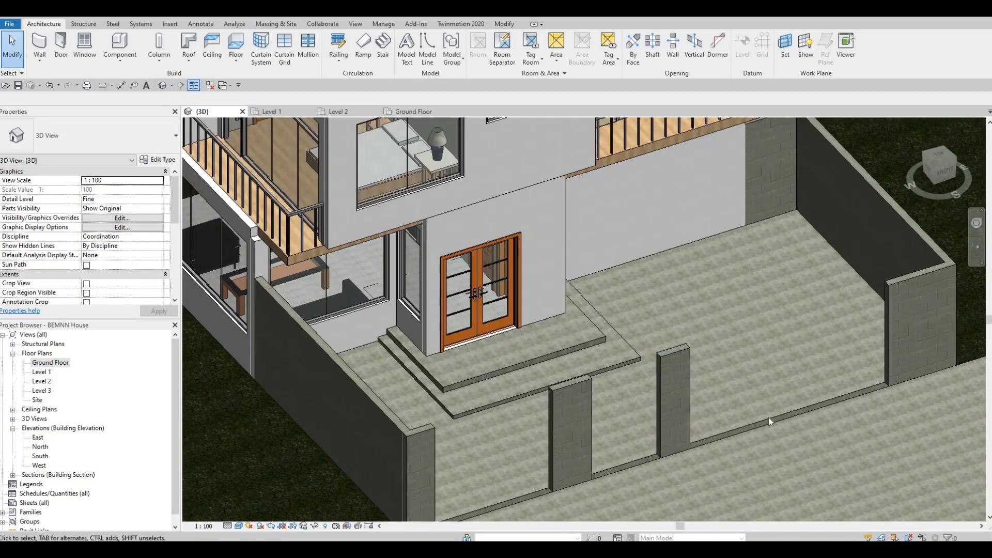
pyautogui.moveTo(761, 409); pyautogui.dragTo(748, 342, button='middle')
pyautogui.scroll(-1, 745, 346)
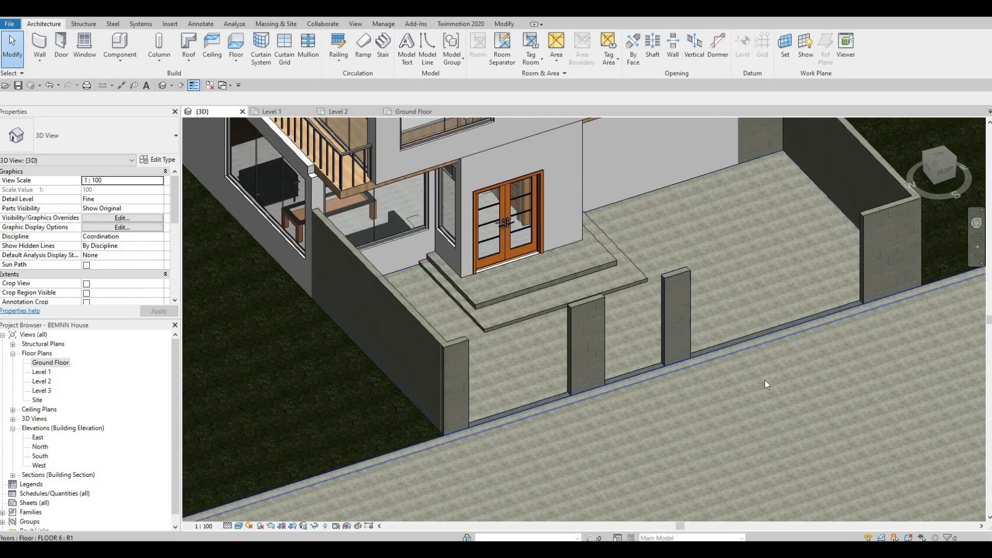
pyautogui.keyDown('shift'); pyautogui.moveTo(764, 380); pyautogui.dragTo(798, 345, button='middle'); pyautogui.keyUp('shift')
pyautogui.scroll(2, 791, 351)
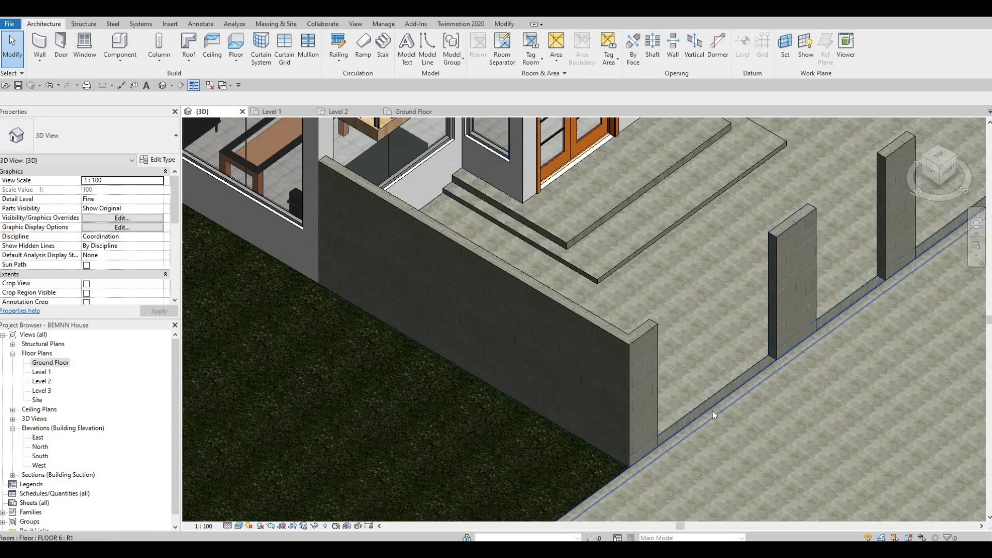
pyautogui.click(682, 416)
pyautogui.keyDown('shift'); pyautogui.moveTo(737, 417); pyautogui.dragTo(808, 355, button='middle'); pyautogui.keyUp('shift')
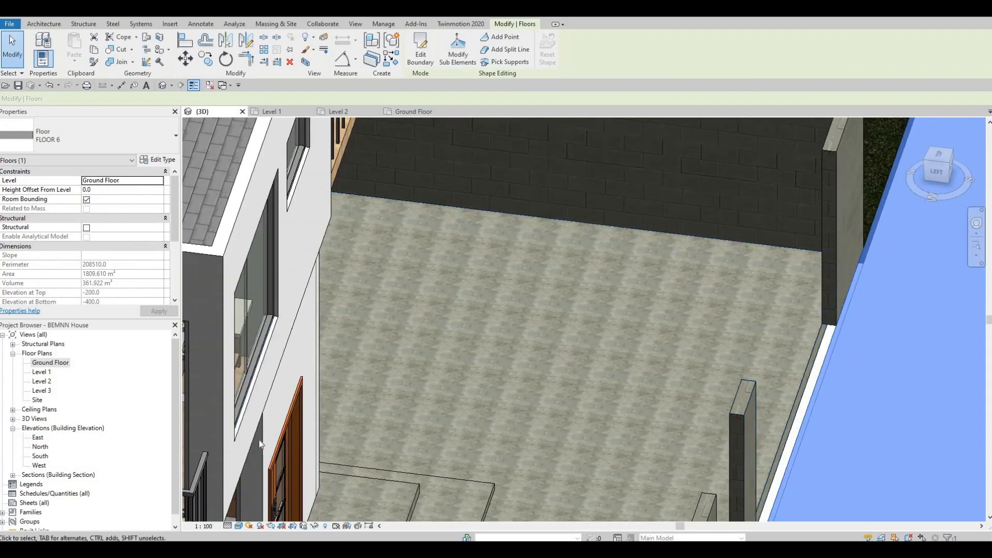
# - On the Ground Floor plan, edit the front yard floor's boundary and align its front edge with the outer face of the front wall
pyautogui.doubleClick(35, 363)
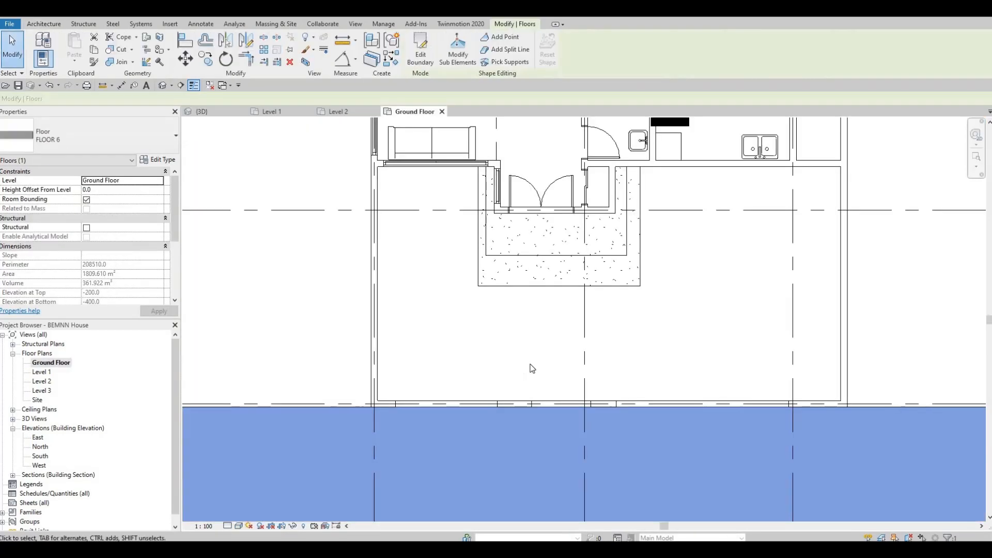
pyautogui.moveTo(475, 398); pyautogui.dragTo(568, 314, button='middle')
pyautogui.press('Escape')
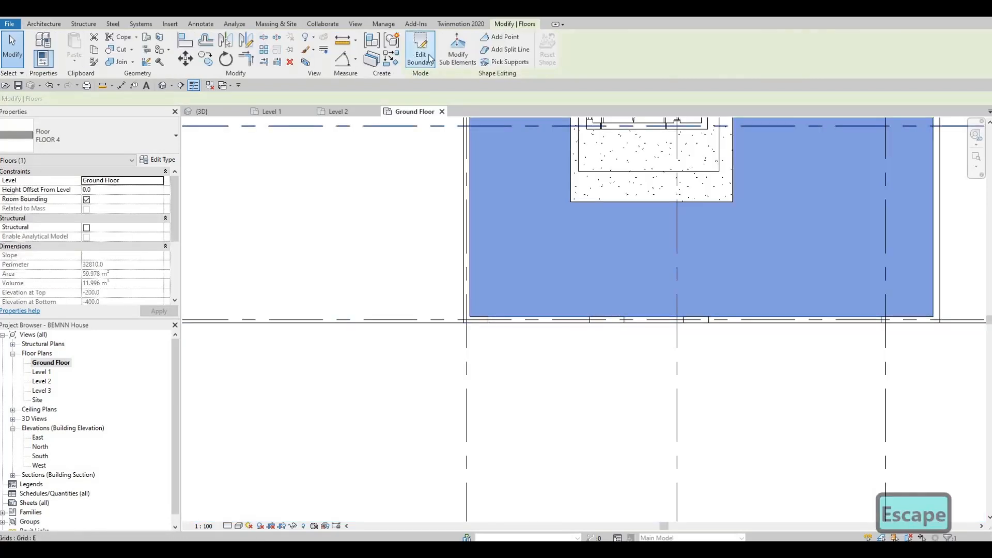
pyautogui.click(428, 54)
pyautogui.scroll(1, 544, 339)
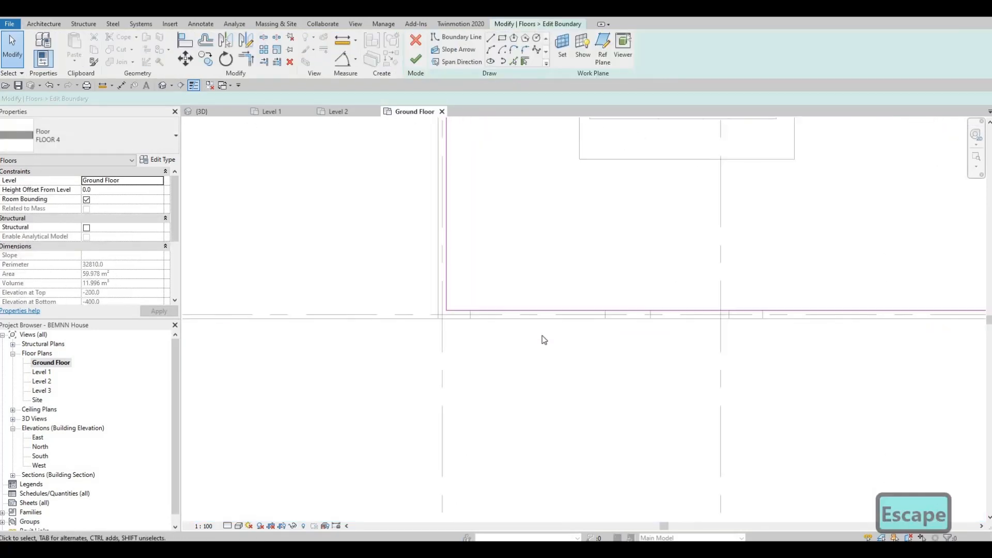
pyautogui.press('a')
pyautogui.press('l')
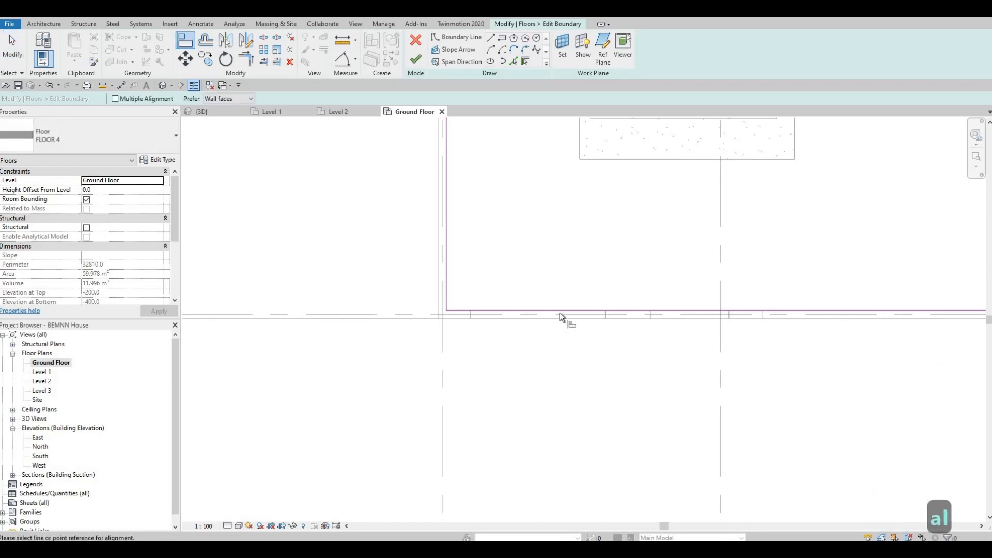
pyautogui.click(537, 311)
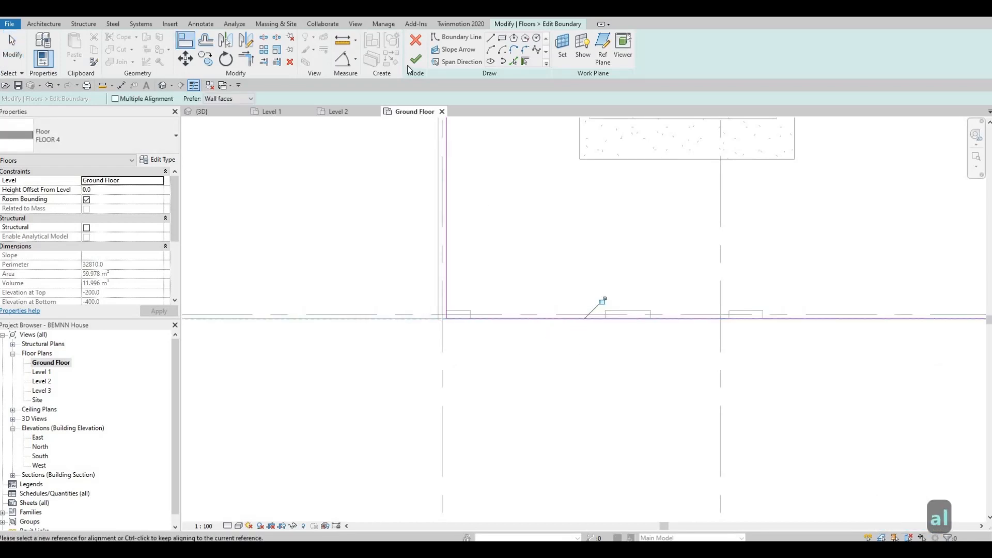
pyautogui.press('Escape')
pyautogui.press('Escape')
# - Examine the front yard floor, gate openings and entrance steps in 3D
pyautogui.scroll(-1, 509, 263)
pyautogui.moveTo(509, 262); pyautogui.dragTo(493, 298, button='middle')
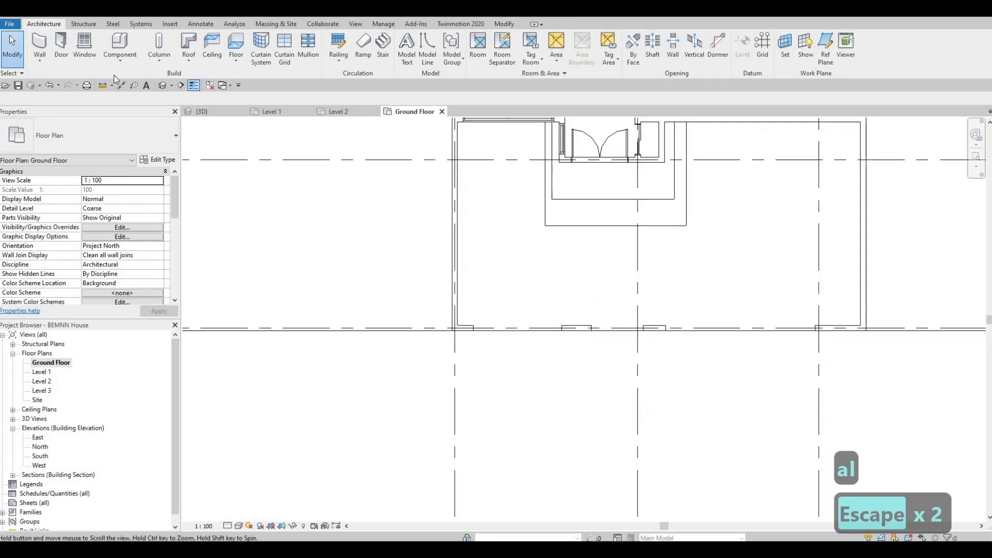
pyautogui.click(164, 85)
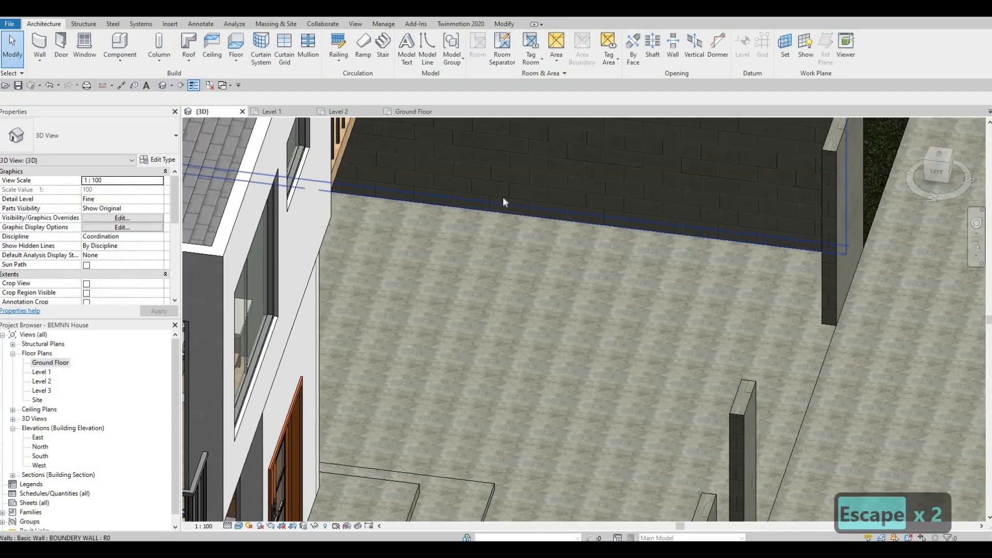
pyautogui.scroll(-2, 743, 259)
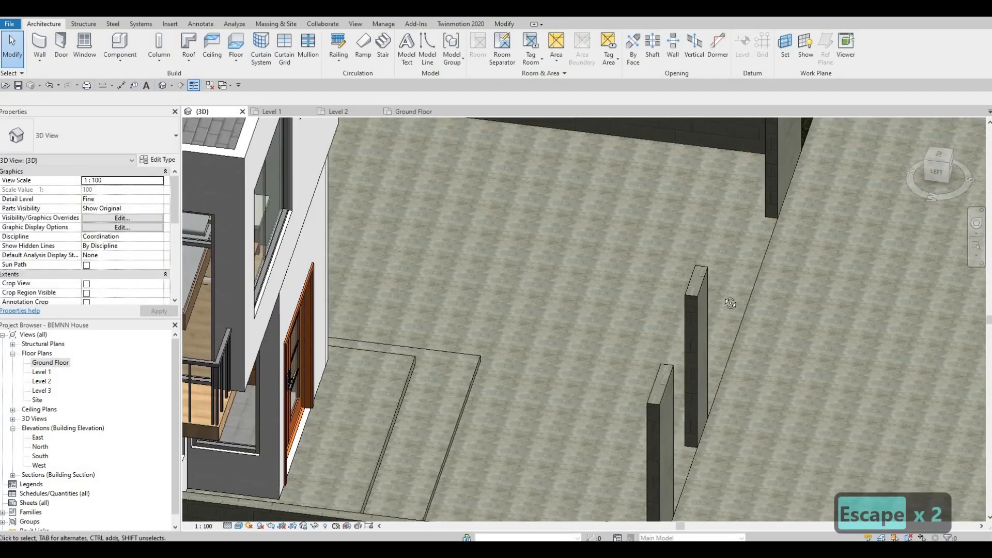
pyautogui.scroll(-1, 723, 272)
pyautogui.keyDown('shift'); pyautogui.moveTo(701, 271); pyautogui.dragTo(287, 322, button='middle'); pyautogui.keyUp('shift')
pyautogui.moveTo(335, 341); pyautogui.dragTo(179, 448, button='middle')
pyautogui.scroll(-1, 168, 439)
pyautogui.moveTo(513, 285); pyautogui.dragTo(457, 405, button='middle')
pyautogui.scroll(-1, 542, 300)
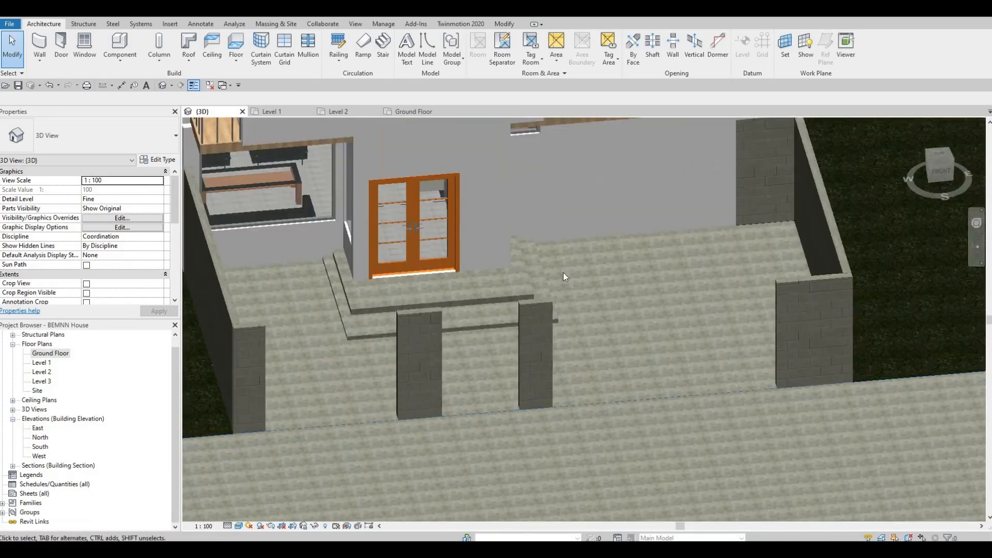
pyautogui.scroll(-1, 527, 304)
pyautogui.keyDown('shift'); pyautogui.moveTo(523, 325); pyautogui.dragTo(548, 326, button='middle'); pyautogui.keyUp('shift')
pyautogui.keyDown('shift'); pyautogui.moveTo(696, 230); pyautogui.dragTo(694, 241, button='middle'); pyautogui.keyUp('shift')
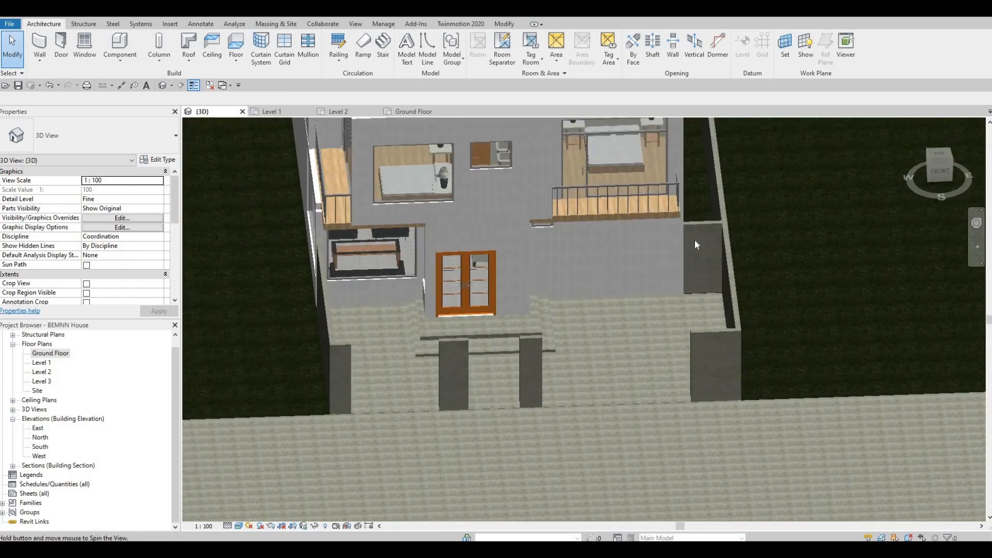
pyautogui.scroll(5, 703, 241)
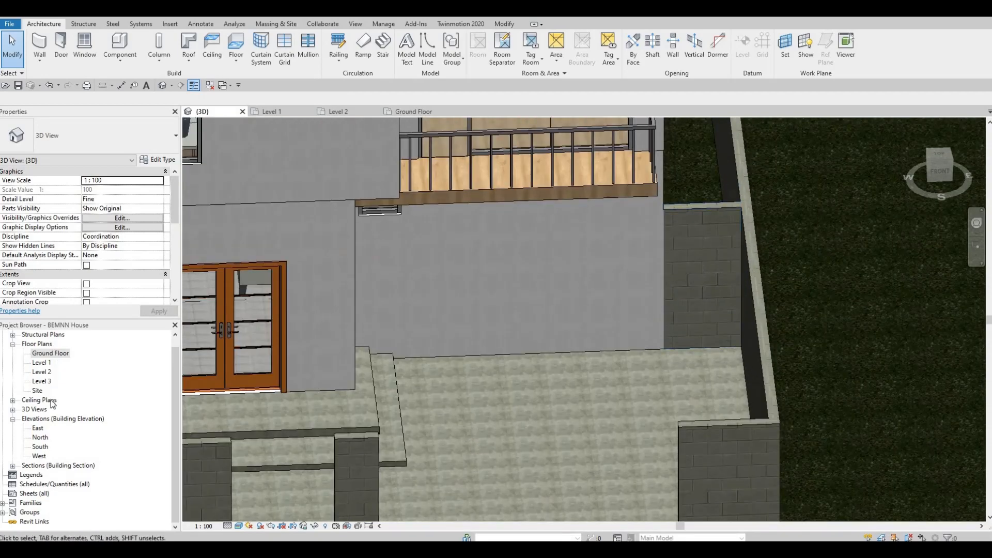
# - Open the Ground Floor plan and check which door types are available for placement
pyautogui.doubleClick(47, 354)
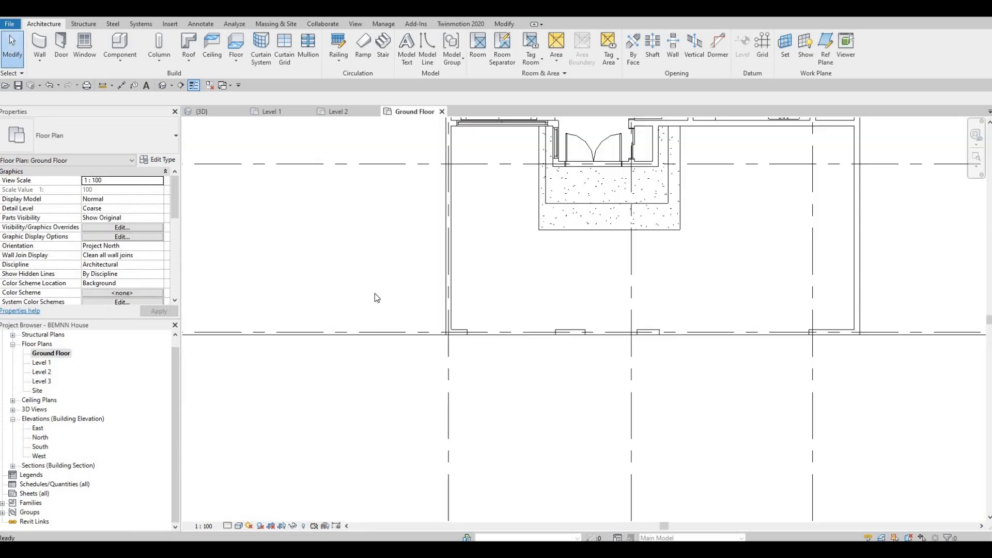
pyautogui.click(61, 45)
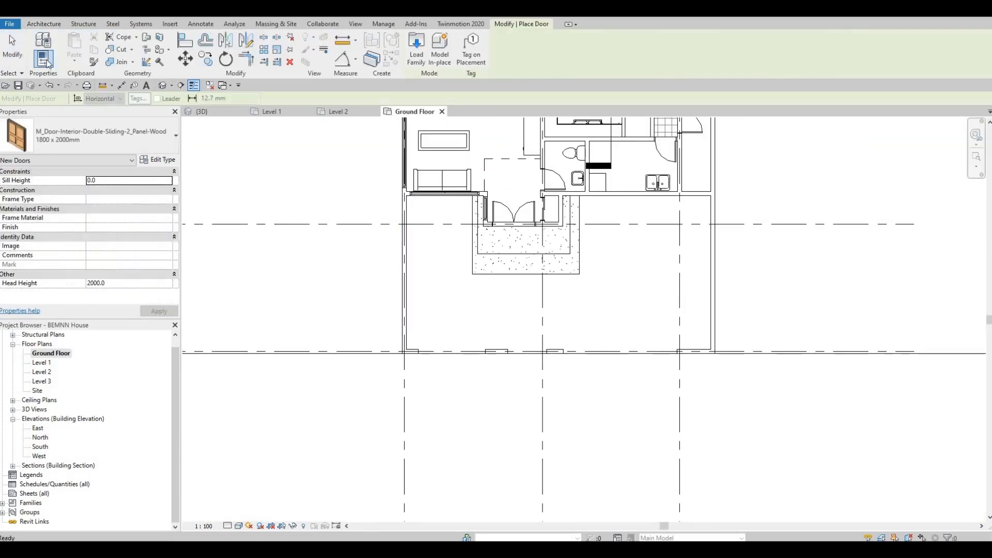
pyautogui.click(61, 142)
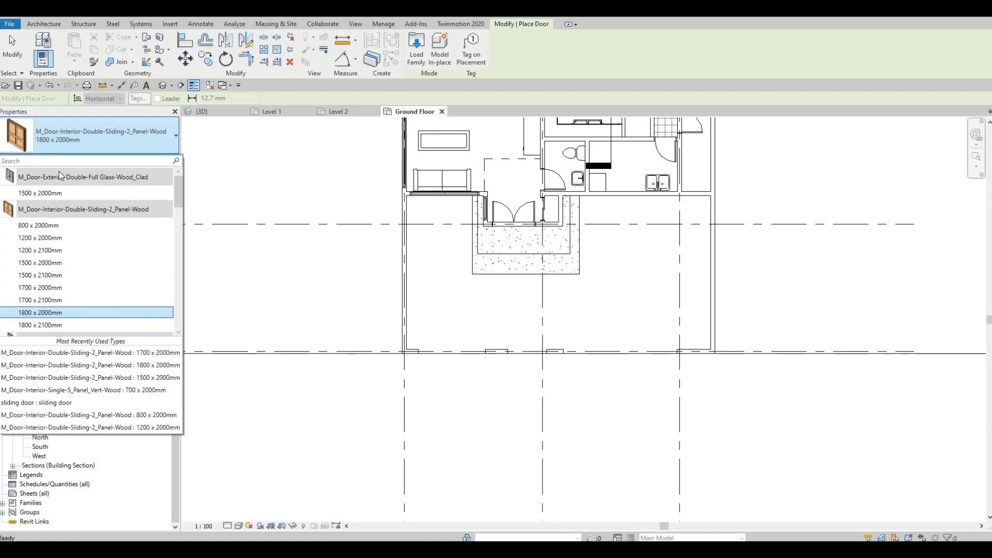
pyautogui.press('Escape')
pyautogui.press('Escape')
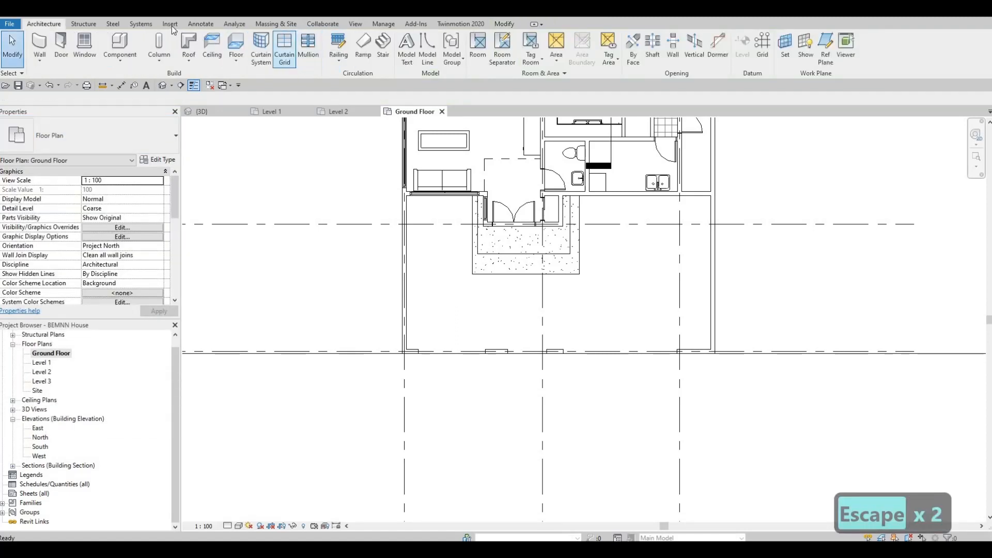
# - Browse the previews of the Commercial door families in the family library
pyautogui.scroll(-4, 423, 46)
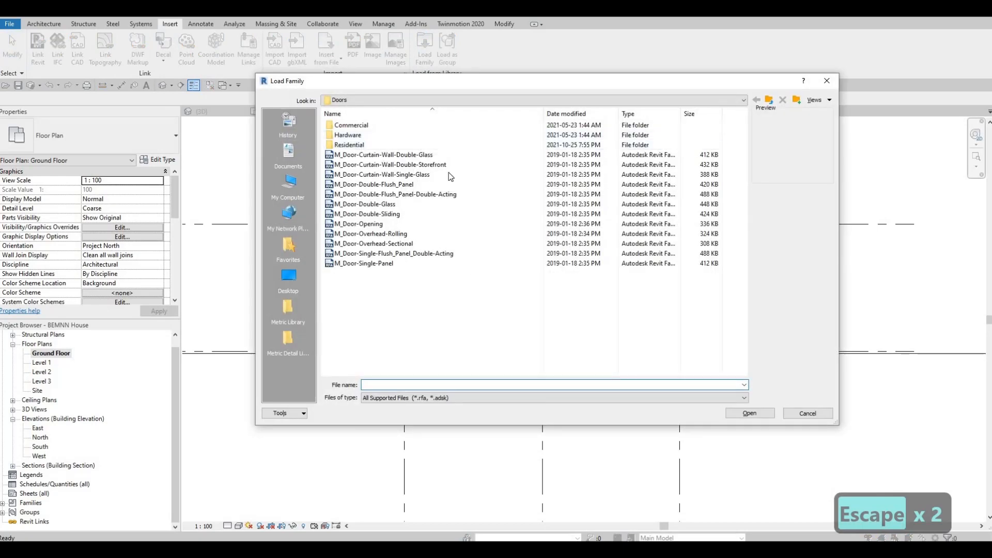
pyautogui.doubleClick(361, 126)
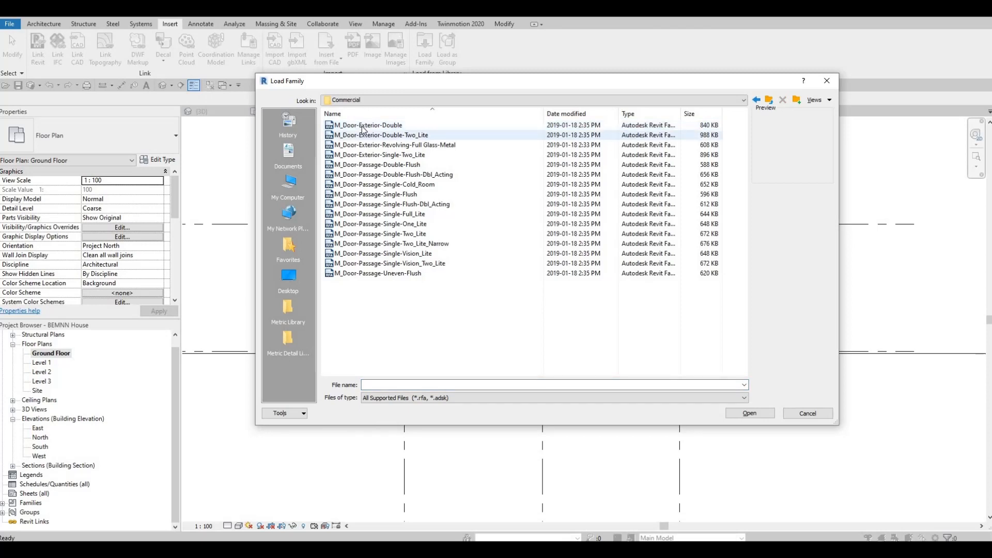
pyautogui.click(363, 127)
pyautogui.press('Down')
pyautogui.press('Down')
pyautogui.press('Down')
pyautogui.press('Down')
pyautogui.press('Down')
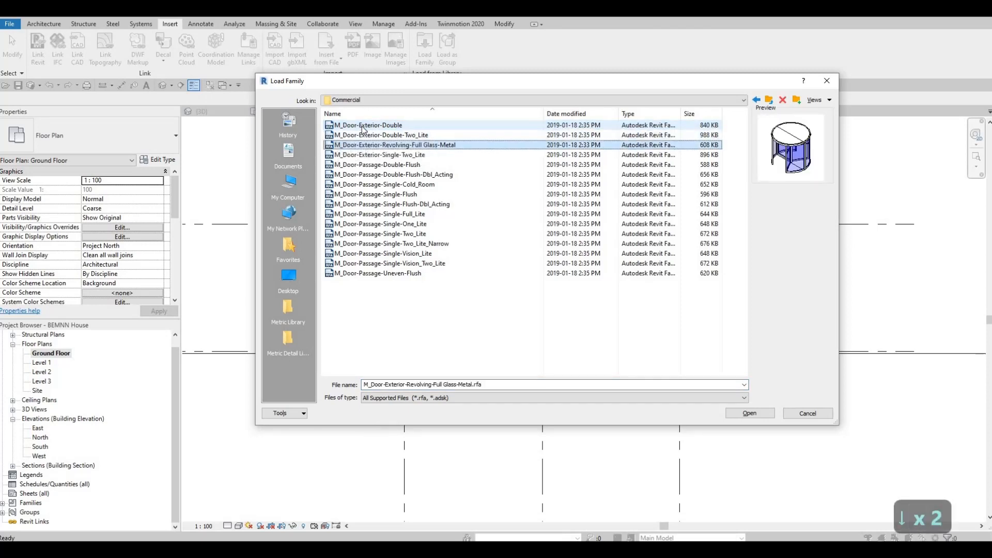
pyautogui.press('Down')
pyautogui.press('Down')
pyautogui.press('Down')
pyautogui.press('Down')
pyautogui.press('Down')
pyautogui.press('Down')
pyautogui.press('Down')
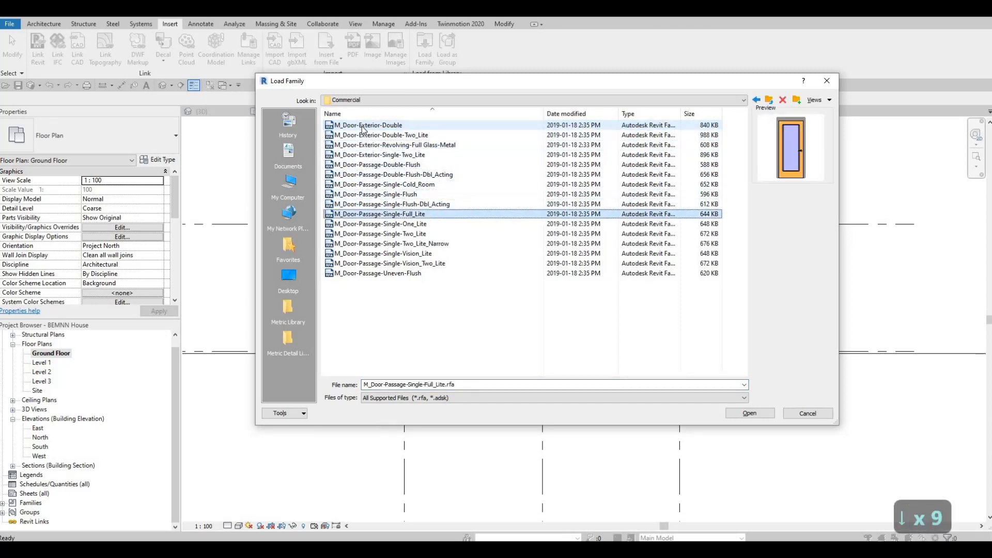
pyautogui.press('Down')
pyautogui.press('Down')
pyautogui.press('Down')
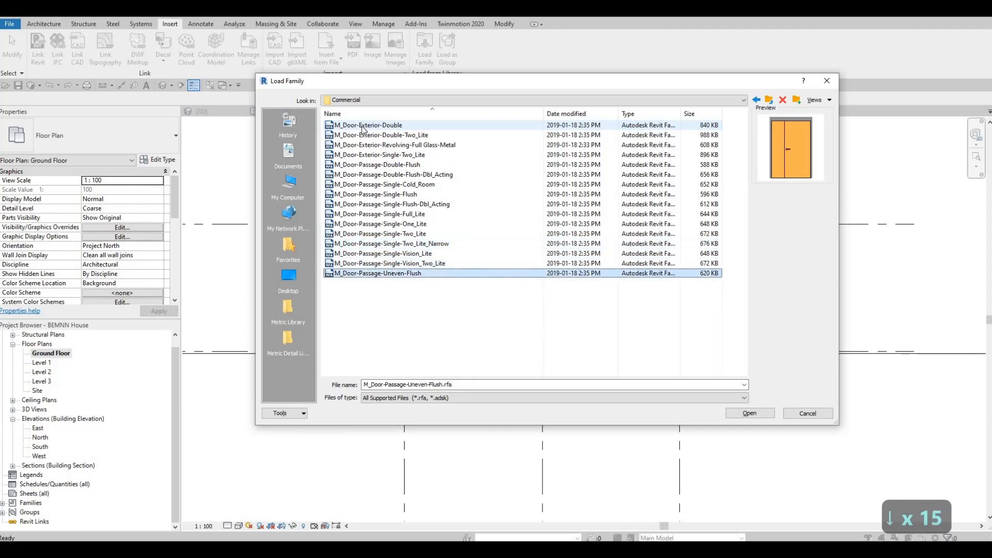
pyautogui.press('Escape')
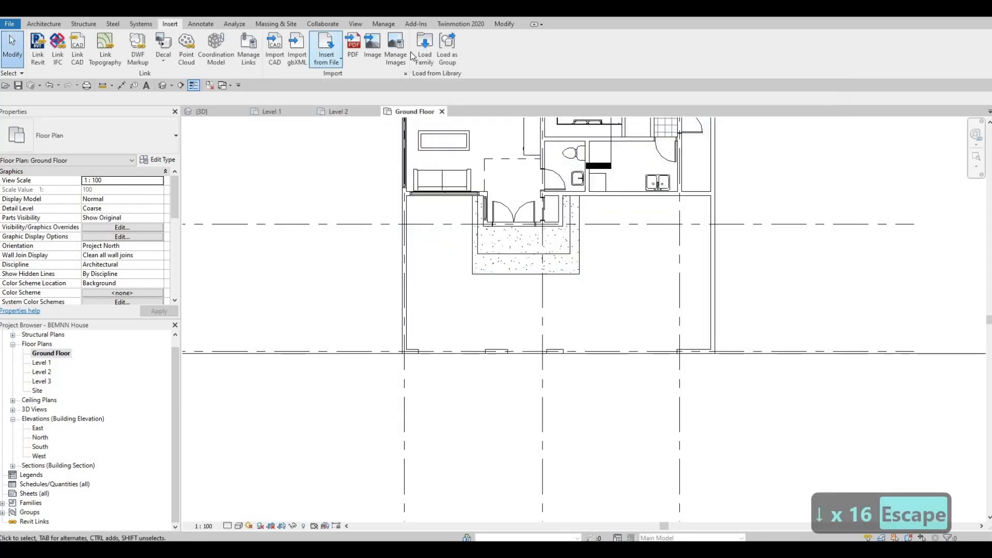
# - Browse the Residential door families in the library and select M_Door-Interior-Single-Full Glass-Wood for loading
pyautogui.click(424, 57)
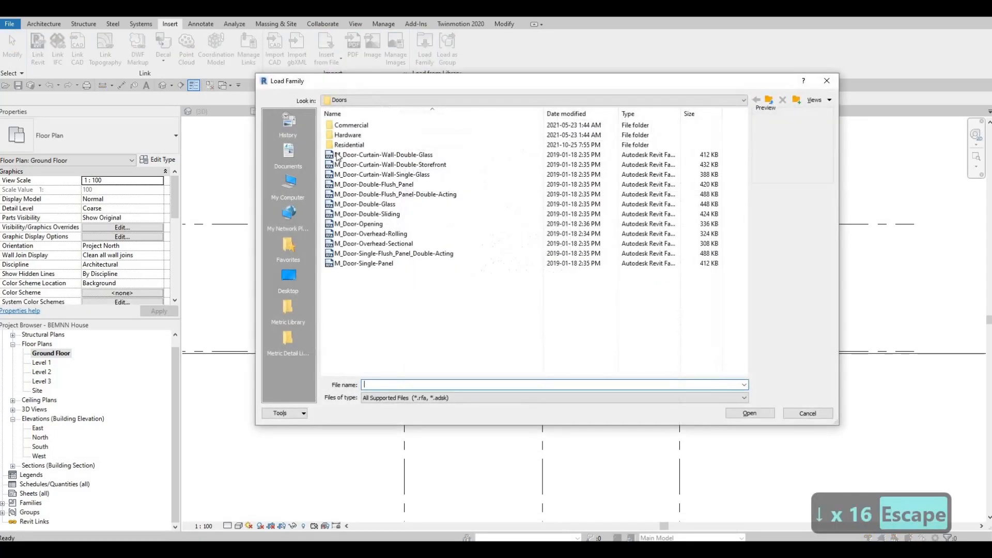
pyautogui.doubleClick(349, 146)
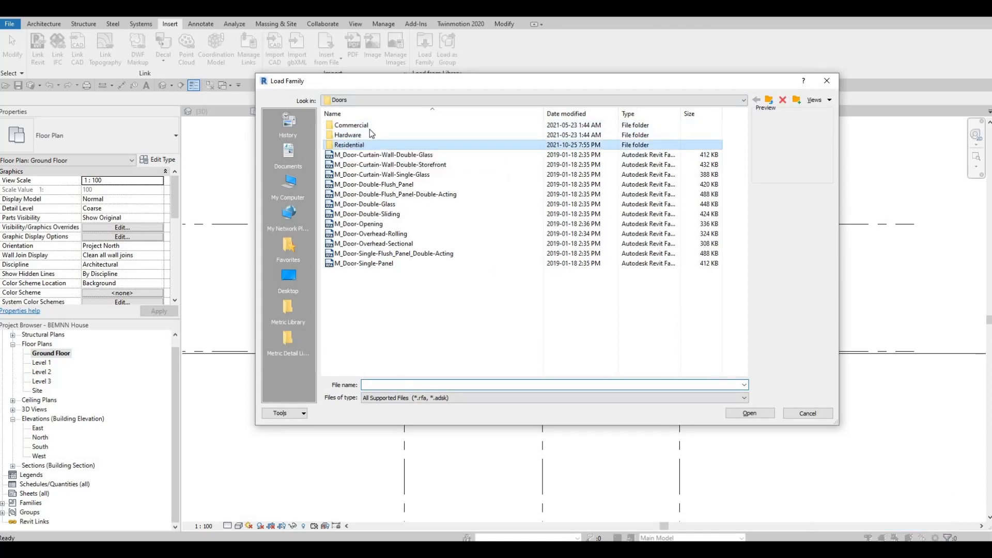
pyautogui.click(370, 128)
pyautogui.press('Down')
pyautogui.press('Down')
pyautogui.press('Down')
pyautogui.press('Down')
pyautogui.press('Down')
pyautogui.press('Down')
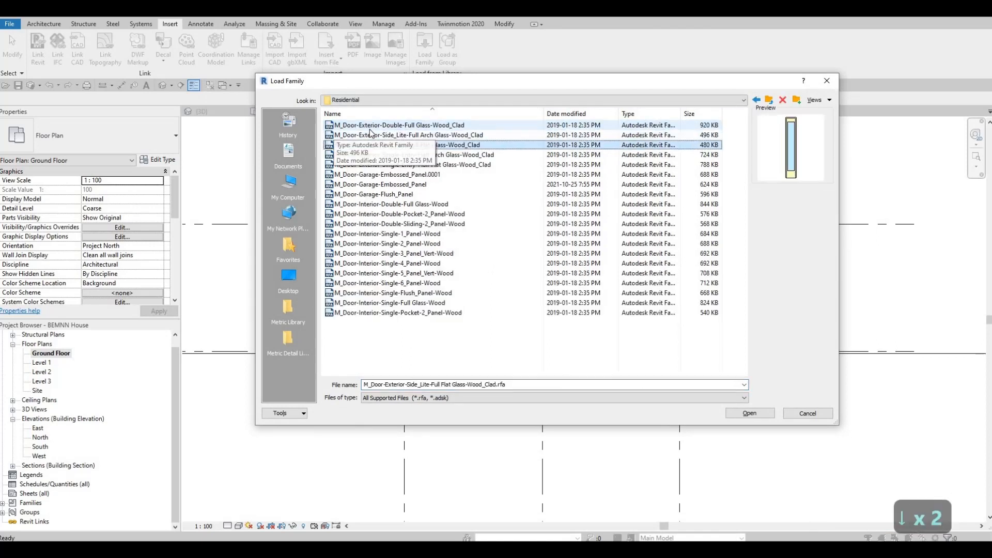
pyautogui.press('Down')
pyautogui.press('Down')
pyautogui.press('Down')
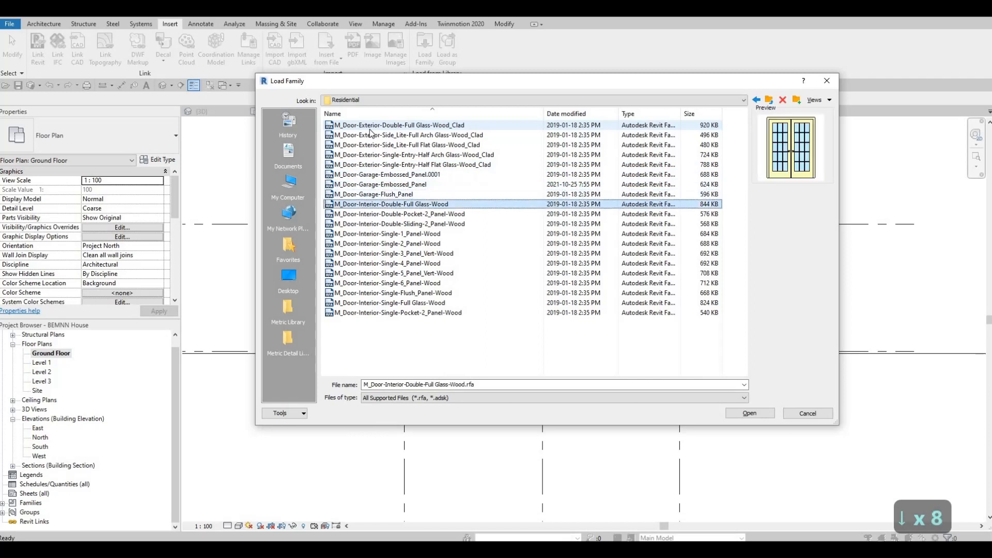
pyautogui.press('Up')
pyautogui.press('Down')
pyautogui.press('Down')
pyautogui.press('Down')
pyautogui.press('Down')
pyautogui.press('Down')
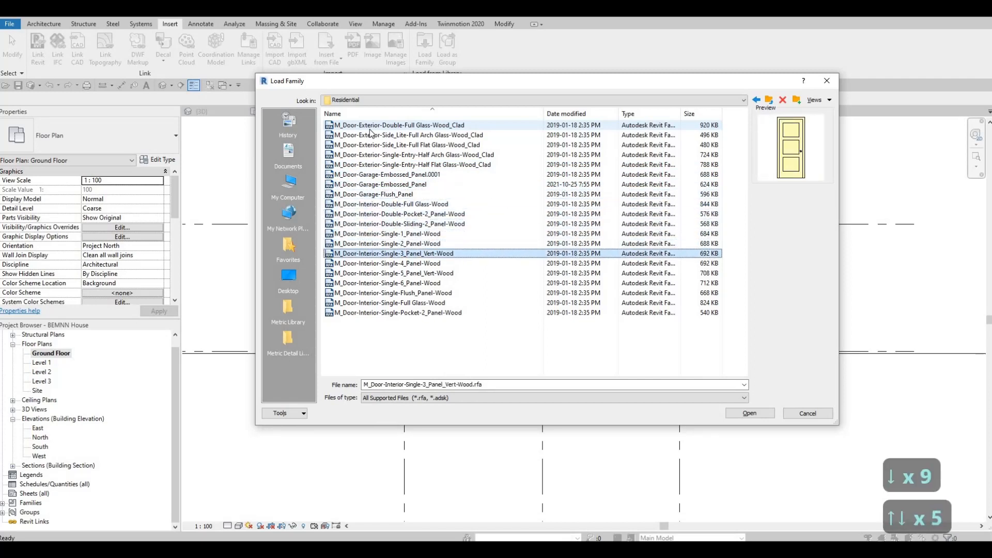
pyautogui.press('Down')
pyautogui.press('Down')
pyautogui.press('Down')
pyautogui.press('Down')
pyautogui.press('Down')
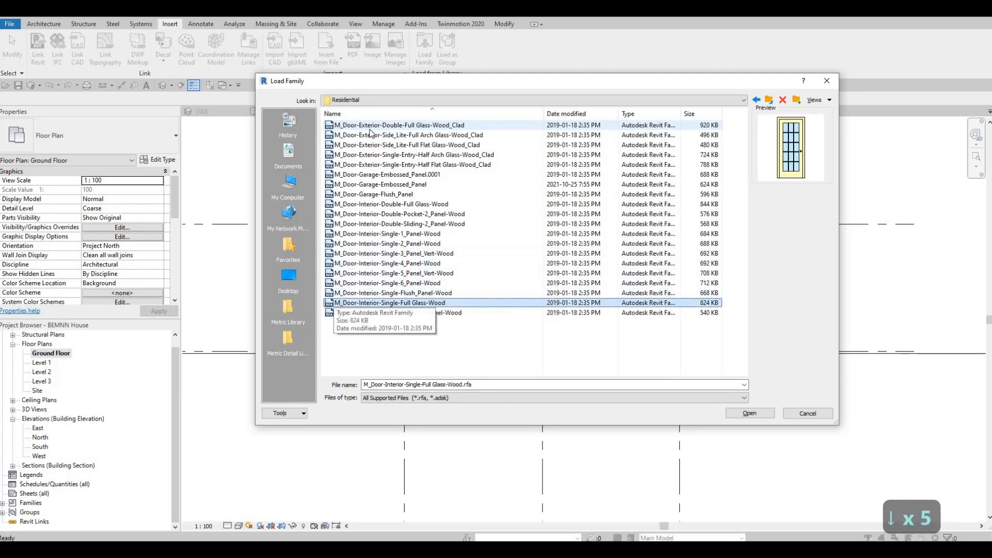
pyautogui.press('Down')
pyautogui.press('Up')
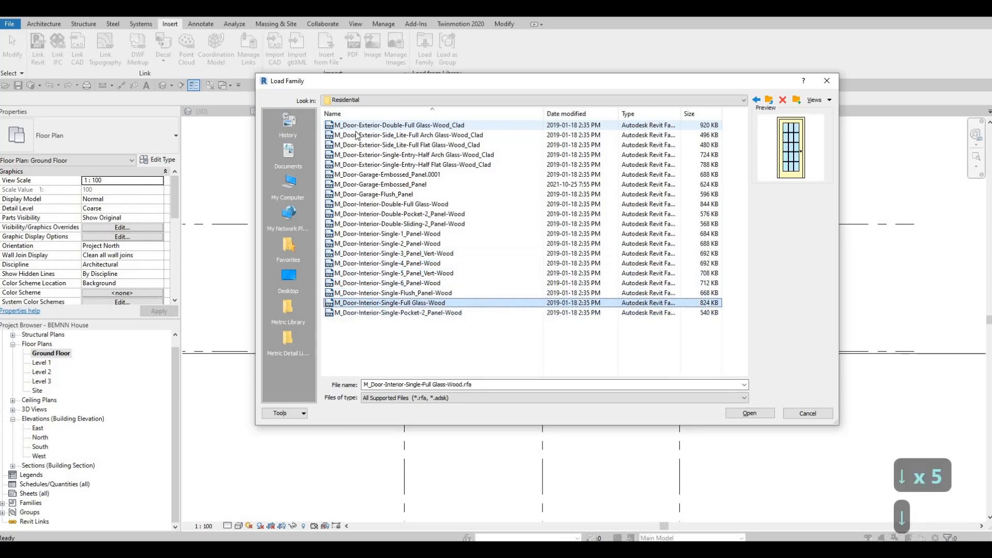
# - Load the 650 x 2000mm and 700 x 2000mm types of the M_Door-Interior-Single-Full Glass-Wood family
pyautogui.click(761, 414)
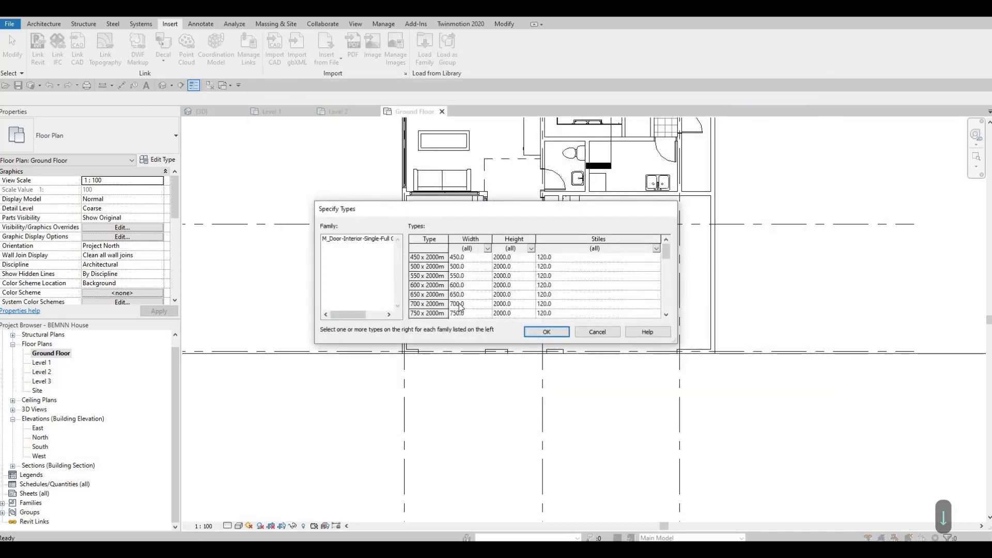
pyautogui.click(462, 304)
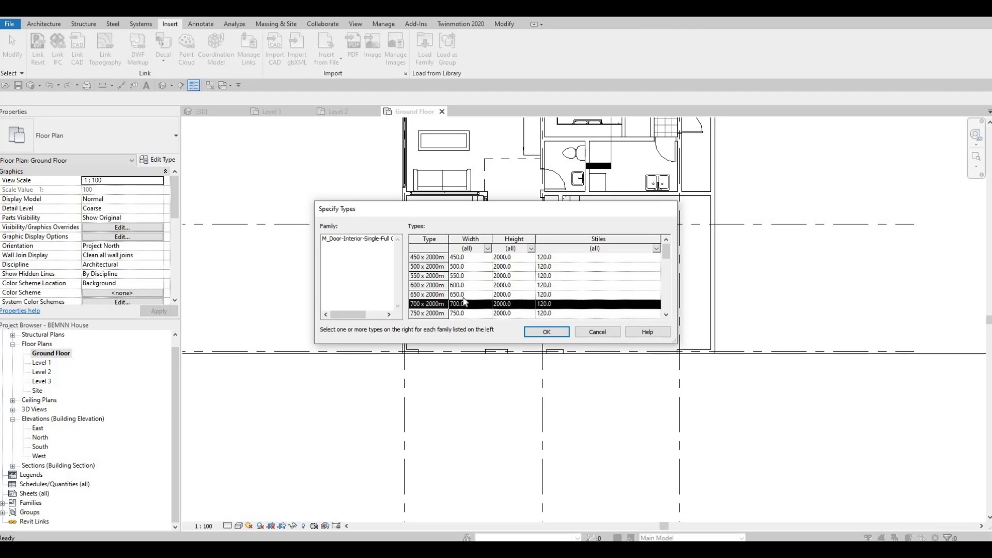
pyautogui.keyDown('ctrl'); pyautogui.click(464, 294); pyautogui.keyUp('ctrl')
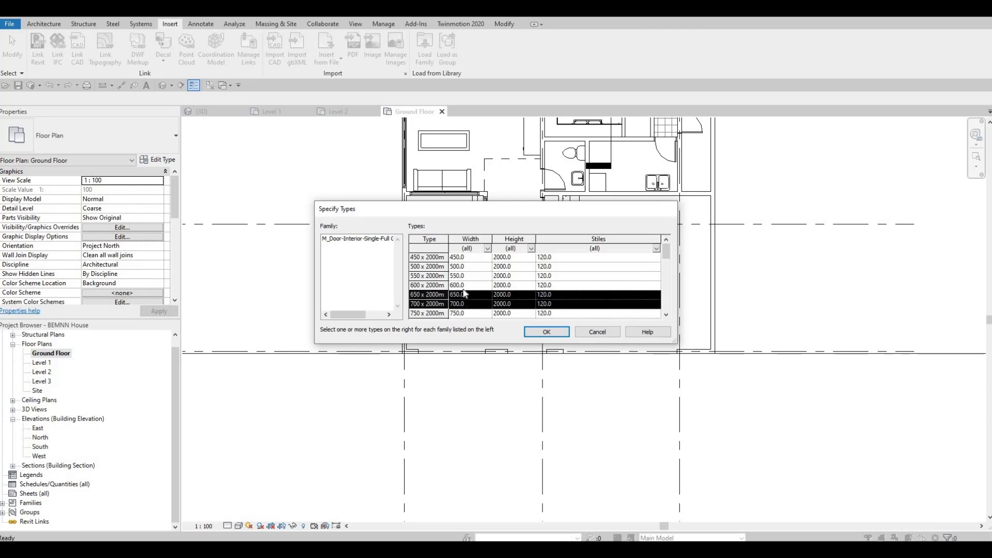
pyautogui.click(545, 331)
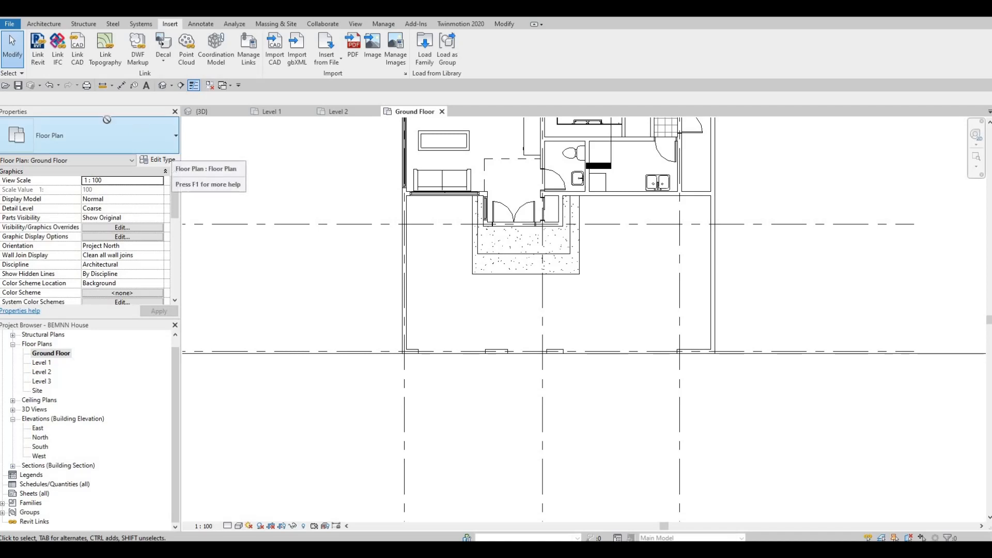
# - Place a 700 x 2000mm M_Door-Interior-Single-Full Glass-Wood door in the short wall closing the side passage, opening toward the front yard
pyautogui.press('d')
pyautogui.press('r')
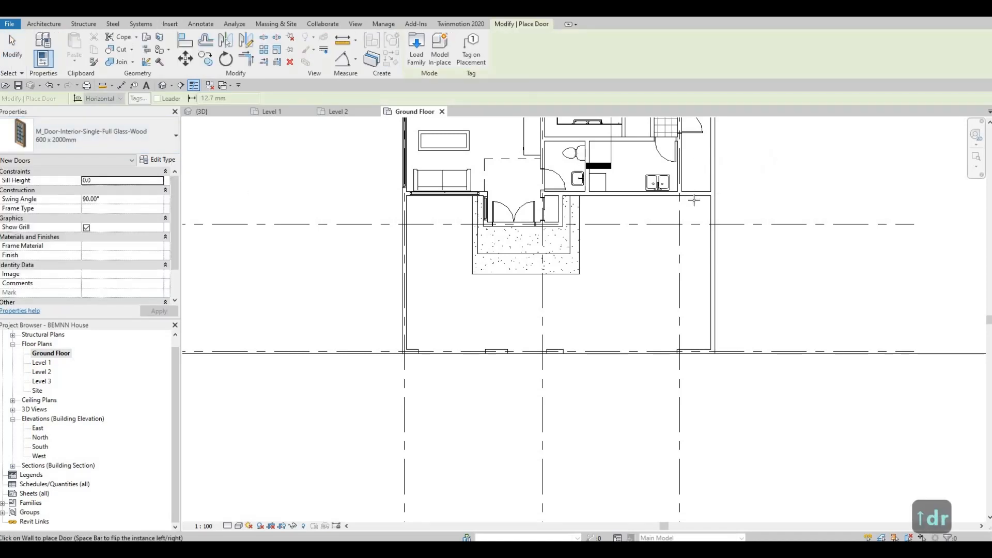
pyautogui.scroll(2, 694, 186)
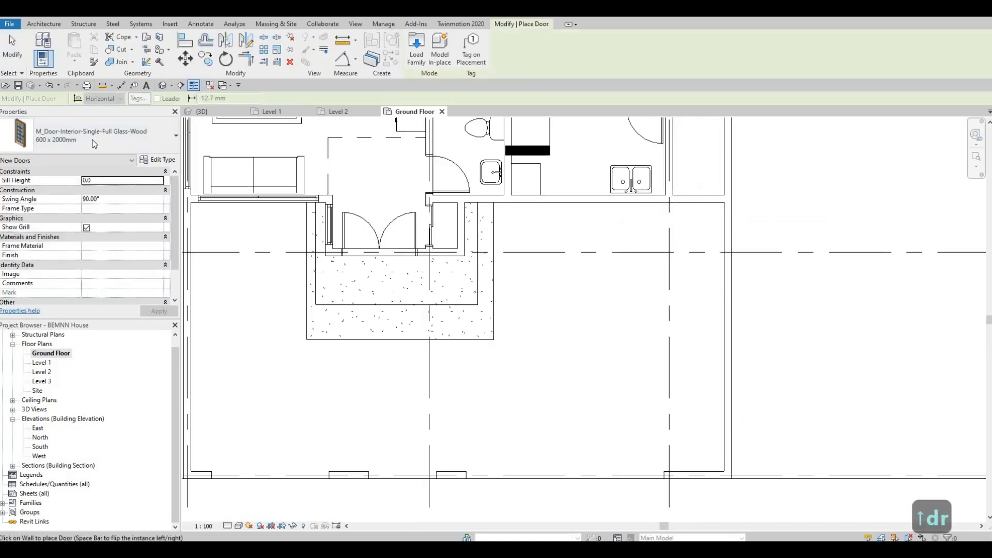
pyautogui.click(103, 133)
pyautogui.click(39, 222)
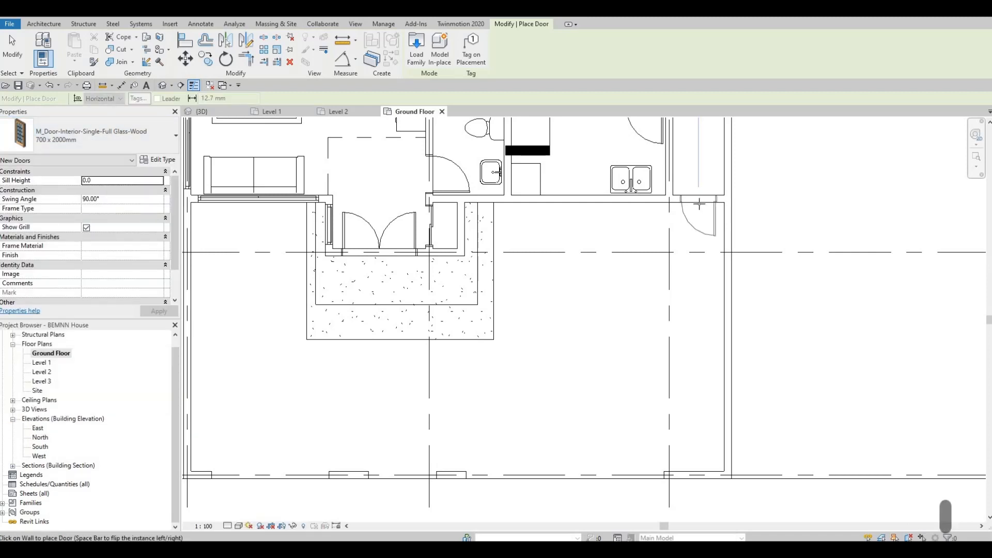
pyautogui.scroll(-1, 671, 212)
pyautogui.press('Escape')
pyautogui.press('Escape')
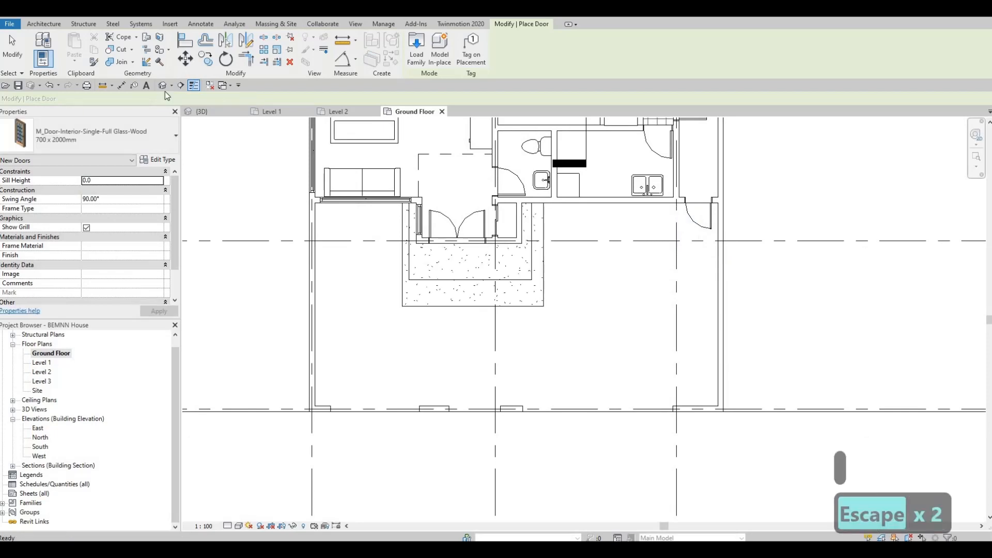
# - Examine the side passage door and the front of the house in 3D
pyautogui.click(162, 86)
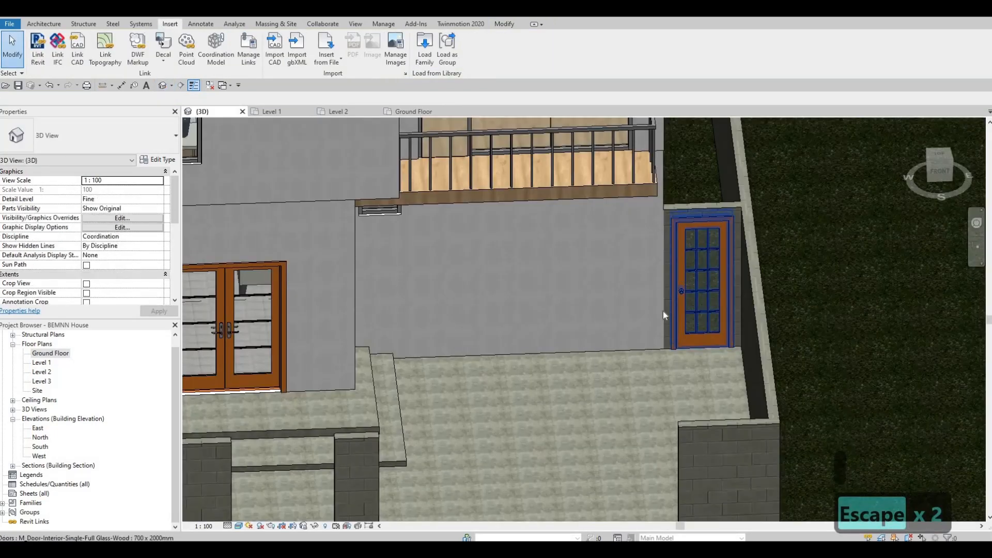
pyautogui.keyDown('shift'); pyautogui.moveTo(682, 319); pyautogui.dragTo(773, 240, button='middle'); pyautogui.keyUp('shift')
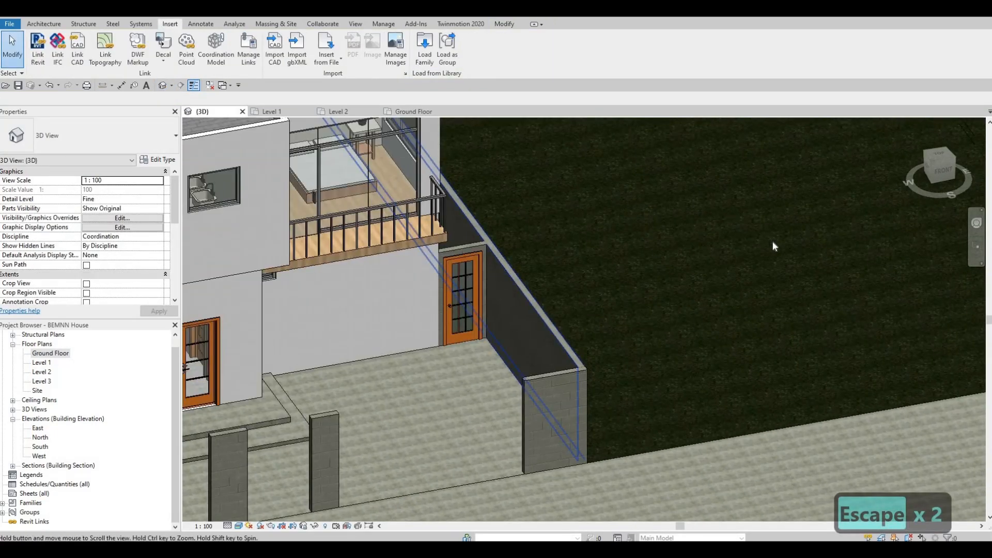
pyautogui.click(770, 244)
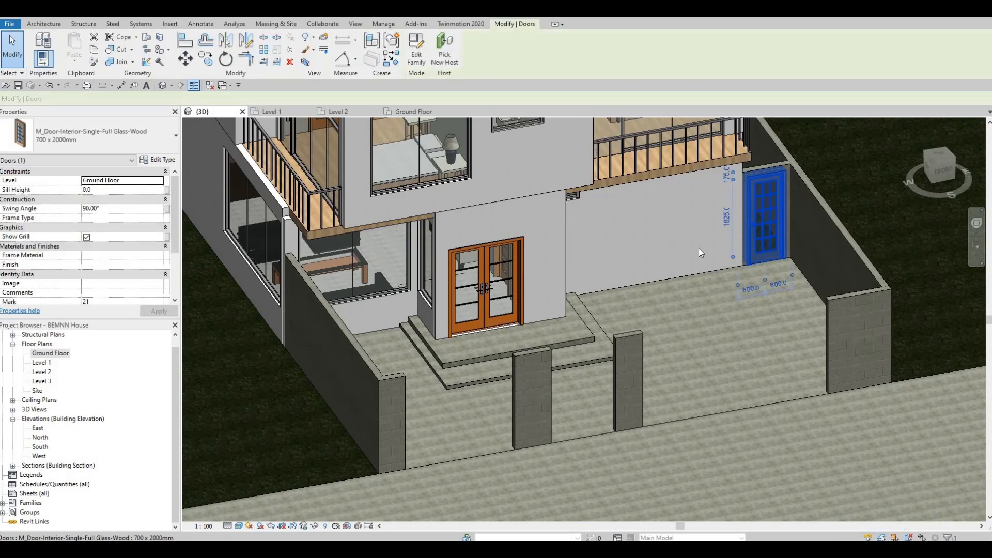
pyautogui.press('Escape')
pyautogui.press('Escape')
pyautogui.moveTo(473, 259); pyautogui.dragTo(612, 355, button='middle')
pyautogui.scroll(1, 612, 355)
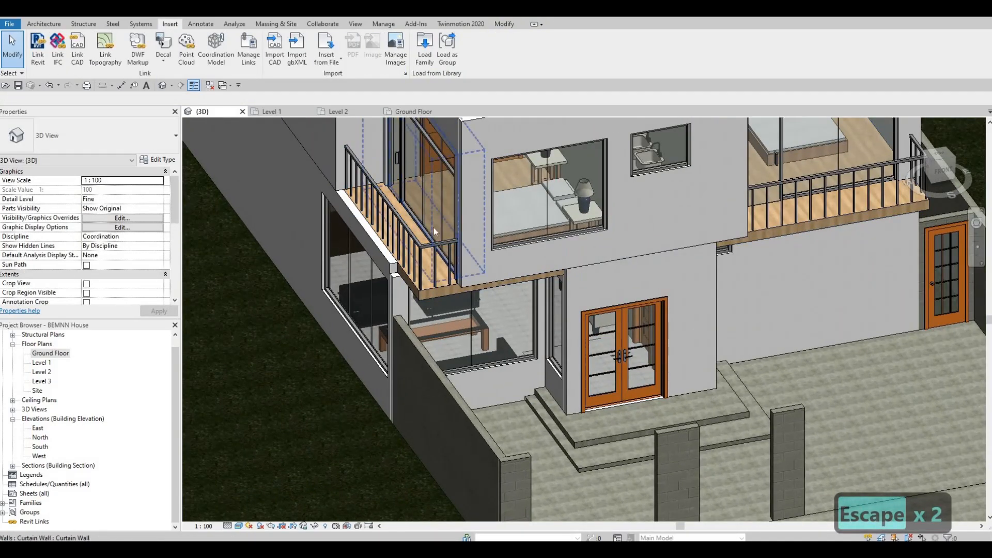
# - Check the type properties and panel material of the double entrance door without changing them
pyautogui.click(620, 362)
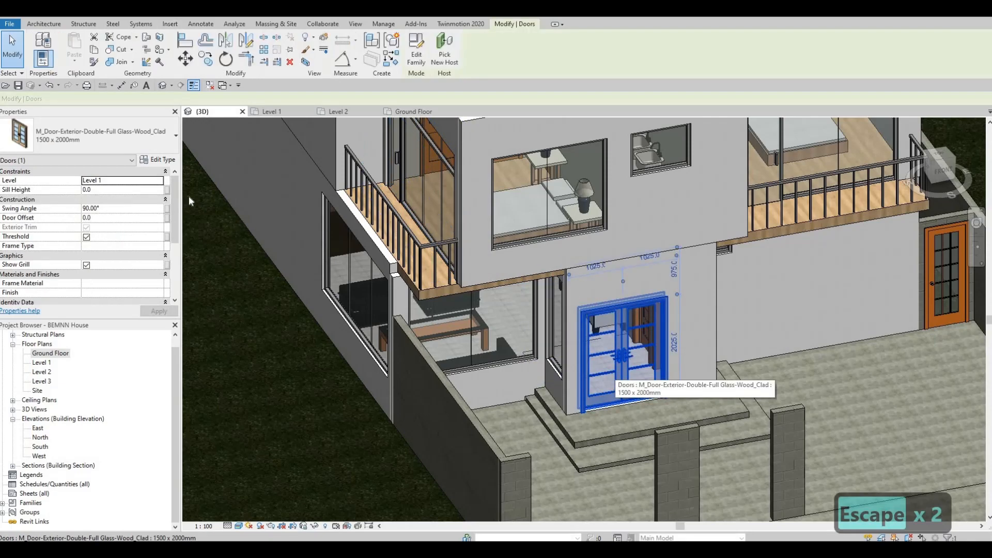
pyautogui.click(157, 159)
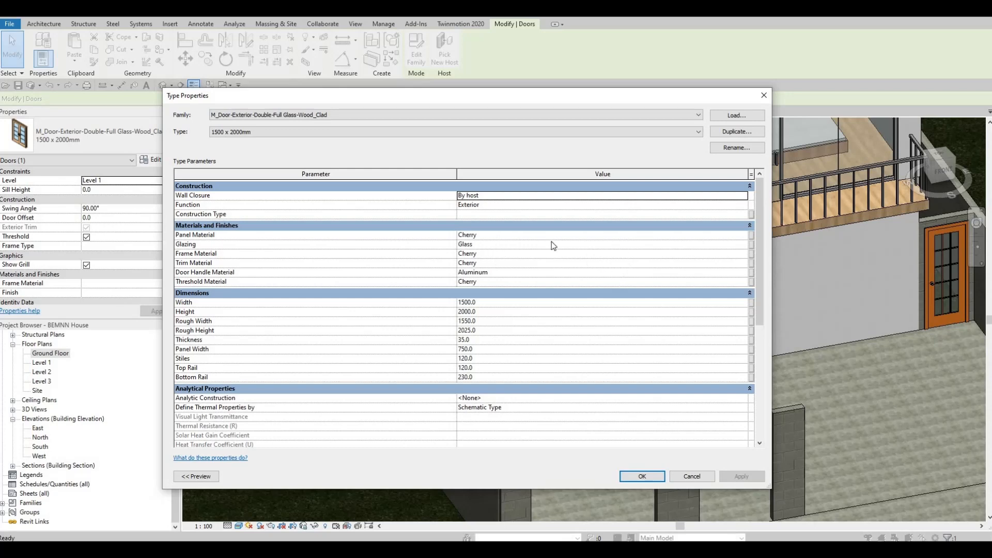
pyautogui.click(744, 236)
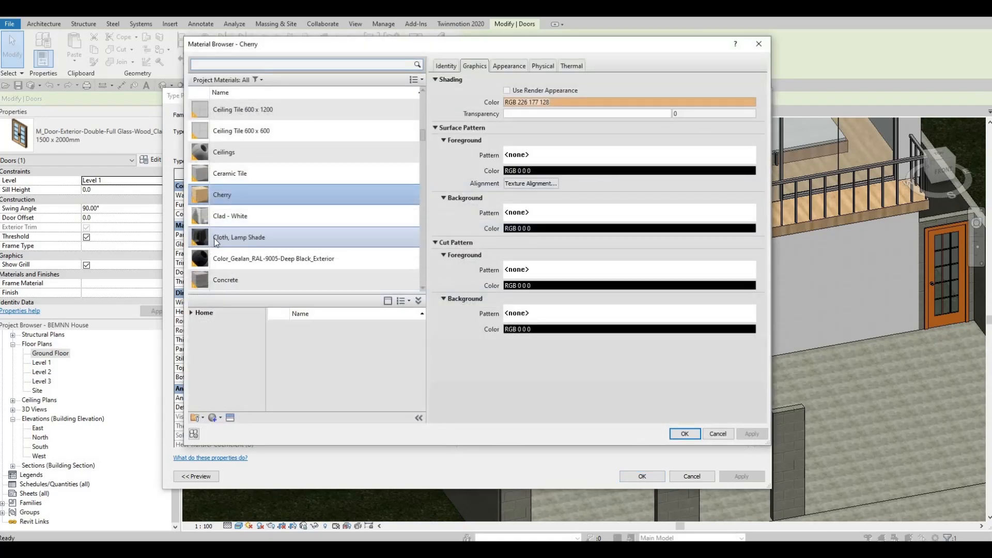
pyautogui.press('Escape')
pyautogui.press('Escape')
pyautogui.press('Escape')
pyautogui.press('Escape')
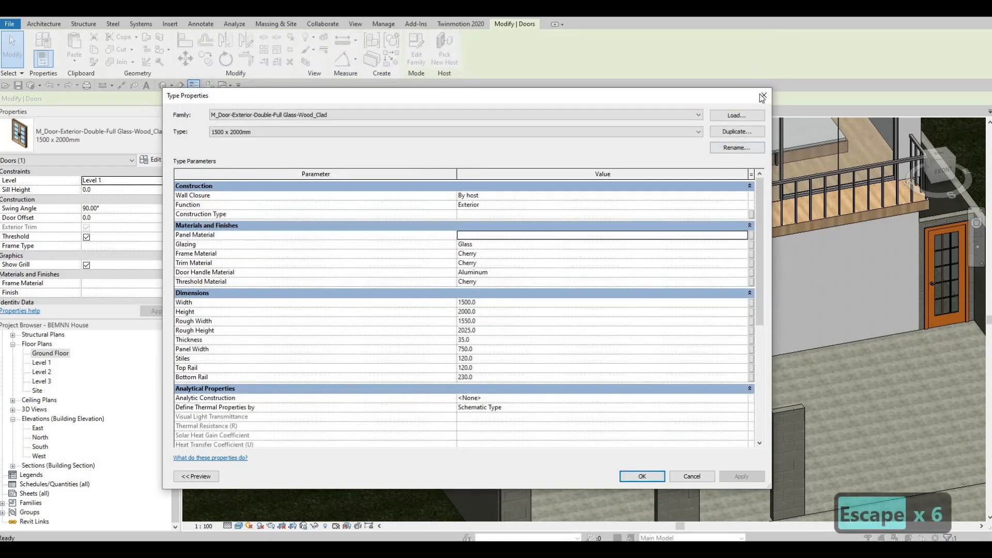
pyautogui.press('Escape')
pyautogui.scroll(-3, 596, 209)
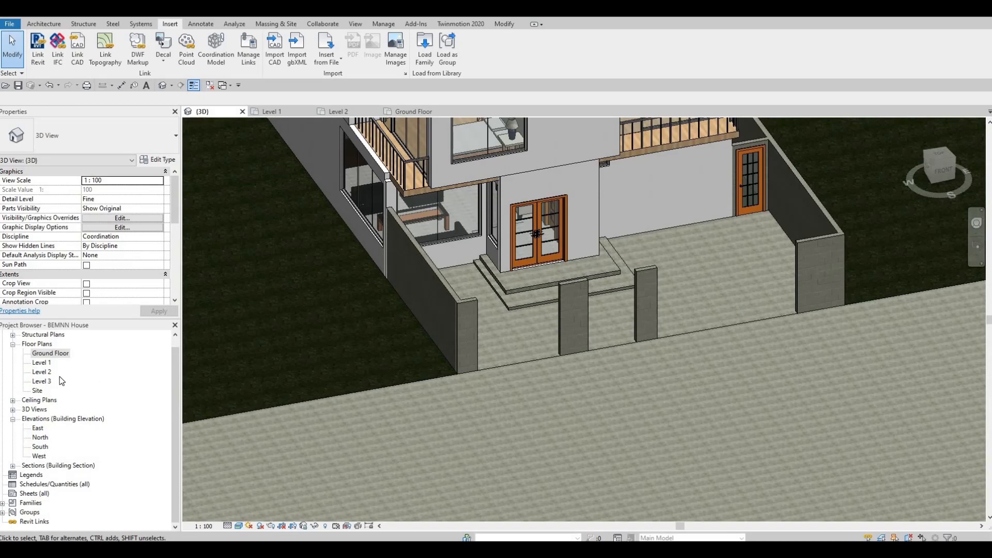
# - In the Ground Floor plan, lengthen the front boundary wall segment beside the middle grid to about 1100 mm and extend the east corner segment westward
pyautogui.hotkey('ctrl', 'Tab')
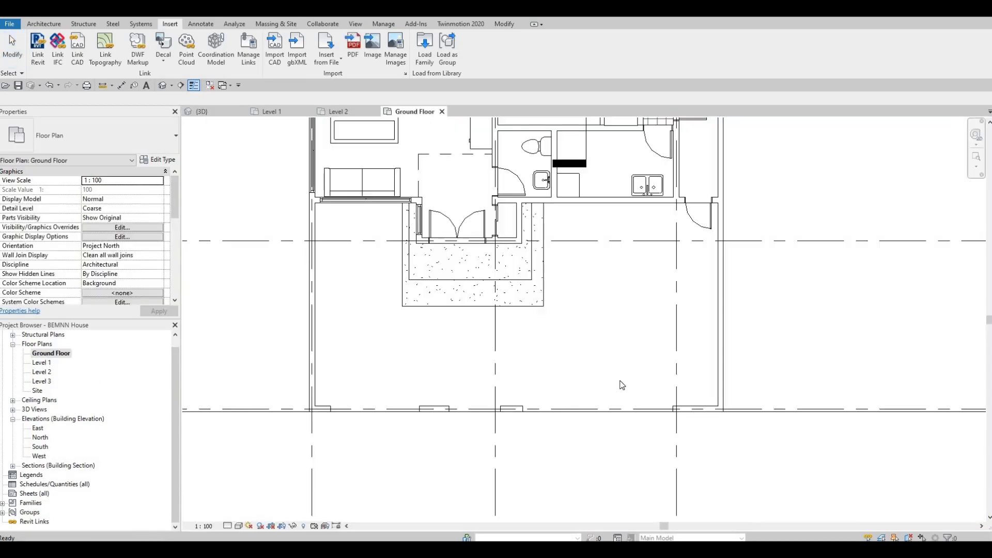
pyautogui.click(521, 410)
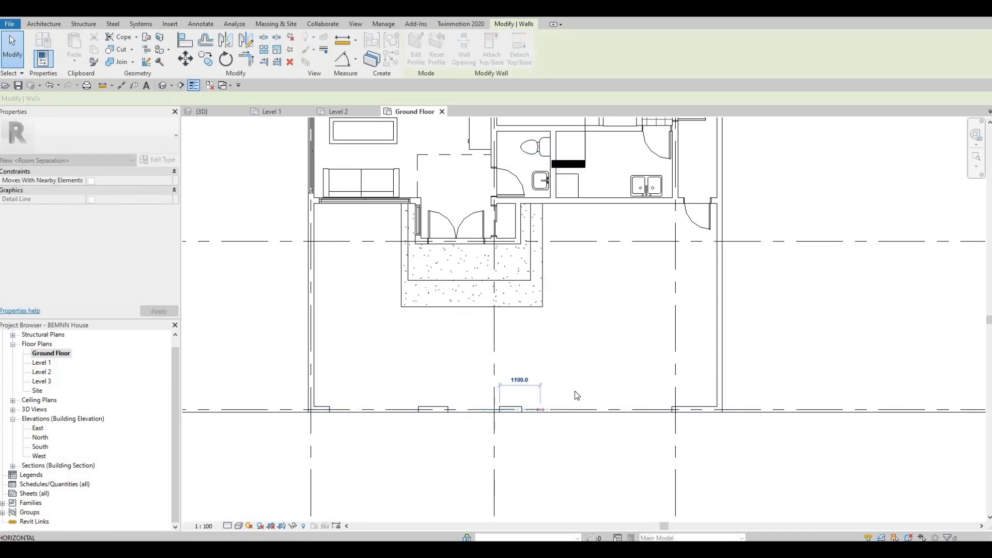
pyautogui.press('Escape')
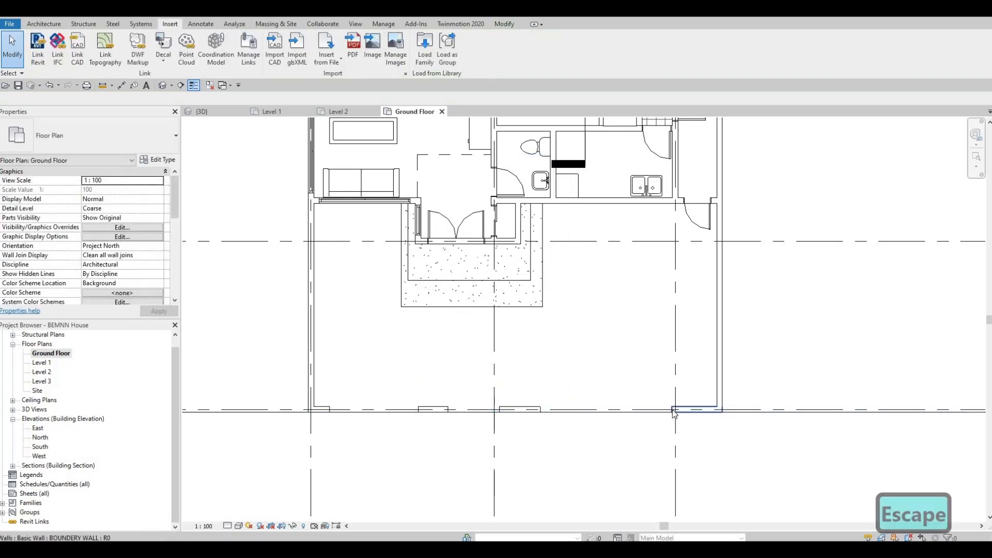
pyautogui.click(674, 410)
pyautogui.moveTo(672, 409); pyautogui.dragTo(656, 409)
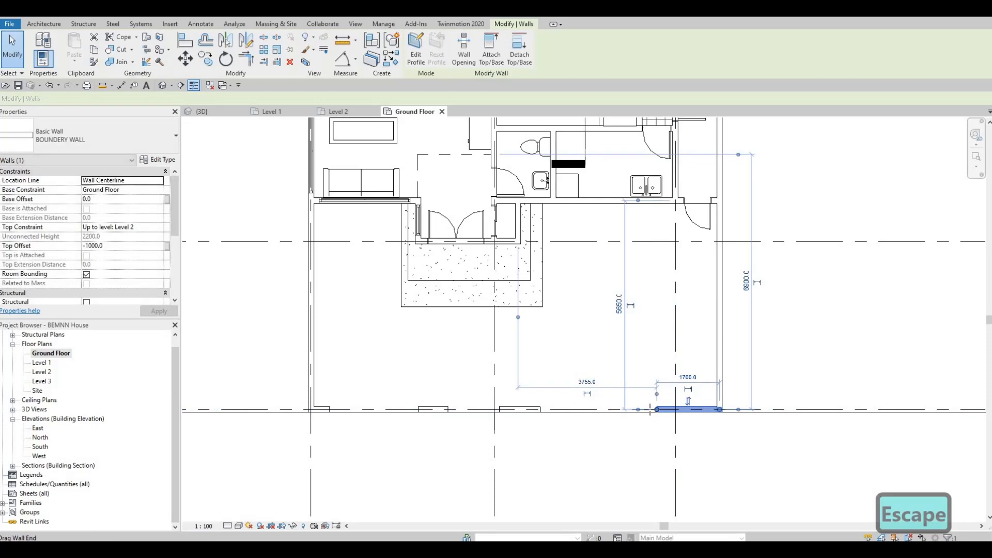
pyautogui.press('Escape')
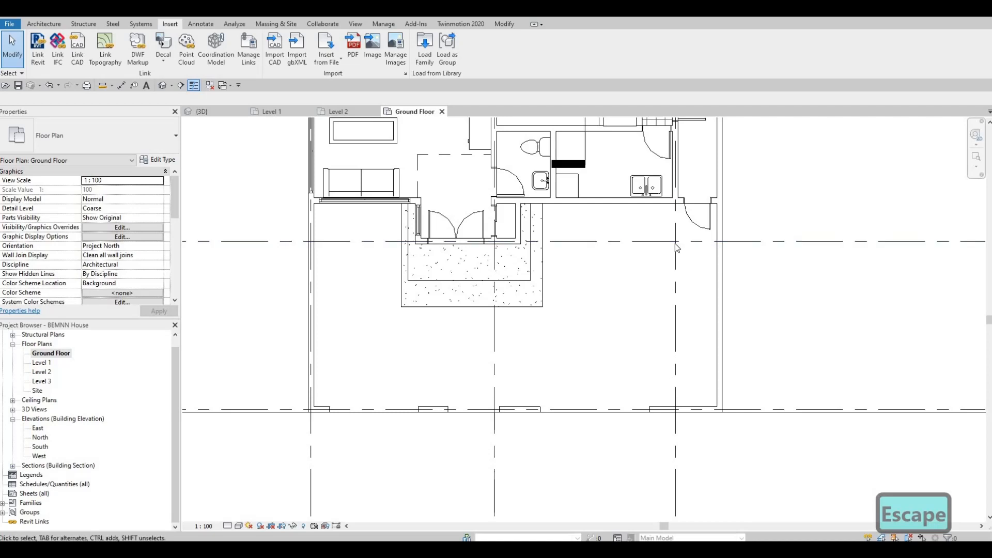
pyautogui.scroll(-5, 592, 403)
pyautogui.press('Escape')
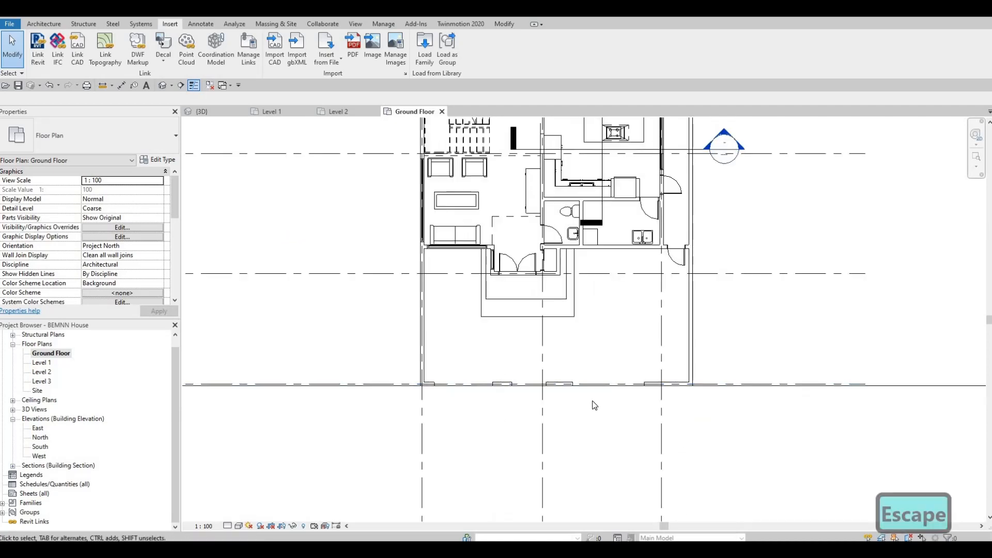
pyautogui.moveTo(582, 335); pyautogui.dragTo(602, 311, button='middle')
pyautogui.moveTo(511, 360); pyautogui.dragTo(512, 387, button='middle')
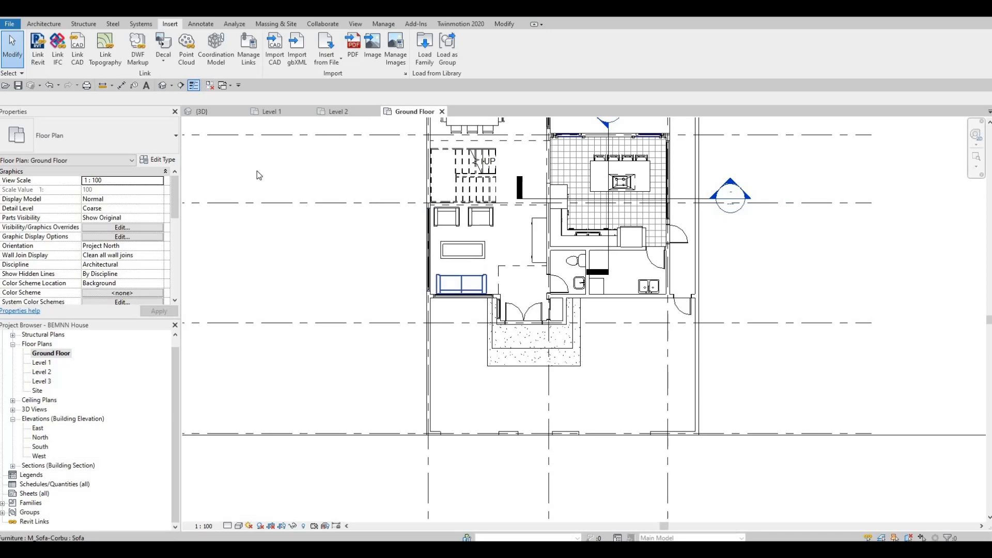
pyautogui.moveTo(259, 175); pyautogui.dragTo(258, 181, button='middle')
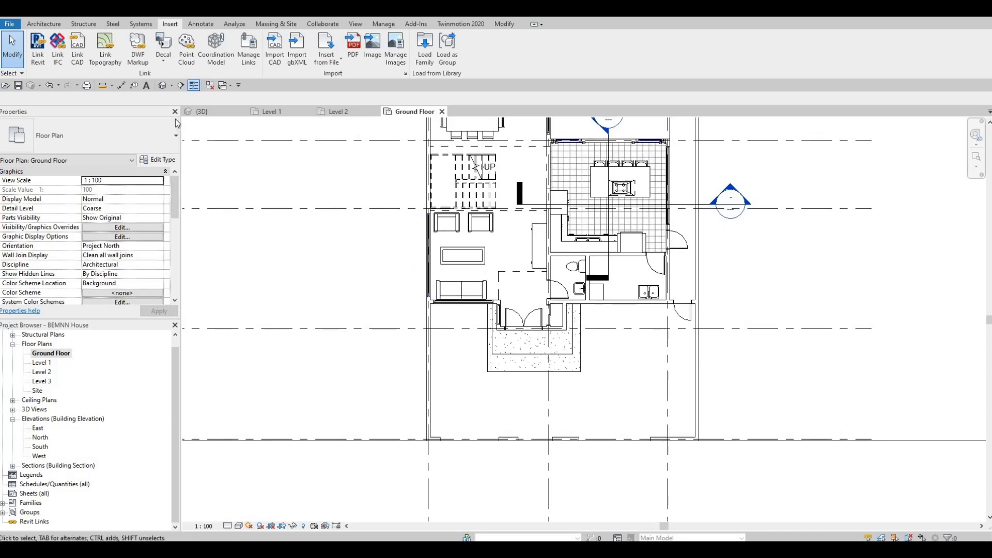
# - Open the South elevation and raise the head of the section line above the roof
pyautogui.doubleClick(42, 447)
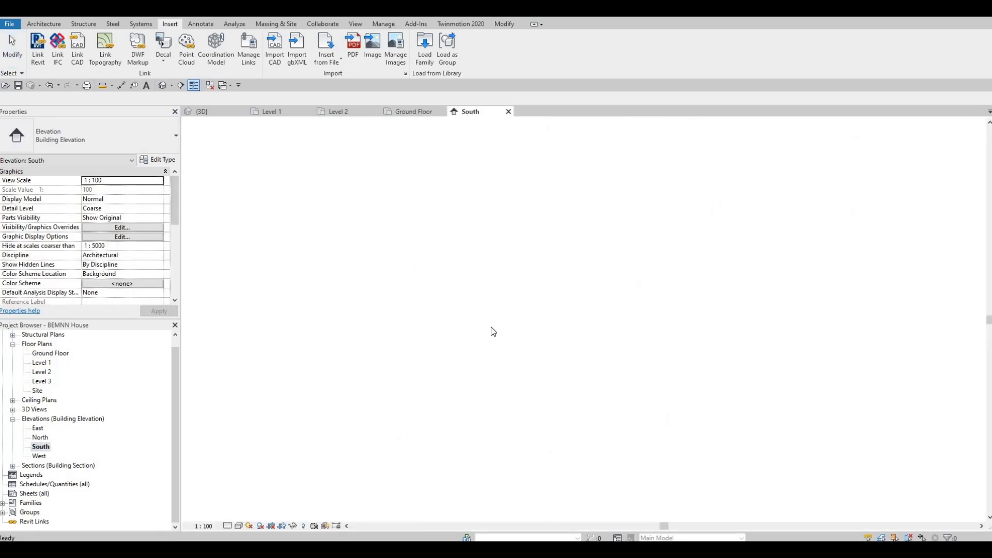
pyautogui.scroll(4, 575, 281)
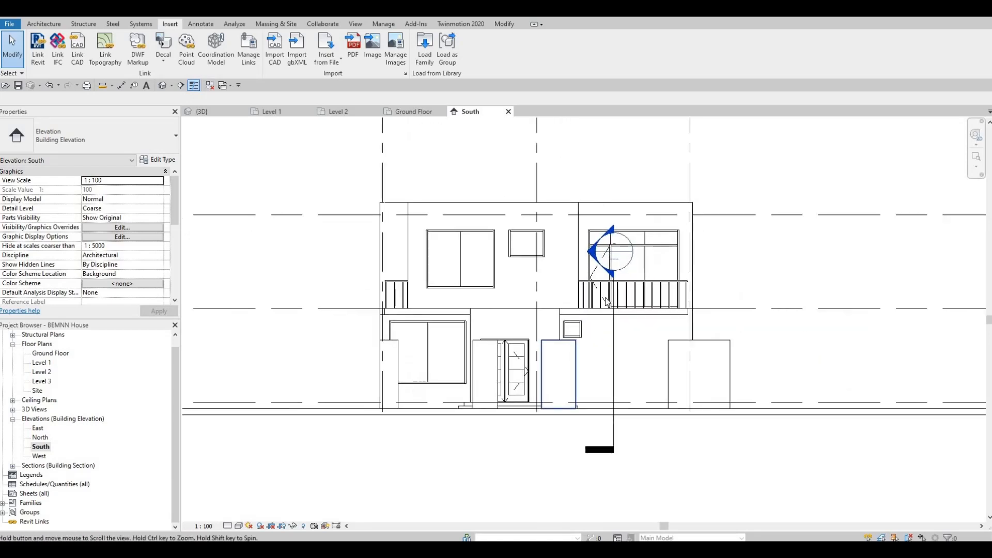
pyautogui.moveTo(605, 298); pyautogui.dragTo(589, 293, button='middle')
pyautogui.click(599, 273)
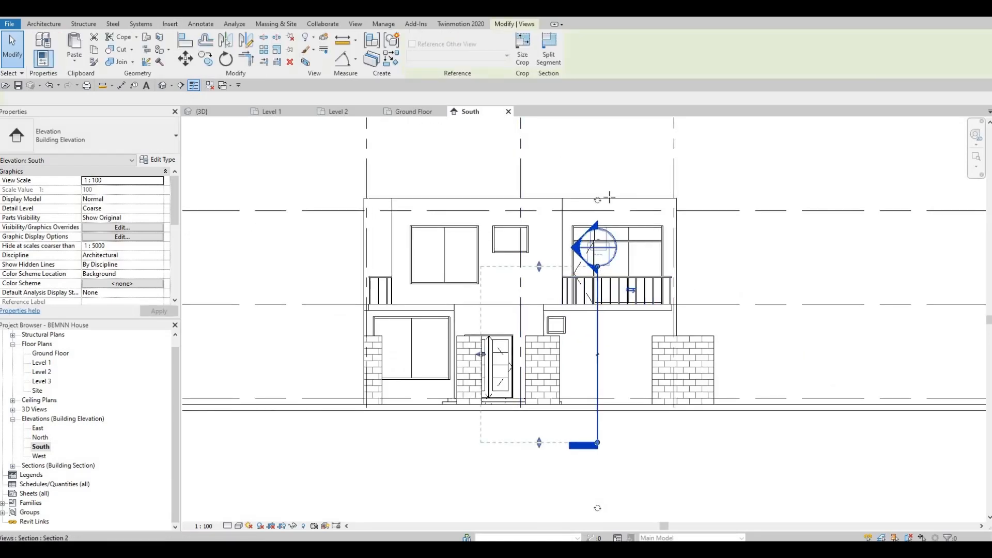
pyautogui.moveTo(609, 197); pyautogui.dragTo(605, 120)
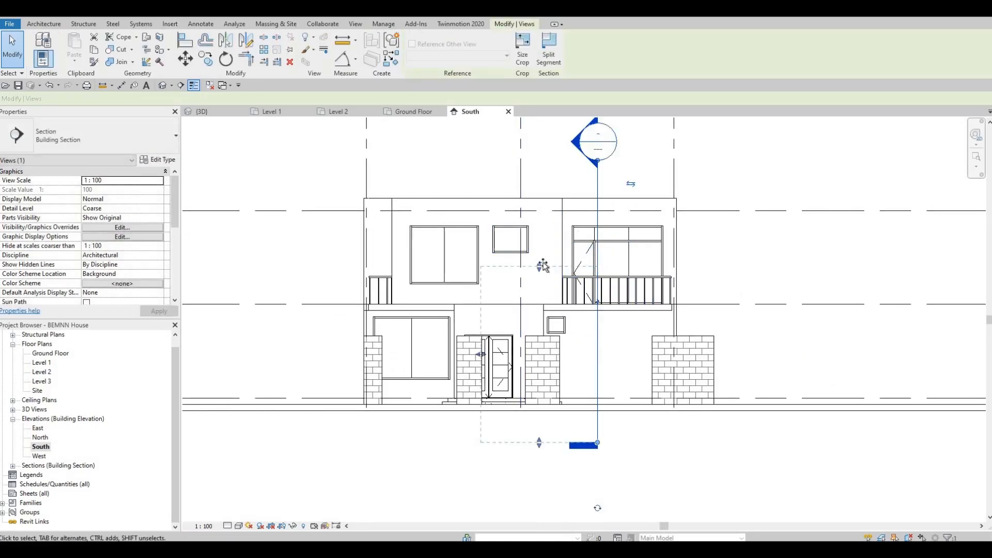
pyautogui.press('Escape')
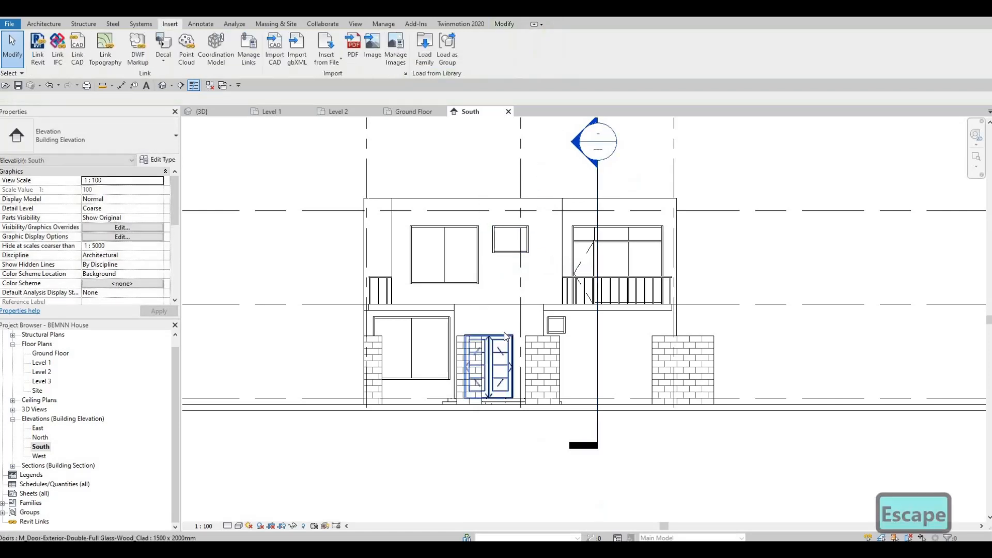
# - Examine the front facade, balconies, doors and boundary wall segments in the South elevation and in 3D
pyautogui.moveTo(412, 261); pyautogui.dragTo(380, 279, button='middle')
pyautogui.scroll(2, 379, 280)
pyautogui.moveTo(369, 342)
pyautogui.mouseDown(button='middle')
pyautogui.moveTo(370, 303)
pyautogui.moveTo(365, 345)
pyautogui.mouseUp(button='middle')
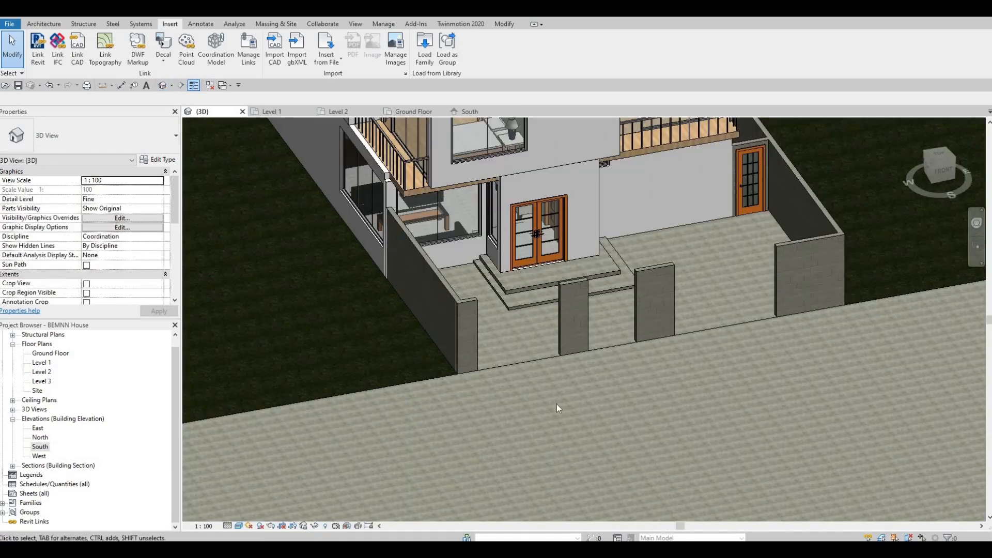
pyautogui.moveTo(570, 367); pyautogui.dragTo(565, 448, button='middle')
pyautogui.moveTo(552, 338); pyautogui.dragTo(549, 360, button='middle')
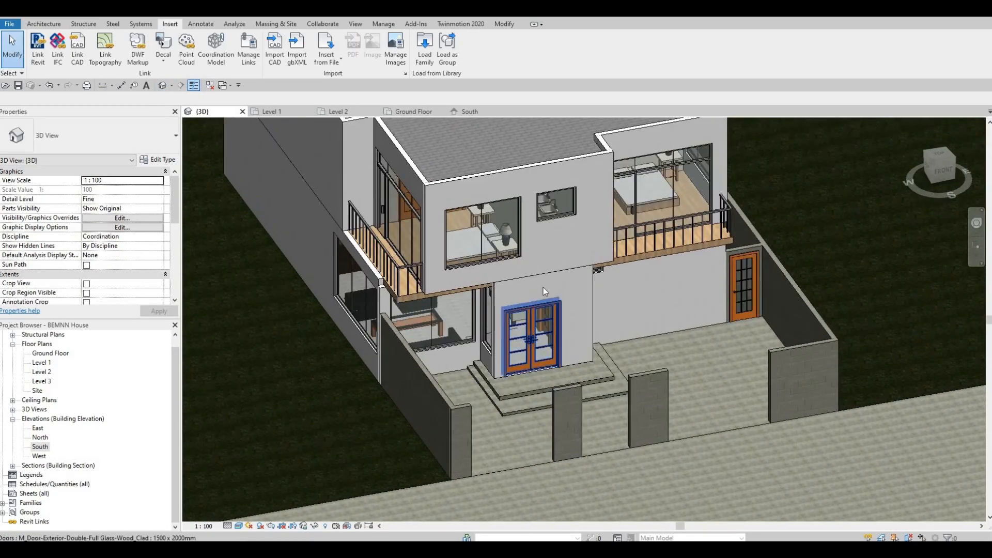
pyautogui.moveTo(544, 287); pyautogui.dragTo(541, 298, button='middle')
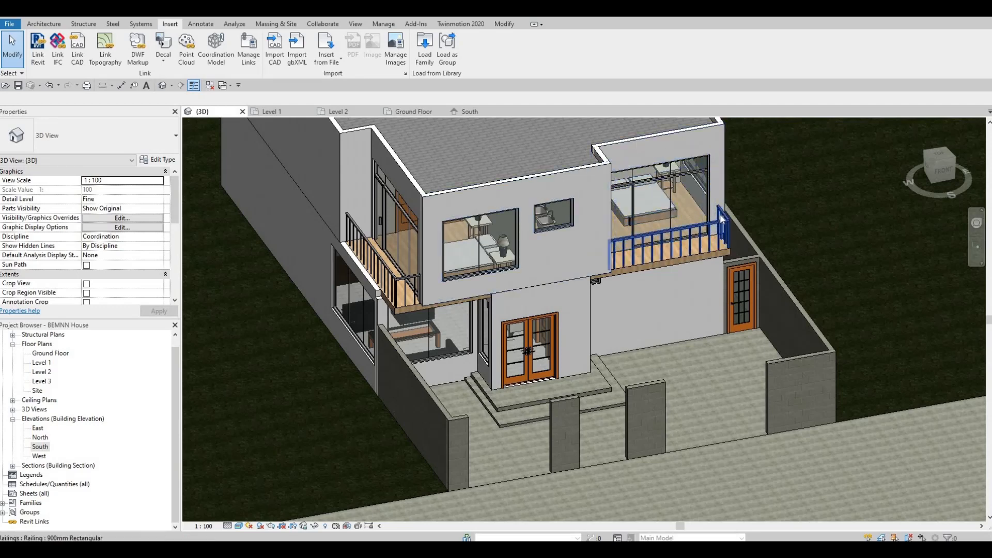
pyautogui.press('Tab')
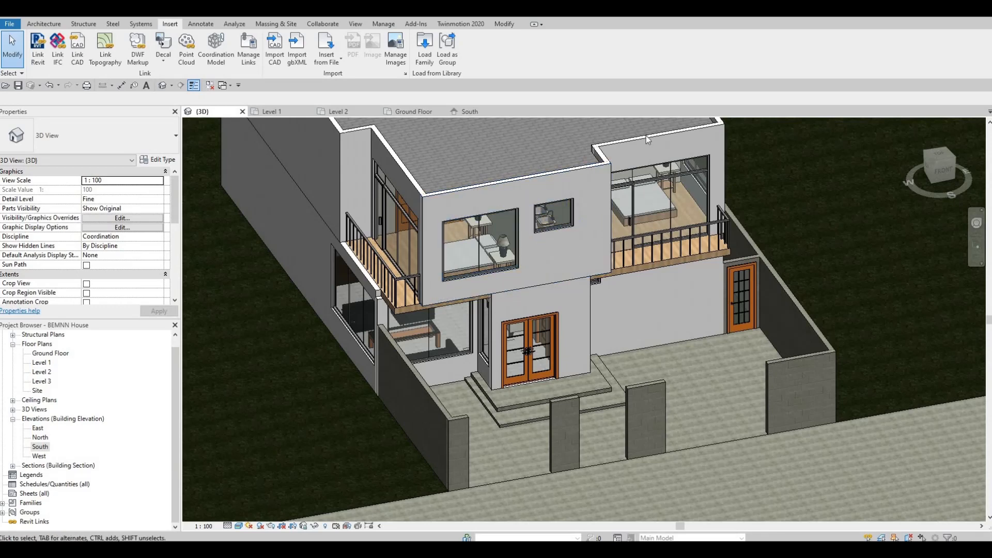
pyautogui.keyDown('shift'); pyautogui.moveTo(562, 239); pyautogui.dragTo(813, 290, button='middle'); pyautogui.keyUp('shift')
pyautogui.keyDown('shift'); pyautogui.moveTo(727, 305); pyautogui.dragTo(593, 308, button='middle'); pyautogui.keyUp('shift')
pyautogui.scroll(3, 593, 307)
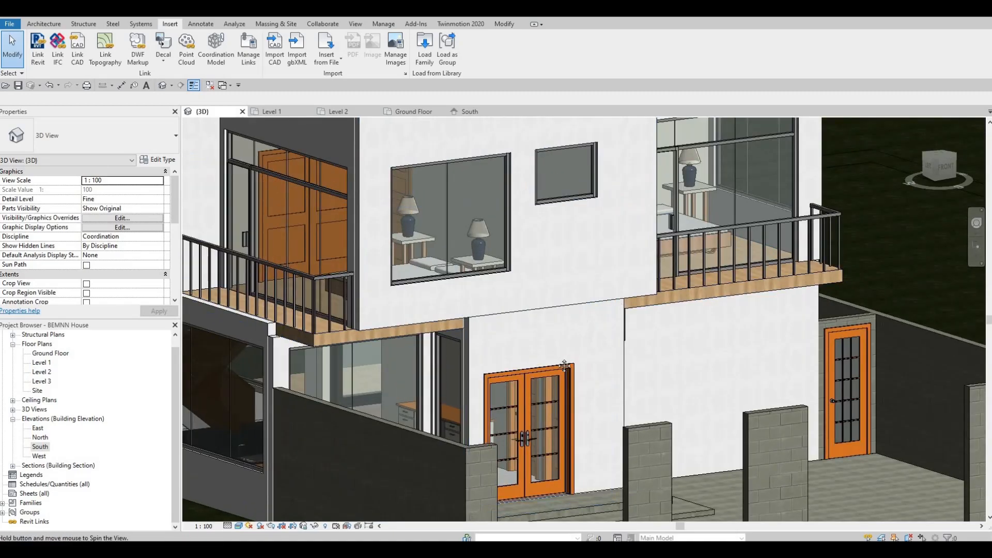
# - Examine the balconies, slab edges, entrance door and boundary wall of the front facade from several angles in 3D
pyautogui.scroll(-3, 564, 365)
pyautogui.keyDown('shift'); pyautogui.moveTo(587, 312); pyautogui.dragTo(615, 325, button='middle'); pyautogui.keyUp('shift')
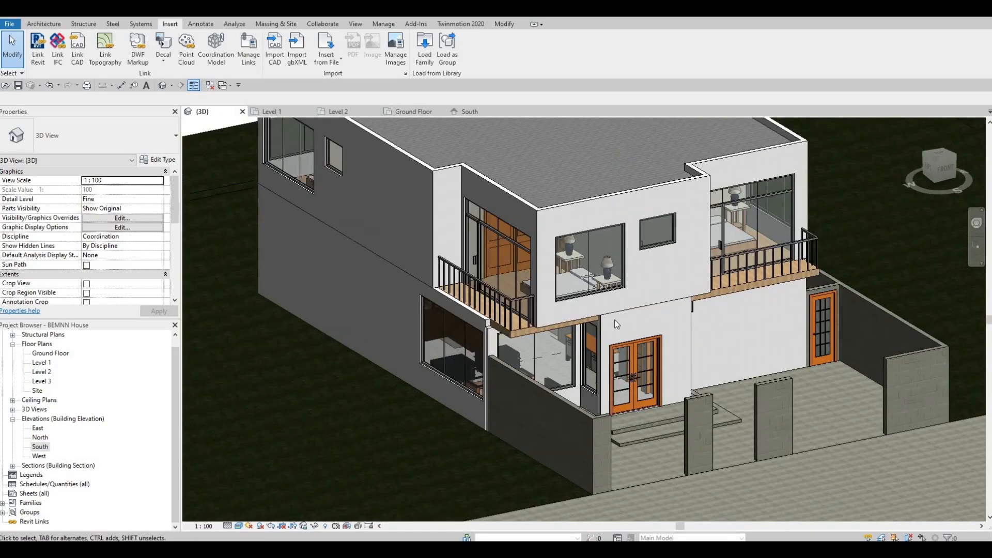
pyautogui.scroll(2, 615, 320)
pyautogui.keyDown('shift'); pyautogui.moveTo(483, 310); pyautogui.dragTo(508, 357, button='middle'); pyautogui.keyUp('shift')
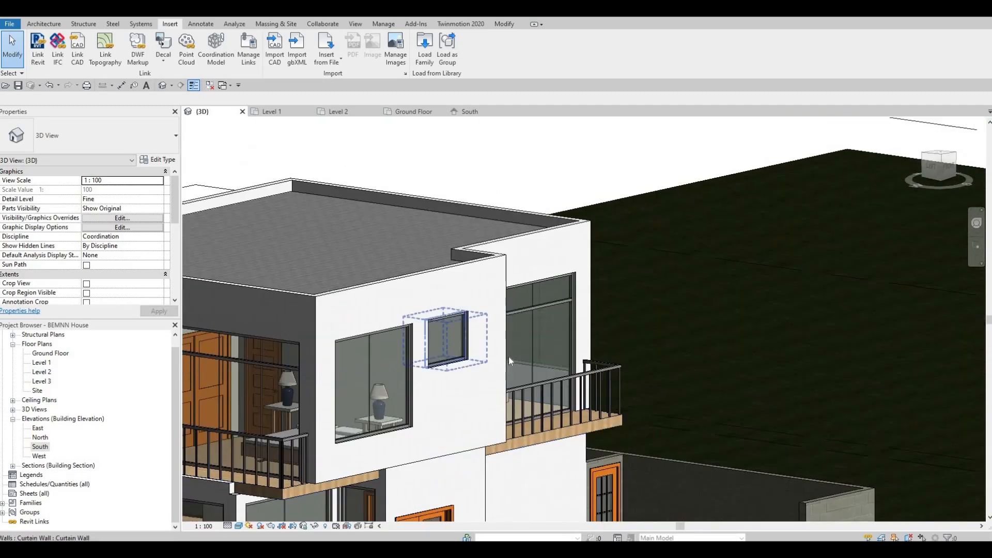
pyautogui.scroll(4, 448, 359)
pyautogui.scroll(4, 482, 327)
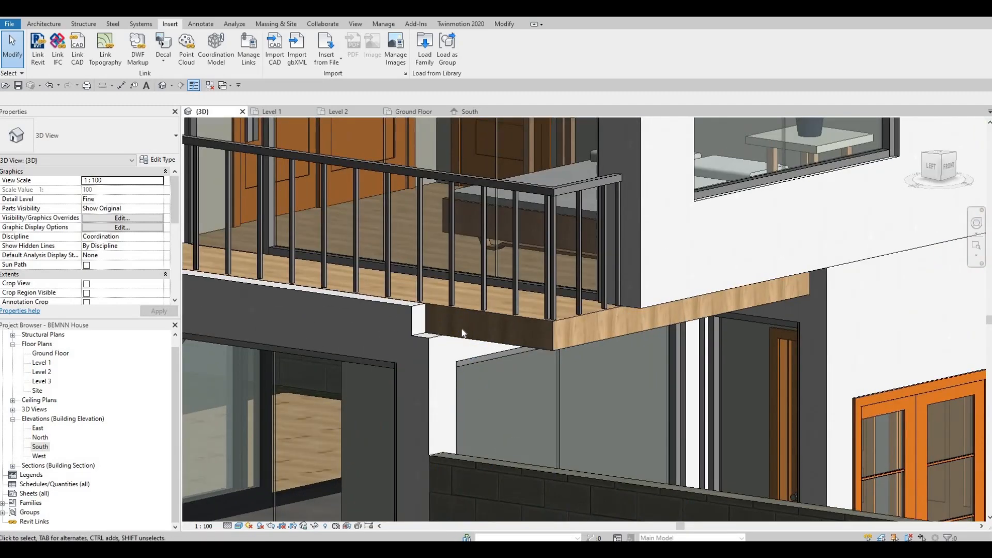
pyautogui.scroll(-2, 462, 332)
pyautogui.keyDown('shift'); pyautogui.moveTo(612, 358); pyautogui.dragTo(709, 344, button='middle'); pyautogui.keyUp('shift')
pyautogui.scroll(-2, 568, 385)
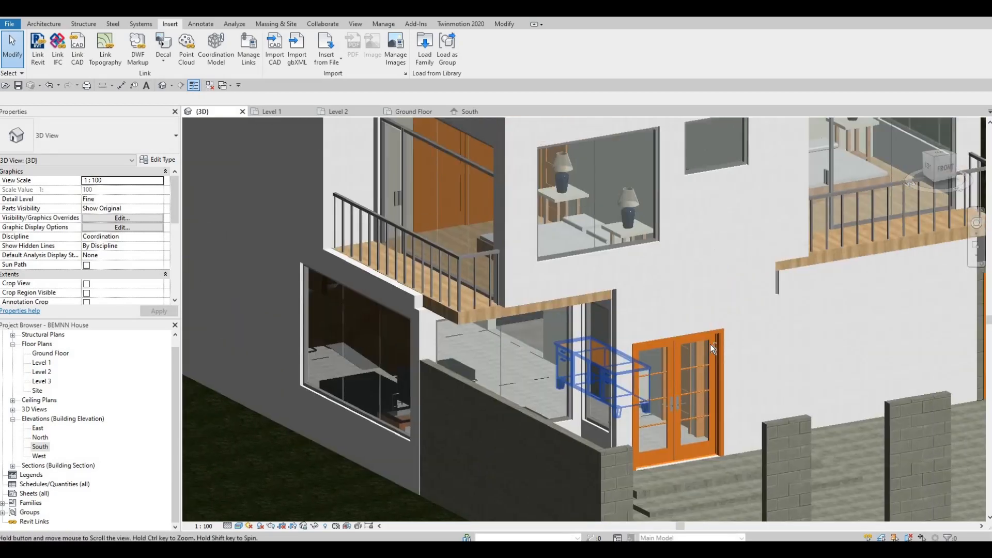
pyautogui.scroll(-3, 658, 365)
pyautogui.keyDown('shift'); pyautogui.moveTo(658, 364); pyautogui.dragTo(541, 428, button='middle'); pyautogui.keyUp('shift')
pyautogui.moveTo(694, 335); pyautogui.dragTo(549, 402, button='middle')
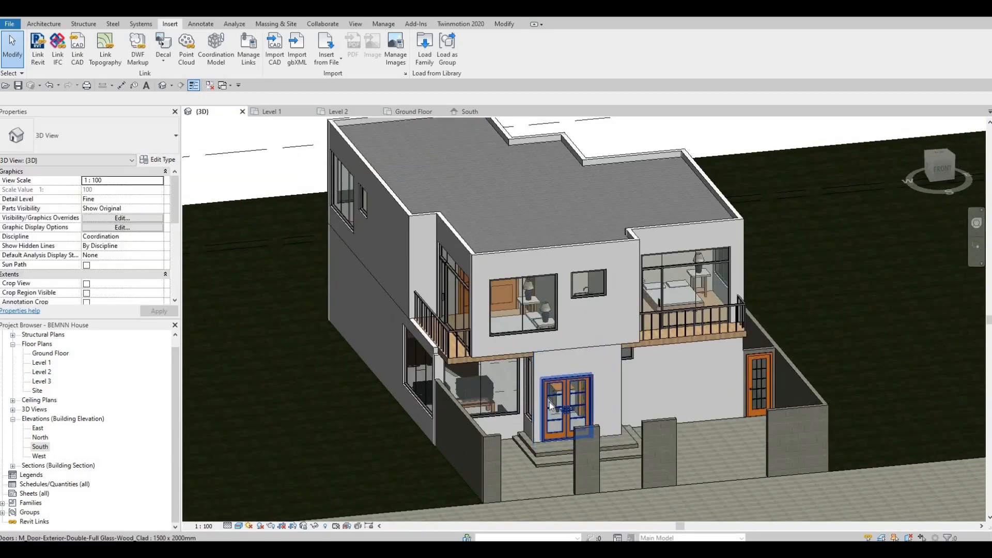
# - In the South elevation, create a new in-place model in the Generic Models category, keeping the default name
pyautogui.click(464, 111)
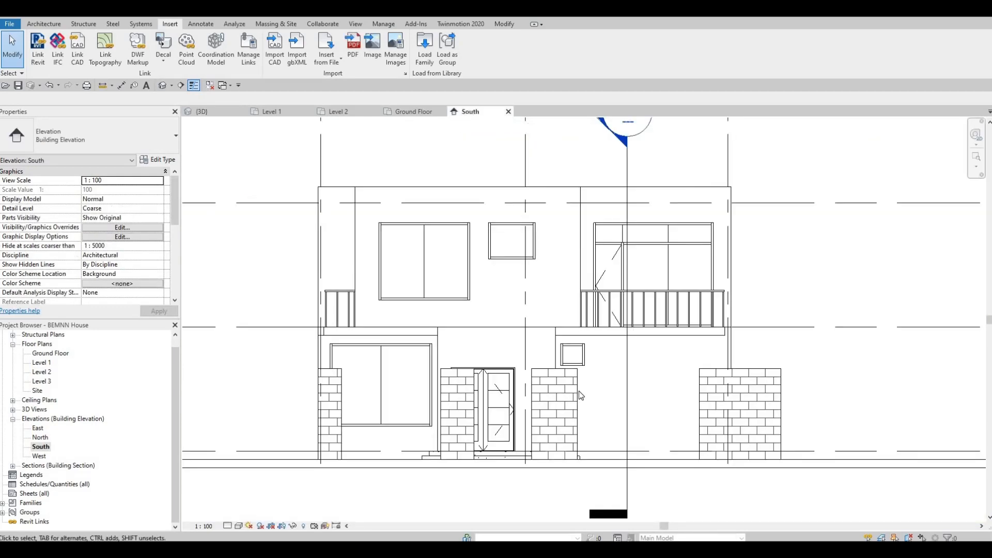
pyautogui.scroll(-2, 556, 390)
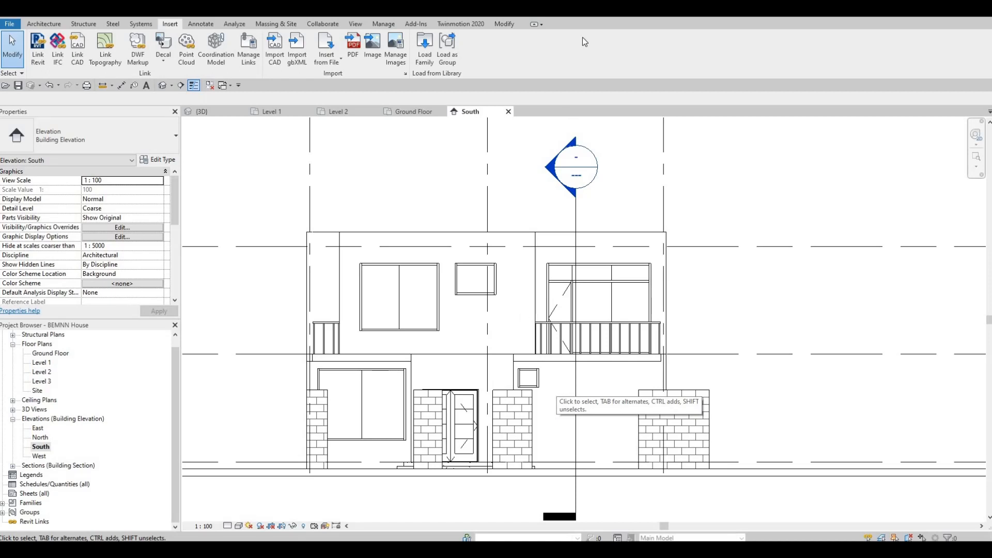
pyautogui.click(41, 24)
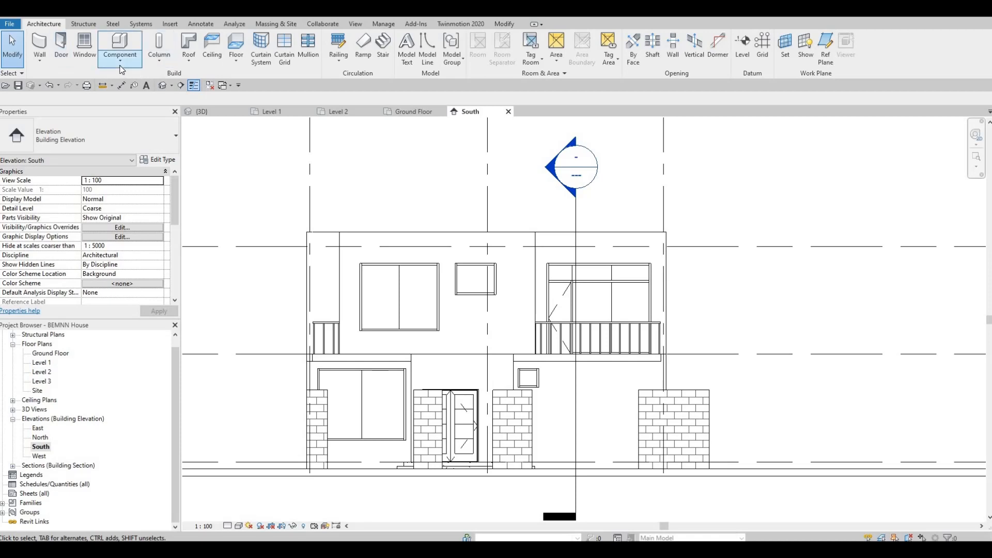
pyautogui.click(120, 58)
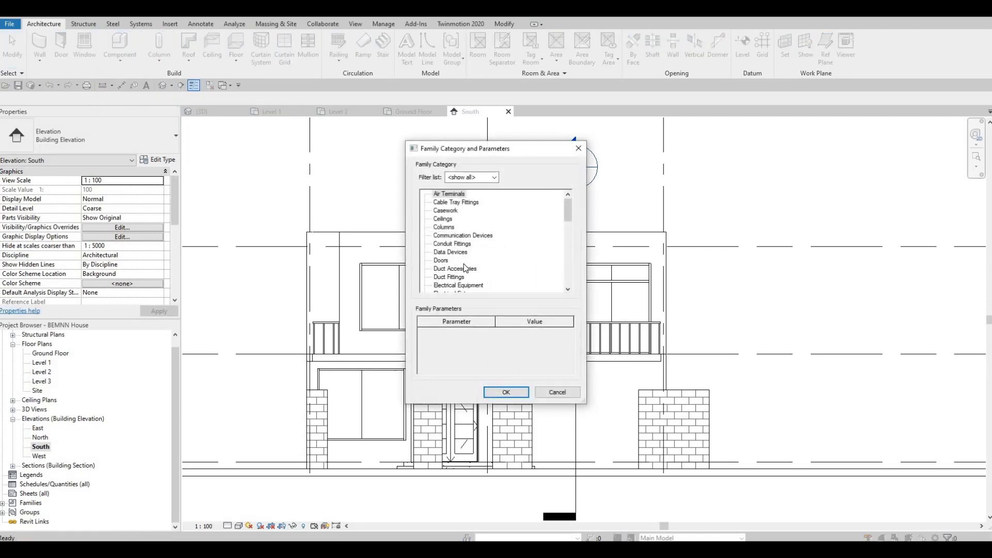
pyautogui.scroll(-1, 462, 286)
pyautogui.scroll(-1, 461, 268)
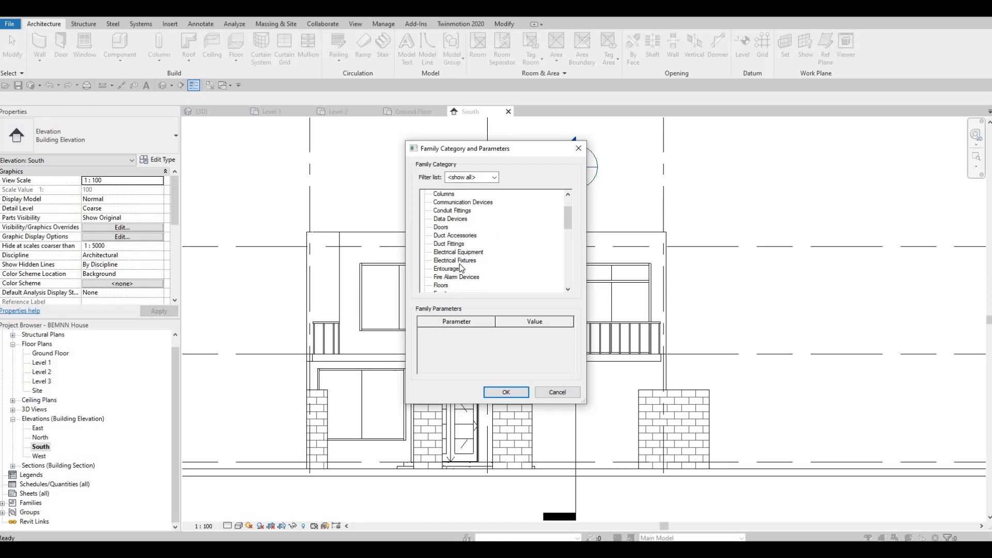
pyautogui.scroll(-2, 459, 273)
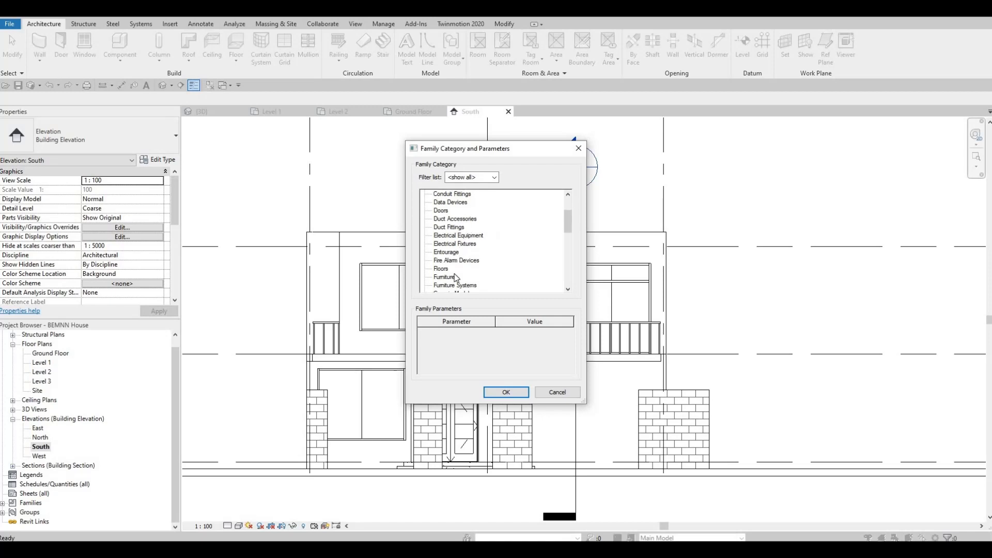
pyautogui.click(454, 277)
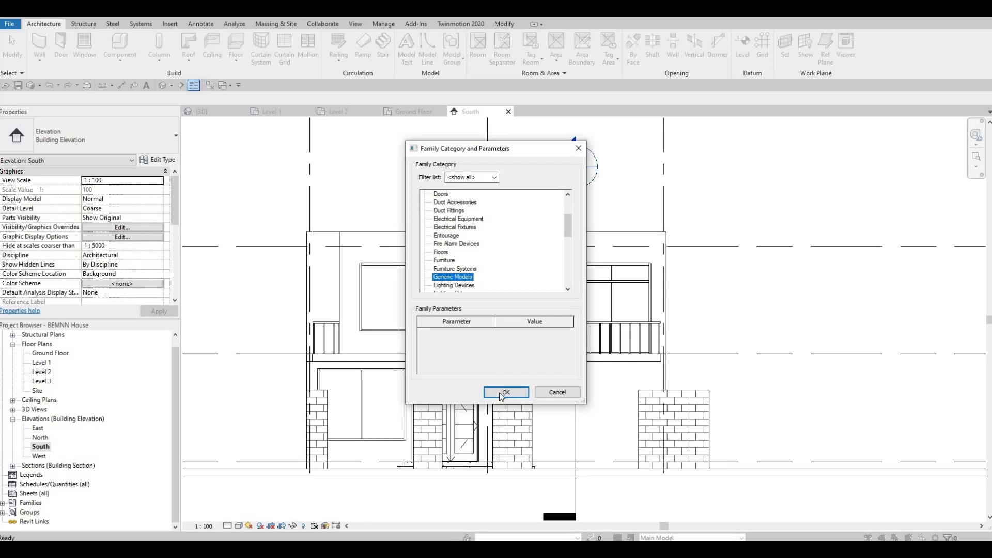
pyautogui.click(500, 392)
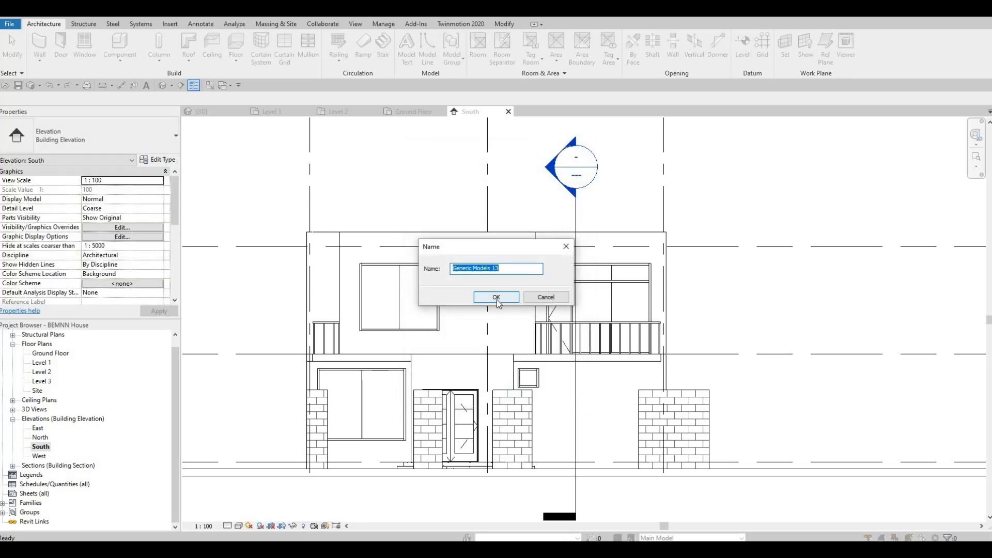
pyautogui.press('Return')
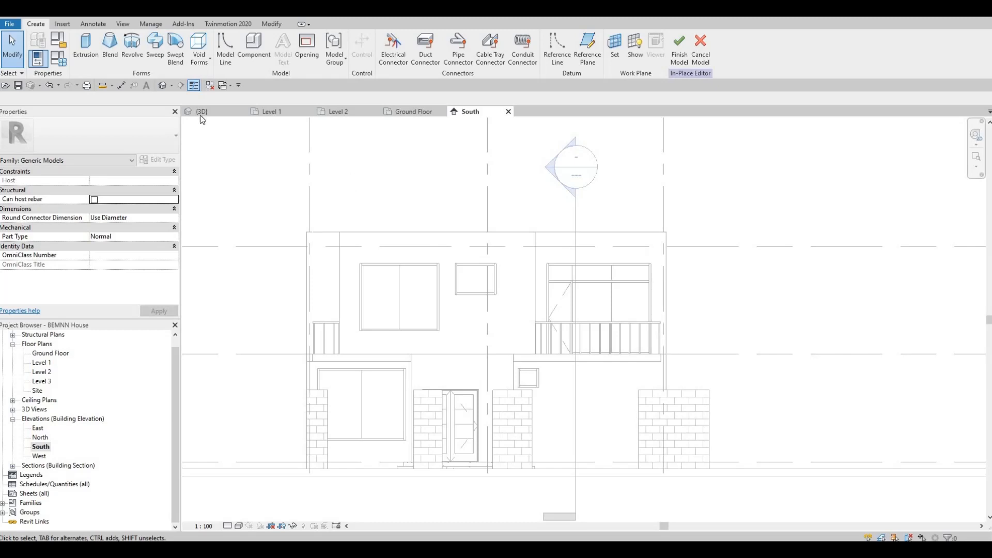
# - Start an extrusion using the front face of the upper-floor exterior wall as the picked work plane
pyautogui.click(87, 49)
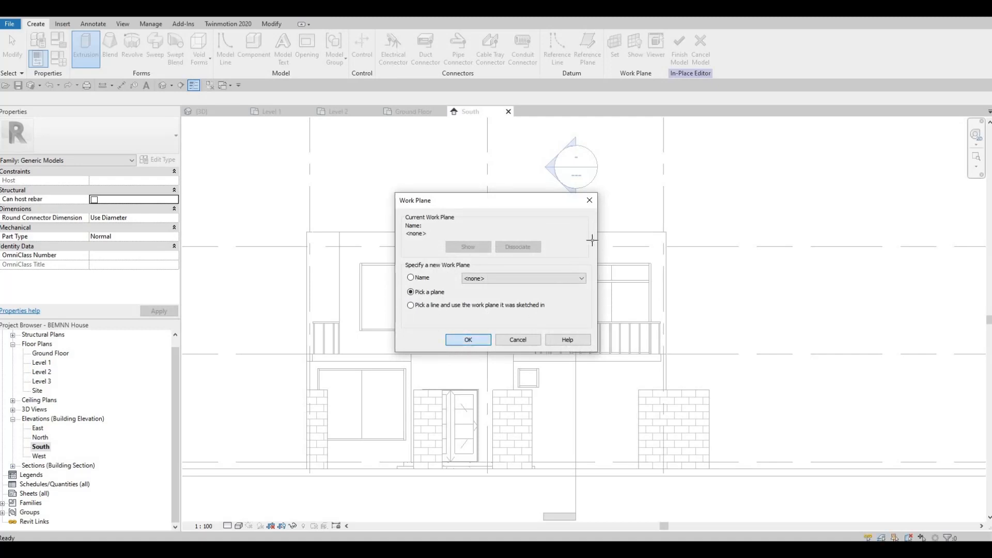
pyautogui.press('Return')
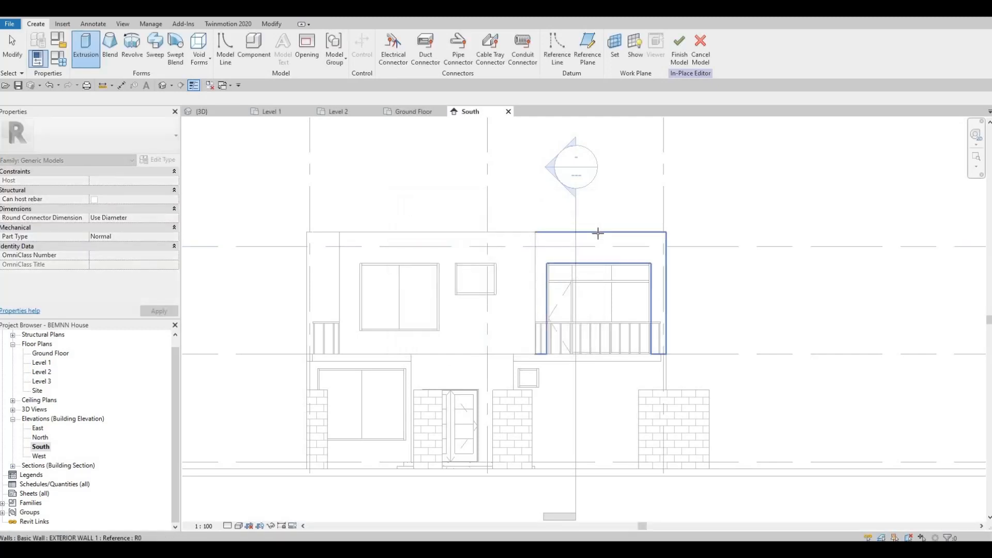
pyautogui.click(470, 261)
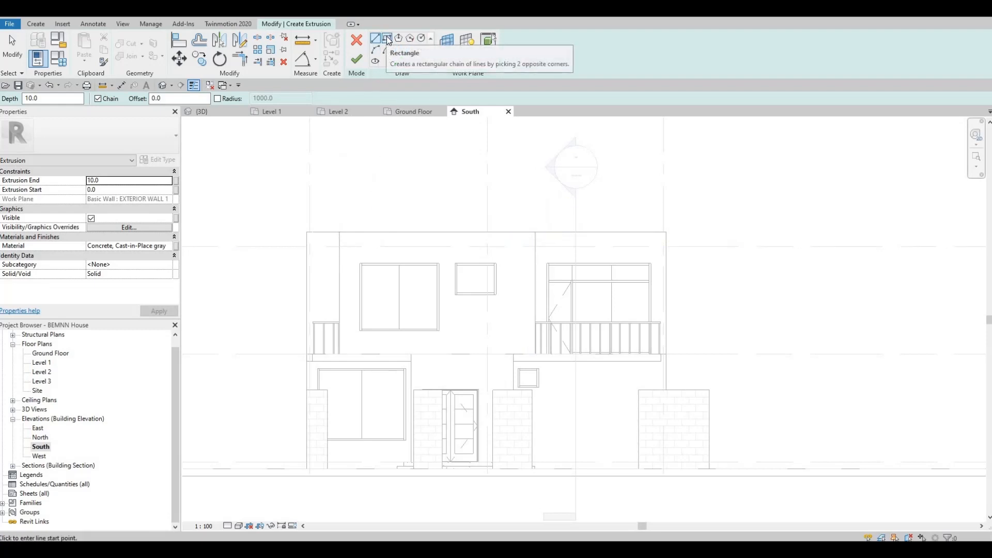
# - Sketch a thin horizontal rectangle along the wall's top edge above the east balcony, starting at the wall corner
pyautogui.click(387, 39)
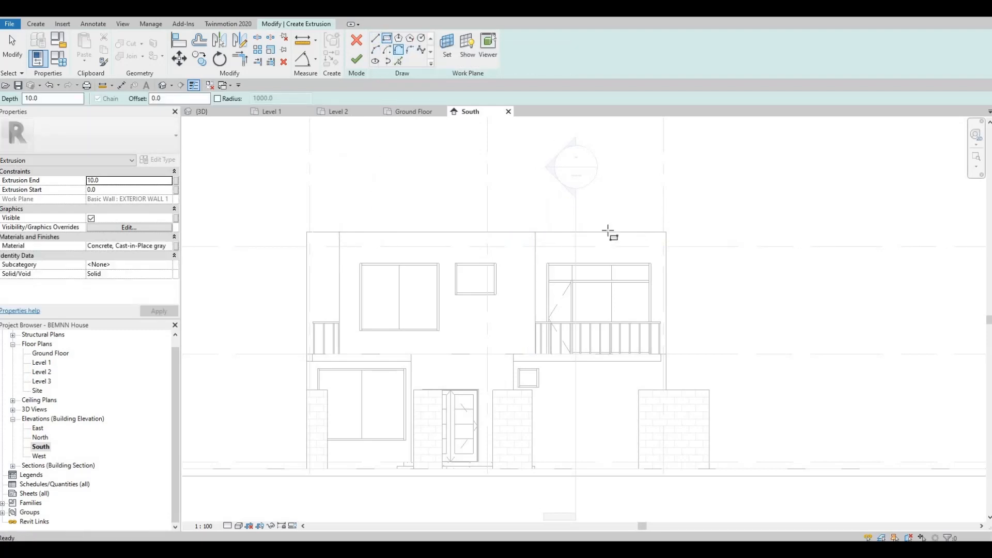
pyautogui.scroll(4, 514, 239)
pyautogui.click(498, 235)
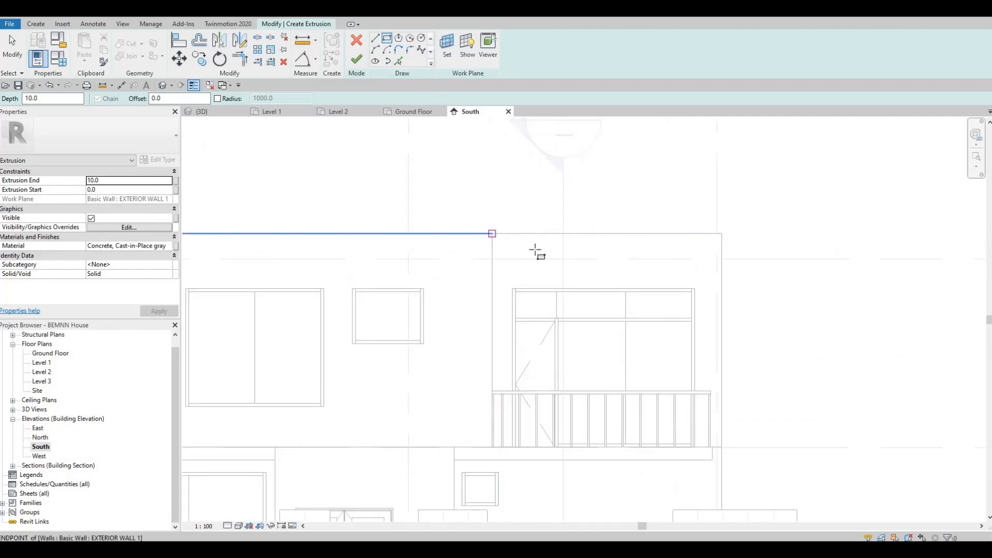
pyautogui.press('Escape')
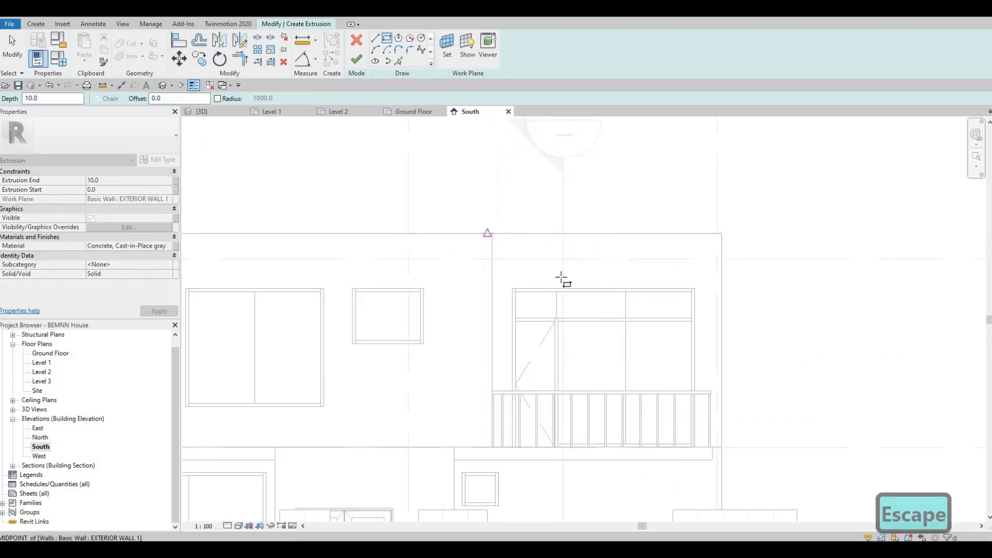
pyautogui.click(652, 260)
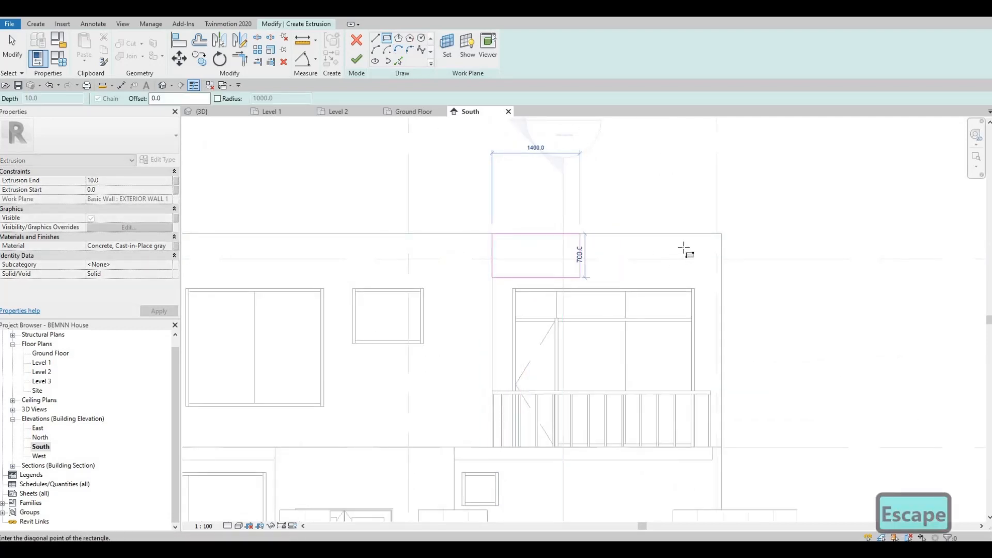
pyautogui.click(717, 263)
pyautogui.press('Escape')
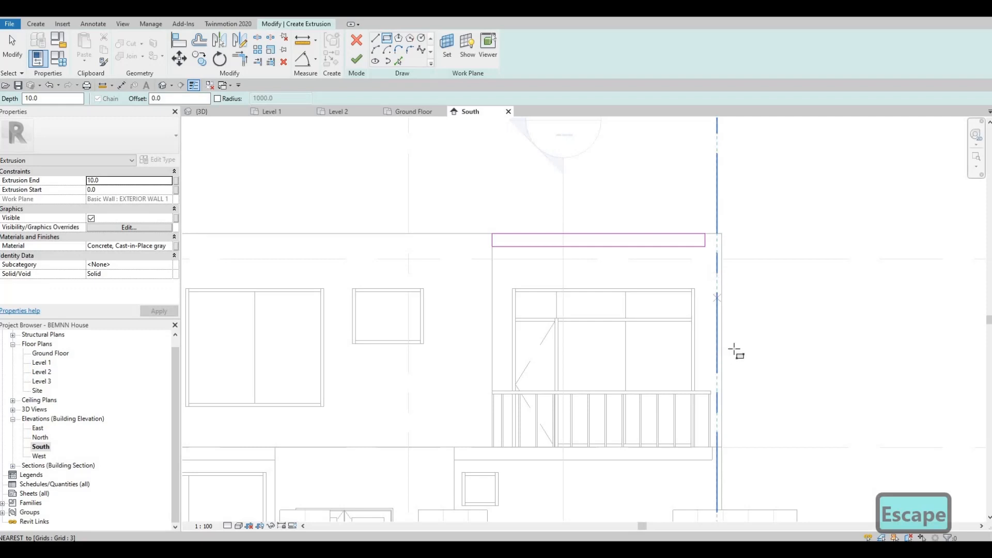
# - Sketch a vertical rectangle about 260 mm wide and 2166 mm high at the wall's east edge, rising from the balcony floor level
pyautogui.click(718, 448)
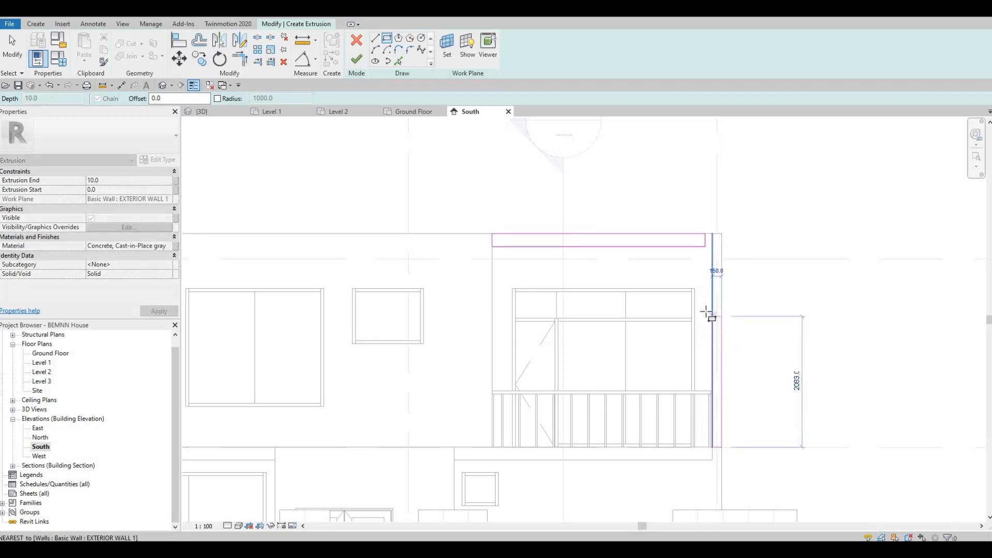
pyautogui.click(706, 311)
pyautogui.press('Escape')
pyautogui.press('Escape')
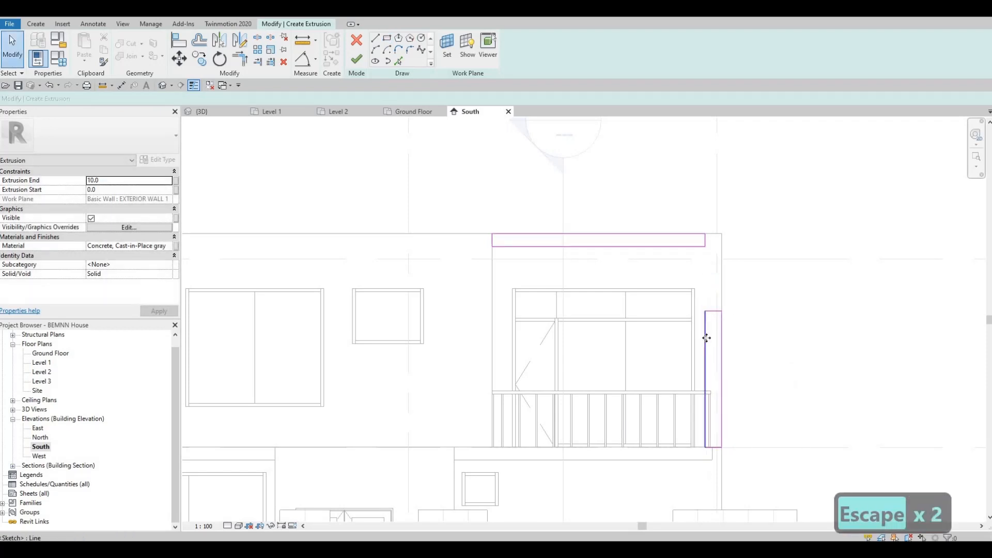
# - Try setting the vertical rectangle's width to 200 mm by shifting its outer edge inward, and undo the change
pyautogui.click(705, 439)
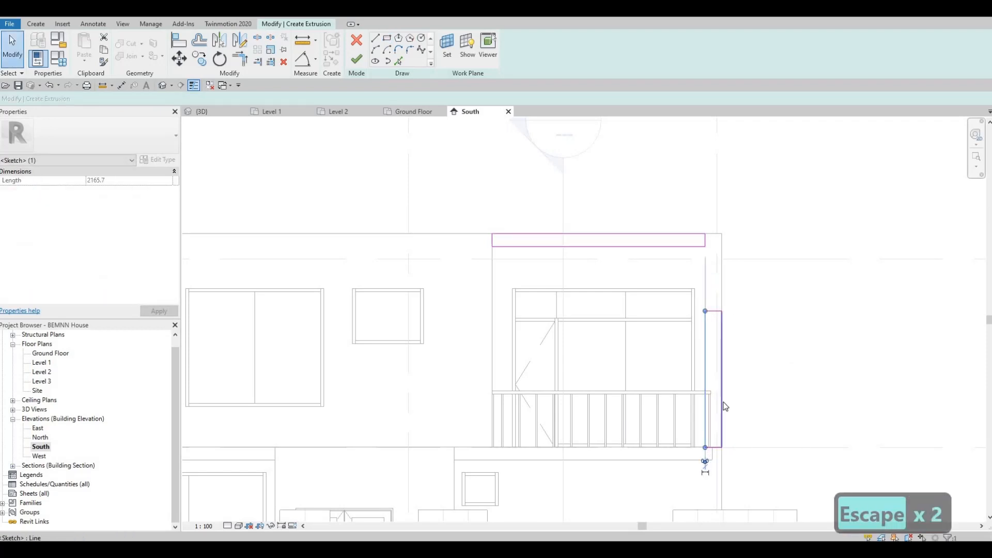
pyautogui.press('Escape')
pyautogui.click(705, 445)
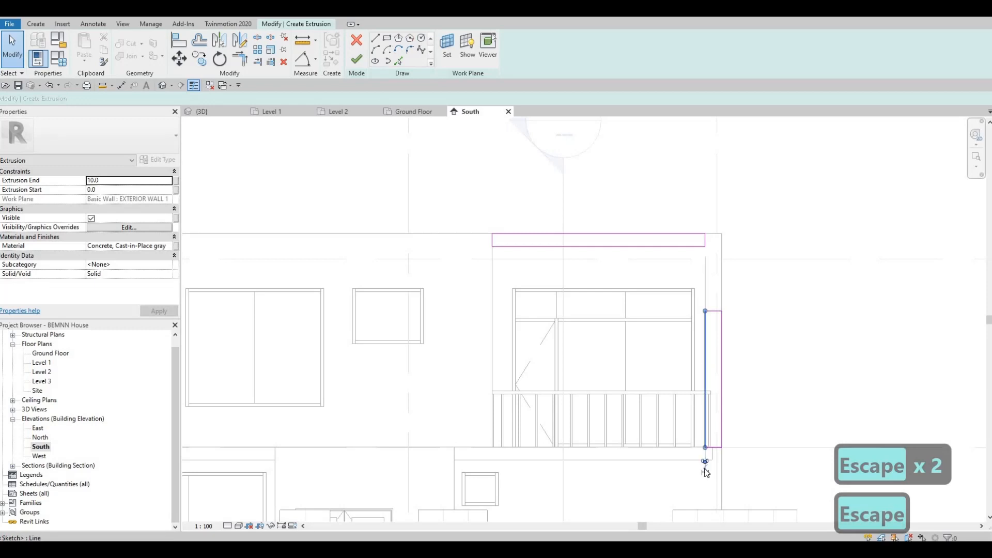
pyautogui.scroll(4, 703, 463)
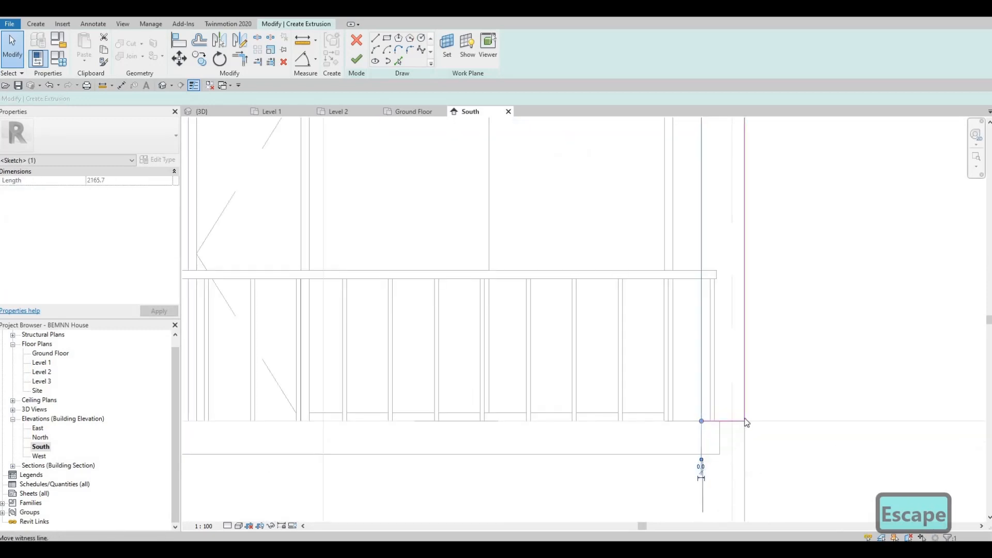
pyautogui.click(744, 418)
pyautogui.click(725, 435)
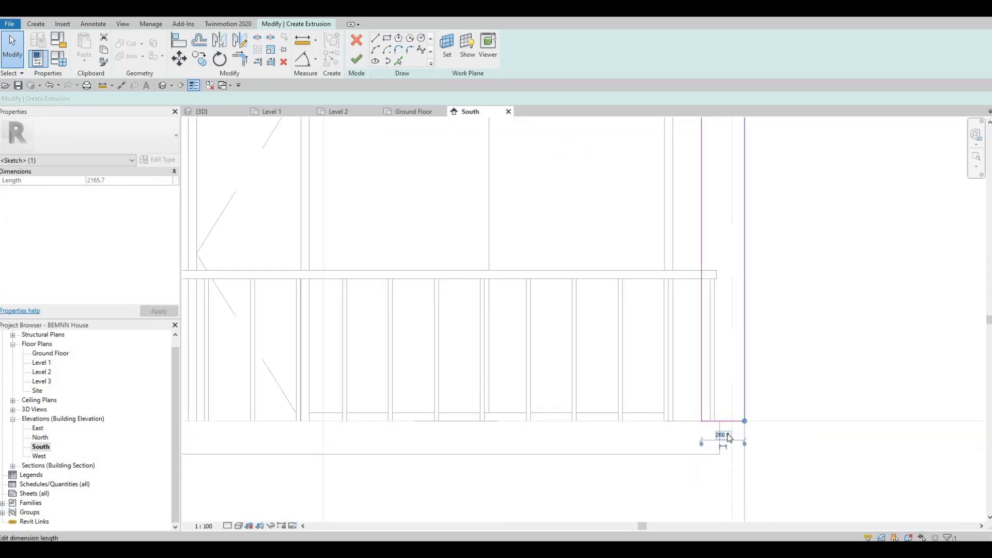
pyautogui.write('200')
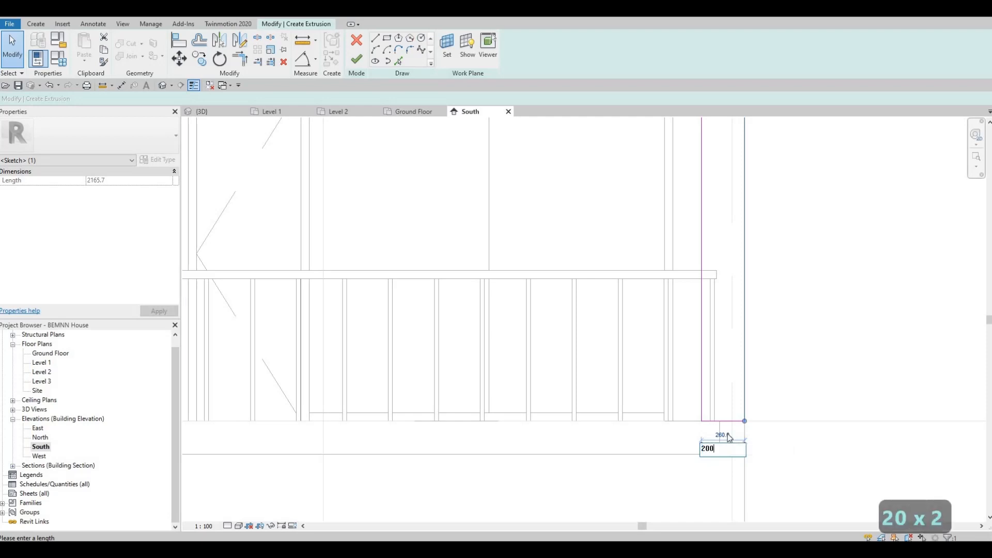
pyautogui.press('Return')
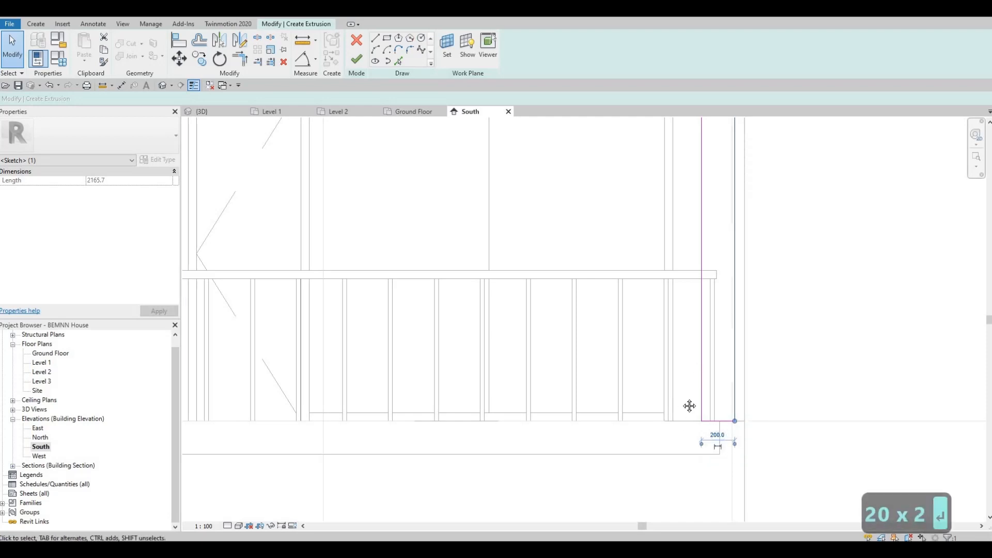
pyautogui.scroll(-5, 689, 405)
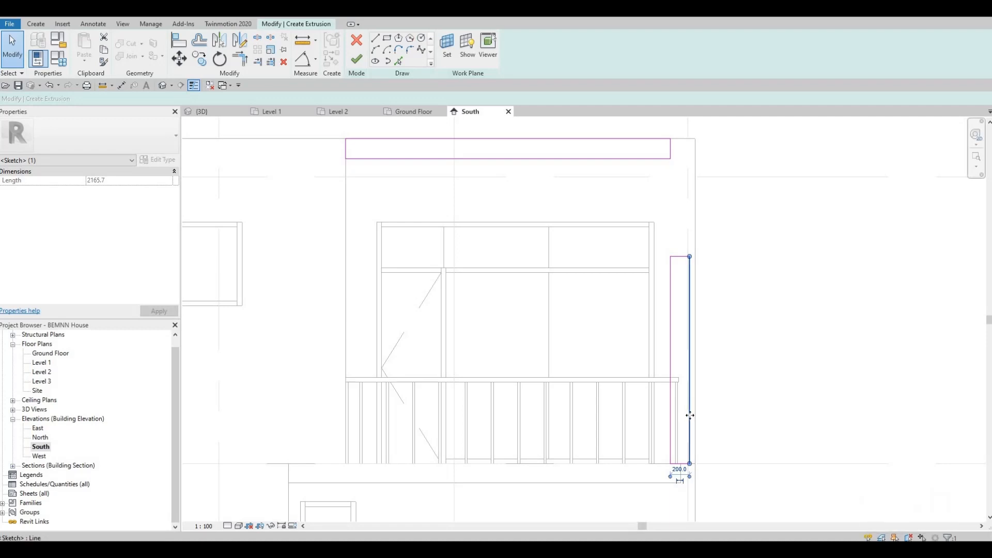
pyautogui.scroll(3, 704, 401)
pyautogui.hotkey('ctrl', 'z')
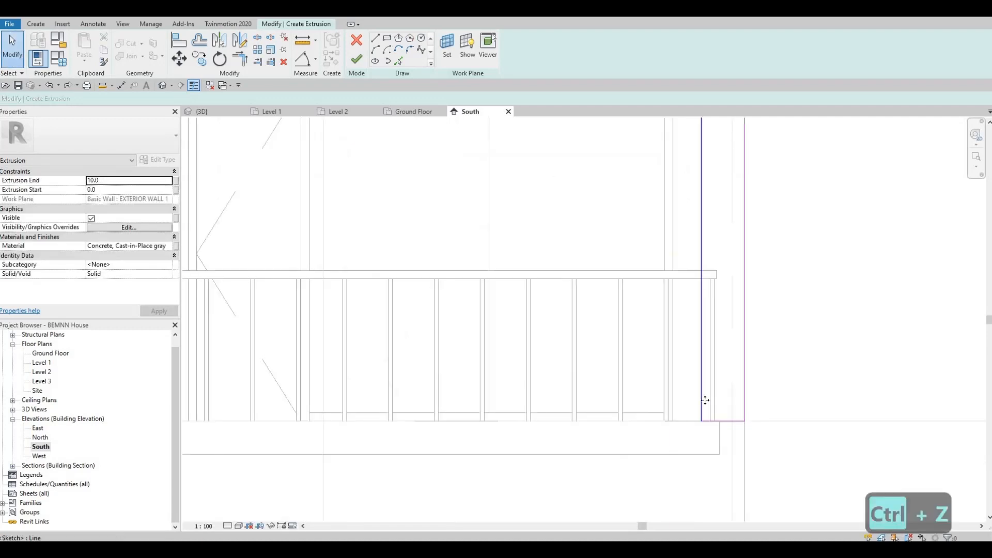
# - Set the vertical rectangle's width to 200 mm by moving its inner edge, keeping the outer edge on the wall corner
pyautogui.click(726, 435)
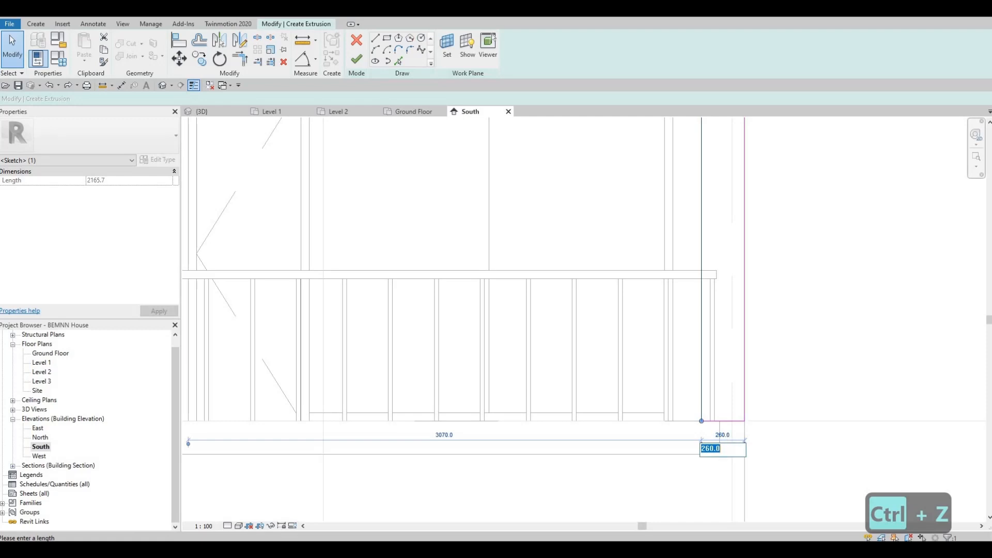
pyautogui.write('200')
pyautogui.press('Return')
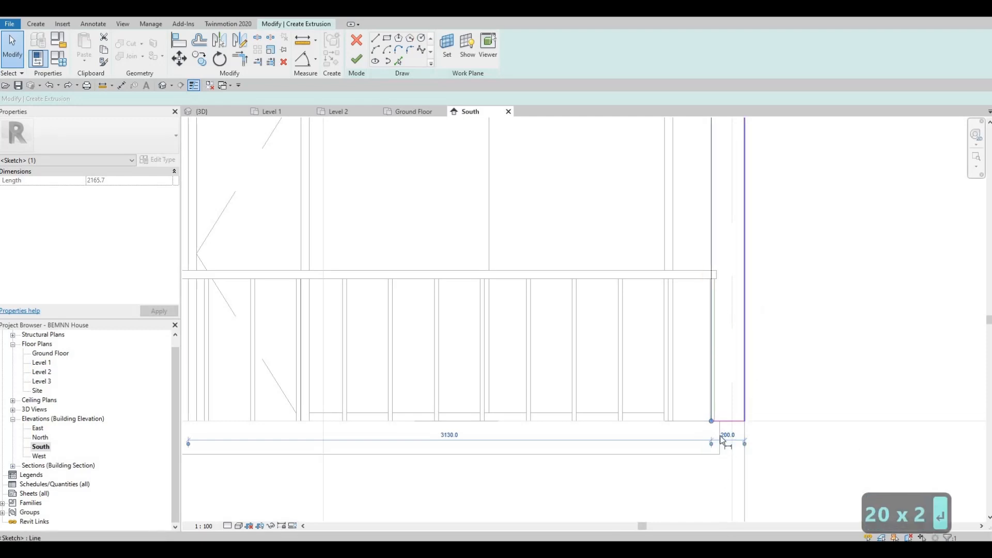
pyautogui.moveTo(706, 150); pyautogui.dragTo(683, 357, button='middle')
pyautogui.moveTo(680, 295); pyautogui.dragTo(686, 363, button='middle')
pyautogui.scroll(-1, 682, 310)
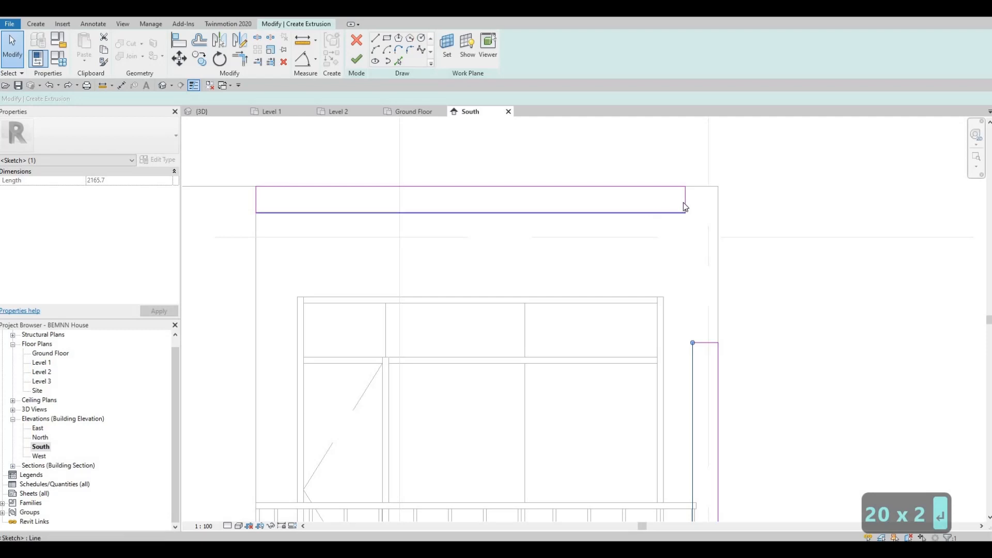
# - Set the horizontal rectangle's height to 200 mm by moving its lower edge, keeping the upper edge on the wall top
pyautogui.click(674, 212)
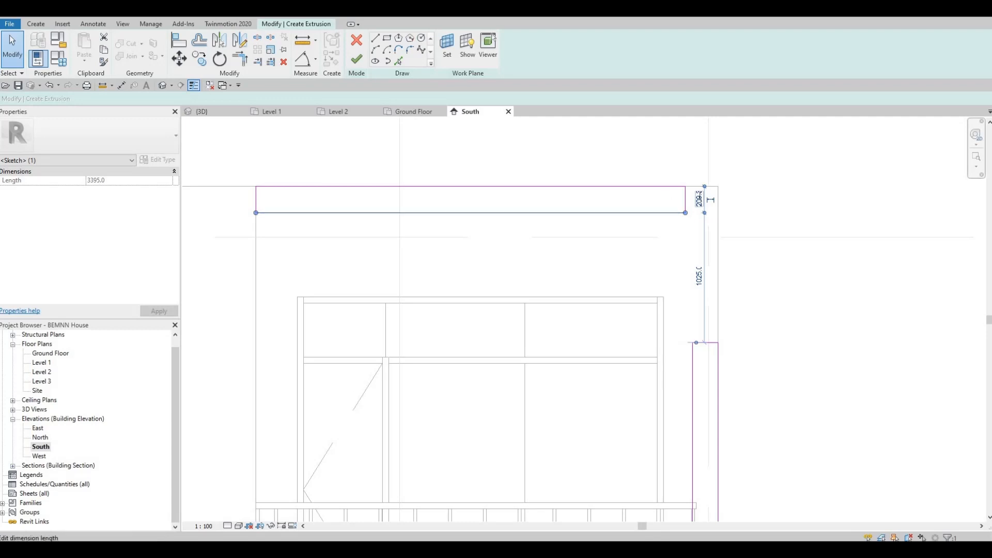
pyautogui.click(699, 199)
pyautogui.write('200')
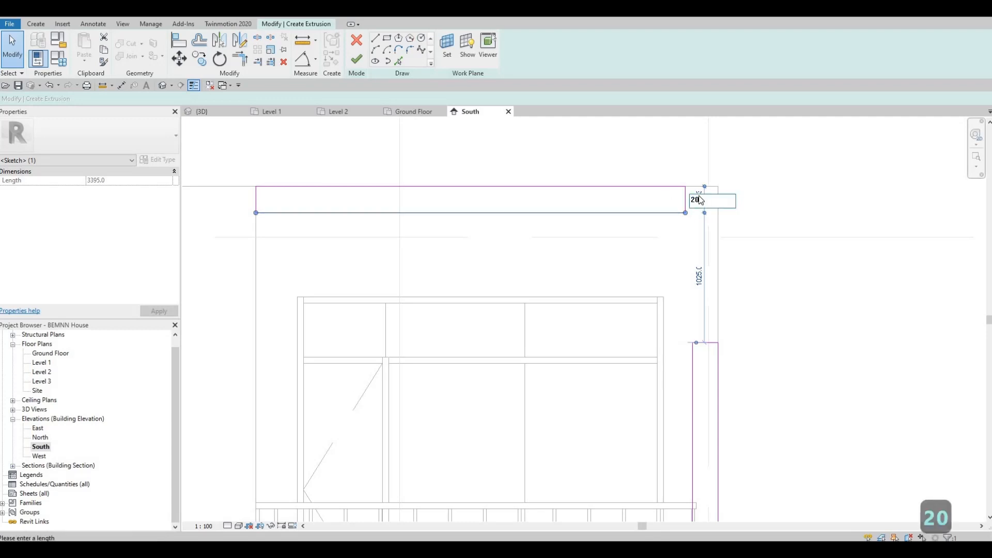
pyautogui.press('Return')
pyautogui.press('Escape')
pyautogui.press('Escape')
pyautogui.press('Escape')
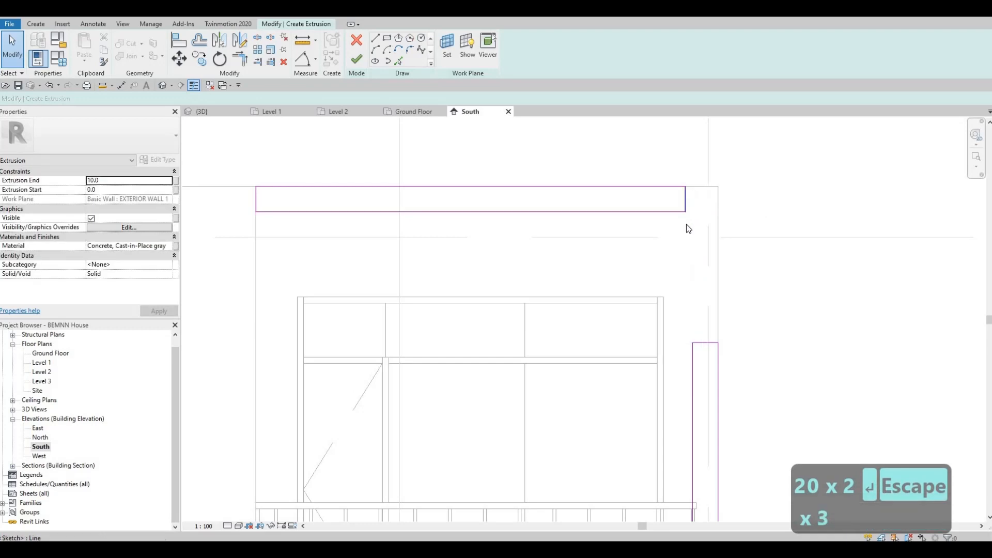
# - Trim the outer and inner edges of the horizontal and vertical rectangles to meet at the wall's upper east corner
pyautogui.press('t')
pyautogui.press('r')
pyautogui.click(665, 187)
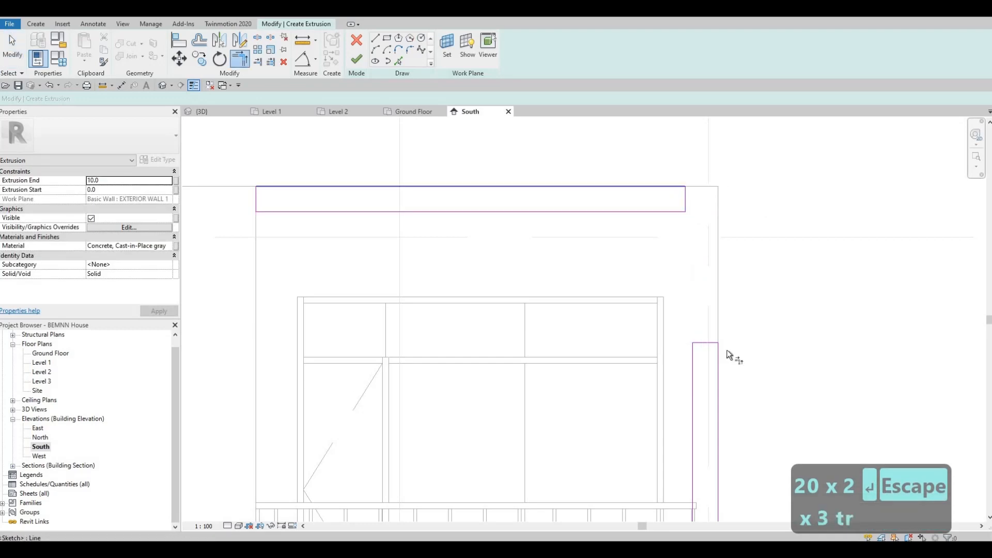
pyautogui.click(714, 352)
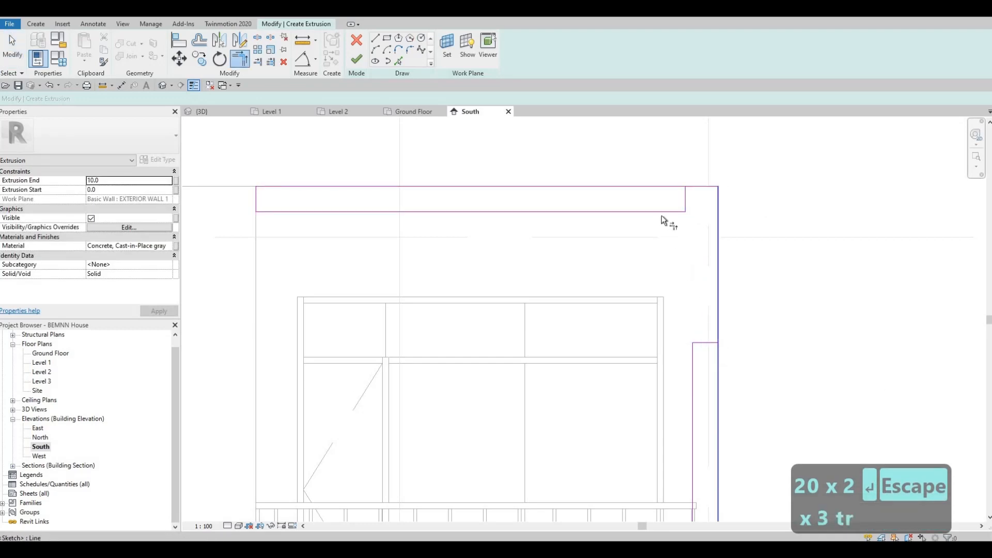
pyautogui.click(665, 213)
pyautogui.click(692, 372)
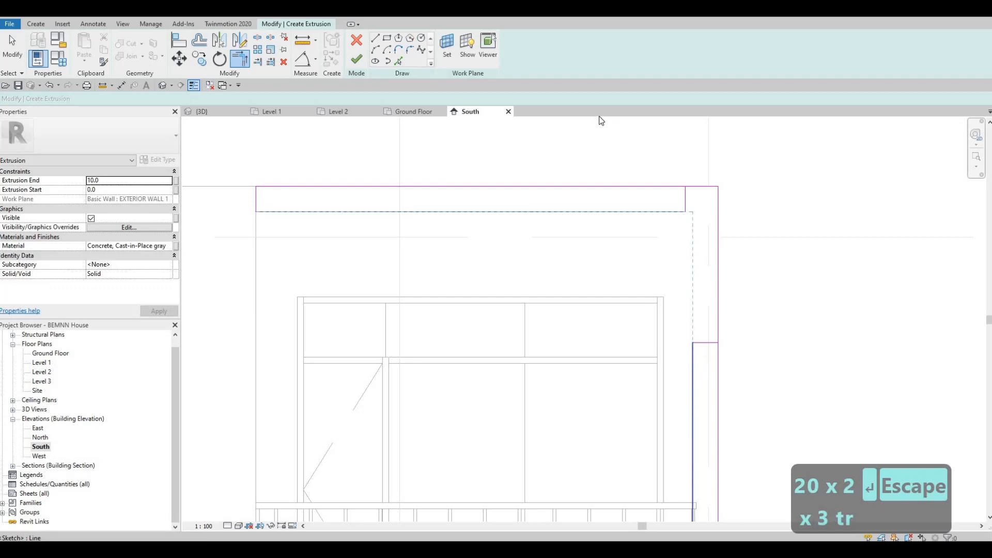
# - Delete the leftover end lines inside the L-shaped frame profile and finish the extrusion sketch
pyautogui.press('Escape')
pyautogui.moveTo(724, 386); pyautogui.dragTo(716, 384)
pyautogui.press('Delete')
pyautogui.scroll(-3, 625, 356)
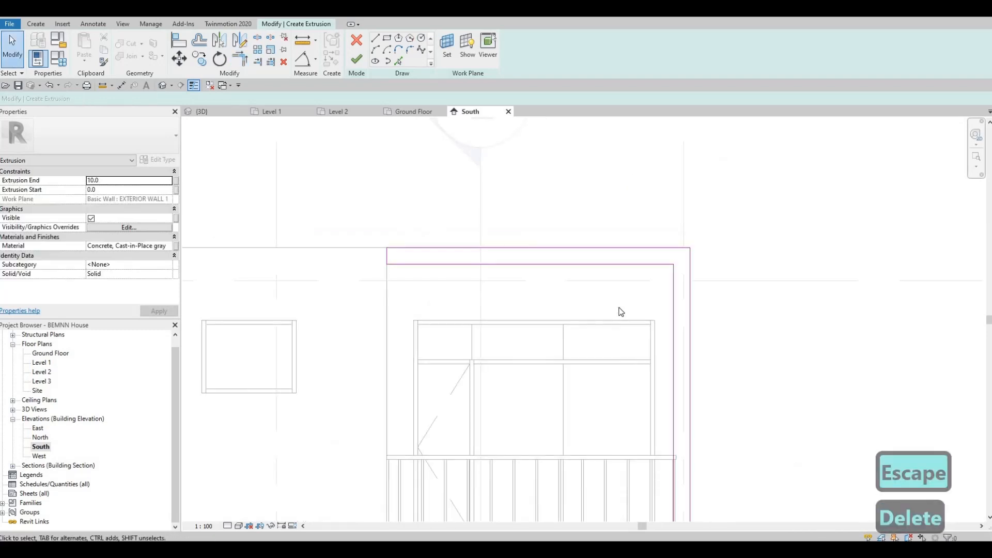
pyautogui.click(357, 59)
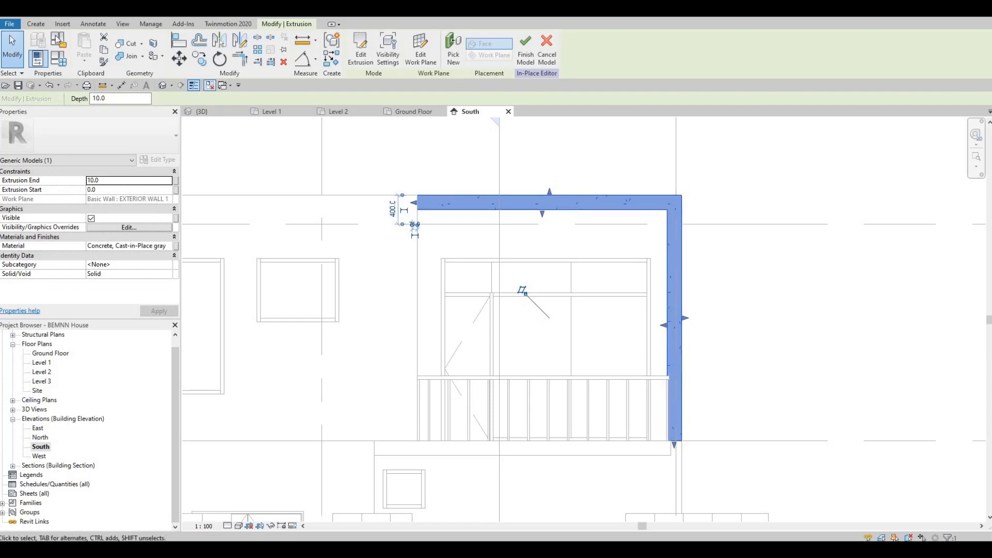
# - Reopen the extrusion for editing, browse the project materials for its finish, and select Gypsum Wall Board (1)
pyautogui.click(361, 52)
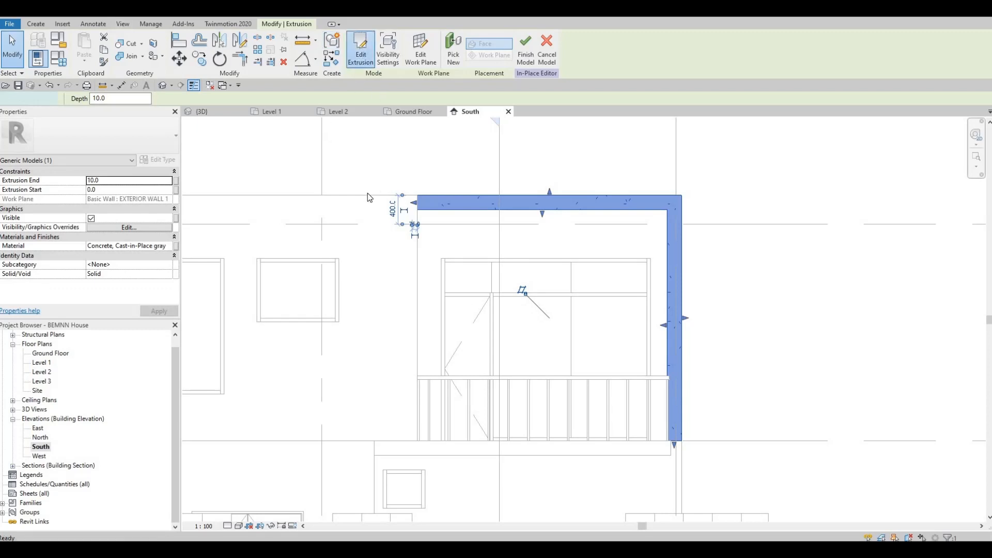
pyautogui.click(169, 247)
pyautogui.click(166, 247)
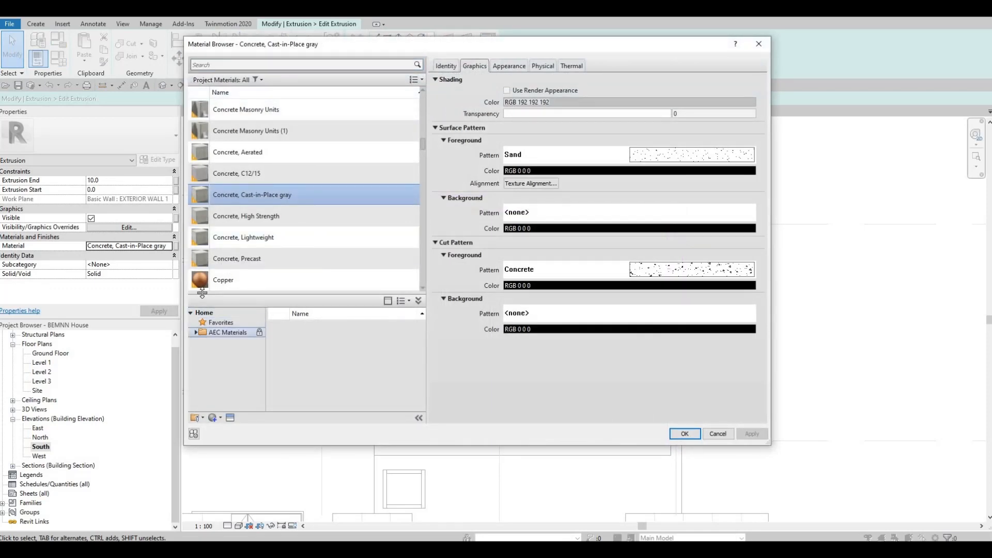
pyautogui.scroll(-10, 234, 226)
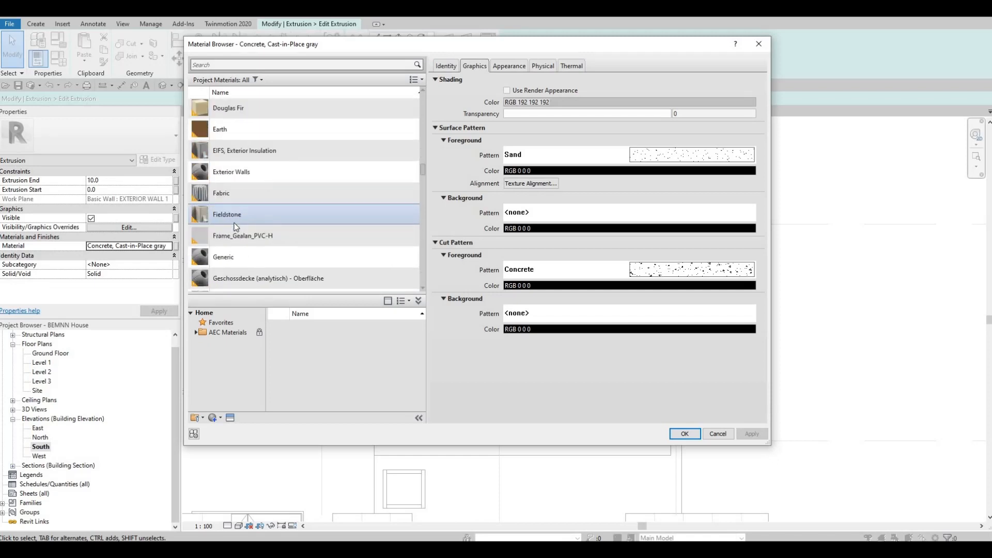
pyautogui.scroll(-8, 234, 226)
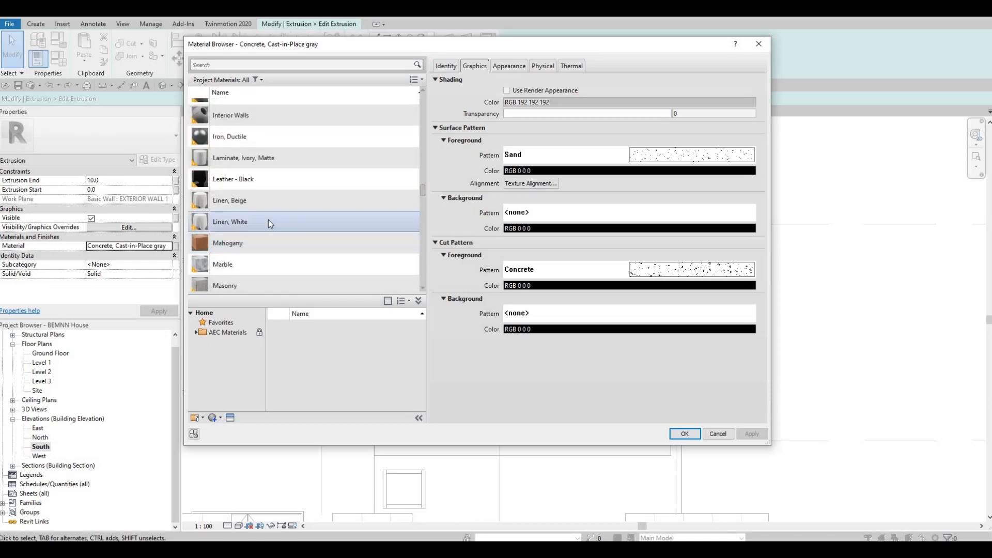
pyautogui.scroll(3, 268, 219)
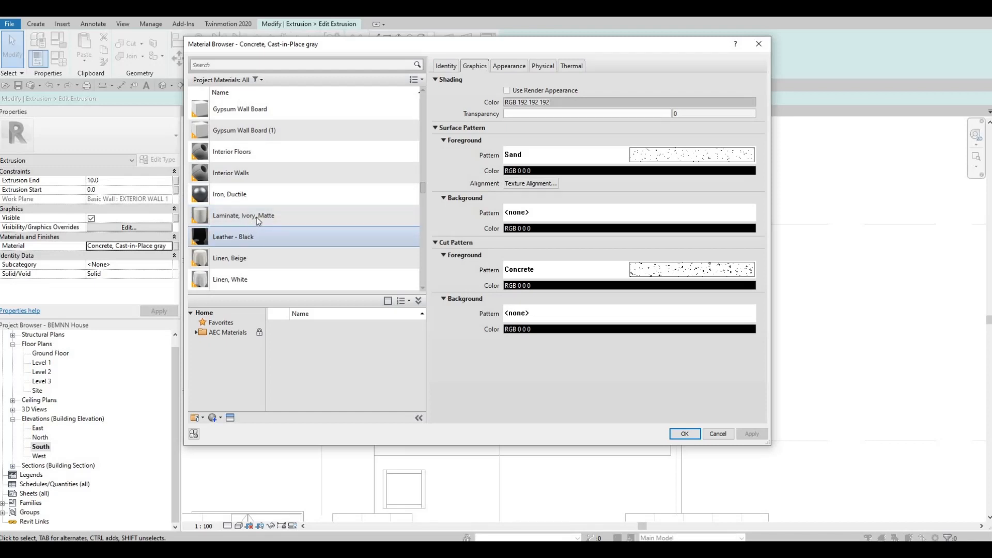
pyautogui.scroll(3, 266, 199)
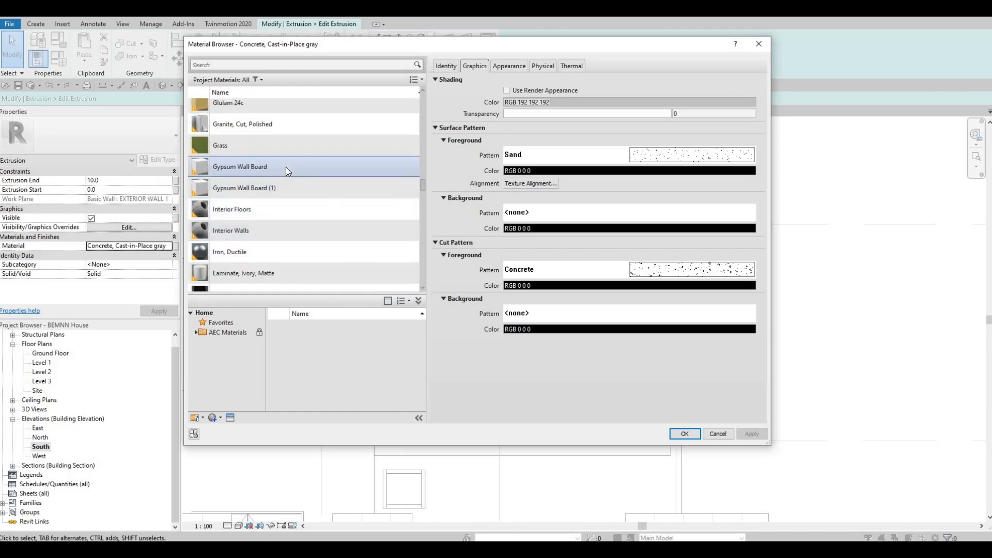
pyautogui.click(285, 167)
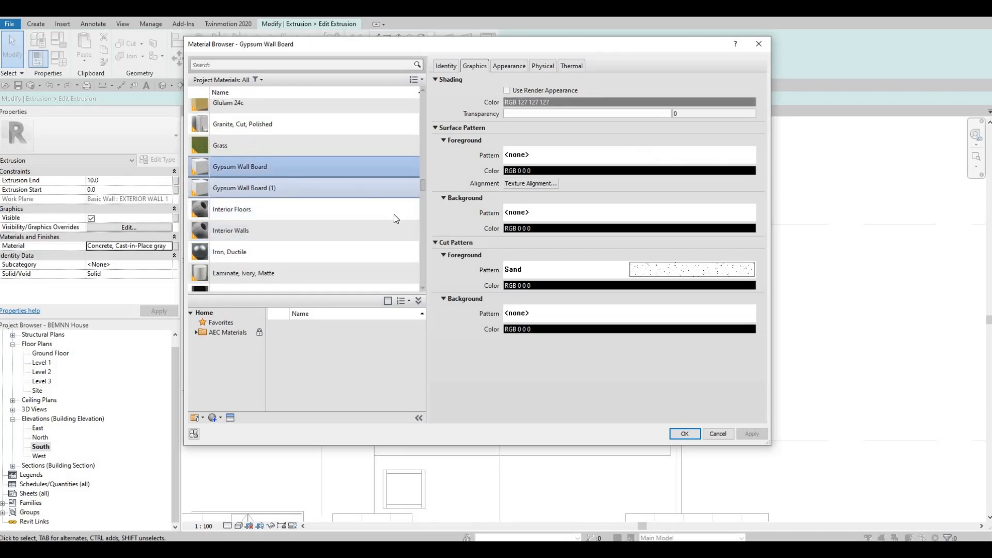
pyautogui.click(382, 188)
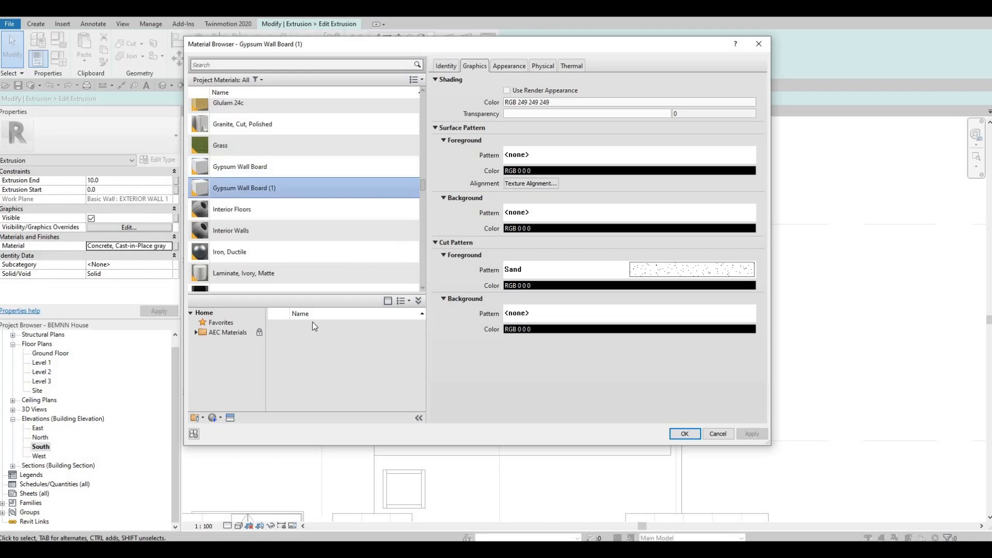
# - Duplicate the Gypsum Wall Board (1) material and name the copy EXT 1
pyautogui.click(220, 417)
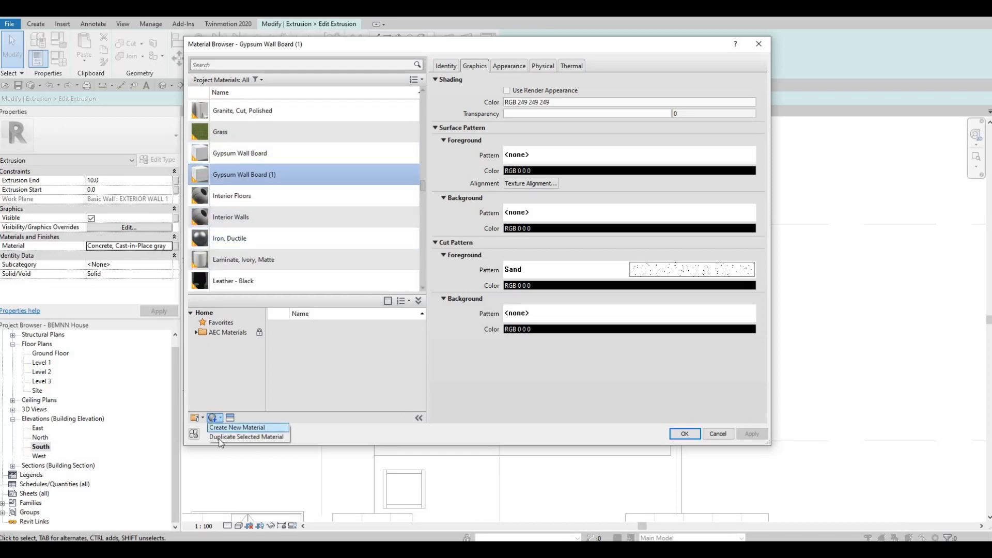
pyautogui.click(247, 436)
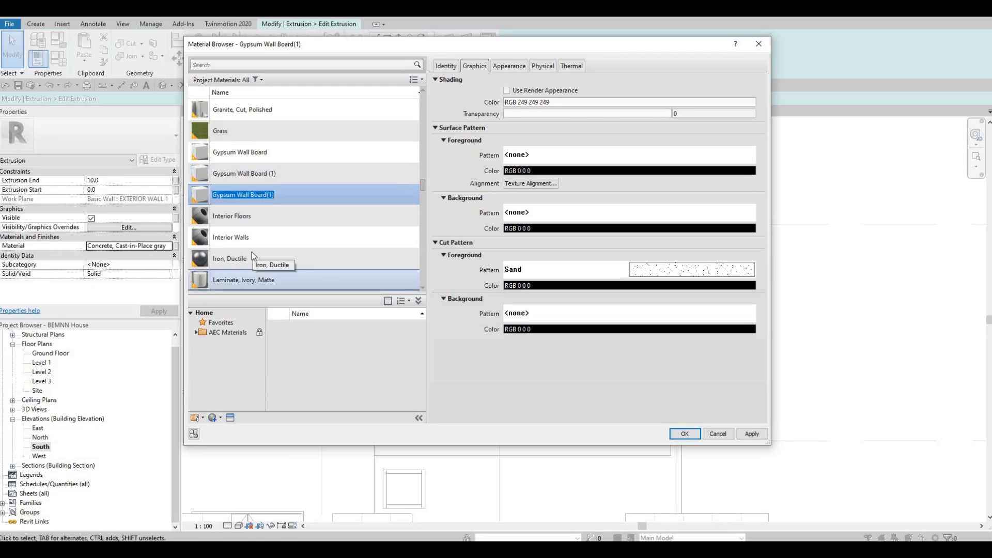
pyautogui.write('EXT')
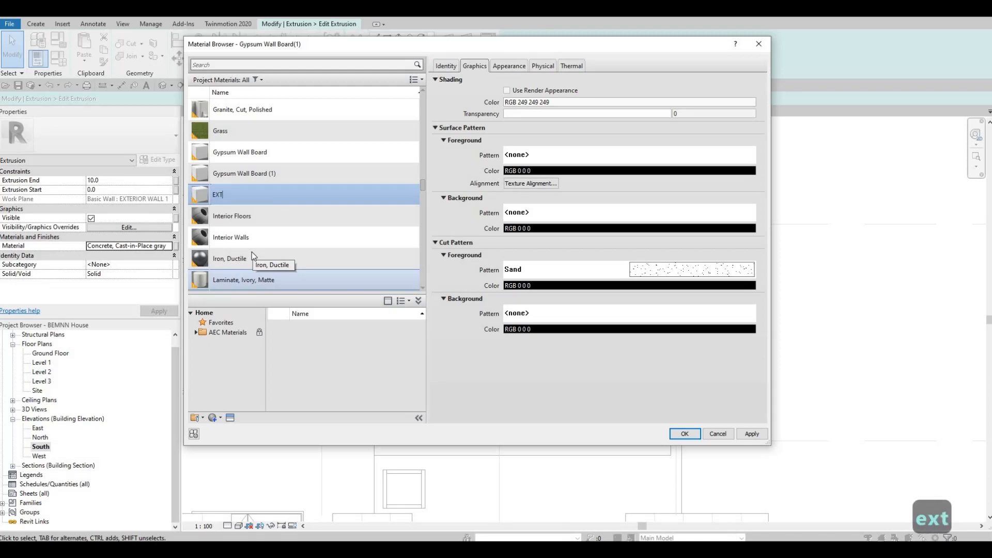
pyautogui.write(' 1')
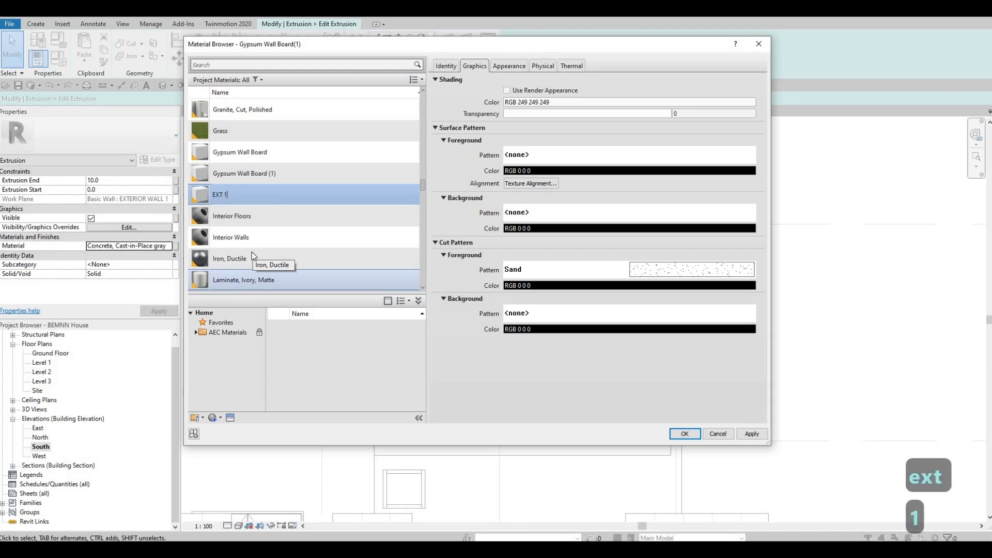
pyautogui.click(287, 235)
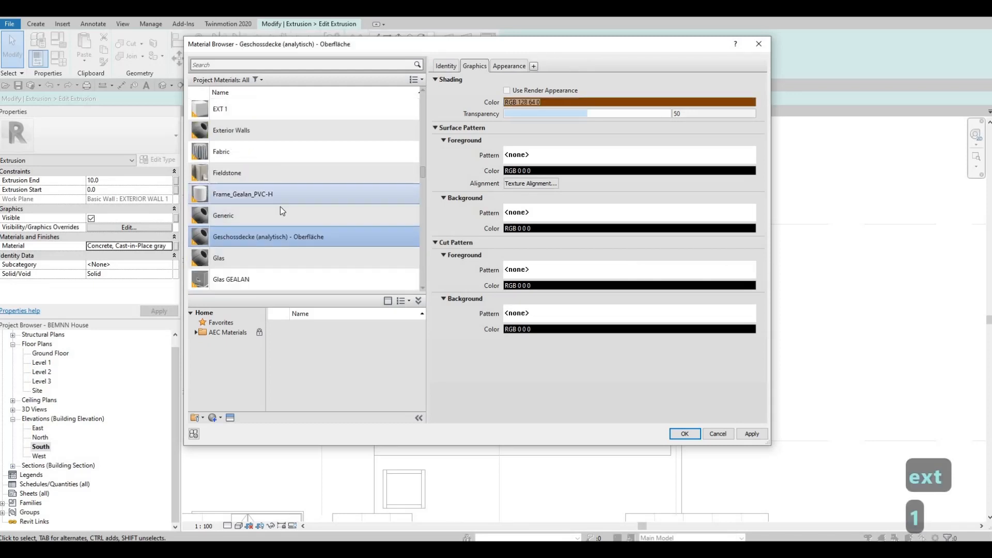
# - Assign the EXT 1 material to the extruded frame, then finish the extrusion edit and the in-place model
pyautogui.click(281, 109)
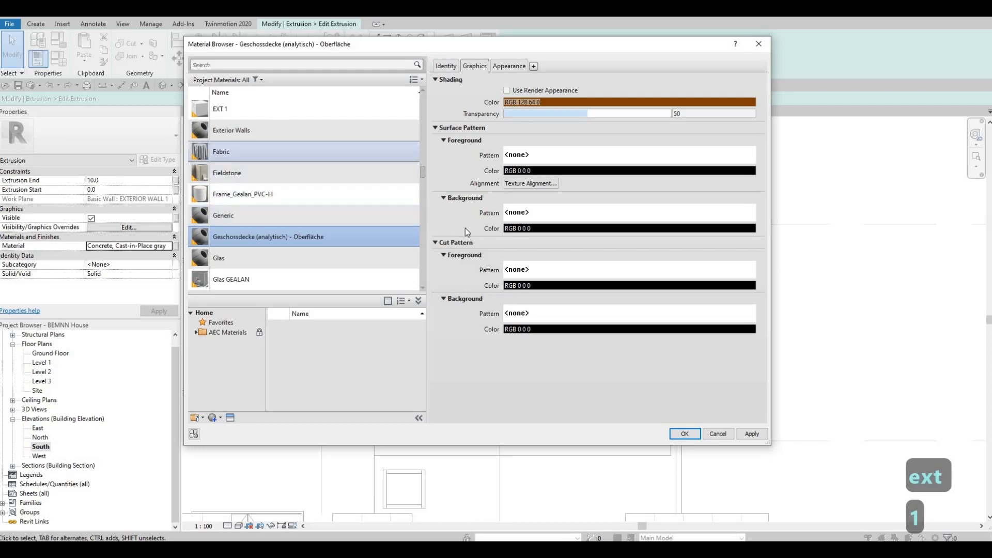
pyautogui.click(752, 433)
pyautogui.press('Return')
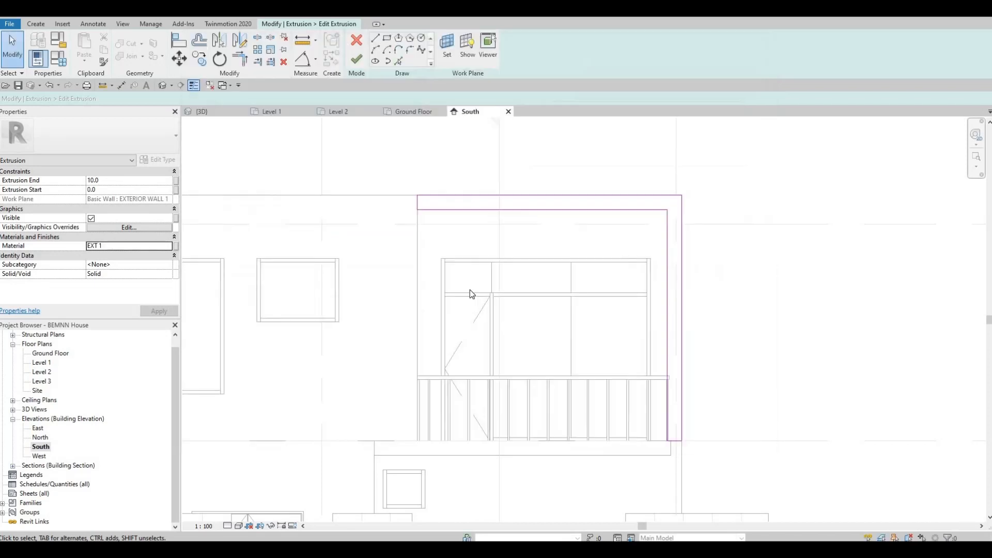
pyautogui.click(358, 65)
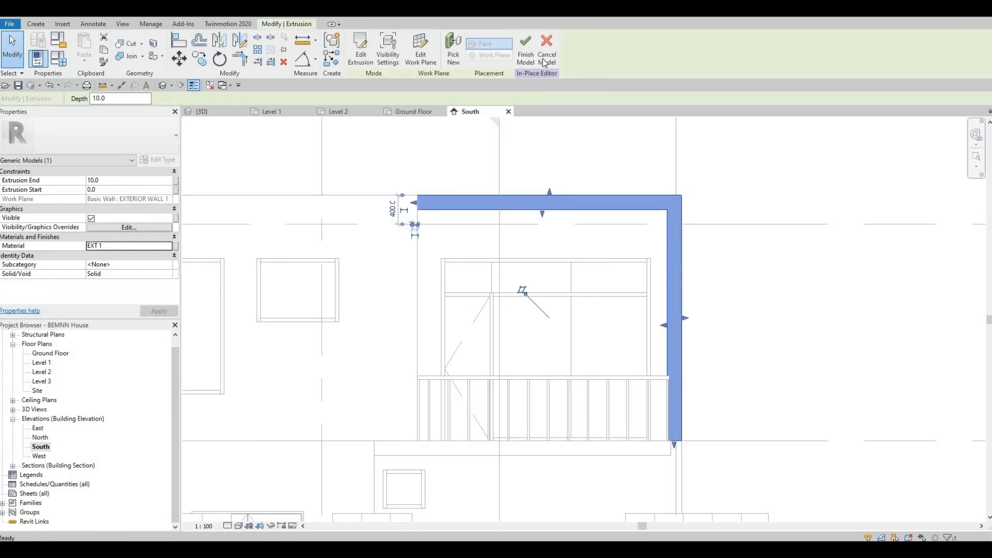
pyautogui.click(526, 57)
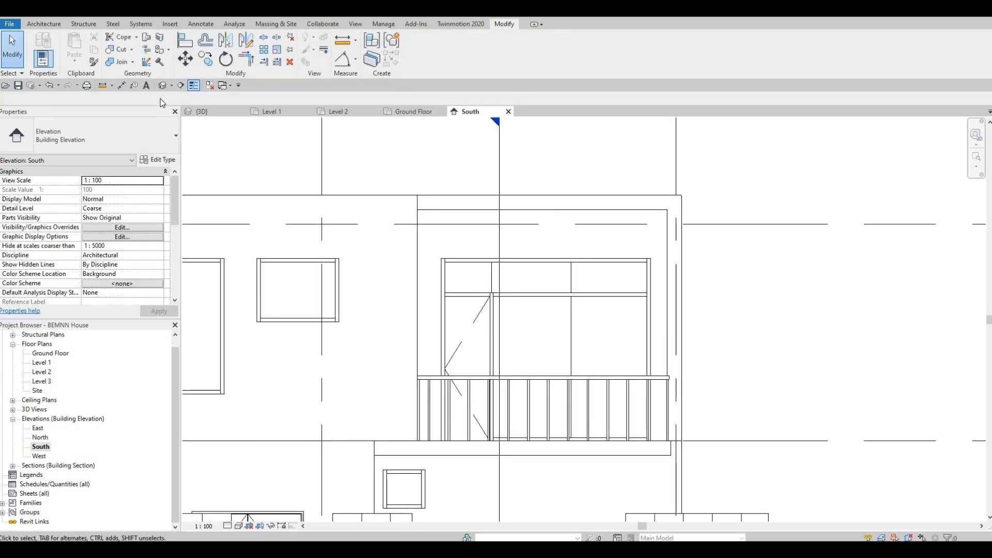
# - In the 3D view, stretch the frame's front face outward from the wall so it extends past the east balcony
pyautogui.click(162, 85)
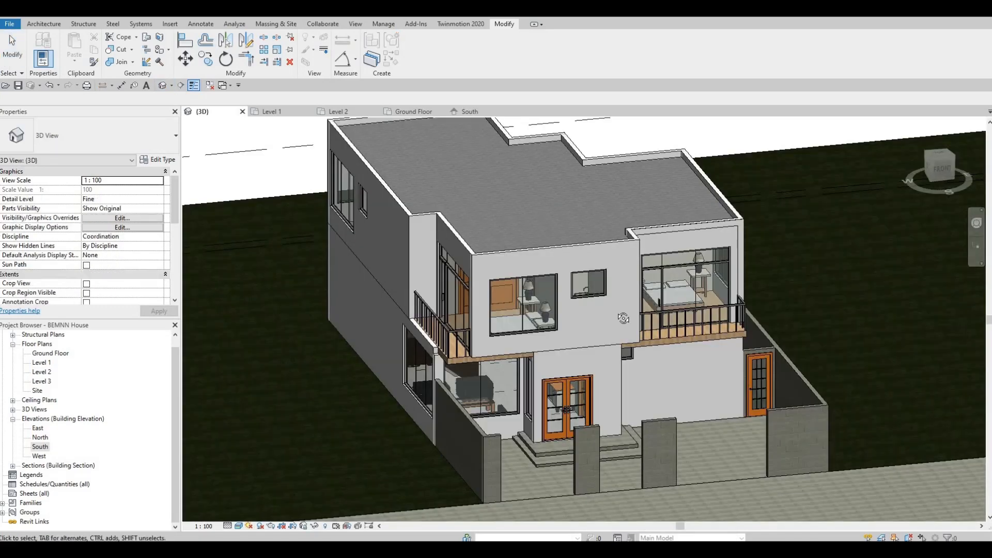
pyautogui.click(684, 208)
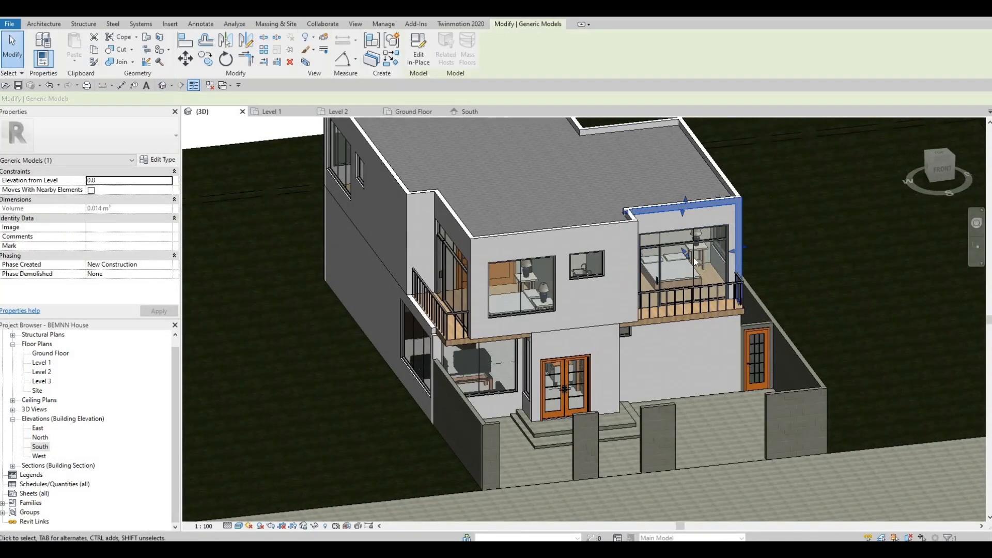
pyautogui.moveTo(687, 256); pyautogui.dragTo(729, 299)
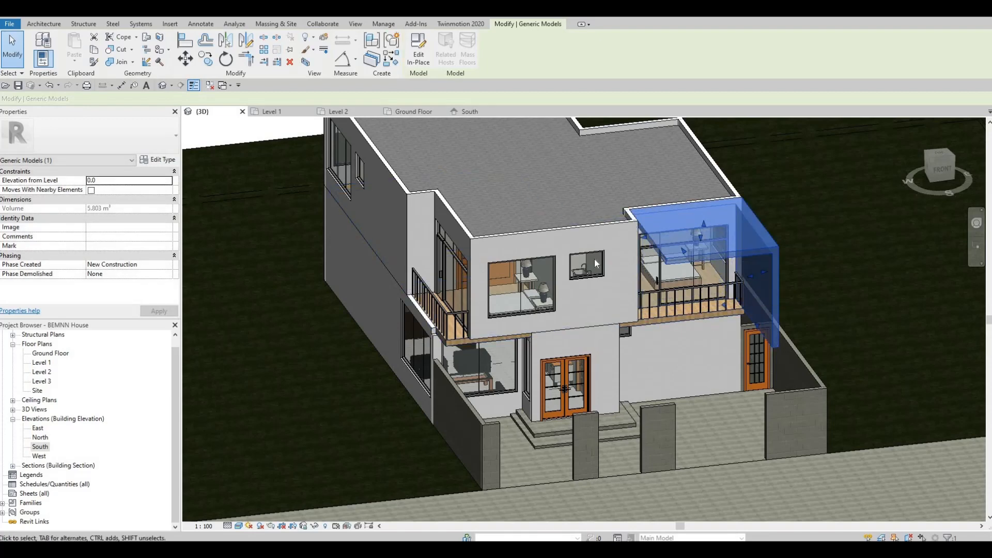
pyautogui.press('Escape')
pyautogui.press('Escape')
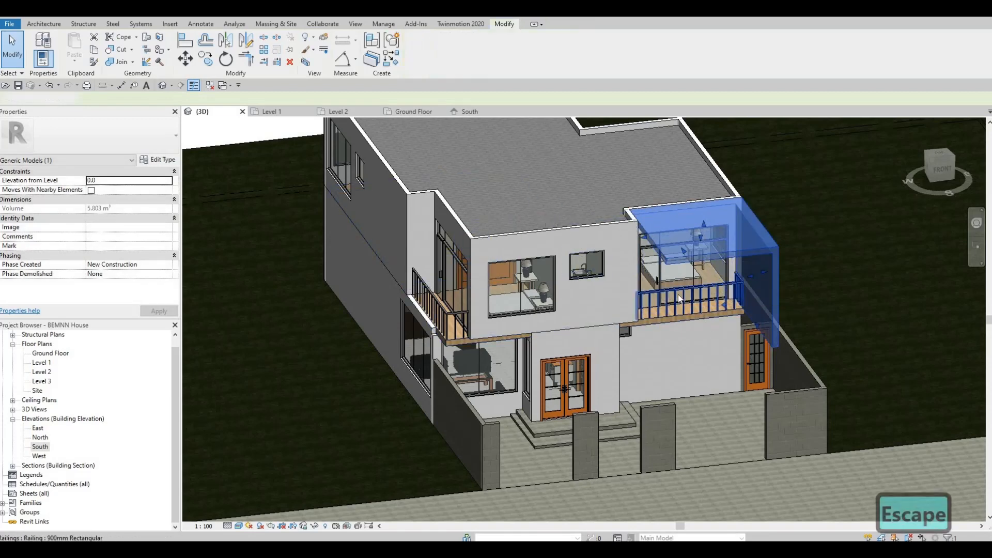
# - Align the frame's front face with the front face of the adjacent projecting upper wall
pyautogui.press('a')
pyautogui.press('l')
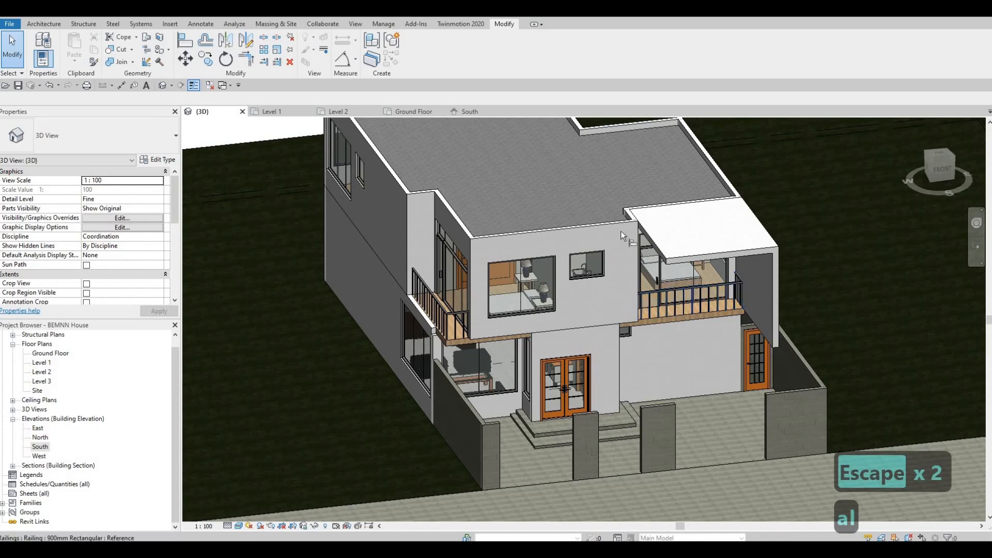
pyautogui.click(607, 228)
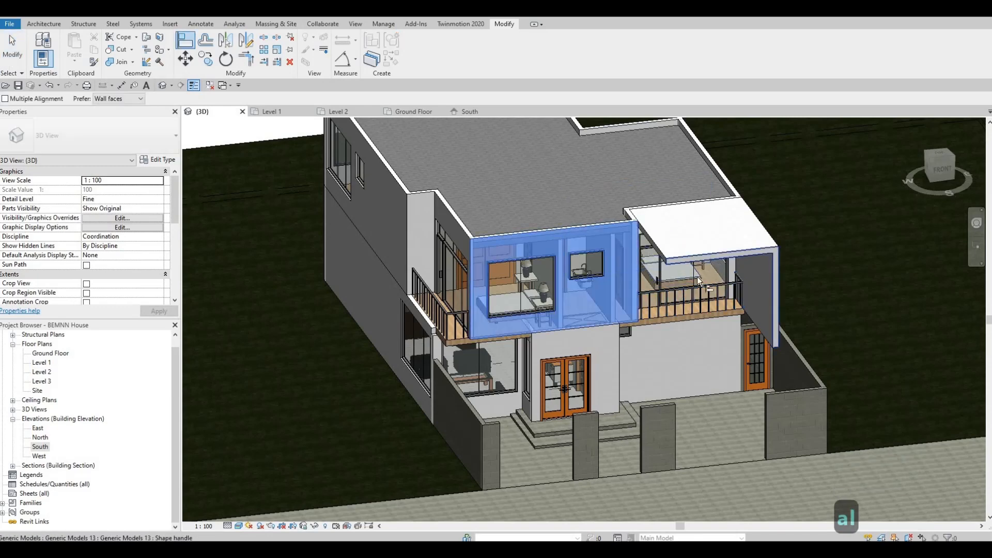
pyautogui.click(696, 277)
pyautogui.press('Escape')
pyautogui.press('Escape')
# - Examine the balcony frame and the upper front facade in 3D from both sides and from a lower angle
pyautogui.keyDown('shift'); pyautogui.moveTo(640, 295); pyautogui.dragTo(612, 303, button='middle'); pyautogui.keyUp('shift')
pyautogui.scroll(3, 612, 304)
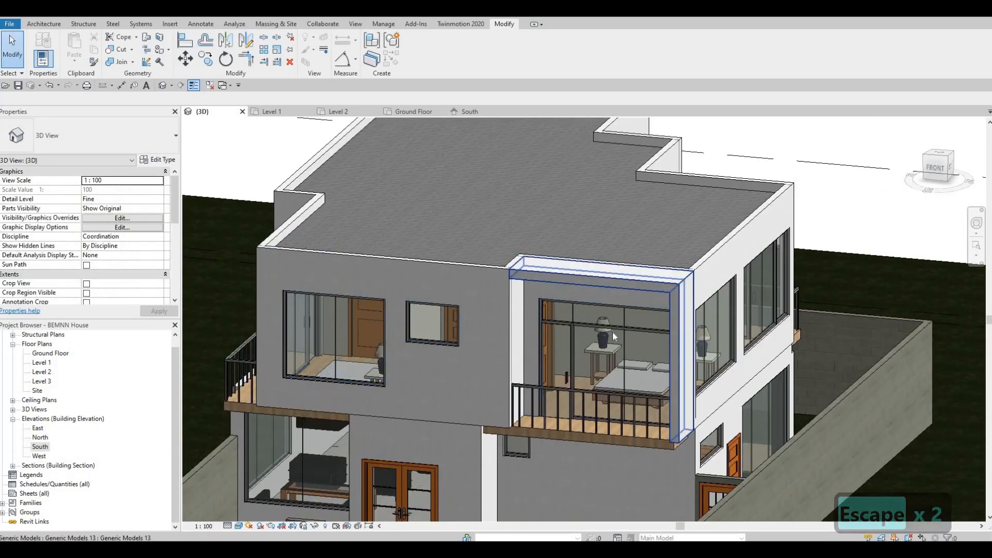
pyautogui.scroll(1, 594, 304)
pyautogui.keyDown('shift'); pyautogui.moveTo(593, 301); pyautogui.dragTo(751, 384, button='middle'); pyautogui.keyUp('shift')
pyautogui.moveTo(439, 347); pyautogui.dragTo(663, 348, button='middle')
pyautogui.scroll(-1, 663, 348)
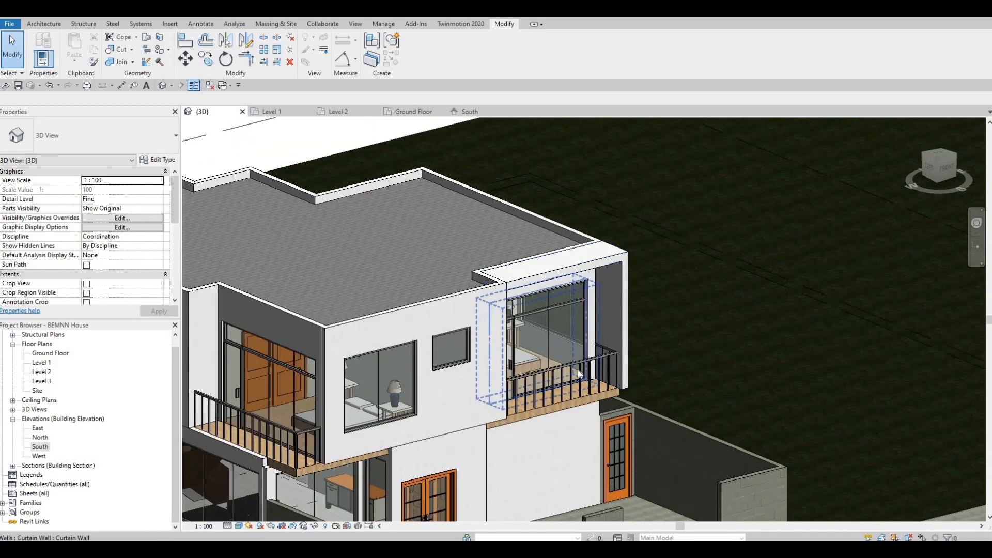
pyautogui.keyDown('shift'); pyautogui.moveTo(579, 373); pyautogui.dragTo(532, 309, button='middle'); pyautogui.keyUp('shift')
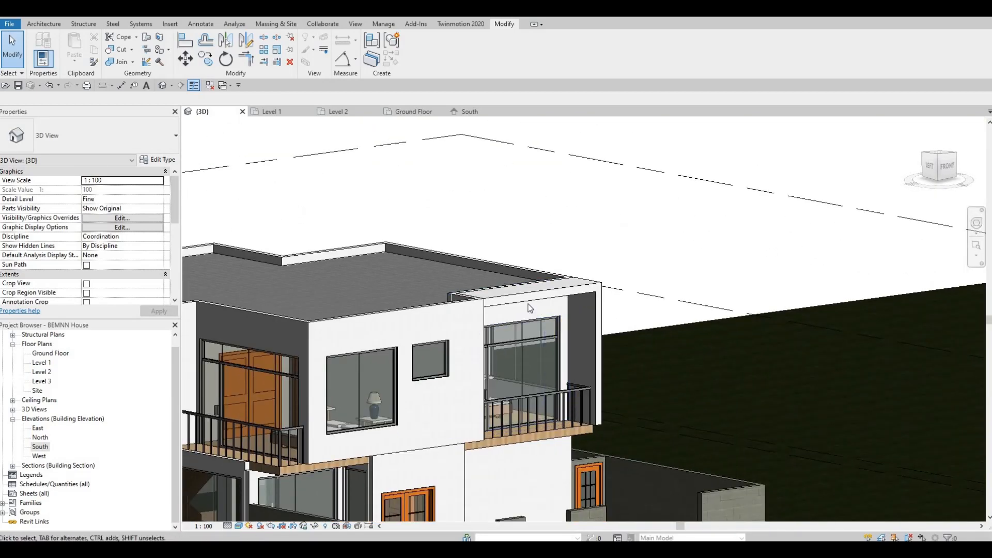
pyautogui.press('Tab')
pyautogui.moveTo(297, 358); pyautogui.dragTo(413, 352, button='middle')
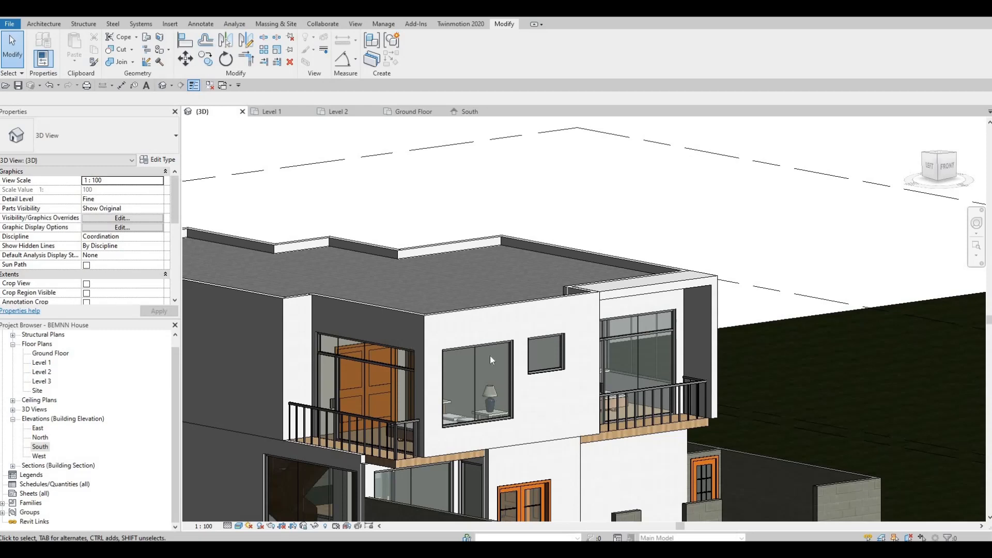
# - In the South elevation, stretch the frame's horizontal band downward so it sits just above the east balcony's glazed opening
pyautogui.moveTo(507, 346); pyautogui.dragTo(447, 348, button='middle')
pyautogui.scroll(-1, 424, 343)
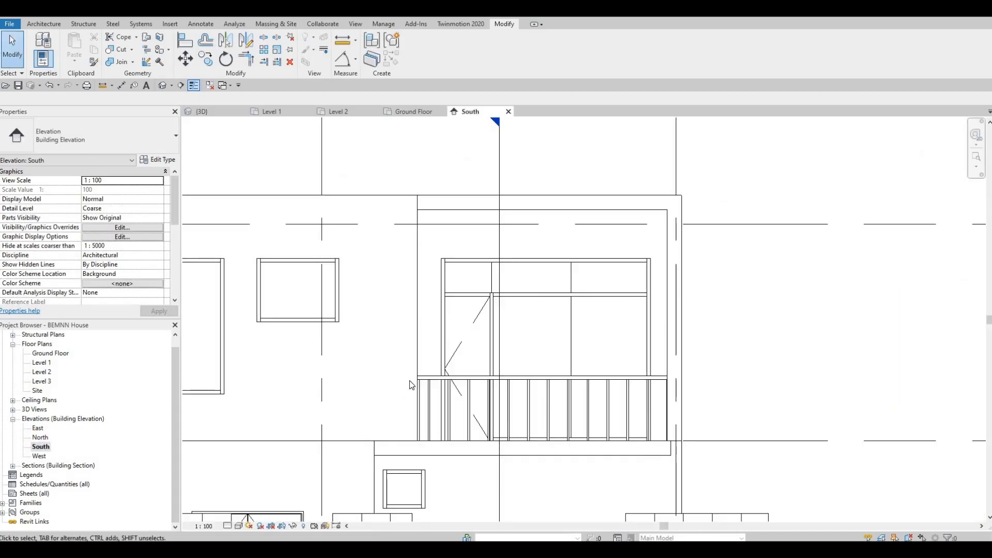
pyautogui.moveTo(475, 261); pyautogui.dragTo(484, 301, button='middle')
pyautogui.scroll(-2, 484, 302)
pyautogui.press('Escape')
pyautogui.click(521, 271)
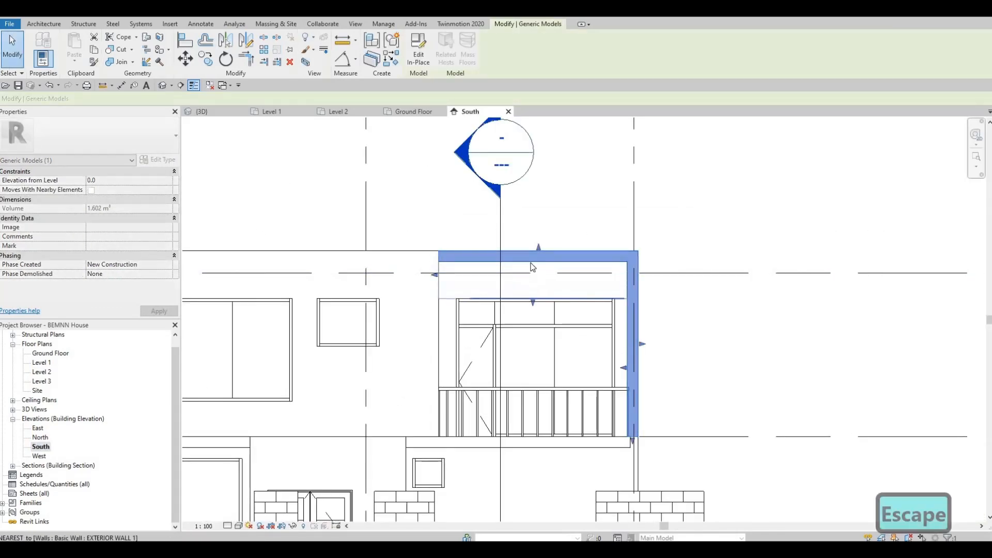
pyautogui.moveTo(532, 275)
pyautogui.mouseDown()
pyautogui.moveTo(534, 299)
pyautogui.moveTo(543, 285)
pyautogui.mouseUp()
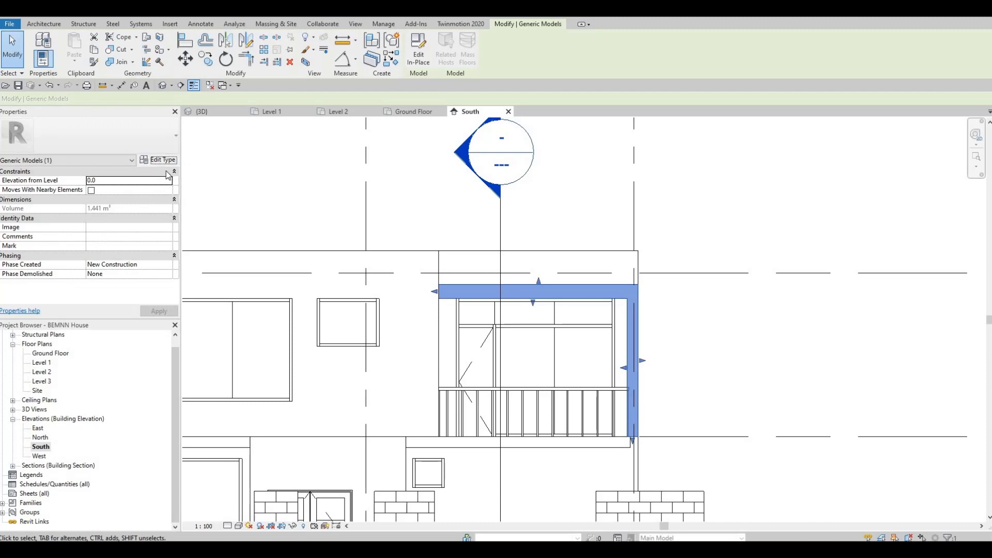
pyautogui.press('Escape')
pyautogui.press('Escape')
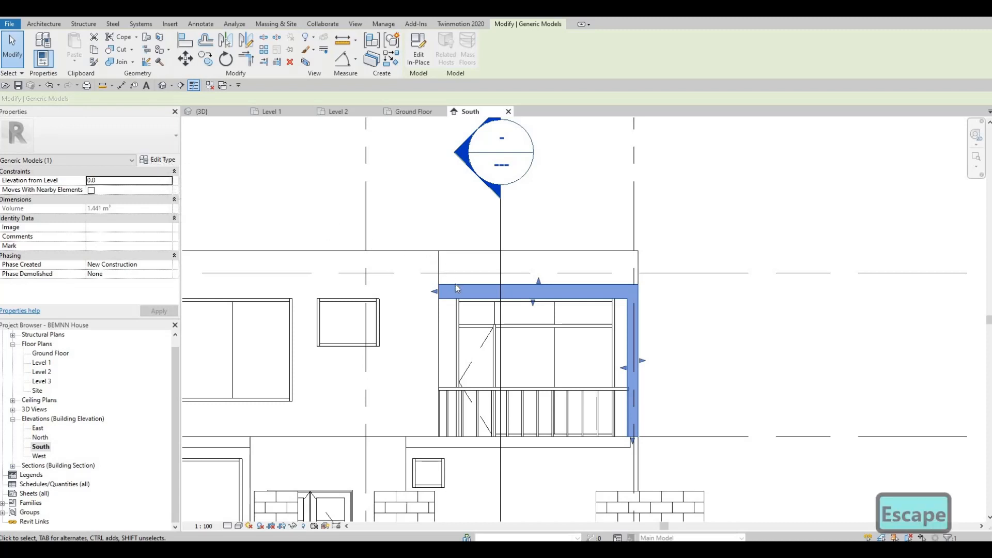
# - Edit the frame's extrusion sketch in place, set the horizontal band's thickness to 200 mm, and finish the sketch
pyautogui.click(456, 287)
pyautogui.click(413, 56)
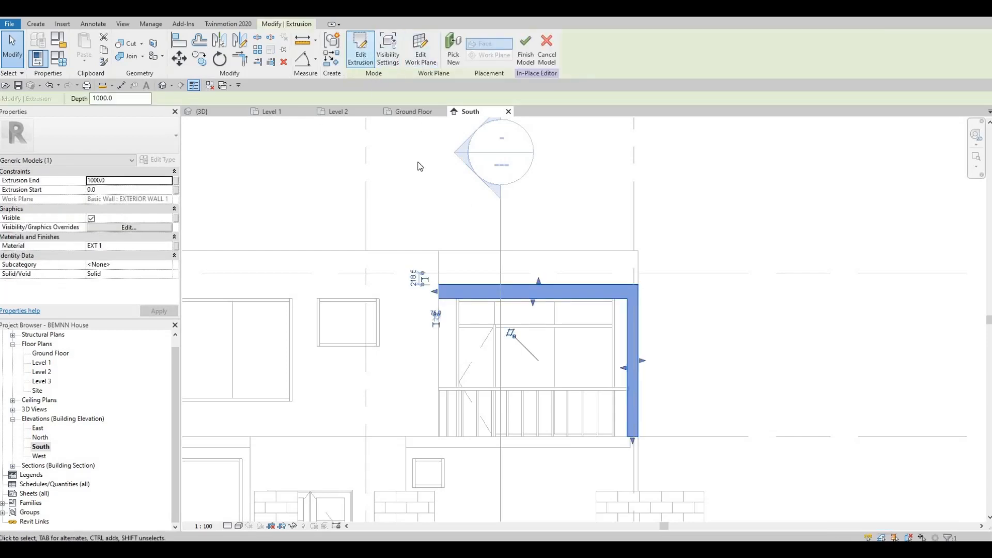
pyautogui.click(489, 285)
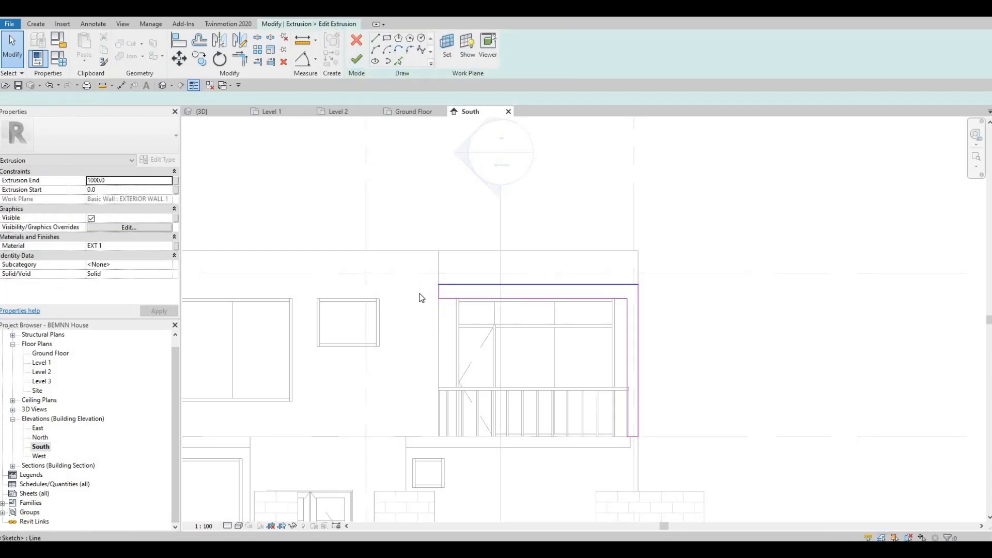
pyautogui.click(411, 293)
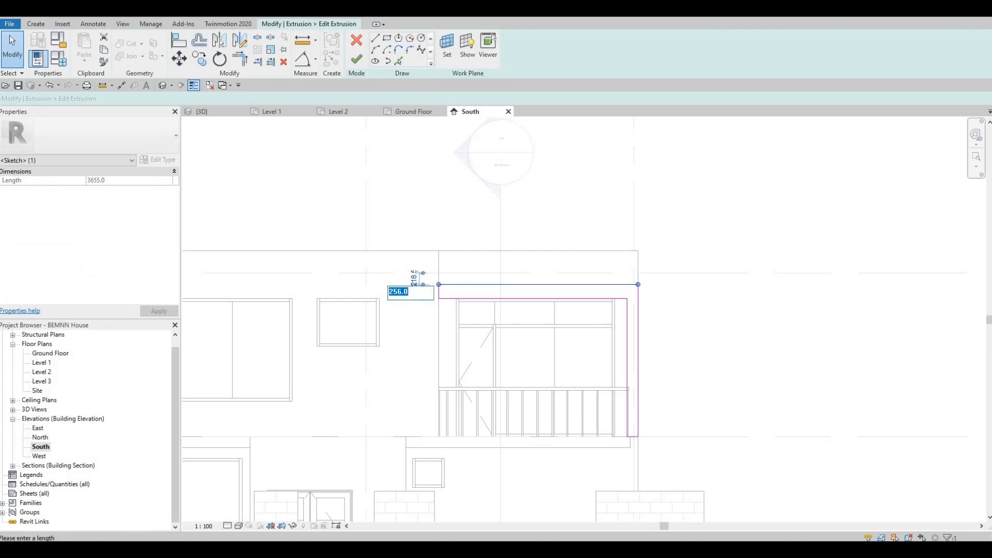
pyautogui.write('200')
pyautogui.press('Return')
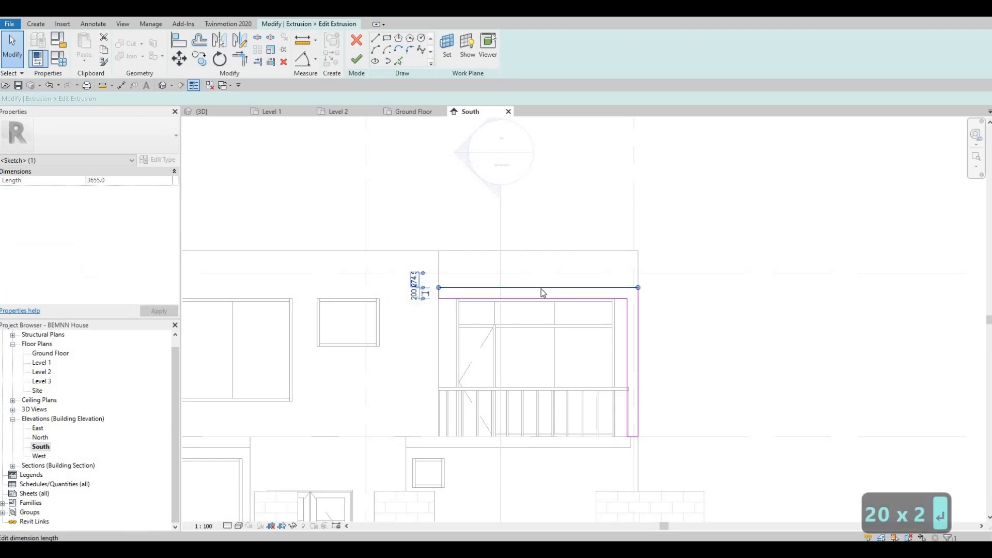
pyautogui.press('Escape')
pyautogui.press('Escape')
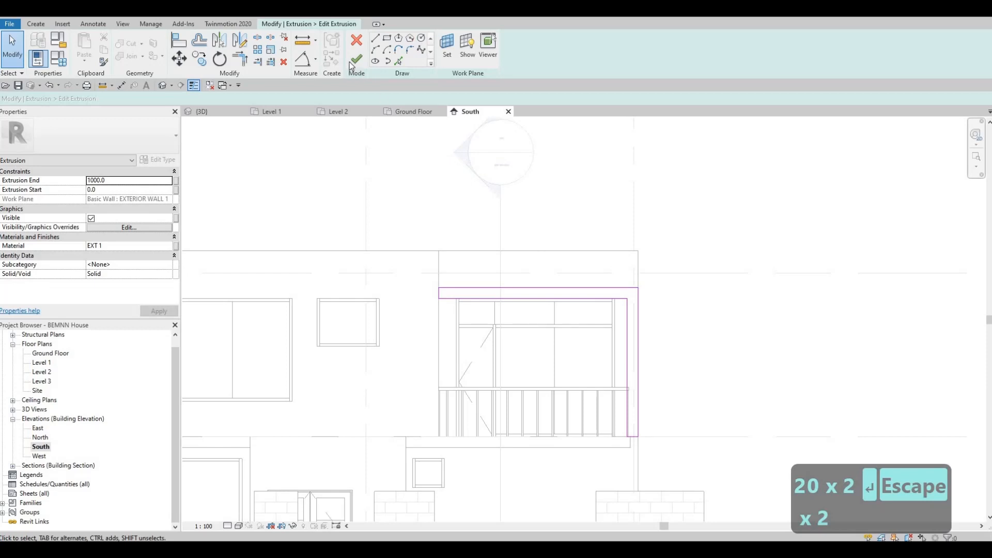
pyautogui.moveTo(502, 394); pyautogui.dragTo(553, 376, button='middle')
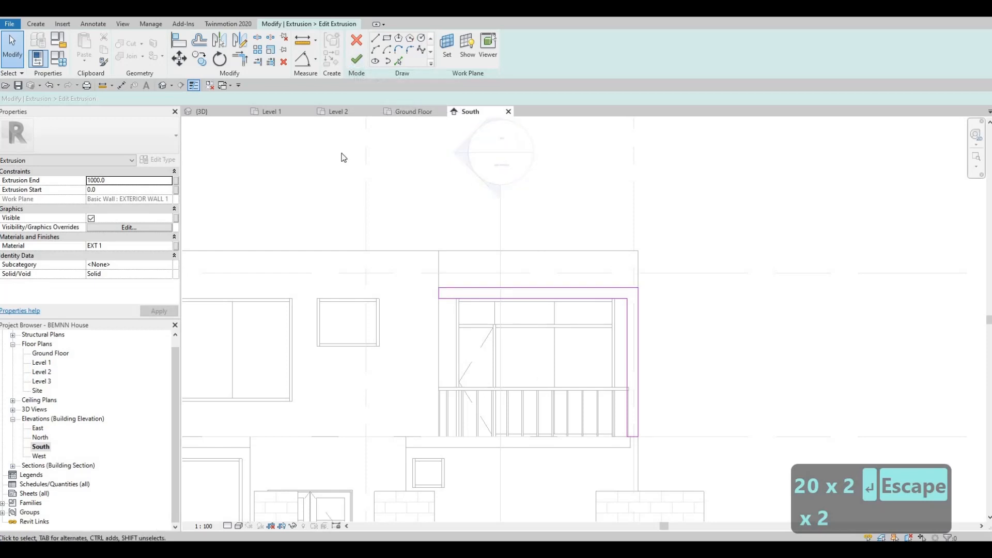
pyautogui.click(356, 59)
# - Start a second extrusion on the wall face at the west balcony and sketch a rectangle about 900 mm wide and 437 mm high across it
pyautogui.moveTo(357, 312); pyautogui.dragTo(661, 297, button='middle')
pyautogui.scroll(-1, 662, 297)
pyautogui.moveTo(512, 279); pyautogui.dragTo(484, 279, button='middle')
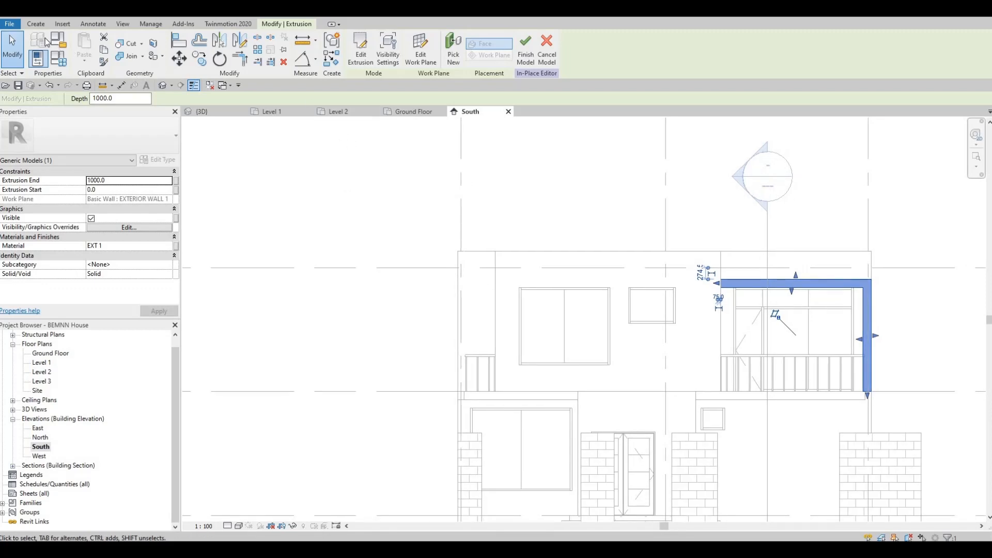
pyautogui.press('Escape')
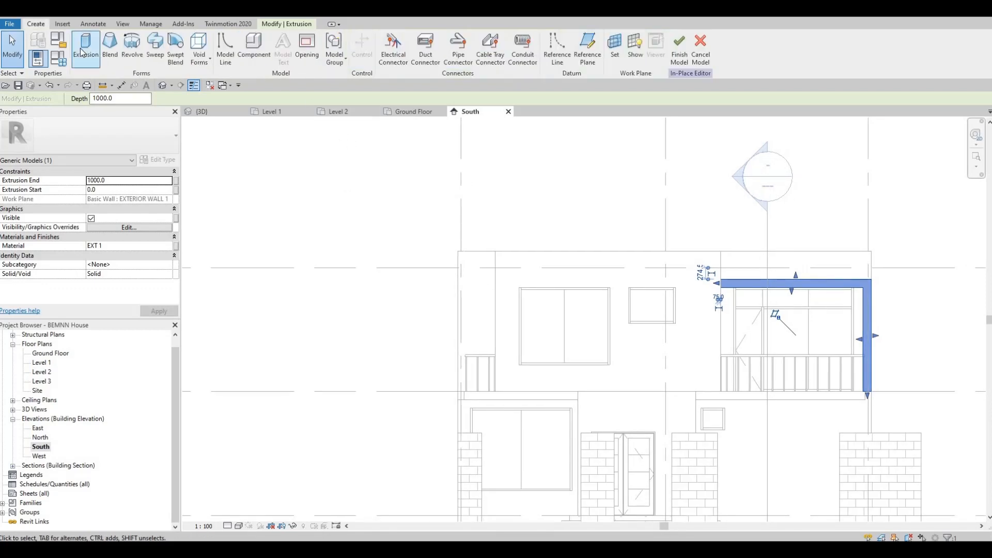
pyautogui.click(85, 46)
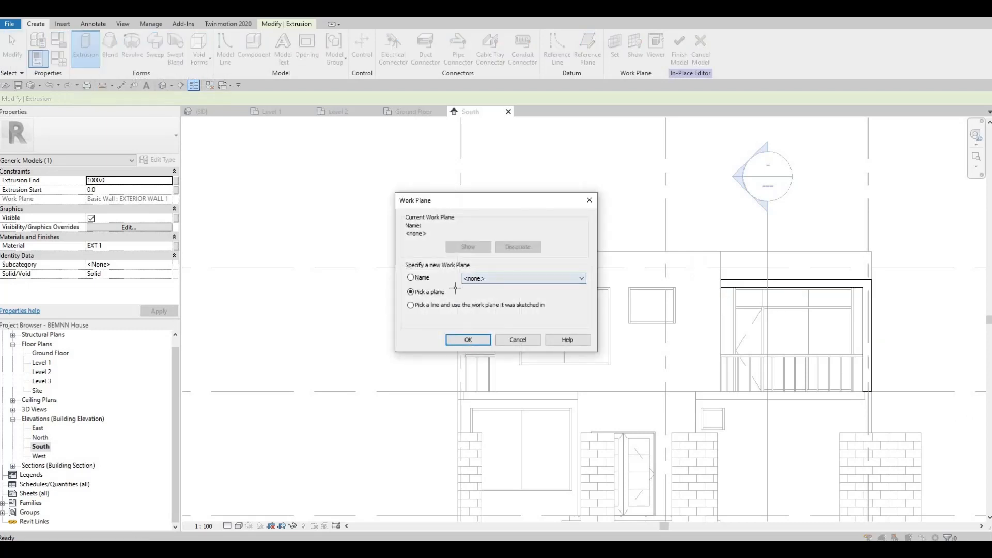
pyautogui.press('Return')
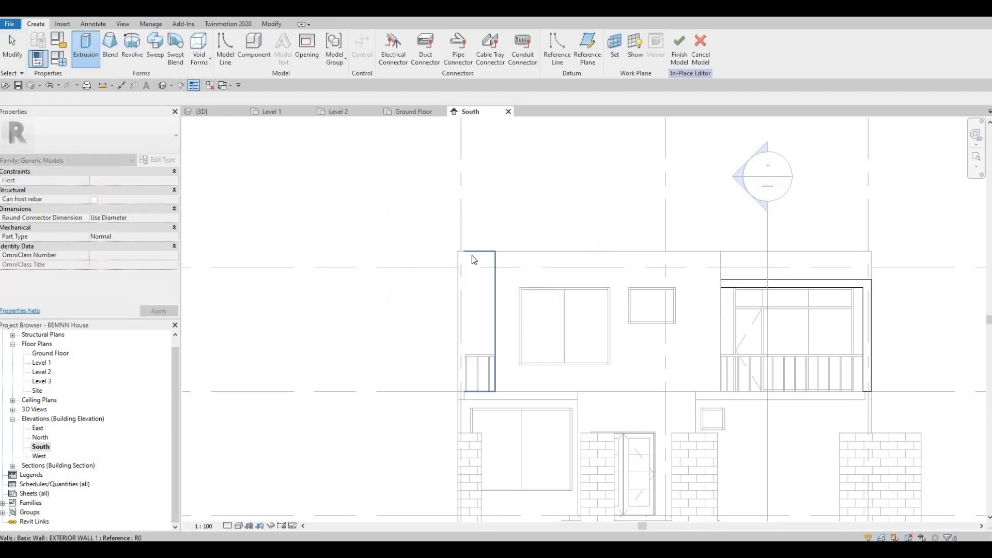
pyautogui.click(474, 259)
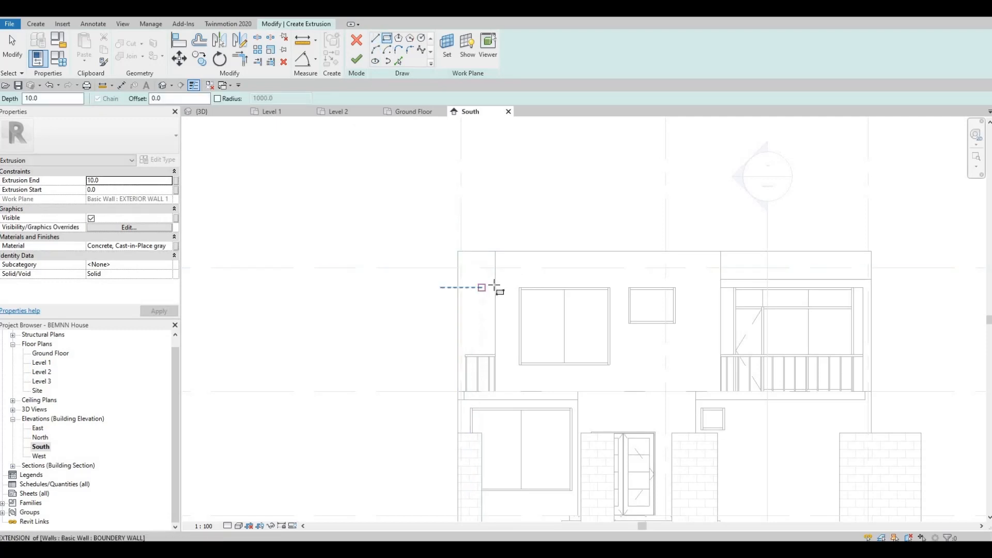
pyautogui.click(469, 291)
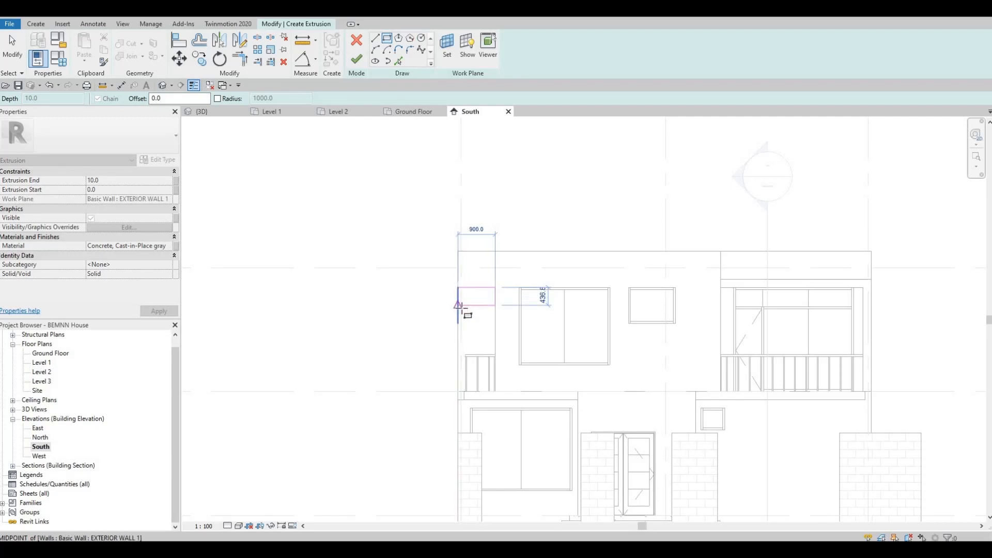
pyautogui.click(458, 305)
pyautogui.press('Escape')
pyautogui.press('Escape')
pyautogui.press('Escape')
# - Align the rectangle's upper and lower edges with those of the east balcony frame's horizontal band
pyautogui.press('a')
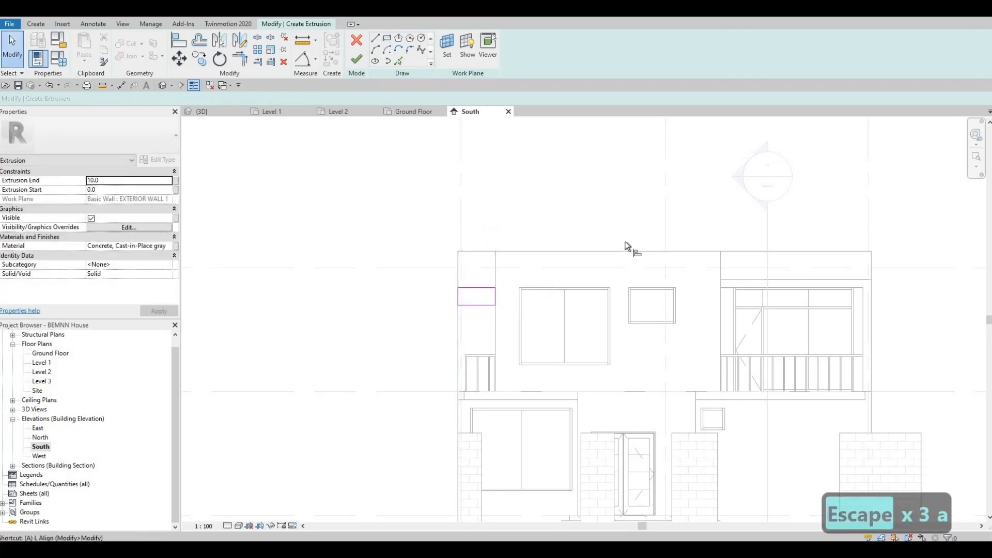
pyautogui.press('l')
pyautogui.click(770, 278)
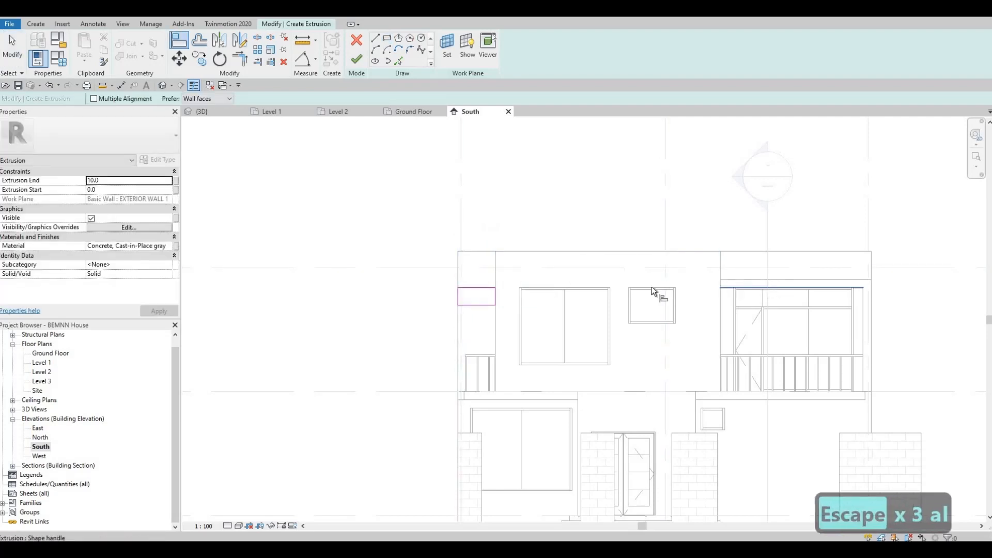
pyautogui.click(487, 298)
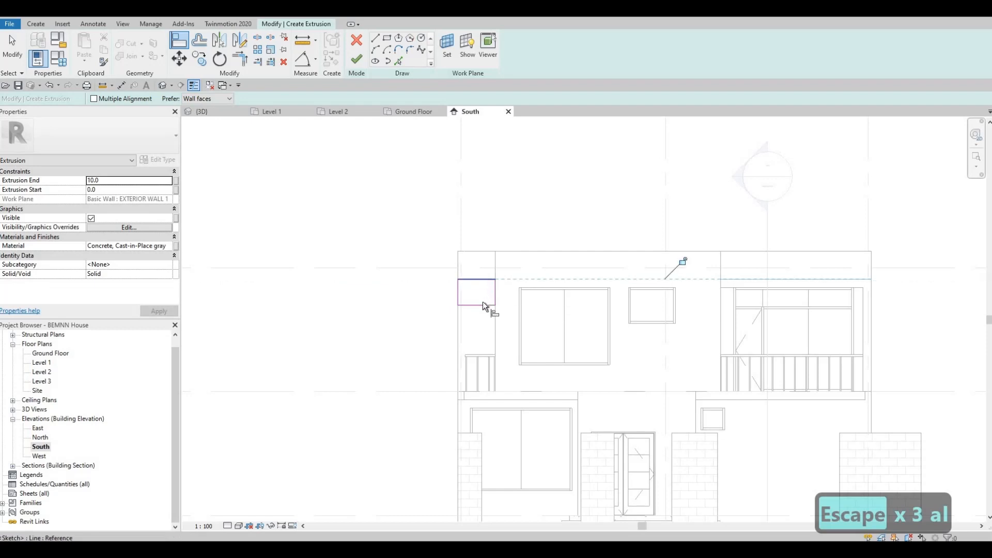
pyautogui.click(724, 289)
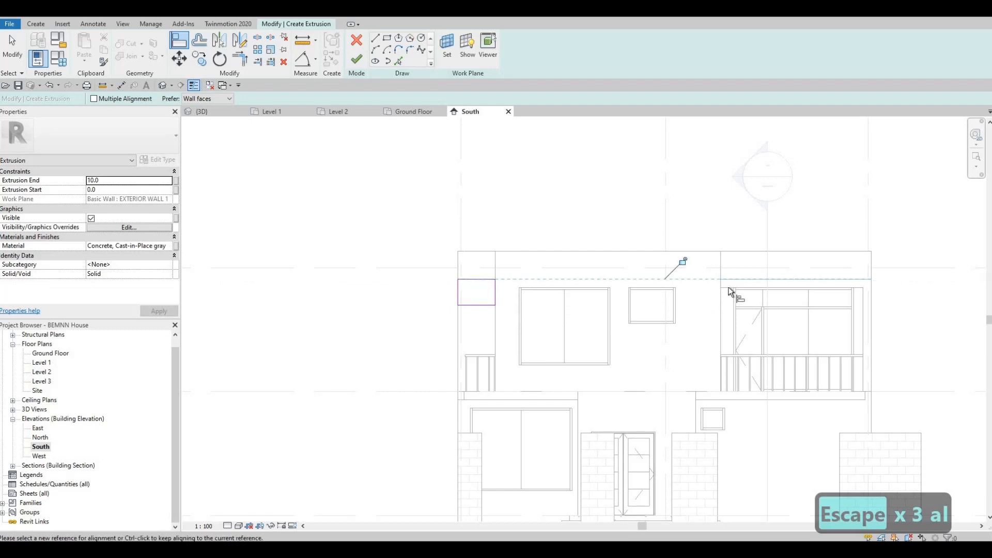
pyautogui.click(485, 305)
pyautogui.press('Escape')
pyautogui.press('Escape')
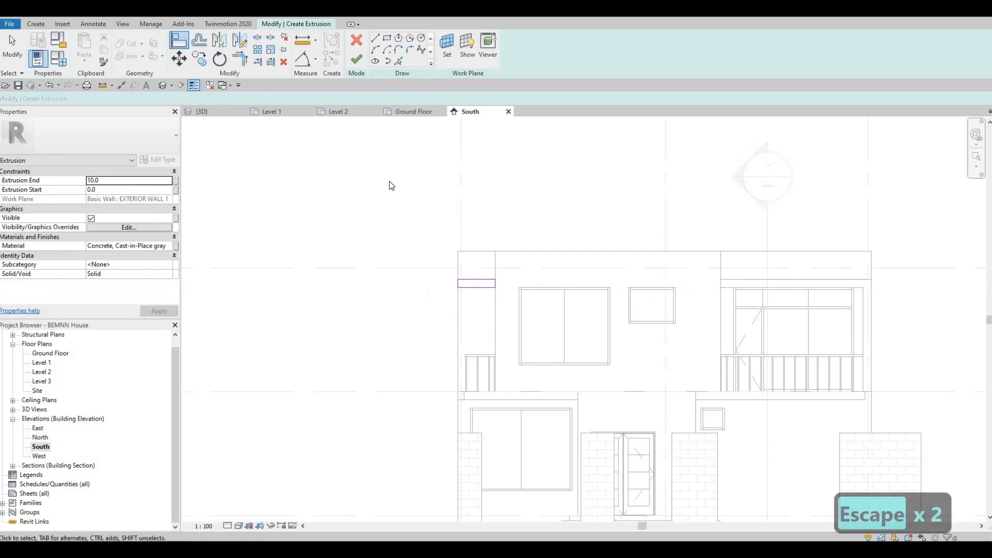
pyautogui.press('Escape')
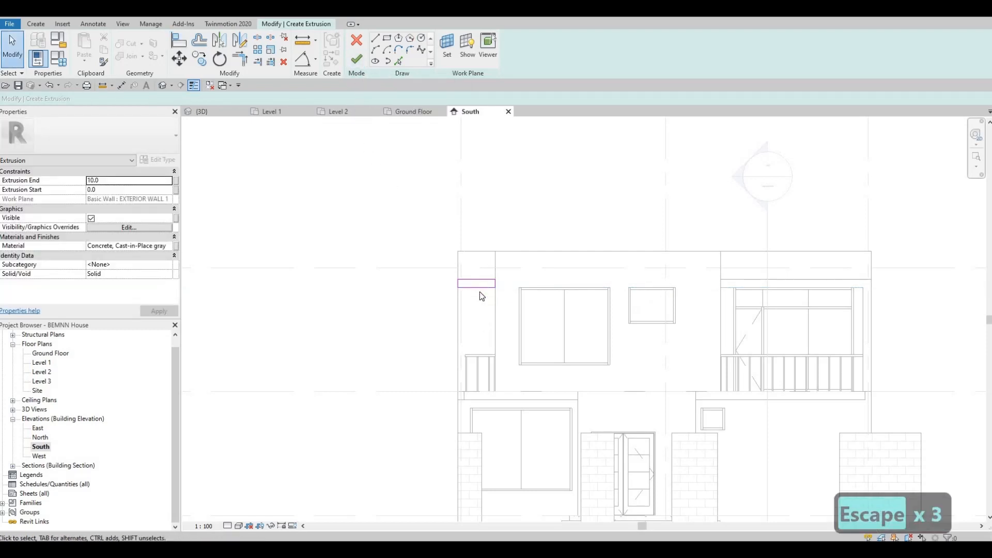
# - Assign the EXT 1 material to the west balcony extrusion and finish its sketch
pyautogui.click(169, 246)
pyautogui.click(168, 247)
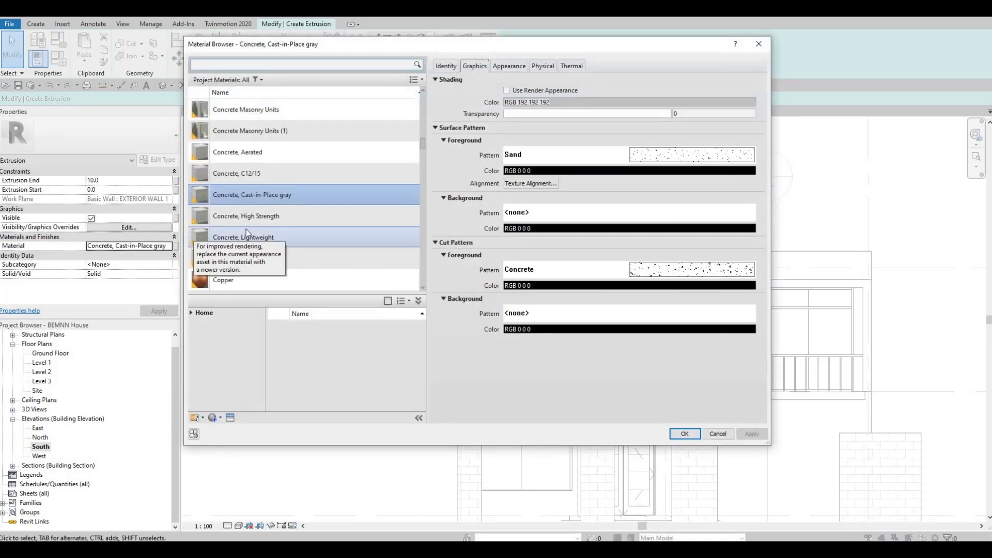
pyautogui.scroll(-5, 246, 230)
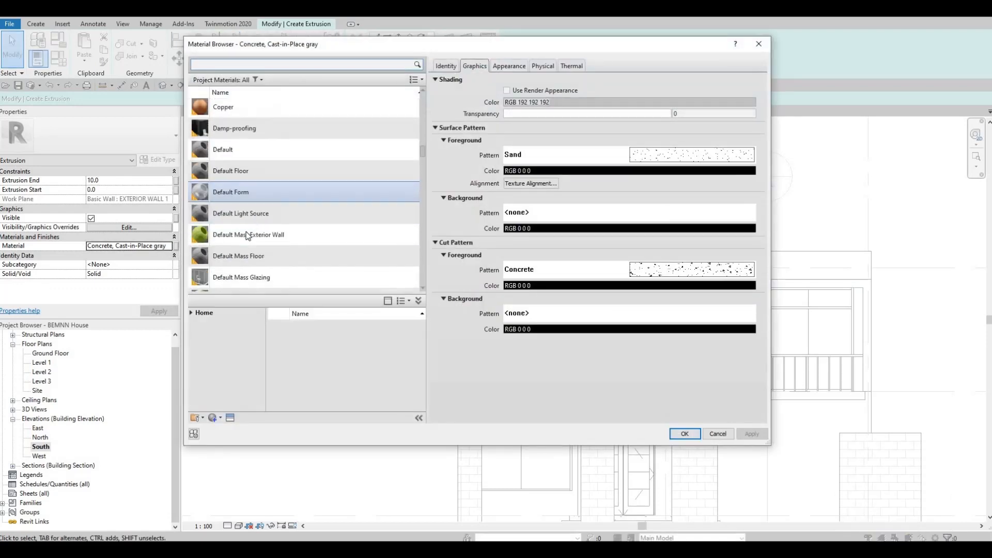
pyautogui.click(215, 65)
pyautogui.write('EX')
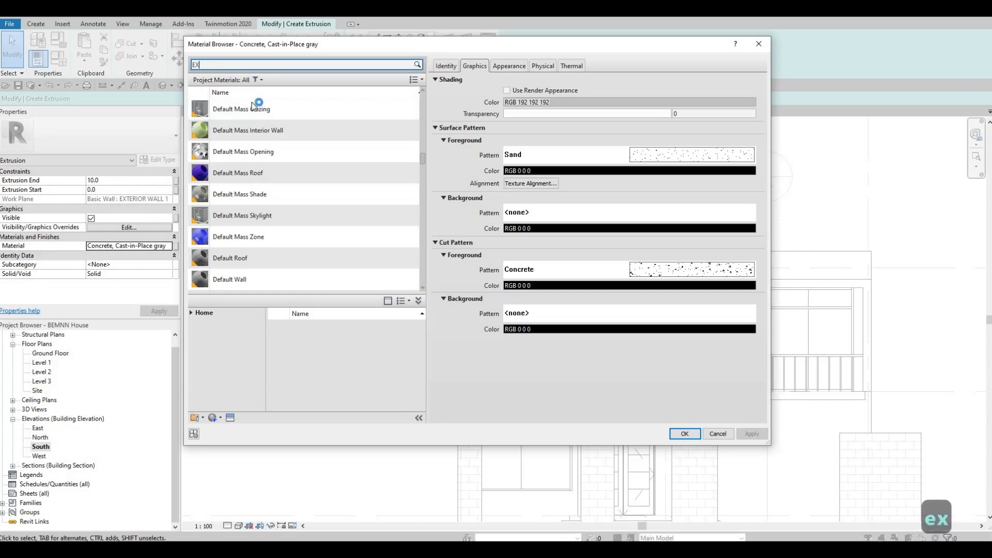
pyautogui.write('T')
pyautogui.click(274, 271)
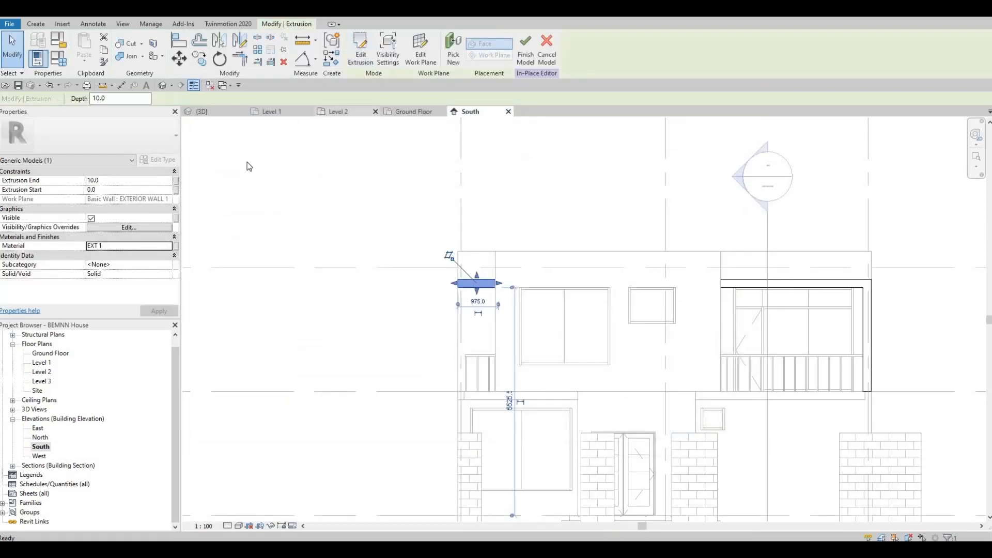
# - In the 3D view, align the west canopy's front face with the front of the projecting upper wall
pyautogui.click(203, 111)
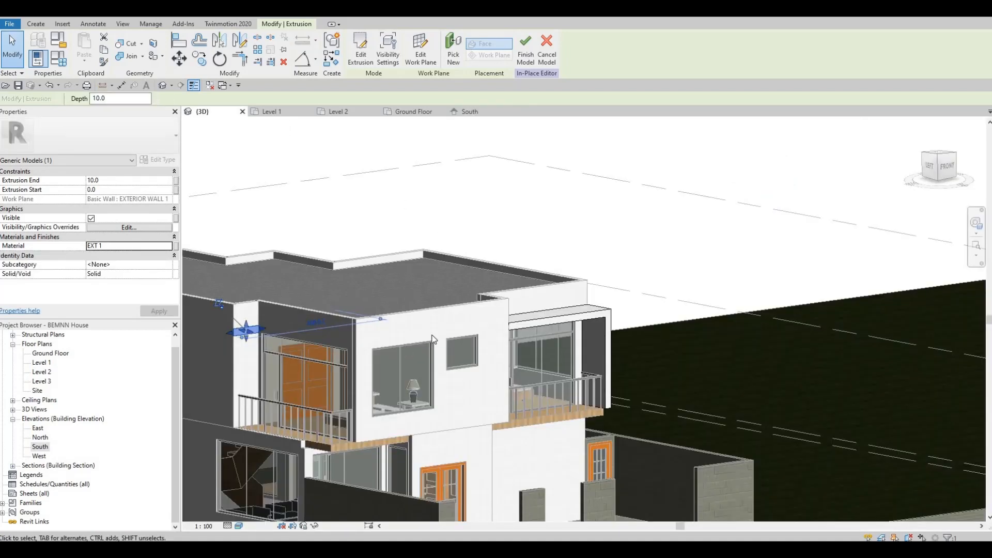
pyautogui.press('Escape')
pyautogui.press('Escape')
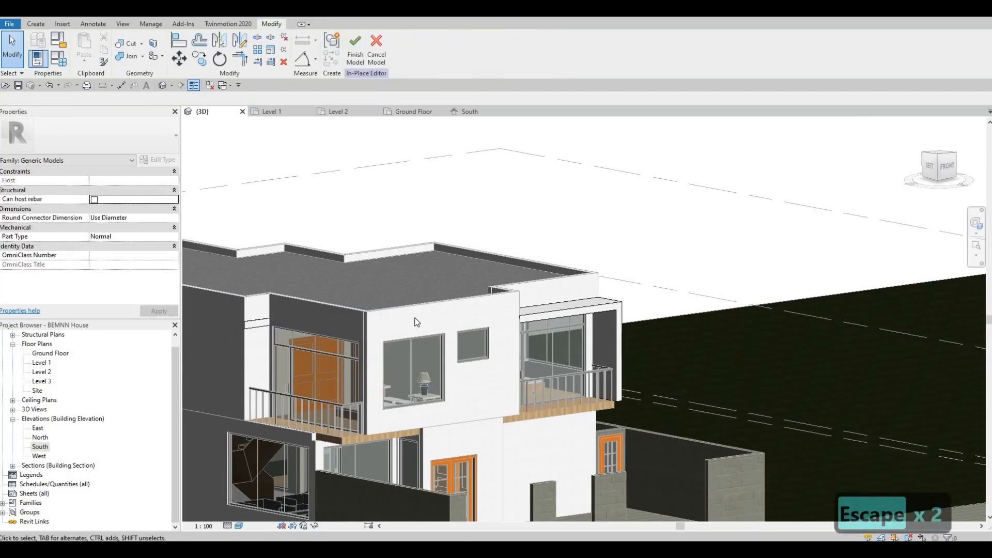
pyautogui.press('a')
pyautogui.press('l')
pyautogui.click(398, 308)
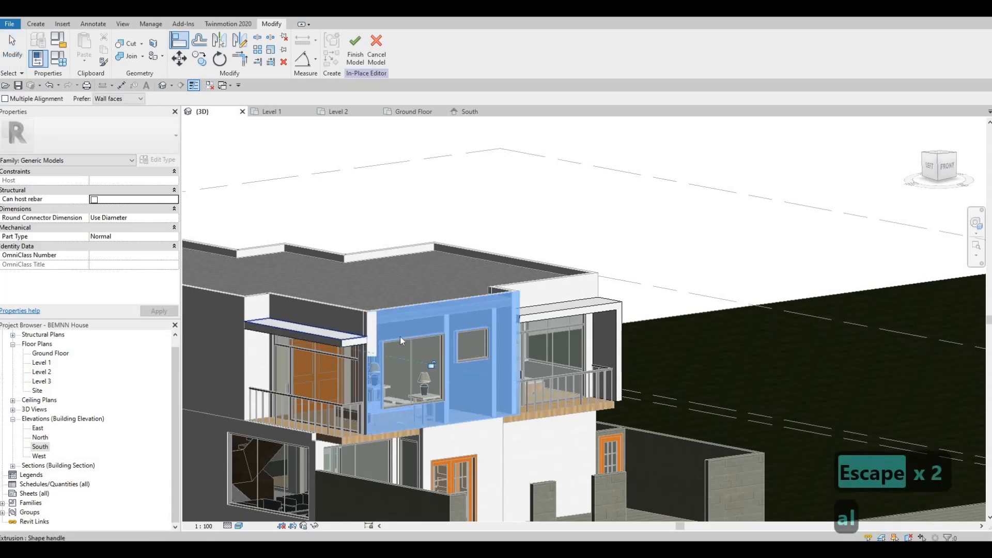
pyautogui.press('Escape')
pyautogui.press('Escape')
# - Finish the in-place model with both balcony extrusions and return to the South elevation
pyautogui.moveTo(461, 329); pyautogui.dragTo(465, 330, button='middle')
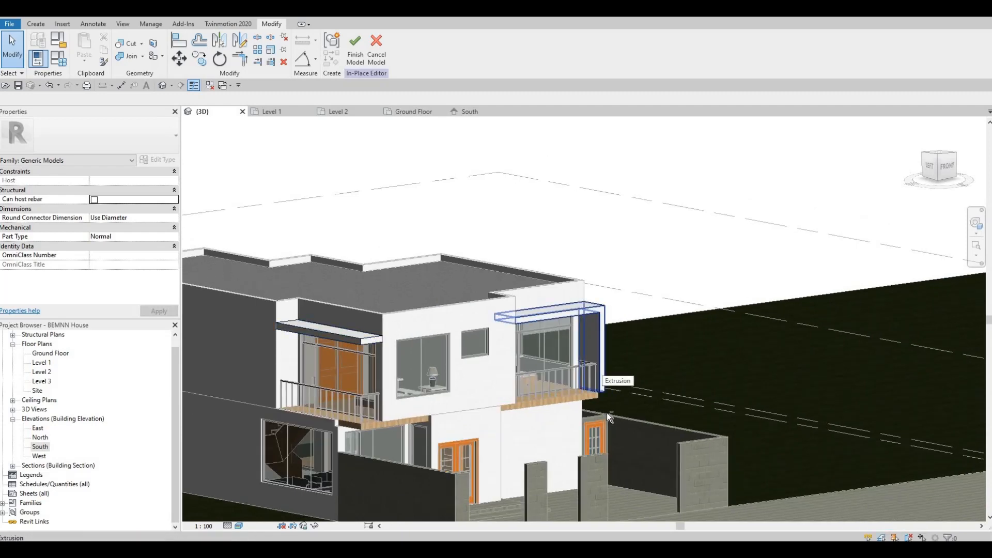
pyautogui.keyDown('shift'); pyautogui.moveTo(572, 416); pyautogui.dragTo(598, 393, button='middle'); pyautogui.keyUp('shift')
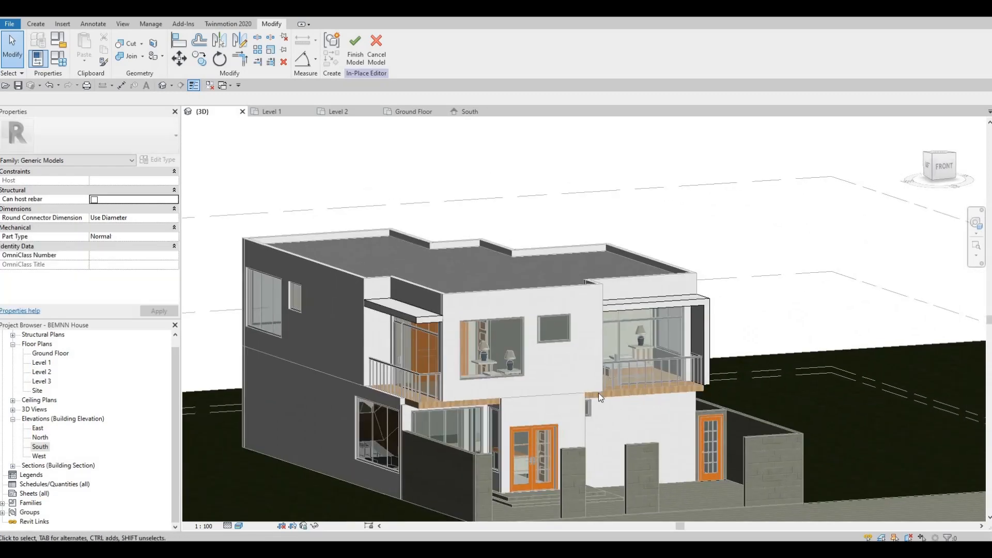
pyautogui.scroll(1, 598, 393)
pyautogui.moveTo(706, 391); pyautogui.dragTo(659, 391, button='middle')
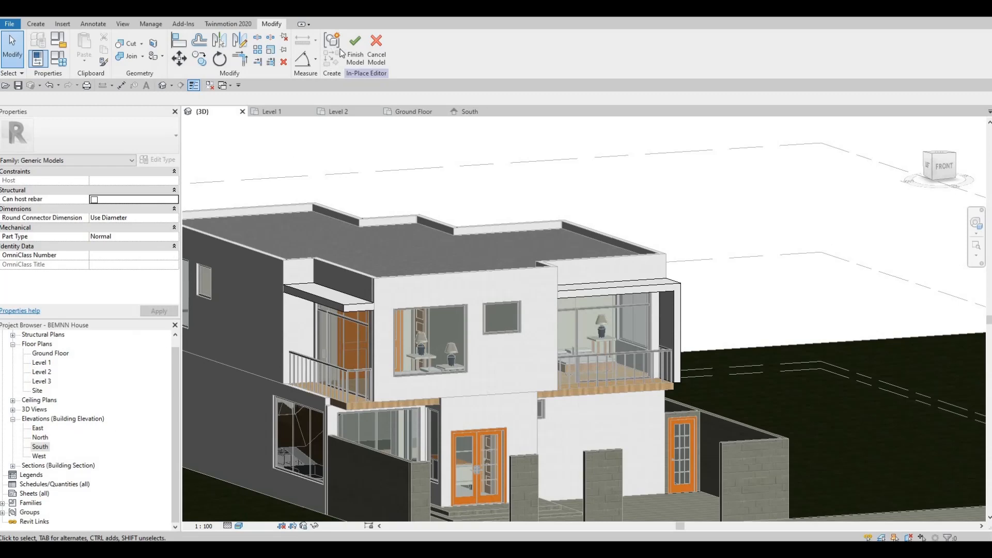
pyautogui.click(353, 55)
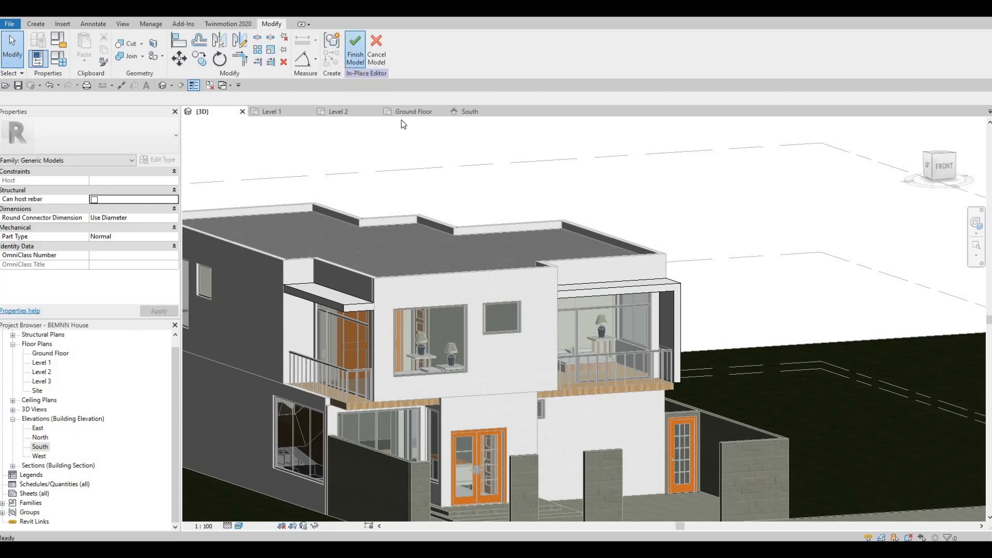
pyautogui.click(467, 112)
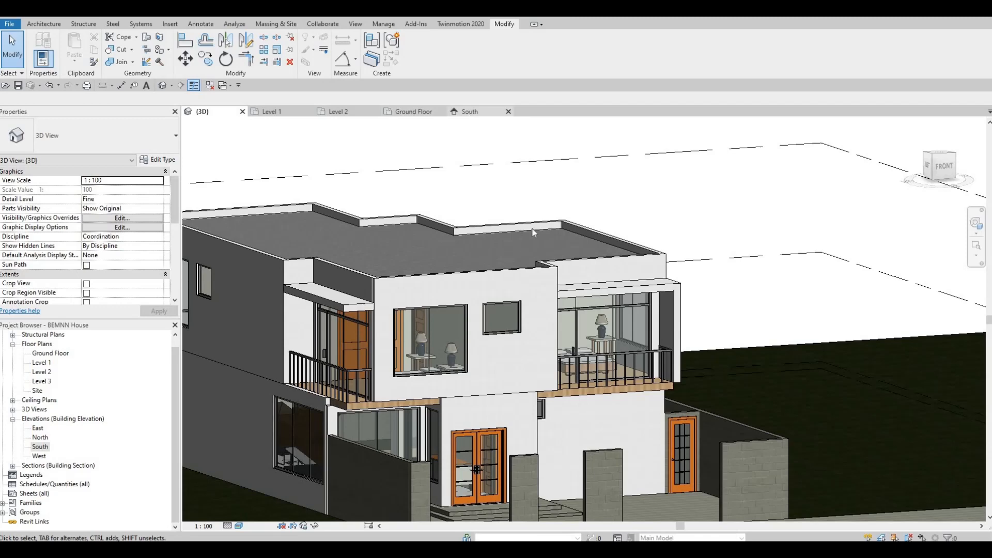
pyautogui.moveTo(646, 375); pyautogui.dragTo(426, 361, button='middle')
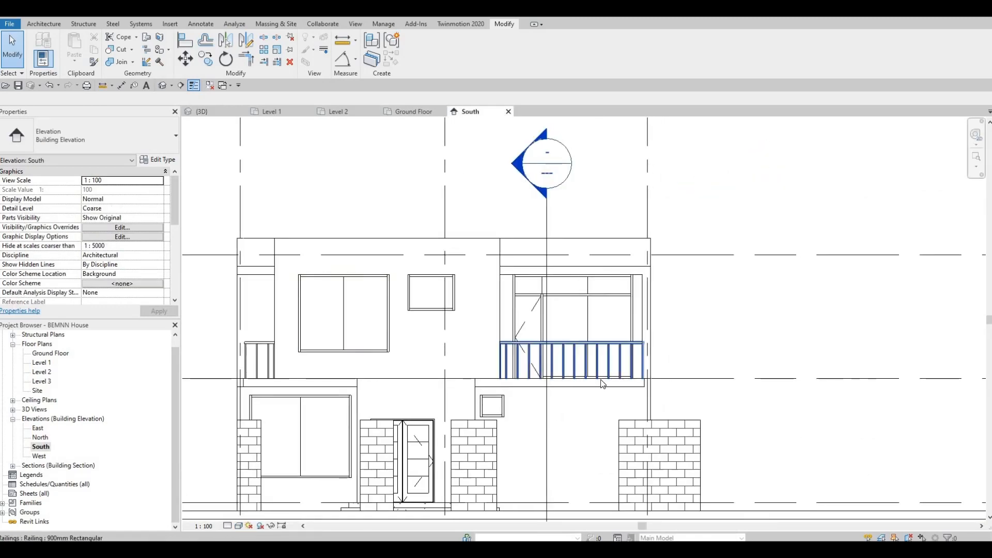
# - Stretch the lower end of the east balcony frame's vertical post down to the underside of the floor slab
pyautogui.scroll(2, 651, 406)
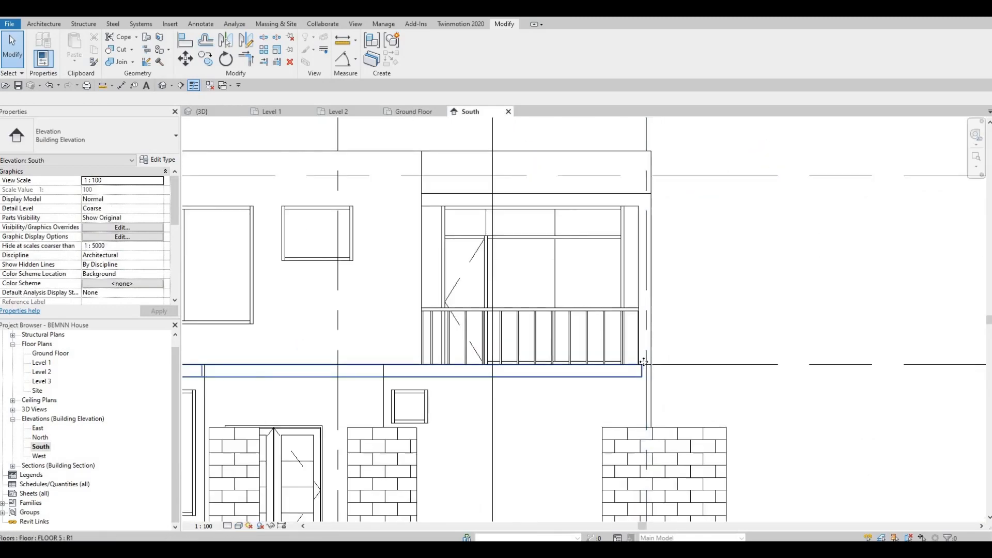
pyautogui.click(647, 368)
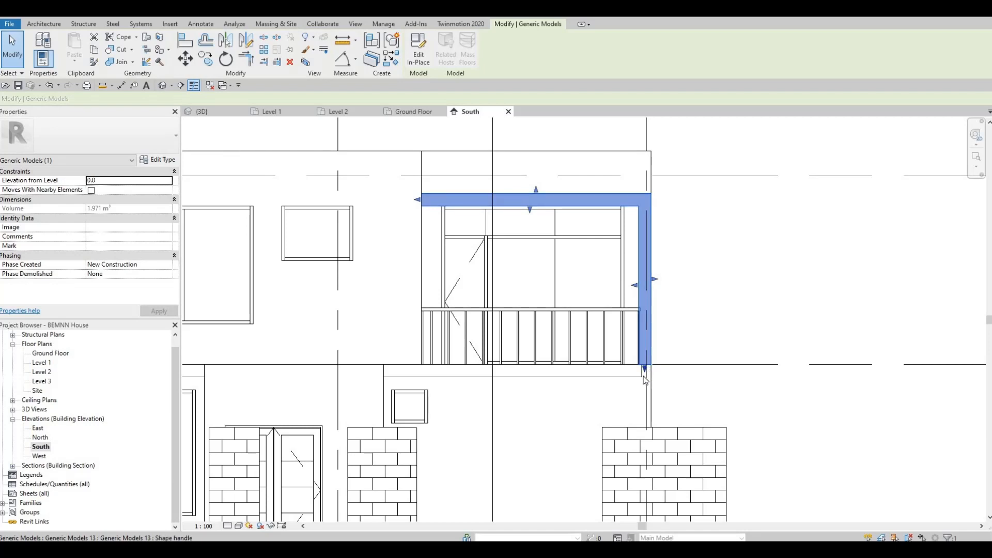
pyautogui.press('a')
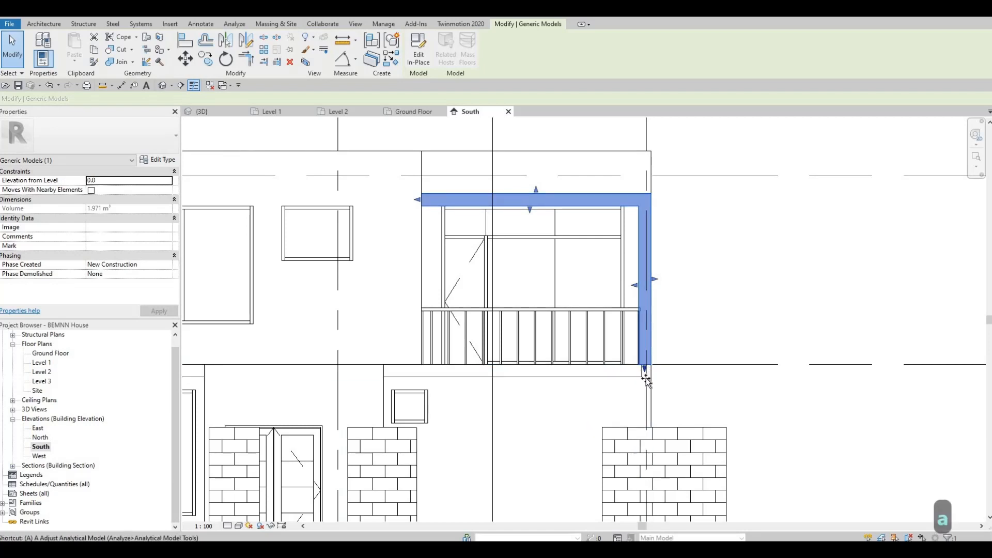
pyautogui.moveTo(645, 376); pyautogui.dragTo(647, 396)
pyautogui.press('Escape')
pyautogui.scroll(-3, 551, 332)
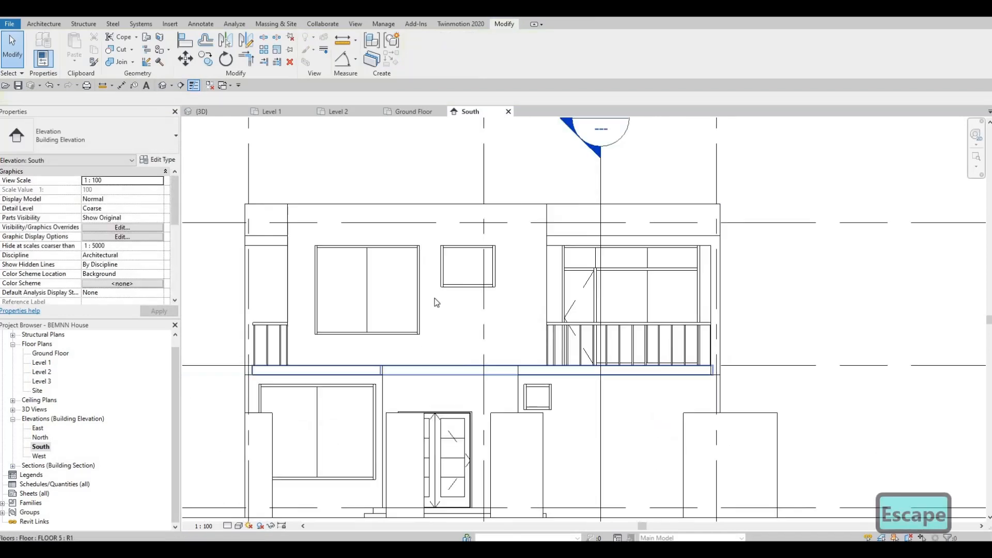
pyautogui.scroll(1, 420, 287)
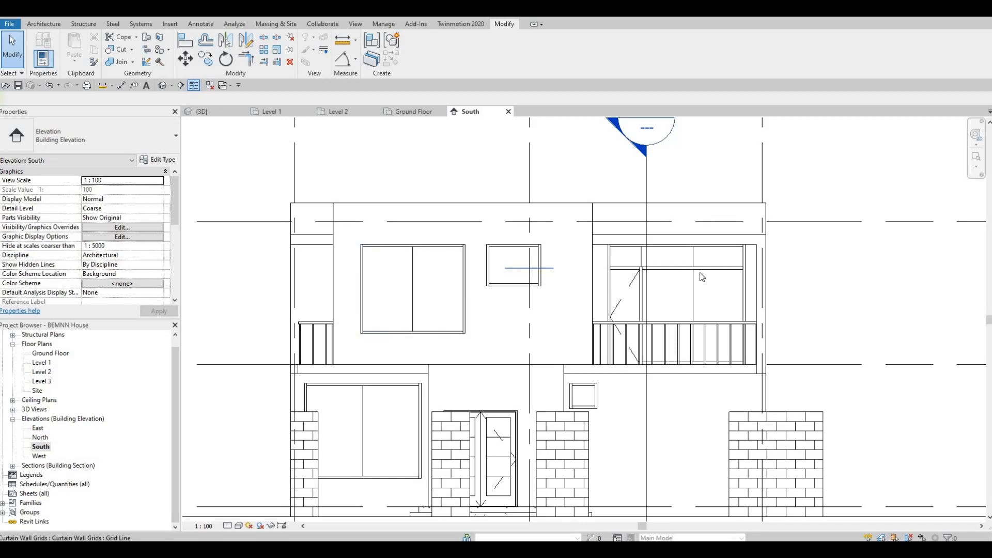
# - Stretch the east end of the east balcony's curtain wall out to the frame's vertical post
pyautogui.click(746, 295)
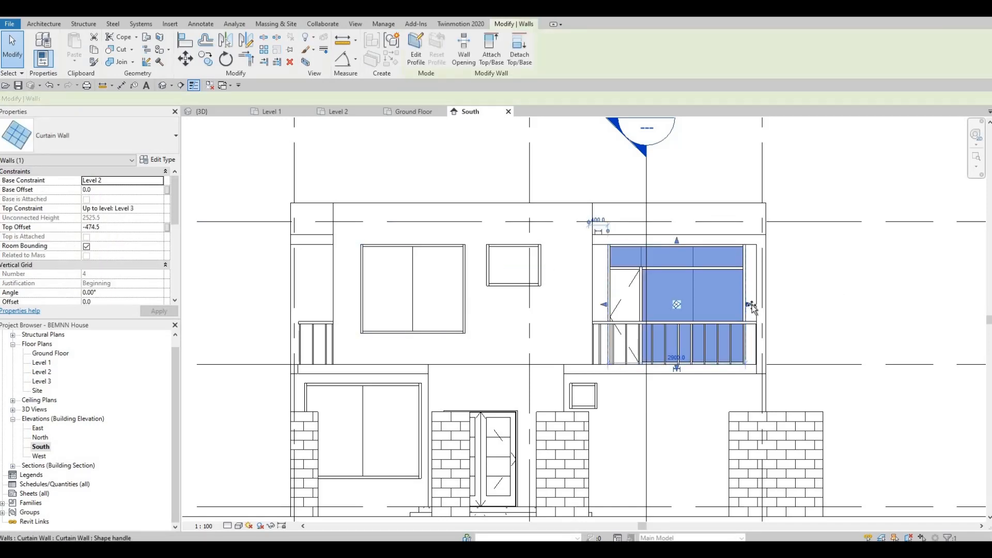
pyautogui.moveTo(750, 306); pyautogui.dragTo(765, 305)
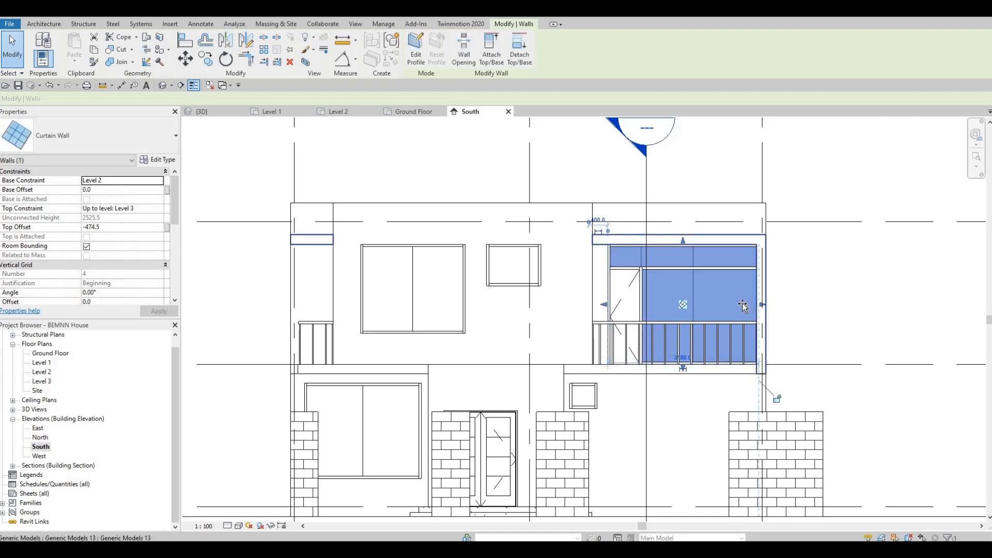
pyautogui.press('Escape')
pyautogui.press('Escape')
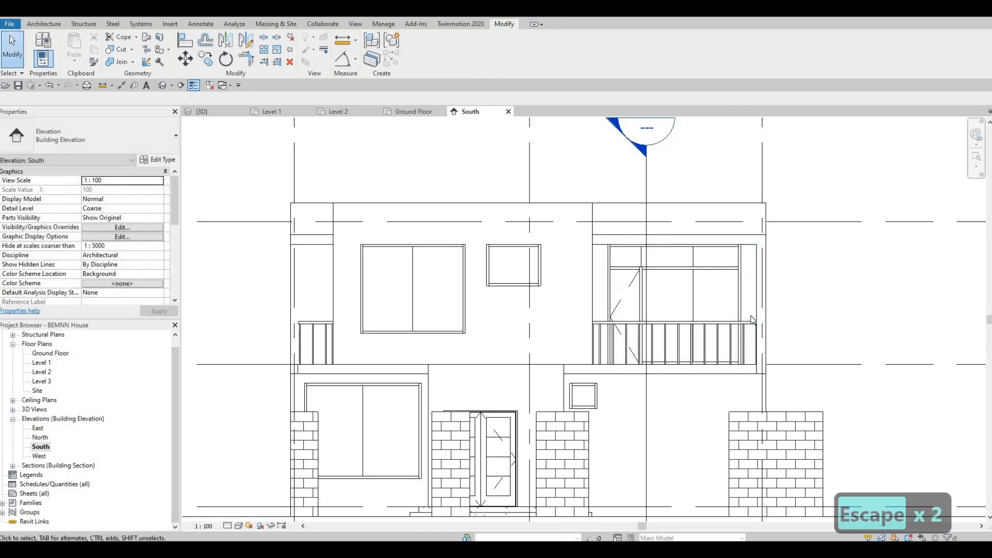
# - Align the curtain wall's east end with the inner face of the balcony frame's vertical post
pyautogui.press('a')
pyautogui.press('l')
pyautogui.scroll(3, 746, 273)
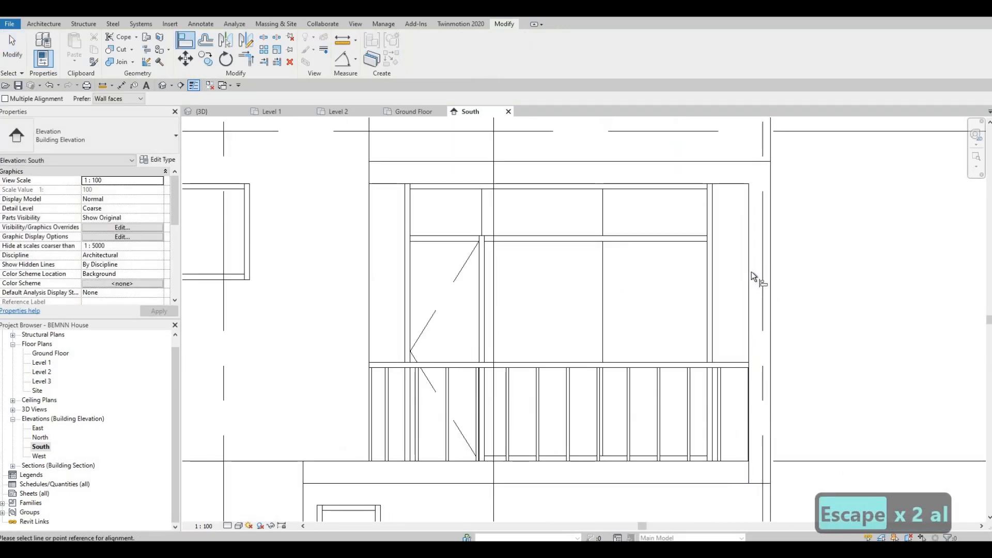
pyautogui.click(749, 272)
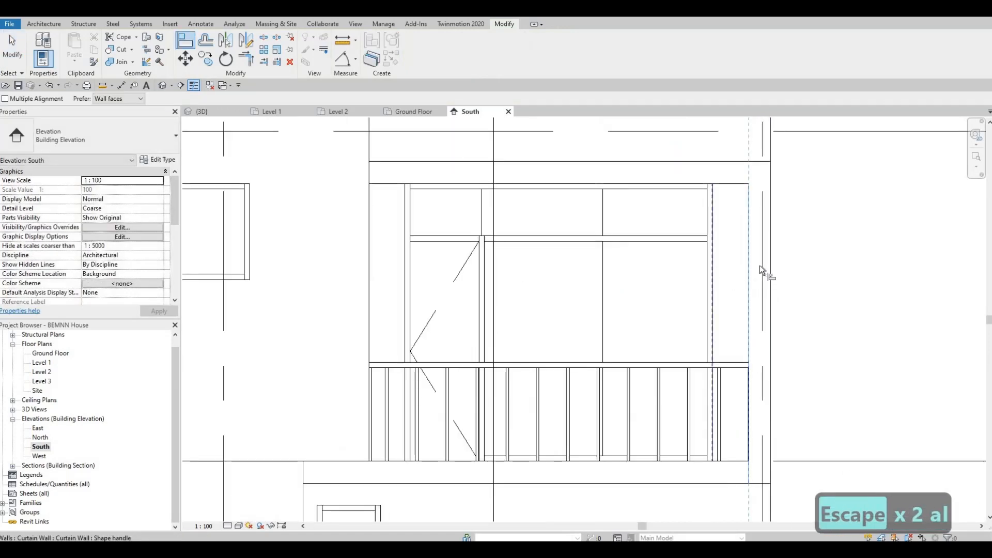
pyautogui.click(713, 277)
pyautogui.press('Escape')
pyautogui.scroll(-3, 638, 285)
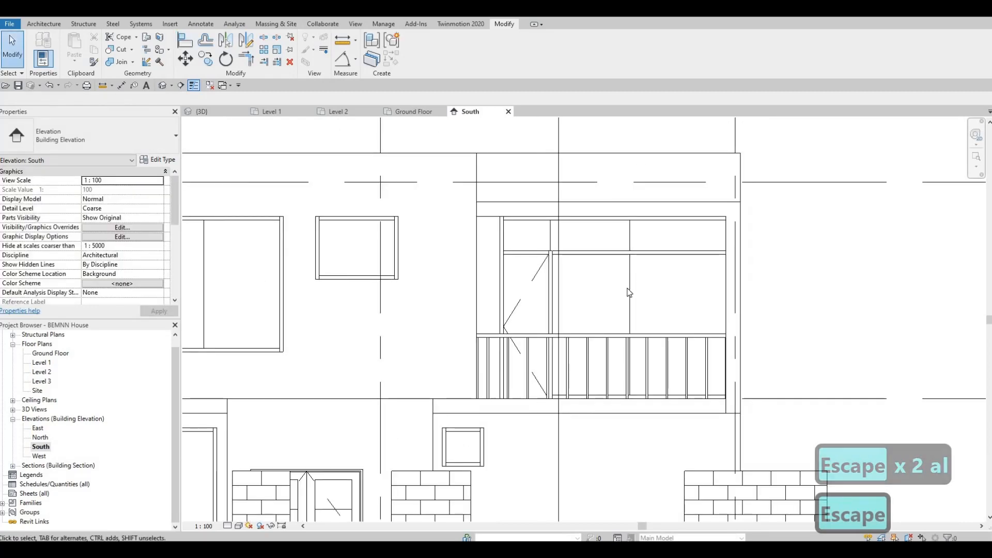
# - Nudge the curtain wall's middle vertical grid line east to even out the glass panels beside the door
pyautogui.click(661, 293)
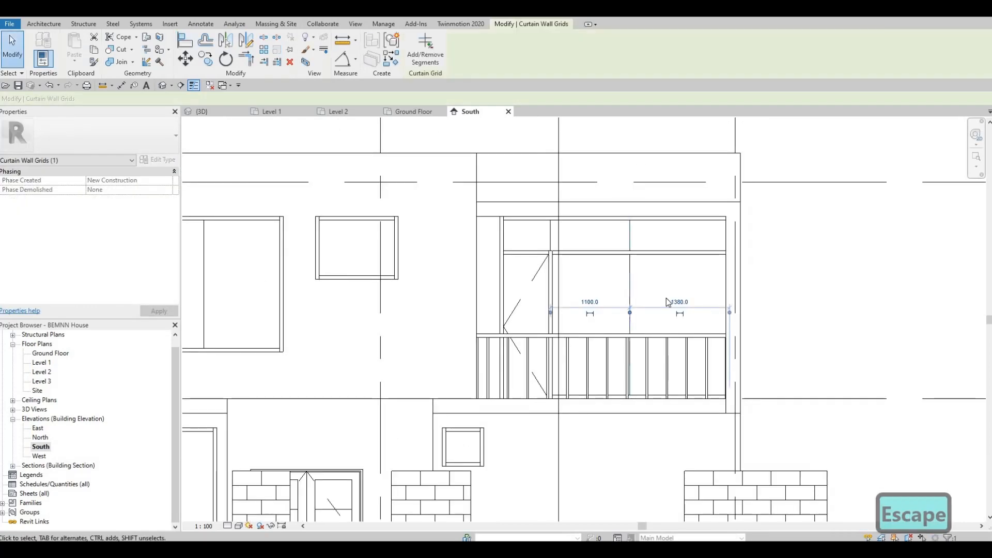
pyautogui.press('Right')
pyautogui.press('Right')
pyautogui.press('Right')
pyautogui.press('Right')
pyautogui.press('Right')
pyautogui.press('Right')
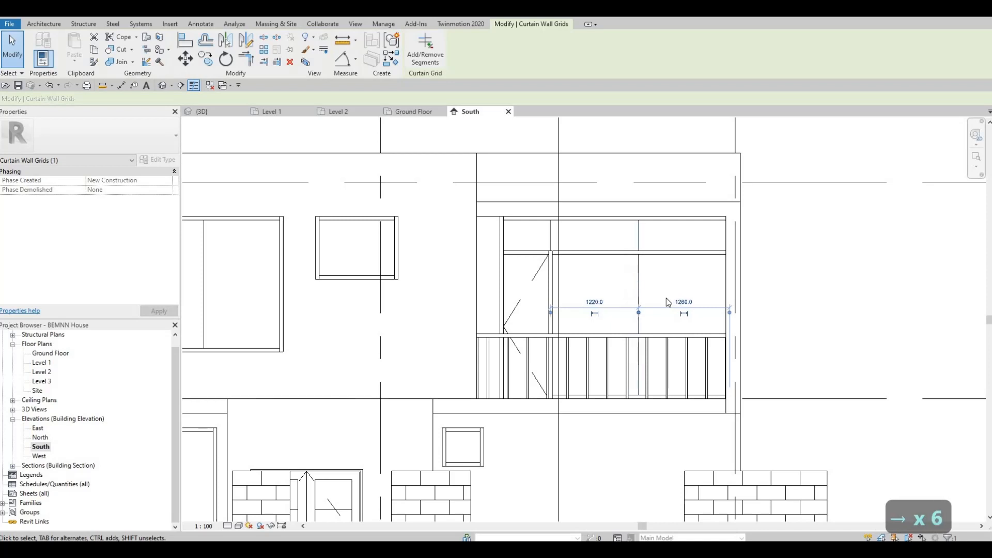
pyautogui.press('Right')
pyautogui.press('Escape')
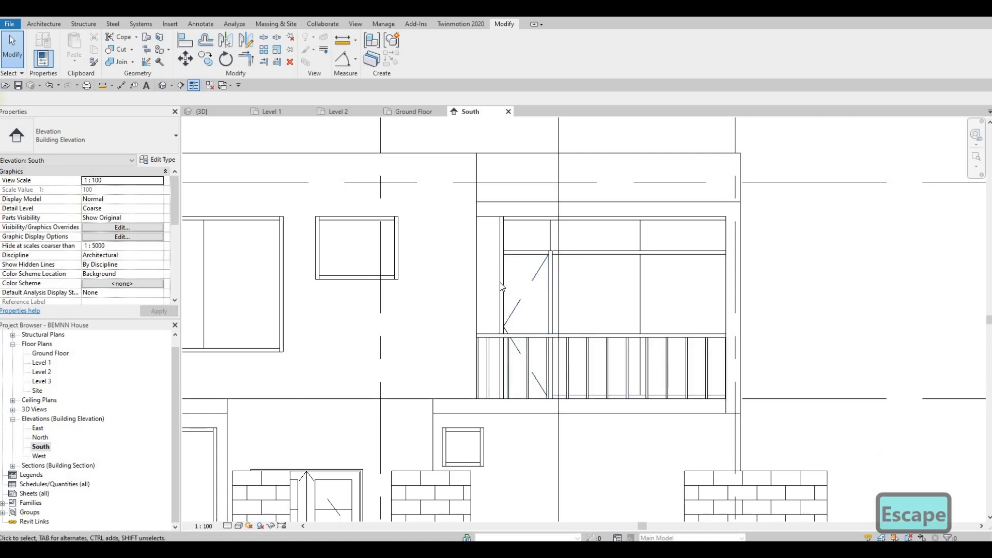
# - Stretch the west end of the east balcony's curtain wall to the adjoining projecting wall
pyautogui.click(496, 303)
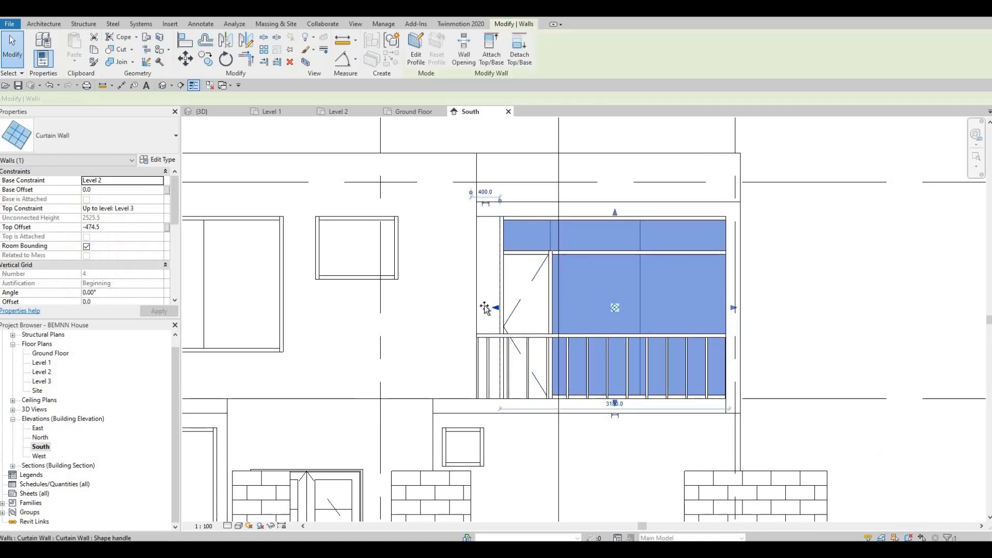
pyautogui.moveTo(474, 308); pyautogui.dragTo(472, 308)
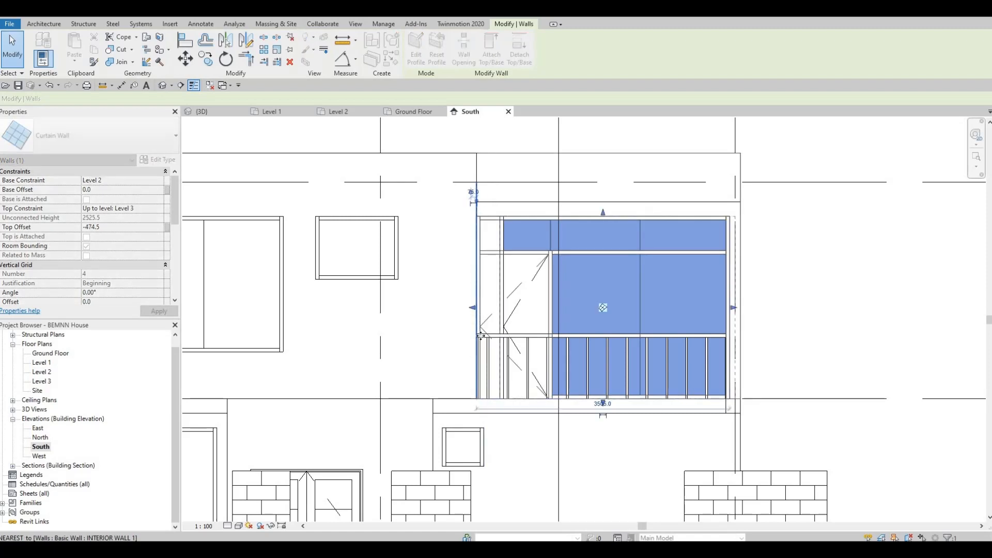
pyautogui.press('Escape')
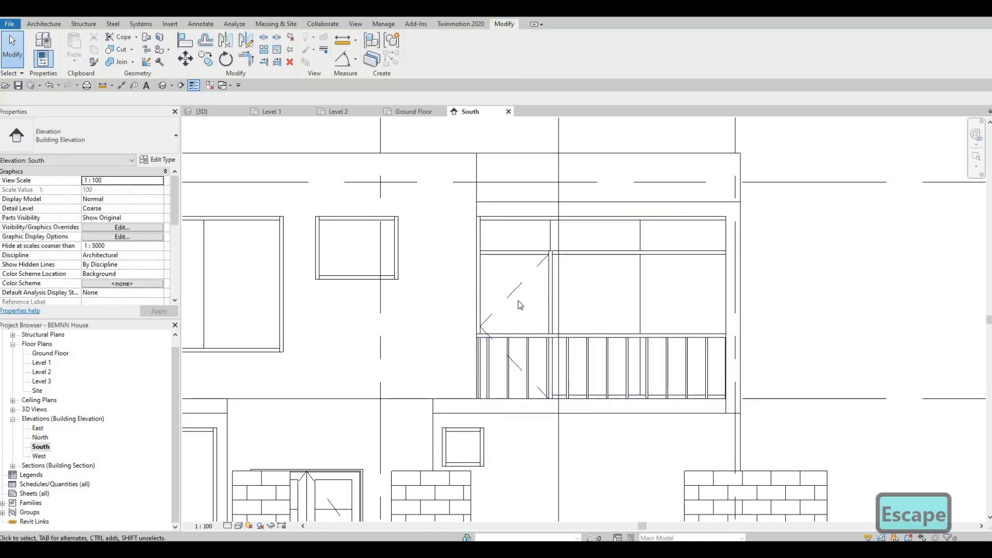
# - Remove the short side segment beside the frame post from the east balcony railing's path and finish the sketch
pyautogui.click(201, 111)
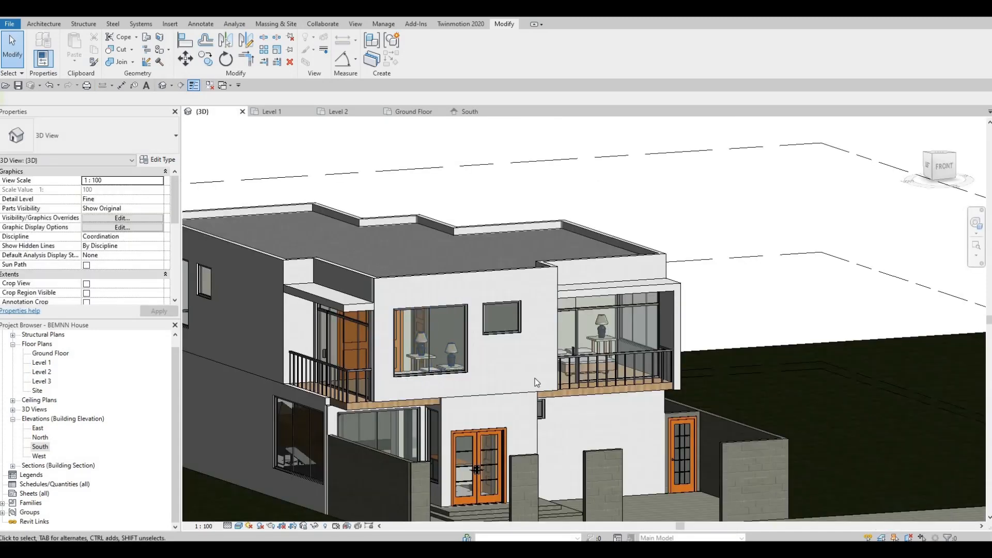
pyautogui.keyDown('shift'); pyautogui.moveTo(529, 369); pyautogui.dragTo(531, 333, button='middle'); pyautogui.keyUp('shift')
pyautogui.scroll(5, 537, 380)
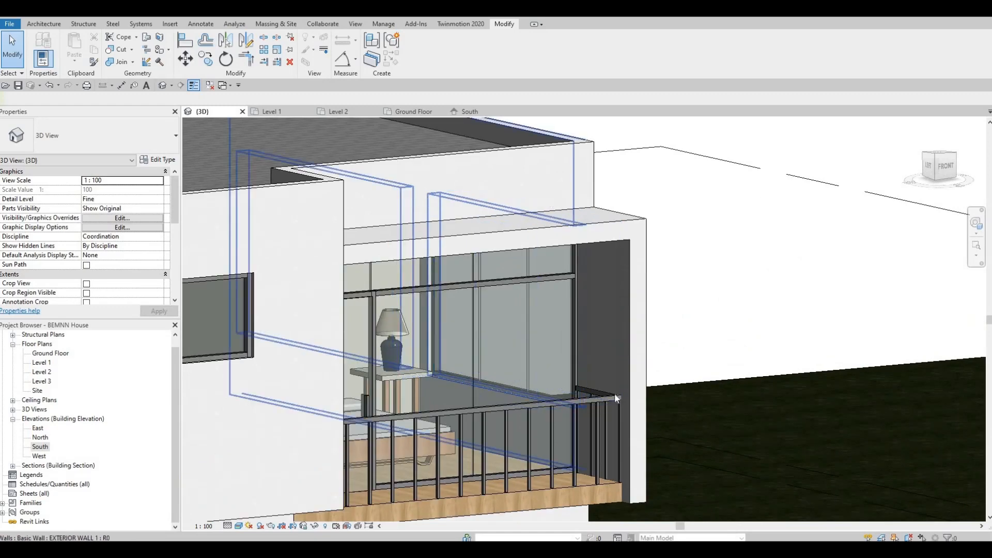
pyautogui.click(614, 392)
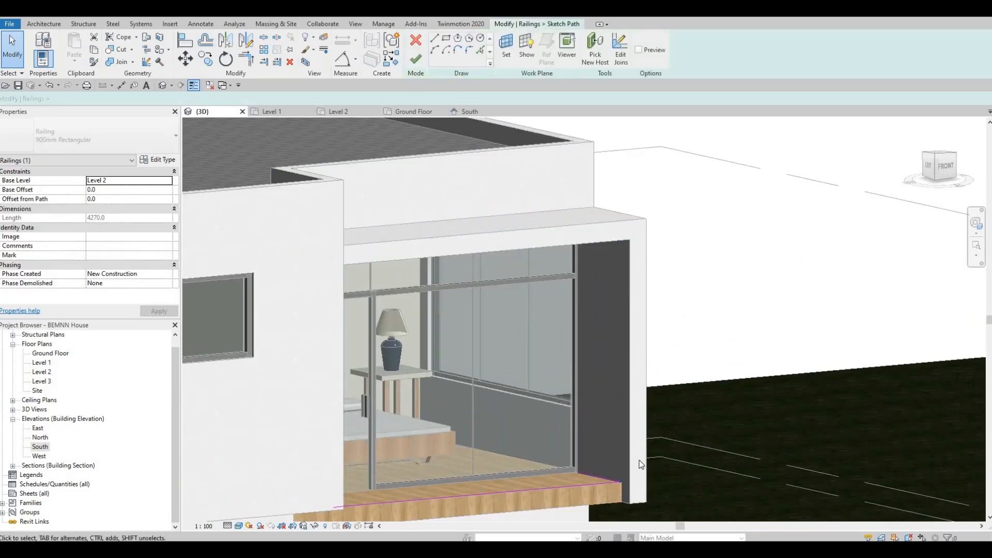
pyautogui.click(606, 474)
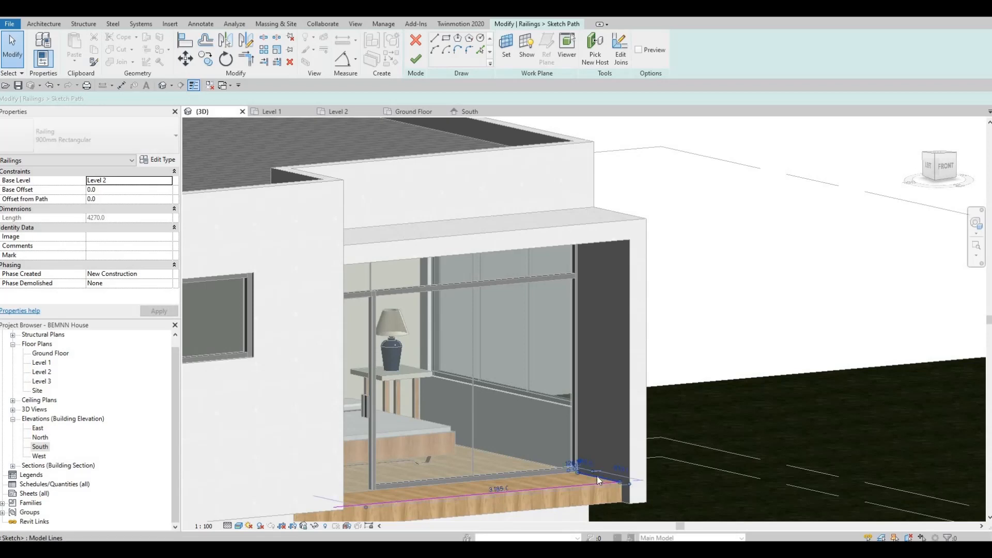
pyautogui.press('Delete')
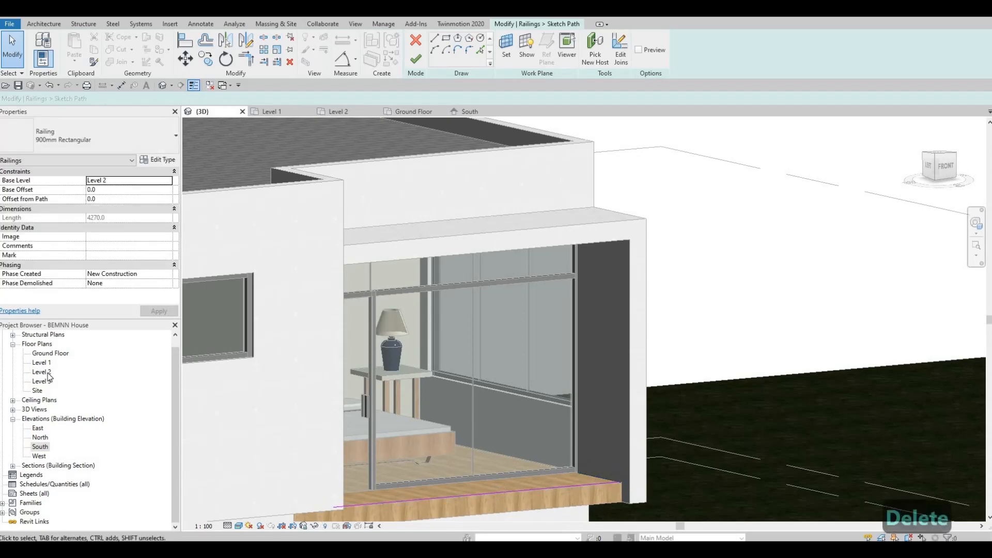
pyautogui.doubleClick(43, 372)
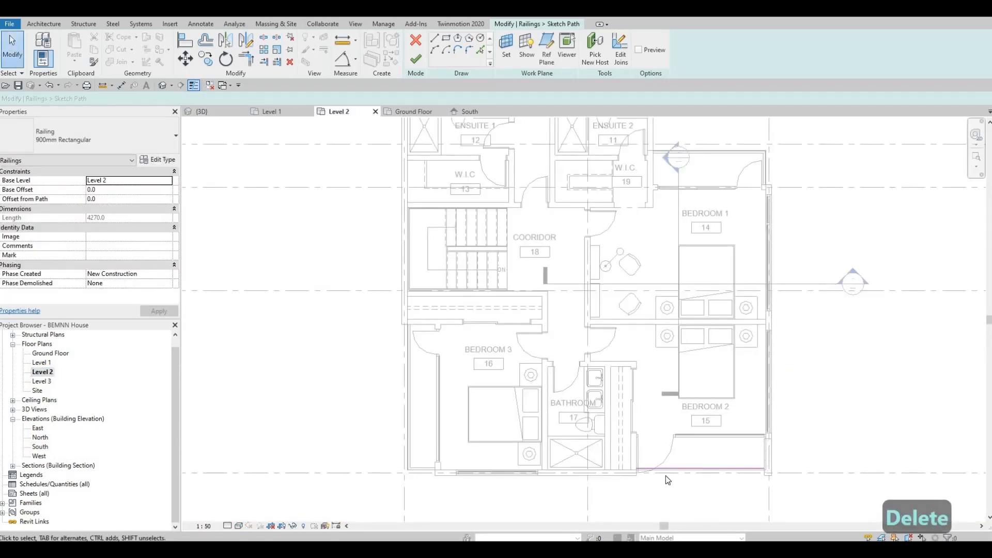
pyautogui.scroll(6, 665, 475)
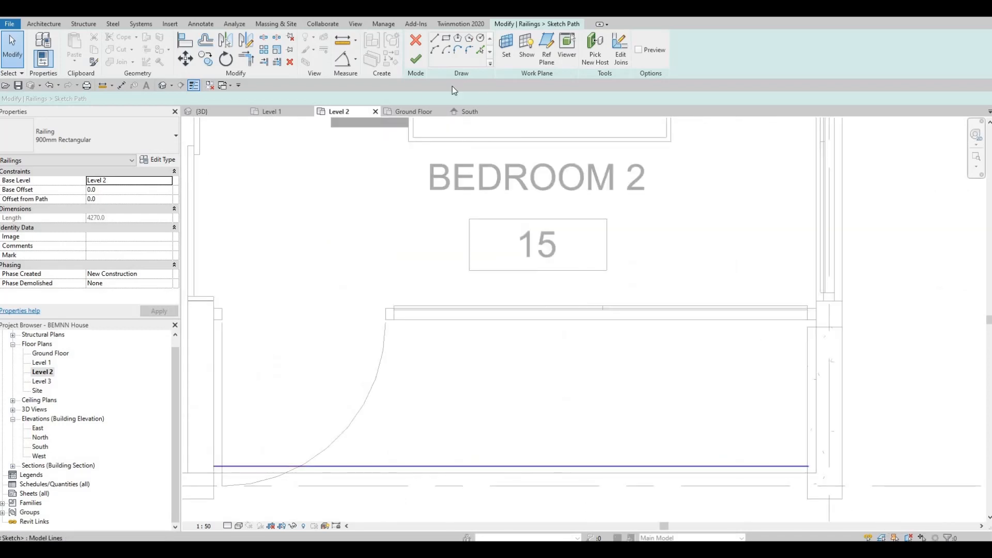
pyautogui.click(416, 59)
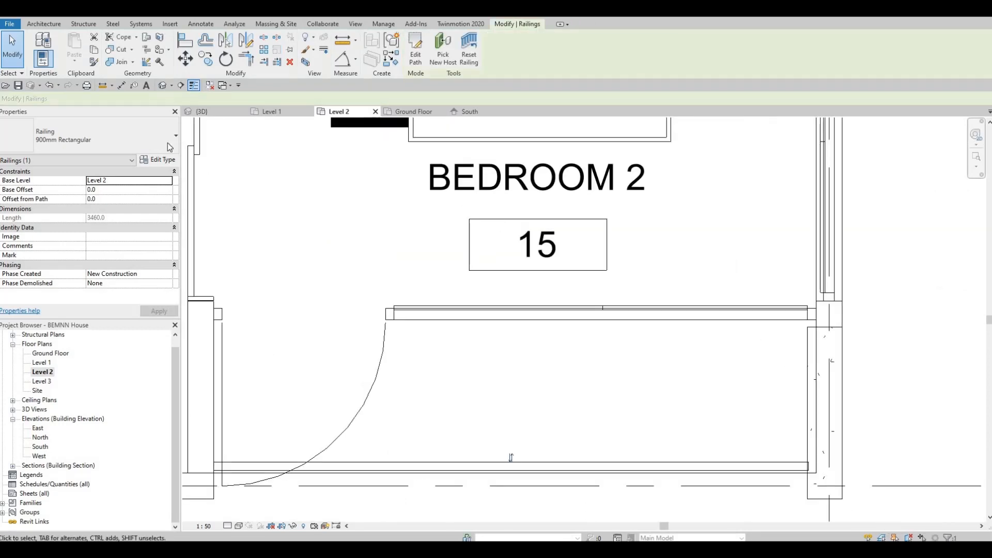
# - Examine the railings, frame and canopy of both front balconies in the 3D view
pyautogui.click(203, 111)
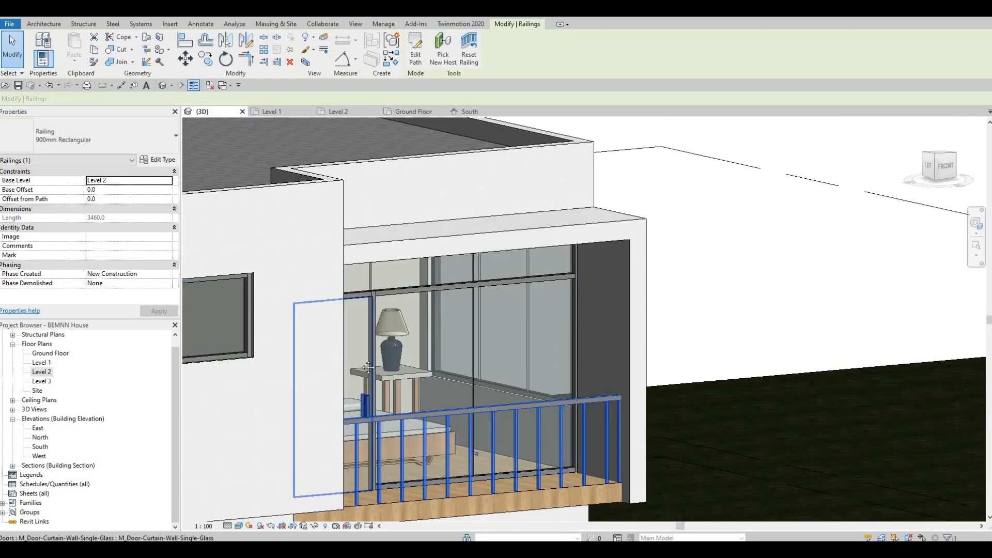
pyautogui.scroll(-1, 374, 364)
pyautogui.moveTo(322, 395); pyautogui.dragTo(603, 325, button='middle')
pyautogui.scroll(-1, 604, 325)
pyautogui.moveTo(302, 333); pyautogui.dragTo(385, 293, button='middle')
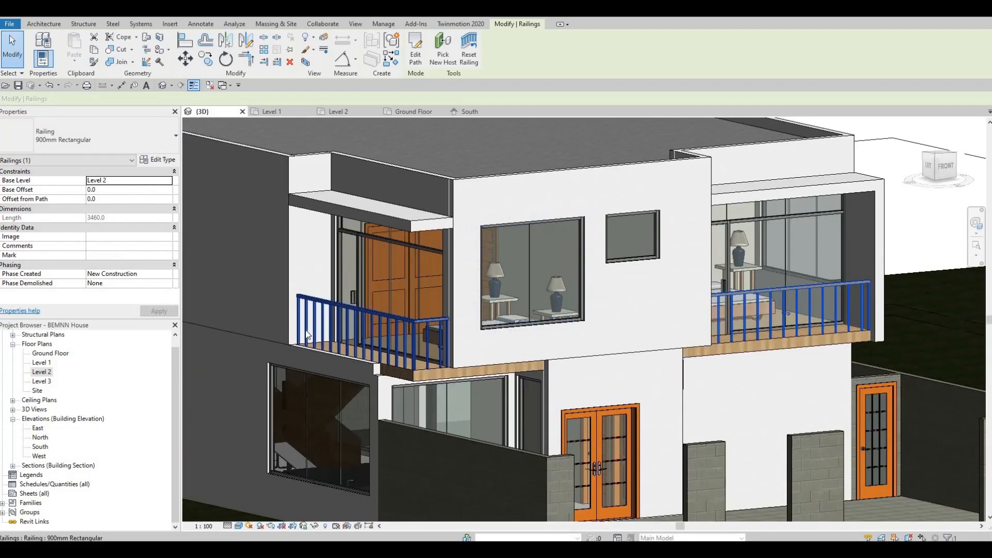
pyautogui.scroll(1, 306, 331)
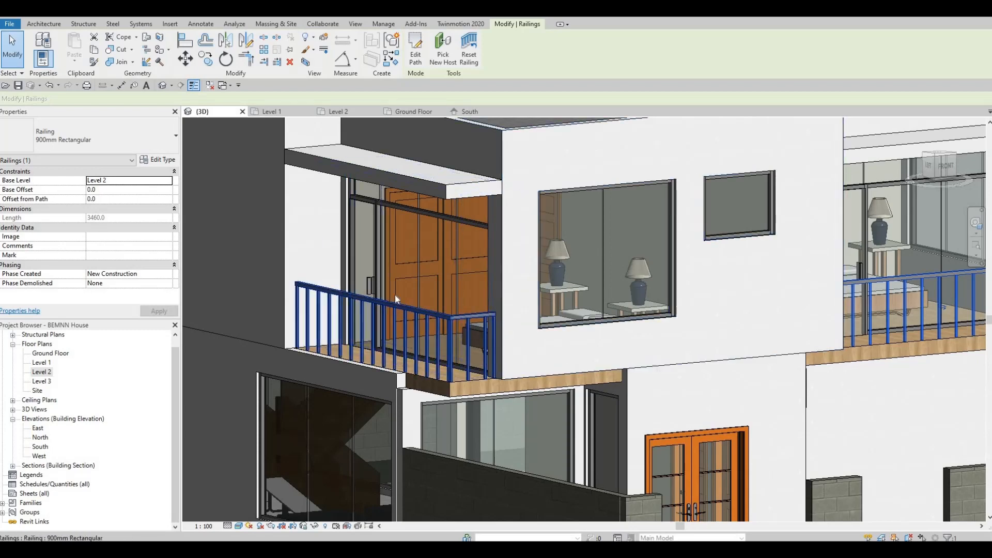
pyautogui.scroll(-2, 454, 287)
pyautogui.keyDown('shift'); pyautogui.moveTo(485, 306); pyautogui.dragTo(384, 235, button='middle'); pyautogui.keyUp('shift')
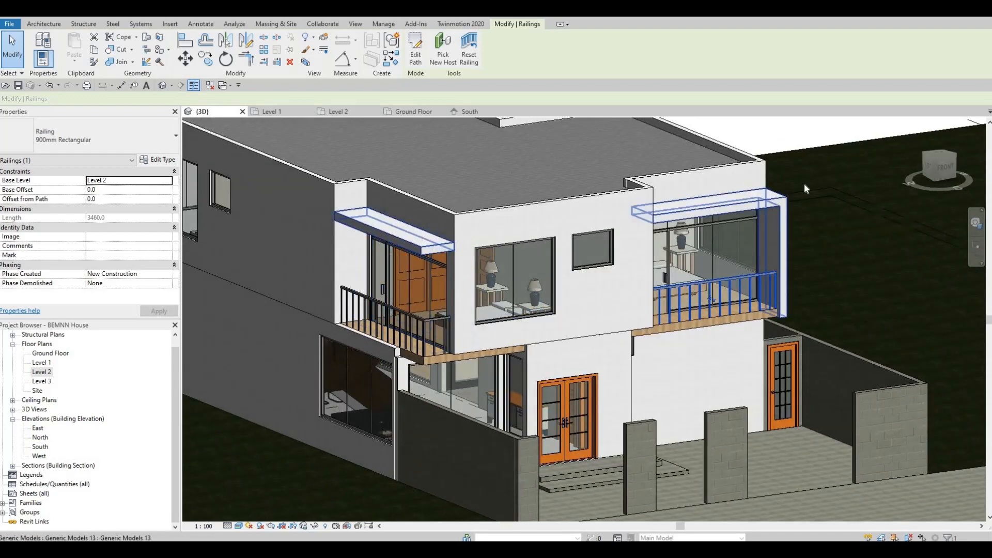
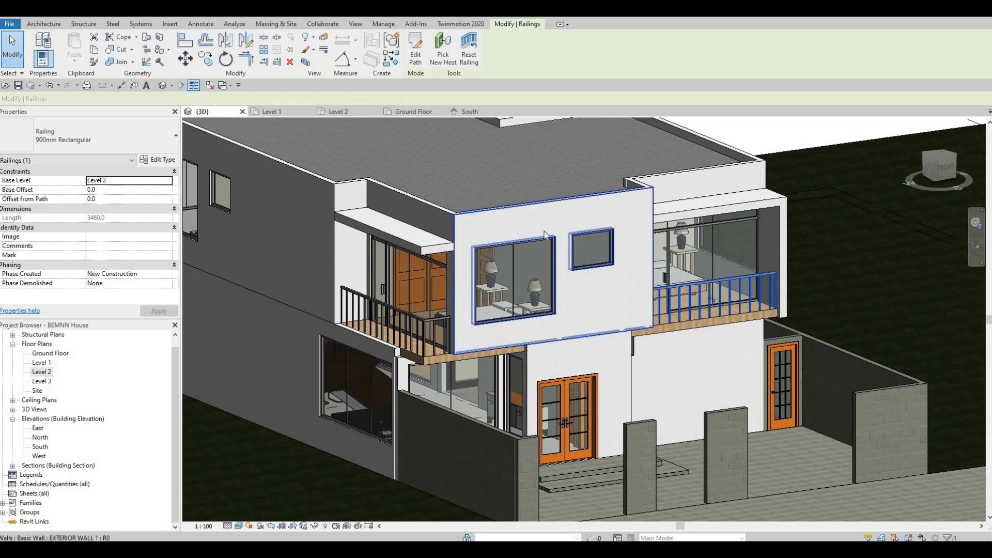
pyautogui.keyDown('shift'); pyautogui.moveTo(604, 232); pyautogui.dragTo(466, 243, button='middle'); pyautogui.keyUp('shift')
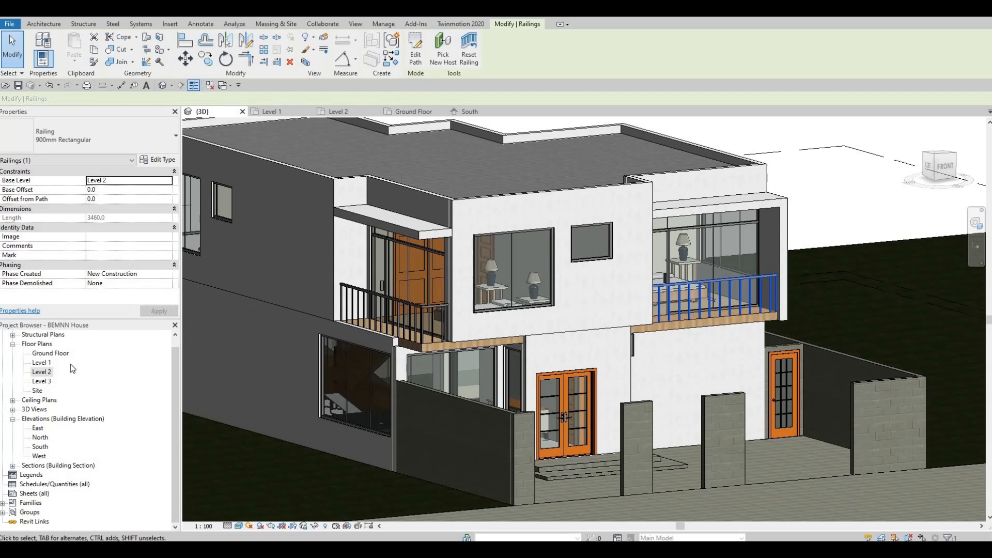
# - Start a new in-place model in the Generic Models category from the South elevation
pyautogui.click(470, 111)
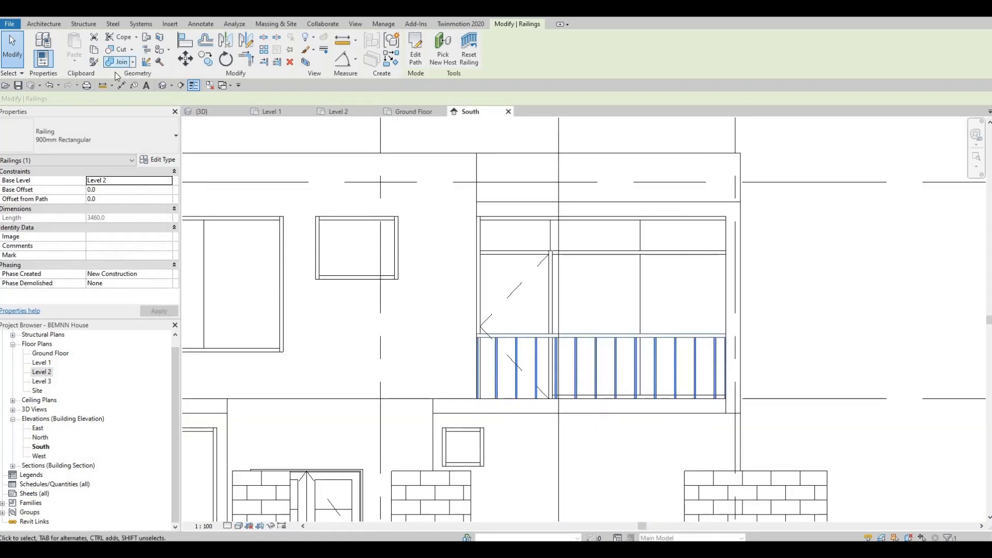
pyautogui.click(44, 23)
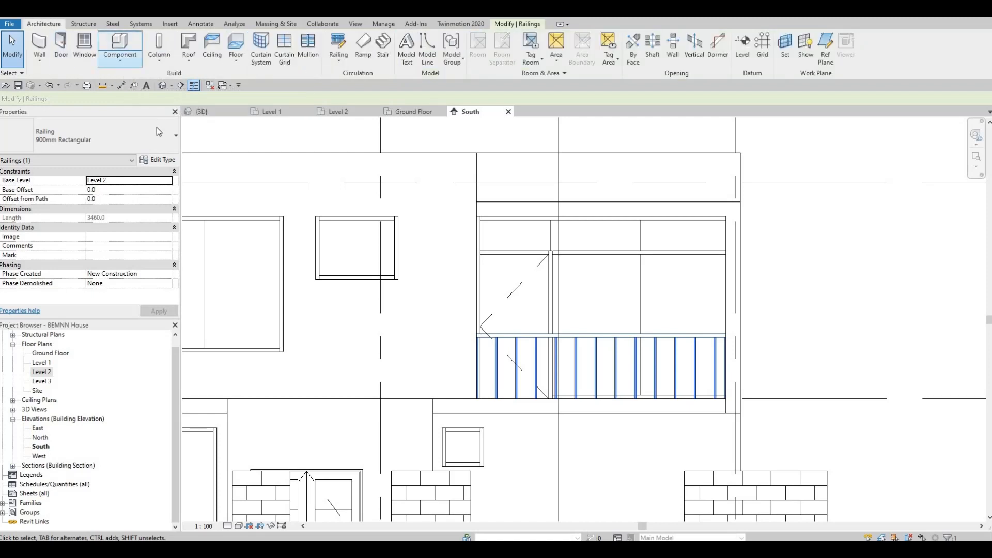
pyautogui.click(119, 61)
pyautogui.click(149, 103)
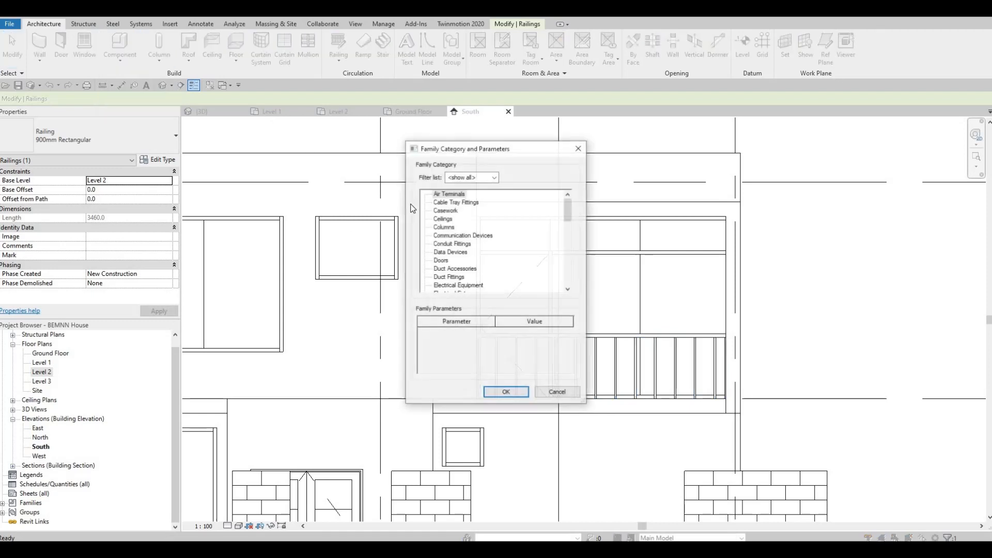
pyautogui.scroll(-1, 474, 265)
pyautogui.scroll(-2, 472, 265)
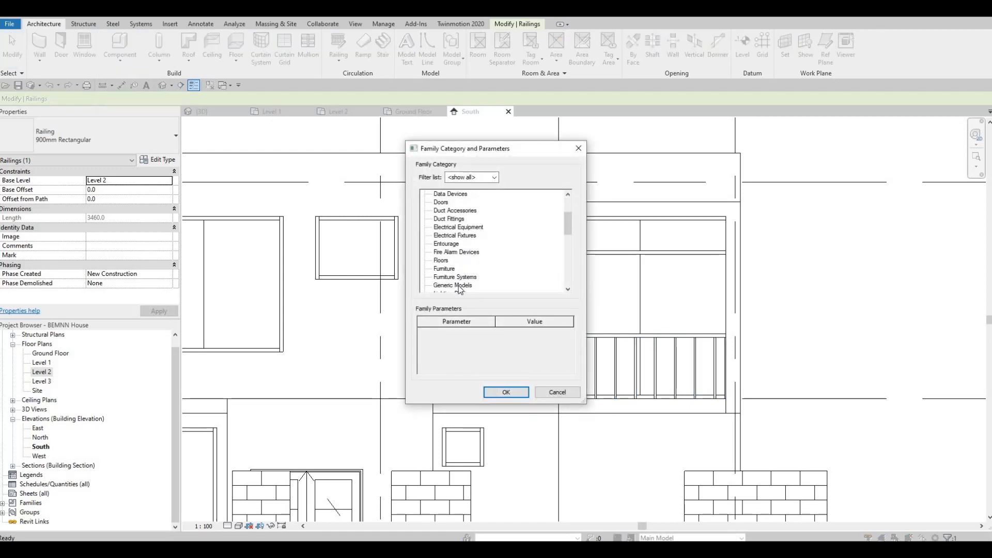
pyautogui.click(452, 284)
pyautogui.click(495, 388)
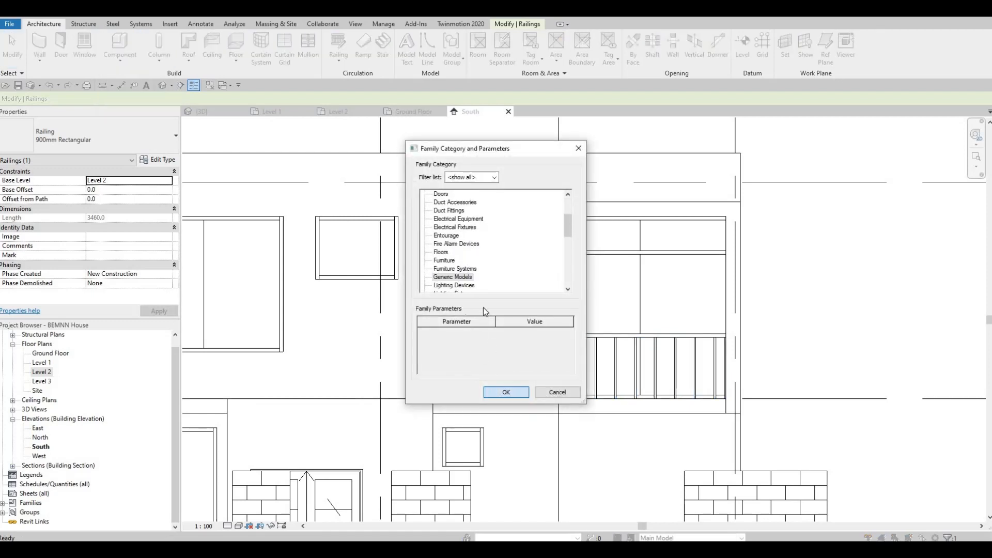
pyautogui.press('Return')
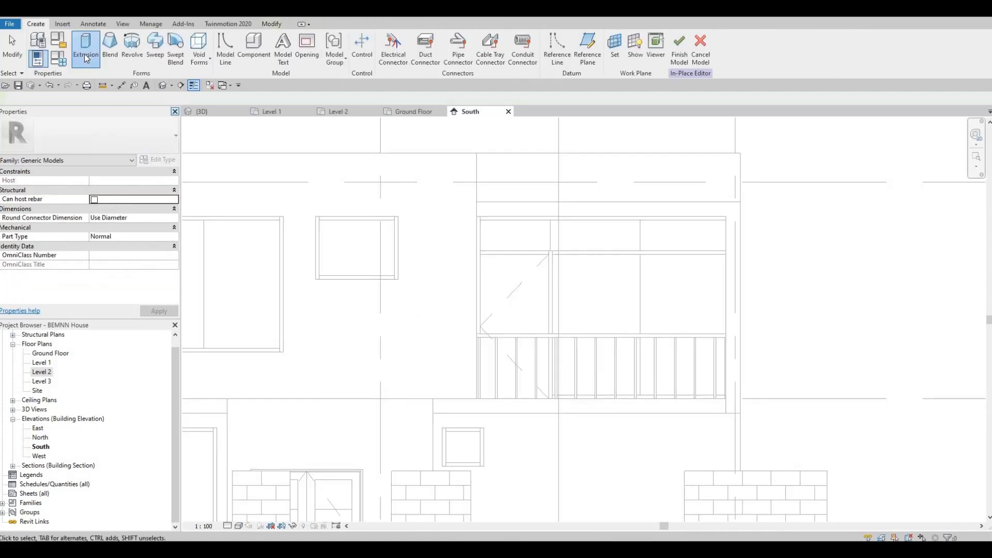
# - Start an extrusion on the projecting exterior wall's face and sketch a 10005 by 200 mm horizontal band above the upper-floor windows across the facade
pyautogui.click(86, 49)
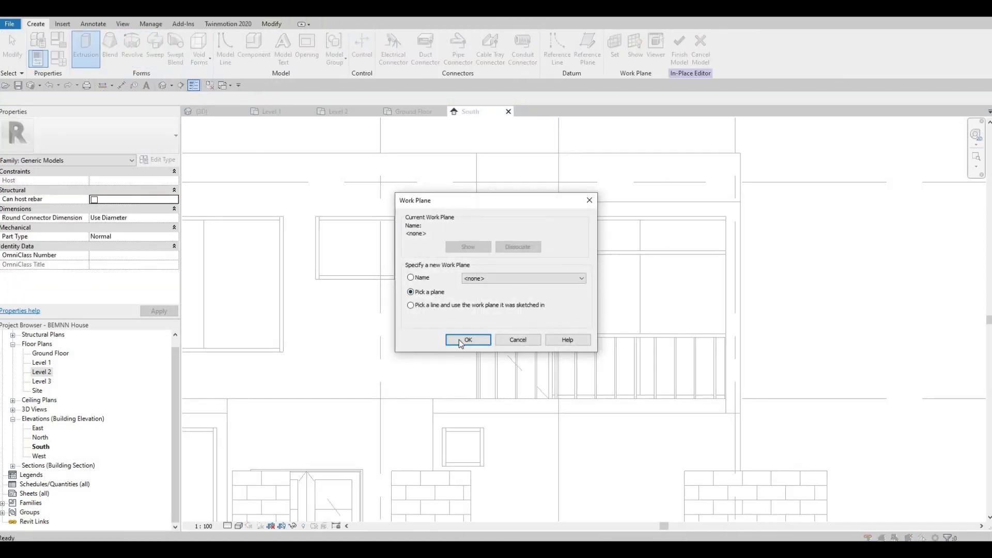
pyautogui.click(459, 339)
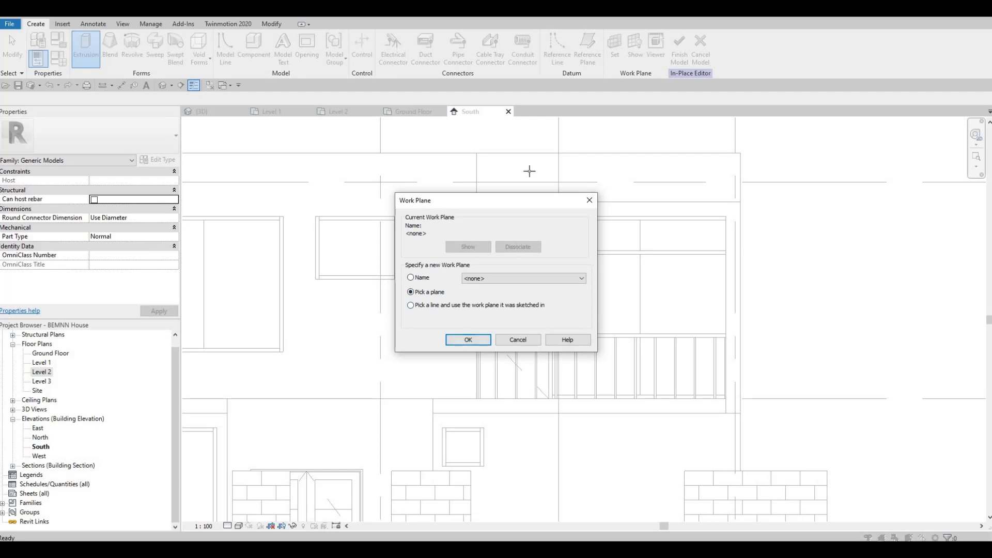
pyautogui.click(455, 161)
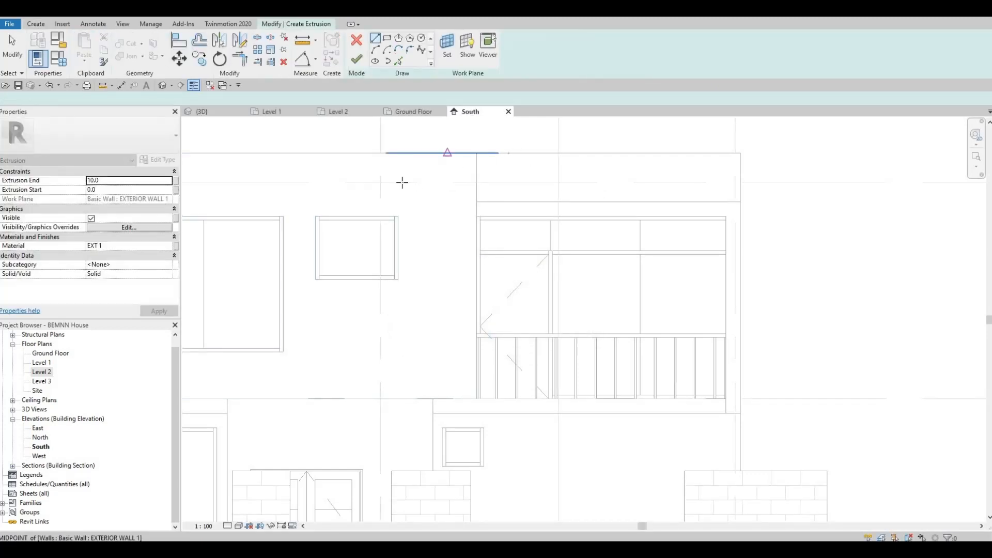
pyautogui.scroll(-2, 444, 170)
pyautogui.click(389, 40)
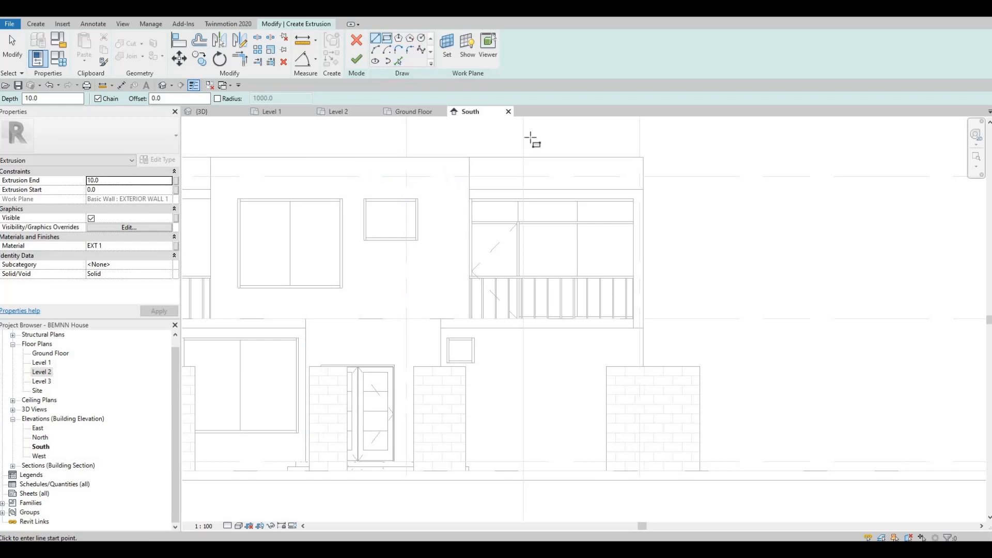
pyautogui.scroll(2, 666, 204)
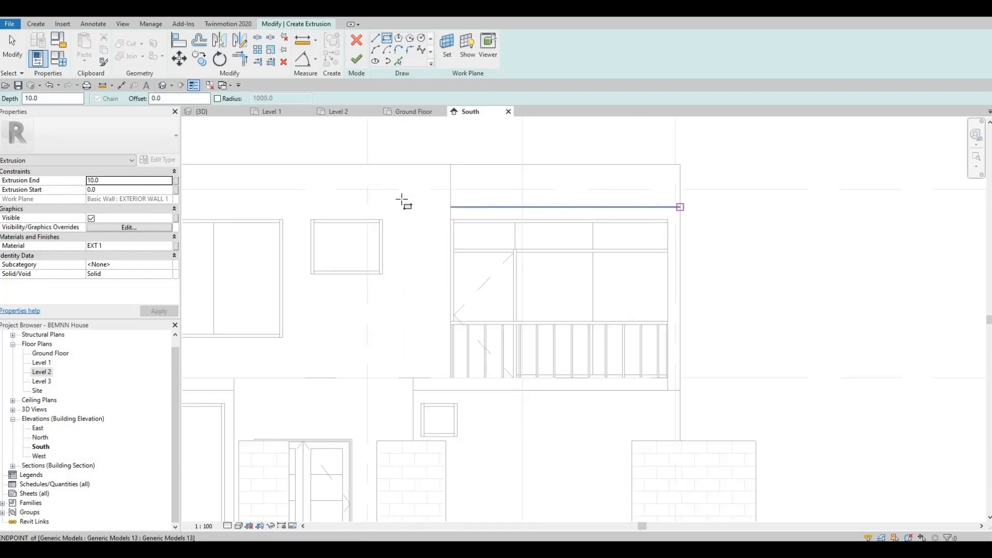
pyautogui.click(679, 207)
pyautogui.moveTo(510, 210); pyautogui.dragTo(678, 215, button='middle')
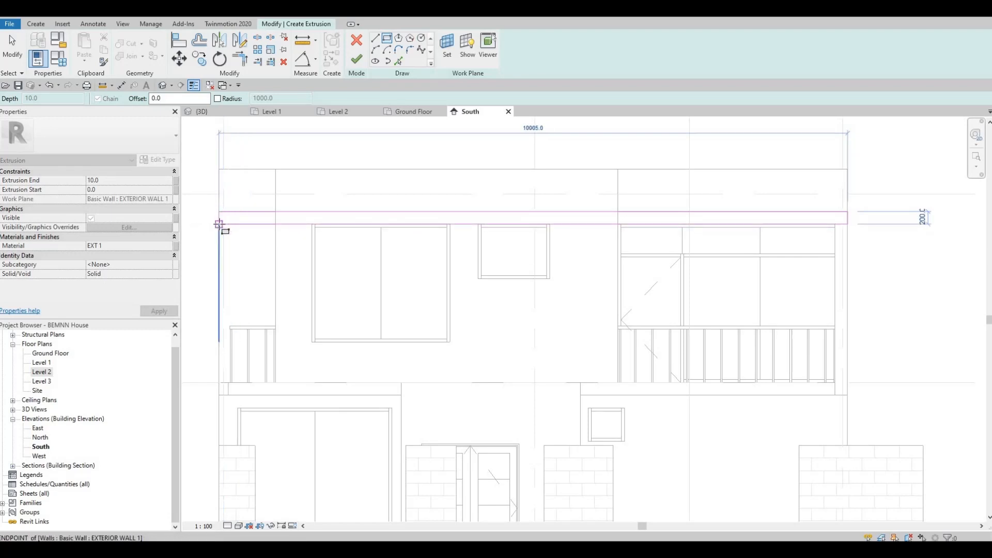
pyautogui.click(236, 213)
pyautogui.press('Escape')
# - Sketch a vertical rectangle 200 mm wide and 2725.5 mm high from the band's east end down to the balcony floor's underside
pyautogui.scroll(-1, 605, 236)
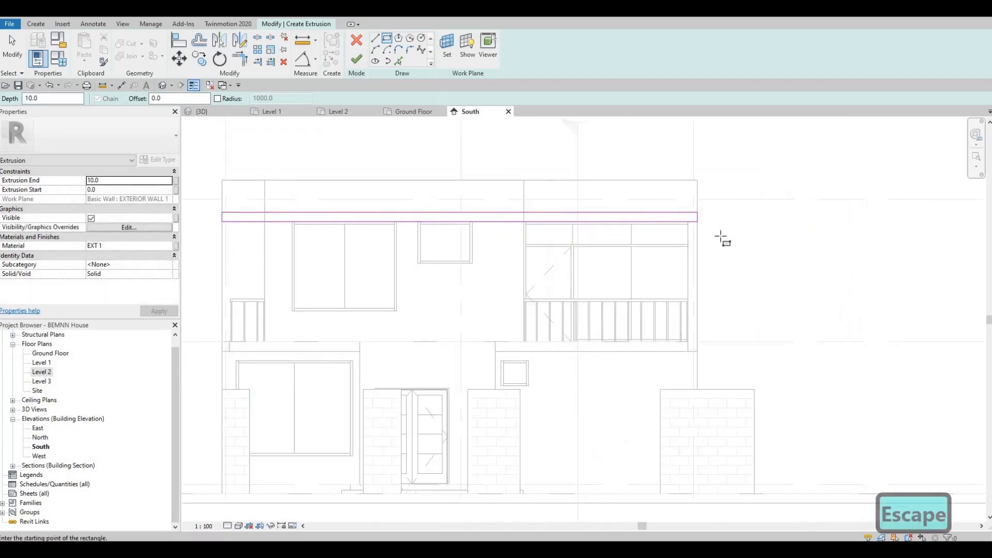
pyautogui.scroll(2, 700, 224)
pyautogui.click(692, 221)
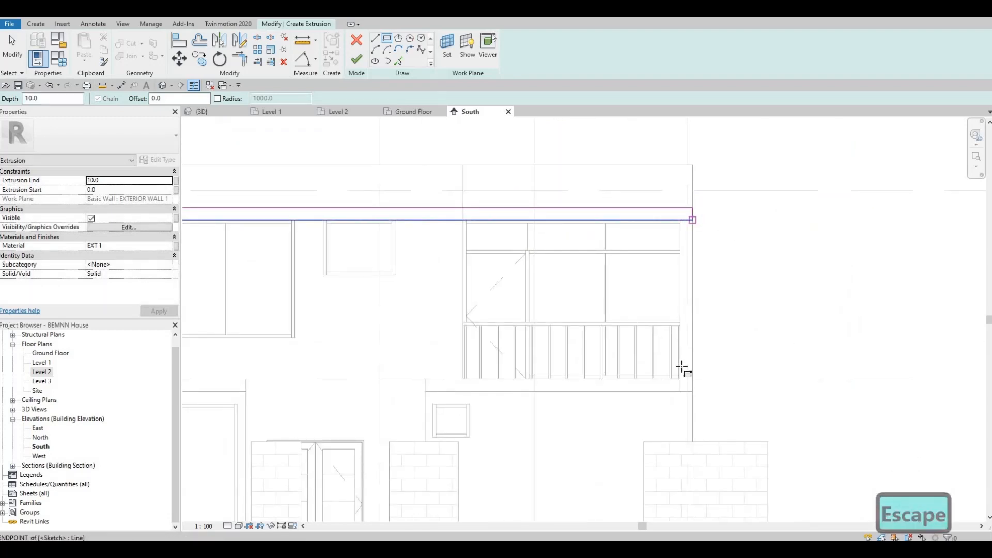
pyautogui.click(686, 386)
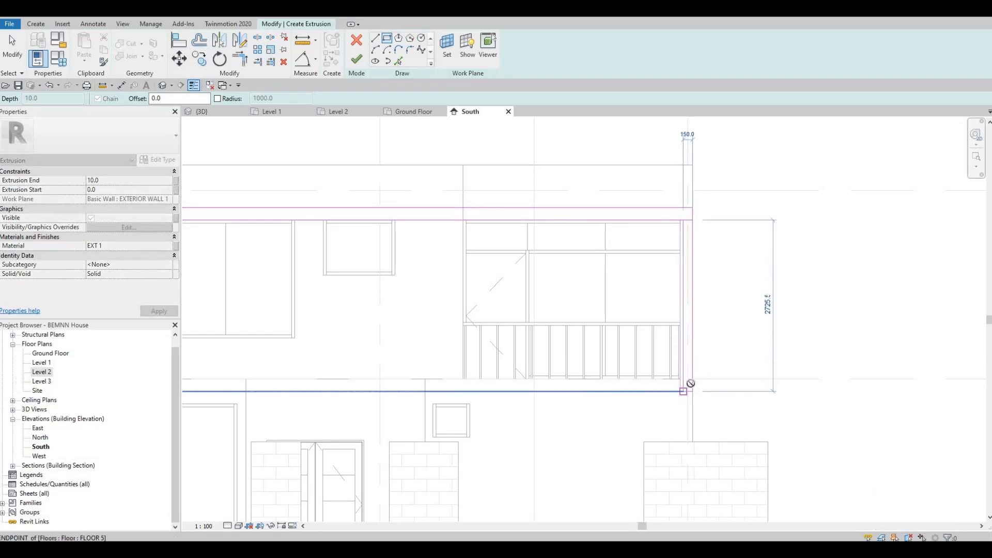
pyautogui.scroll(1, 679, 390)
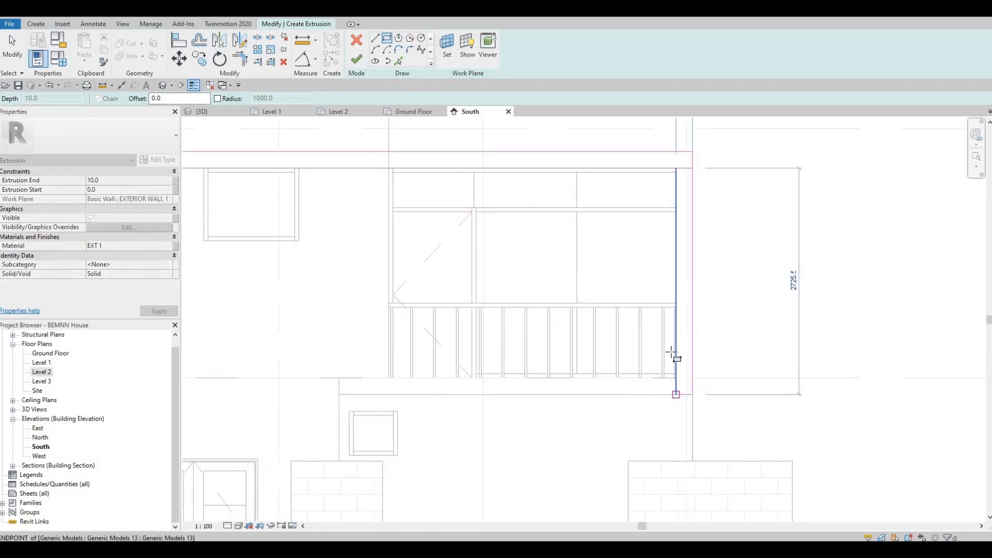
pyautogui.press('Escape')
pyautogui.scroll(-3, 675, 258)
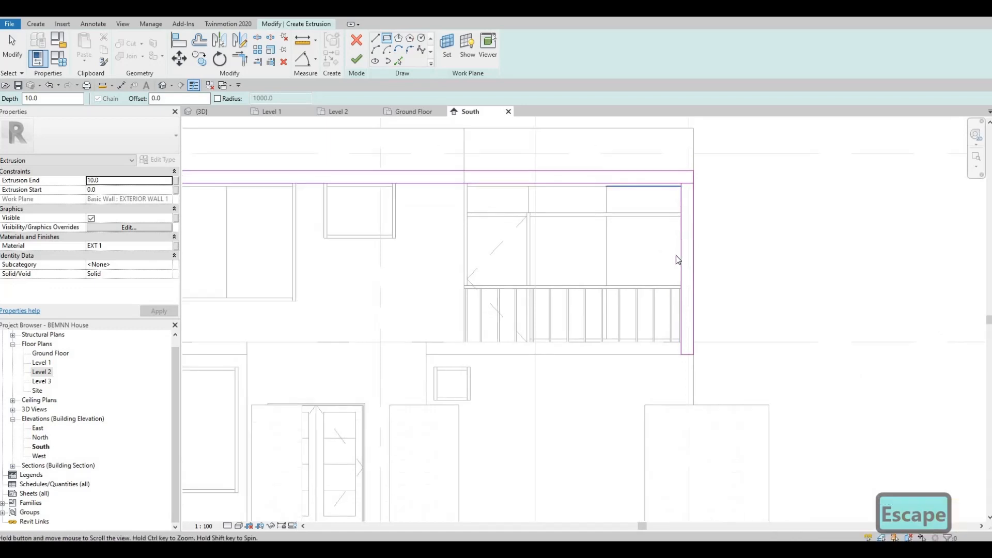
pyautogui.press('Escape')
pyautogui.press('Escape')
pyautogui.scroll(-2, 654, 274)
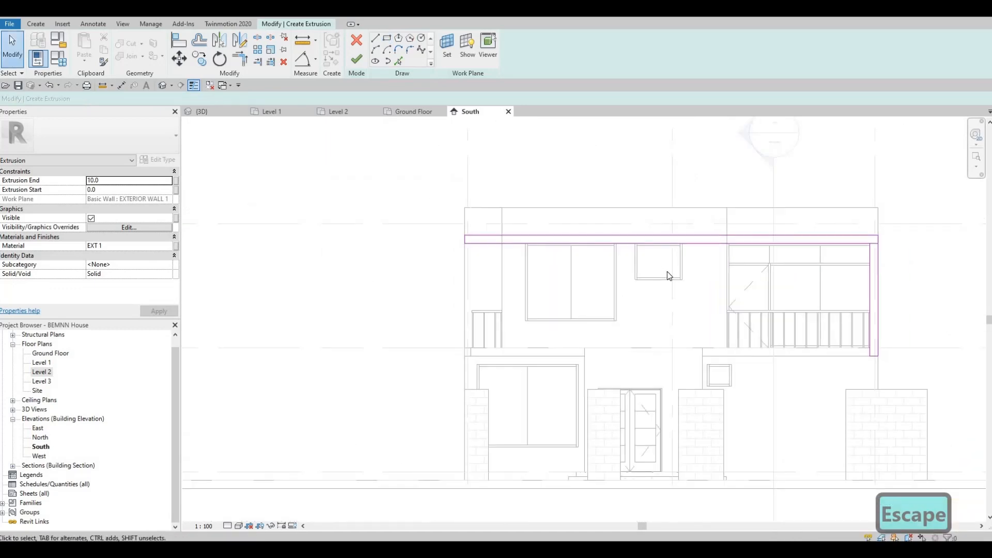
pyautogui.press('Escape')
pyautogui.press('Escape')
pyautogui.scroll(3, 836, 280)
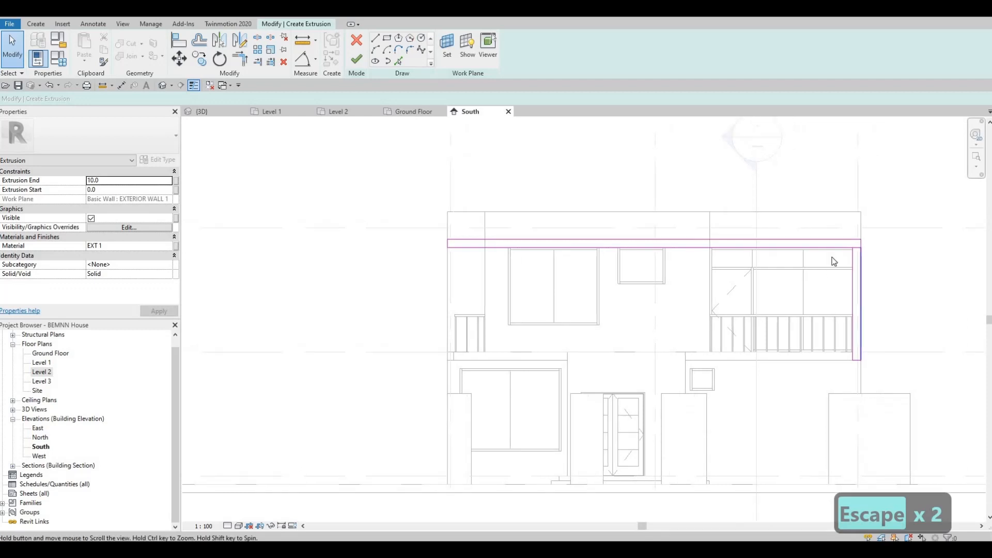
# - Delete the vertical rectangle's top edge and trim the band's lower line to the post's inner line
pyautogui.click(828, 251)
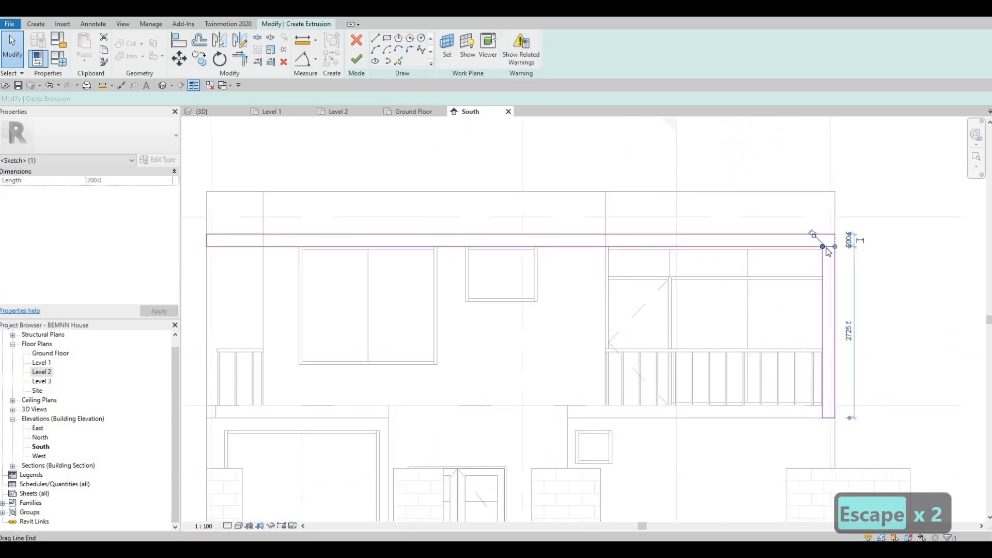
pyautogui.press('Delete')
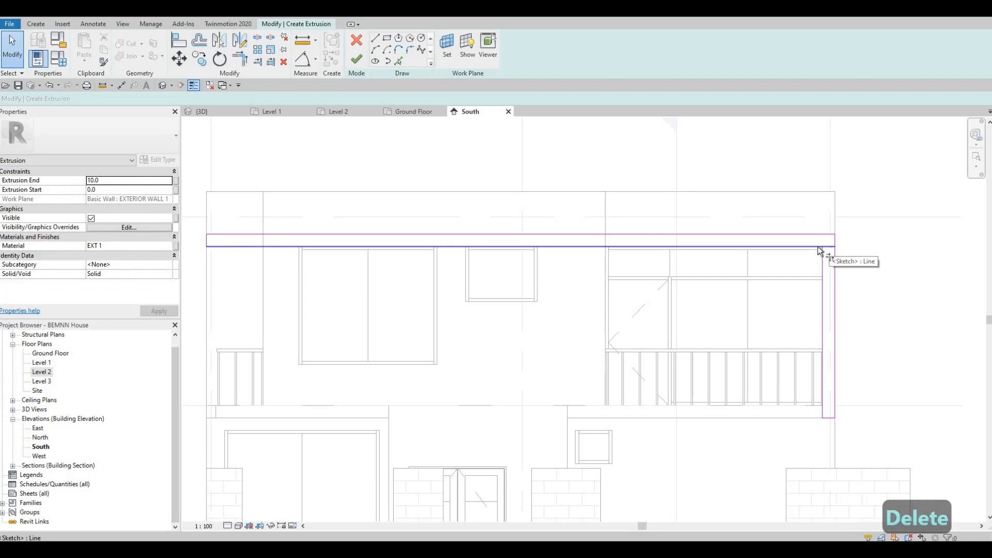
pyautogui.press('t')
pyautogui.press('r')
pyautogui.click(824, 264)
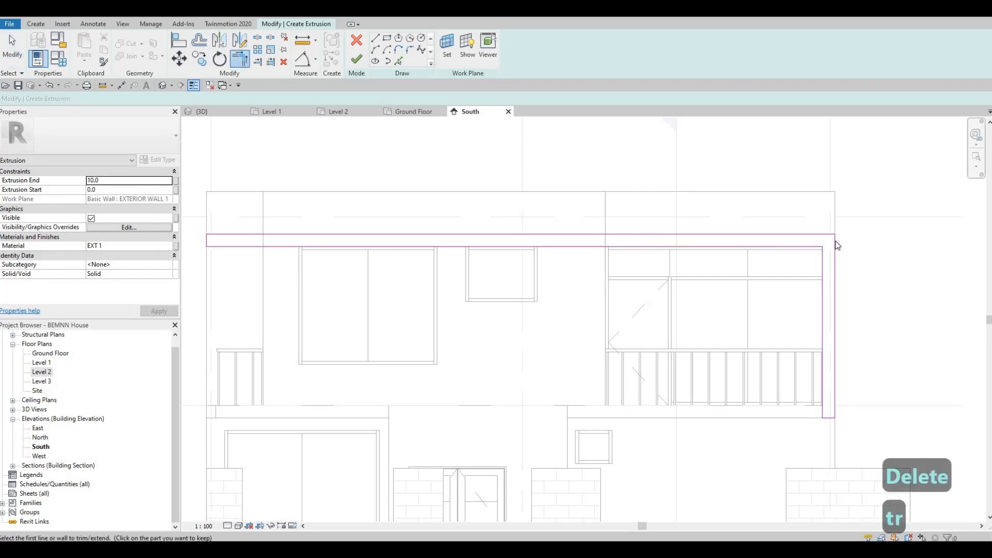
pyautogui.press('Escape')
# - Delete the band's short east end line, trim its upper line to the post's outer line, and finish the extrusion sketch
pyautogui.click(837, 245)
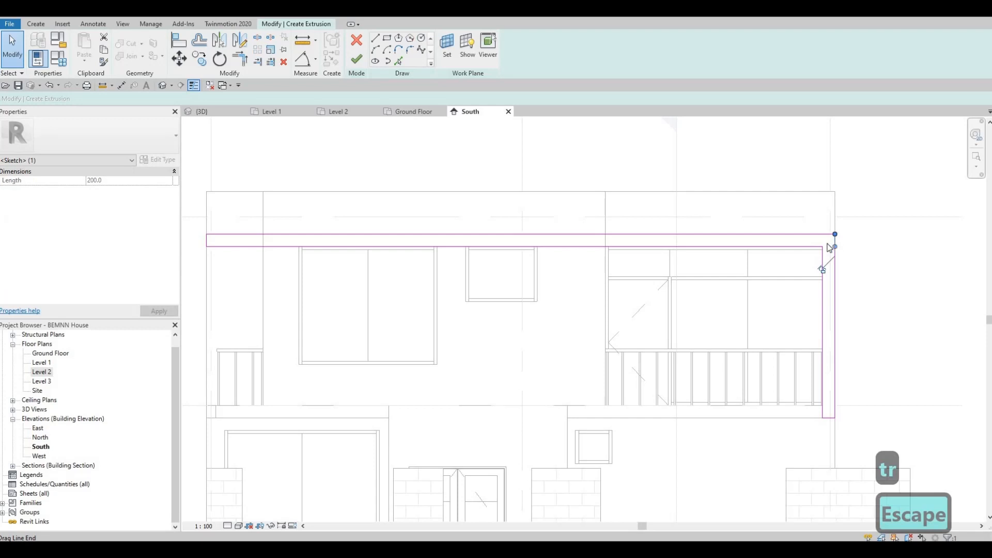
pyautogui.press('Delete')
pyautogui.press('t')
pyautogui.press('r')
pyautogui.click(820, 235)
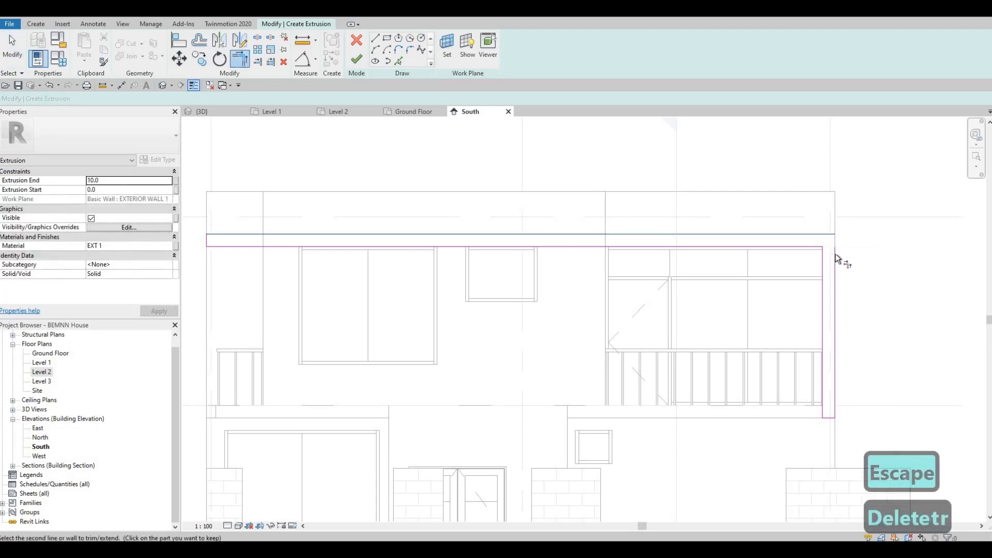
pyautogui.click(834, 260)
pyautogui.press('Escape')
pyautogui.scroll(-2, 827, 263)
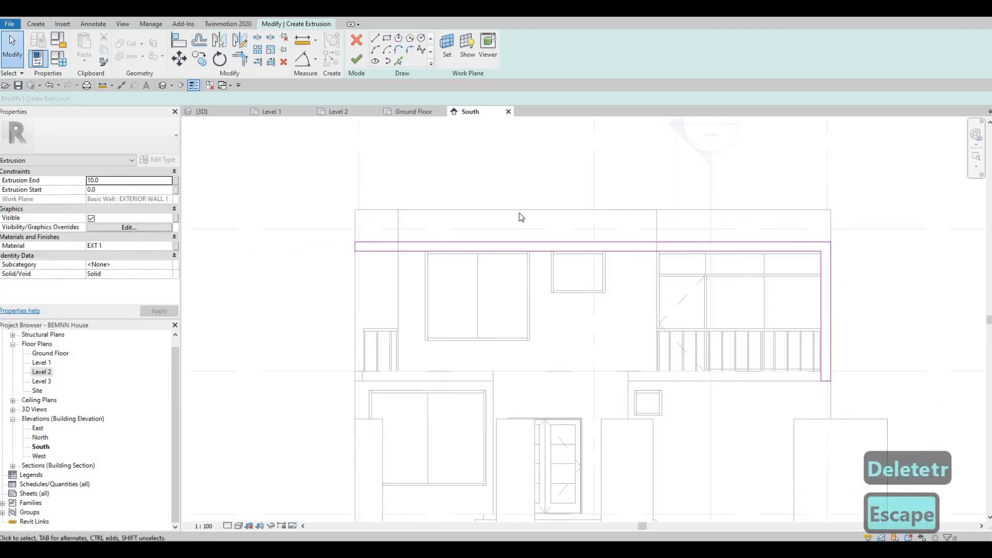
pyautogui.click(358, 61)
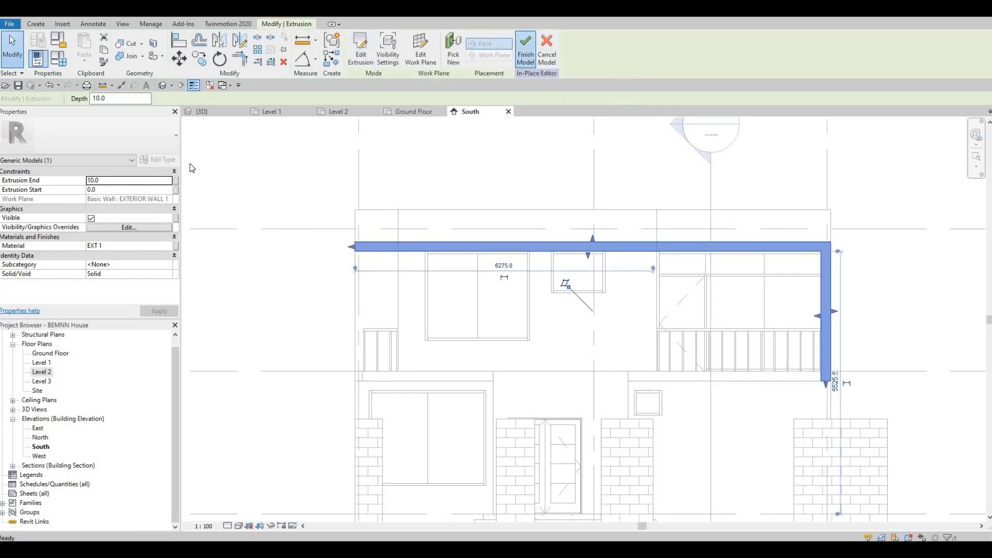
# - Finish the in-place model and, in the 3D view, stretch the new facade frame outward from the front wall
pyautogui.click(207, 111)
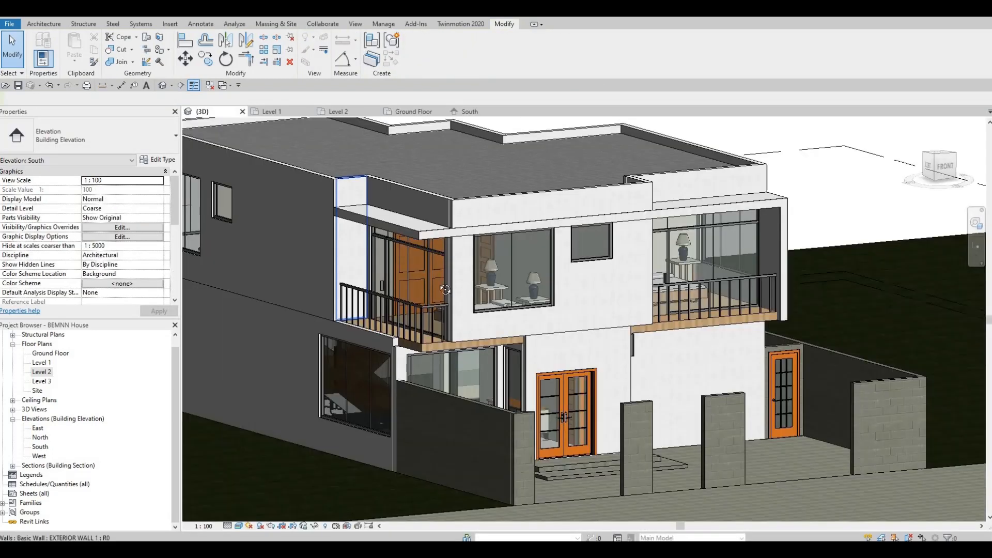
pyautogui.keyDown('shift'); pyautogui.moveTo(445, 289); pyautogui.dragTo(600, 298, button='middle'); pyautogui.keyUp('shift')
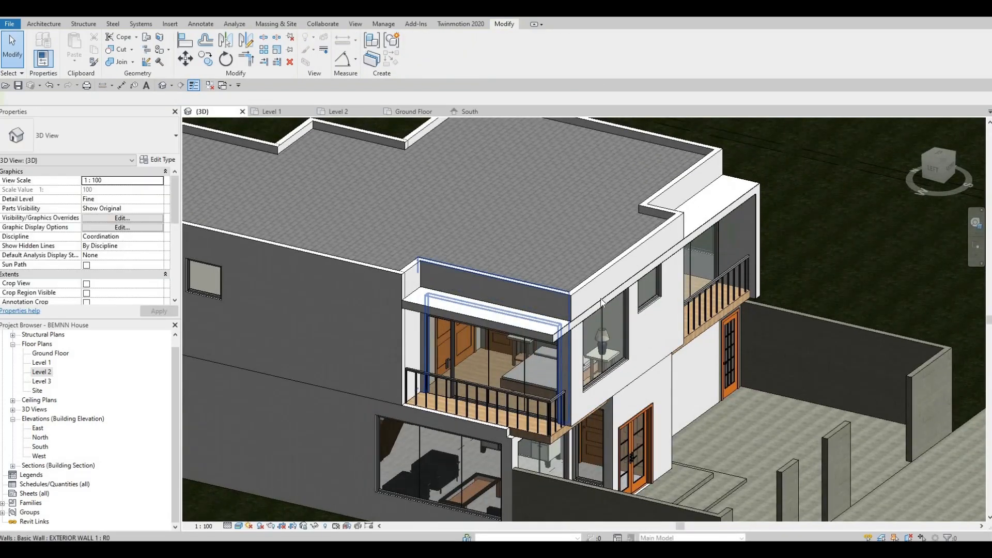
pyautogui.click(630, 301)
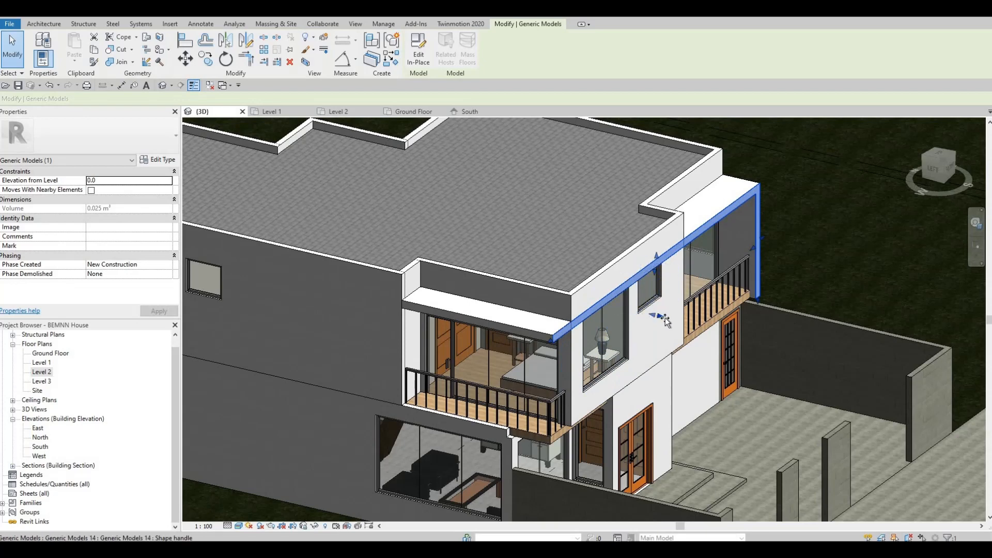
pyautogui.moveTo(665, 320); pyautogui.dragTo(681, 355)
pyautogui.press('Escape')
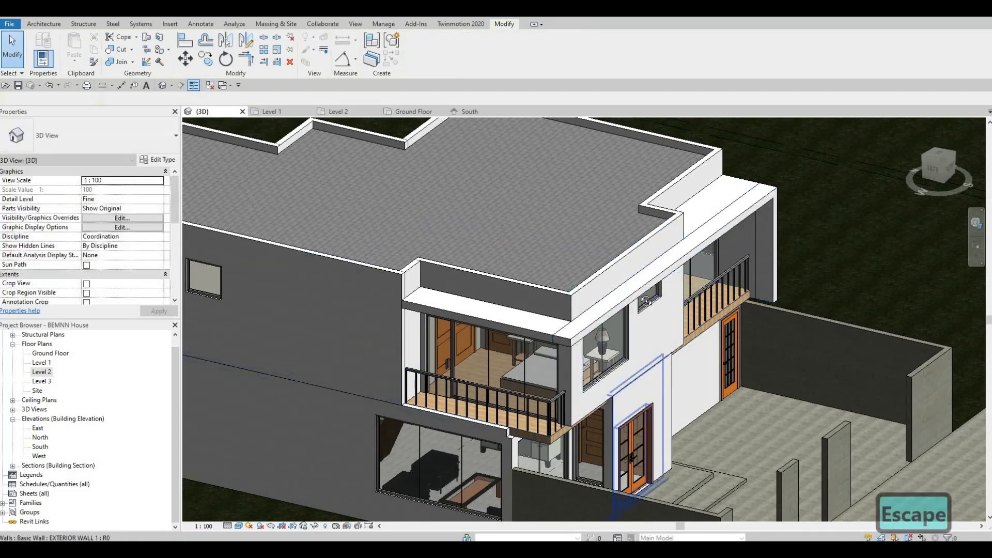
# - Open the Level 2 floor plan and start editing the boundary of the house's Level 2 floor slab
pyautogui.keyDown('shift'); pyautogui.moveTo(662, 356); pyautogui.dragTo(671, 314, button='middle'); pyautogui.keyUp('shift')
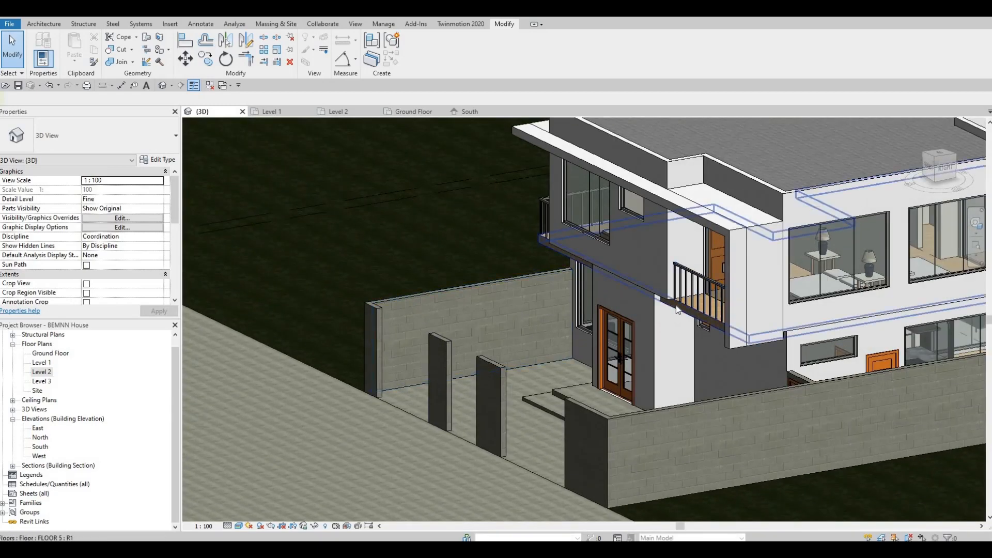
pyautogui.click(671, 306)
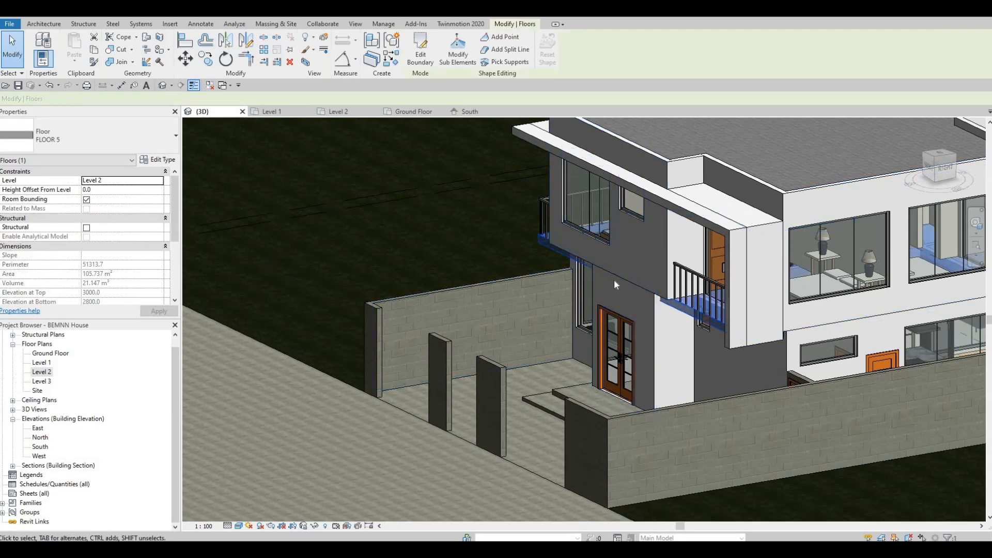
pyautogui.click(52, 368)
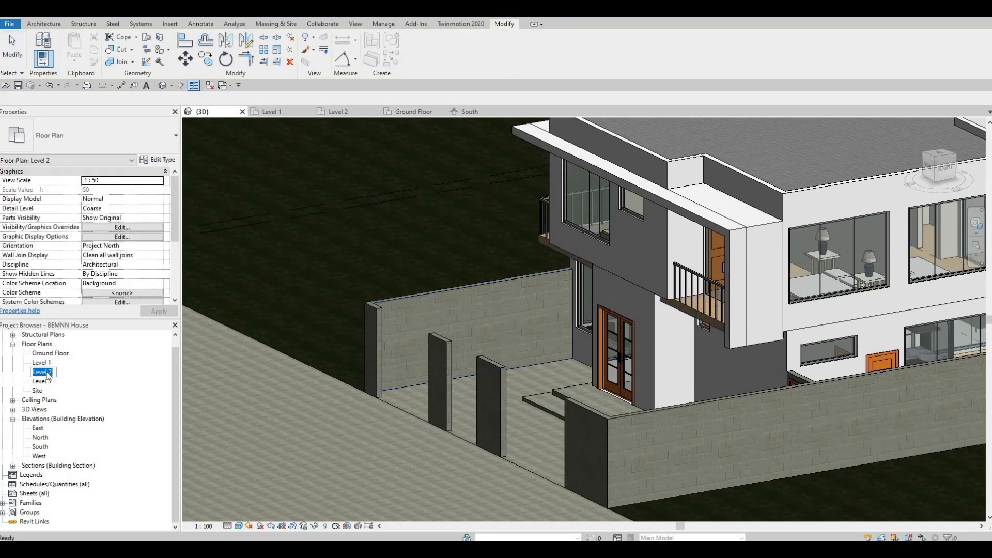
pyautogui.press('Escape')
pyautogui.doubleClick(43, 372)
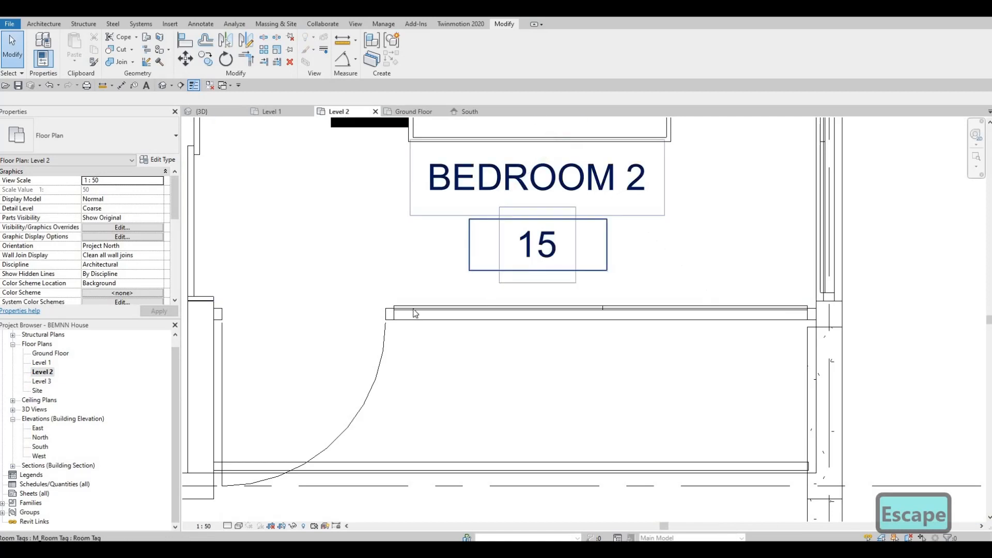
pyautogui.scroll(-5, 415, 313)
pyautogui.scroll(3, 338, 377)
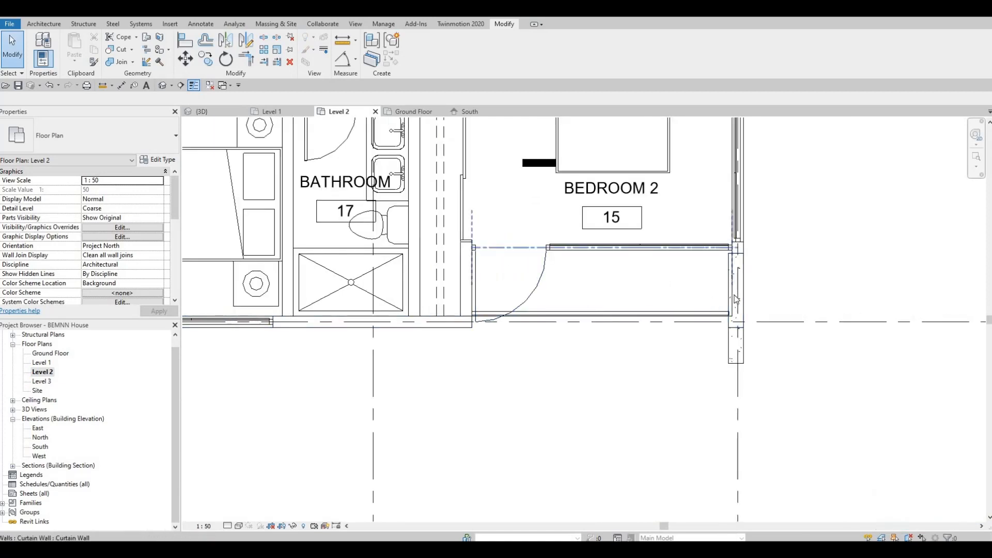
pyautogui.click(692, 275)
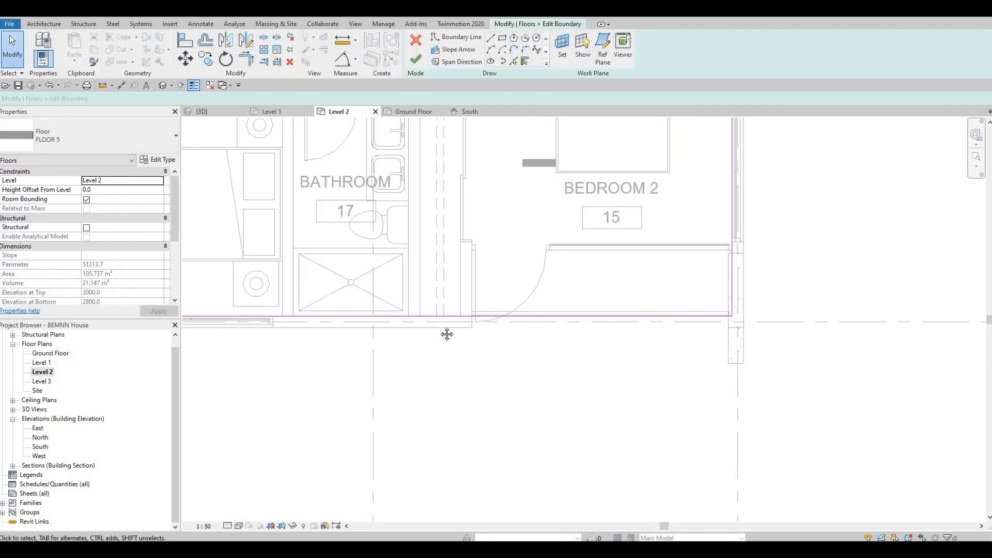
pyautogui.moveTo(355, 345); pyautogui.dragTo(531, 323, button='middle')
pyautogui.moveTo(247, 299); pyautogui.dragTo(317, 307, button='middle')
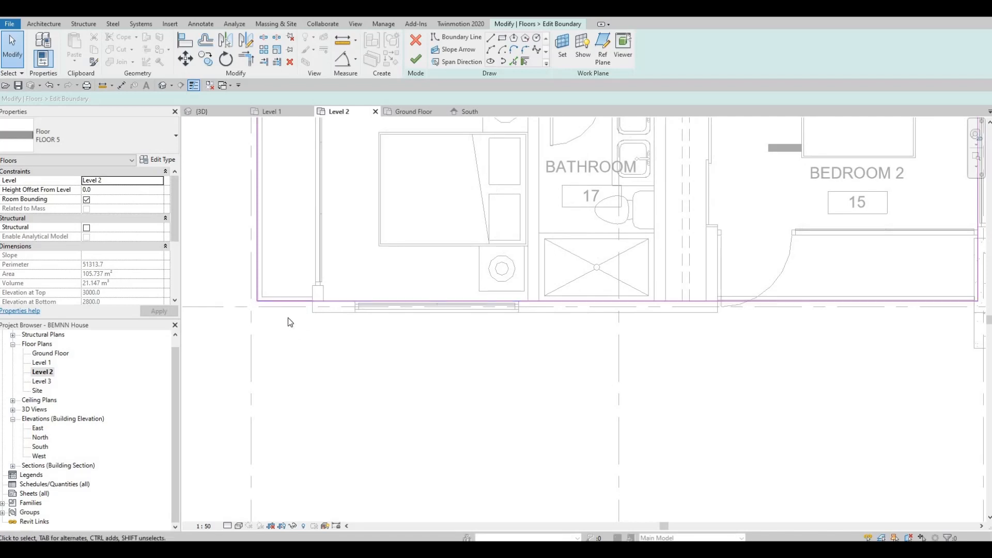
pyautogui.moveTo(700, 314); pyautogui.dragTo(599, 347, button='middle')
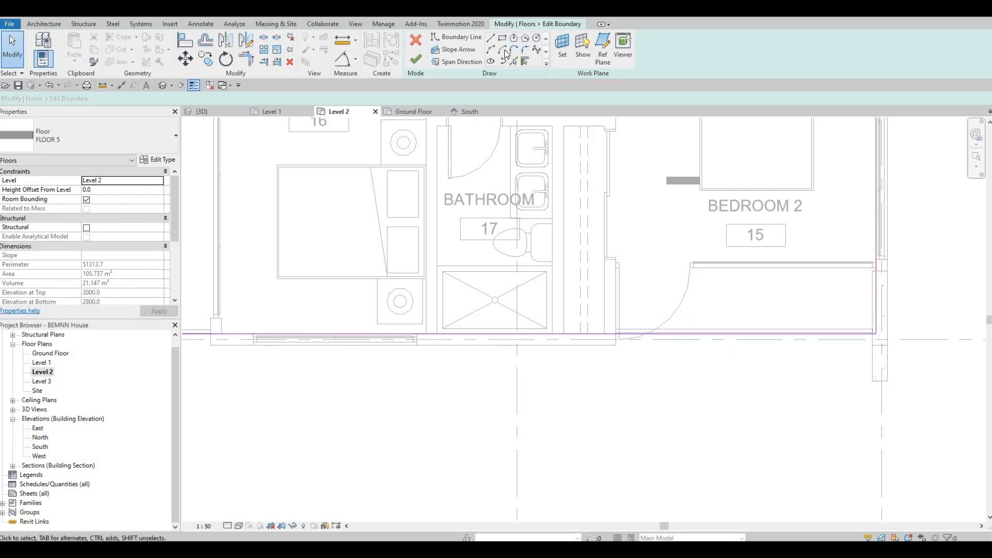
pyautogui.scroll(3, 611, 339)
pyautogui.click(620, 331)
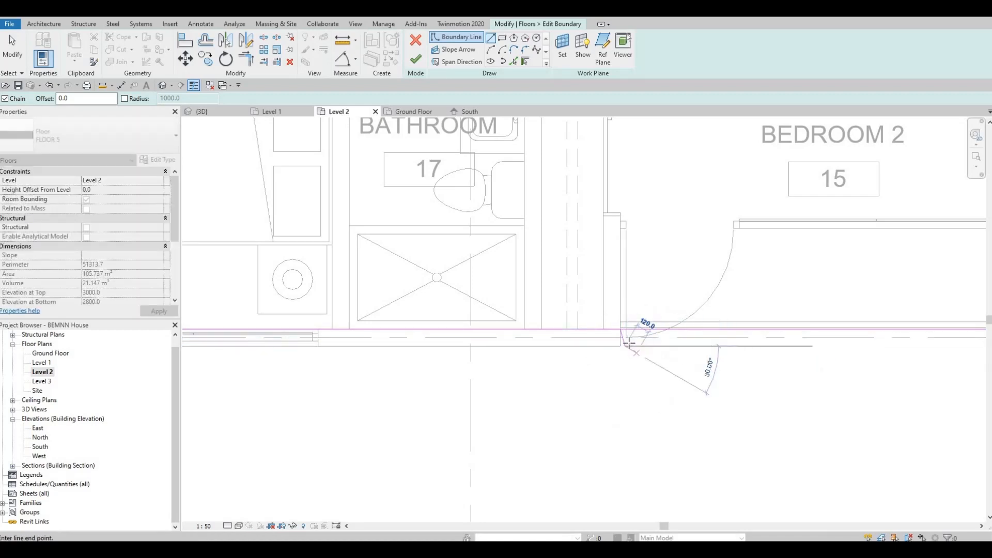
pyautogui.scroll(1, 637, 353)
pyautogui.press('Escape')
pyautogui.press('Escape')
pyautogui.click(619, 340)
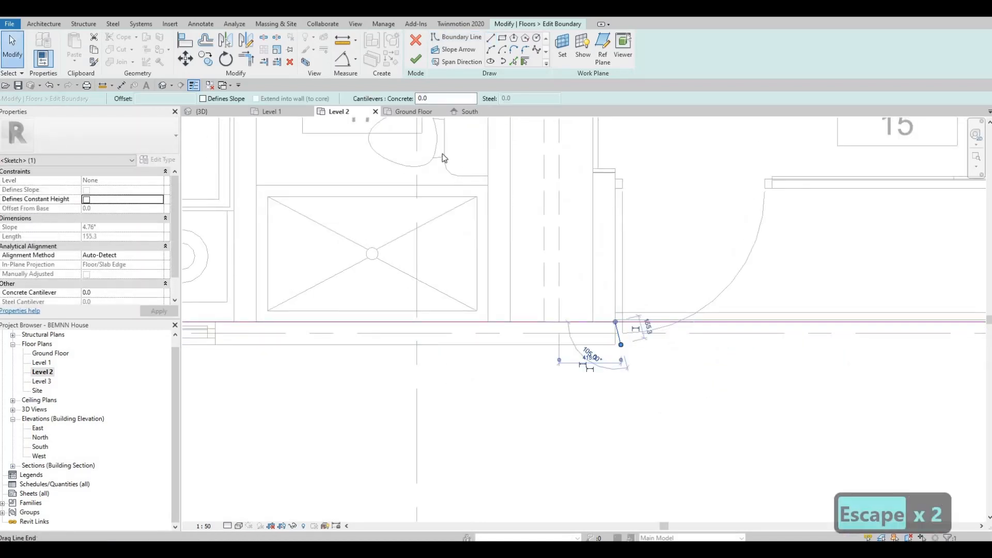
pyautogui.press('Delete')
# - Draw boundary lines from the wall corner beside Bedroom 2's balcony out to the wall's outer face and across to the slab's east side
pyautogui.click(489, 38)
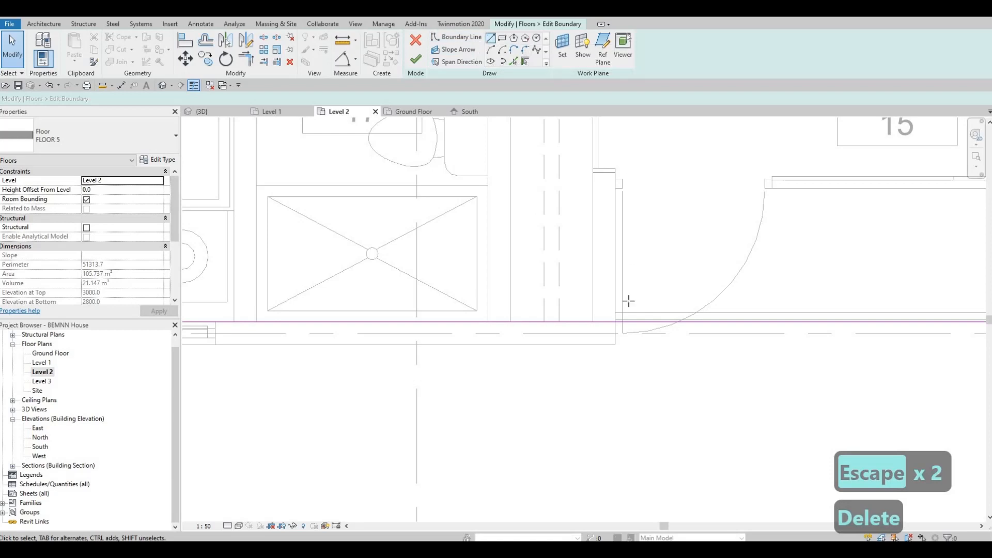
pyautogui.click(615, 322)
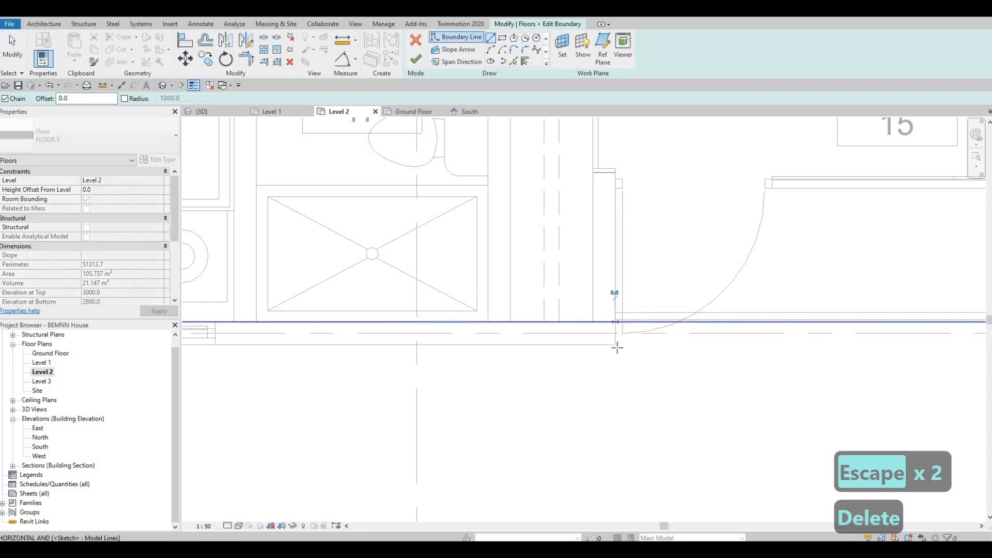
pyautogui.click(615, 344)
pyautogui.scroll(1, 838, 323)
pyautogui.scroll(-2, 831, 312)
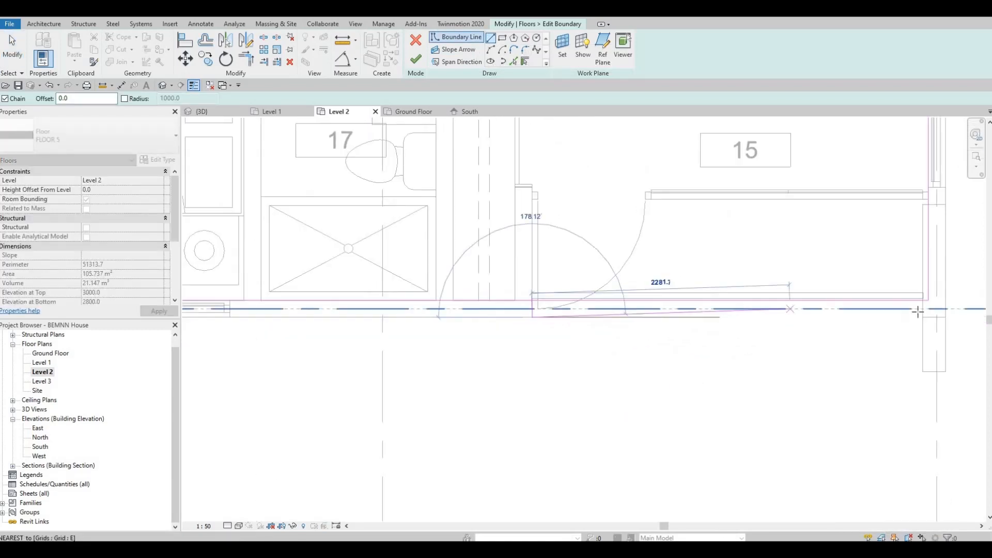
pyautogui.click(913, 316)
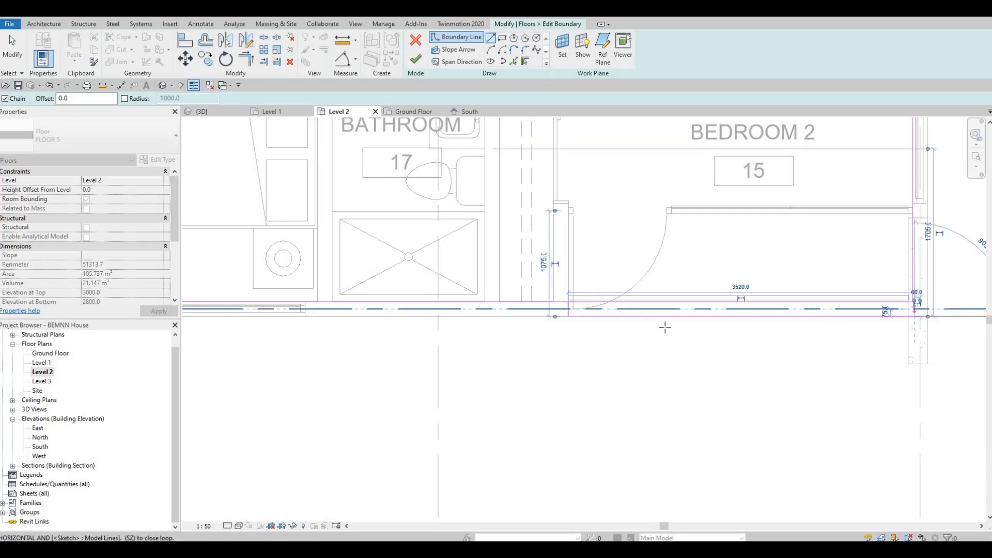
pyautogui.press('Escape')
pyautogui.scroll(-1, 694, 310)
pyautogui.moveTo(510, 293); pyautogui.dragTo(603, 291, button='middle')
pyautogui.scroll(2, 436, 312)
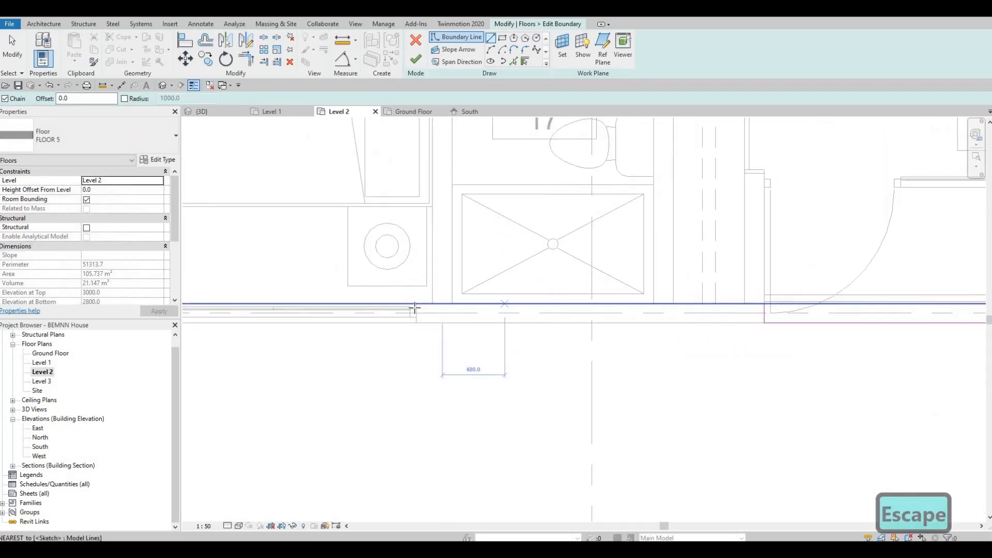
pyautogui.click(416, 312)
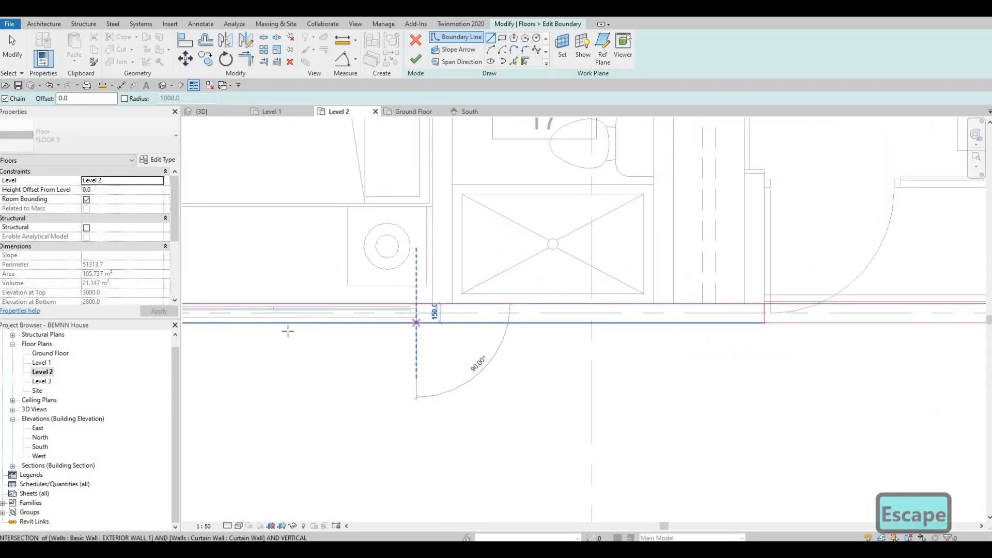
pyautogui.moveTo(357, 351); pyautogui.dragTo(739, 368, button='middle')
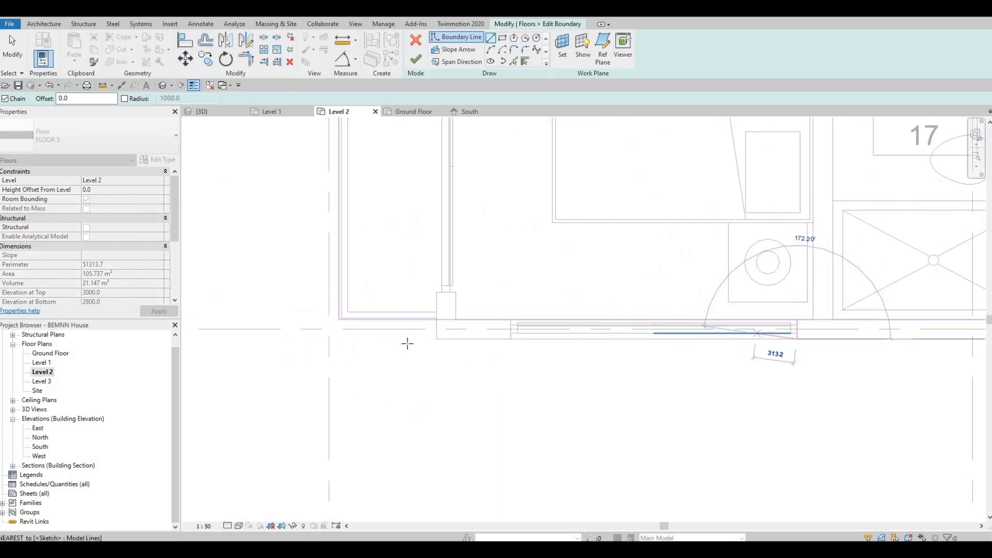
pyautogui.press('Escape')
pyautogui.press('Escape')
pyautogui.press('Escape')
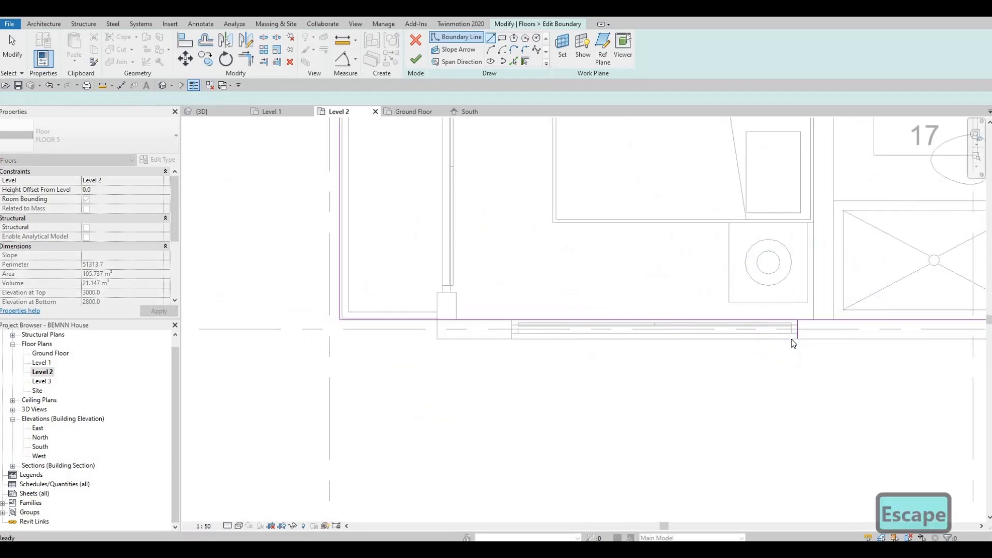
pyautogui.click(796, 335)
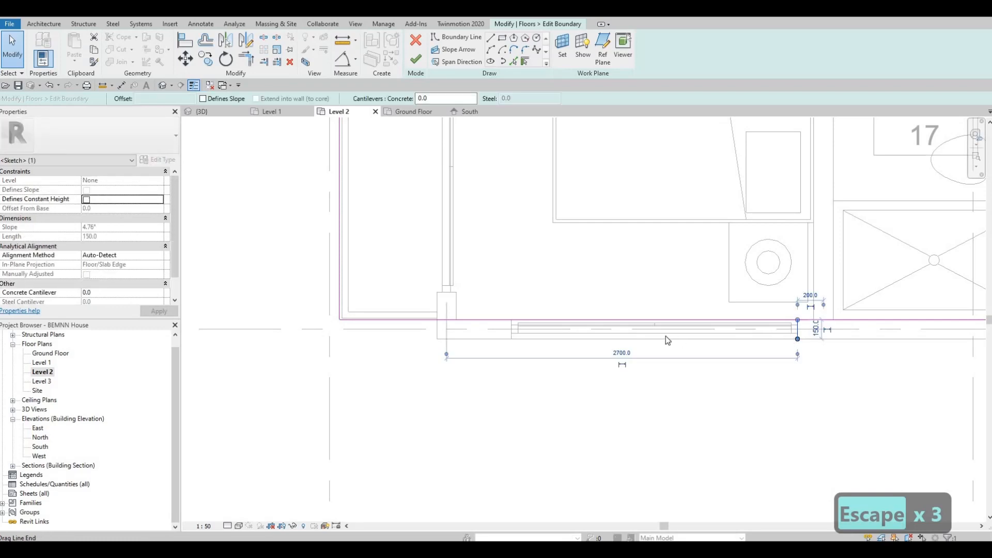
pyautogui.press('Delete')
# - Draw a 150 mm boundary line across the wall end at Bedroom 3's balcony and a short line from its outer end towards the slab's west side
pyautogui.moveTo(363, 170); pyautogui.dragTo(352, 166, button='middle')
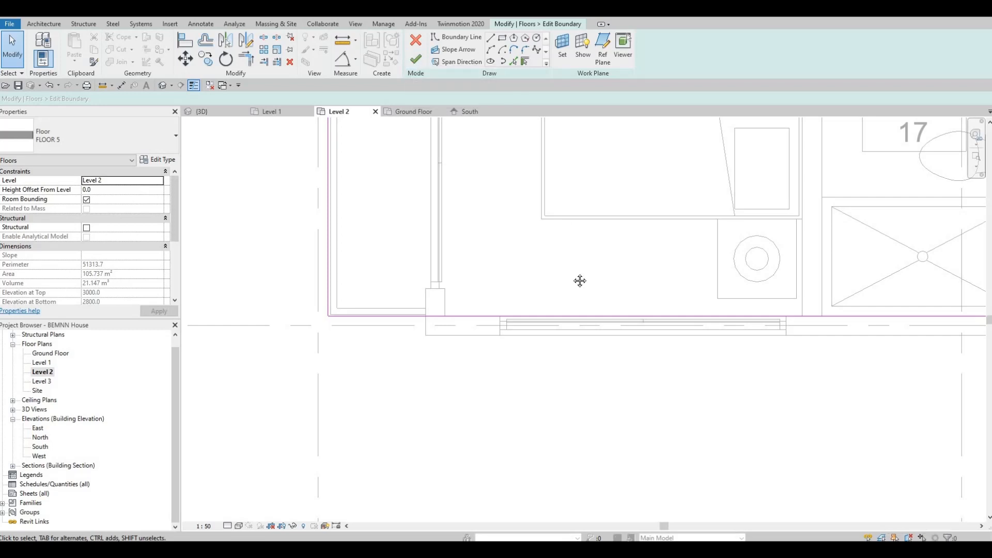
pyautogui.scroll(-4, 510, 277)
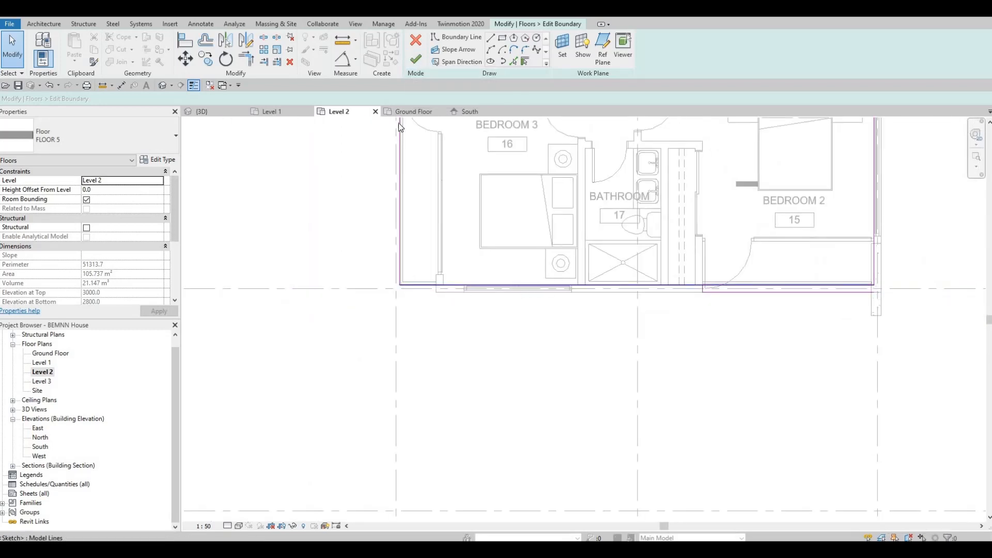
pyautogui.click(207, 113)
pyautogui.moveTo(743, 292)
pyautogui.keyDown('shift'); pyautogui.mouseDown(button='middle')
pyautogui.moveTo(522, 325)
pyautogui.moveTo(524, 405)
pyautogui.moveTo(566, 395)
pyautogui.moveTo(553, 407)
pyautogui.mouseUp(button='middle'); pyautogui.keyUp('shift')
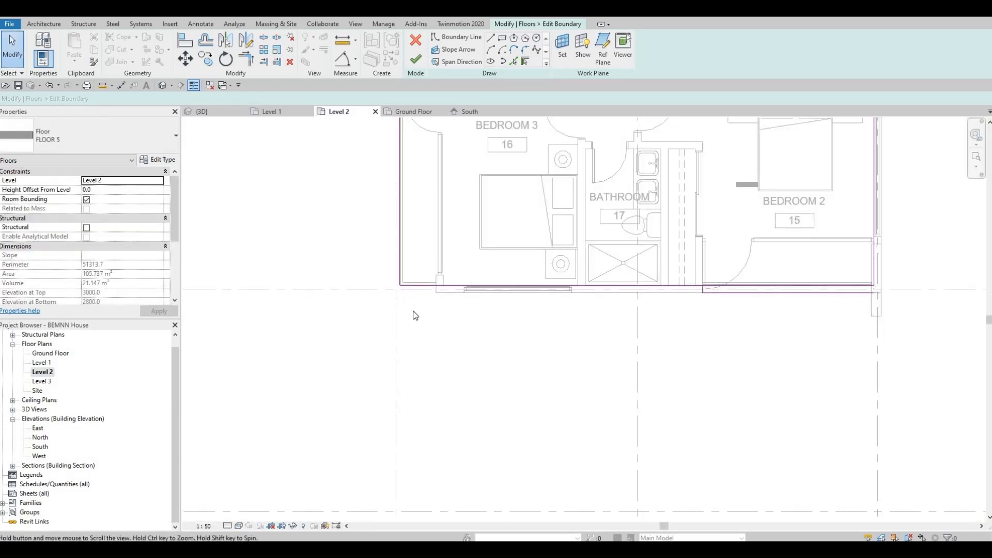
pyautogui.scroll(2, 444, 124)
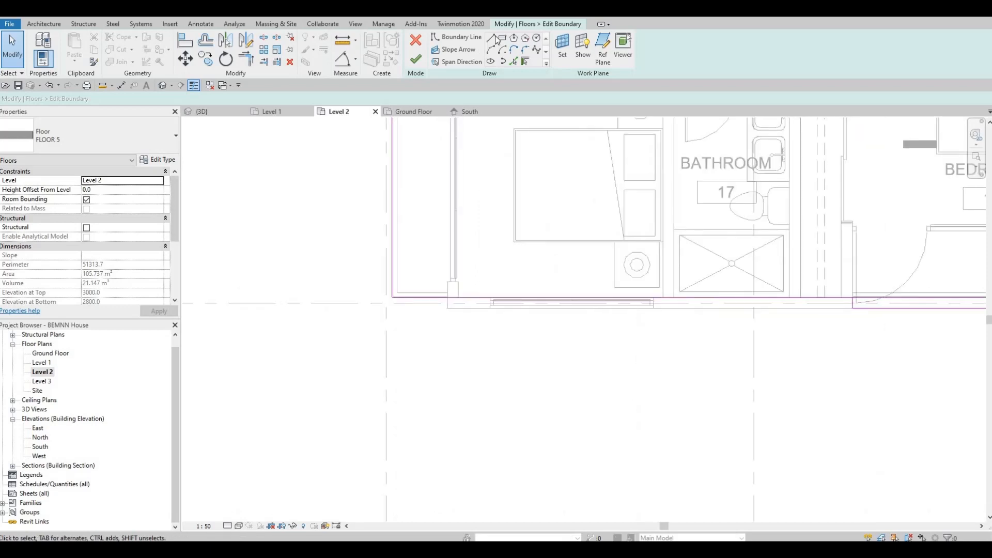
pyautogui.scroll(2, 449, 302)
pyautogui.click(454, 300)
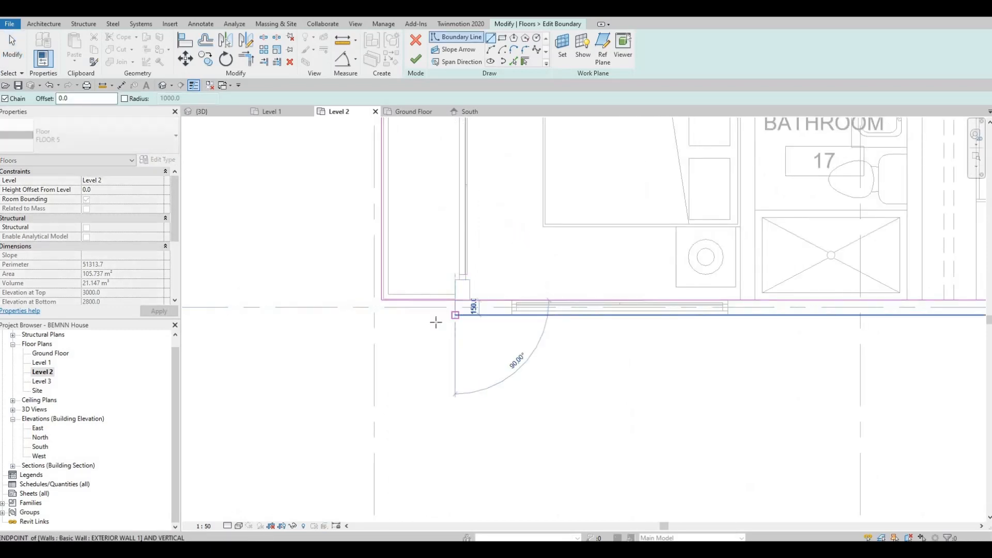
pyautogui.click(454, 316)
pyautogui.press('Escape')
pyautogui.click(455, 314)
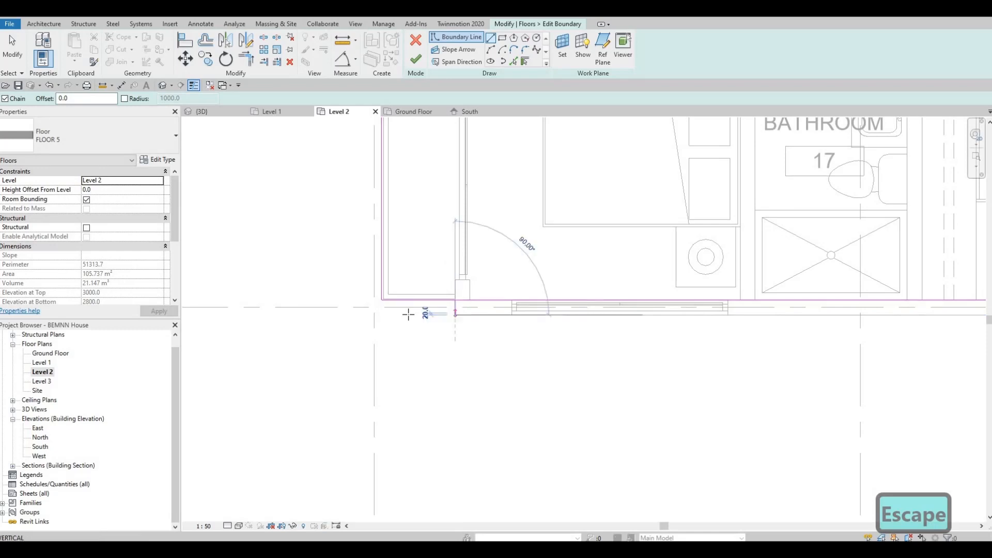
pyautogui.click(408, 315)
pyautogui.press('Escape')
pyautogui.press('Escape')
# - Trim the boundary at Bedroom 3's balcony, joining the short outer line to the west edge and the inner line to the wall-end line
pyautogui.press('t')
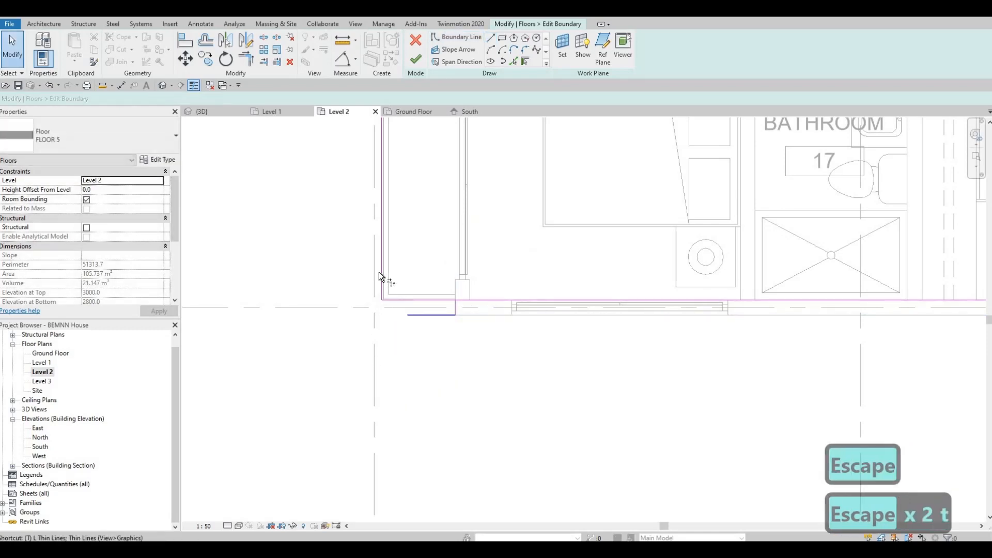
pyautogui.press('r')
pyautogui.click(381, 274)
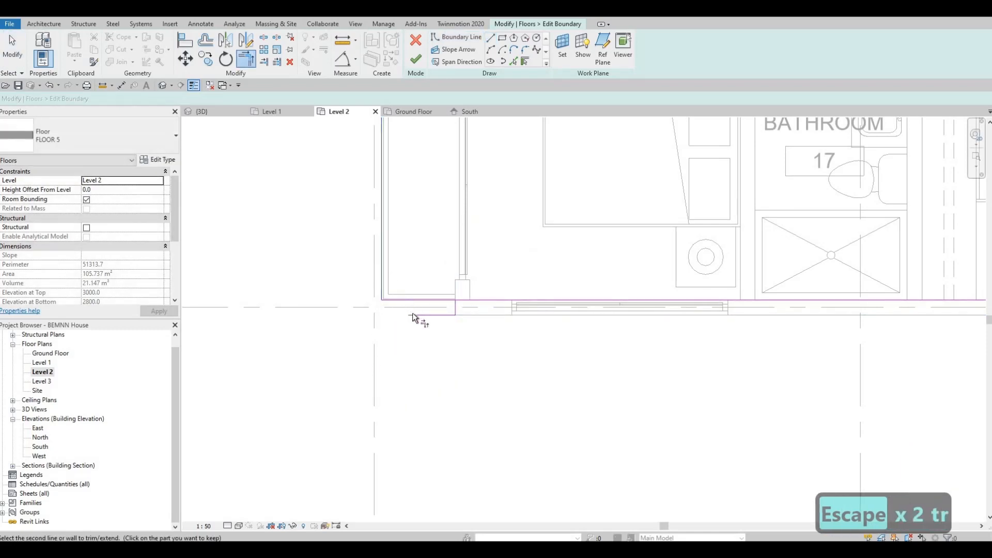
pyautogui.click(457, 311)
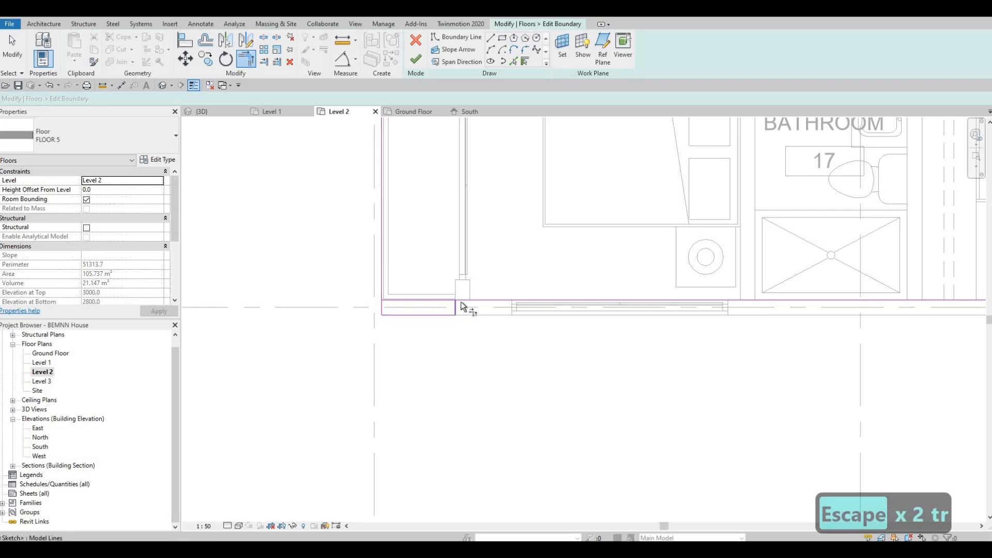
# - Trim the boundary at Bedroom 2's balcony, closing the step at the wall corner and joining the outer line to the east edge
pyautogui.moveTo(673, 334); pyautogui.dragTo(426, 335, button='middle')
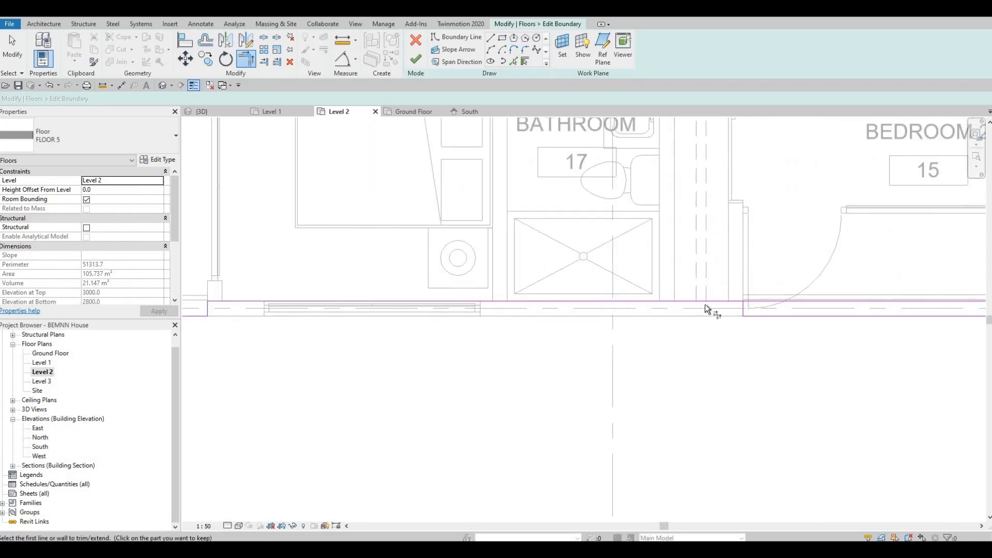
pyautogui.click(742, 303)
pyautogui.click(743, 310)
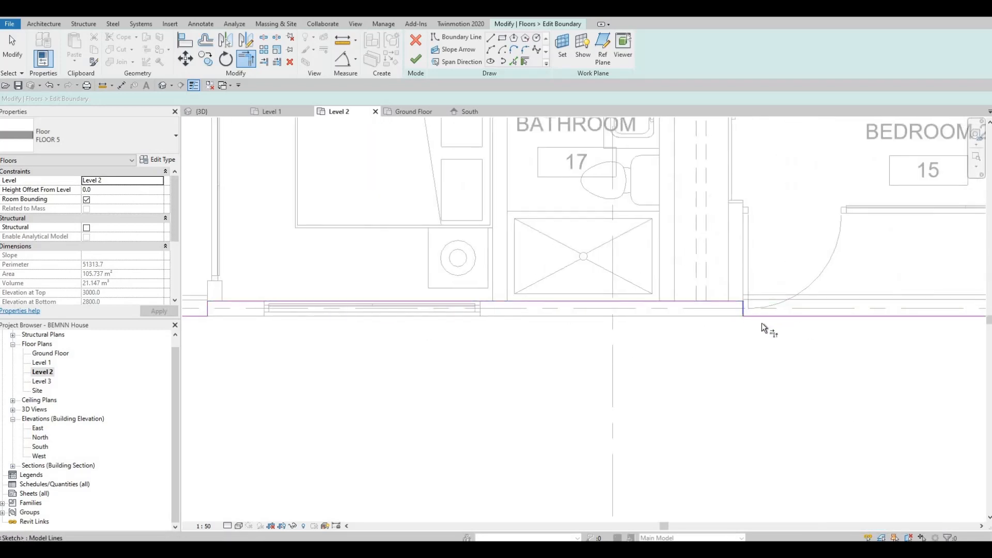
pyautogui.moveTo(826, 306); pyautogui.dragTo(632, 294, button='middle')
pyautogui.click(894, 268)
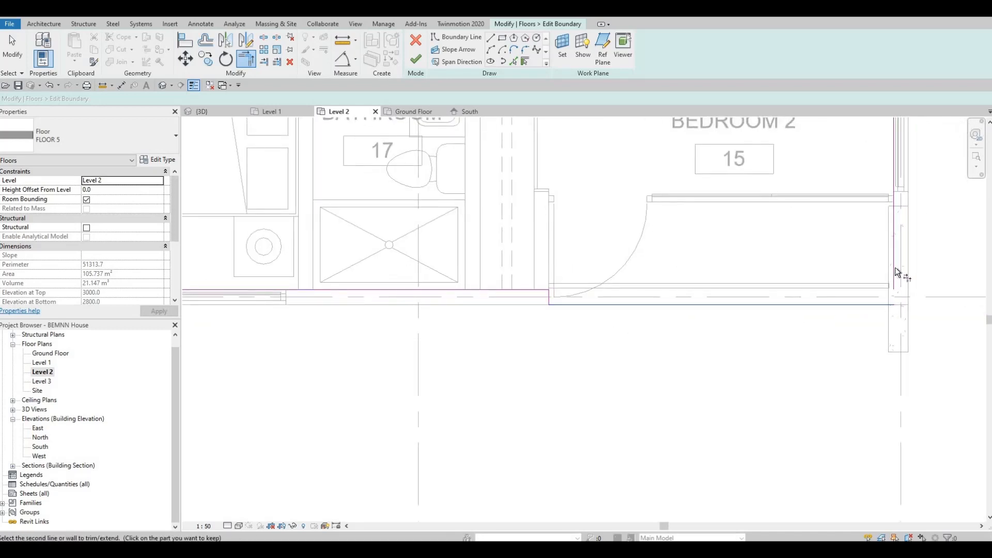
pyautogui.click(785, 305)
# - Finish the Level 2 floor boundary edit and inspect the balcony edges in the 3D view
pyautogui.press('Escape')
pyautogui.scroll(-2, 781, 302)
pyautogui.press('Escape')
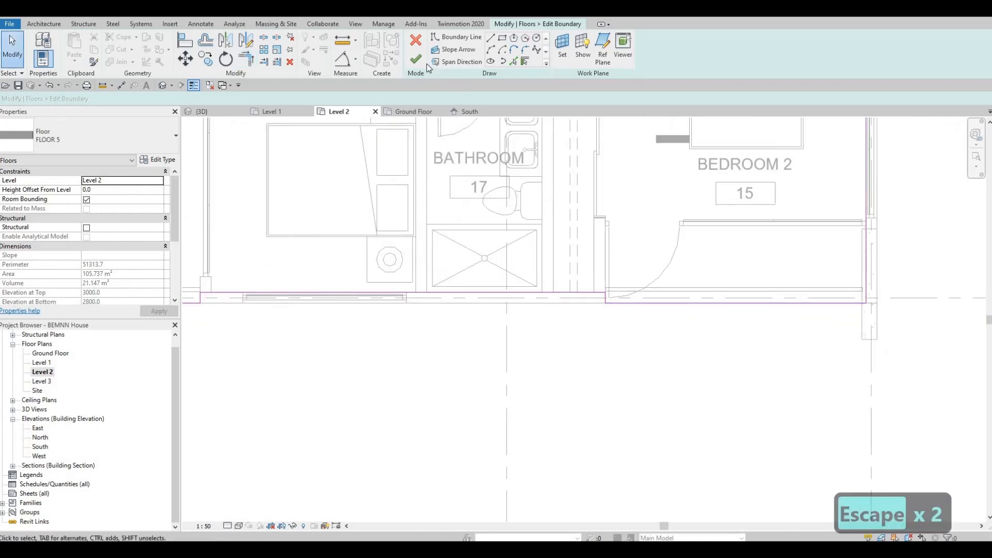
pyautogui.click(421, 65)
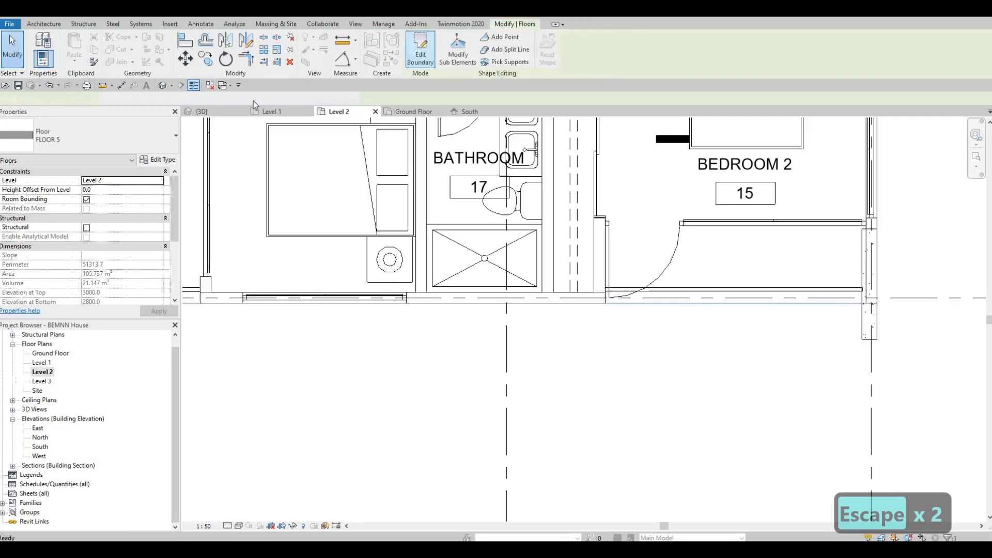
pyautogui.press('Escape')
pyautogui.press('Escape')
pyautogui.click(162, 86)
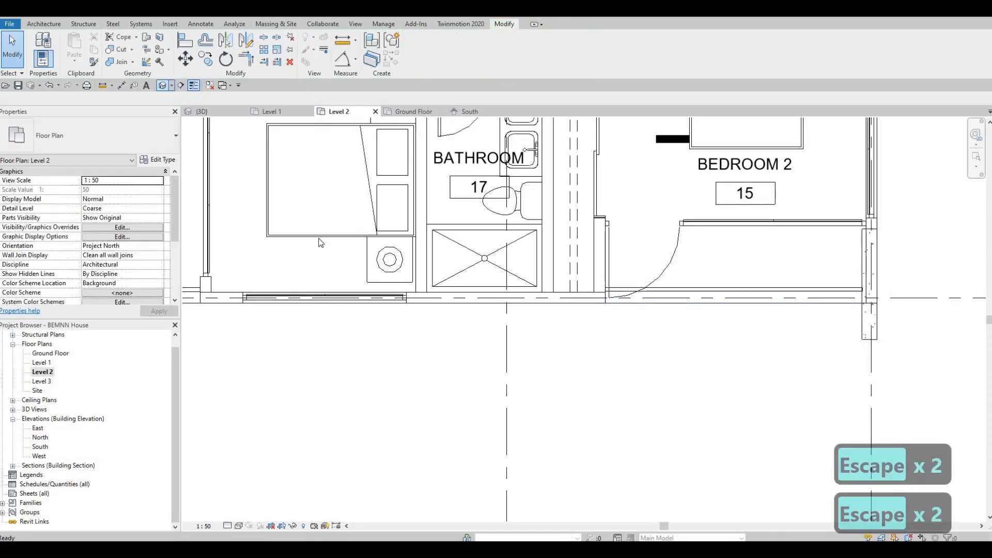
pyautogui.moveTo(491, 311); pyautogui.dragTo(461, 281, button='middle')
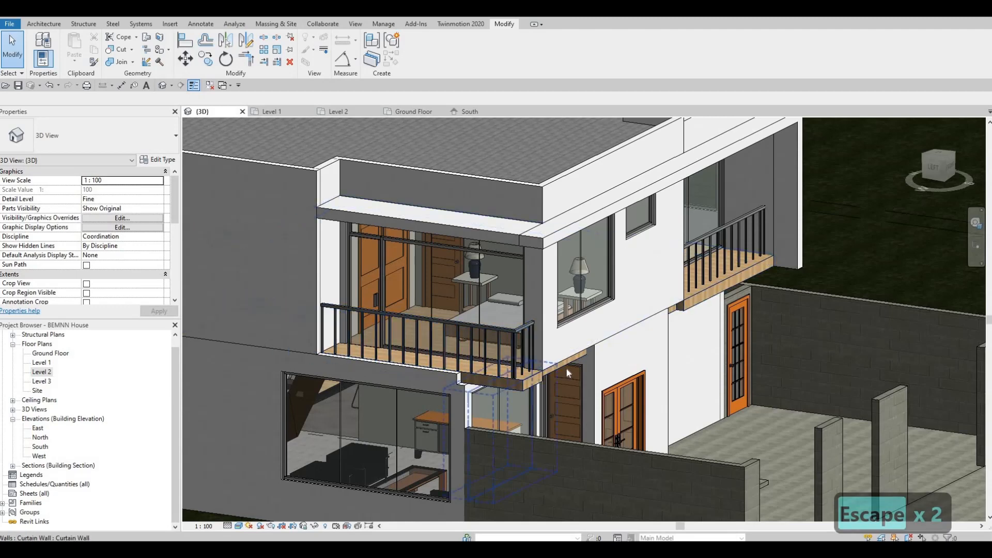
pyautogui.click(540, 263)
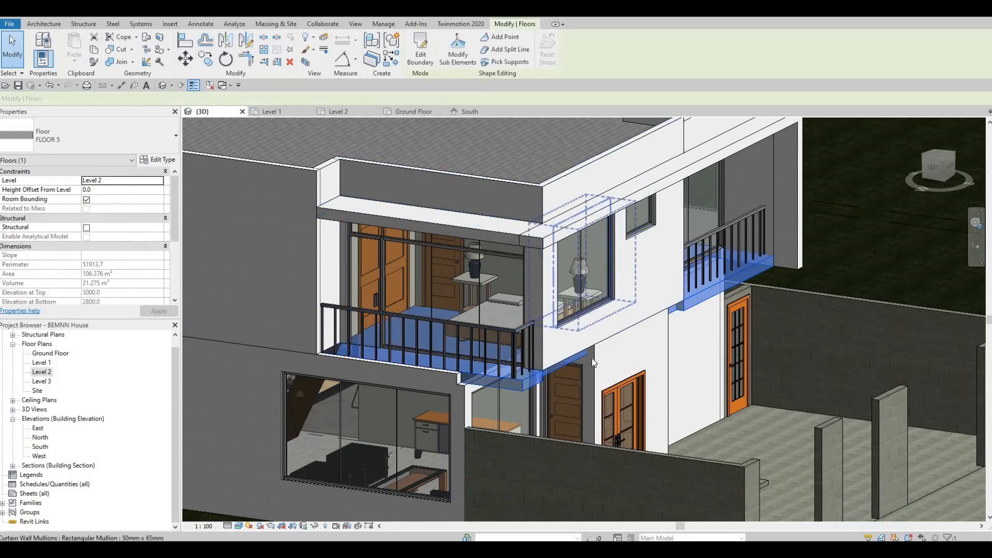
pyautogui.click(420, 57)
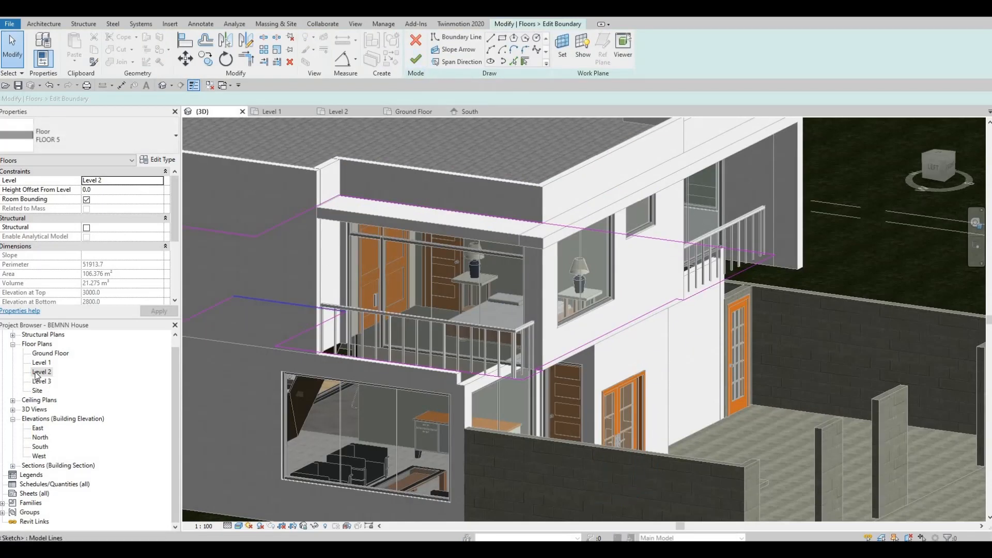
pyautogui.doubleClick(37, 372)
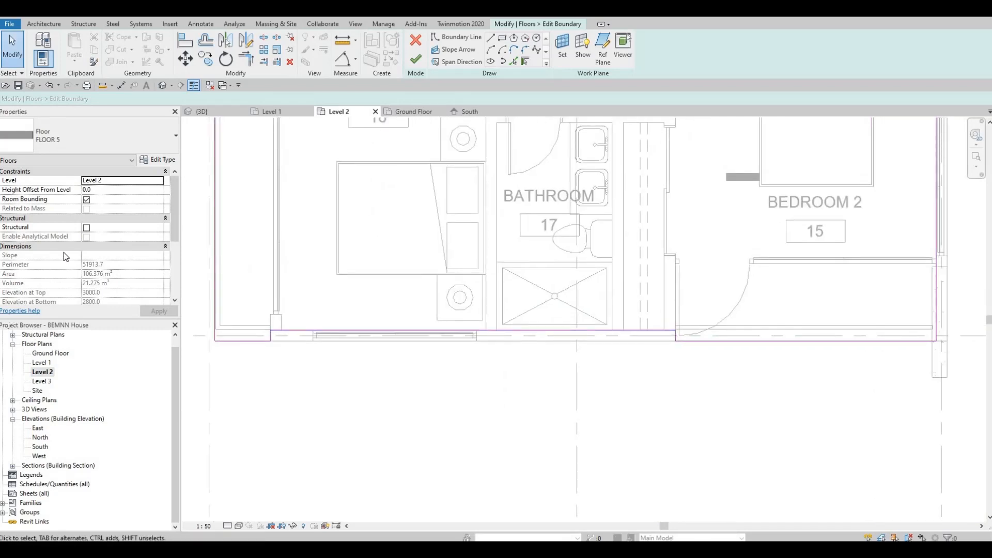
pyautogui.scroll(-3, 64, 250)
pyautogui.scroll(3, 63, 250)
pyautogui.click(416, 39)
pyautogui.press('Escape')
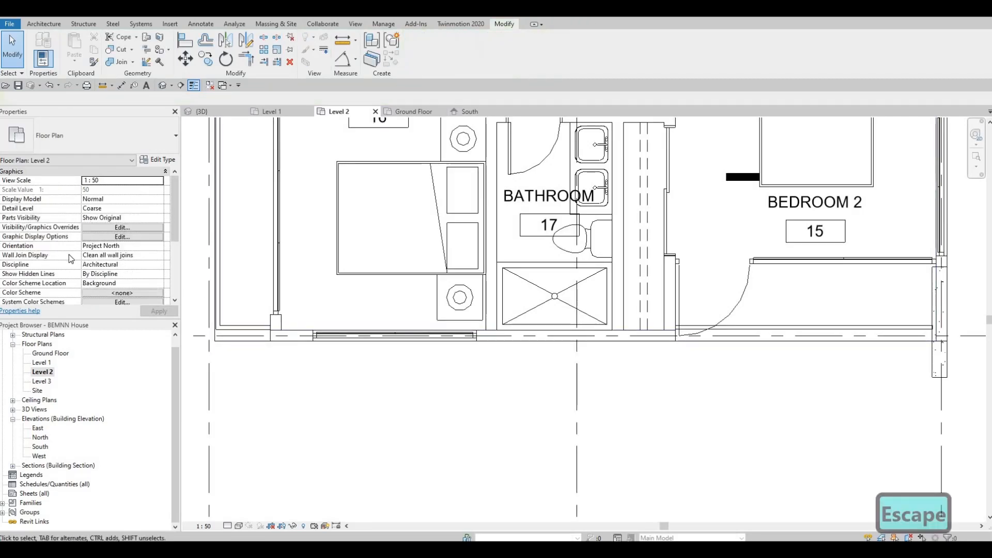
# - Set the Level 2 plan's underlay base level to Level 1
pyautogui.scroll(-4, 87, 241)
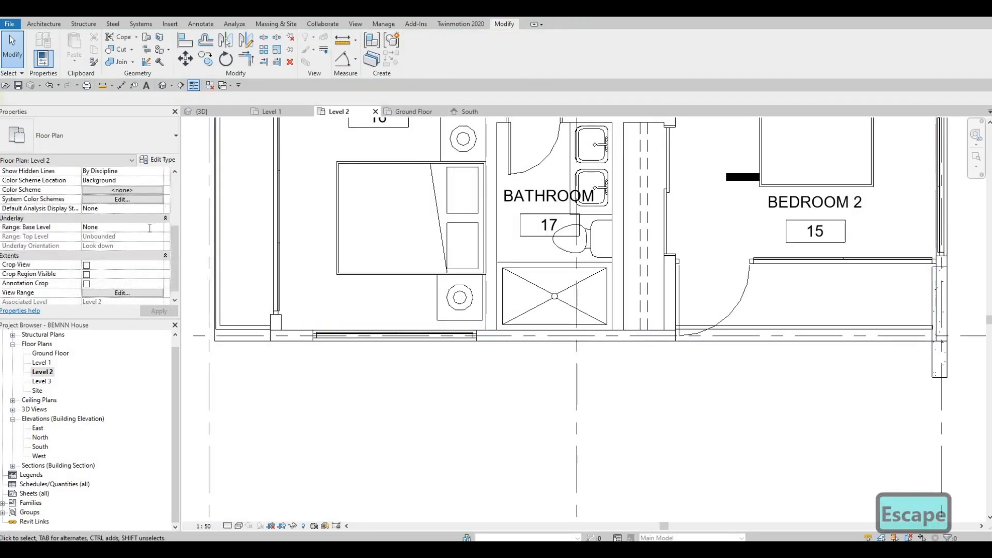
pyautogui.click(158, 228)
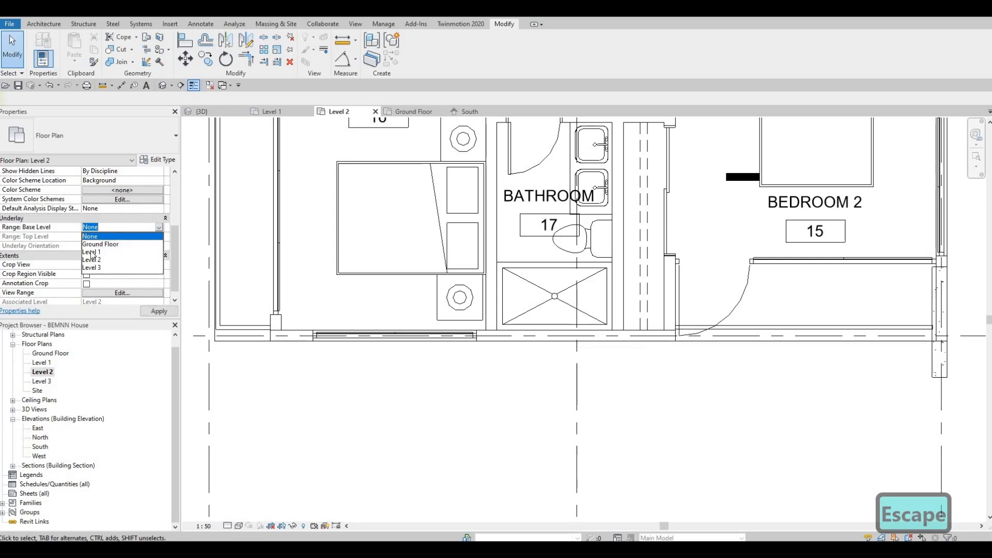
pyautogui.click(92, 252)
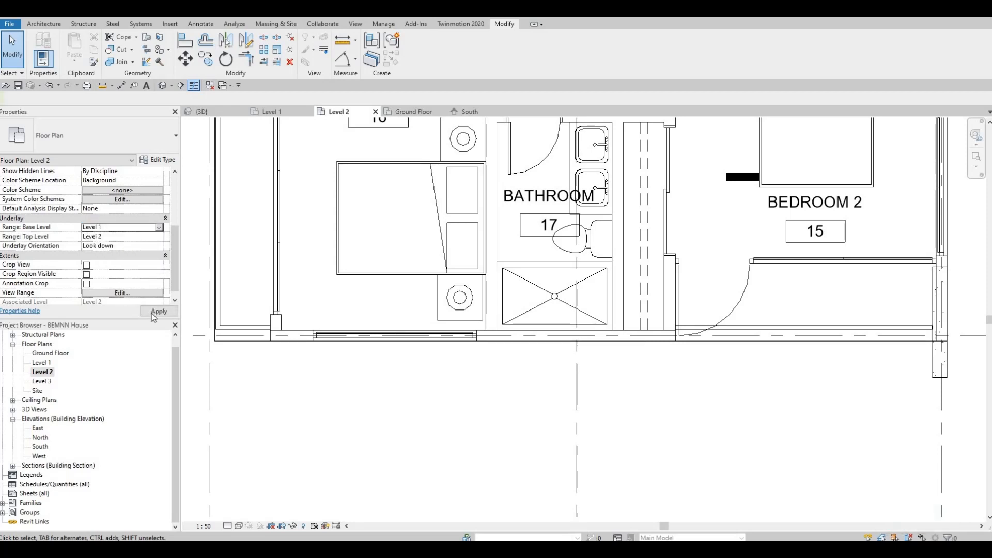
pyautogui.click(152, 313)
pyautogui.press('Escape')
pyautogui.press('Escape')
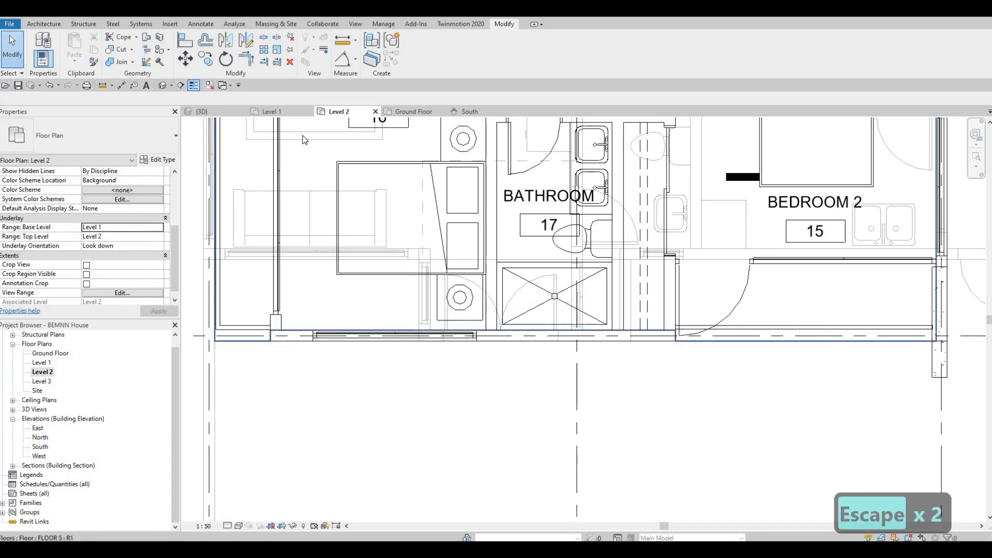
# - Edit the Level 2 floor boundary, aligning the short step at Bedroom 3's balcony with the outer face of the Level 1 wall beneath
pyautogui.click(803, 336)
pyautogui.click(420, 52)
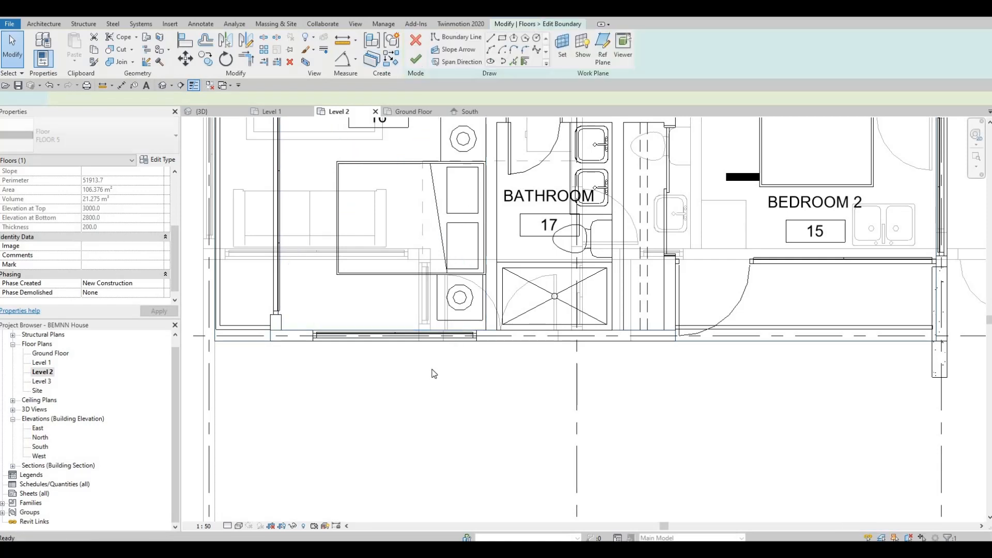
pyautogui.scroll(2, 443, 338)
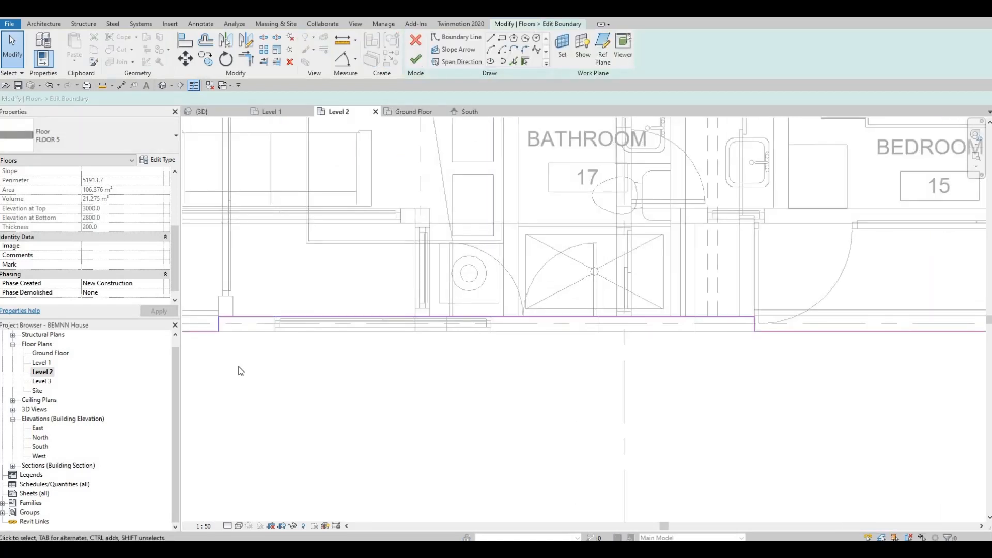
pyautogui.press('a')
pyautogui.press('l')
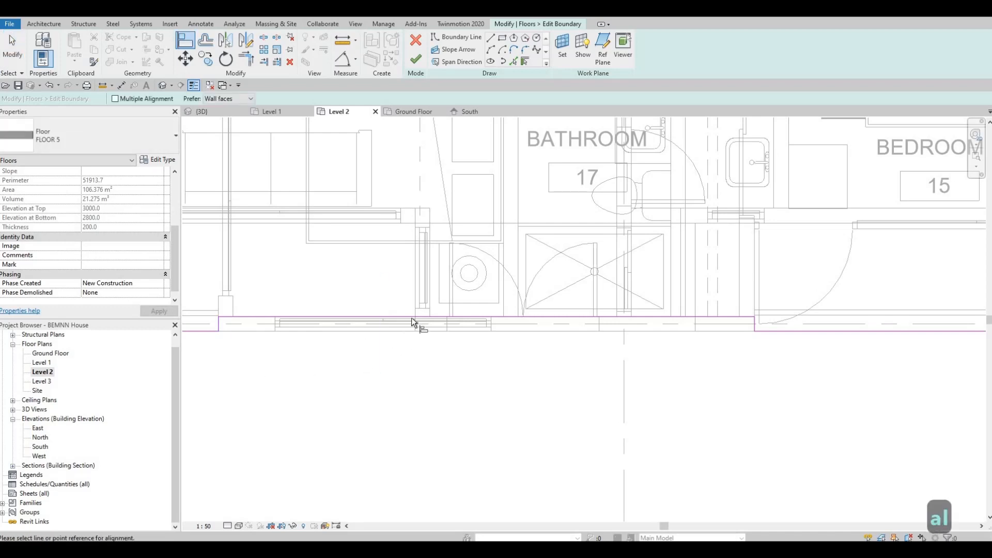
pyautogui.scroll(1, 411, 317)
pyautogui.click(415, 297)
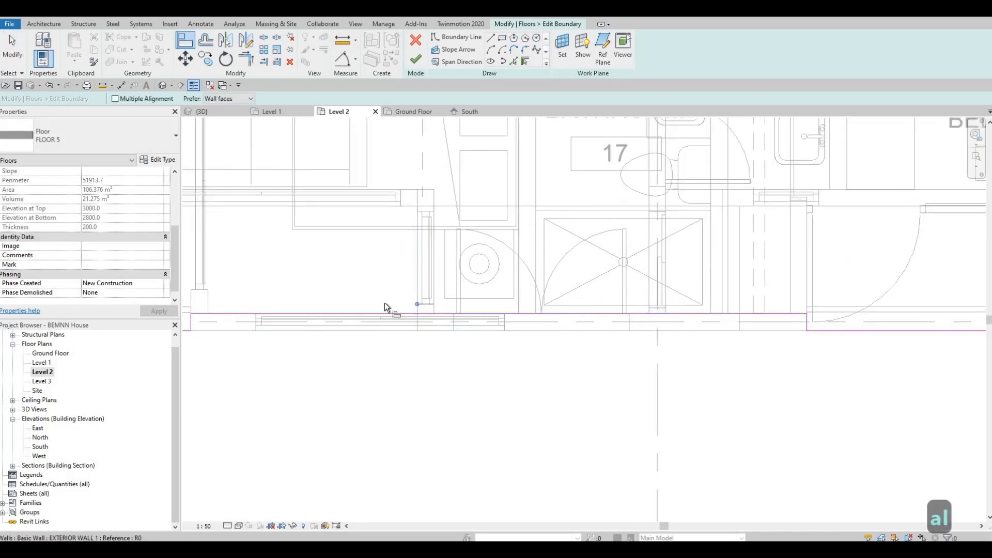
pyautogui.click(194, 321)
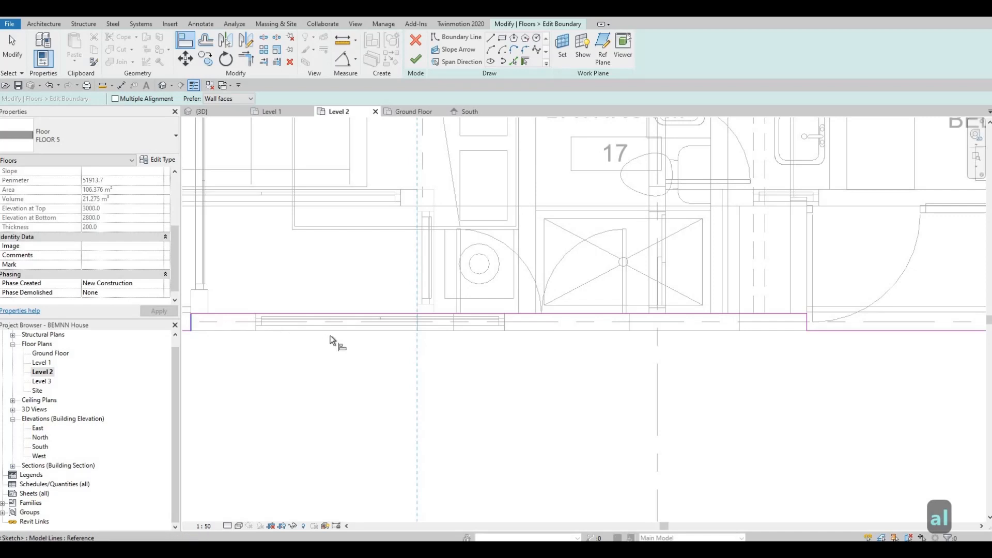
pyautogui.press('Escape')
pyautogui.press('Escape')
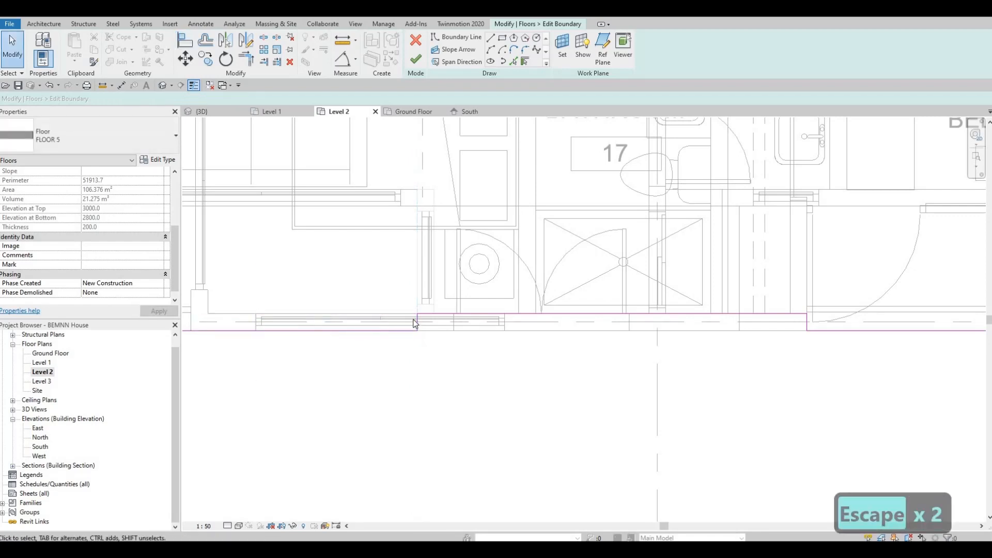
# - Finish the floor boundary edit and inspect the lower wall corner beside the front balcony in the 3D view
pyautogui.scroll(1, 367, 267)
pyautogui.scroll(1, 354, 162)
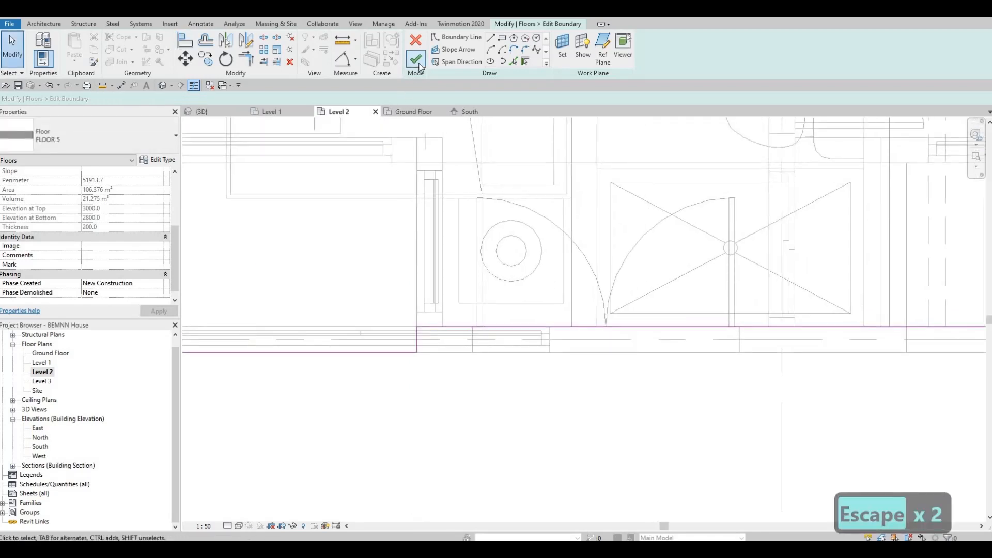
pyautogui.click(417, 62)
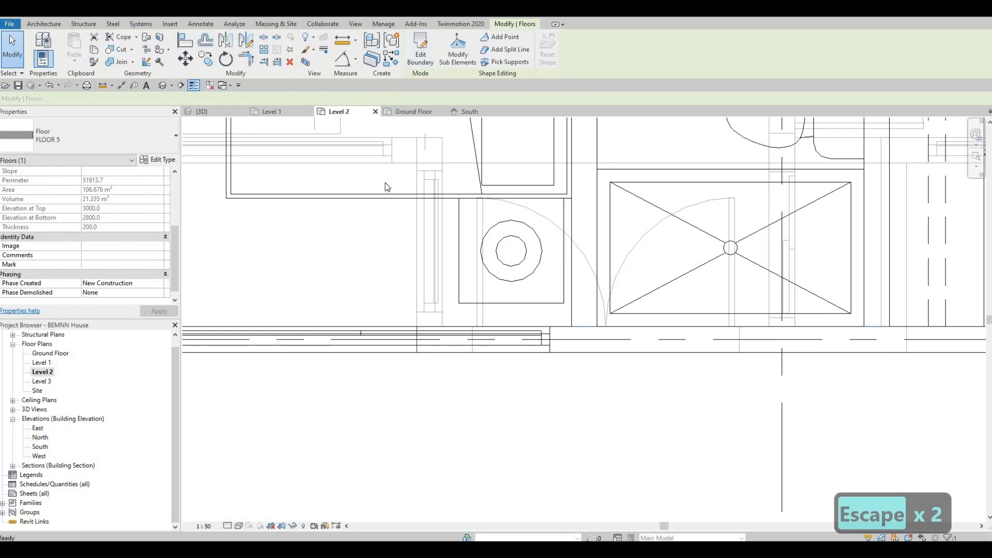
pyautogui.scroll(-3, 374, 231)
pyautogui.press('Escape')
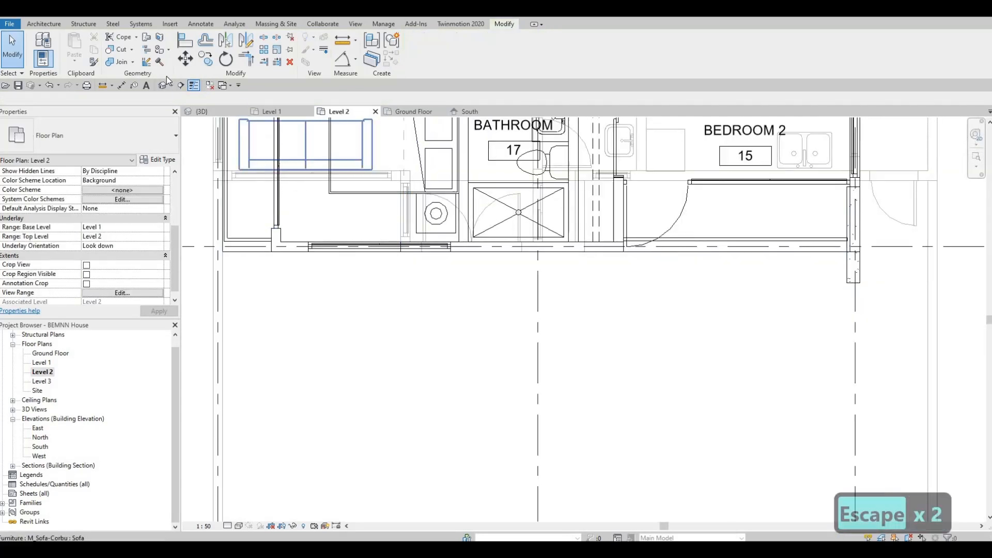
pyautogui.click(166, 86)
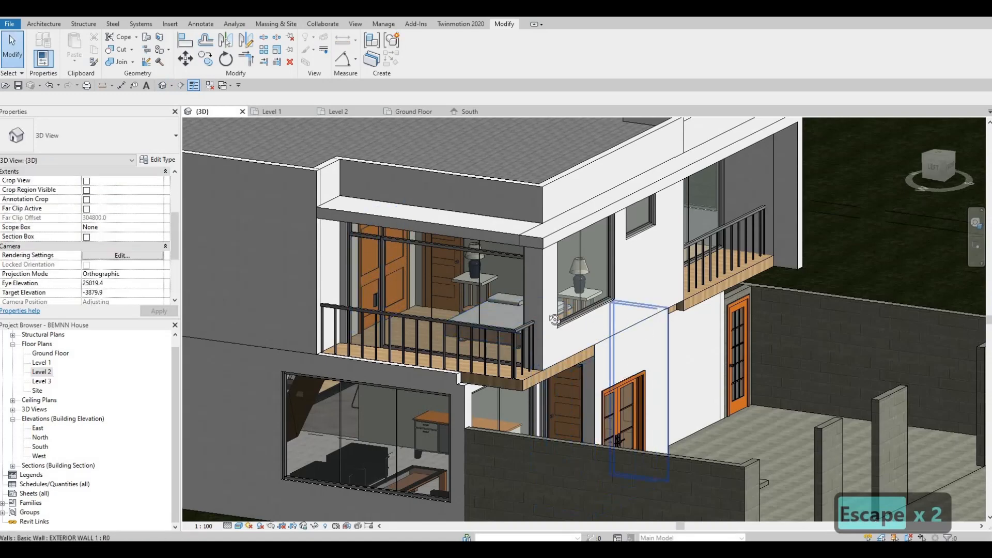
pyautogui.keyDown('shift'); pyautogui.moveTo(665, 321); pyautogui.dragTo(599, 265, button='middle'); pyautogui.keyUp('shift')
pyautogui.scroll(4, 599, 265)
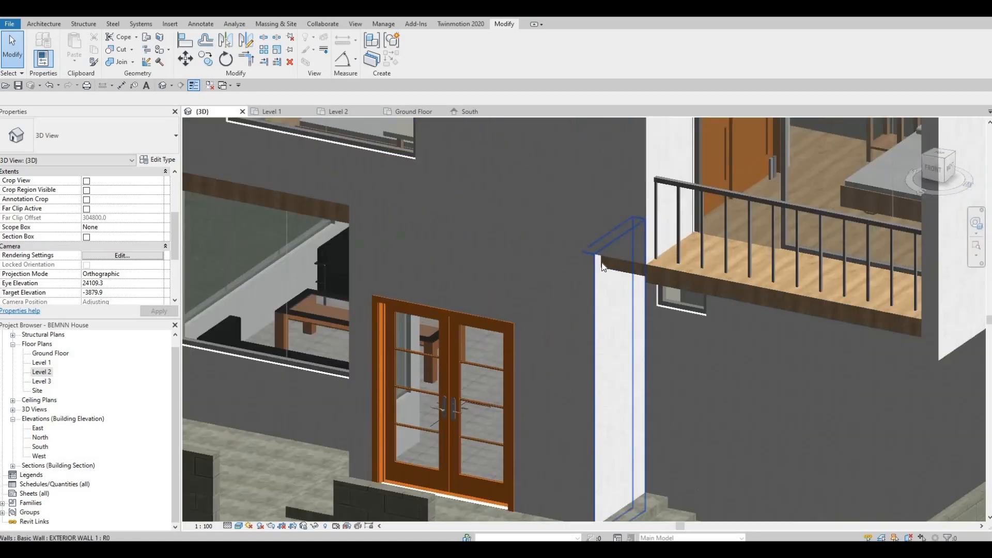
# - Edit the Level 2 floor boundary again, aligning the step at Bedroom 2's balcony with the Level 1 wall face, and finish the sketch
pyautogui.click(633, 274)
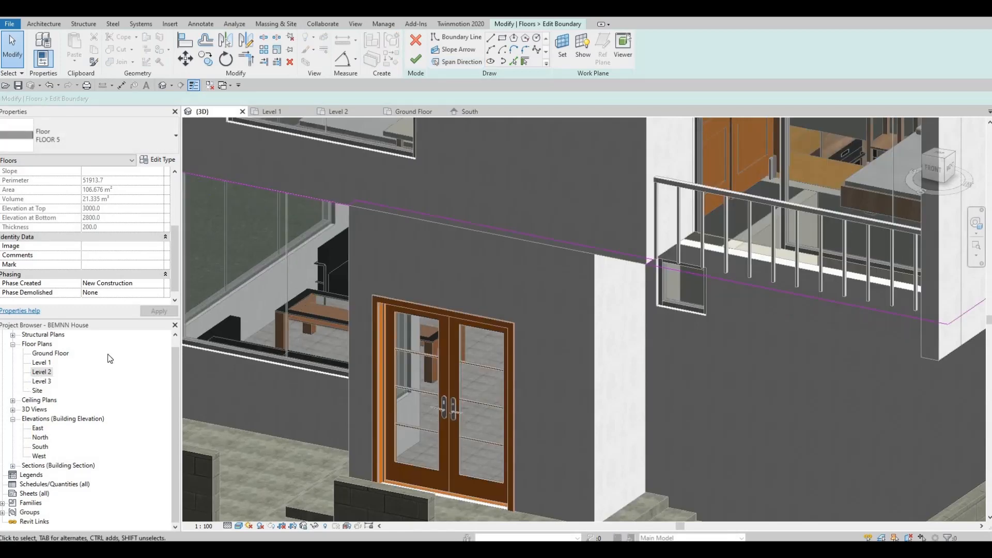
pyautogui.doubleClick(42, 372)
pyautogui.moveTo(637, 251); pyautogui.dragTo(557, 277, button='middle')
pyautogui.scroll(1, 542, 279)
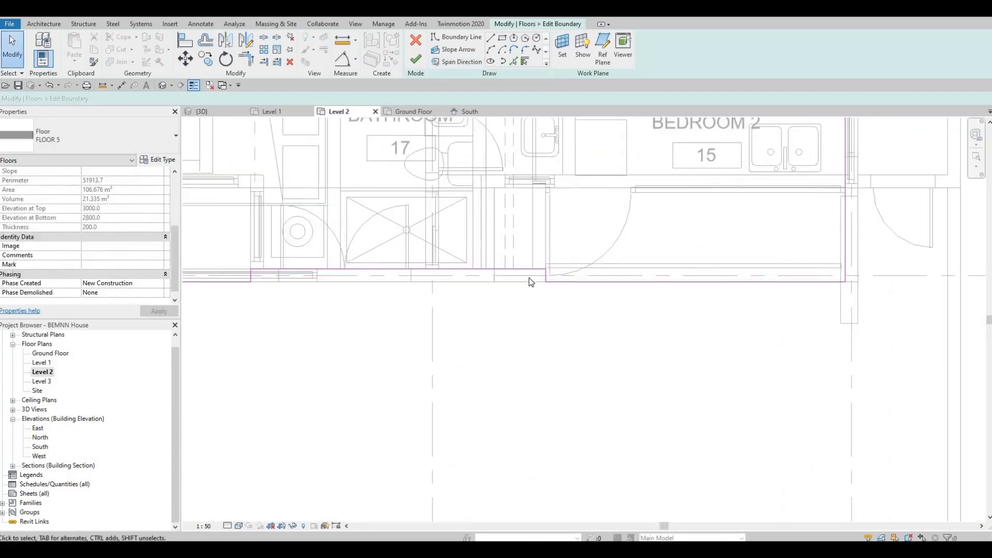
pyautogui.scroll(1, 531, 282)
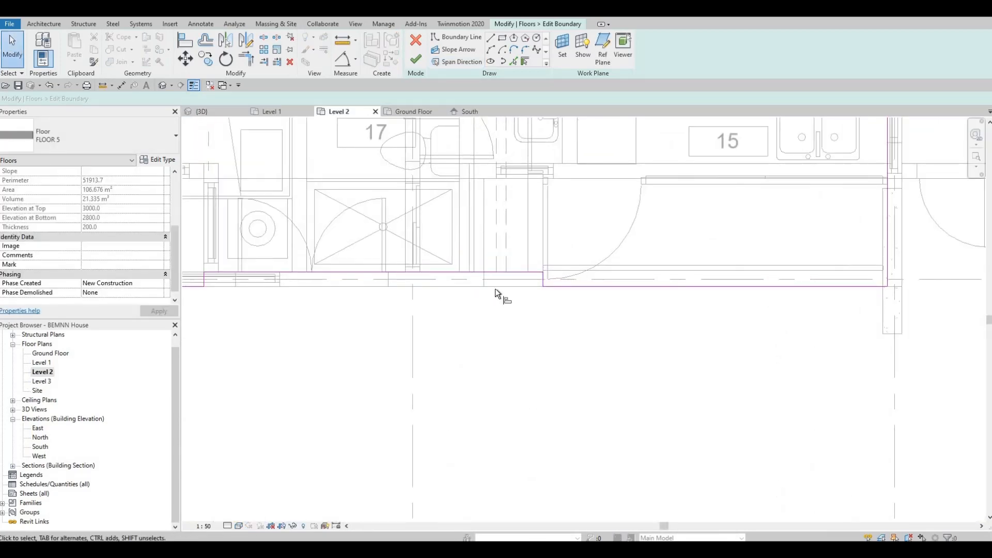
pyautogui.press('a')
pyautogui.press('l')
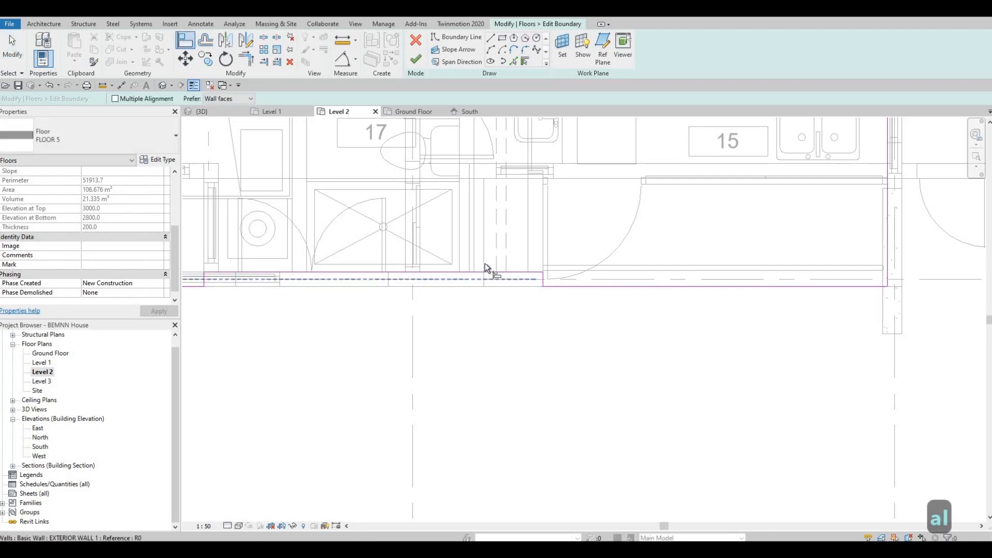
pyautogui.click(484, 263)
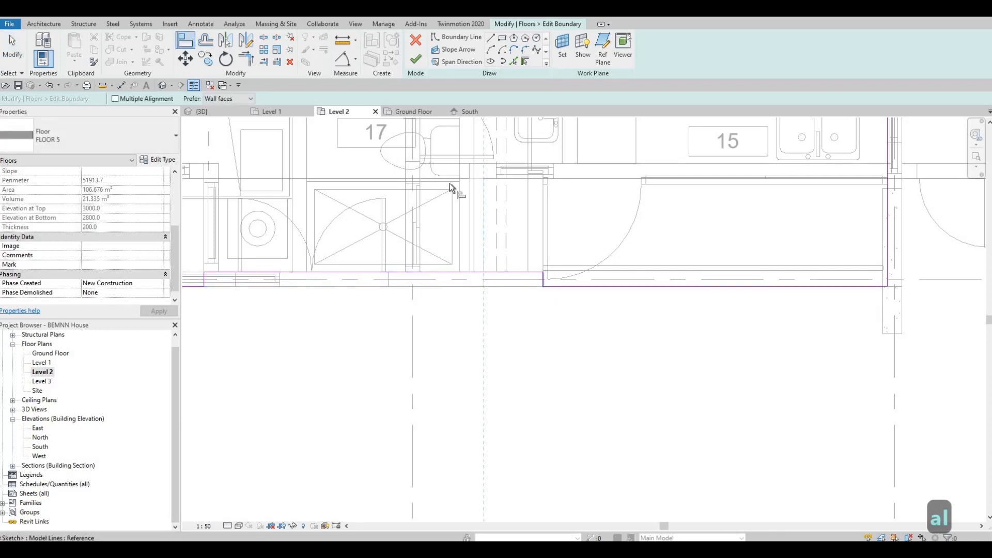
pyautogui.click(417, 61)
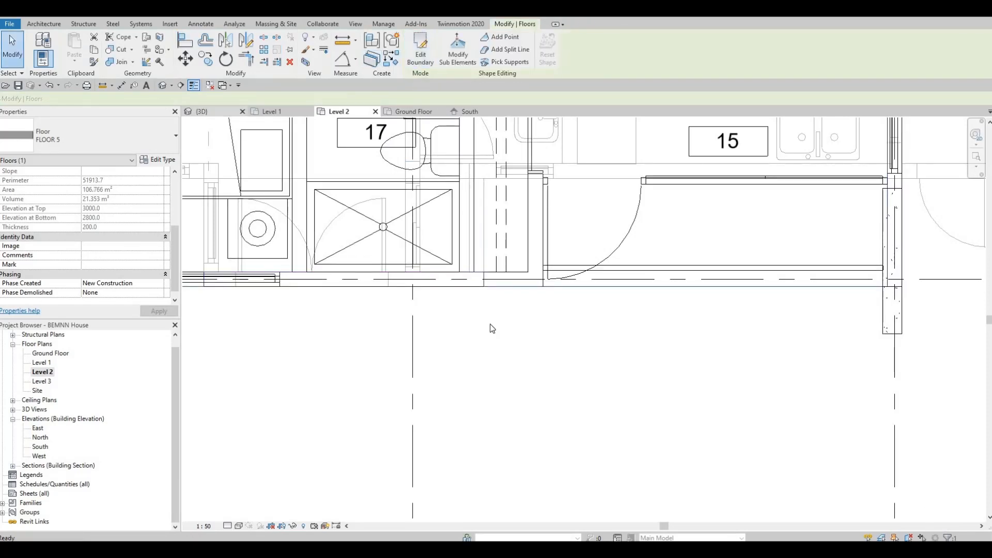
# - Examine the front facade in the 3D view, checking both balcony floor edges against the lower walls and the canopy model above
pyautogui.hotkey('ctrl', 'Tab')
pyautogui.press('Escape')
pyautogui.press('Escape')
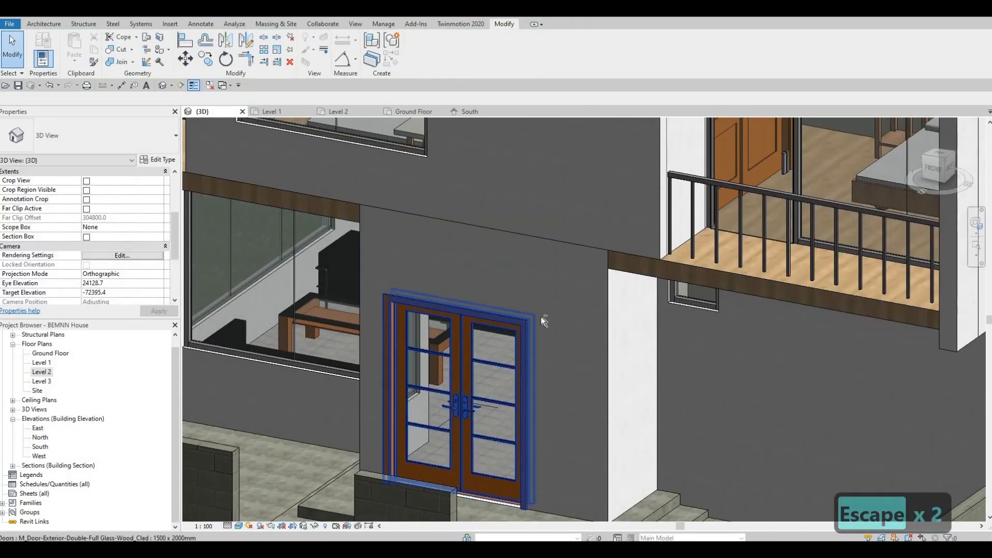
pyautogui.scroll(-2, 542, 317)
pyautogui.keyDown('shift'); pyautogui.moveTo(594, 326); pyautogui.dragTo(481, 350, button='middle'); pyautogui.keyUp('shift')
pyautogui.moveTo(599, 335); pyautogui.dragTo(509, 351, button='middle')
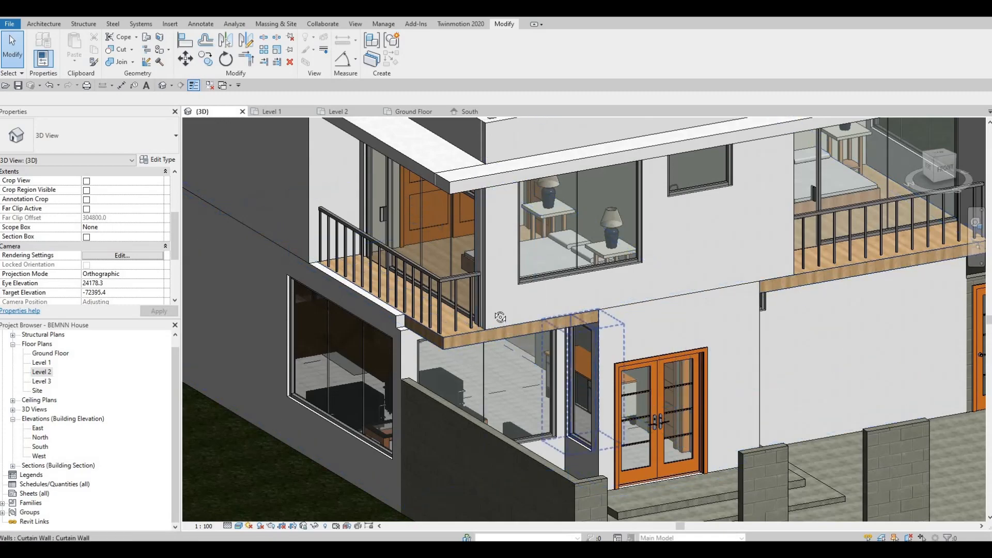
pyautogui.keyDown('shift'); pyautogui.moveTo(500, 317); pyautogui.dragTo(423, 349, button='middle'); pyautogui.keyUp('shift')
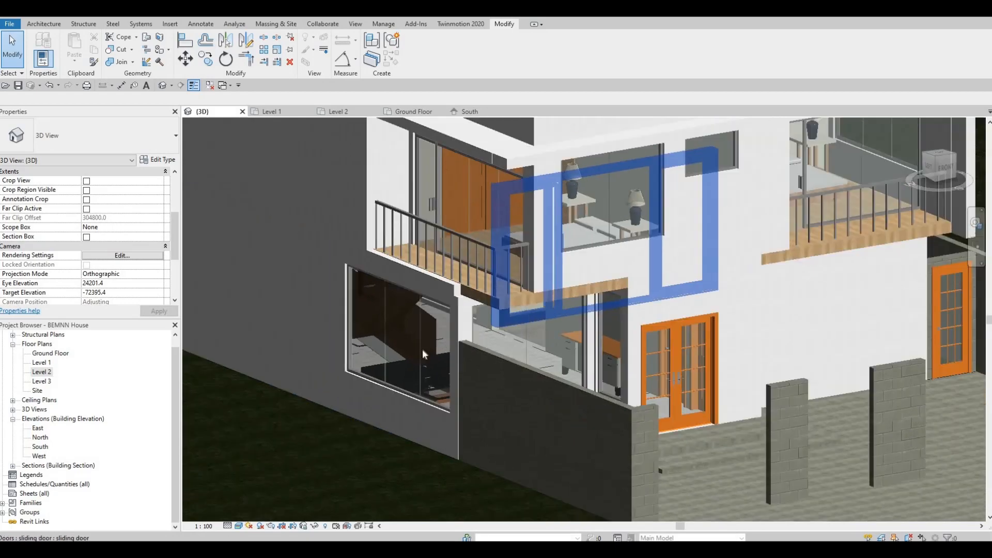
pyautogui.moveTo(742, 276); pyautogui.dragTo(630, 308, button='middle')
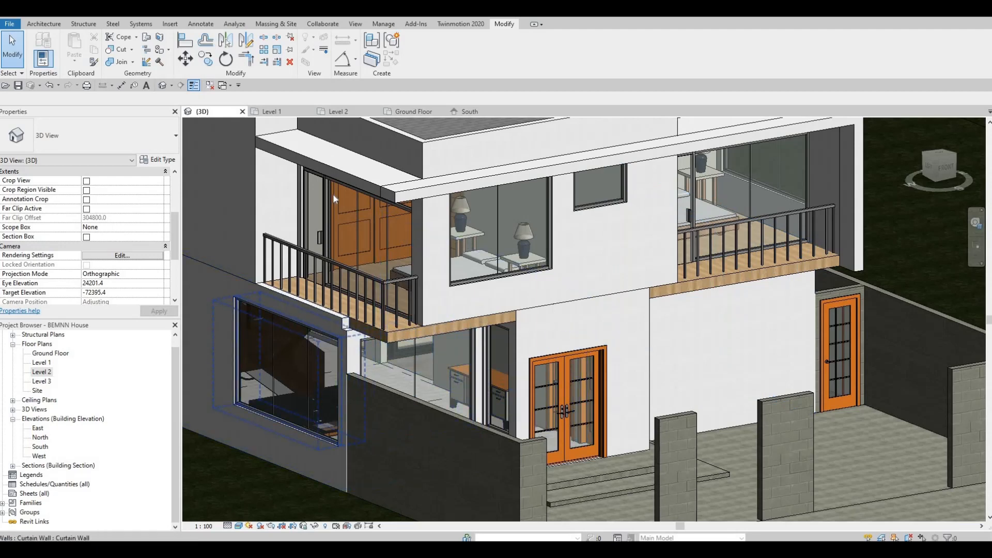
pyautogui.scroll(-3, 356, 263)
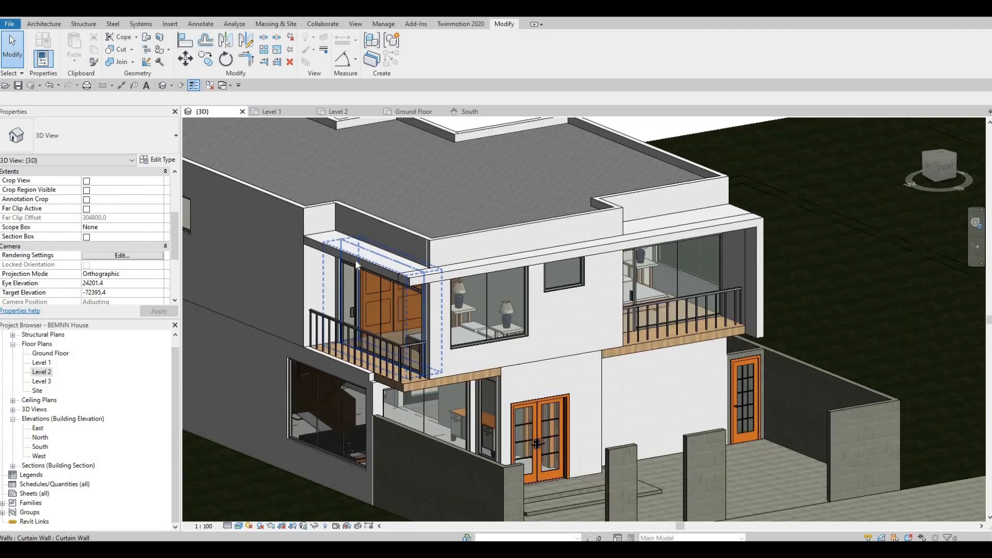
pyautogui.click(356, 263)
pyautogui.scroll(3, 369, 271)
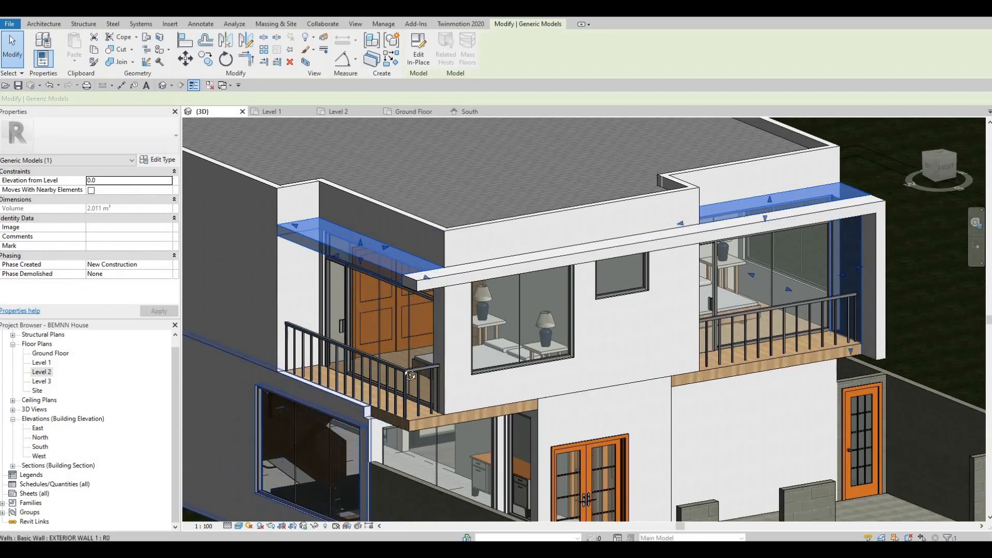
pyautogui.moveTo(411, 375)
pyautogui.keyDown('shift'); pyautogui.mouseDown(button='middle')
pyautogui.moveTo(422, 336)
pyautogui.moveTo(402, 361)
pyautogui.mouseUp(button='middle'); pyautogui.keyUp('shift')
pyautogui.keyDown('shift'); pyautogui.moveTo(353, 279); pyautogui.dragTo(356, 336, button='middle'); pyautogui.keyUp('shift')
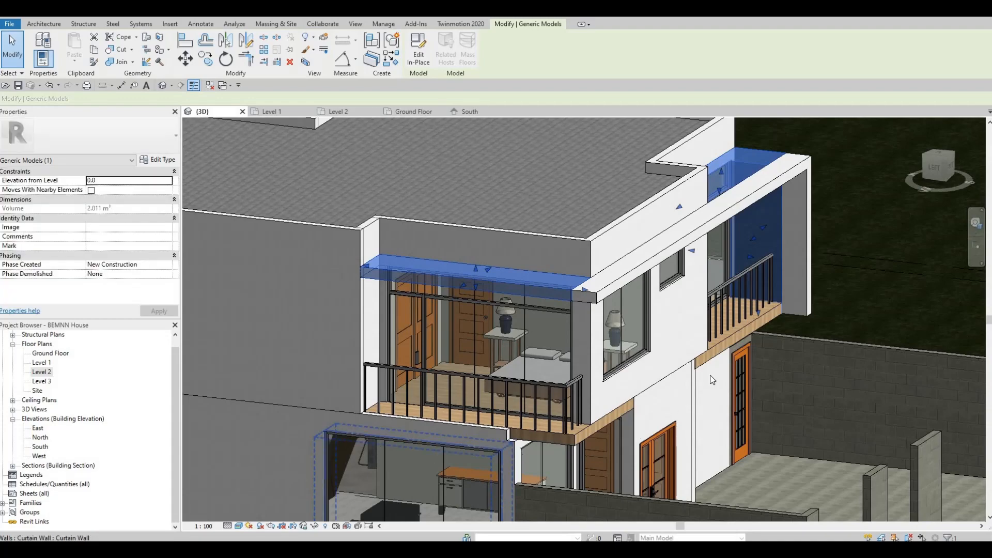
pyautogui.keyDown('shift'); pyautogui.moveTo(545, 421); pyautogui.dragTo(584, 327, button='middle'); pyautogui.keyUp('shift')
pyautogui.press('Escape')
pyautogui.press('Escape')
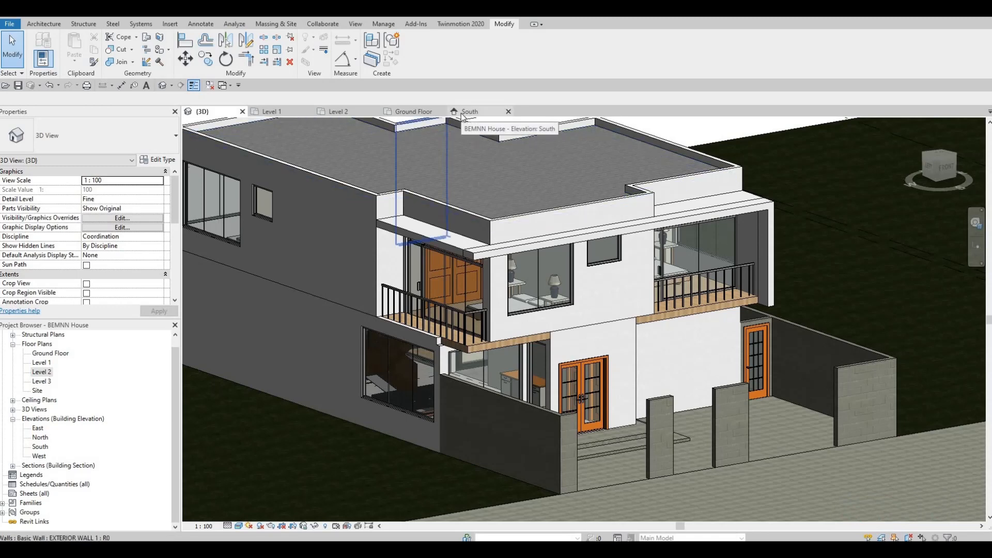
# - Start an in-place generic model extrusion in the South elevation, picking the Level 2 floor's front face as its work plane
pyautogui.scroll(-1, 495, 320)
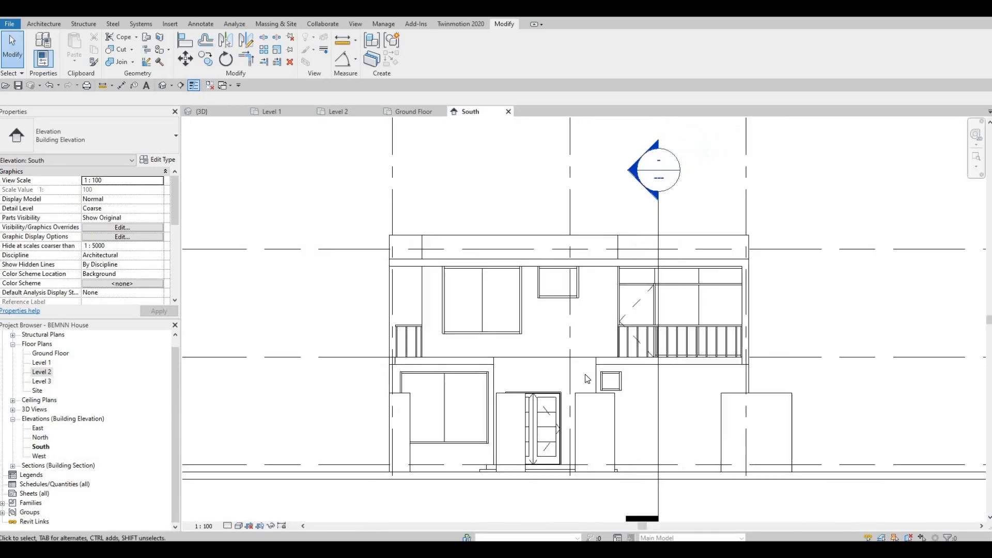
pyautogui.moveTo(689, 357); pyautogui.dragTo(768, 333, button='middle')
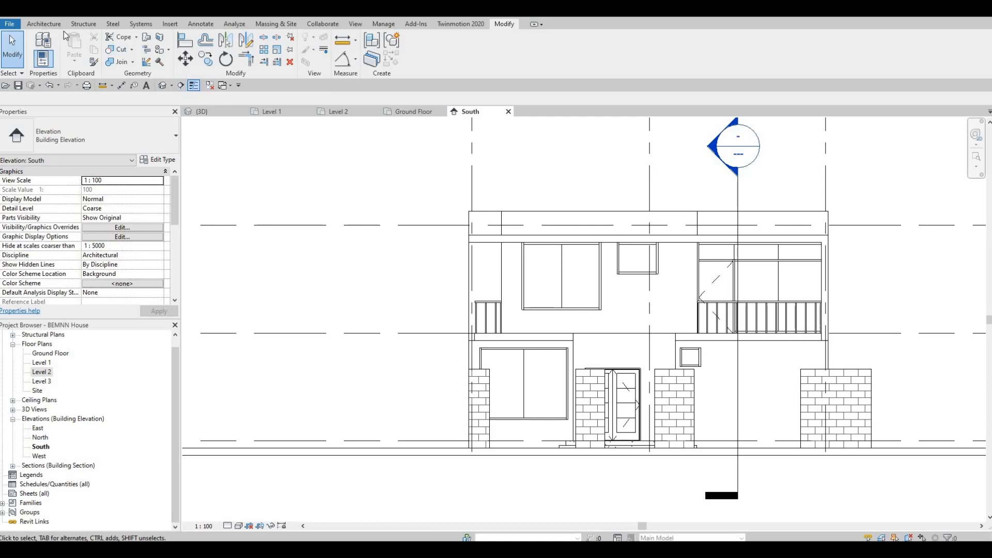
pyautogui.click(43, 24)
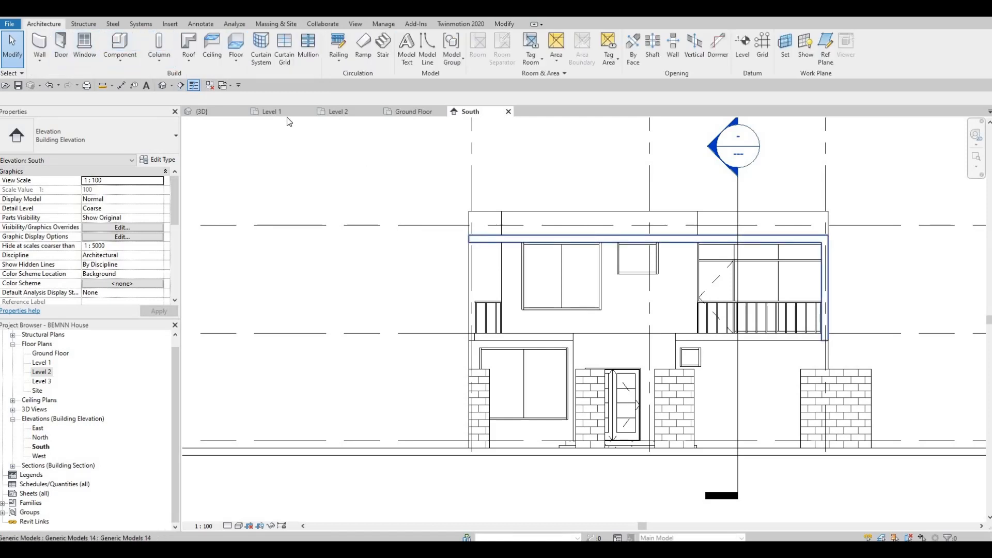
pyautogui.click(626, 240)
pyautogui.click(405, 63)
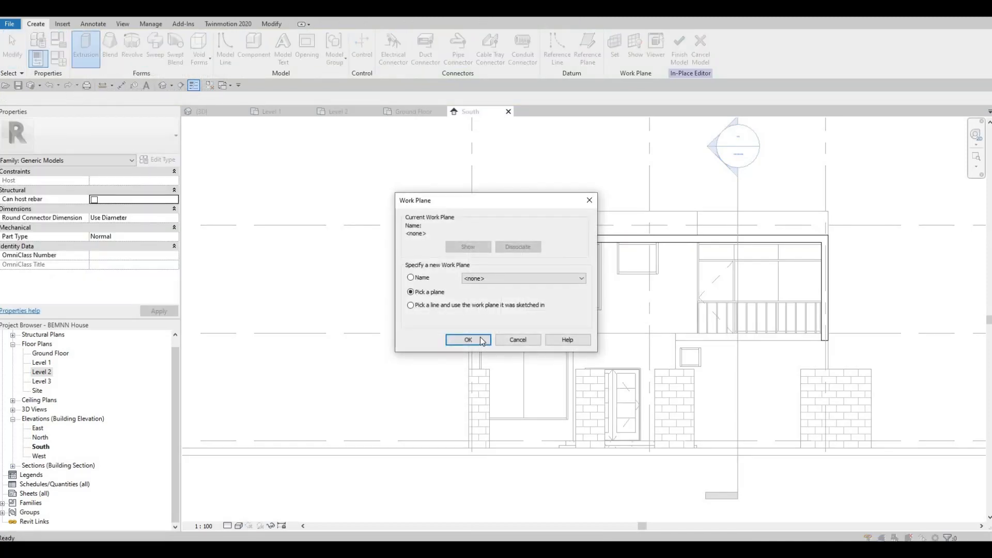
pyautogui.press('Return')
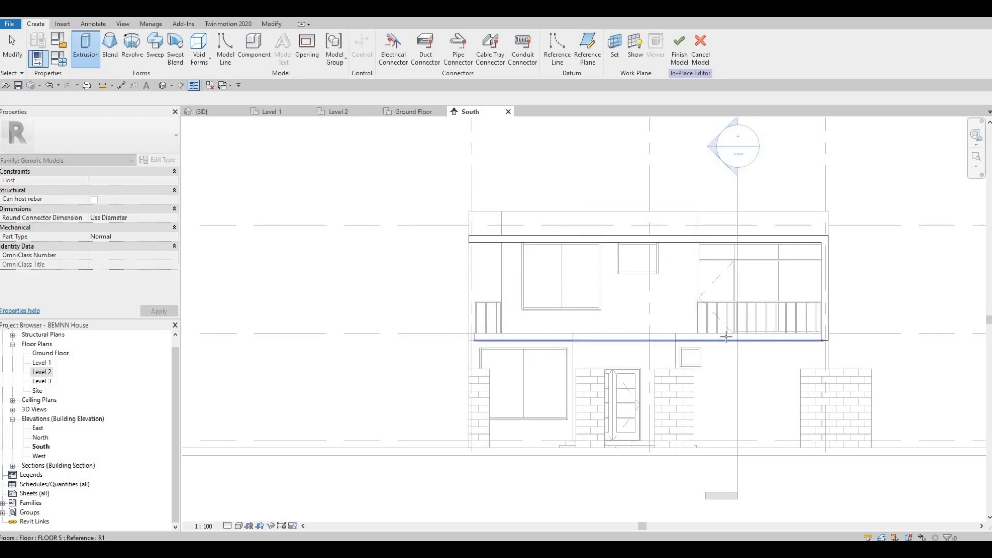
pyautogui.scroll(2, 721, 341)
pyautogui.press('Tab')
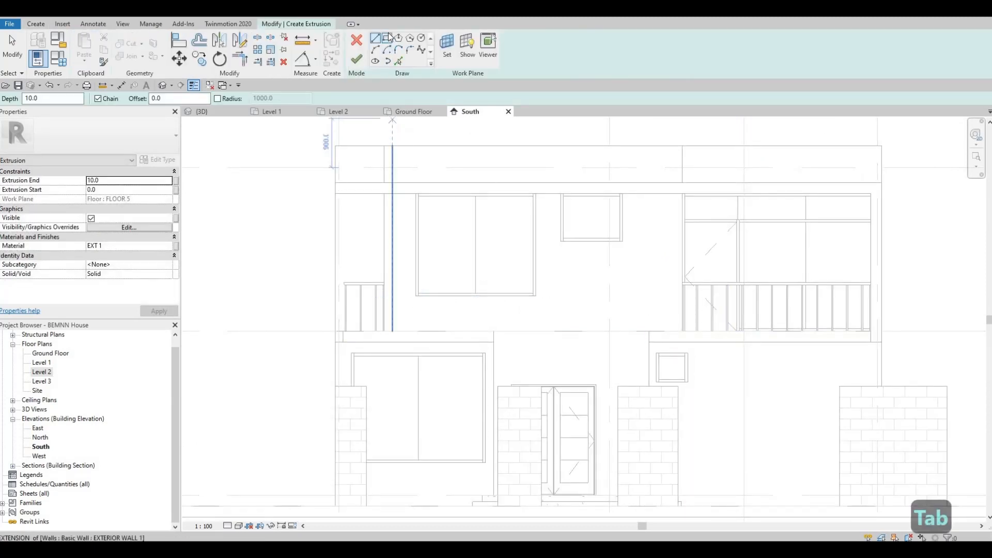
# - Sketch a rectangle about 9805 by 200 mm along the balcony floor edge in the South elevation and finish the extrusion
pyautogui.click(870, 341)
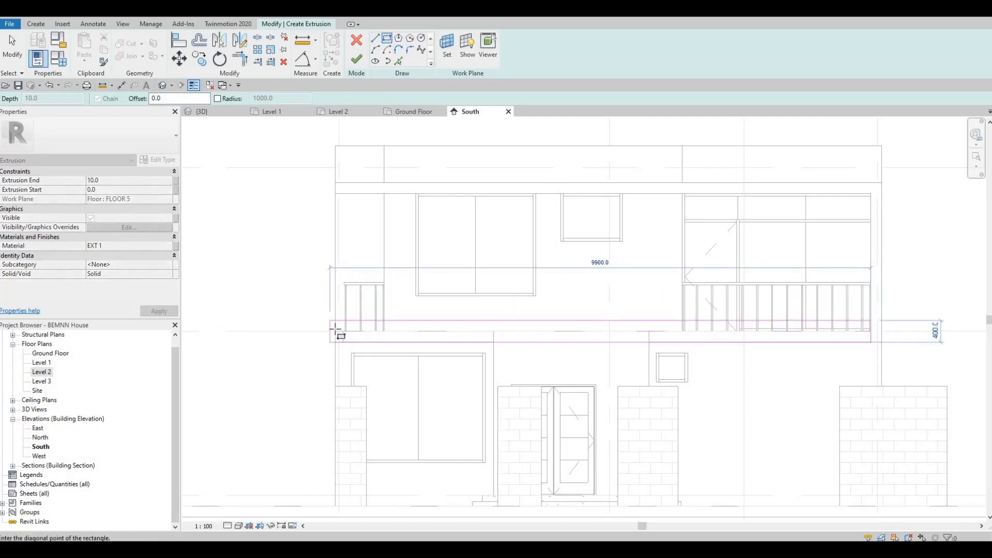
pyautogui.click(335, 332)
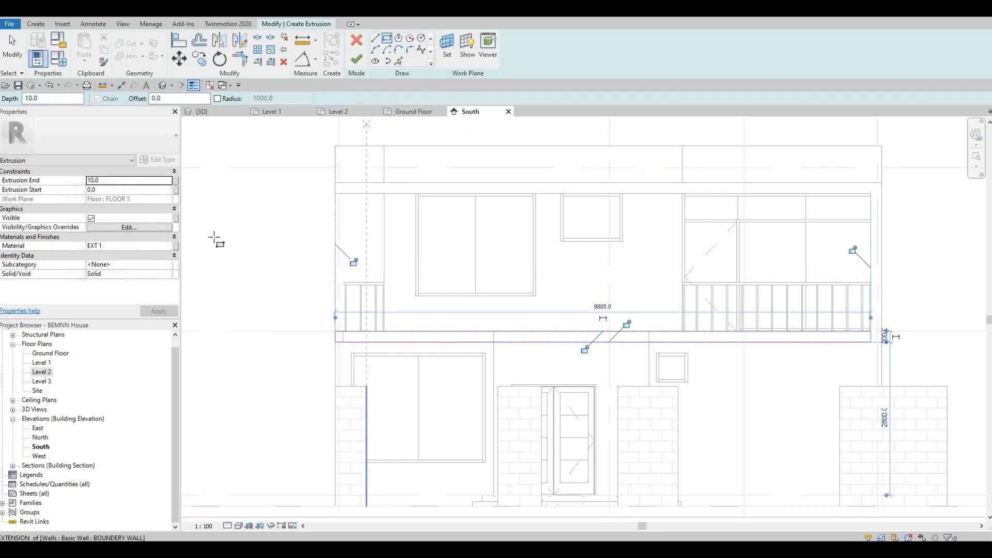
pyautogui.click(355, 60)
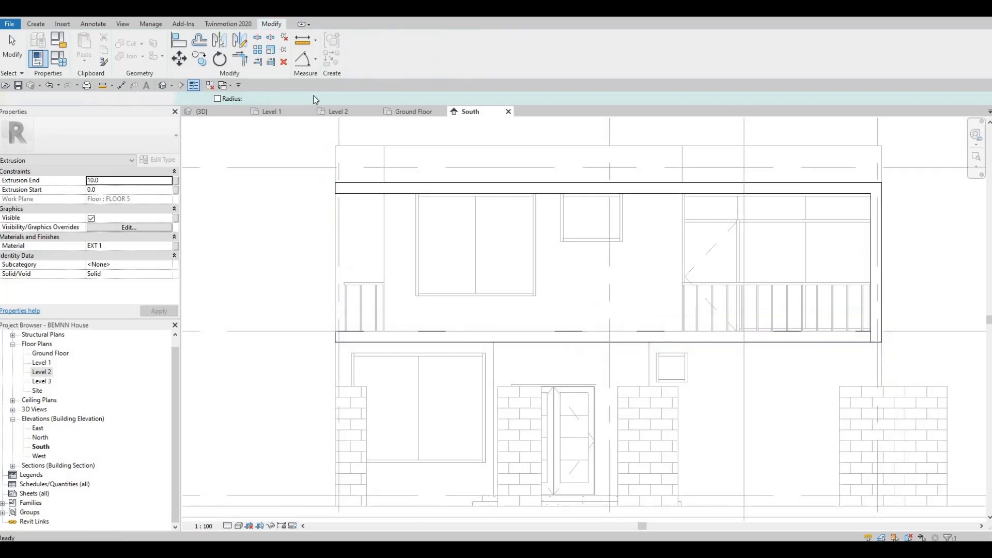
# - In the 3D view, align the floor-edge extrusion's front face with the upper frame's front face and finish the in-place model
pyautogui.click(204, 111)
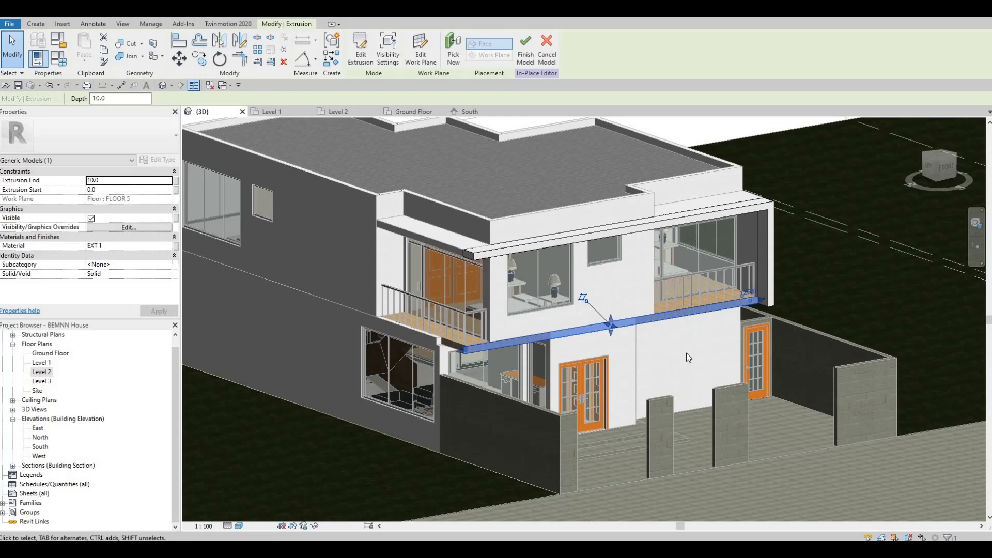
pyautogui.press('a')
pyautogui.press('l')
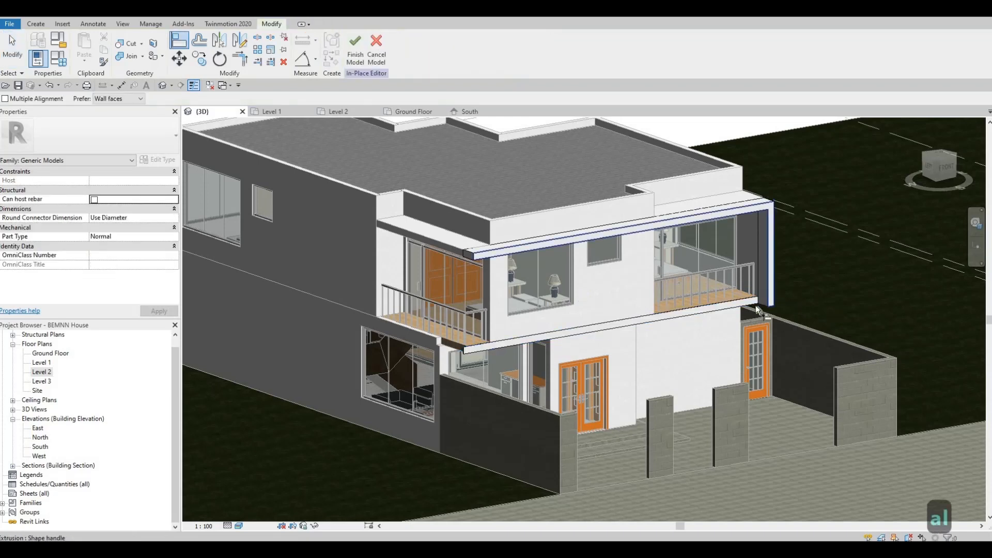
pyautogui.click(748, 308)
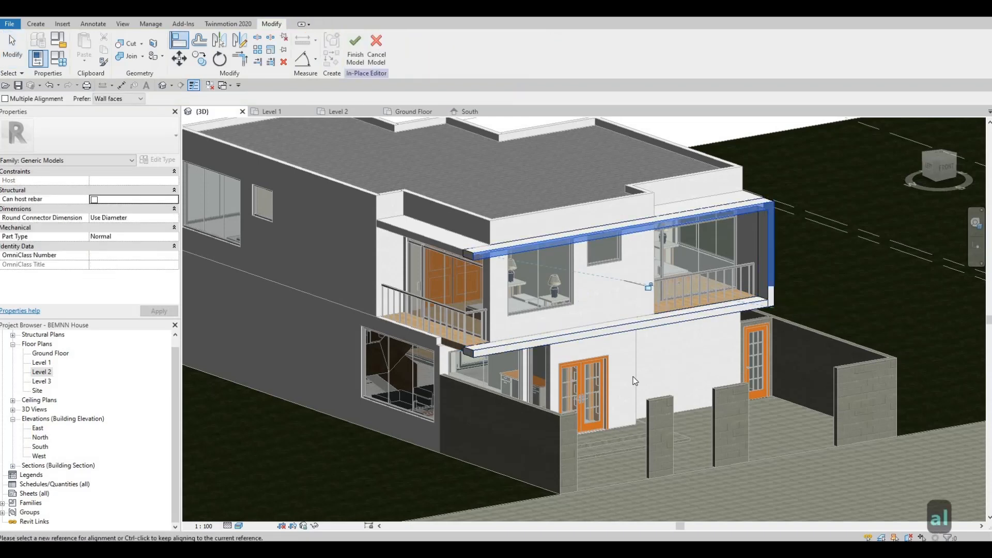
pyautogui.press('Escape')
pyautogui.press('Escape')
pyautogui.keyDown('shift'); pyautogui.moveTo(644, 376); pyautogui.dragTo(547, 391, button='middle'); pyautogui.keyUp('shift')
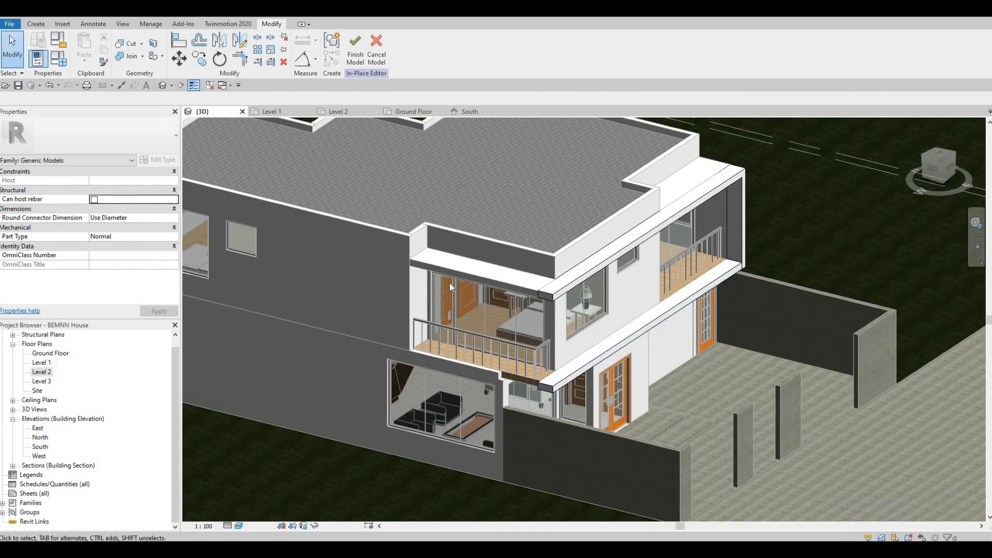
pyautogui.keyDown('shift'); pyautogui.moveTo(491, 295); pyautogui.dragTo(304, 217, button='middle'); pyautogui.keyUp('shift')
pyautogui.press('Escape')
pyautogui.click(364, 42)
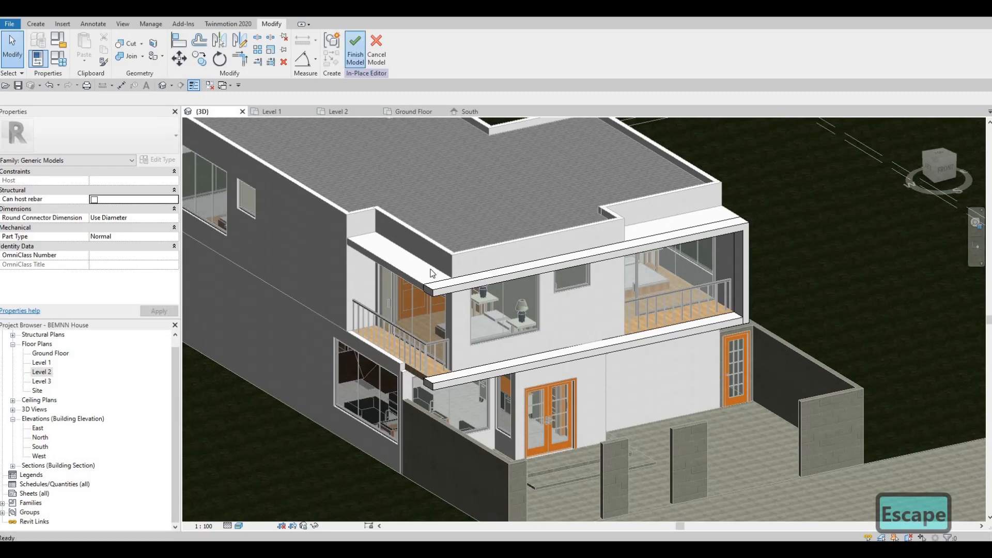
# - Align the end face of the front frame's upper beam with the outer face of the side balcony canopy
pyautogui.click(377, 265)
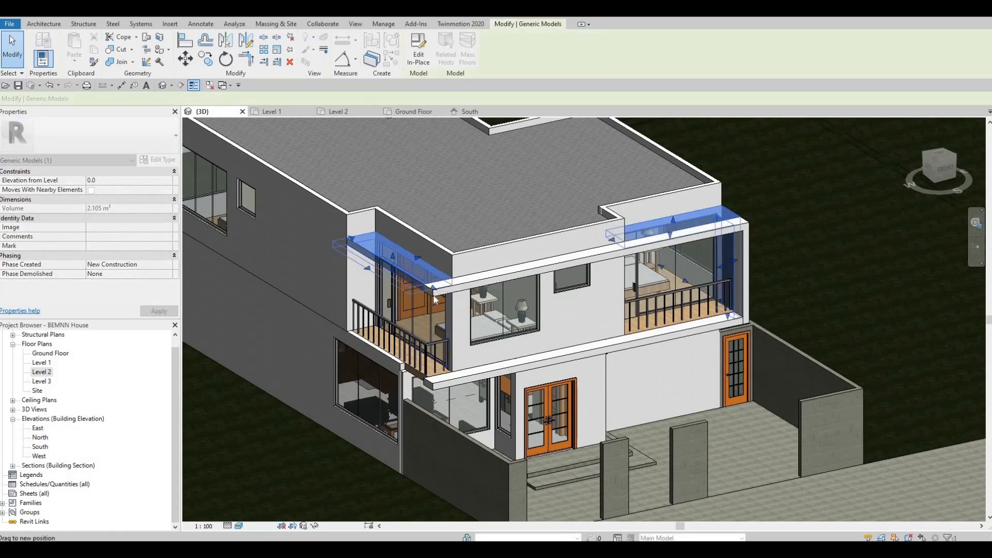
pyautogui.press('Escape')
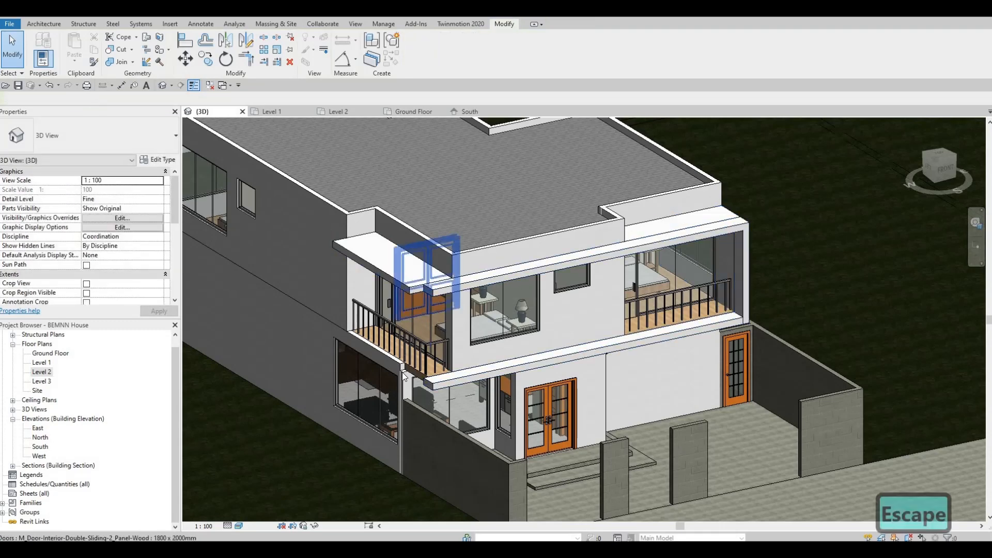
pyautogui.press('a')
pyautogui.press('l')
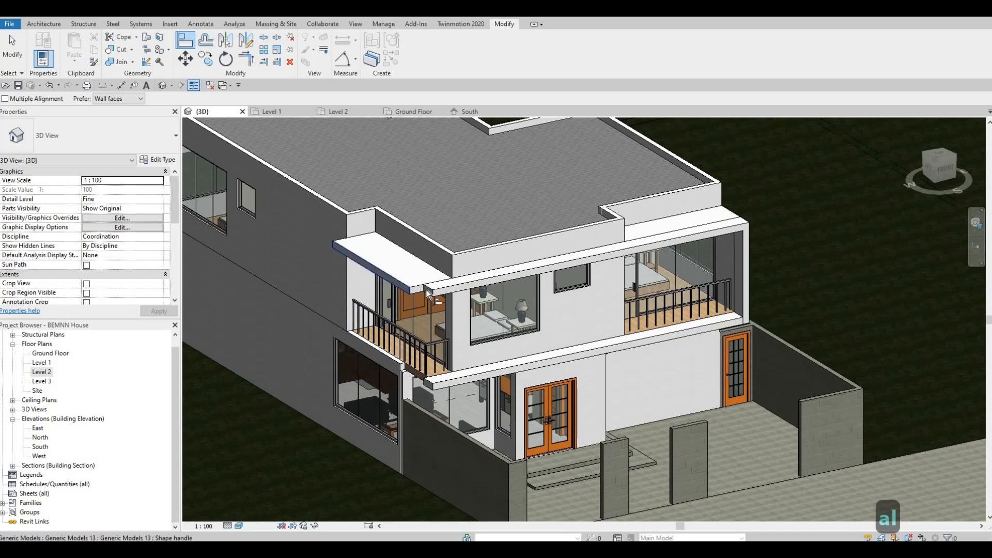
pyautogui.click(406, 288)
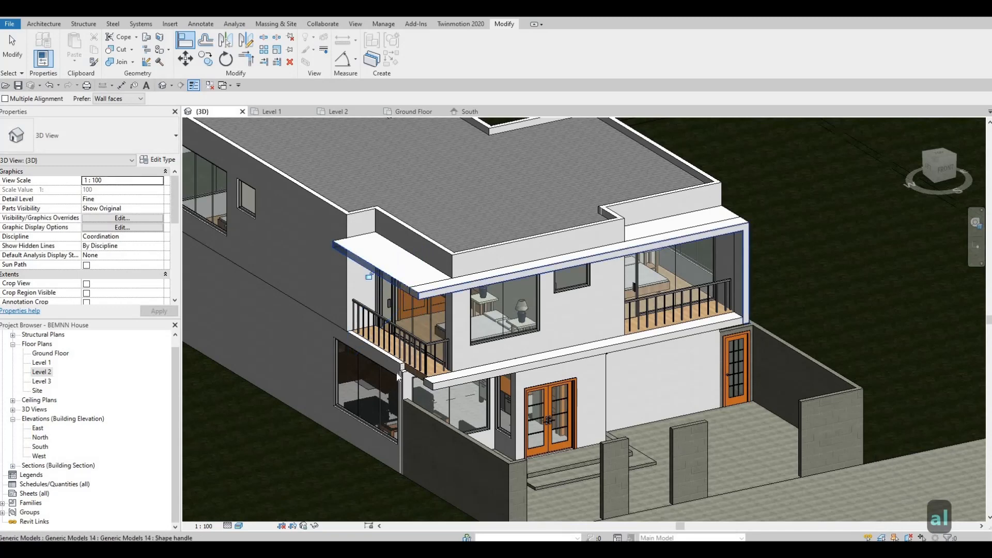
pyautogui.press('Escape')
pyautogui.press('Escape')
pyautogui.press('Escape')
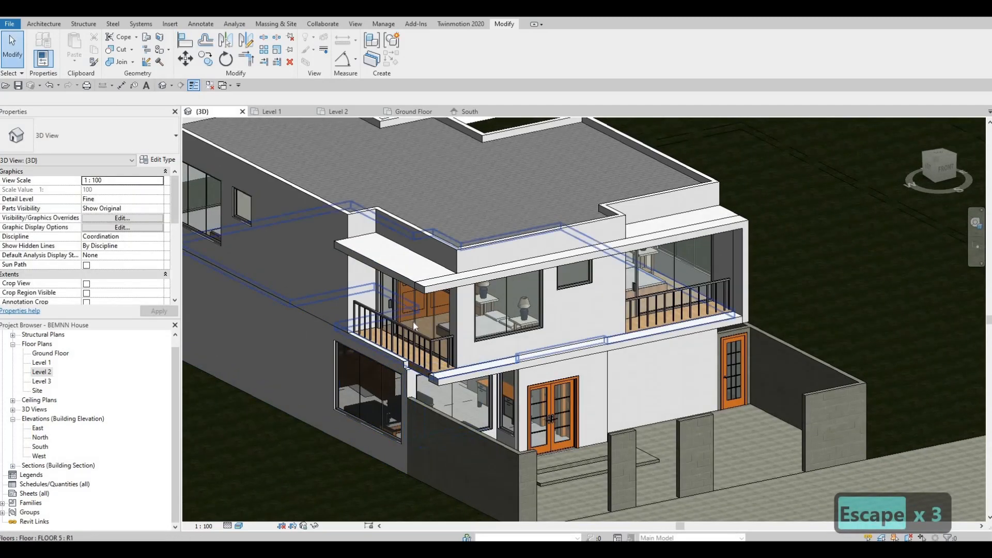
pyautogui.press('Escape')
pyautogui.press('Escape')
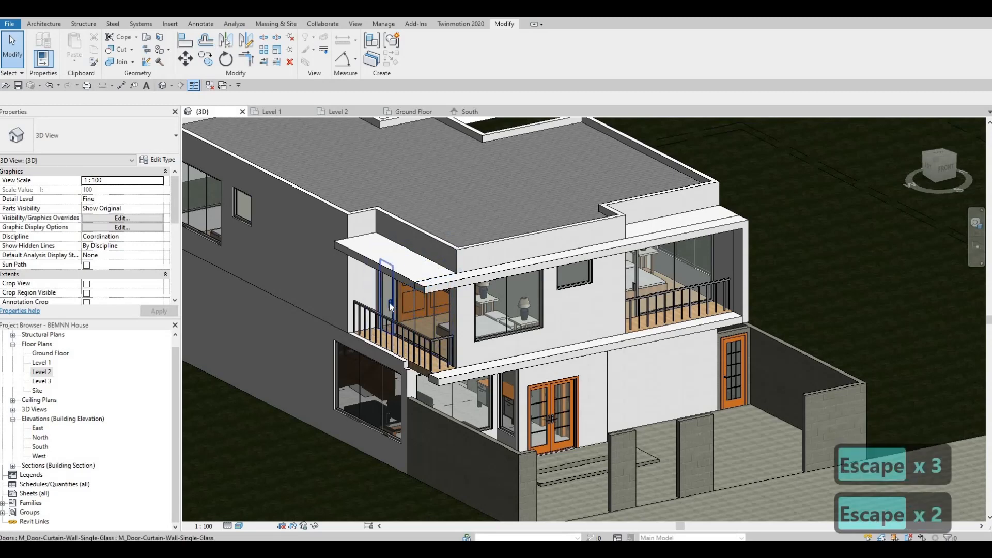
# - Align the end face of the front frame's lower band with the outer face of the side balcony canopy
pyautogui.press('a')
pyautogui.press('l')
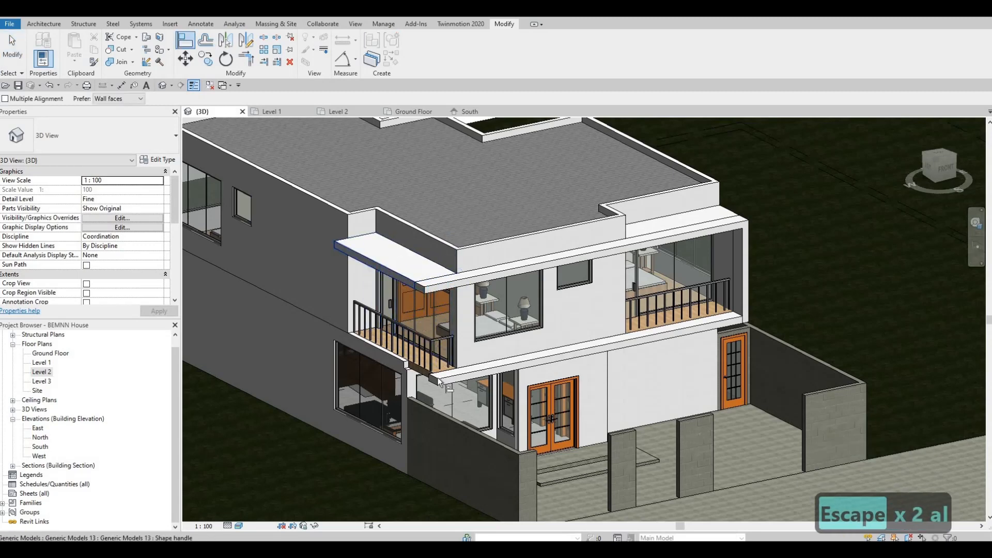
pyautogui.click(388, 275)
pyautogui.click(439, 381)
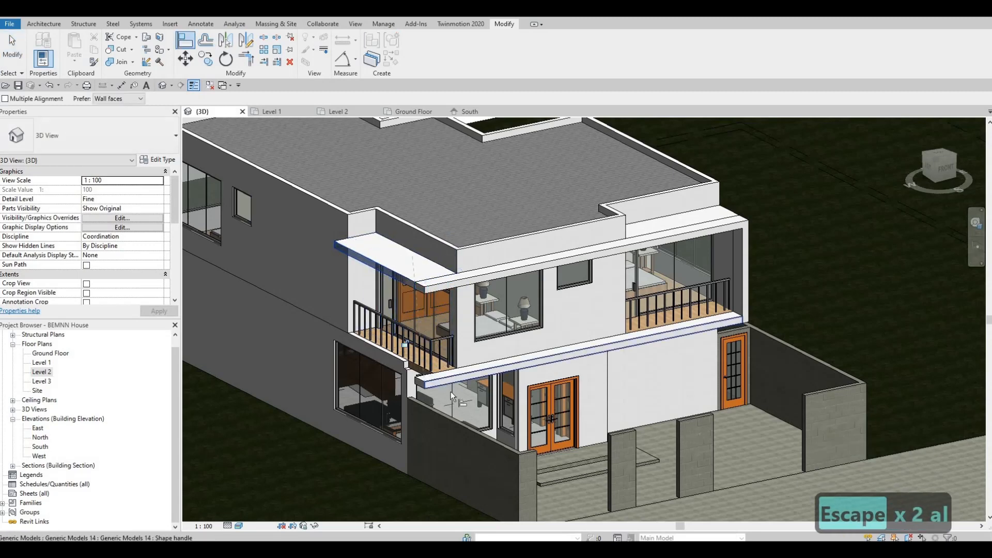
pyautogui.press('Escape')
# - Examine from several angles how the lower band meets the side balcony floor and the wall below it
pyautogui.keyDown('shift'); pyautogui.moveTo(505, 361); pyautogui.dragTo(507, 383, button='middle'); pyautogui.keyUp('shift')
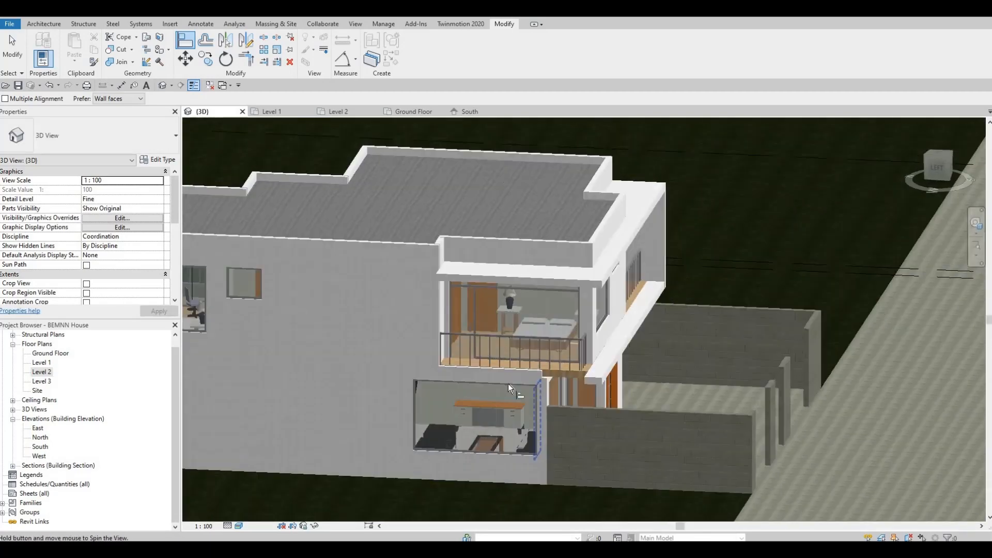
pyautogui.keyDown('shift'); pyautogui.moveTo(553, 397); pyautogui.dragTo(589, 379, button='middle'); pyautogui.keyUp('shift')
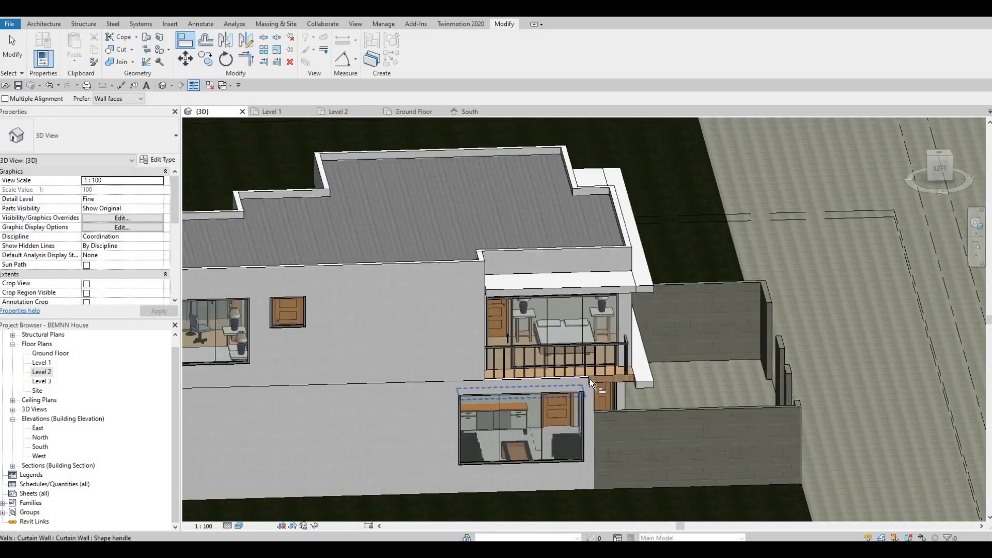
pyautogui.scroll(2, 587, 383)
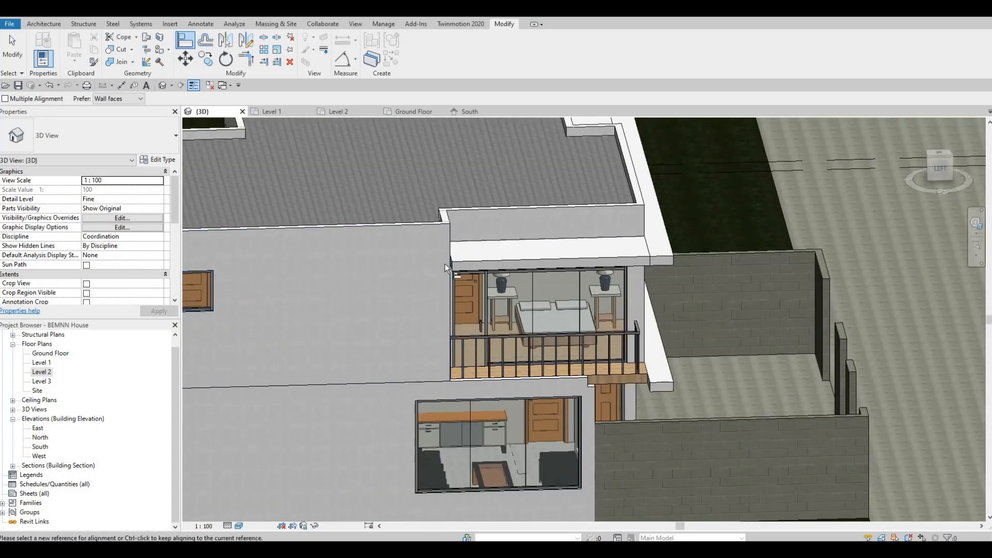
pyautogui.keyDown('shift'); pyautogui.moveTo(511, 295); pyautogui.dragTo(496, 318, button='middle'); pyautogui.keyUp('shift')
pyautogui.scroll(-2, 510, 326)
pyautogui.moveTo(616, 357); pyautogui.dragTo(526, 328, button='middle')
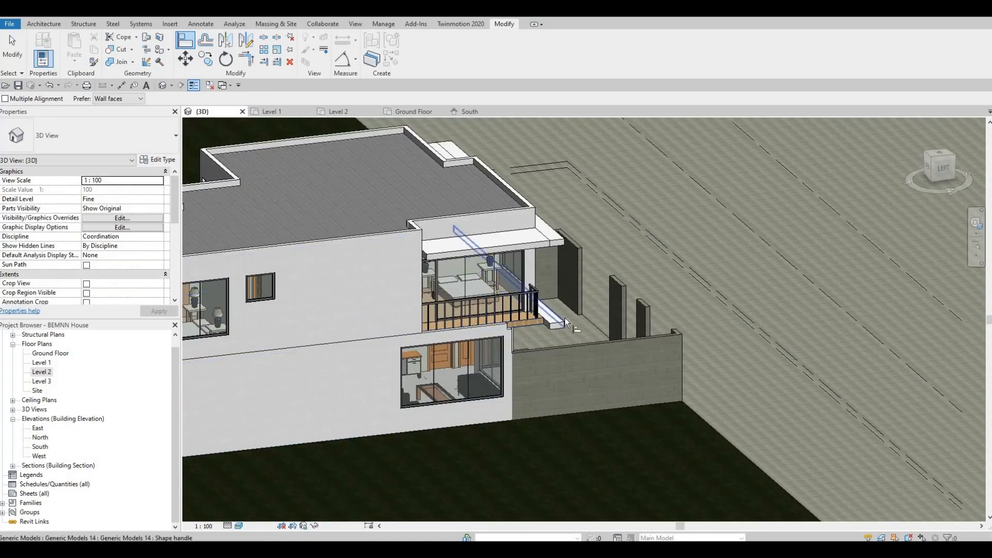
pyautogui.scroll(3, 513, 336)
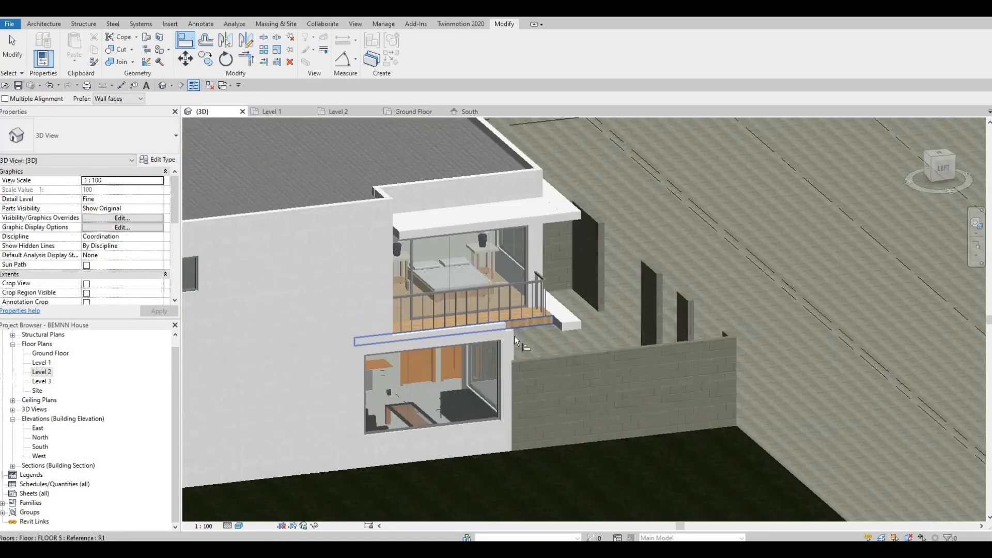
pyautogui.keyDown('shift'); pyautogui.moveTo(531, 321); pyautogui.dragTo(502, 347, button='middle'); pyautogui.keyUp('shift')
pyautogui.keyDown('shift'); pyautogui.moveTo(418, 373); pyautogui.dragTo(359, 395, button='middle'); pyautogui.keyUp('shift')
pyautogui.keyDown('shift'); pyautogui.moveTo(383, 342); pyautogui.dragTo(383, 337, button='middle'); pyautogui.keyUp('shift')
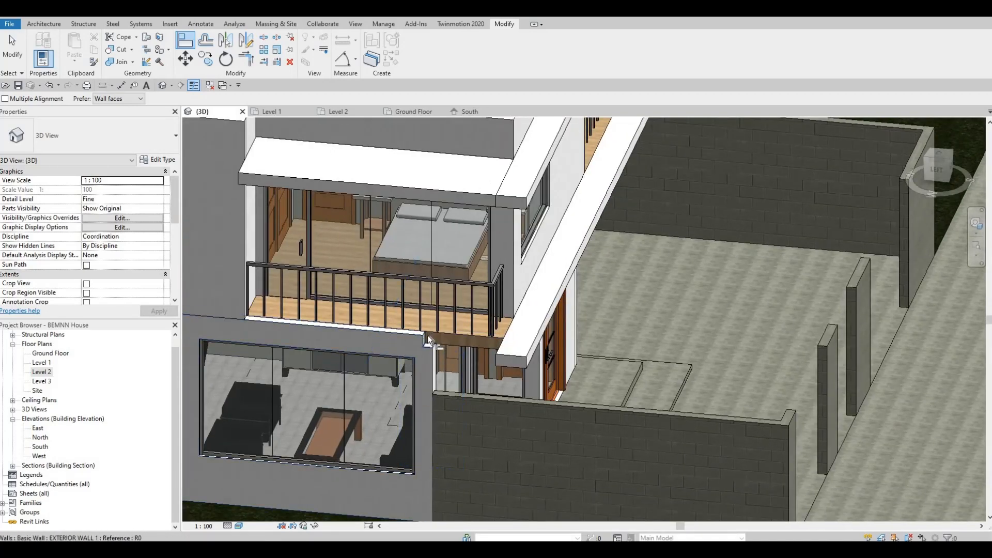
pyautogui.scroll(2, 431, 347)
pyautogui.keyDown('shift'); pyautogui.moveTo(436, 347); pyautogui.dragTo(475, 355, button='middle'); pyautogui.keyUp('shift')
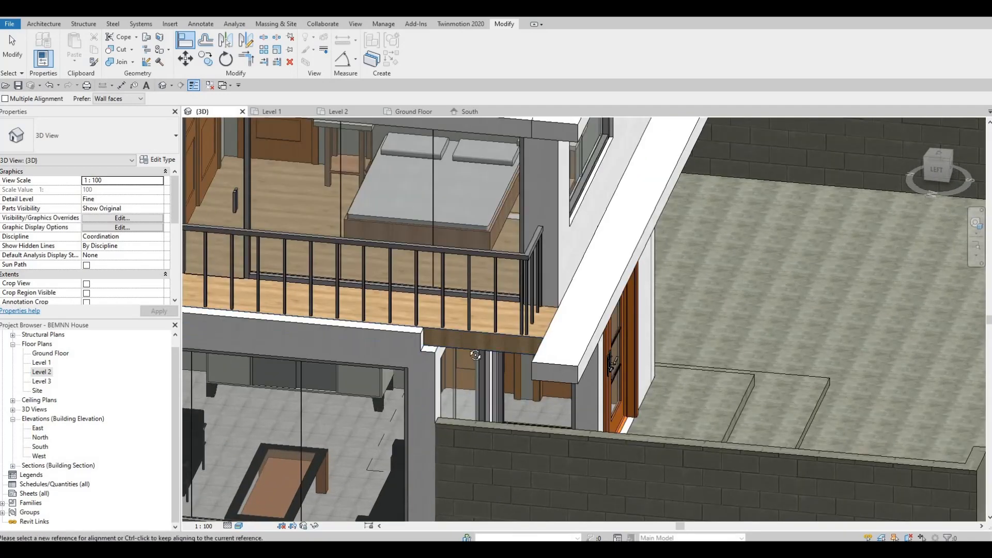
pyautogui.keyDown('shift'); pyautogui.moveTo(500, 322); pyautogui.dragTo(634, 312, button='middle'); pyautogui.keyUp('shift')
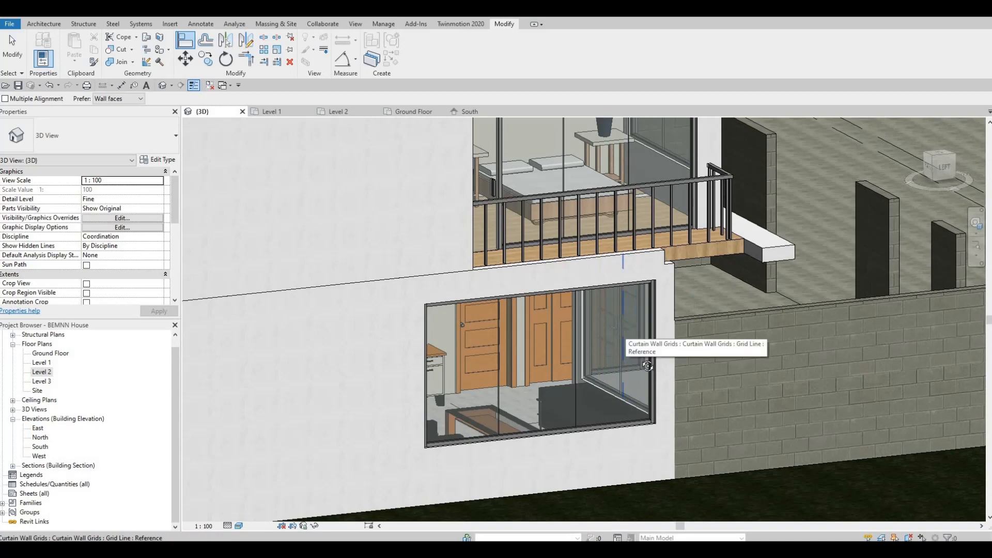
pyautogui.keyDown('shift'); pyautogui.moveTo(616, 407); pyautogui.dragTo(576, 307, button='middle'); pyautogui.keyUp('shift')
pyautogui.scroll(-3, 576, 307)
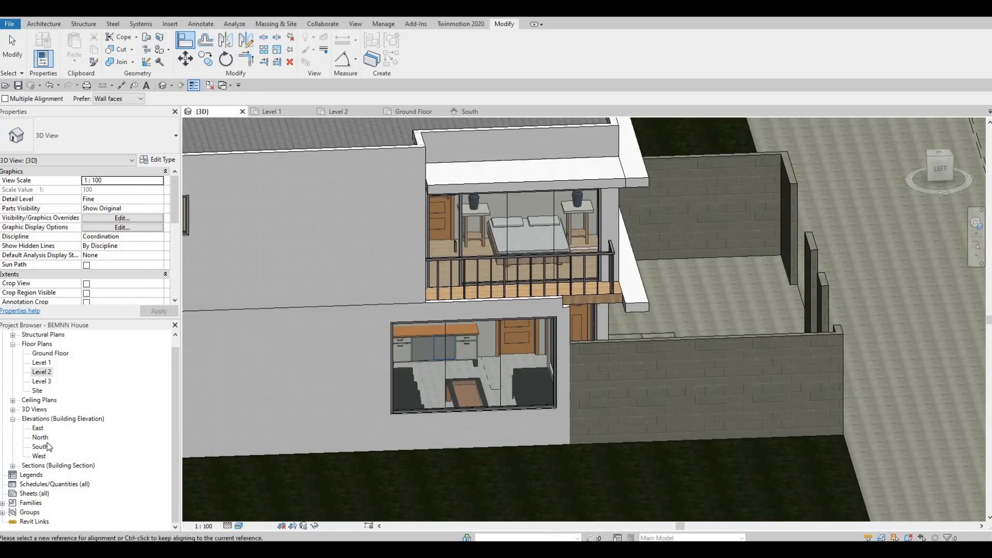
# - Open the West elevation at the side balcony and the end of the front frame
pyautogui.doubleClick(38, 428)
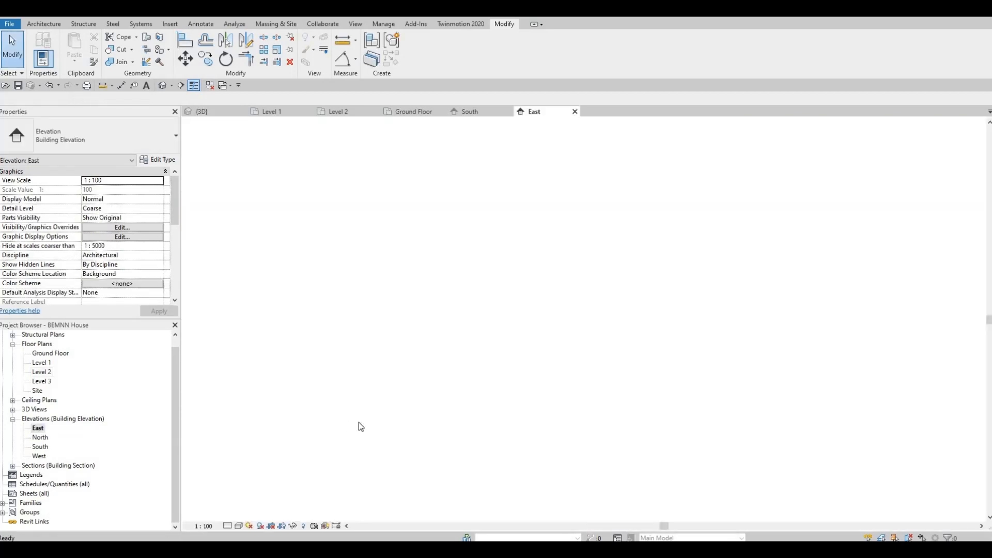
pyautogui.doubleClick(39, 456)
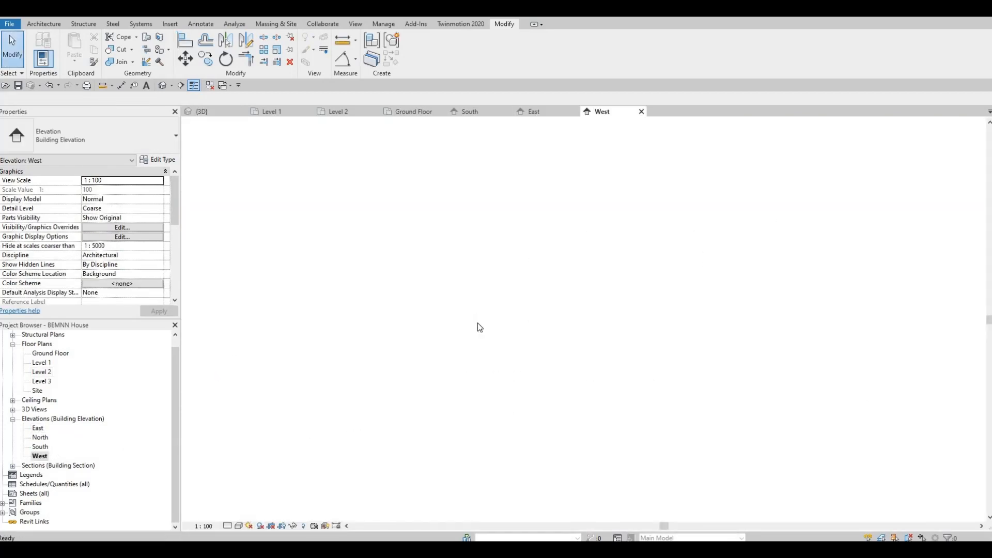
pyautogui.moveTo(546, 188); pyautogui.dragTo(518, 190, button='middle')
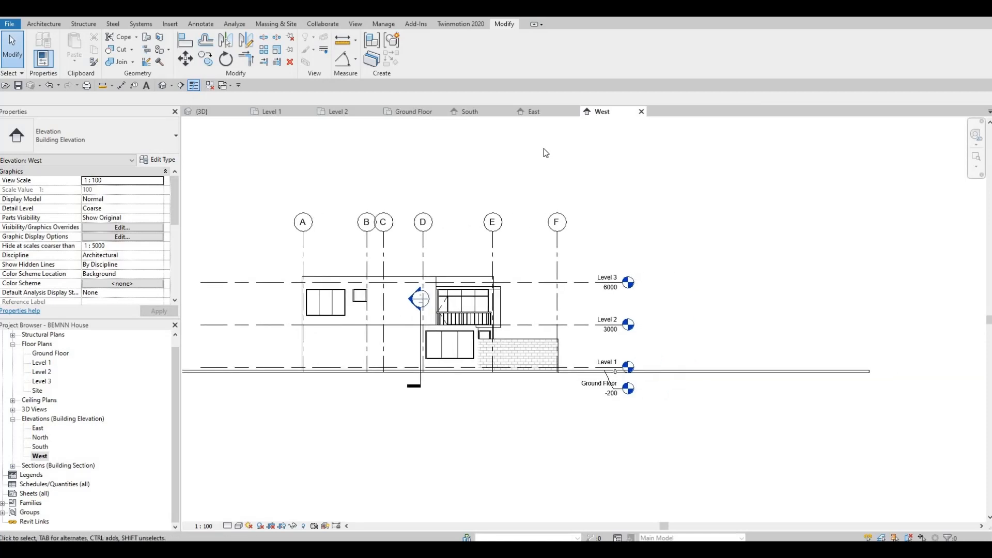
pyautogui.scroll(6, 510, 331)
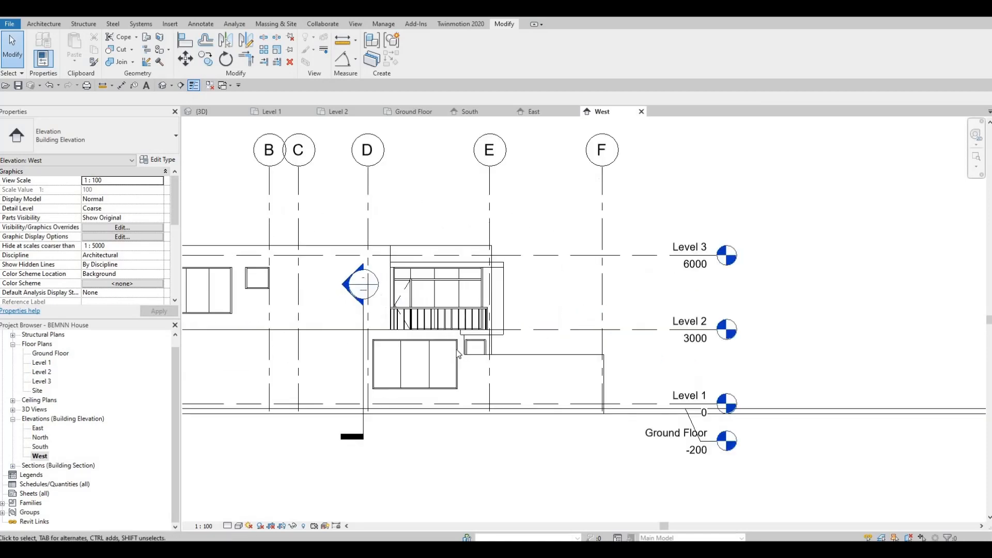
pyautogui.scroll(2, 495, 338)
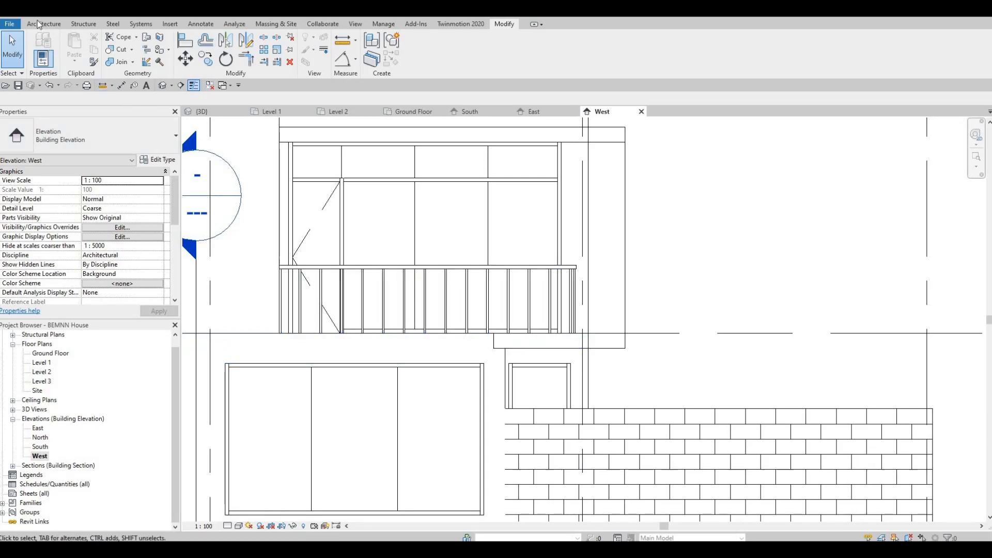
# - Open the front frame's in-place generic model for editing in the West elevation
pyautogui.press('Escape')
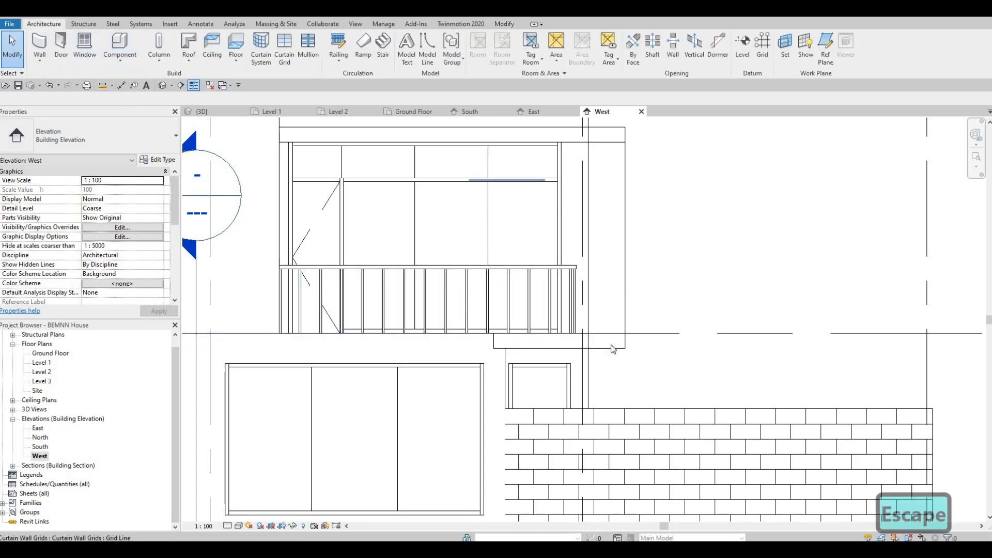
pyautogui.click(601, 342)
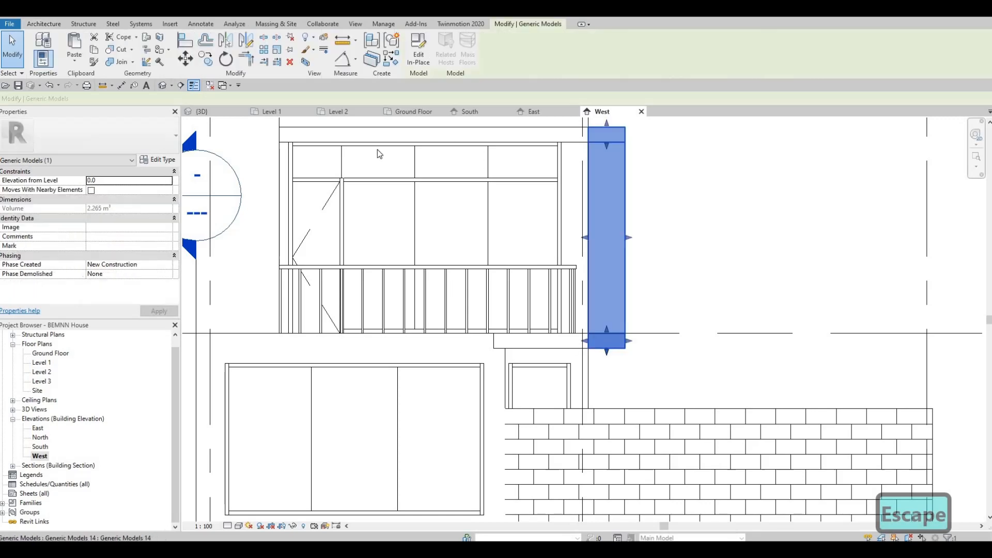
pyautogui.click(417, 54)
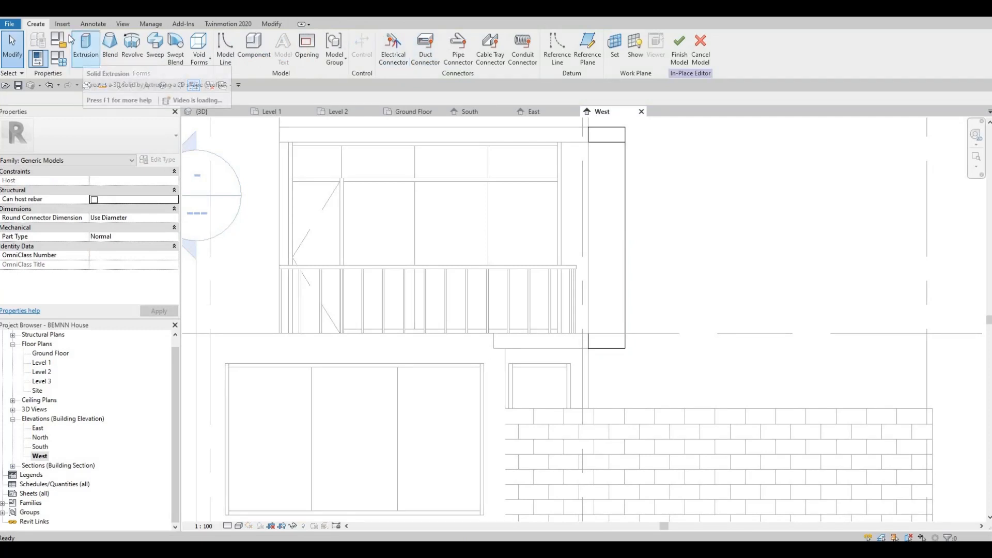
# - Start a solid extrusion with the face of the short floor slab beside the frame's lower band picked as work plane
pyautogui.click(87, 56)
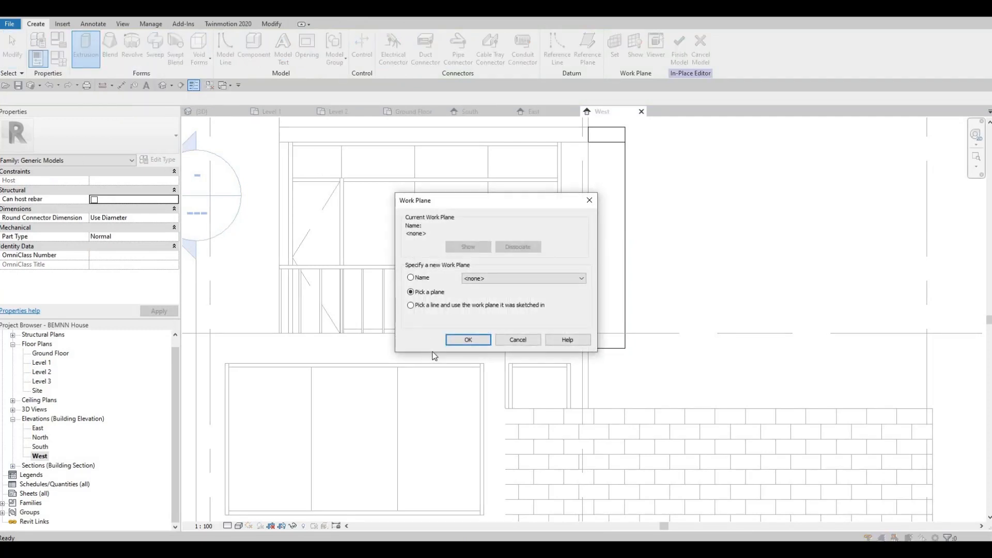
pyautogui.click(468, 339)
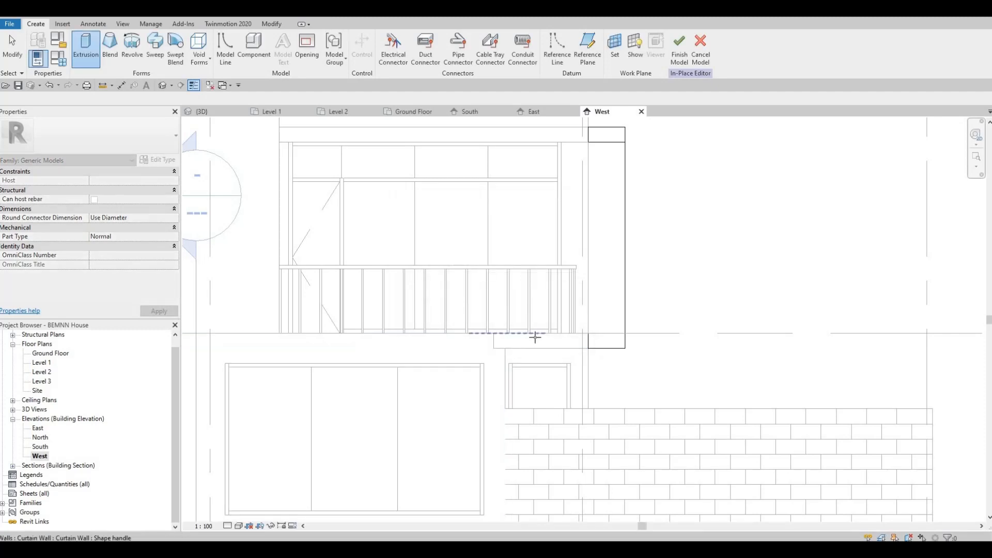
pyautogui.press('Tab')
pyautogui.press('Tab')
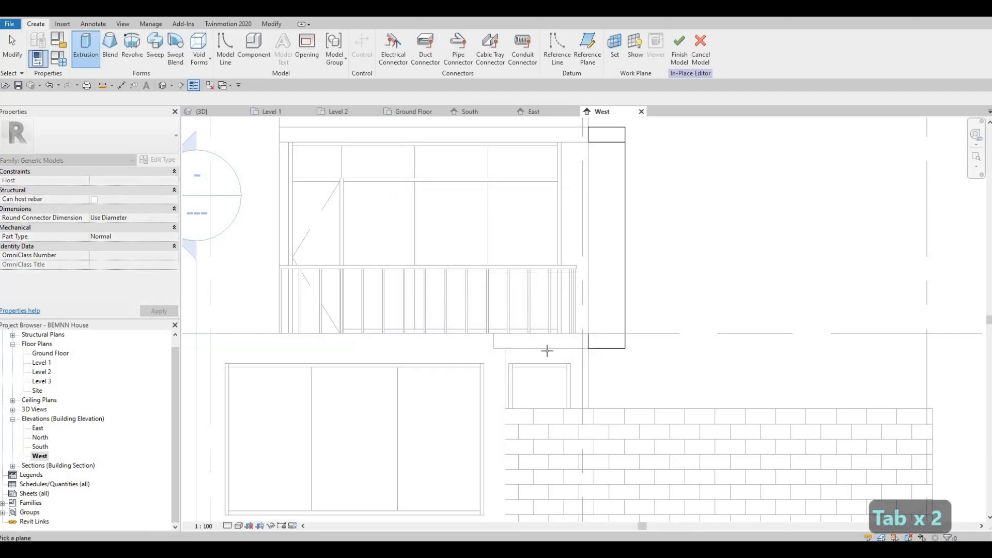
pyautogui.press('Tab')
pyautogui.press('Tab')
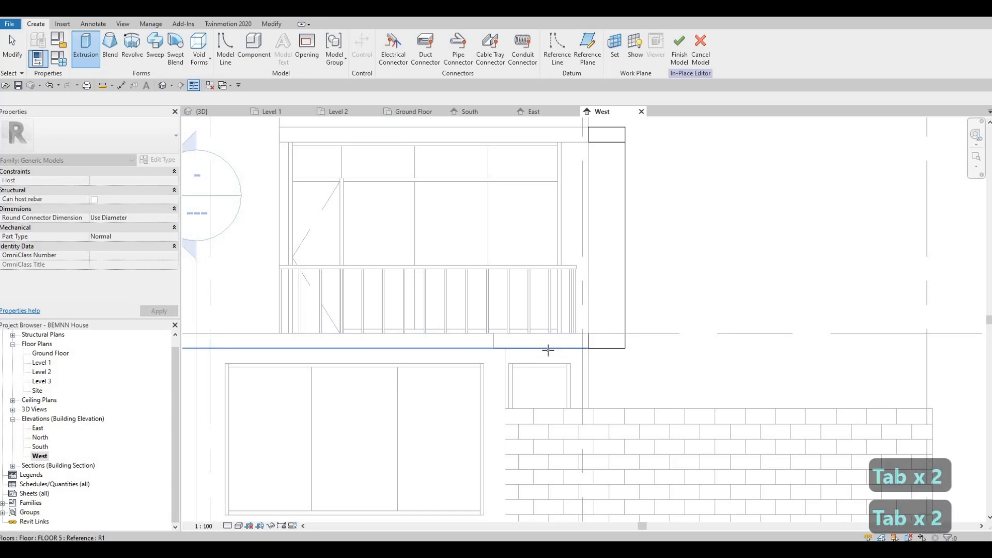
pyautogui.press('Tab')
pyautogui.press('Tab')
pyautogui.press('Tab')
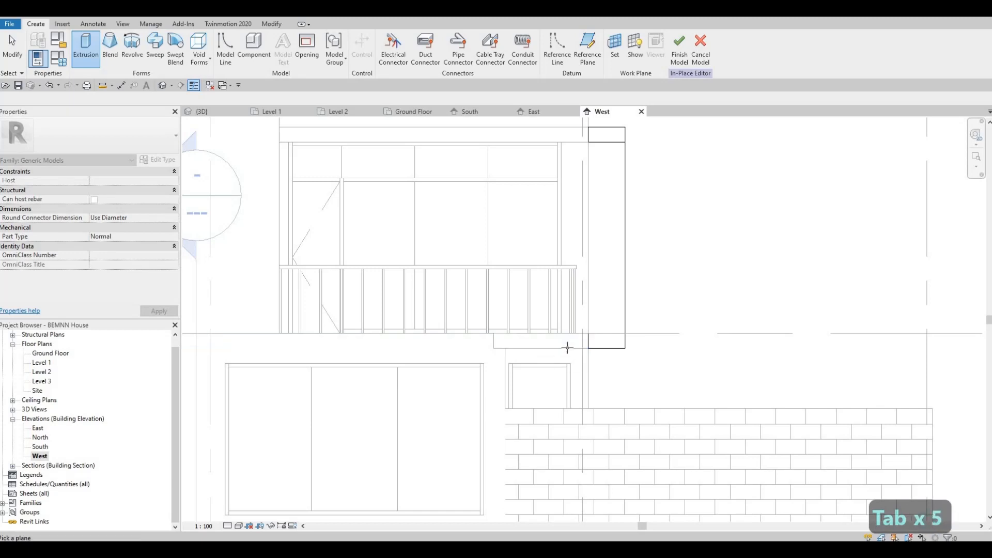
pyautogui.press('Tab')
pyautogui.click(452, 214)
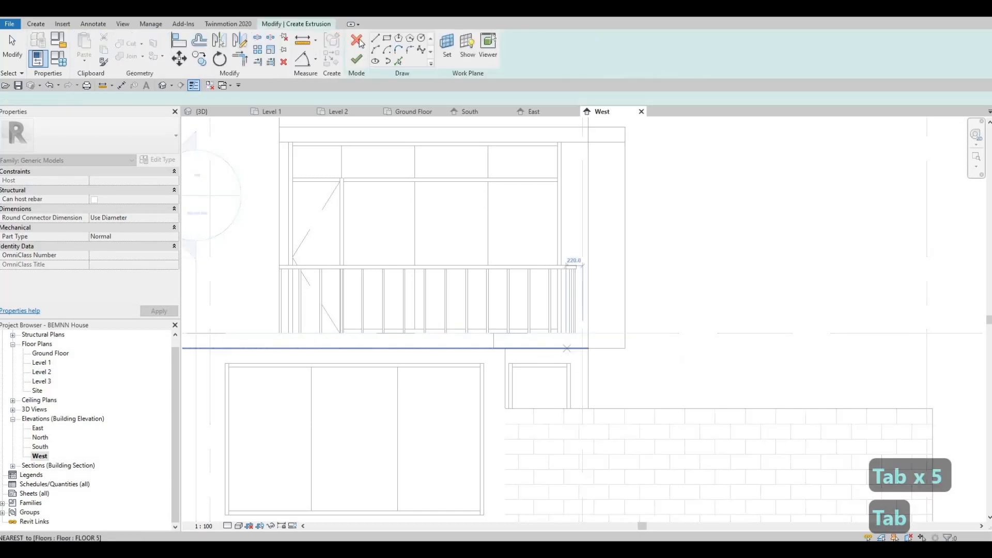
# - Sketch a 1250 by 200 mm rectangle over the short floor slab edge beside the frame's lower band and finish the extrusion
pyautogui.click(386, 38)
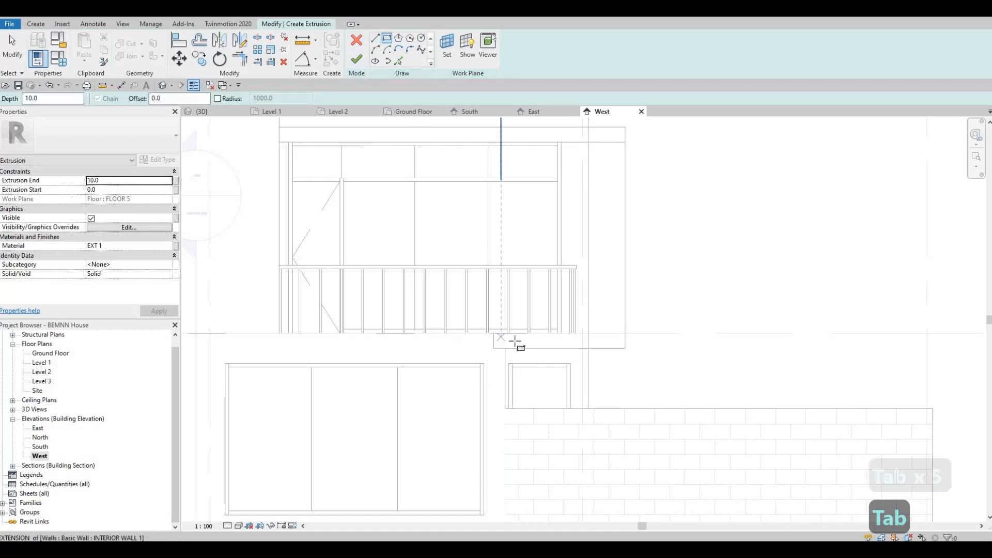
pyautogui.click(493, 333)
pyautogui.click(588, 348)
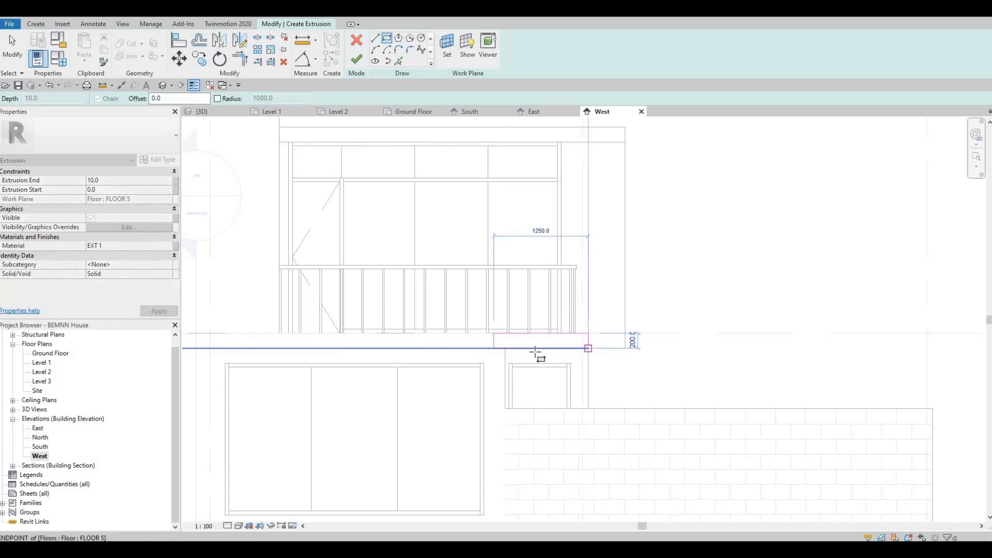
pyautogui.press('Escape')
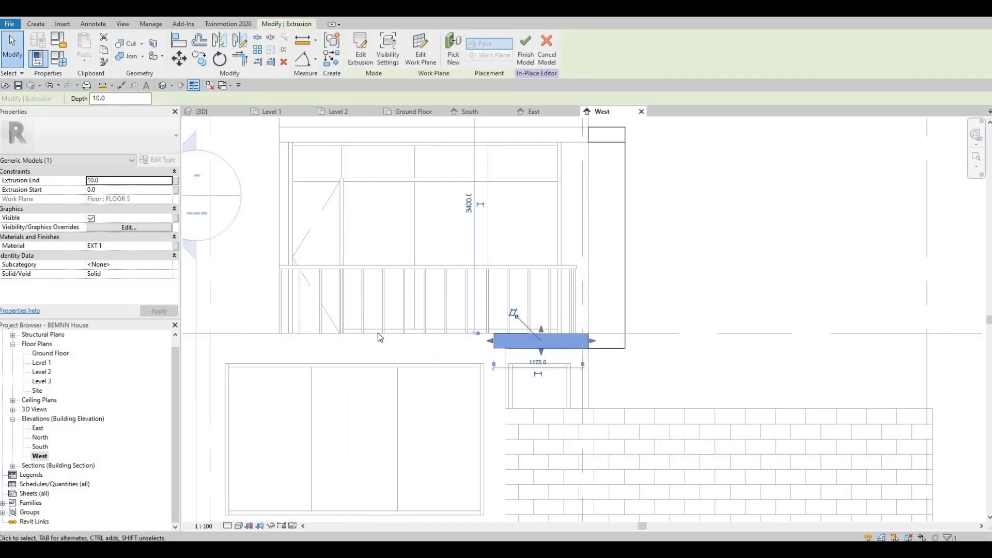
pyautogui.scroll(-1, 380, 333)
pyautogui.press('Escape')
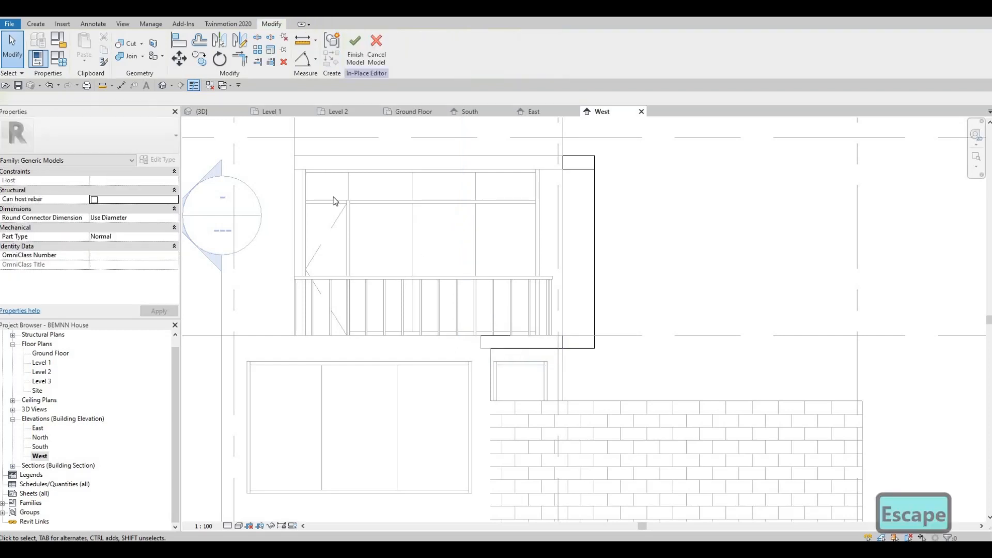
# - Start another extrusion on the exterior wall face and sketch a vertical rectangle about 255 mm wide and 2272 mm high down from the canopy's underside
pyautogui.click(87, 50)
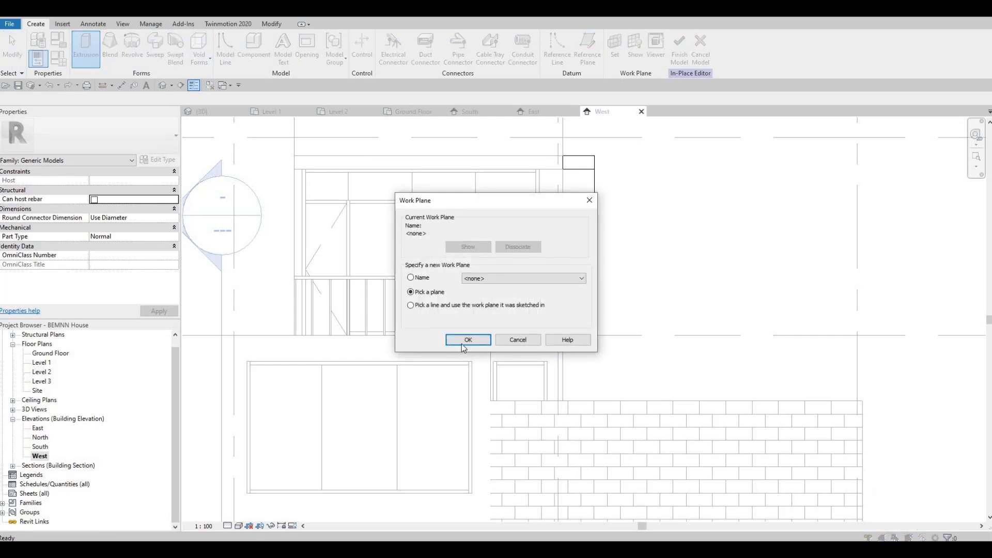
pyautogui.click(468, 340)
pyautogui.moveTo(287, 177); pyautogui.dragTo(406, 215, button='middle')
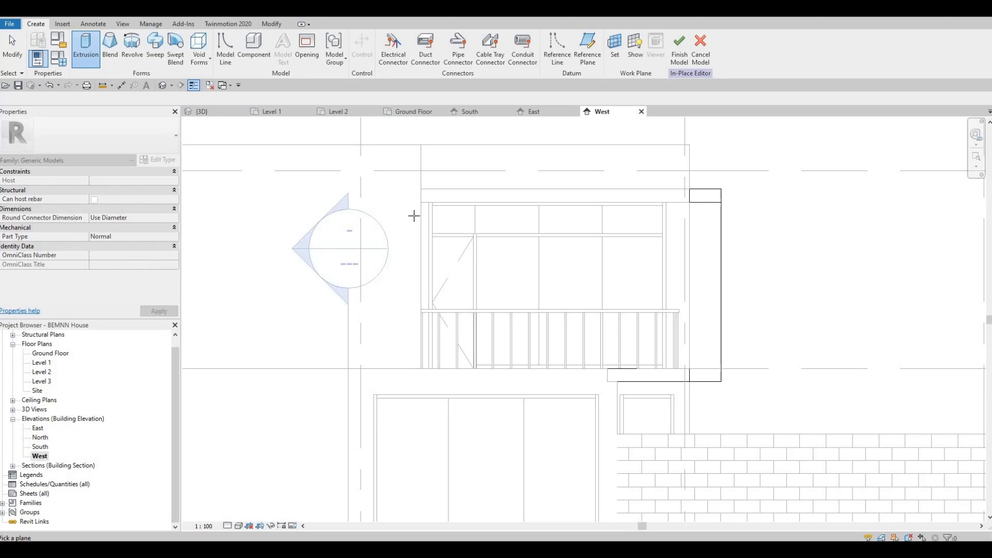
pyautogui.click(387, 178)
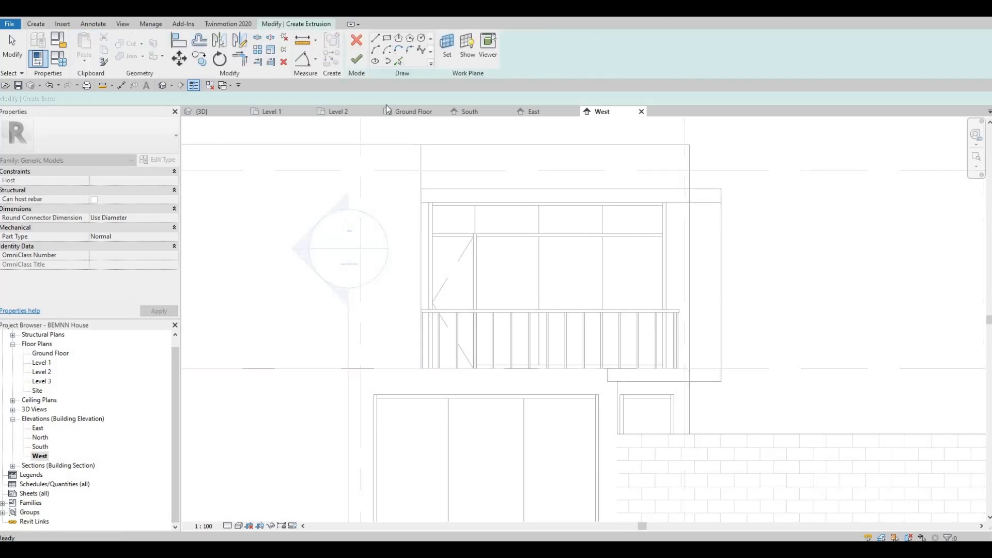
pyautogui.click(390, 41)
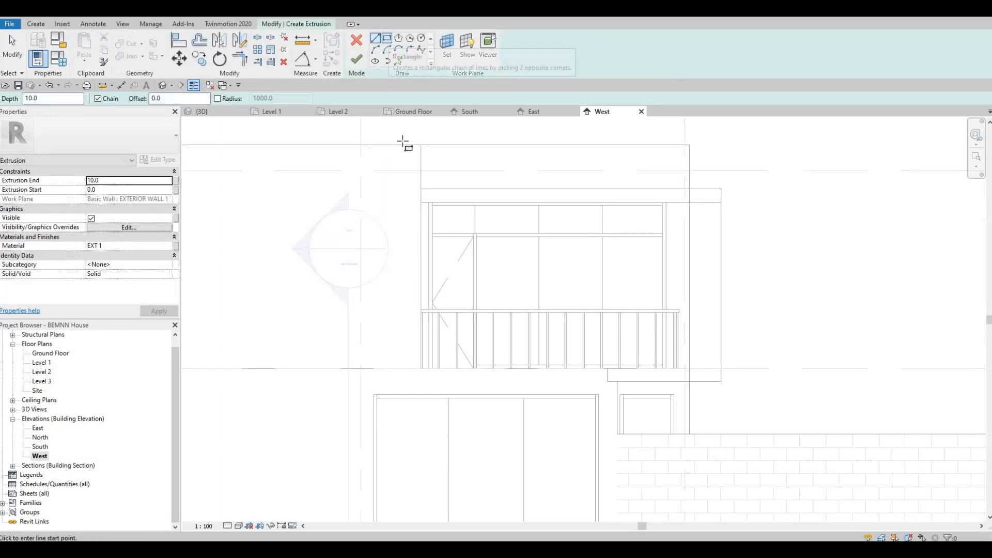
pyautogui.click(421, 202)
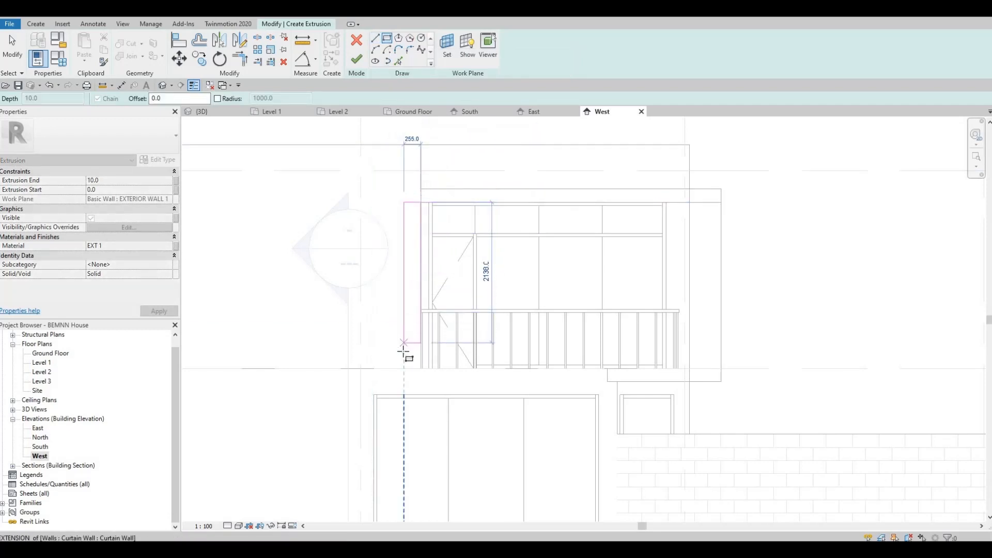
pyautogui.click(413, 312)
pyautogui.press('Escape')
pyautogui.press('Escape')
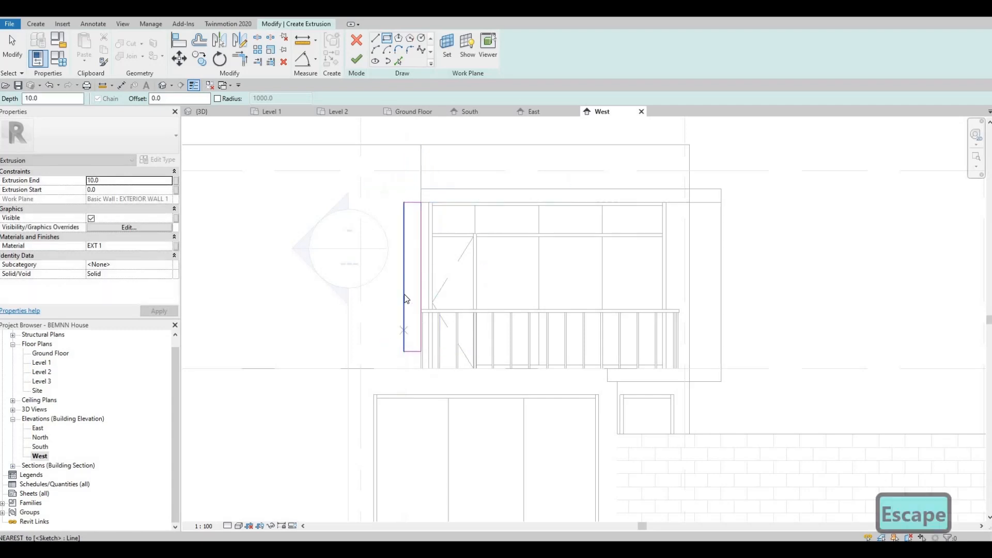
# - Set the width of the vertical rectangle beside the balcony to 200 mm
pyautogui.click(412, 178)
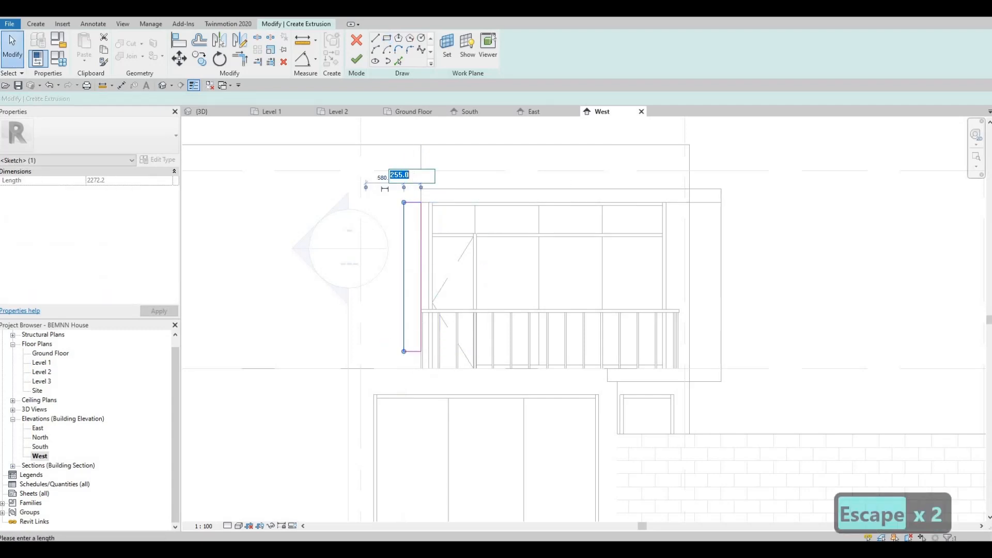
pyautogui.write('200')
pyautogui.press('Return')
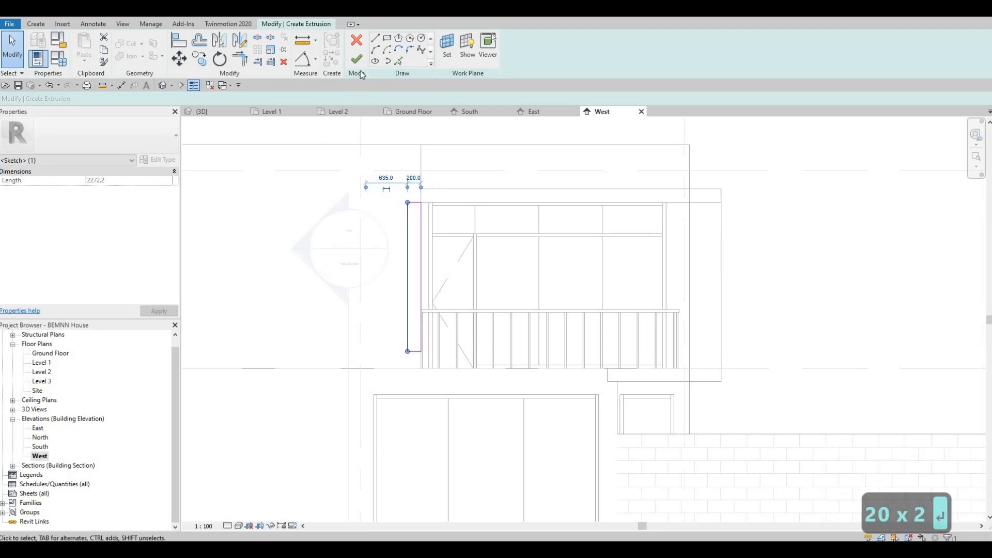
# - Sketch a horizontal rectangle about 4085 mm long and 212 mm high along the balcony floor edge, ending at the balcony's far corner
pyautogui.click(387, 39)
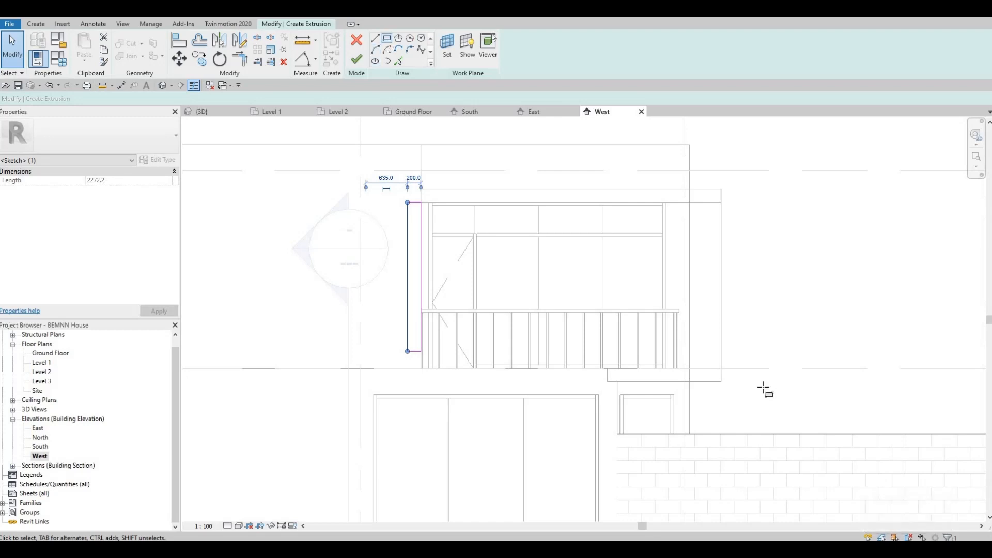
pyautogui.click(689, 368)
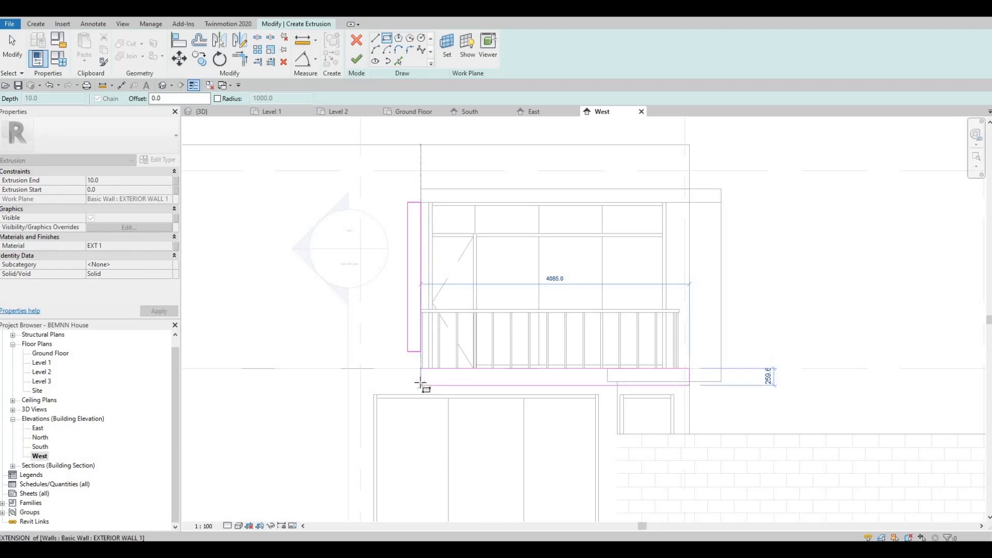
pyautogui.click(421, 382)
pyautogui.press('Escape')
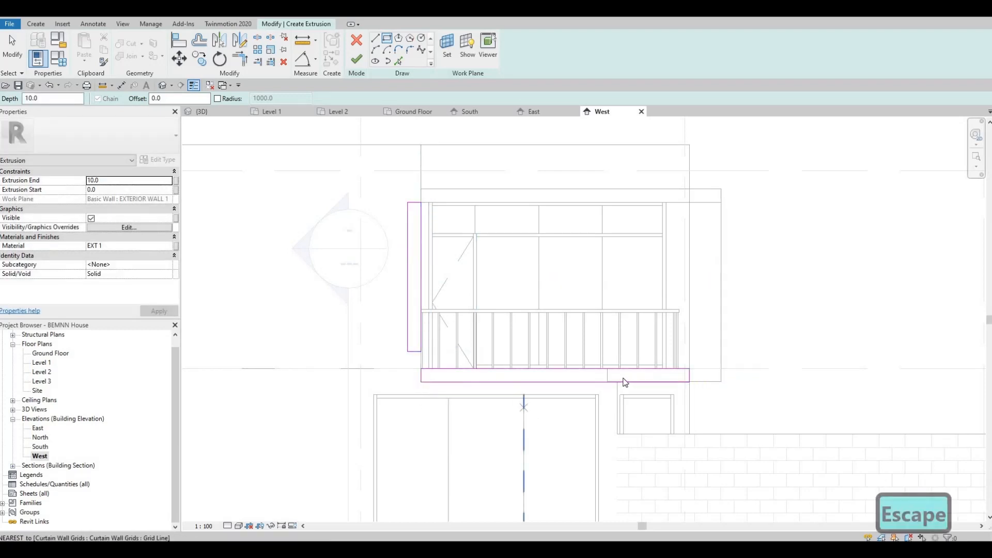
pyautogui.press('Escape')
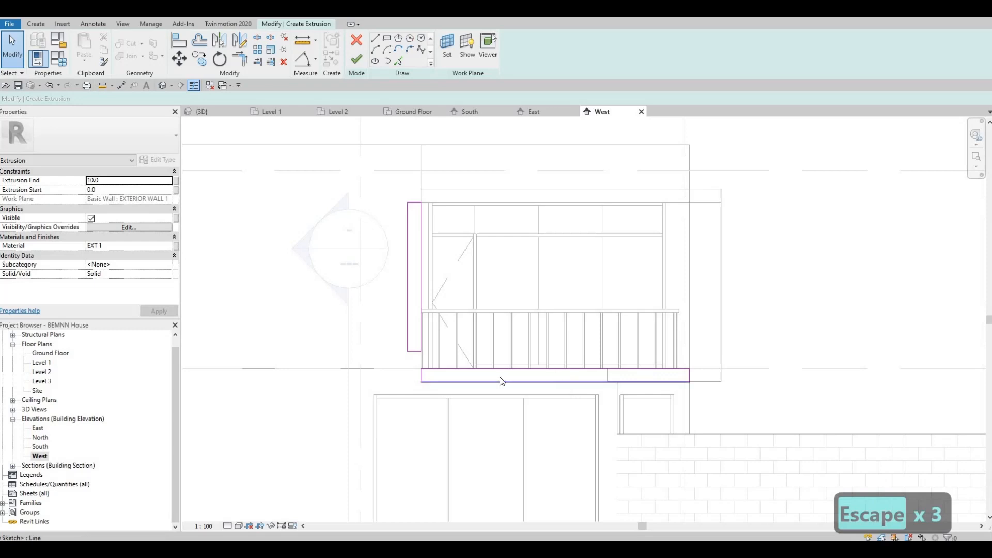
# - Set the height of the horizontal rectangle along the balcony floor to 200 mm
pyautogui.click(445, 381)
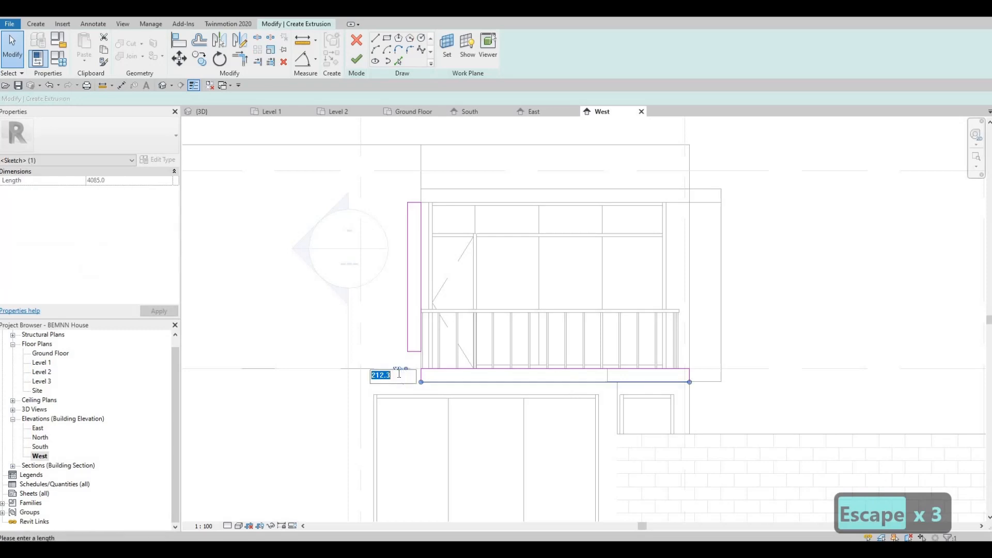
pyautogui.write('200')
pyautogui.press('Return')
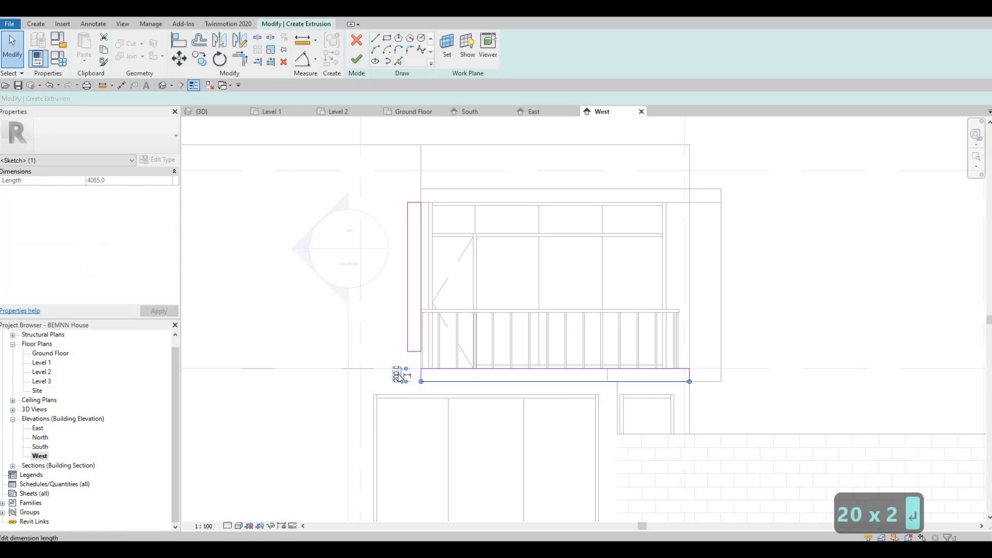
# - Trim the vertical and horizontal rectangles into one L-shaped profile, delete the leftover inner lines at the corner, and finish the extrusion
pyautogui.press('Escape')
pyautogui.press('Escape')
pyautogui.press('t')
pyautogui.press('r')
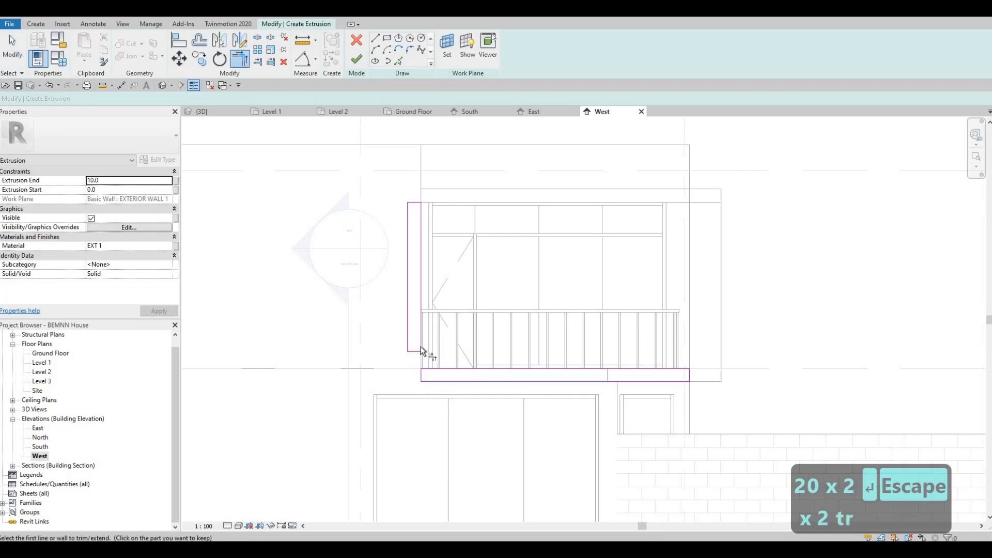
pyautogui.click(407, 336)
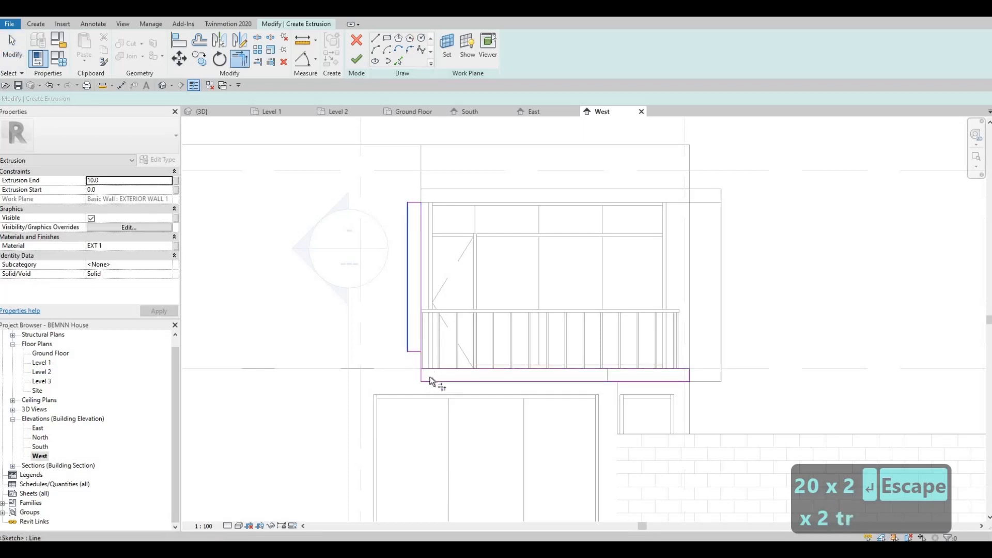
pyautogui.press('Escape')
pyautogui.press('Escape')
pyautogui.moveTo(394, 333); pyautogui.dragTo(435, 396)
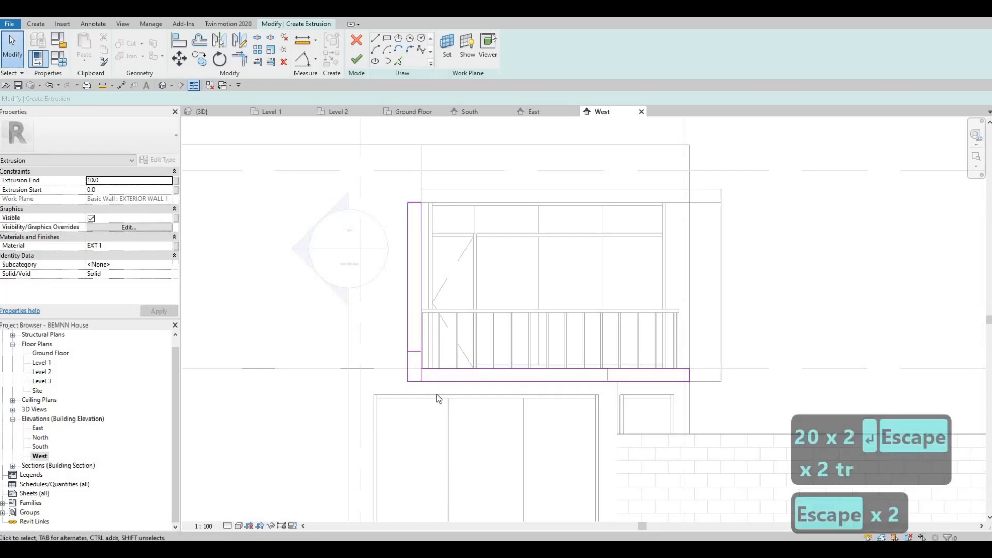
pyautogui.press('Delete')
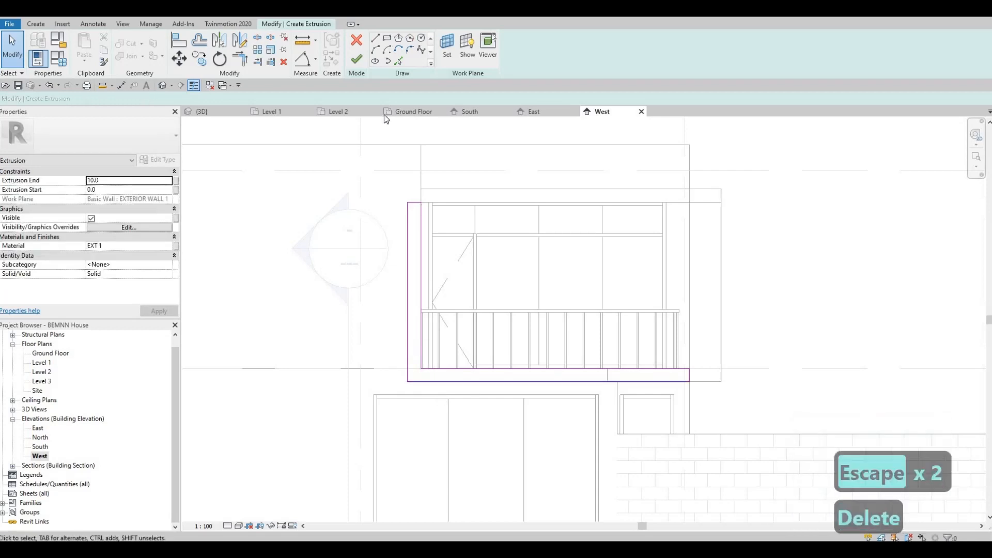
pyautogui.click(357, 60)
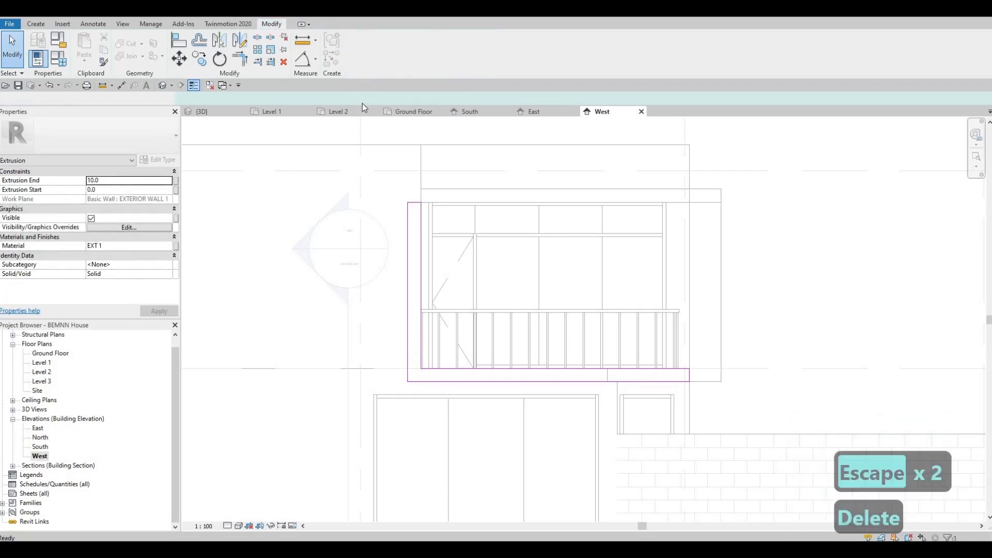
# - In the 3D view, stretch the L-shaped side balcony extrusion outward from the exterior wall
pyautogui.click(202, 111)
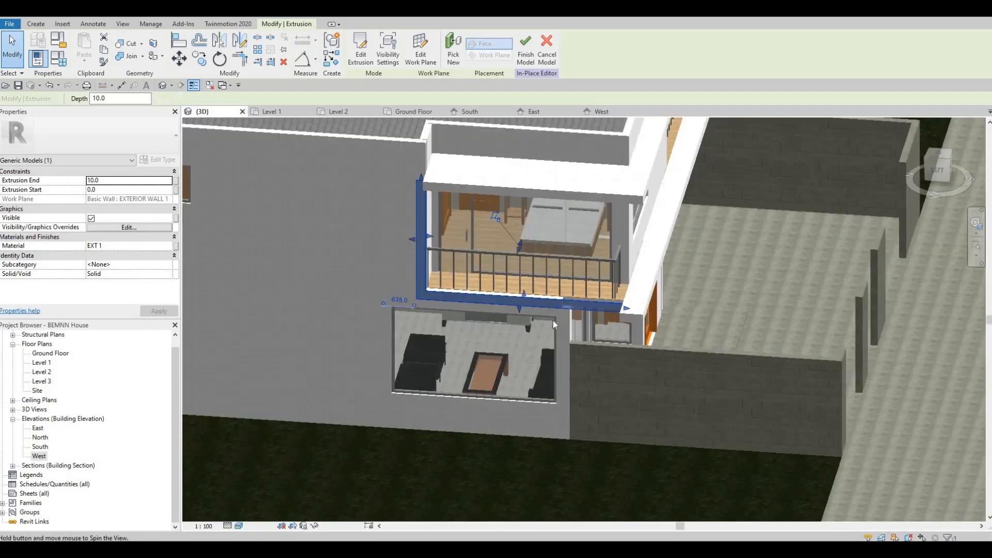
pyautogui.keyDown('shift'); pyautogui.moveTo(553, 322); pyautogui.dragTo(519, 308, button='middle'); pyautogui.keyUp('shift')
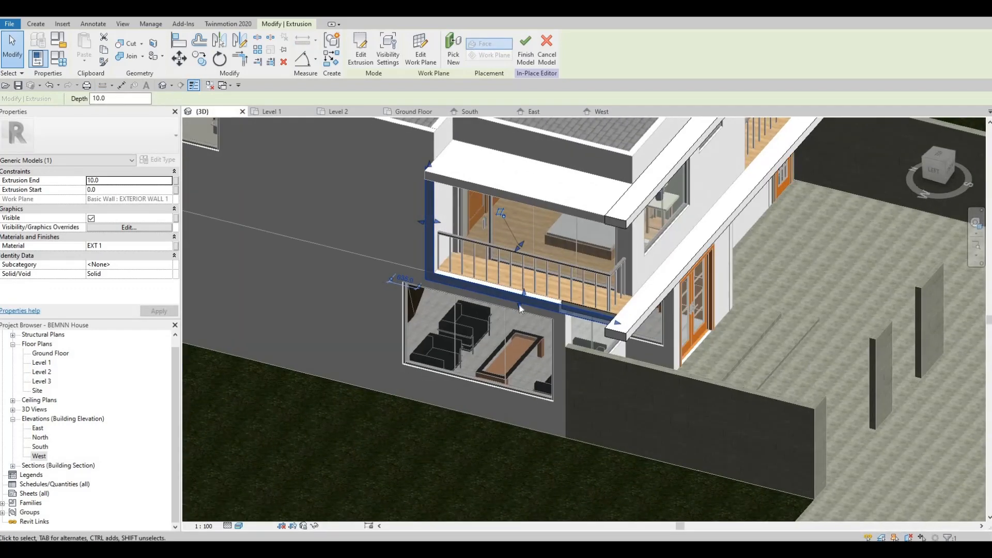
pyautogui.moveTo(515, 268); pyautogui.dragTo(525, 277)
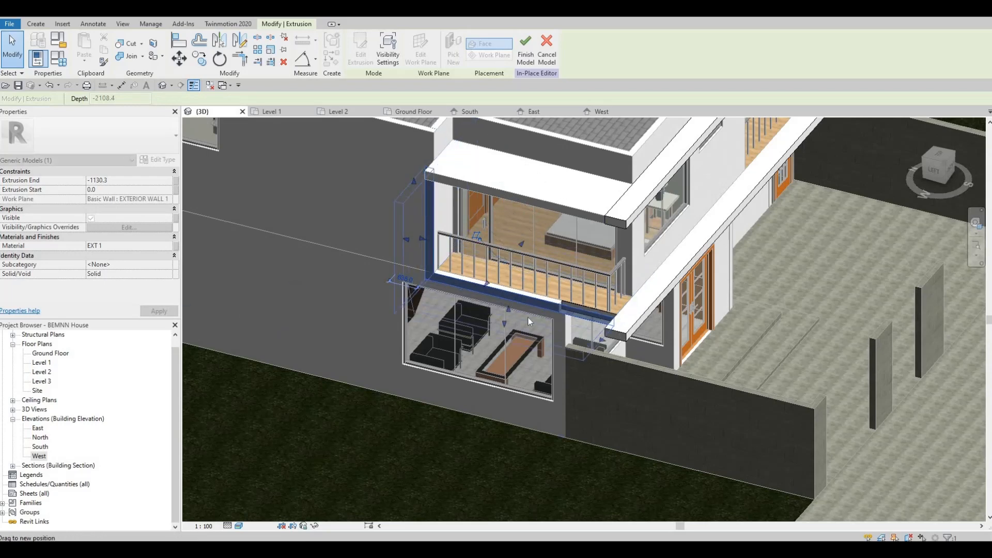
pyautogui.press('Escape')
pyautogui.press('Escape')
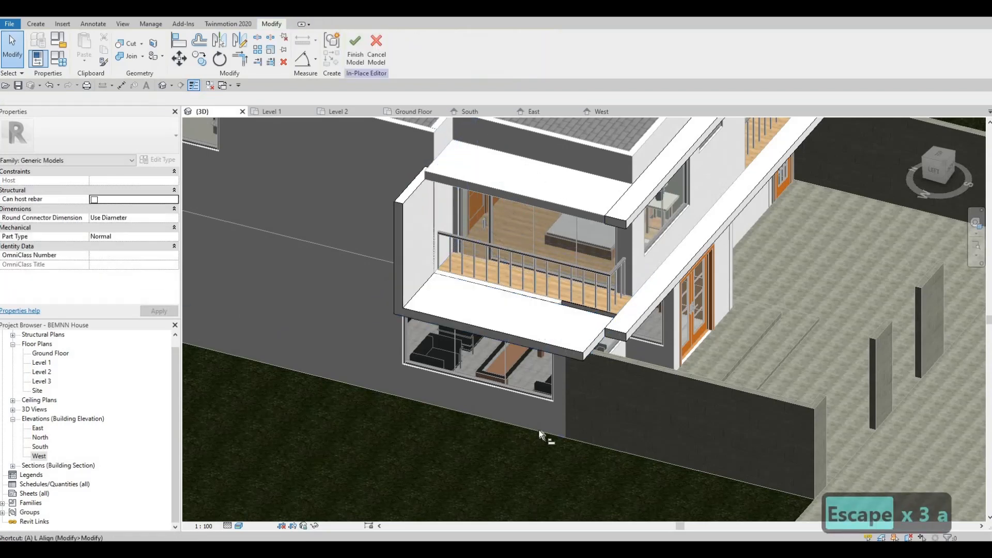
# - Align the outer face of the L-shaped extrusion with the end face of the front frame's lower band
pyautogui.press('a')
pyautogui.press('l')
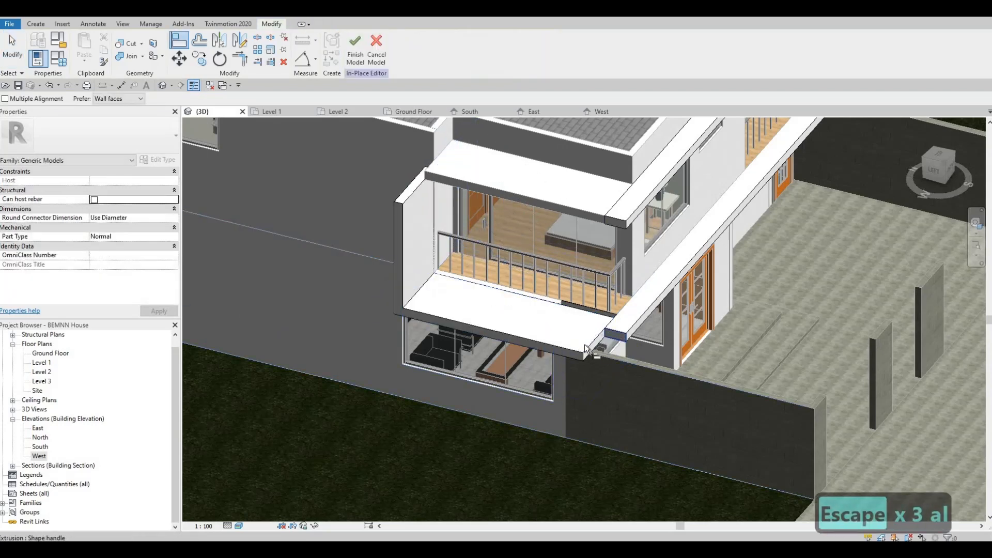
pyautogui.press('Escape')
pyautogui.scroll(3, 583, 309)
pyautogui.click(589, 304)
pyautogui.scroll(2, 578, 316)
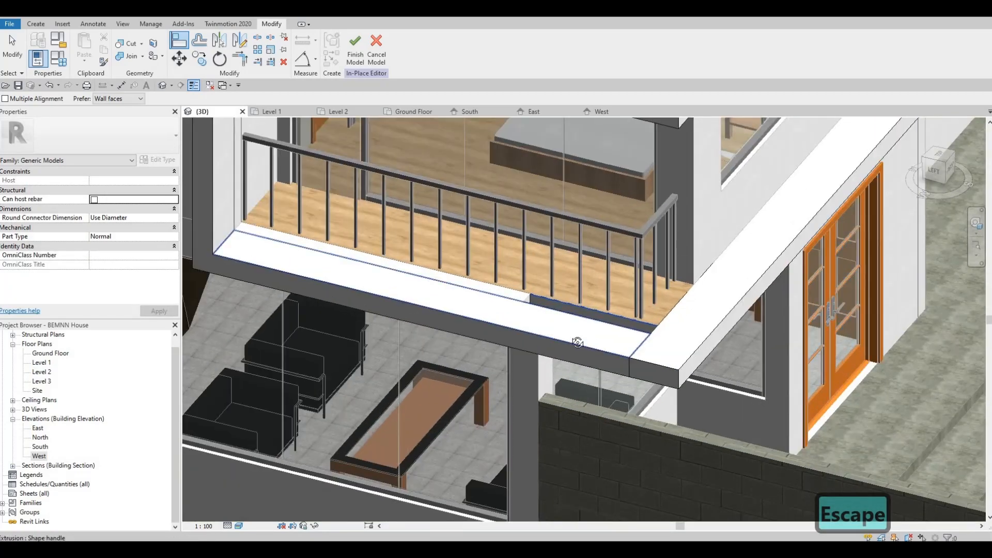
pyautogui.keyDown('shift'); pyautogui.moveTo(557, 361); pyautogui.dragTo(506, 378, button='middle'); pyautogui.keyUp('shift')
pyautogui.press('Escape')
pyautogui.press('Escape')
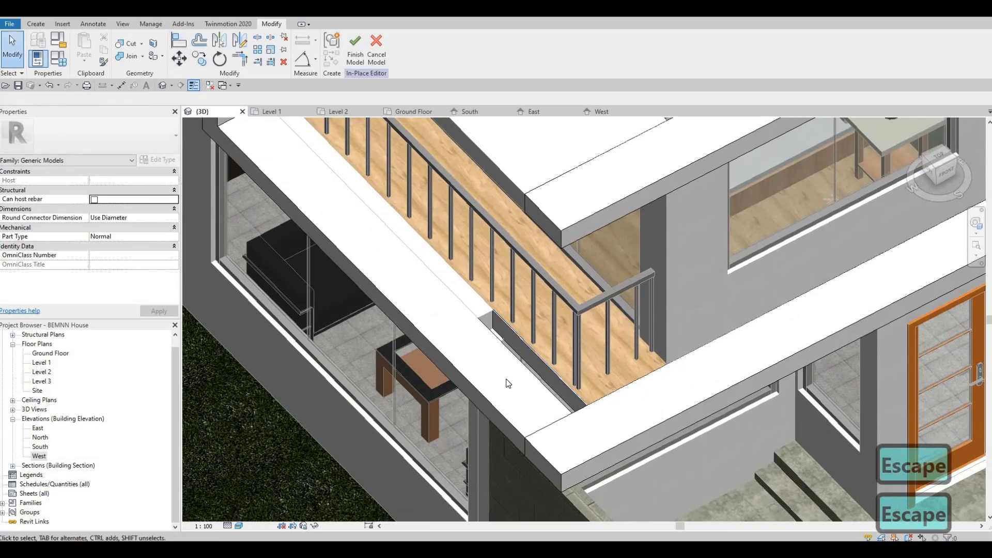
# - Align the recessed edge below the side balcony railing to close the gap between the floor and the L-shaped frame
pyautogui.press('a')
pyautogui.press('l')
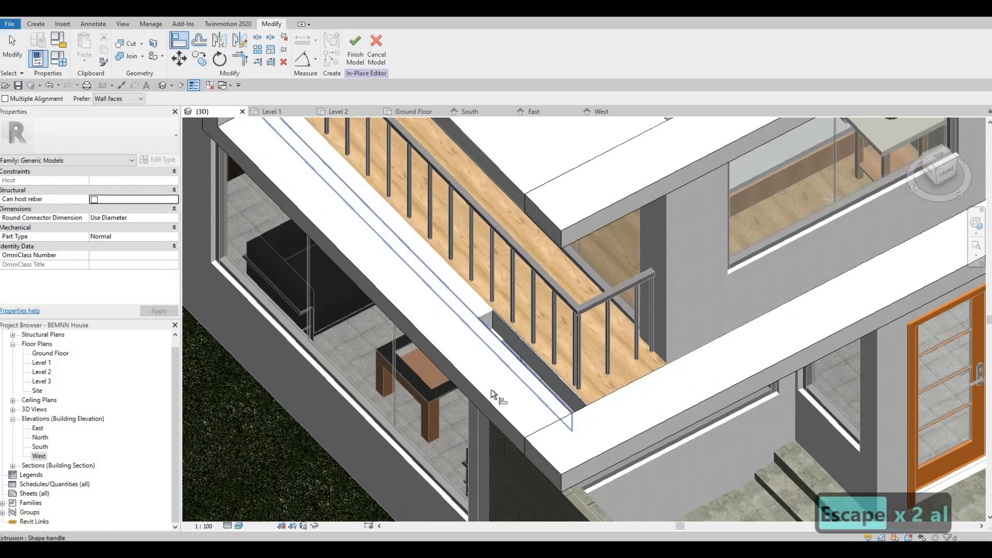
pyautogui.keyDown('shift'); pyautogui.moveTo(535, 382); pyautogui.dragTo(486, 398, button='middle'); pyautogui.keyUp('shift')
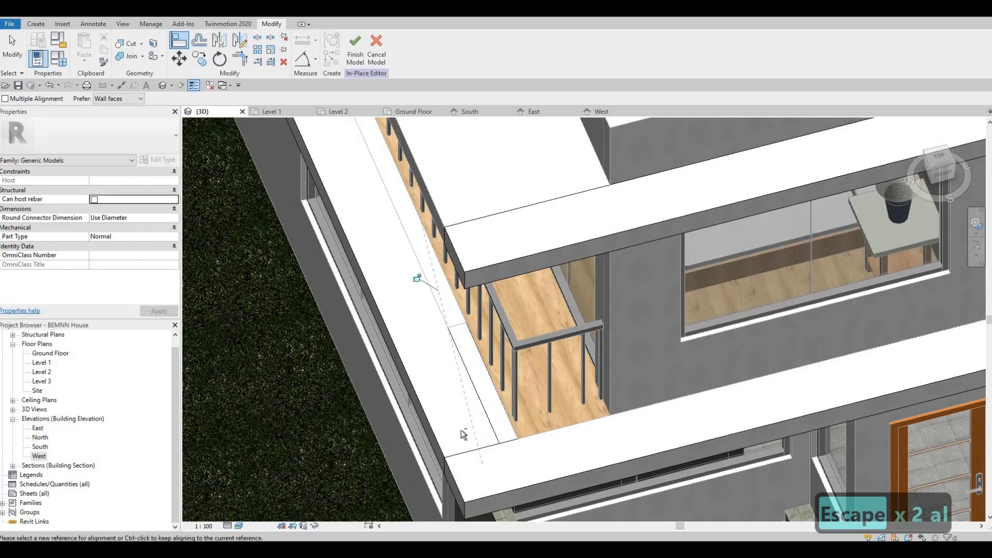
pyautogui.press('Escape')
pyautogui.press('Escape')
pyautogui.keyDown('shift'); pyautogui.moveTo(468, 434); pyautogui.dragTo(377, 274, button='middle'); pyautogui.keyUp('shift')
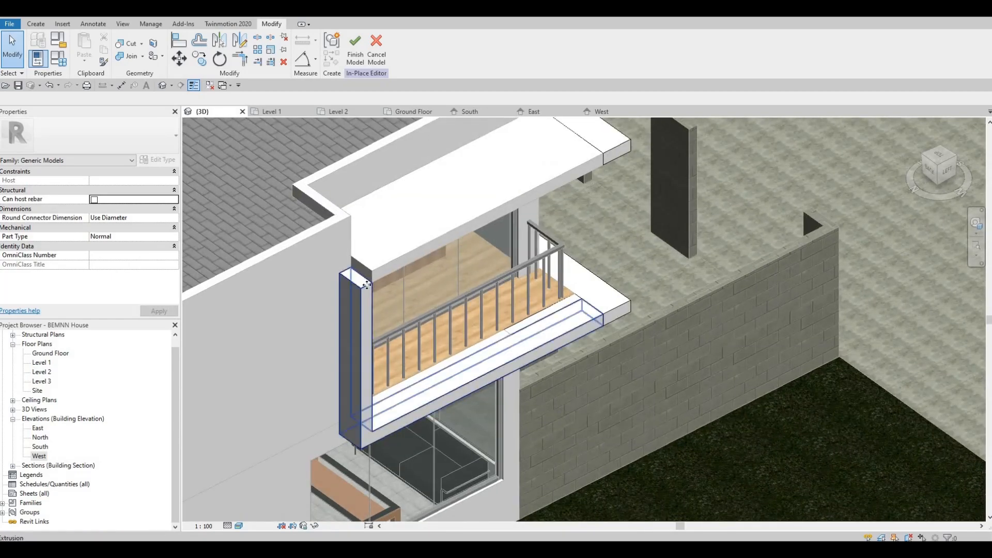
# - Align the top face of the L-shaped frame's vertical leg with the top surface of the side balcony's canopy
pyautogui.click(356, 283)
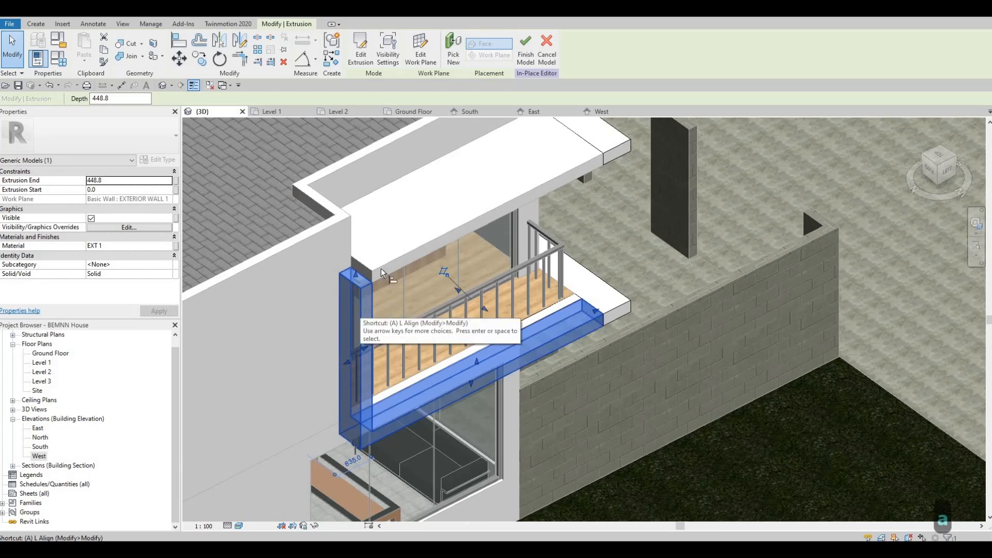
pyautogui.press('l')
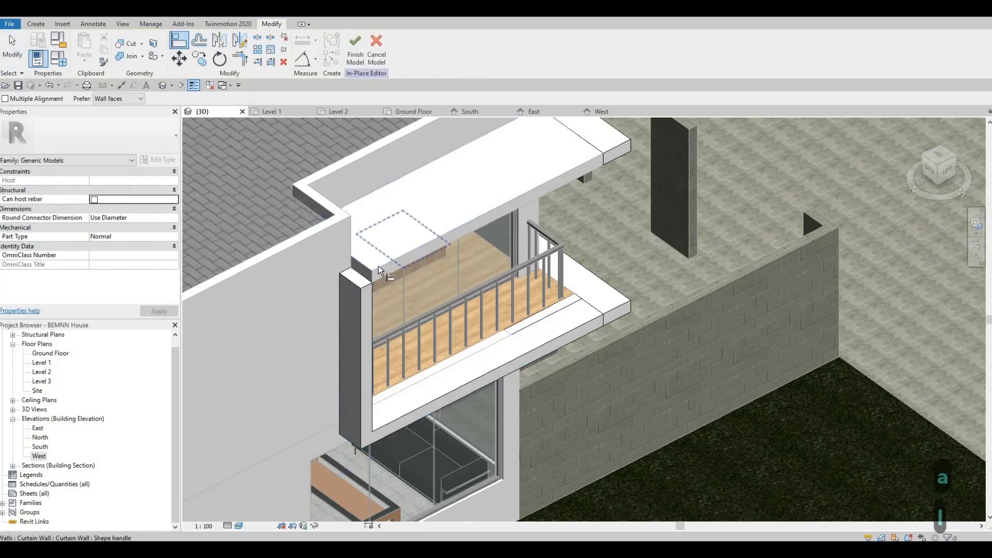
pyautogui.click(376, 269)
pyautogui.press('Escape')
pyautogui.press('Escape')
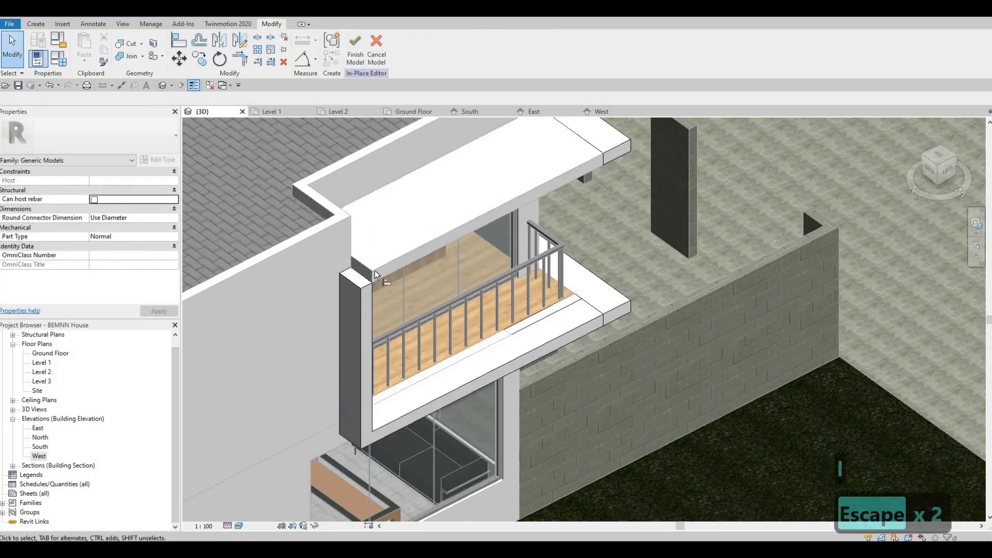
pyautogui.press('a')
pyautogui.press('l')
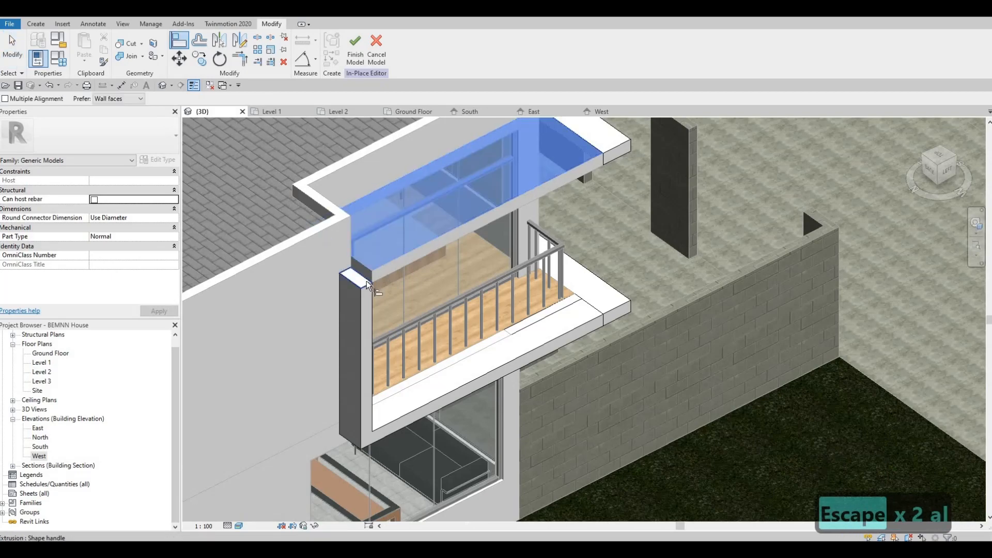
pyautogui.press('Escape')
pyautogui.press('Escape')
pyautogui.keyDown('shift'); pyautogui.moveTo(401, 301); pyautogui.dragTo(354, 278, button='middle'); pyautogui.keyUp('shift')
pyautogui.scroll(-1, 355, 279)
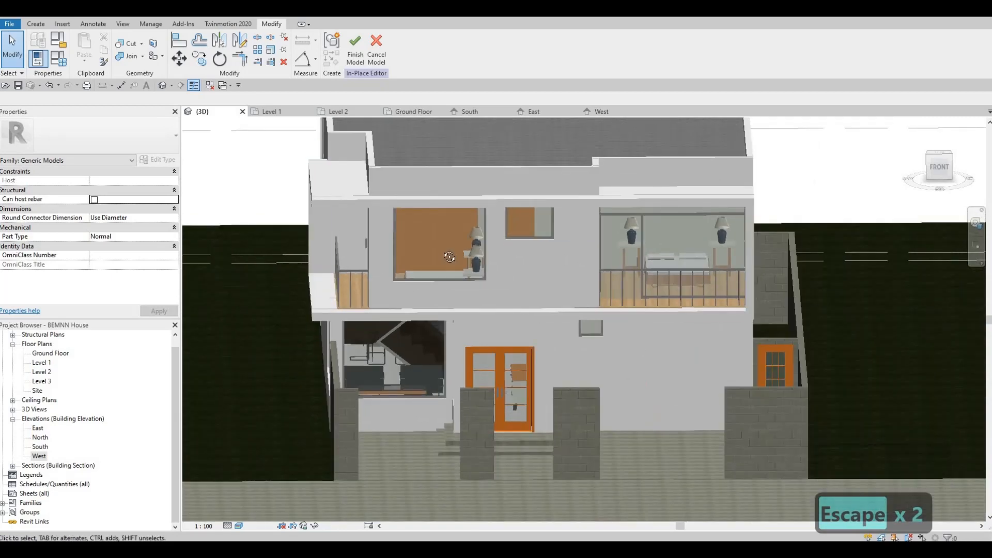
# - Start the Paint tool with the Mahogany material and paint the inner face of the side balcony frame's vertical leg
pyautogui.keyDown('shift'); pyautogui.moveTo(448, 256); pyautogui.dragTo(356, 228, button='middle'); pyautogui.keyUp('shift')
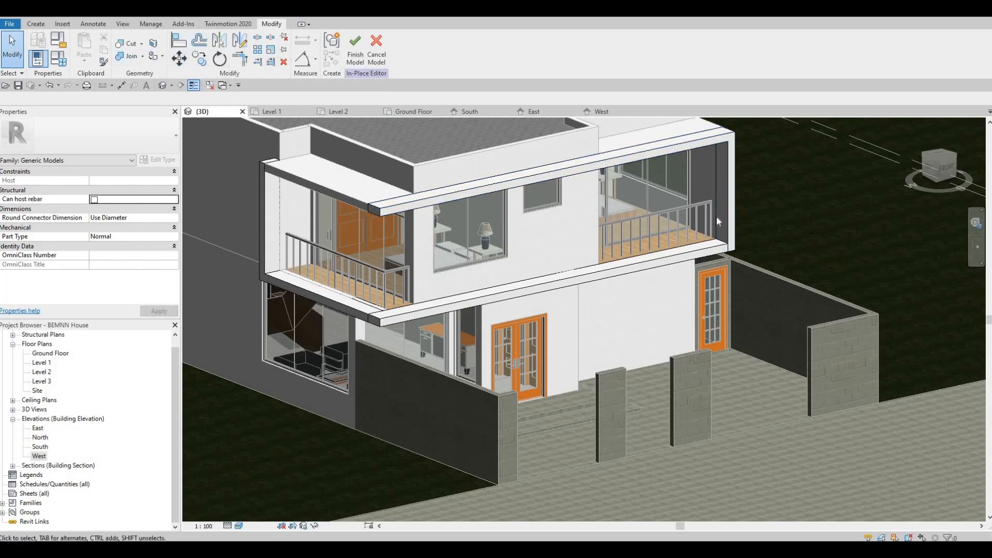
pyautogui.click(155, 55)
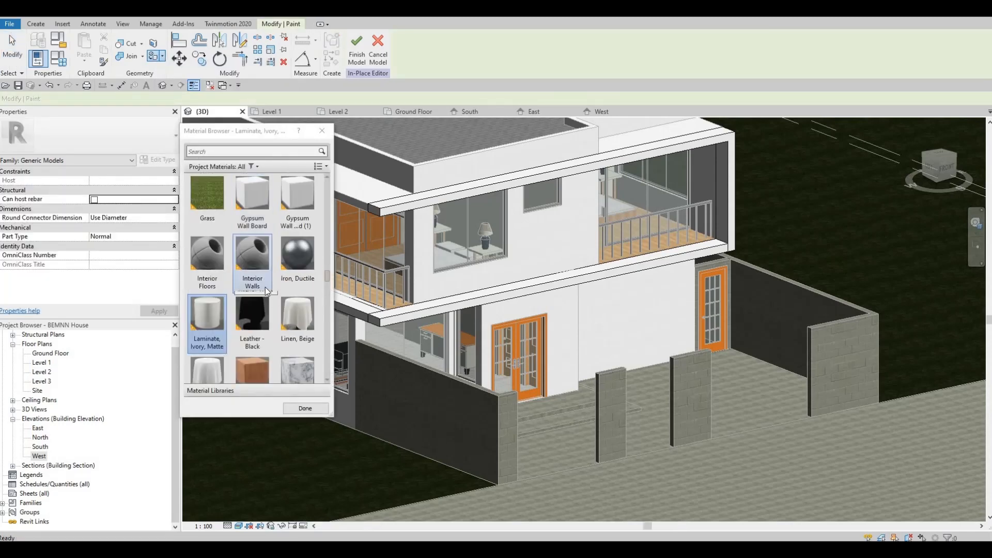
pyautogui.scroll(-3, 265, 286)
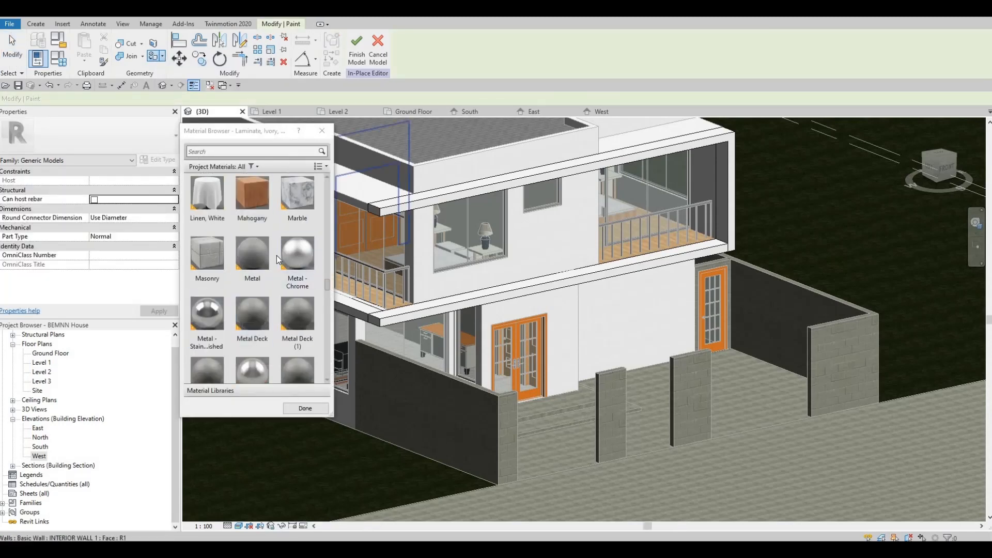
pyautogui.click(258, 209)
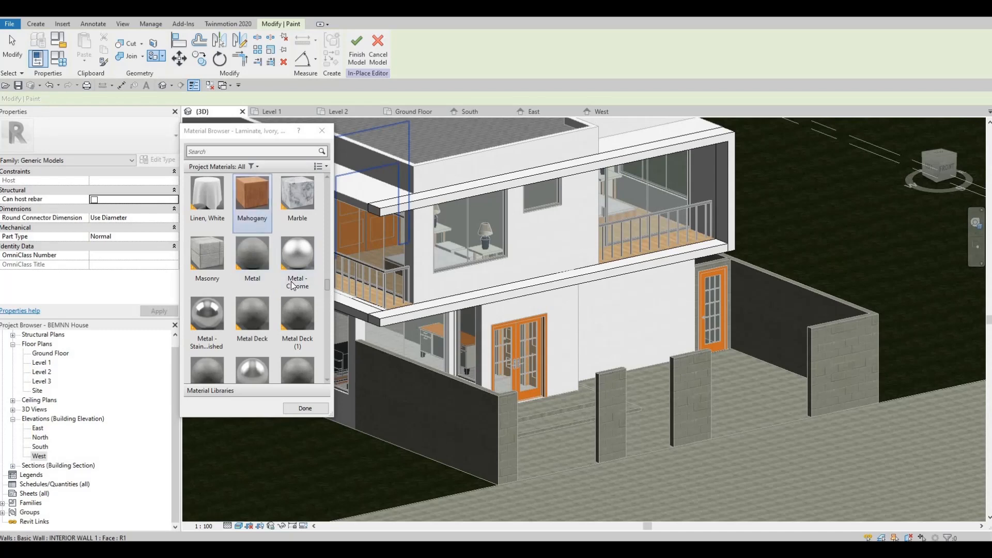
pyautogui.keyDown('shift'); pyautogui.moveTo(472, 293); pyautogui.dragTo(480, 296, button='middle'); pyautogui.keyUp('shift')
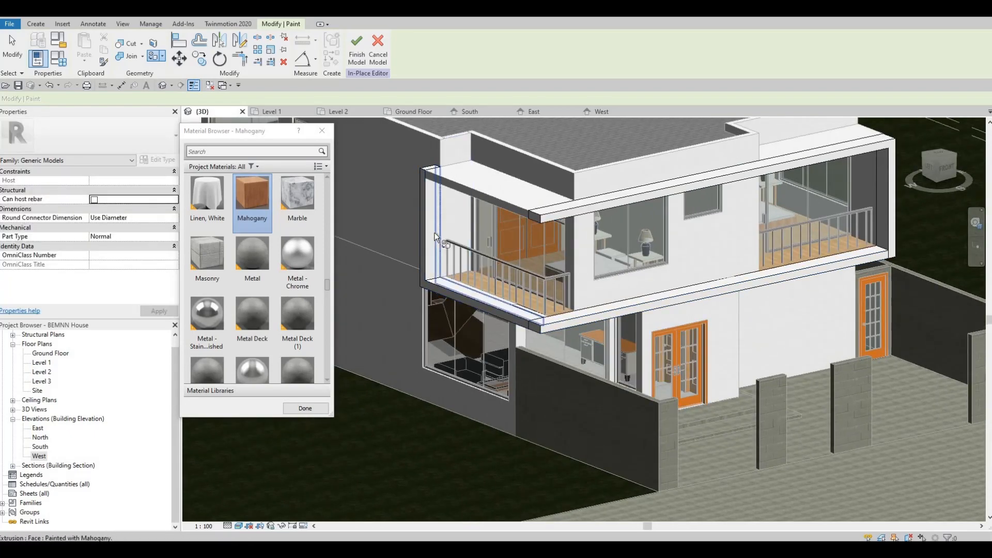
pyautogui.scroll(2, 436, 231)
pyautogui.keyDown('shift'); pyautogui.moveTo(469, 204); pyautogui.dragTo(454, 277, button='middle'); pyautogui.keyUp('shift')
pyautogui.click(457, 274)
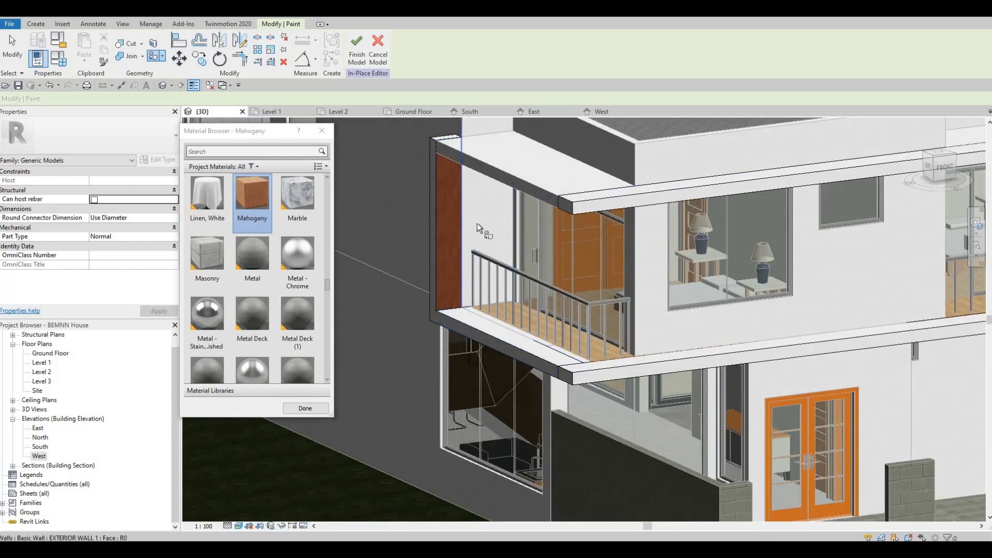
# - Paint Mahogany on the top of the side balcony frame's lower leg, the adjoining floor strip and the front frame's lower ledge
pyautogui.keyDown('shift'); pyautogui.moveTo(476, 296); pyautogui.dragTo(485, 377, button='middle'); pyautogui.keyUp('shift')
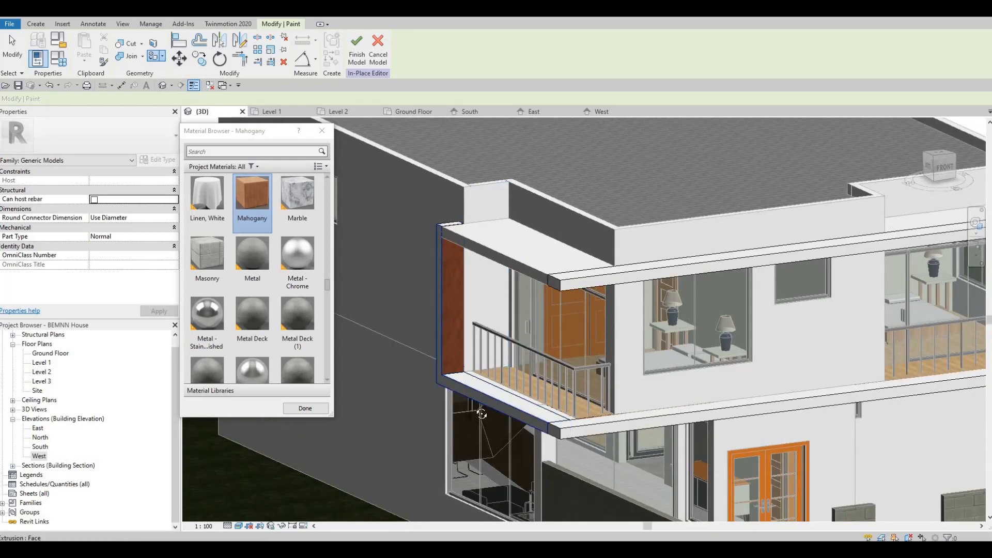
pyautogui.scroll(5, 481, 388)
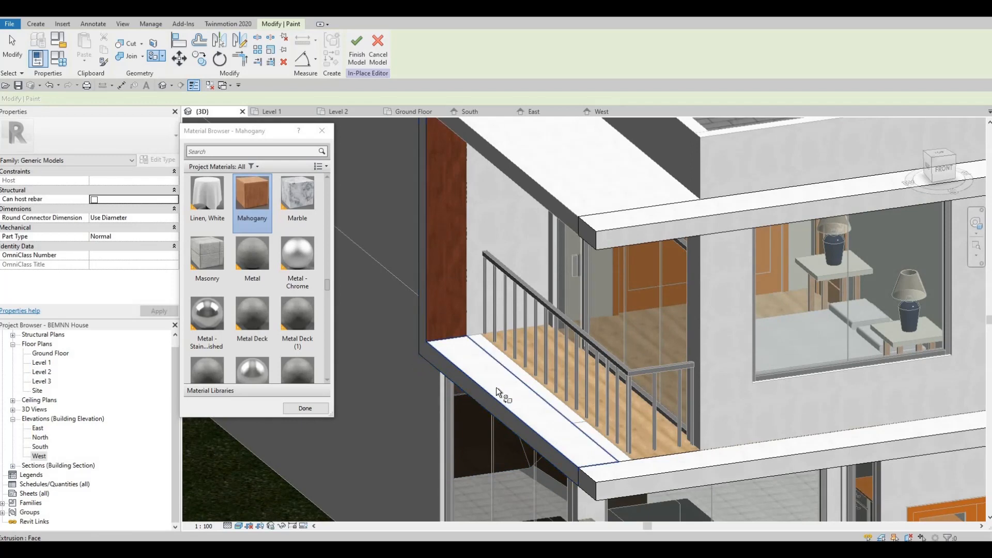
pyautogui.click(523, 380)
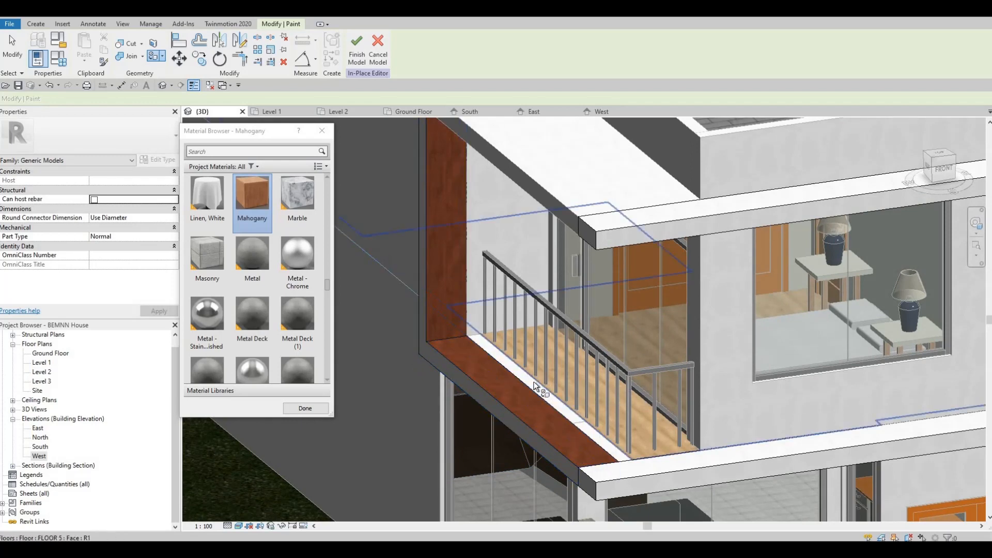
pyautogui.click(593, 432)
pyautogui.moveTo(644, 470); pyautogui.dragTo(471, 426, button='middle')
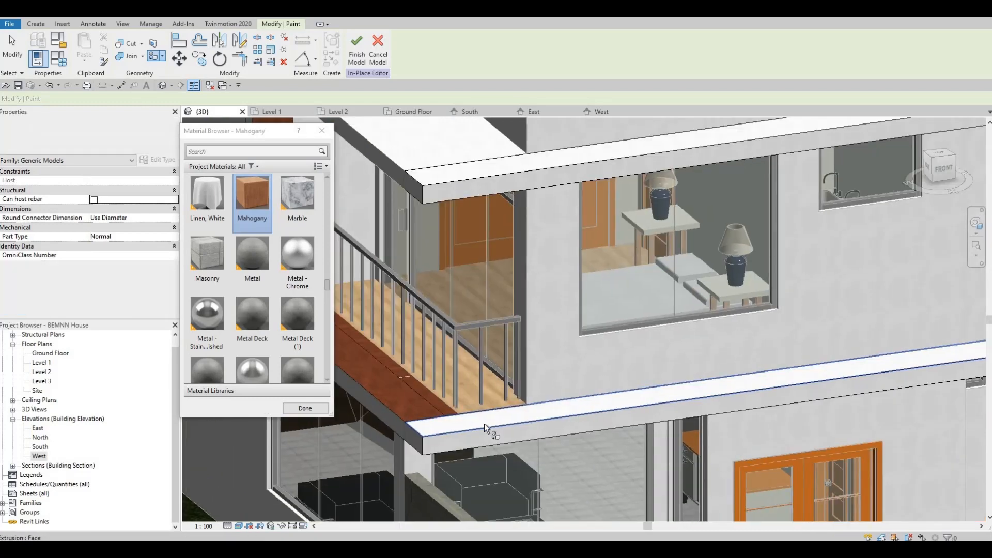
pyautogui.click(484, 423)
pyautogui.scroll(-2, 555, 464)
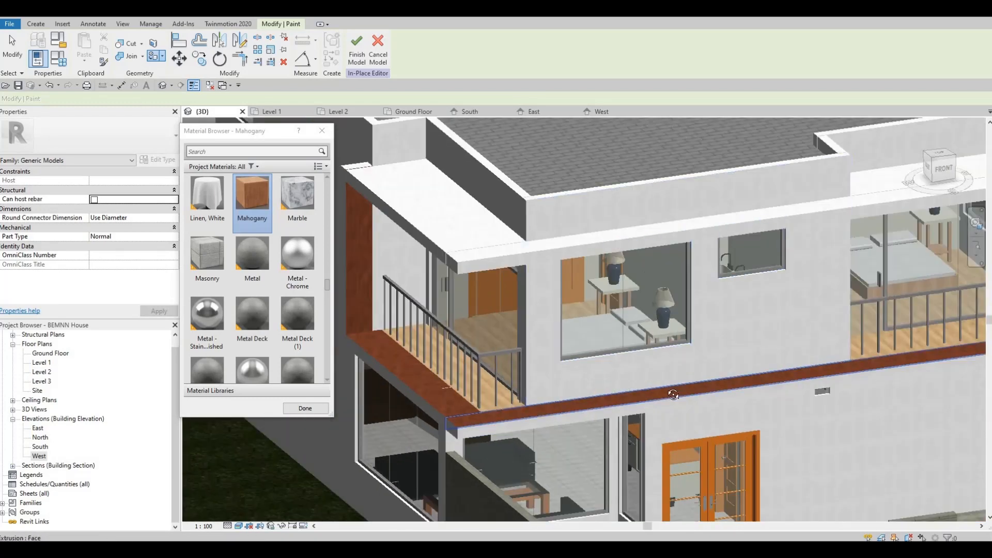
# - Paint the inner face of the front frame's vertical leg beside the far balcony with Mahogany
pyautogui.moveTo(673, 395); pyautogui.dragTo(617, 451, button='middle')
pyautogui.keyDown('shift'); pyautogui.moveTo(747, 339); pyautogui.dragTo(597, 443, button='middle'); pyautogui.keyUp('shift')
pyautogui.keyDown('shift'); pyautogui.moveTo(700, 356); pyautogui.dragTo(796, 279, button='middle'); pyautogui.keyUp('shift')
pyautogui.scroll(1, 796, 279)
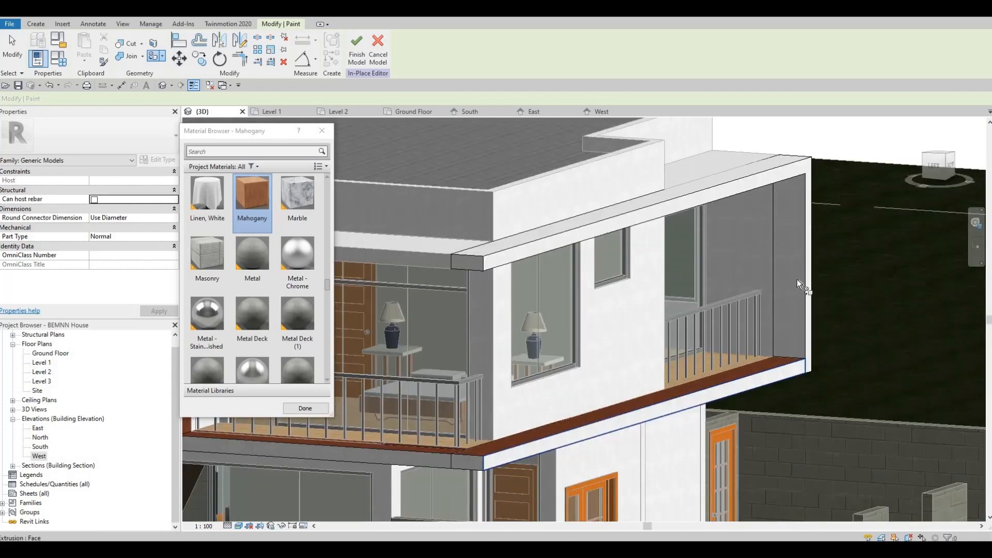
pyautogui.click(771, 252)
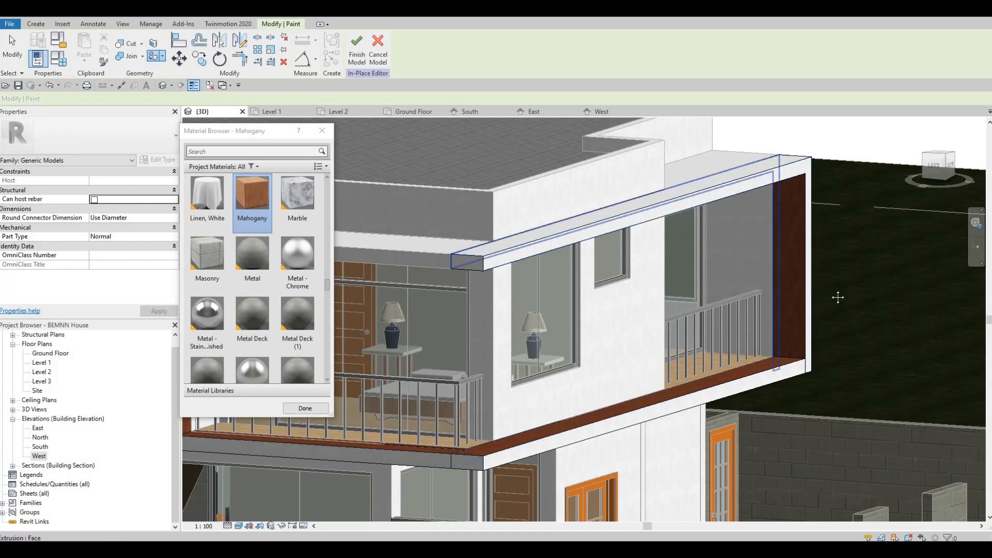
# - Paint the underside of the front frame's upper beam with Mahogany
pyautogui.scroll(6, 625, 283)
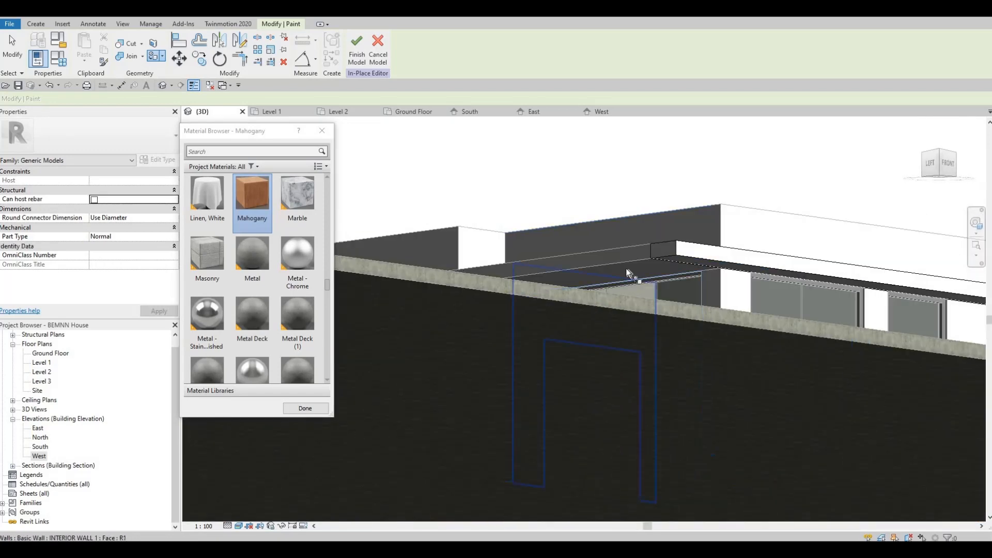
pyautogui.scroll(-3, 626, 269)
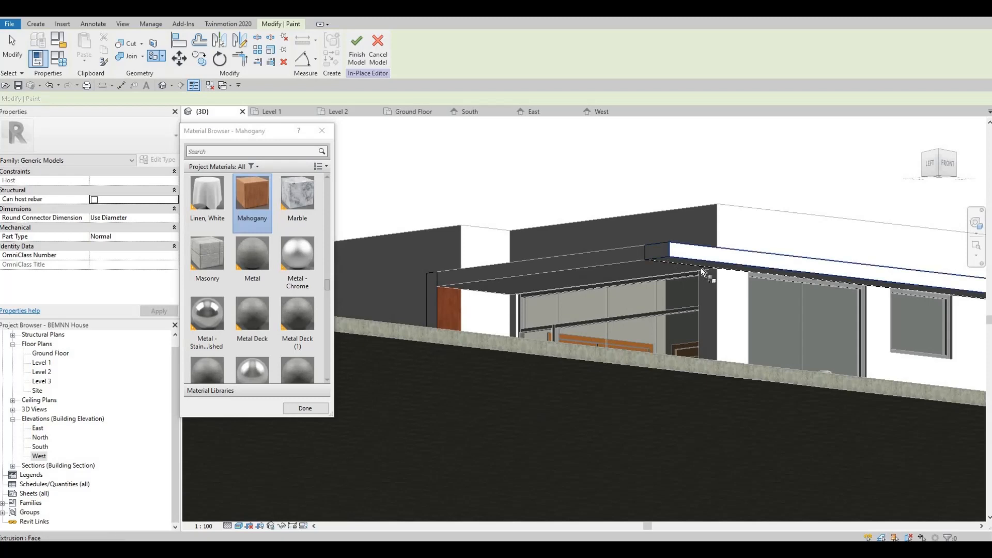
pyautogui.moveTo(739, 277); pyautogui.dragTo(532, 282, button='middle')
pyautogui.moveTo(764, 304); pyautogui.dragTo(562, 259, button='middle')
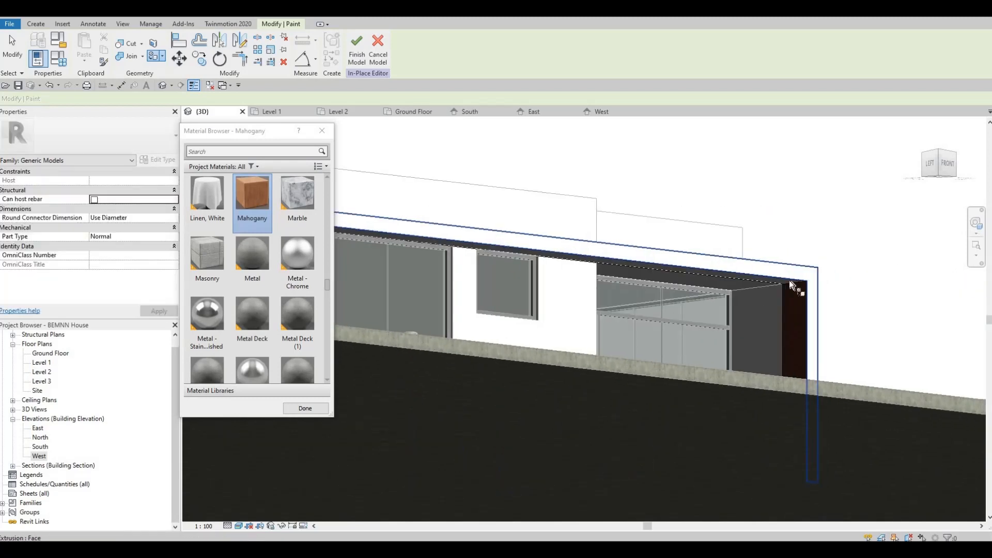
pyautogui.scroll(1, 789, 280)
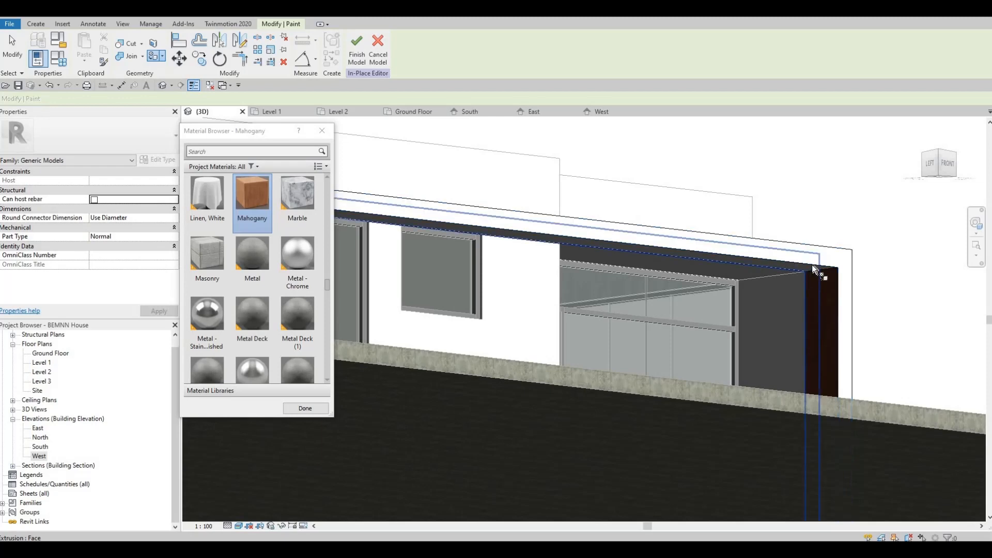
pyautogui.scroll(2, 803, 266)
pyautogui.scroll(2, 803, 269)
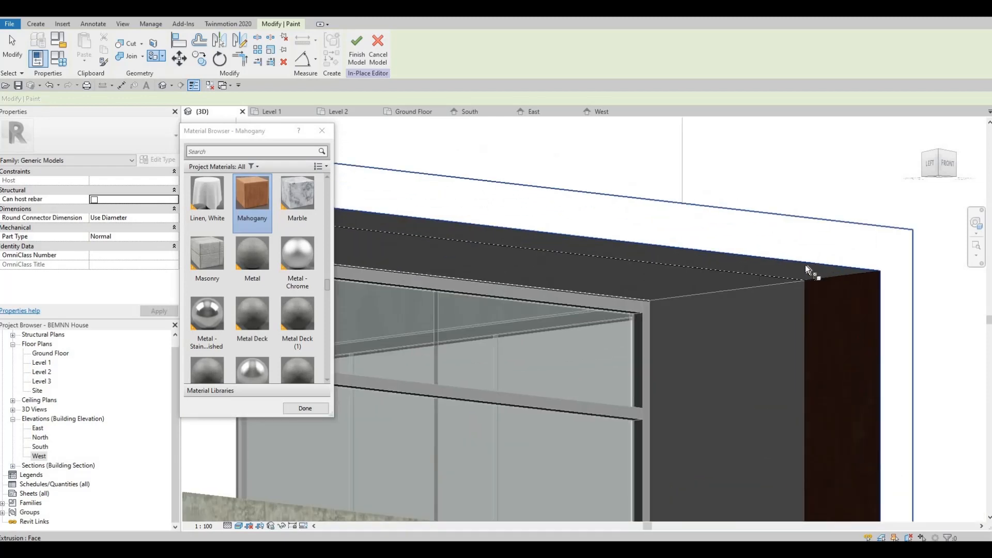
pyautogui.click(801, 269)
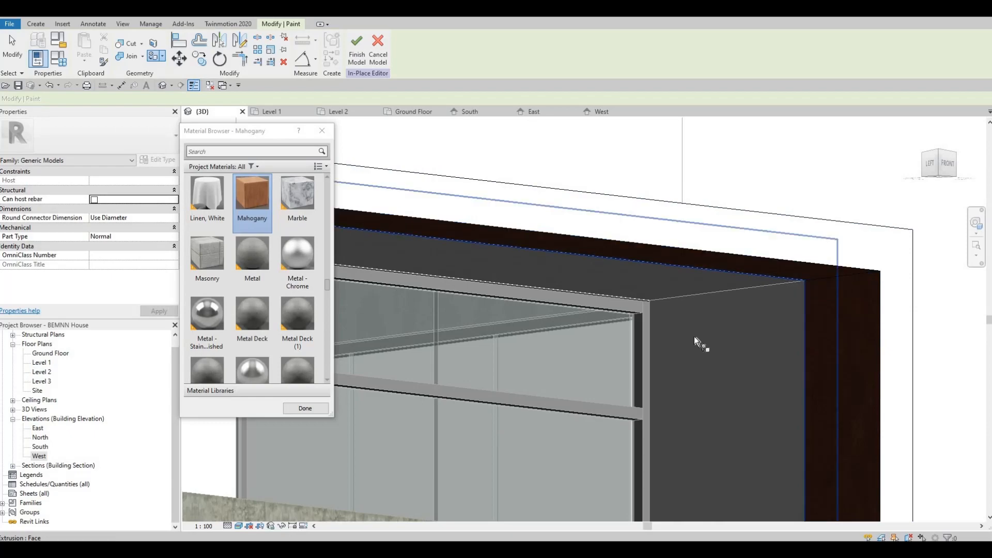
pyautogui.scroll(-5, 693, 337)
pyautogui.moveTo(724, 426)
pyautogui.keyDown('shift'); pyautogui.mouseDown(button='middle')
pyautogui.moveTo(649, 304)
pyautogui.moveTo(755, 324)
pyautogui.moveTo(714, 402)
pyautogui.moveTo(711, 364)
pyautogui.moveTo(620, 325)
pyautogui.moveTo(781, 362)
pyautogui.mouseUp(button='middle'); pyautogui.keyUp('shift')
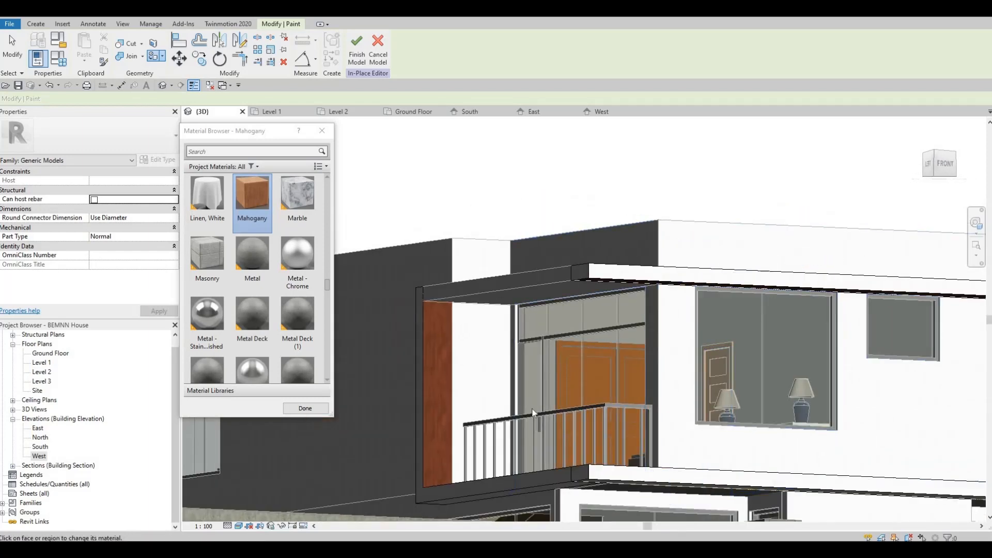
# - Finish editing the in-place model of the balcony frame
pyautogui.keyDown('shift'); pyautogui.moveTo(515, 311); pyautogui.dragTo(450, 358, button='middle'); pyautogui.keyUp('shift')
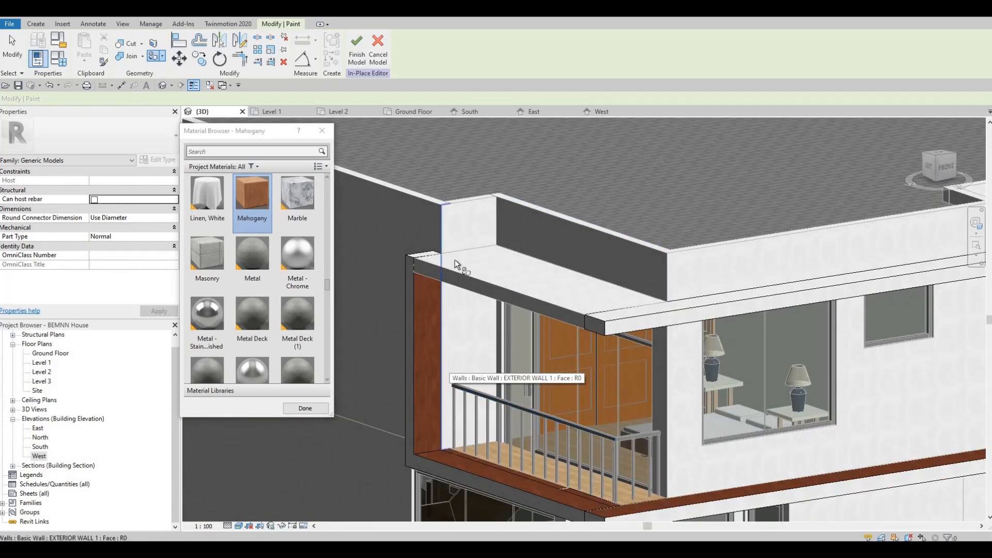
pyautogui.moveTo(730, 340); pyautogui.dragTo(622, 294, button='middle')
pyautogui.scroll(-1, 622, 293)
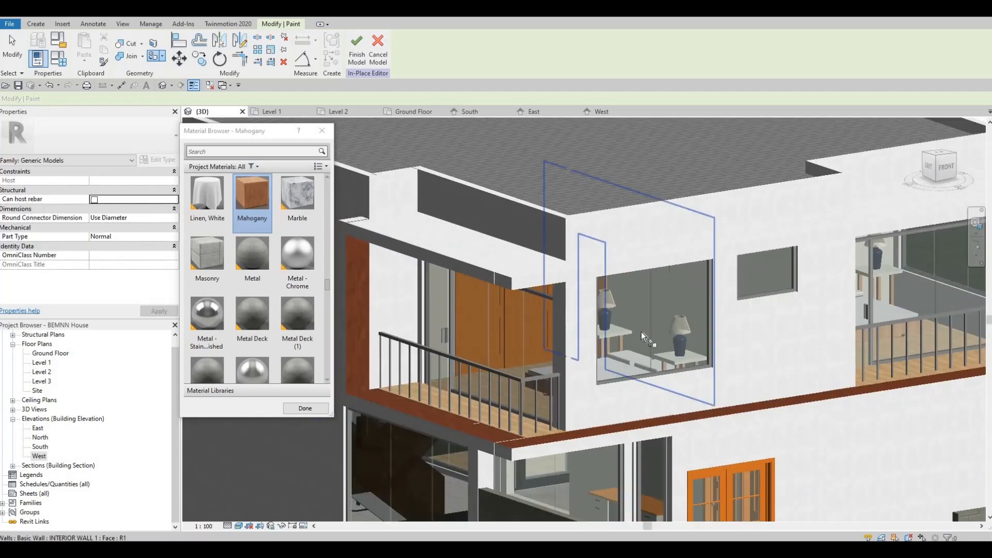
pyautogui.click(363, 59)
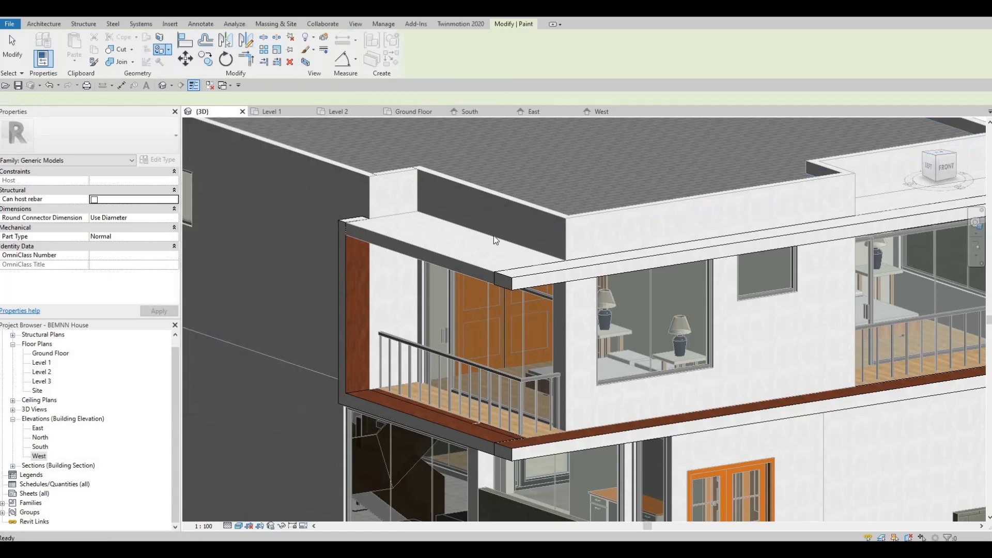
# - Edit the side balcony's canopy model in place and paint the canopy's underside with Mahogany
pyautogui.keyDown('shift'); pyautogui.moveTo(684, 314); pyautogui.dragTo(493, 266, button='middle'); pyautogui.keyUp('shift')
pyautogui.click(496, 266)
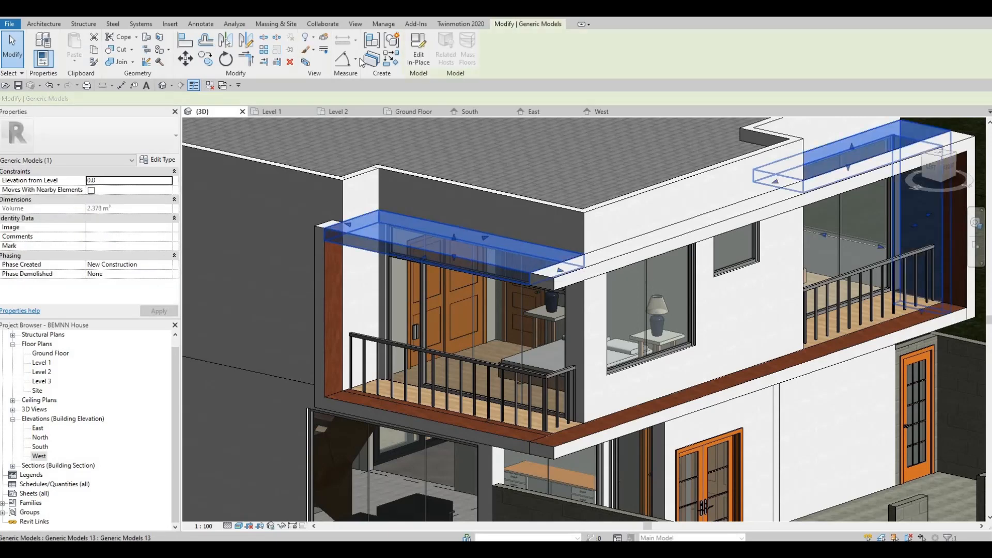
pyautogui.click(419, 54)
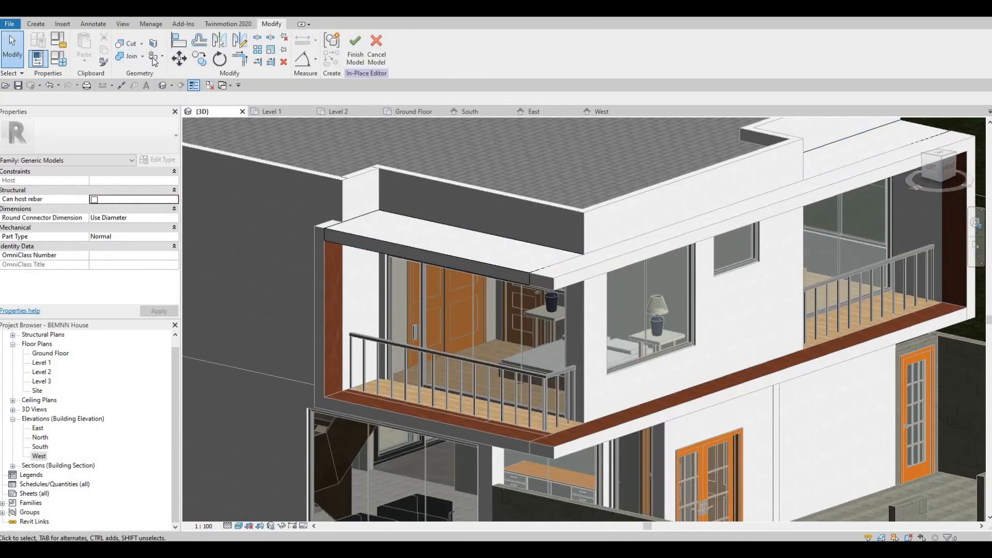
pyautogui.press('p')
pyautogui.press('t')
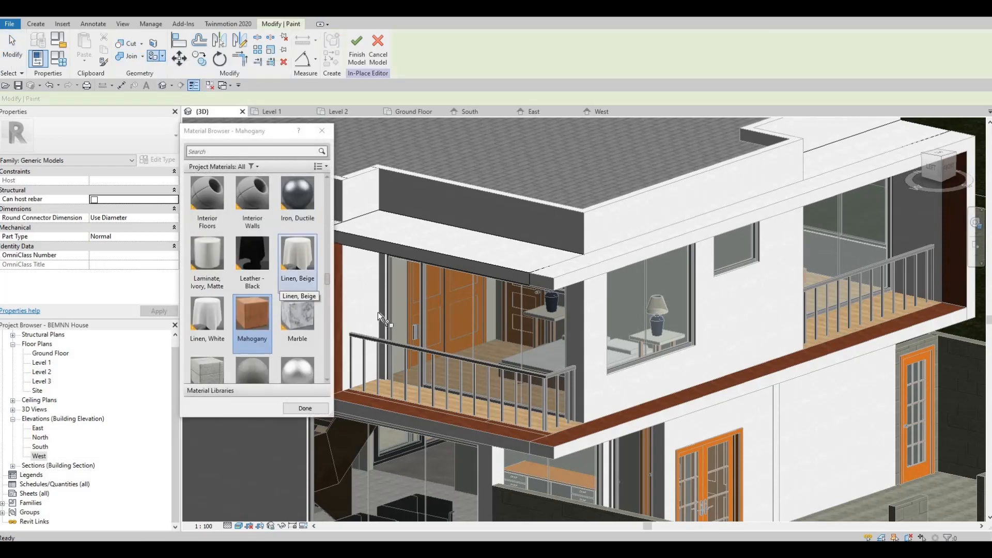
pyautogui.moveTo(379, 260)
pyautogui.keyDown('shift'); pyautogui.mouseDown(button='middle')
pyautogui.moveTo(366, 202)
pyautogui.moveTo(434, 244)
pyautogui.moveTo(497, 243)
pyautogui.mouseUp(button='middle'); pyautogui.keyUp('shift')
pyautogui.click(497, 250)
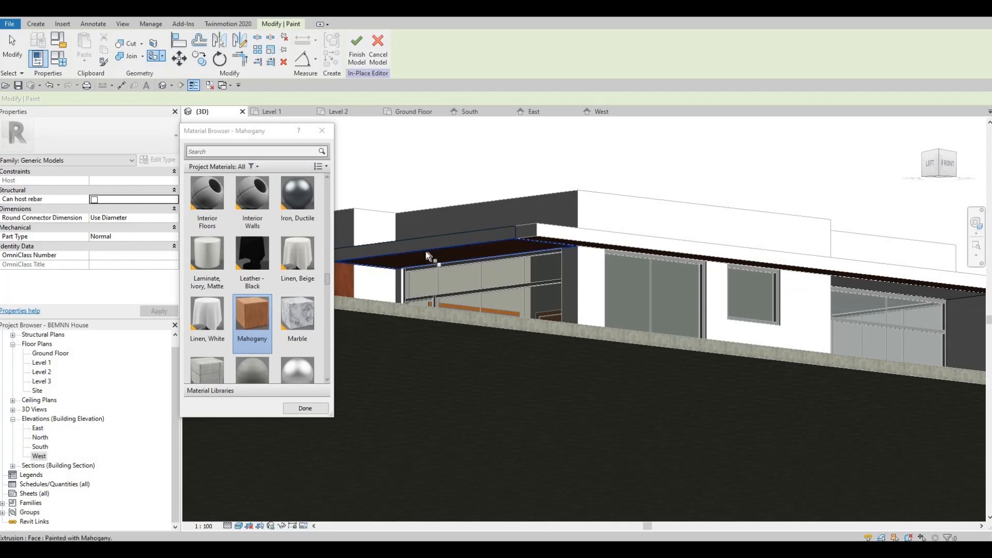
# - Paint the remaining dark inner side face beside the far balcony's glazing with Mahogany
pyautogui.moveTo(425, 251)
pyautogui.keyDown('shift'); pyautogui.mouseDown(button='middle')
pyautogui.moveTo(699, 278)
pyautogui.moveTo(715, 289)
pyautogui.mouseUp(button='middle'); pyautogui.keyUp('shift')
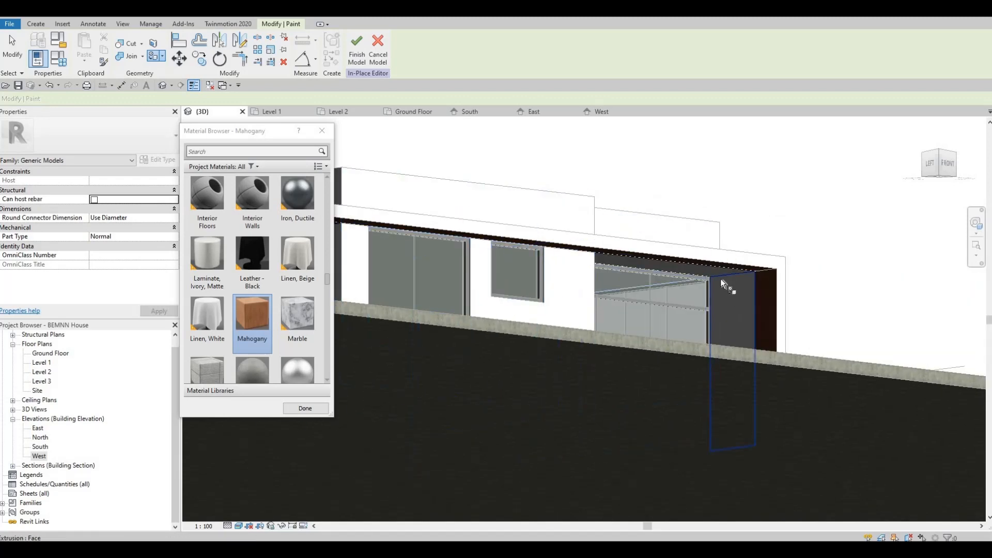
pyautogui.click(718, 279)
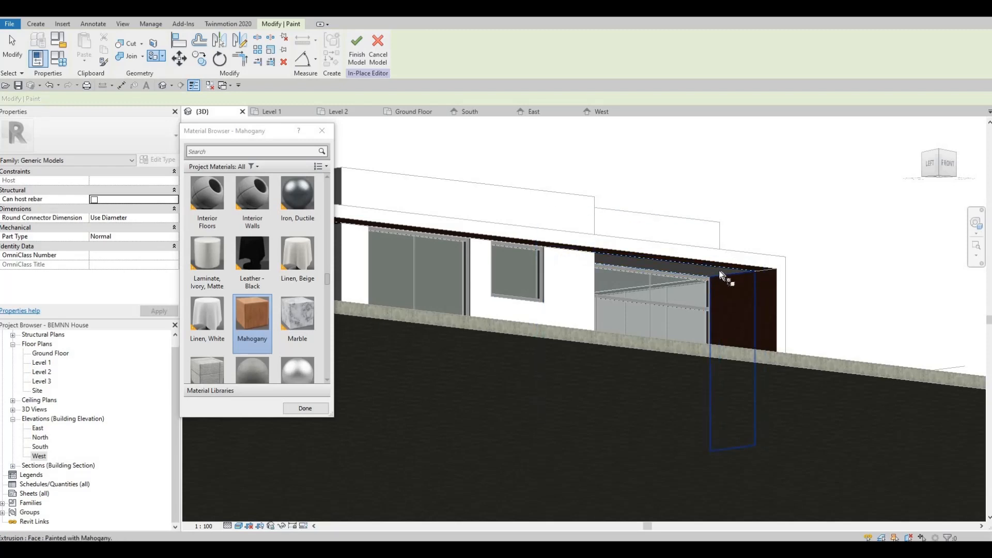
pyautogui.scroll(3, 717, 267)
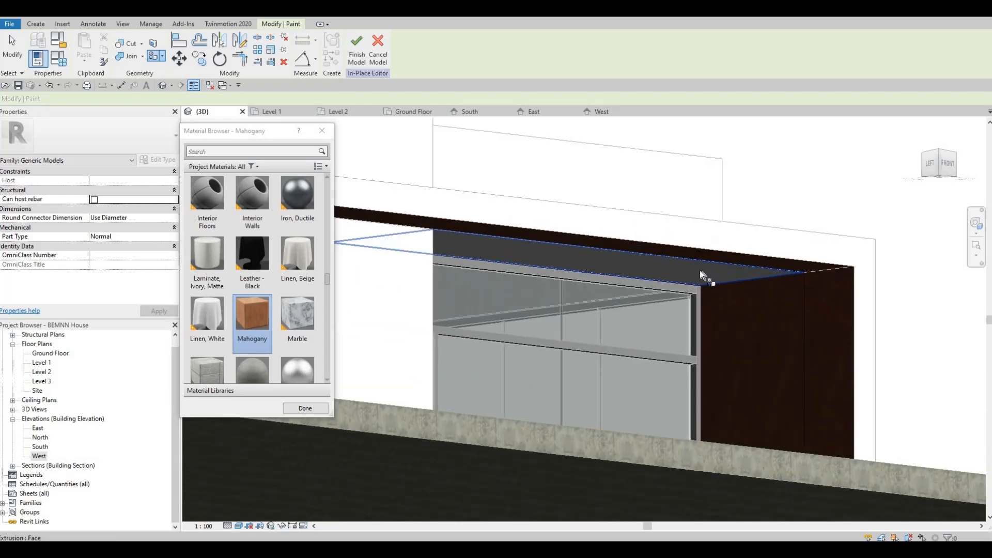
# - Finish editing the in-place canopy model and leave the Paint tool
pyautogui.keyDown('shift'); pyautogui.moveTo(700, 271); pyautogui.dragTo(699, 317, button='middle'); pyautogui.keyUp('shift')
pyautogui.scroll(-1, 698, 316)
pyautogui.keyDown('shift'); pyautogui.moveTo(687, 369); pyautogui.dragTo(592, 273, button='middle'); pyautogui.keyUp('shift')
pyautogui.scroll(-2, 593, 289)
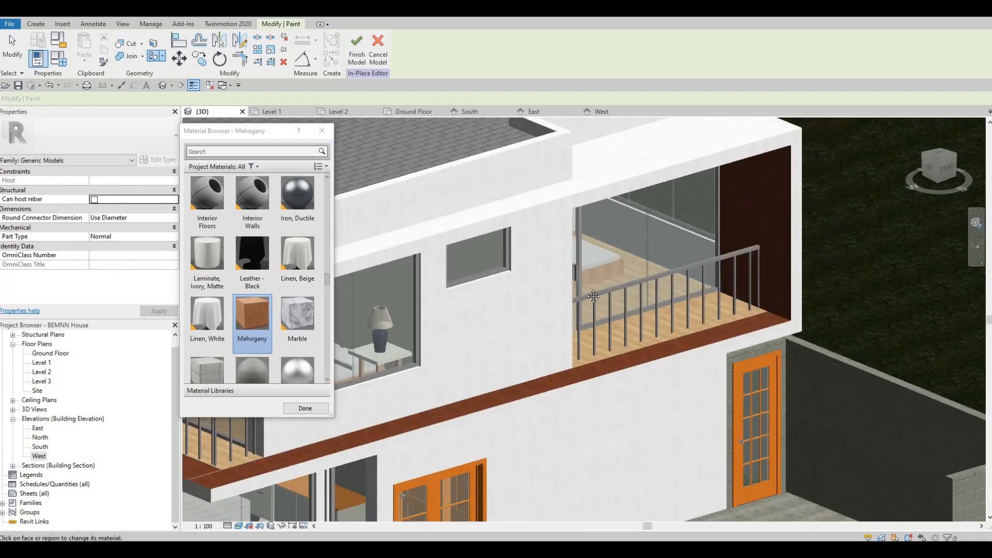
pyautogui.keyDown('shift'); pyautogui.moveTo(803, 353); pyautogui.dragTo(623, 320, button='middle'); pyautogui.keyUp('shift')
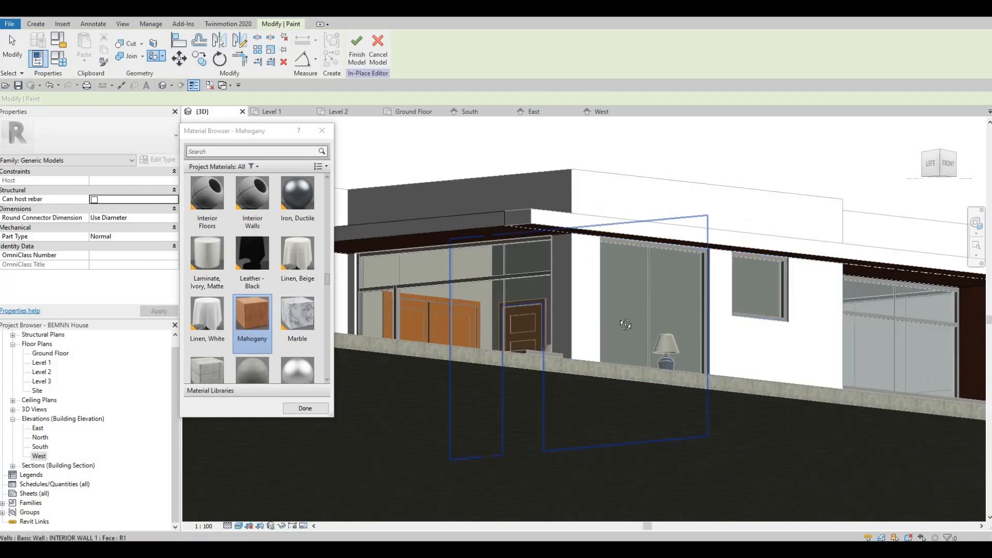
pyautogui.keyDown('shift'); pyautogui.moveTo(558, 394); pyautogui.dragTo(764, 354, button='middle'); pyautogui.keyUp('shift')
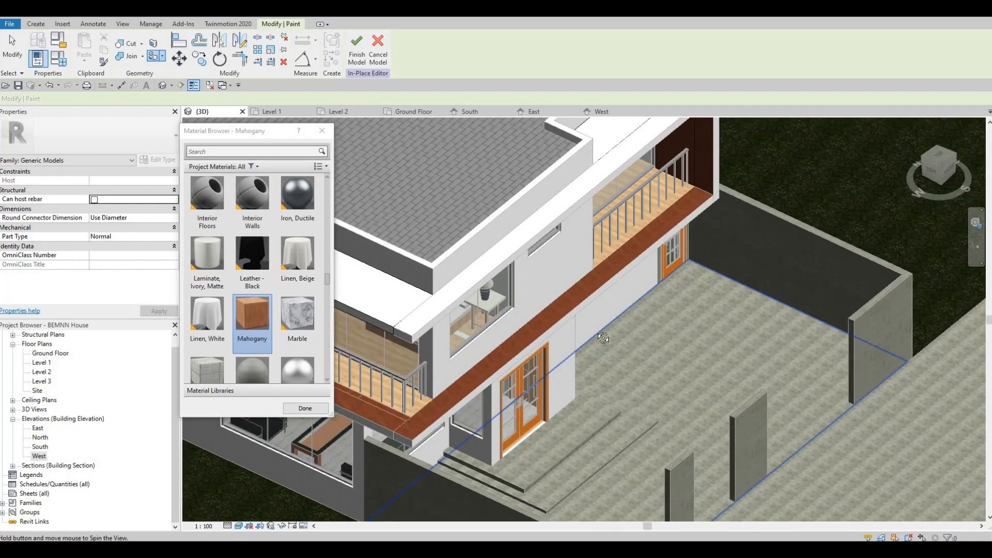
pyautogui.moveTo(598, 334)
pyautogui.keyDown('shift'); pyautogui.mouseDown(button='middle')
pyautogui.moveTo(554, 317)
pyautogui.moveTo(571, 326)
pyautogui.moveTo(540, 170)
pyautogui.moveTo(538, 223)
pyautogui.moveTo(567, 317)
pyautogui.moveTo(622, 272)
pyautogui.moveTo(389, 280)
pyautogui.mouseUp(button='middle'); pyautogui.keyUp('shift')
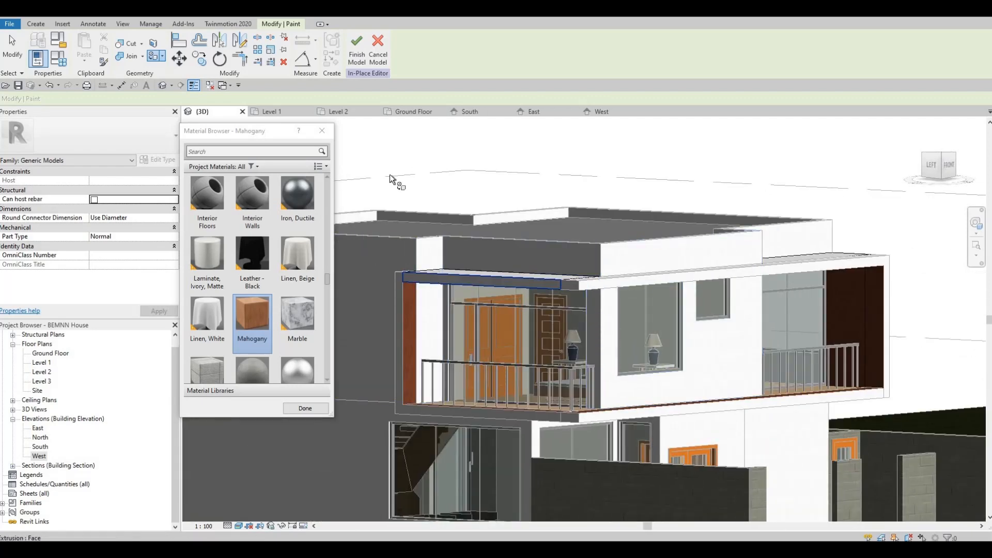
pyautogui.click(356, 49)
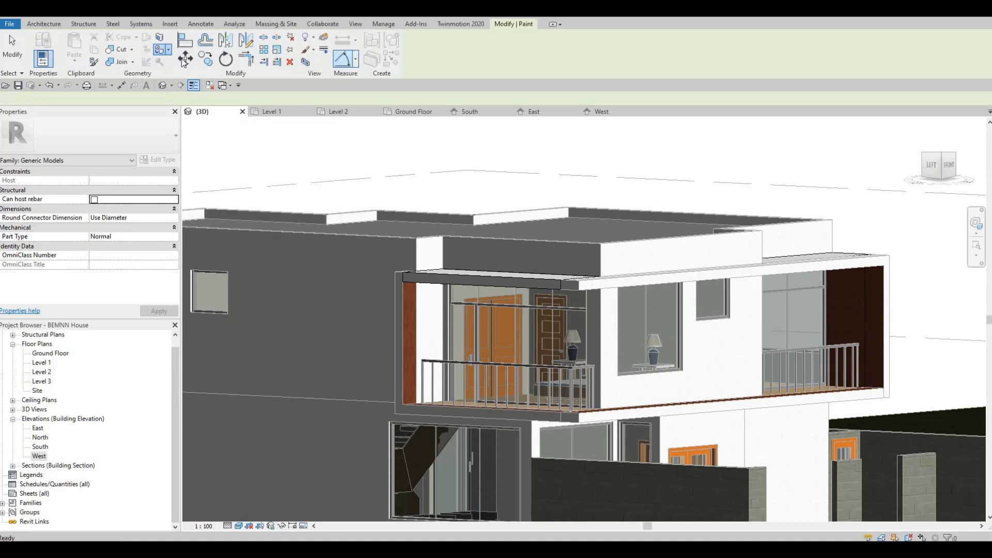
pyautogui.press('Escape')
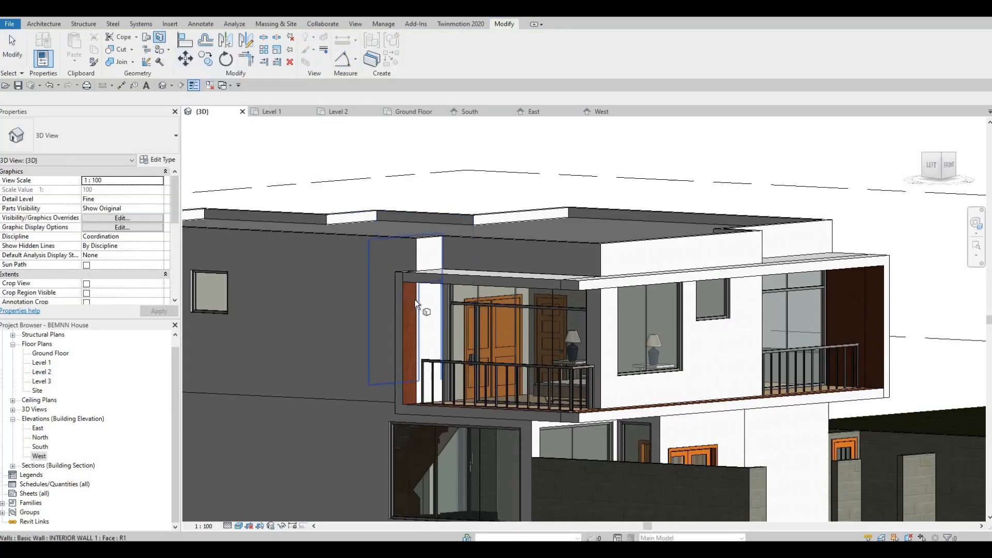
# - Split the exterior face of the short return wall at the side balcony with a 700 mm line along the canopy's top edge
pyautogui.keyDown('shift'); pyautogui.moveTo(414, 299); pyautogui.dragTo(439, 293, button='middle'); pyautogui.keyUp('shift')
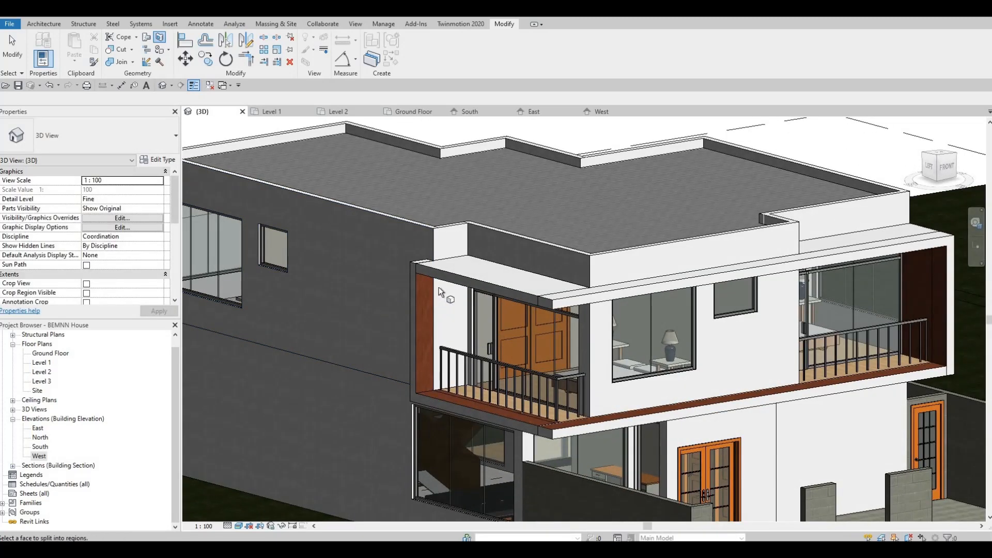
pyautogui.click(448, 228)
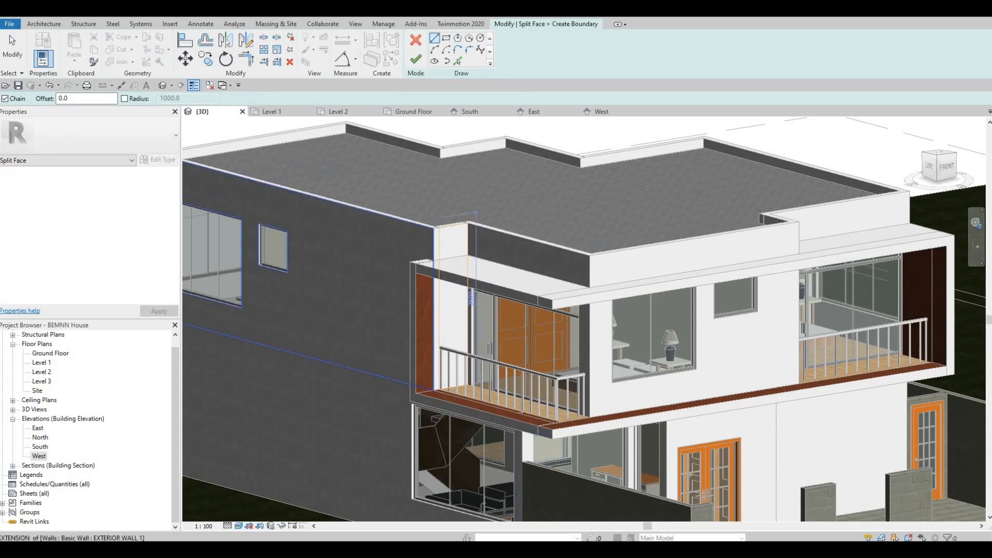
pyautogui.click(470, 262)
pyautogui.scroll(4, 469, 260)
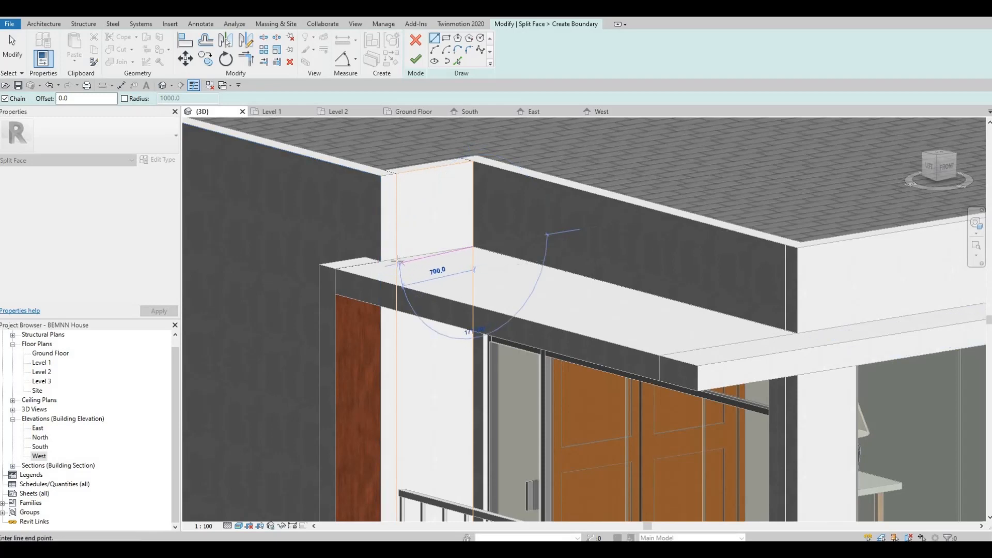
pyautogui.click(397, 261)
pyautogui.press('Escape')
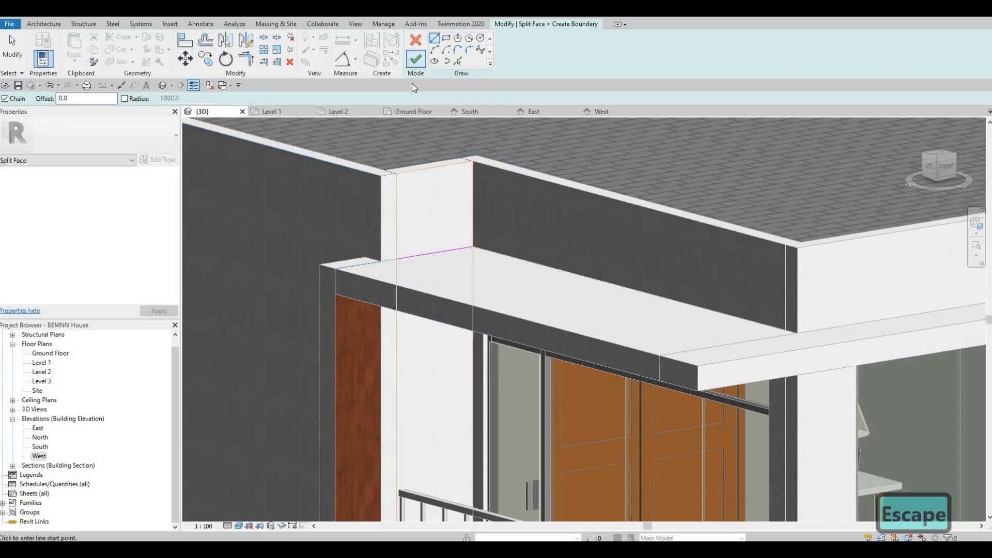
pyautogui.click(415, 59)
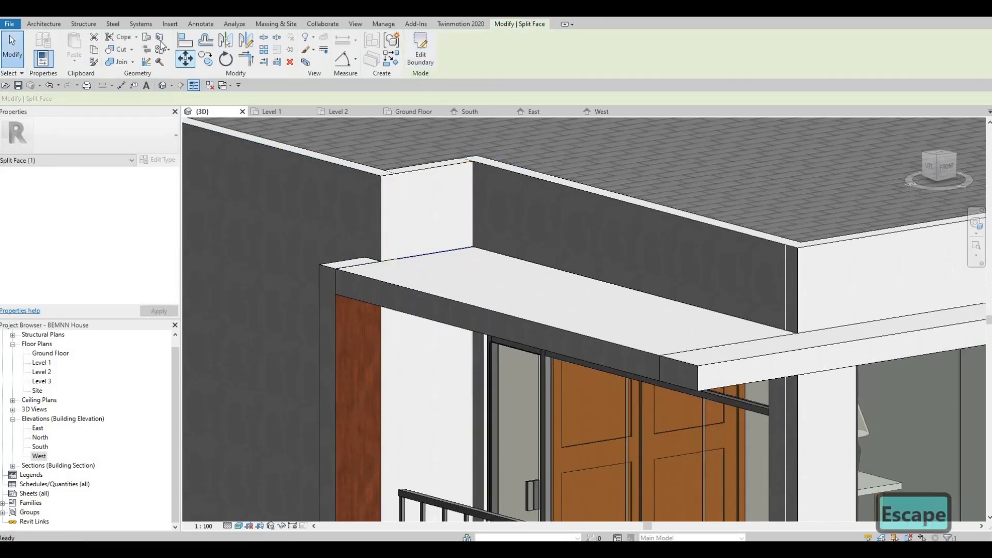
# - Split the adjoining narrow wall-end face along the same canopy edge with a 150 mm line
pyautogui.click(161, 40)
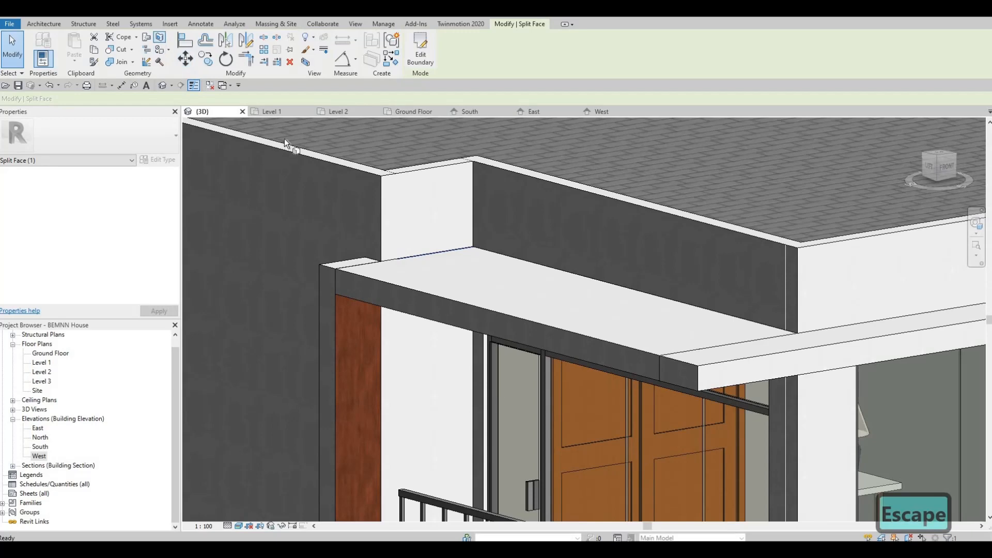
pyautogui.click(384, 175)
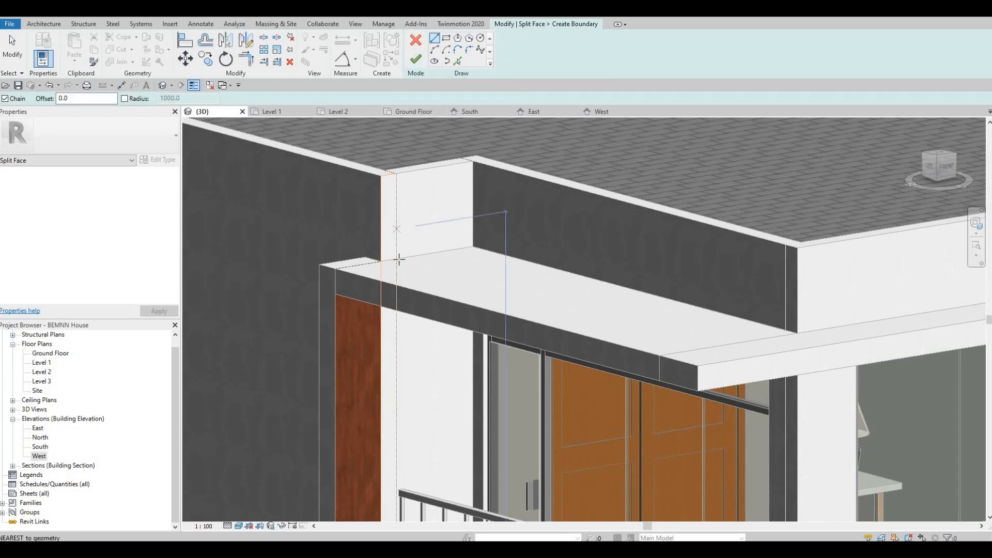
pyautogui.click(336, 268)
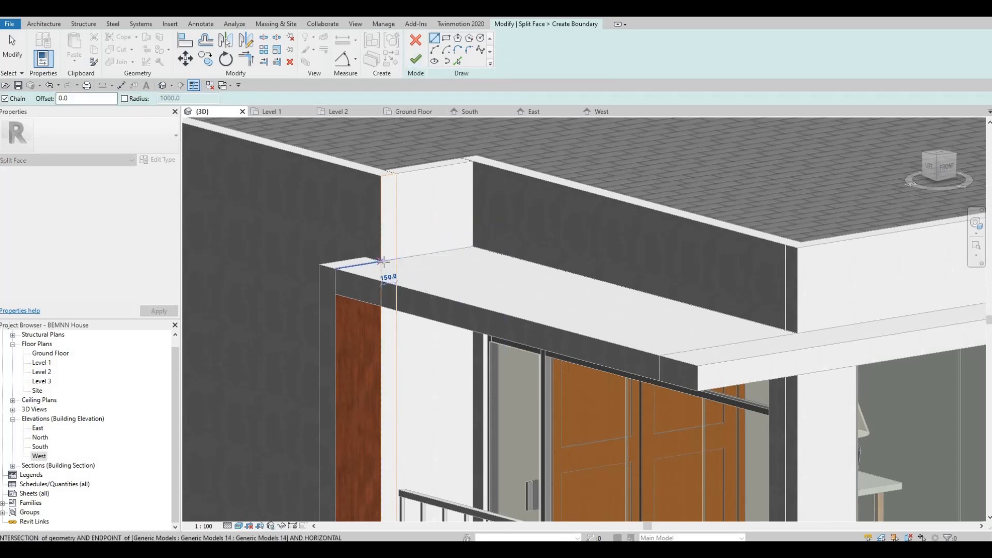
pyautogui.click(380, 261)
pyautogui.press('Escape')
pyautogui.press('Escape')
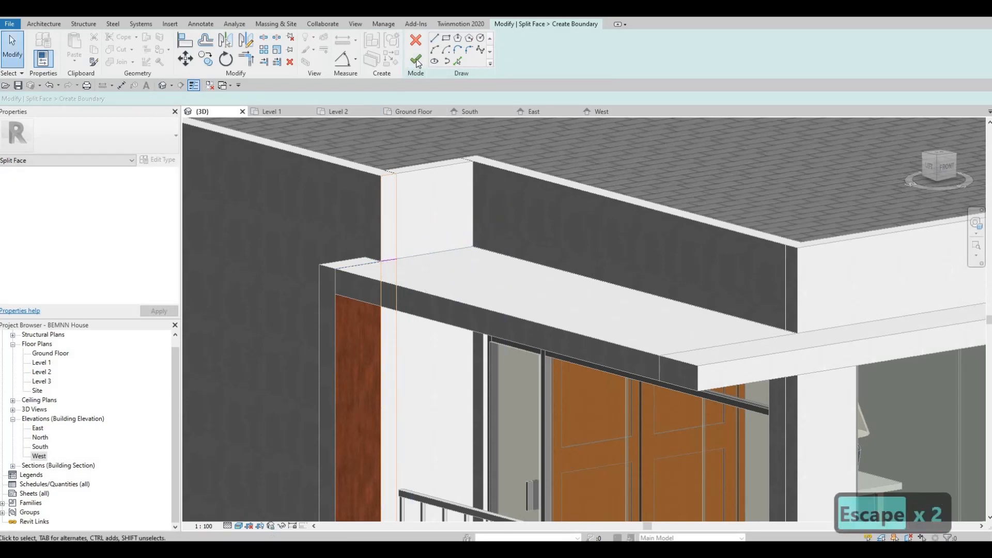
pyautogui.press('Escape')
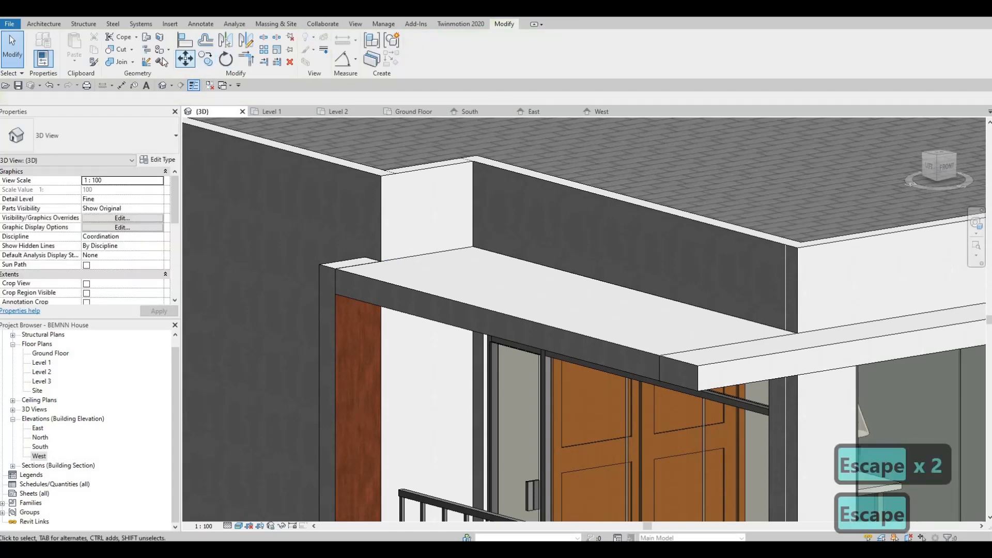
# - Paint both split wall regions below the side balcony's canopy with Mahogany and leave the Paint tool
pyautogui.press('p')
pyautogui.press('t')
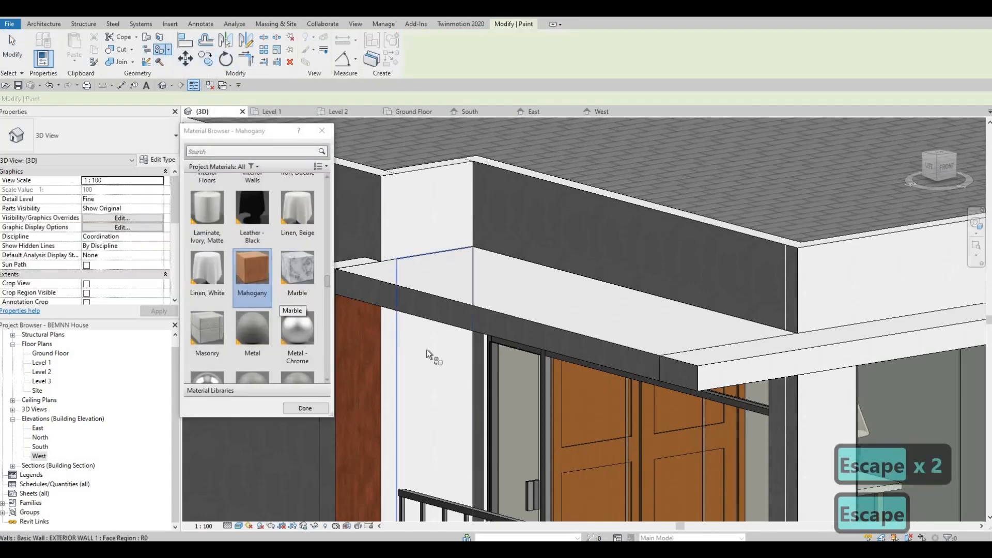
pyautogui.click(393, 357)
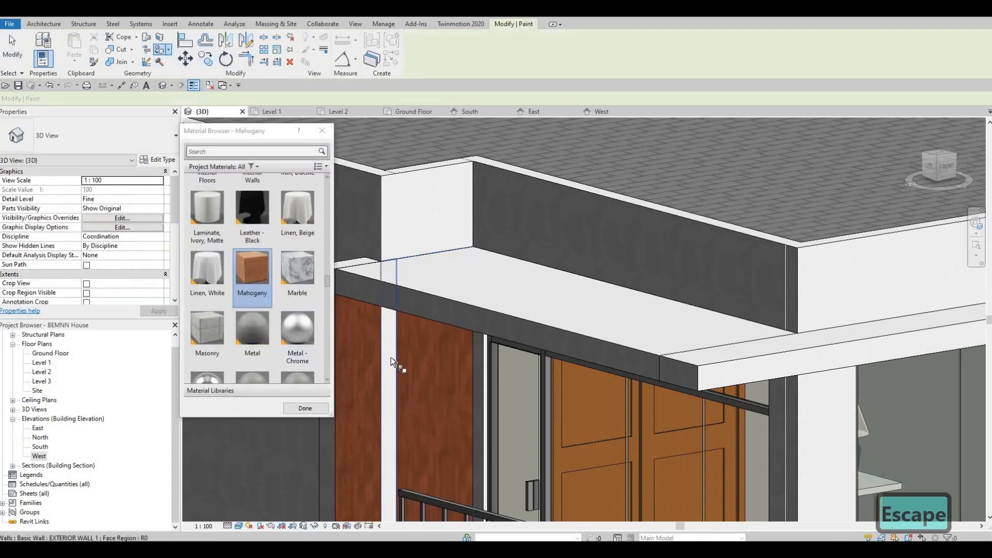
pyautogui.click(391, 326)
pyautogui.scroll(-4, 429, 368)
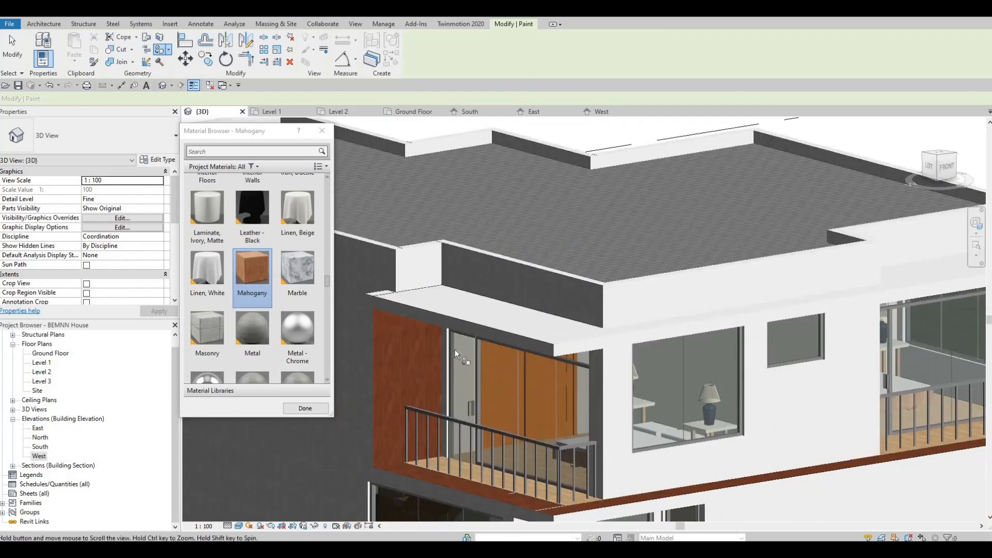
pyautogui.moveTo(861, 412); pyautogui.dragTo(723, 387, button='middle')
pyautogui.moveTo(757, 331)
pyautogui.keyDown('shift'); pyautogui.mouseDown(button='middle')
pyautogui.moveTo(742, 290)
pyautogui.moveTo(433, 267)
pyautogui.mouseUp(button='middle'); pyautogui.keyUp('shift')
pyautogui.press('Escape')
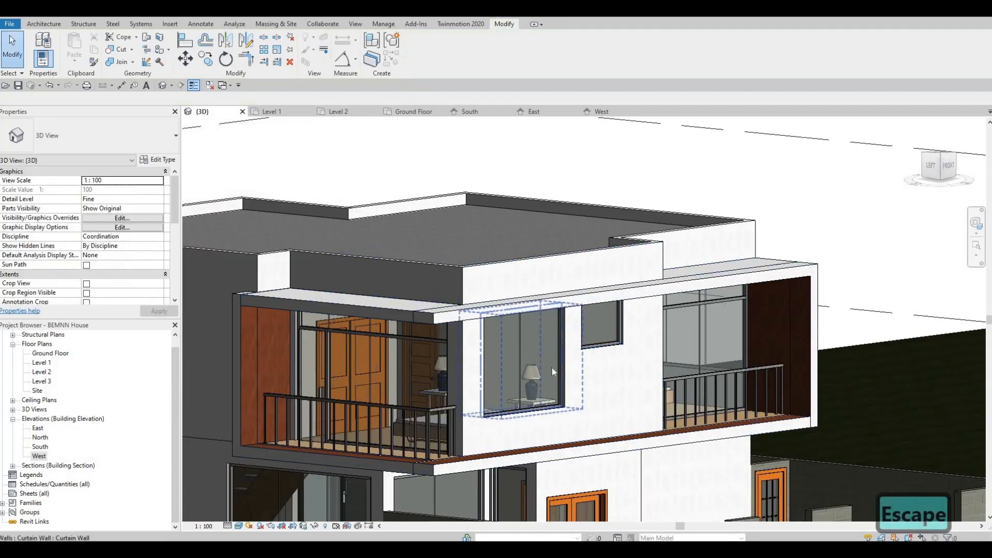
pyautogui.moveTo(812, 336)
pyautogui.keyDown('shift'); pyautogui.mouseDown(button='middle')
pyautogui.moveTo(793, 378)
pyautogui.moveTo(635, 321)
pyautogui.moveTo(728, 271)
pyautogui.mouseUp(button='middle'); pyautogui.keyUp('shift')
pyautogui.scroll(4, 728, 271)
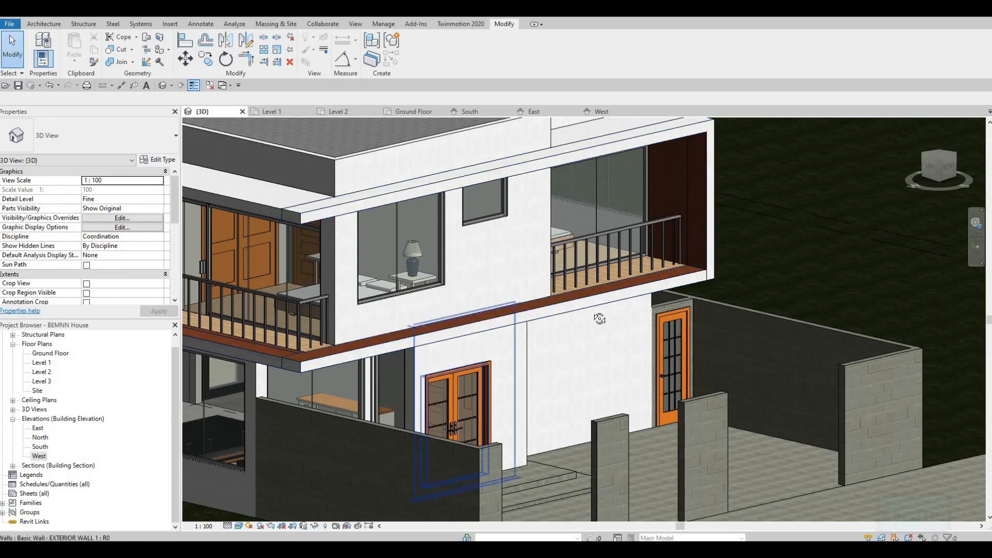
pyautogui.keyDown('shift'); pyautogui.moveTo(542, 279); pyautogui.dragTo(583, 268, button='middle'); pyautogui.keyUp('shift')
pyautogui.scroll(-3, 583, 268)
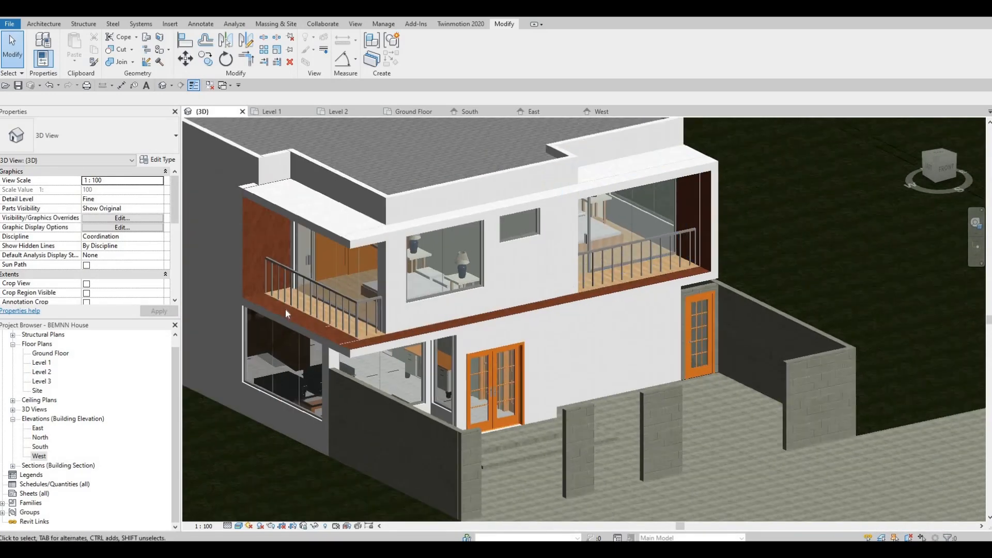
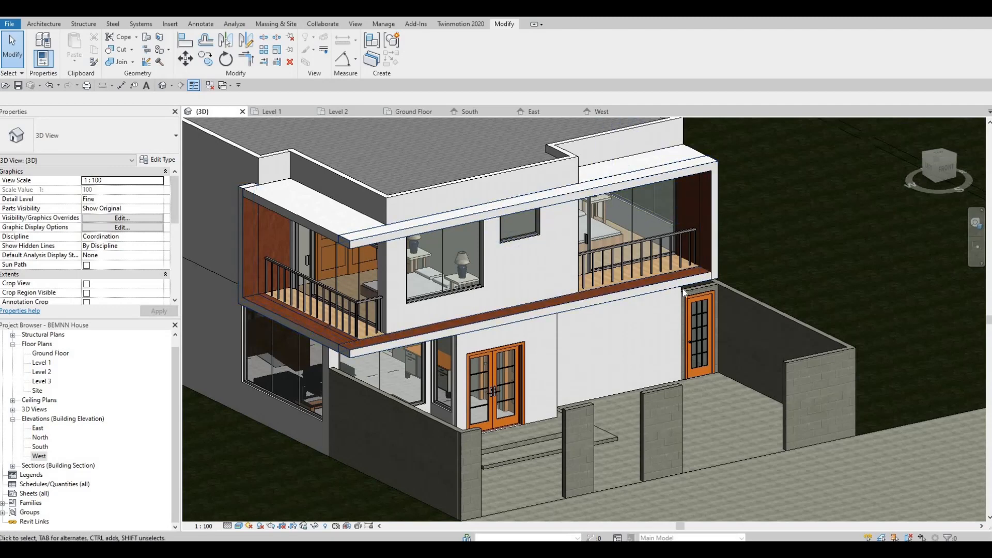
# - Start a new in-place model component in the Generic Models category, accepting the suggested name
pyautogui.click(44, 24)
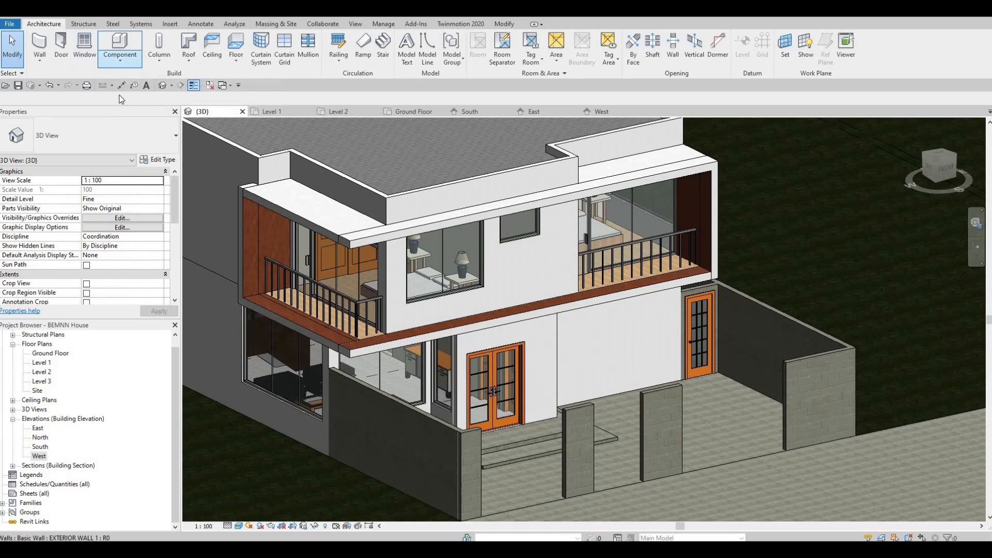
pyautogui.click(119, 60)
pyautogui.click(134, 103)
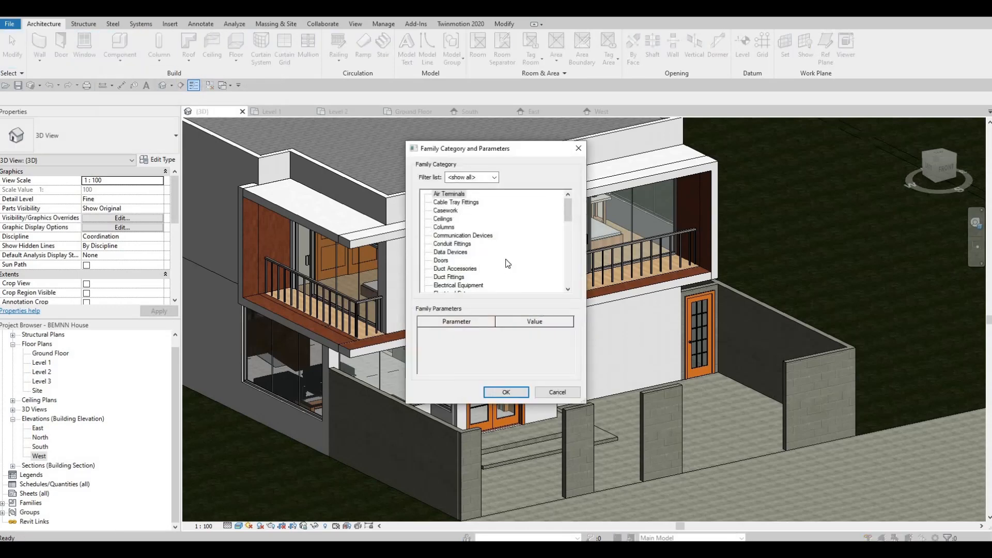
pyautogui.scroll(-3, 470, 274)
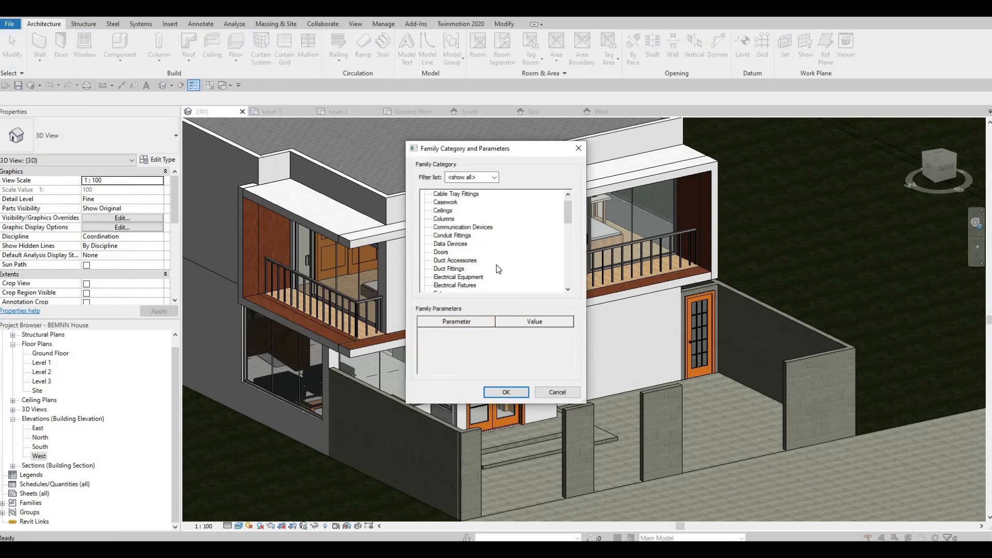
pyautogui.click(506, 392)
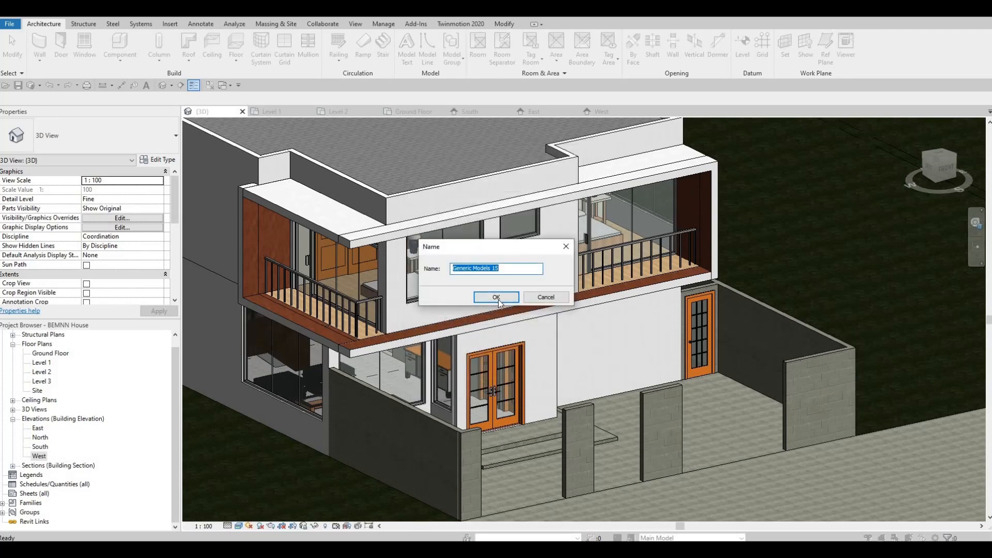
pyautogui.click(495, 298)
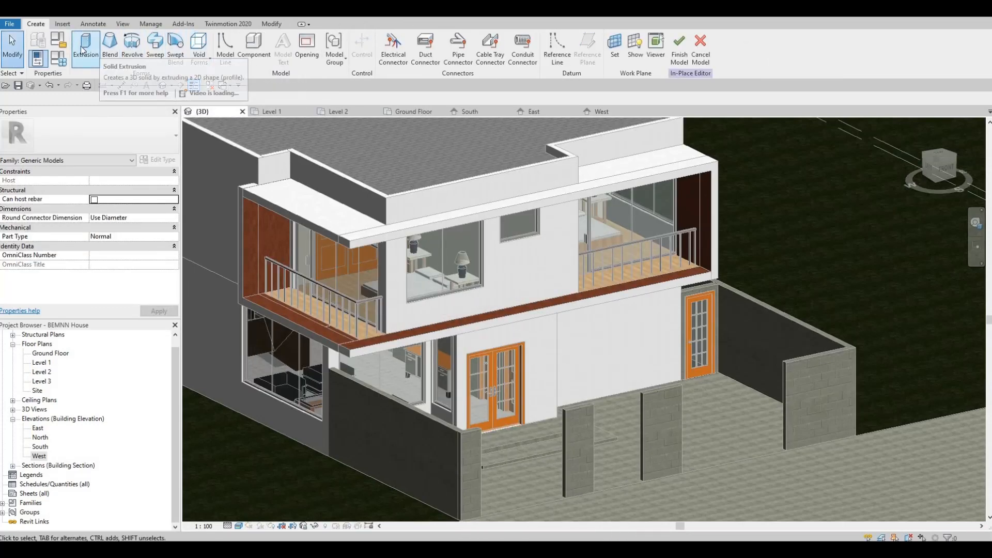
# - Start a Sweep and pick the outer edges of the projecting frame around both balconies as its path
pyautogui.click(161, 49)
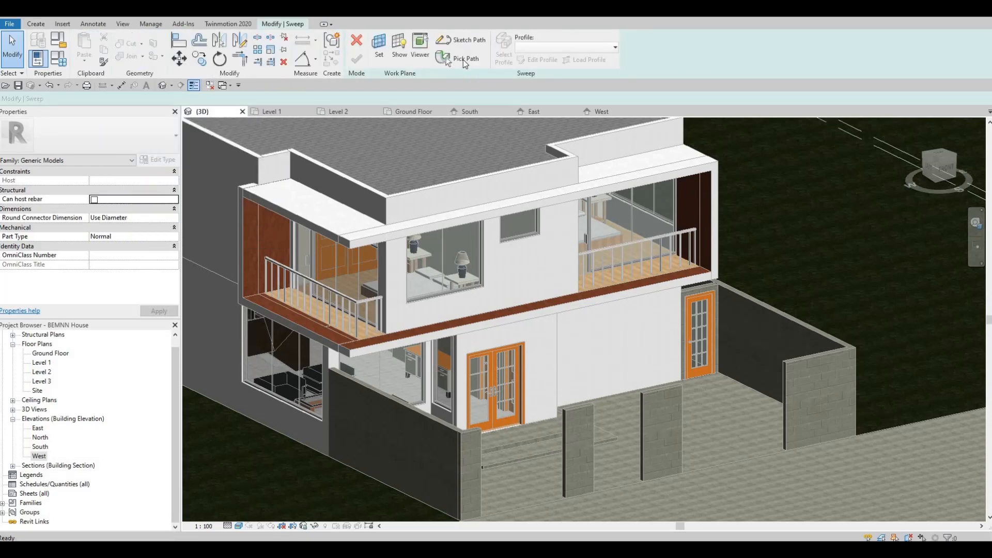
pyautogui.click(458, 58)
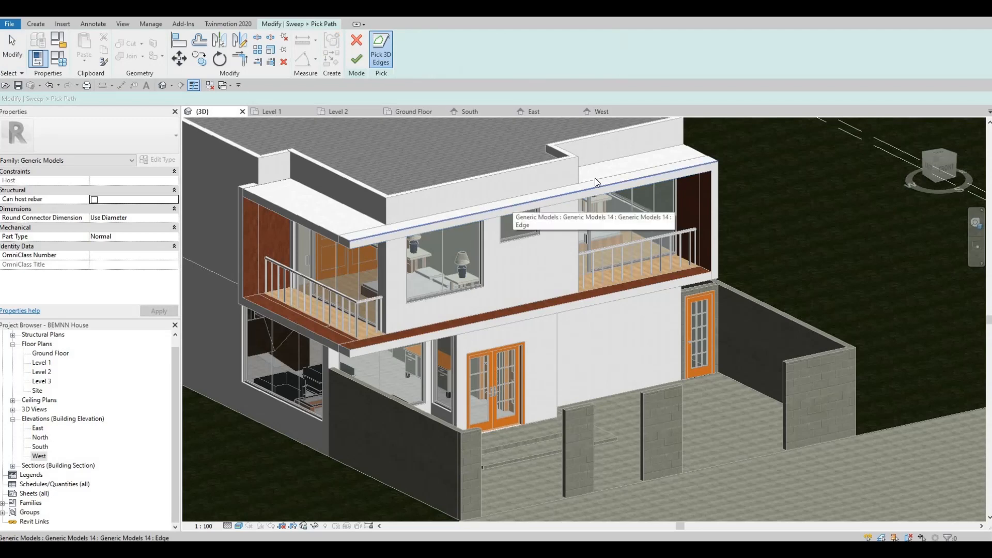
pyautogui.click(563, 194)
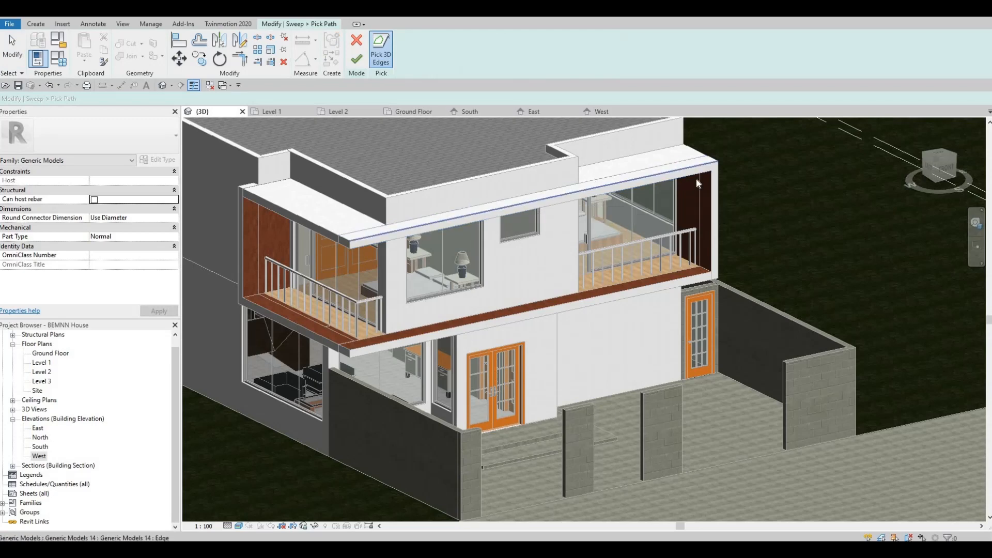
pyautogui.click(722, 195)
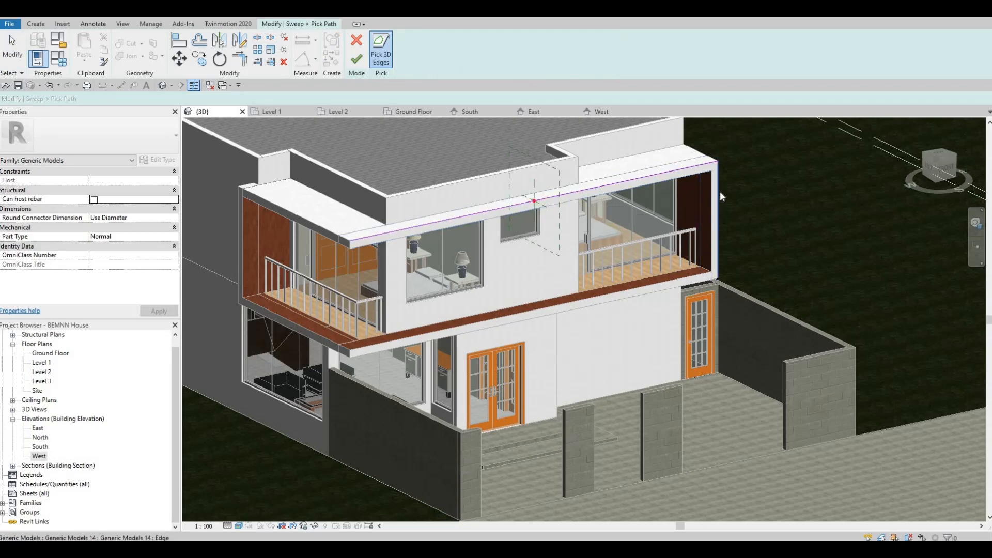
pyautogui.click(684, 286)
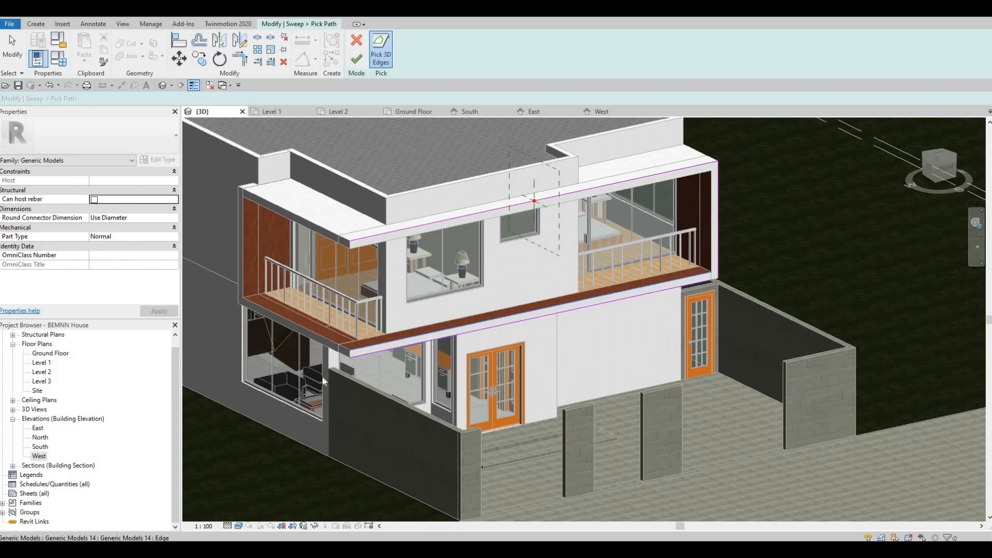
pyautogui.click(235, 240)
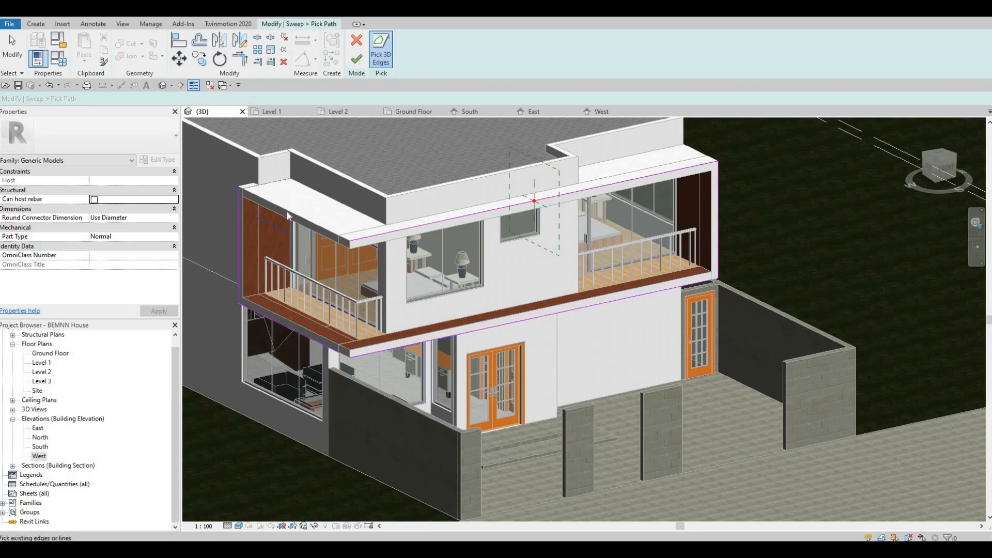
# - Trim the sweep path's lines to each other at the frame's upper and lower corners around the side balcony
pyautogui.scroll(4, 312, 255)
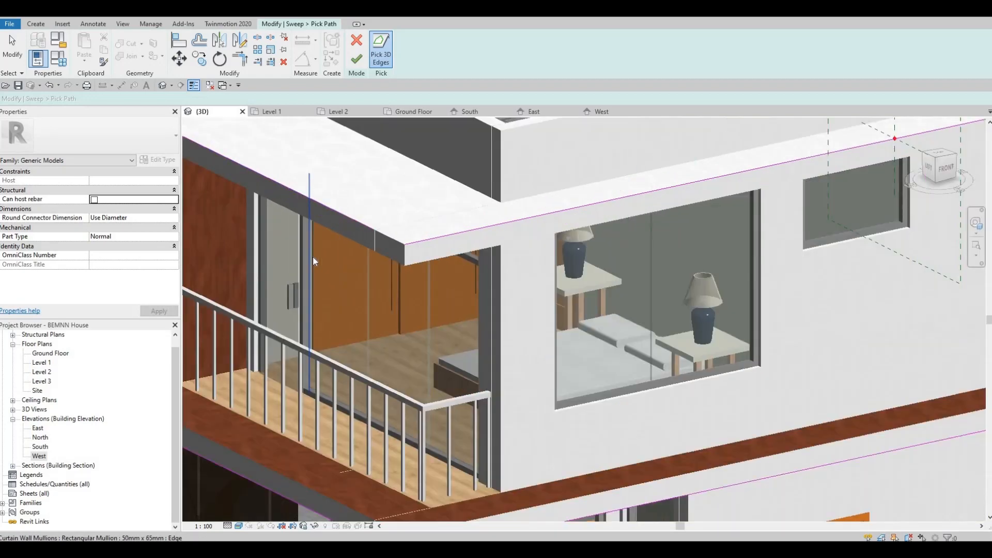
pyautogui.press('Escape')
pyautogui.press('Escape')
pyautogui.press('t')
pyautogui.press('r')
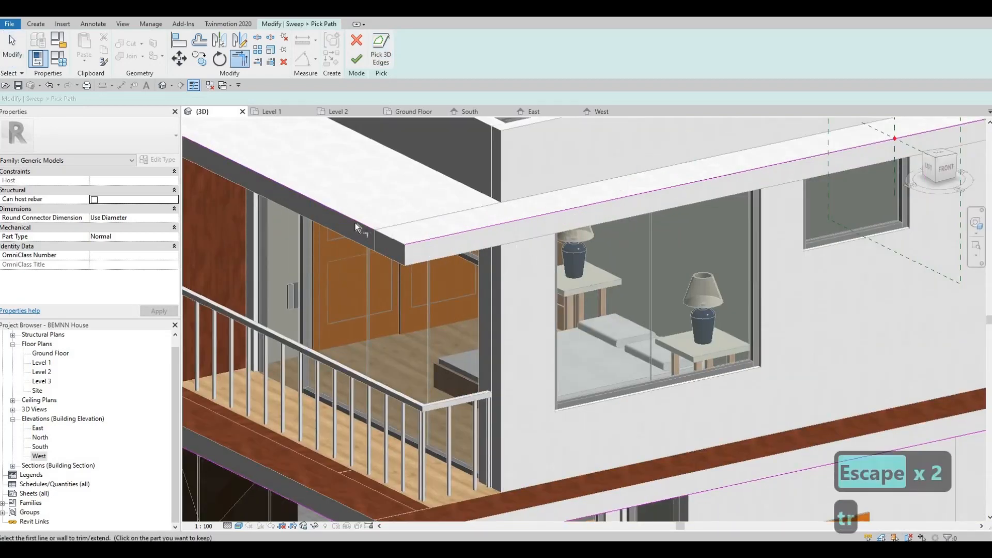
pyautogui.click(407, 240)
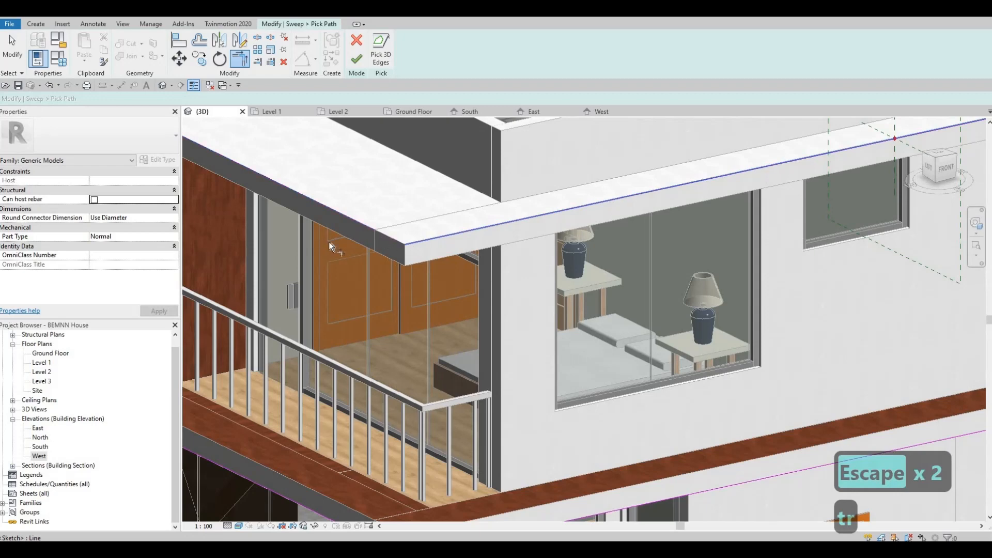
pyautogui.scroll(-1, 375, 177)
pyautogui.moveTo(189, 136); pyautogui.dragTo(384, 131, button='middle')
pyautogui.click(384, 132)
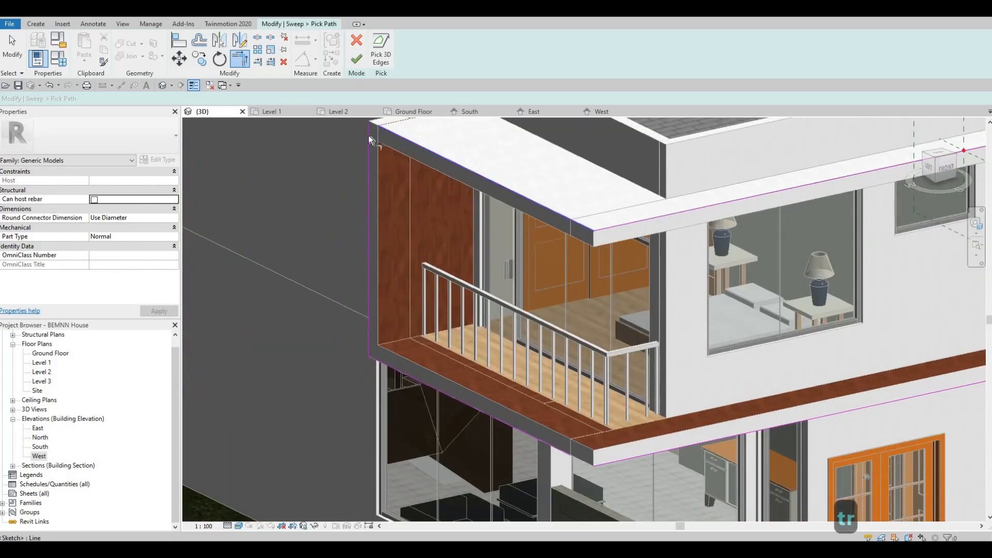
pyautogui.click(368, 343)
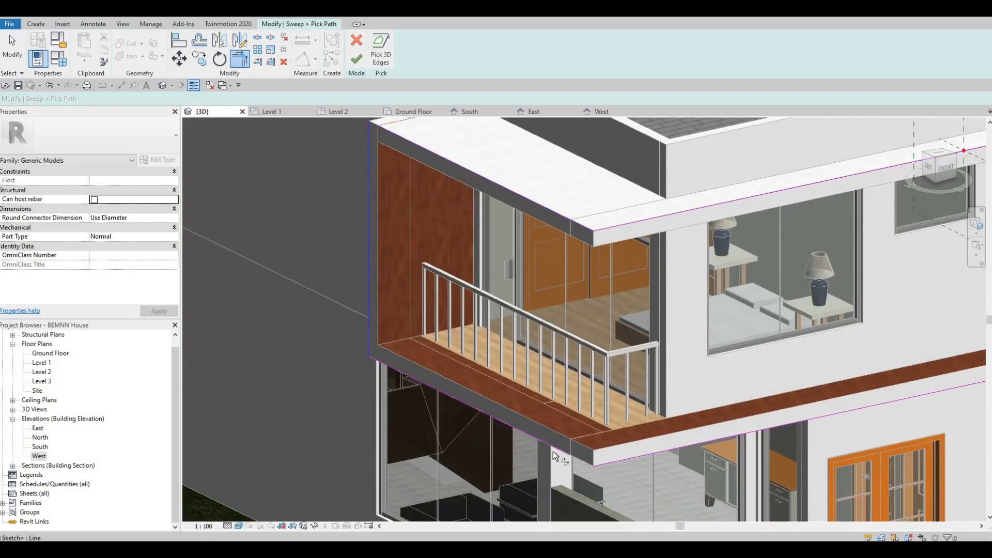
pyautogui.click(599, 463)
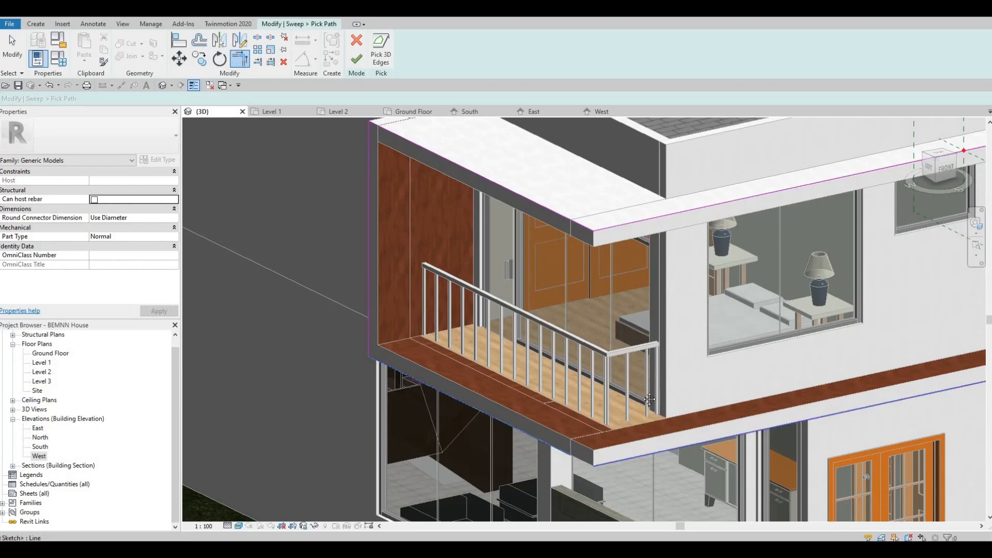
# - Trim the sweep path's corners at the frame's far end by the front balcony and finish the path
pyautogui.moveTo(705, 386)
pyautogui.keyDown('shift'); pyautogui.mouseDown(button='middle')
pyautogui.moveTo(729, 366)
pyautogui.moveTo(709, 377)
pyautogui.mouseUp(button='middle'); pyautogui.keyUp('shift')
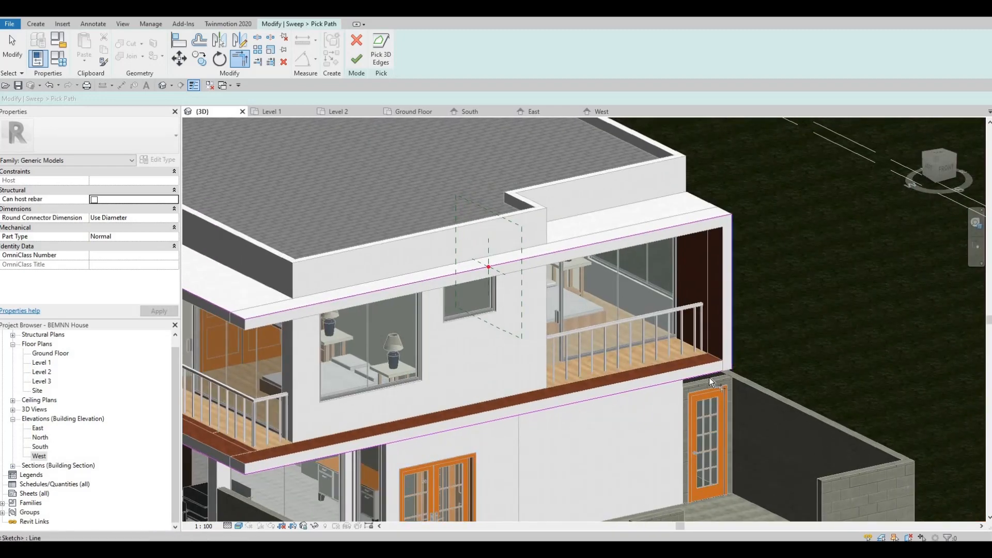
pyautogui.scroll(2, 709, 377)
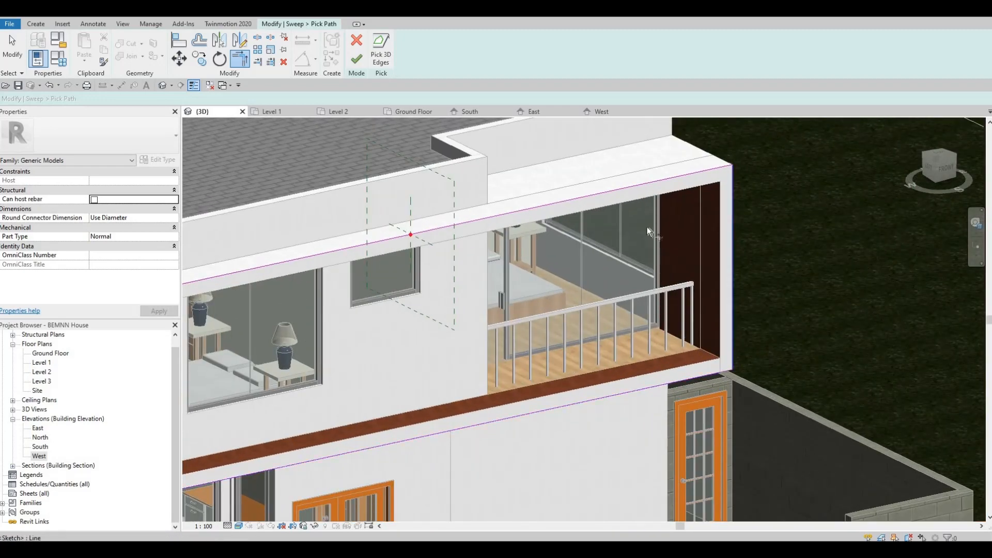
pyautogui.click(685, 172)
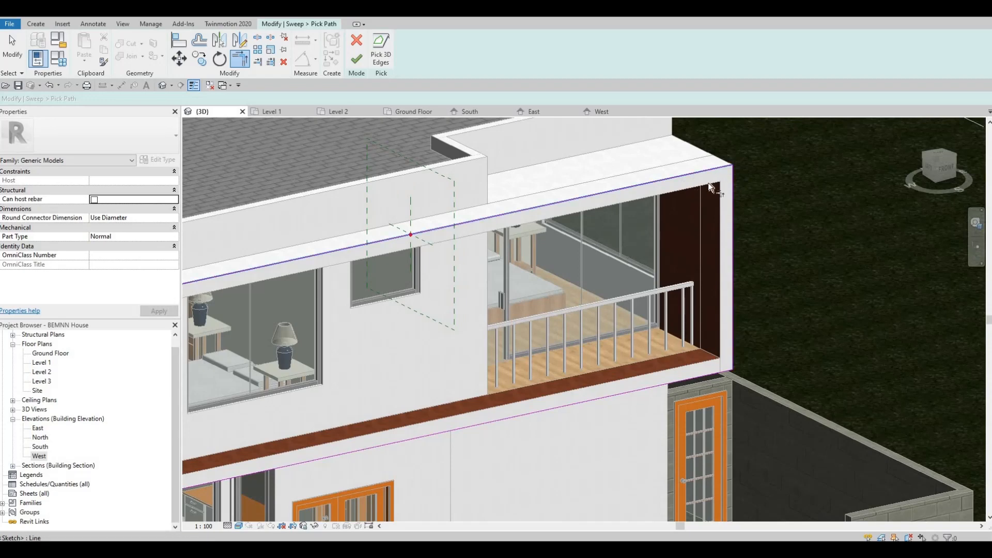
pyautogui.scroll(-1, 620, 308)
pyautogui.keyDown('shift'); pyautogui.moveTo(620, 309); pyautogui.dragTo(687, 294, button='middle'); pyautogui.keyUp('shift')
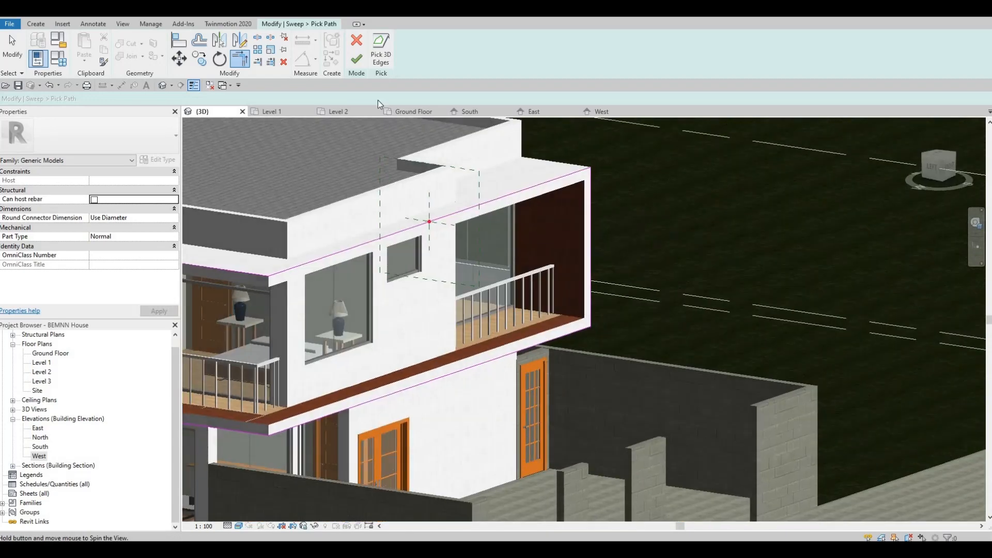
pyautogui.click(358, 59)
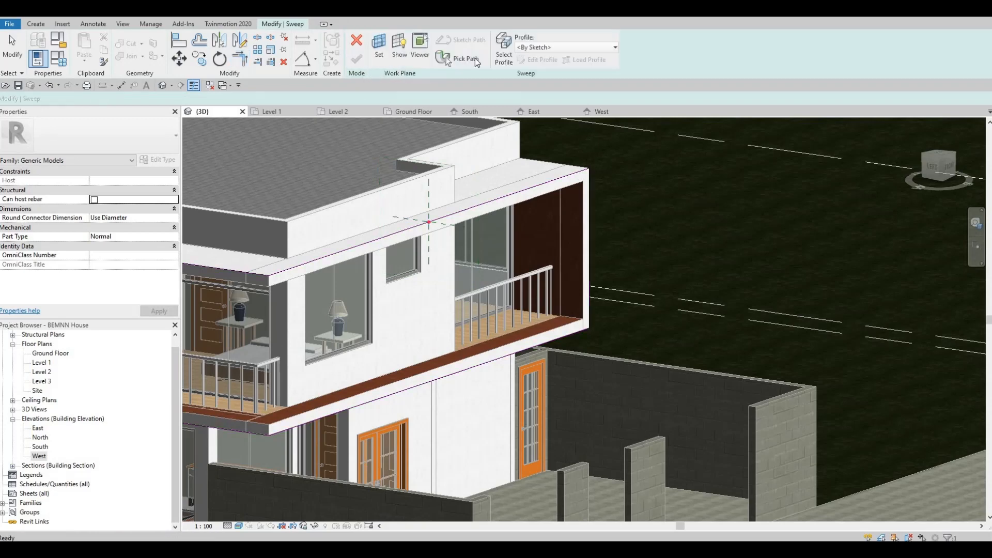
# - Sketch the sweep profile as a rectangle about 98 mm wide and 200 mm high from the path point, down the frame's front edge
pyautogui.click(537, 59)
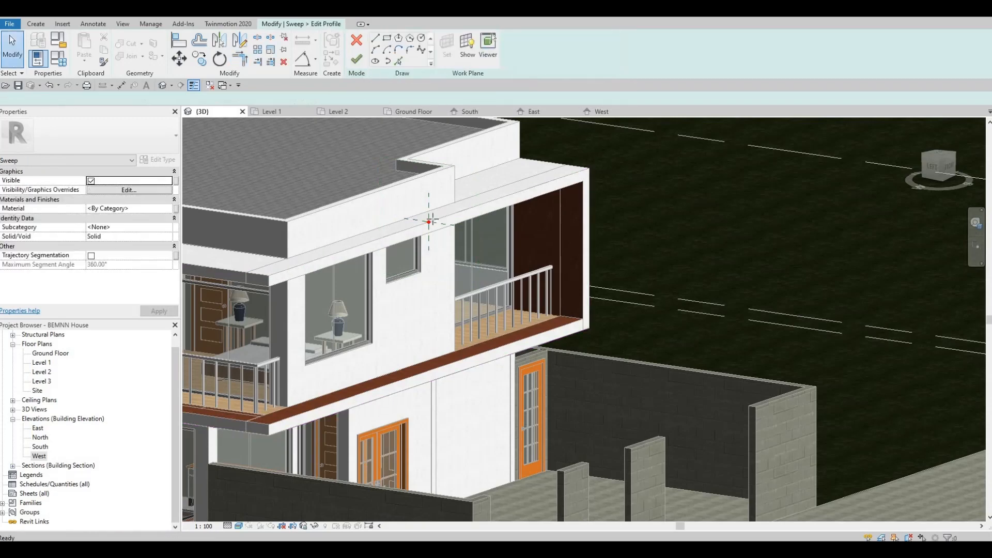
pyautogui.scroll(5, 492, 233)
pyautogui.scroll(2, 426, 224)
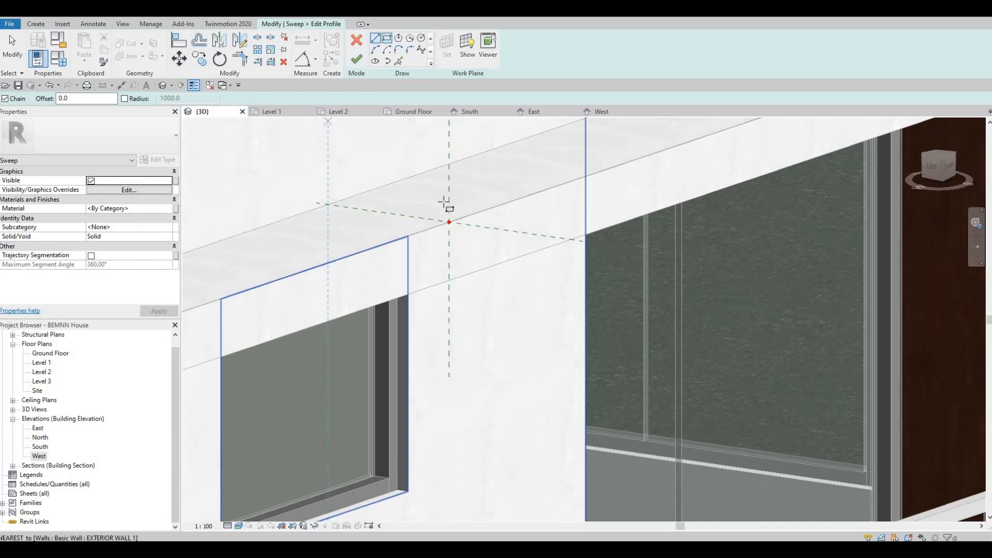
pyautogui.click(452, 229)
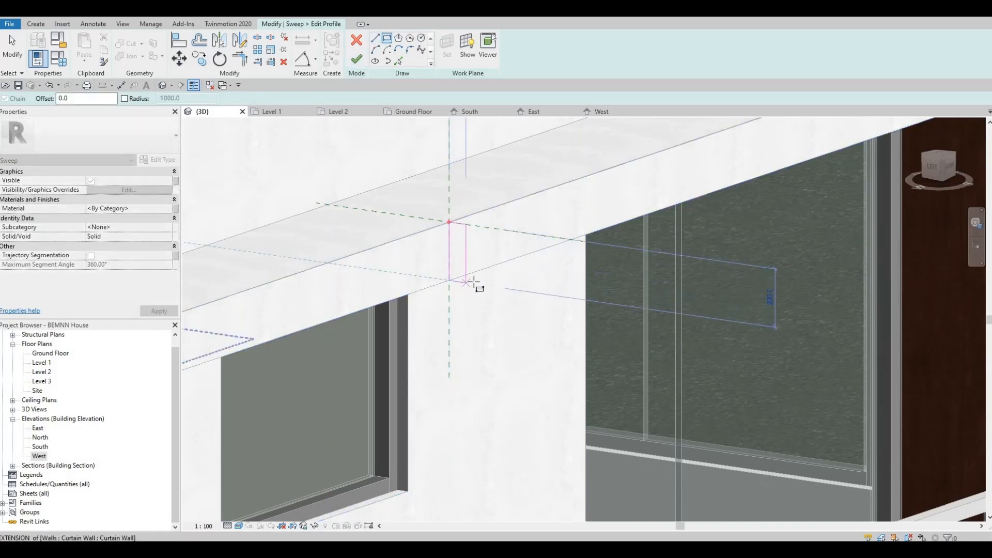
pyautogui.click(462, 282)
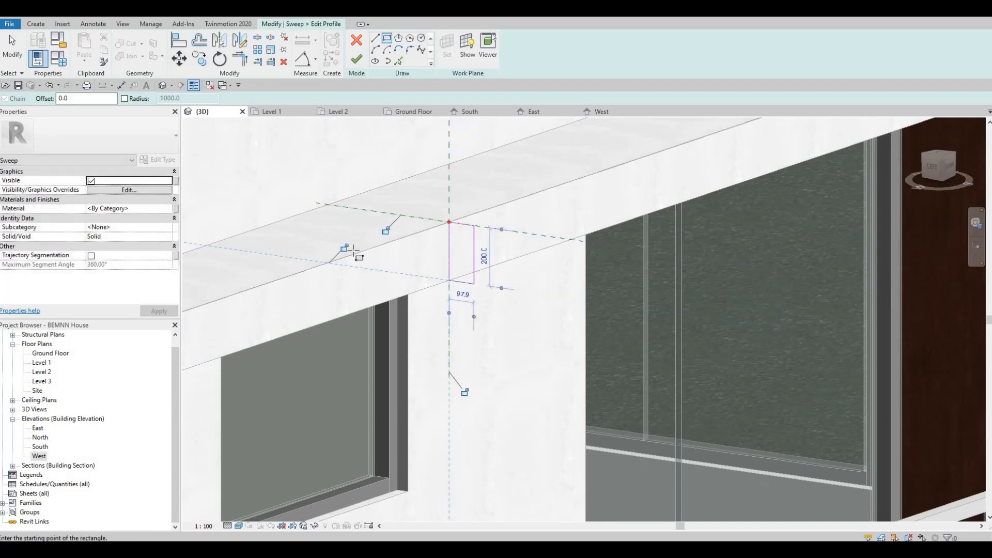
# - Set the sweep's material to Aluminum, Anodized Silver from the Metal category of the AEC Materials library
pyautogui.click(170, 209)
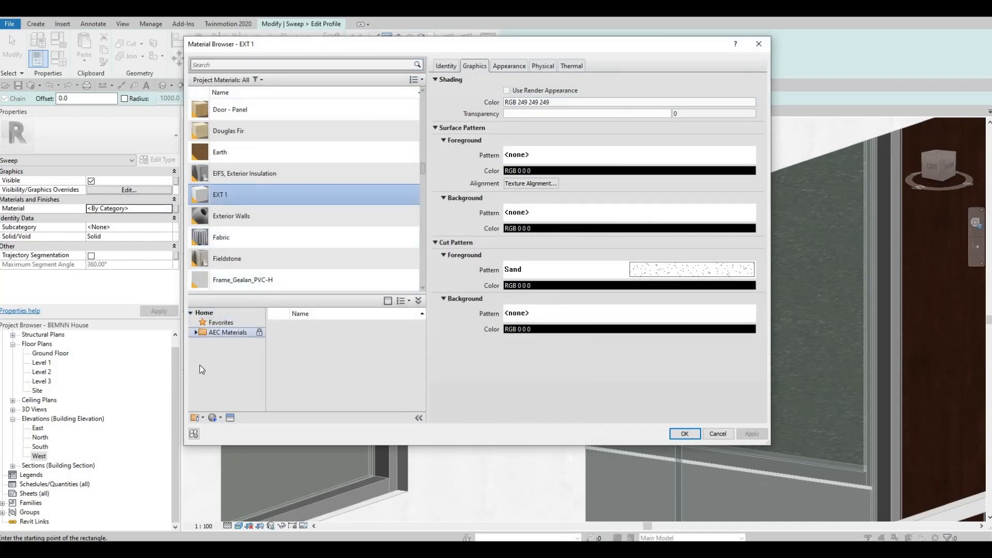
pyautogui.scroll(-4, 224, 374)
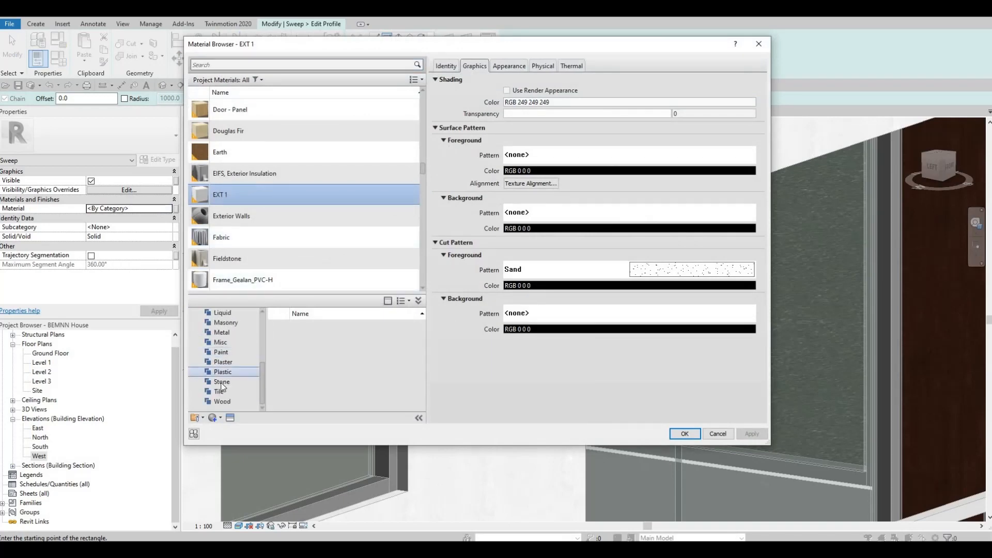
pyautogui.scroll(2, 222, 384)
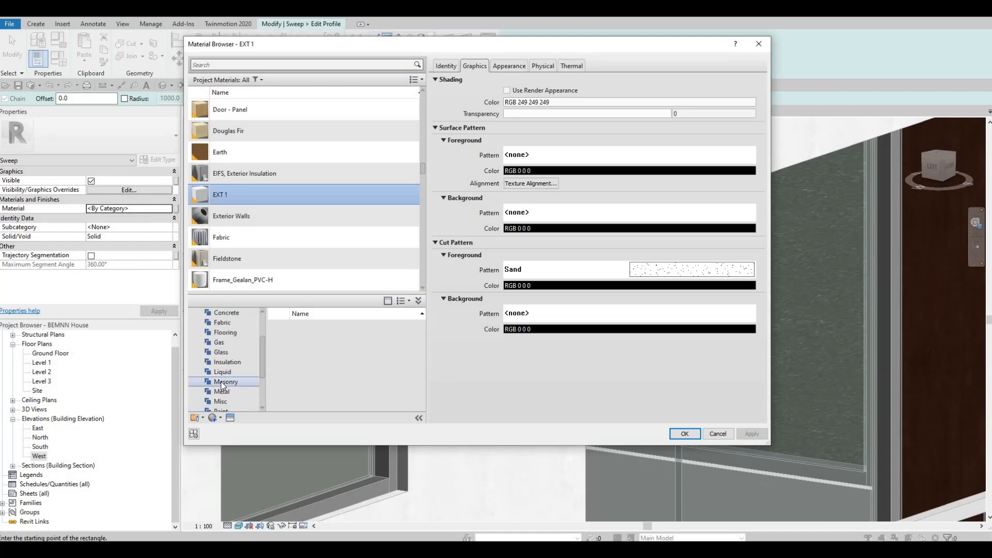
pyautogui.scroll(-1, 231, 398)
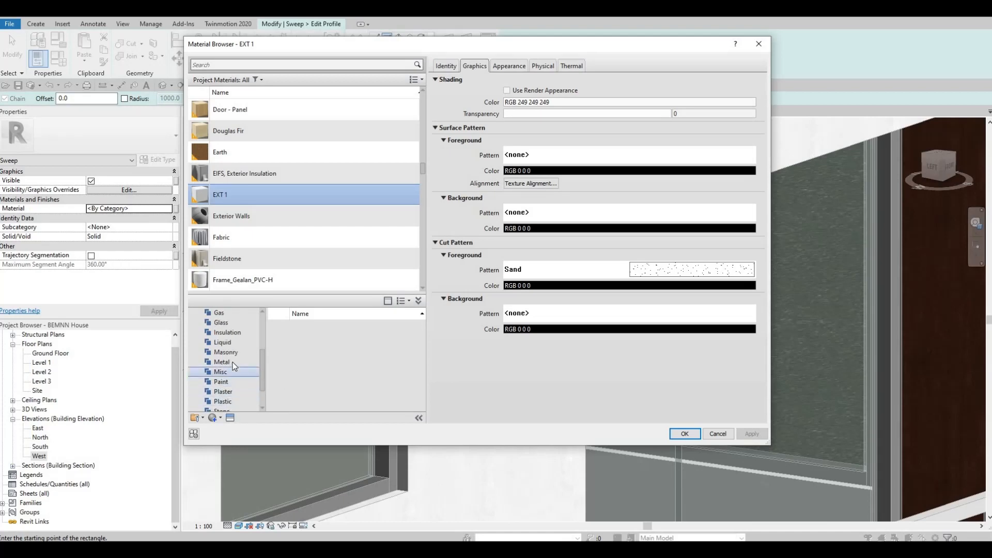
pyautogui.scroll(-5, 318, 356)
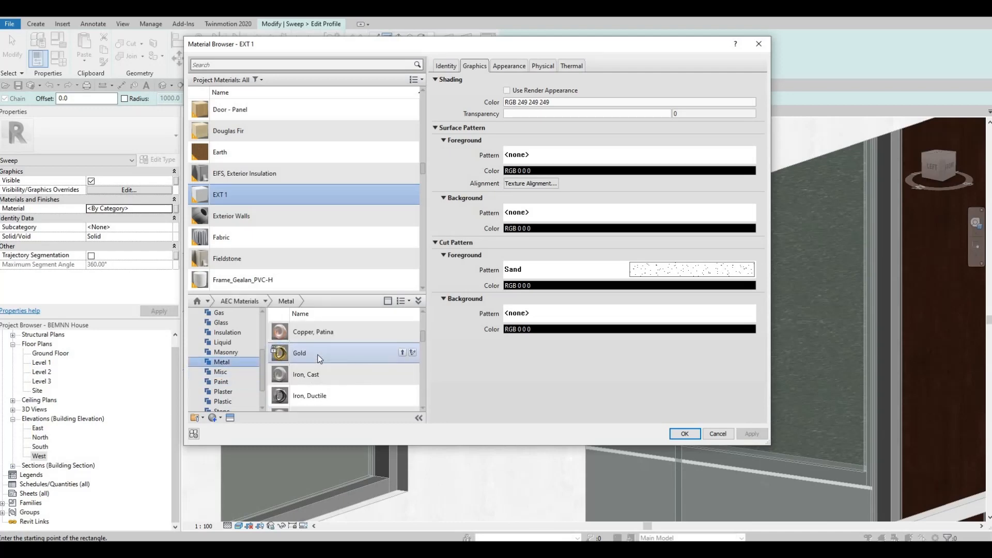
pyautogui.scroll(2, 319, 359)
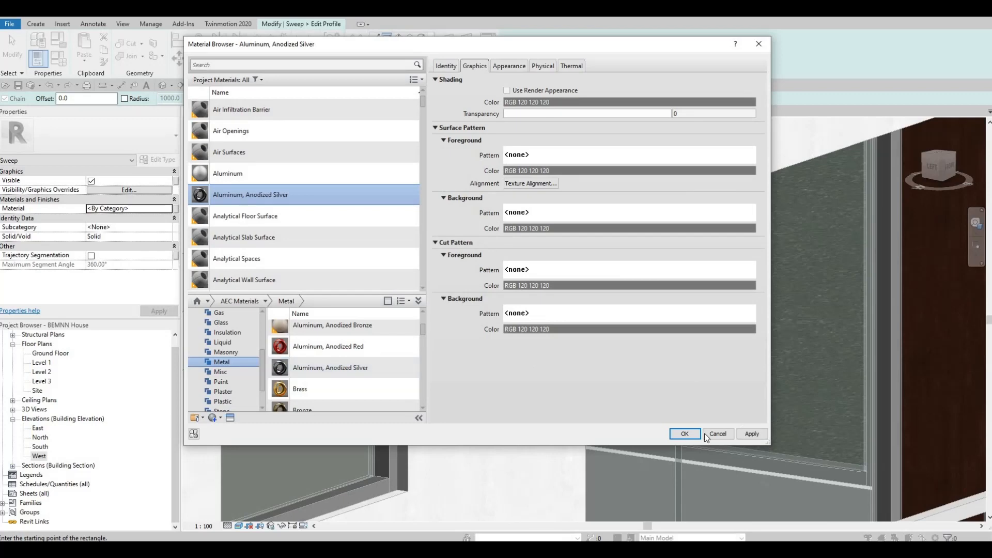
pyautogui.click(684, 433)
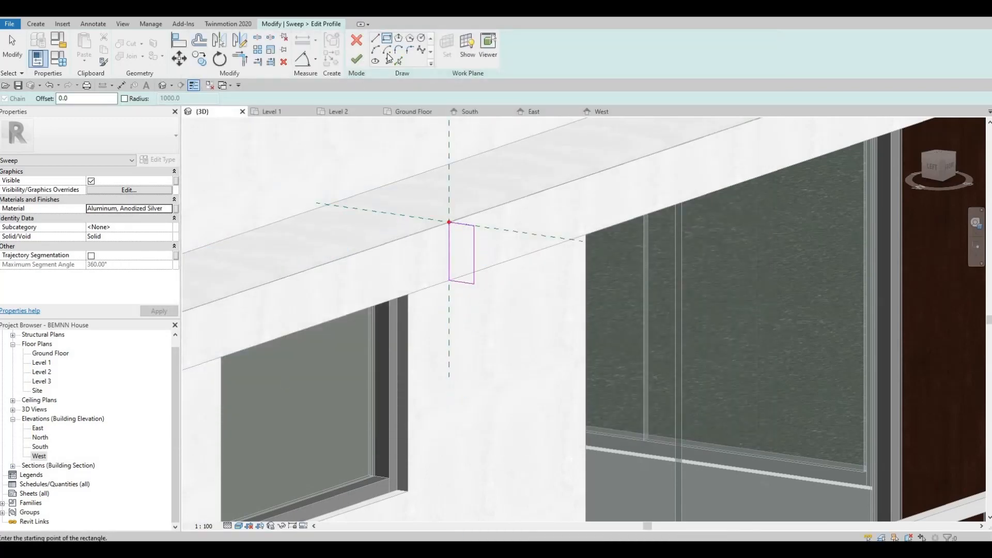
# - Sketch a small rectangle inside the sweep profile against its outer vertical edge, just above the lower edge
pyautogui.press('Escape')
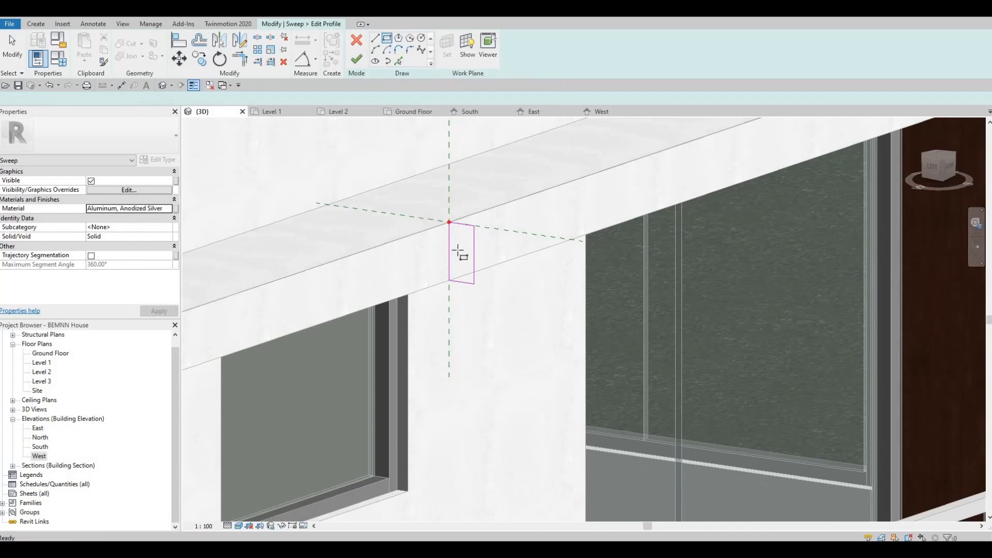
pyautogui.press('Return')
pyautogui.scroll(2, 481, 278)
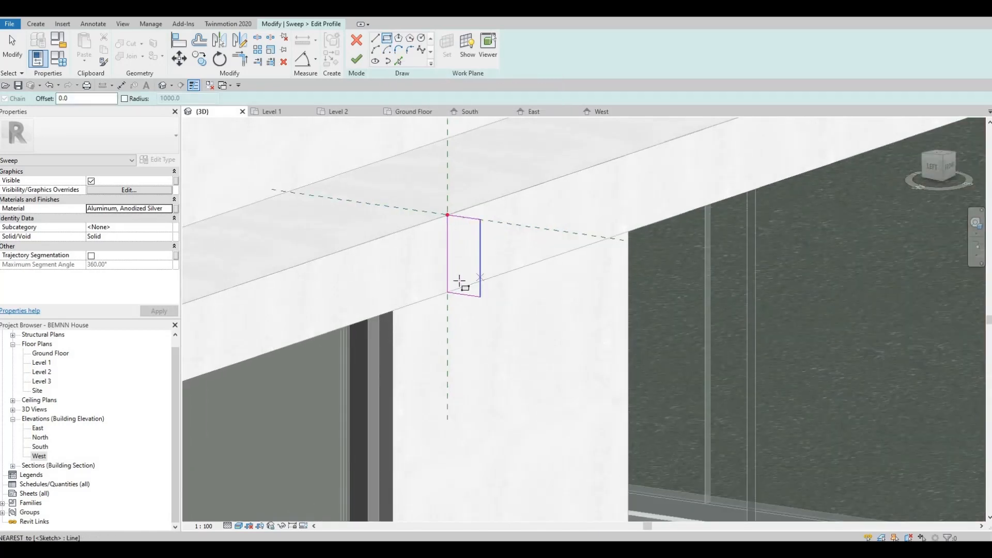
pyautogui.click(460, 282)
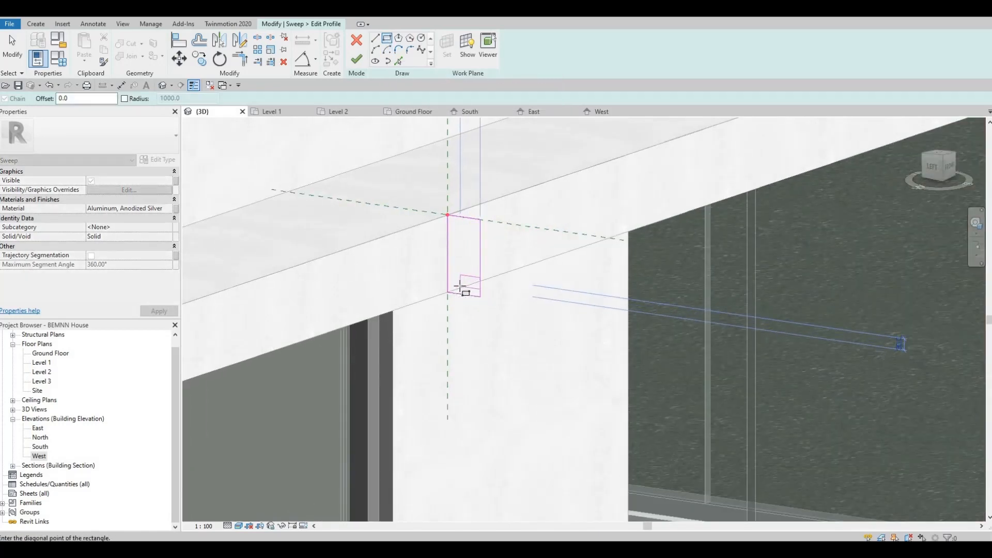
pyautogui.click(479, 275)
pyautogui.press('Escape')
pyautogui.scroll(1, 465, 233)
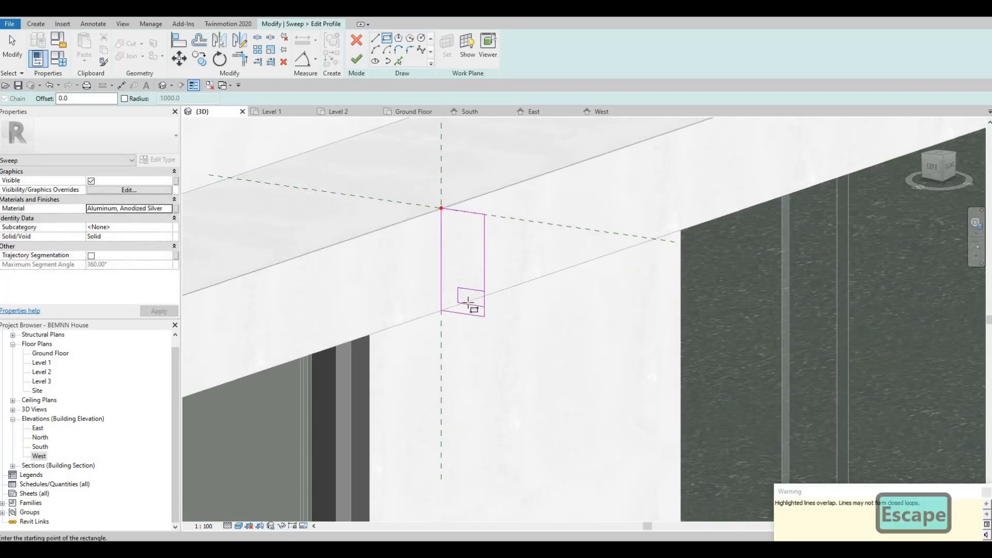
# - Split the small rectangle's outer vertical line where it overlaps the profile edge and delete both pieces
pyautogui.press('s')
pyautogui.press('l')
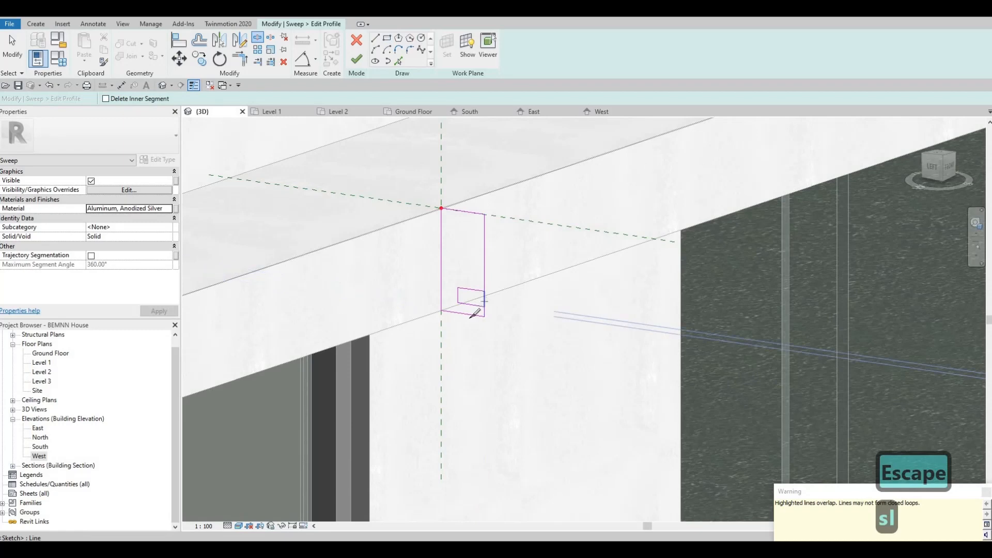
pyautogui.press('Escape')
pyautogui.press('Escape')
pyautogui.press('Escape')
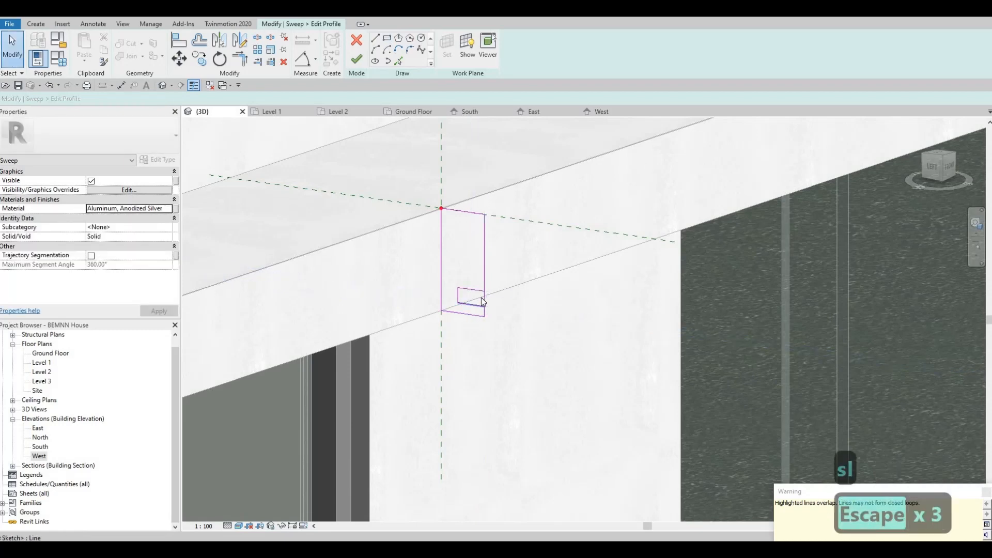
pyautogui.click(488, 305)
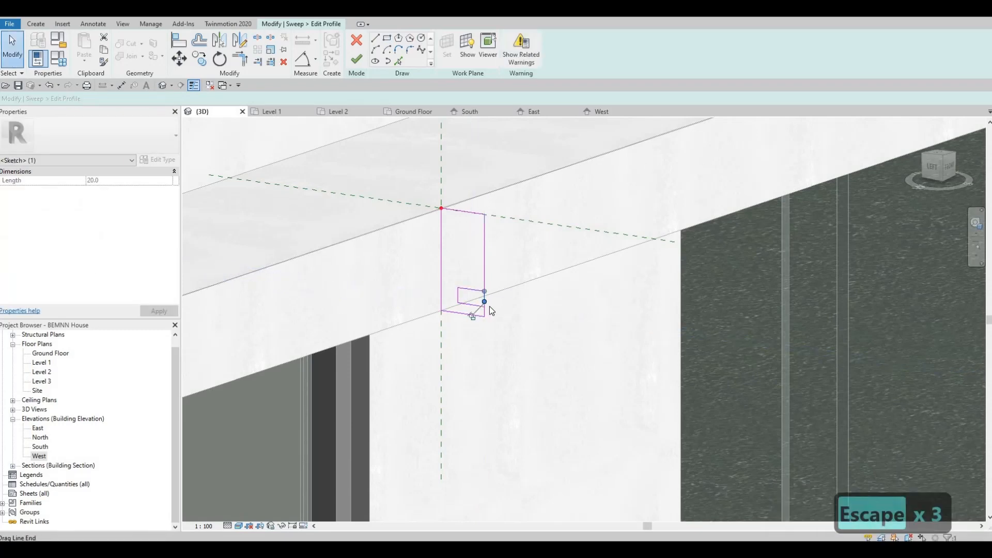
pyautogui.press('Delete')
pyautogui.click(485, 301)
pyautogui.press('Delete')
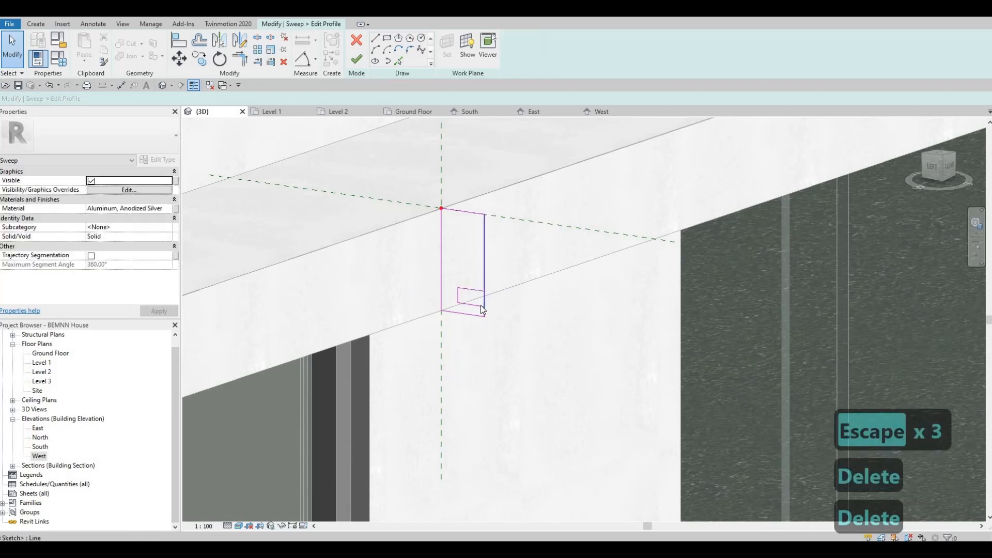
# - Split the profile's outer edge and trim it to the small rectangle's horizontal lines, leaving an open groove
pyautogui.press('s')
pyautogui.press('l')
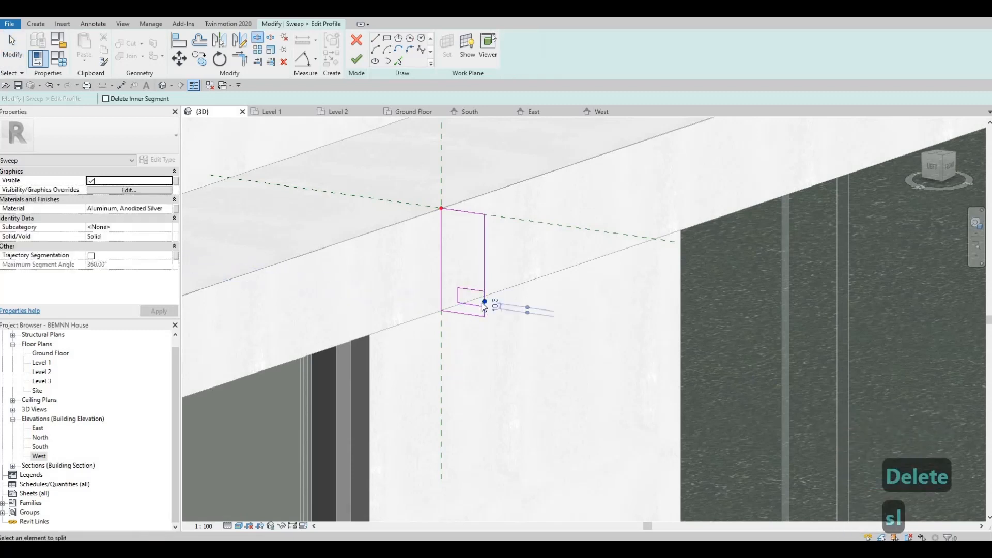
pyautogui.press('Escape')
pyautogui.press('Escape')
pyautogui.press('t')
pyautogui.press('r')
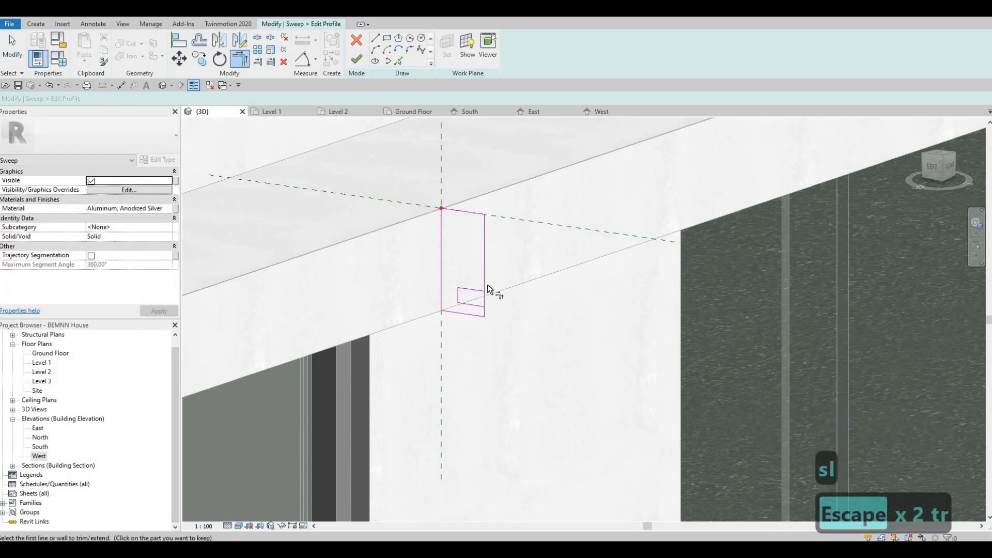
pyautogui.click(490, 287)
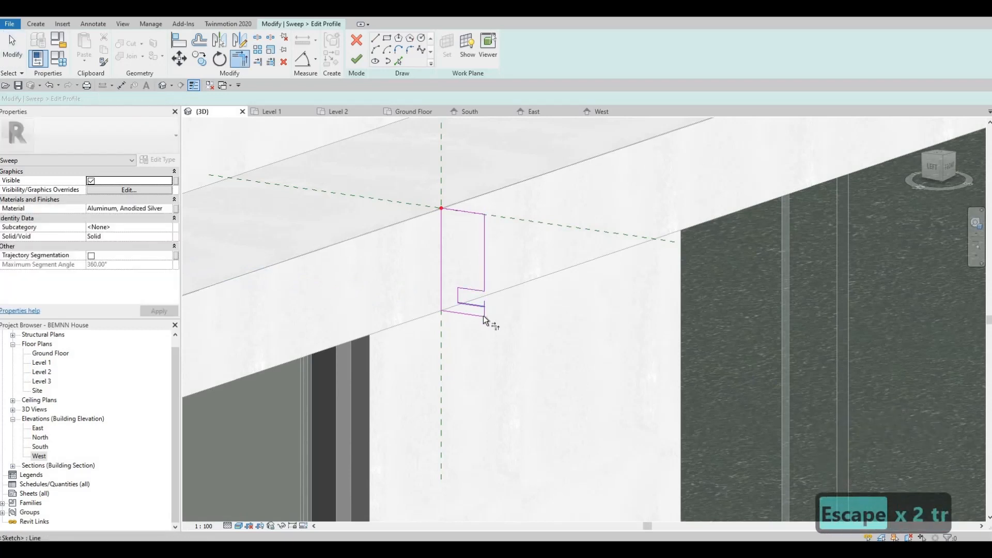
pyautogui.press('Escape')
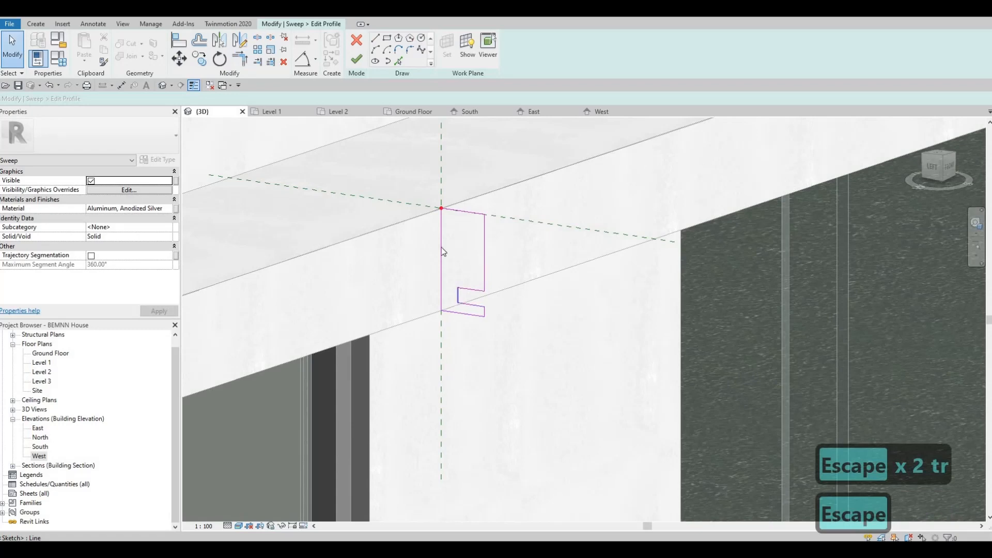
# - Finish the grooved profile and complete the sweep around the balcony frame
pyautogui.scroll(-2, 398, 151)
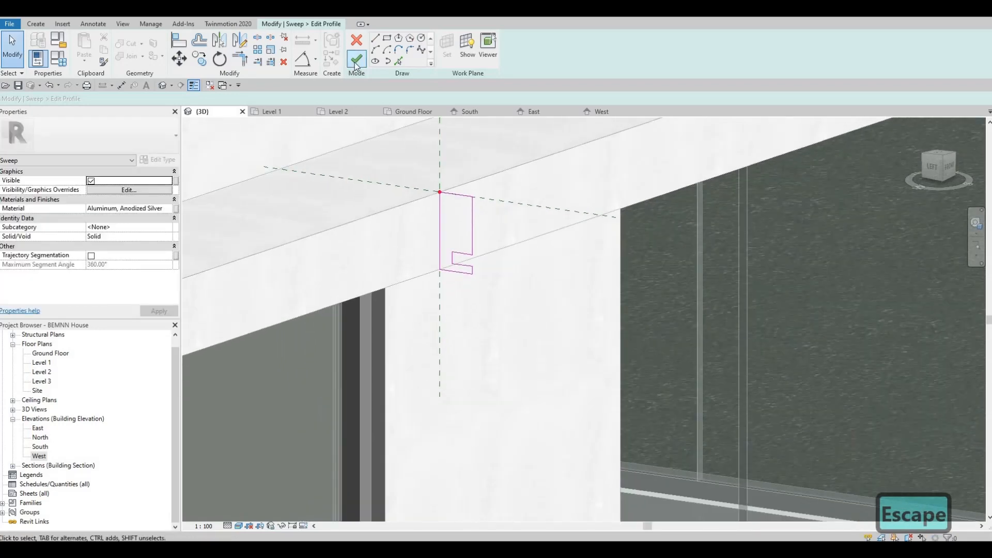
pyautogui.click(354, 62)
pyautogui.click(355, 62)
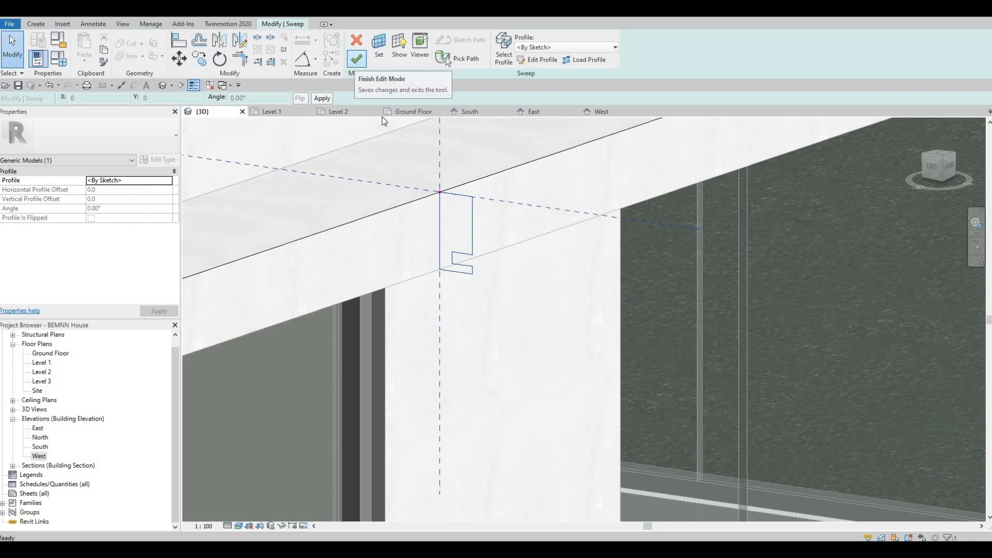
pyautogui.scroll(-3, 446, 242)
pyautogui.scroll(-3, 446, 249)
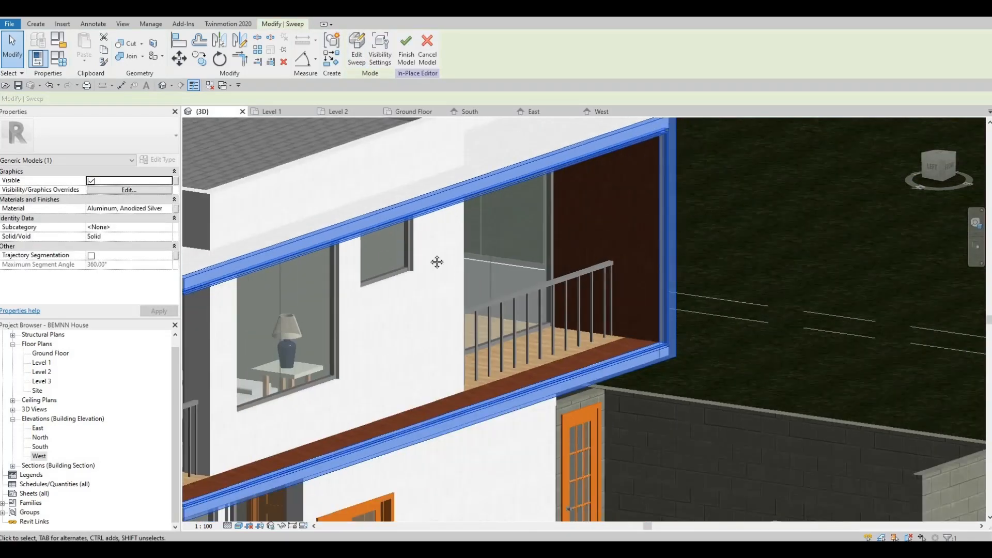
pyautogui.keyDown('shift'); pyautogui.moveTo(435, 261); pyautogui.dragTo(543, 213, button='middle'); pyautogui.keyUp('shift')
pyautogui.press('Escape')
pyautogui.press('Escape')
# - Examine the finished sweep and its groove at the balcony frame's corner, close up and from several angles
pyautogui.scroll(3, 551, 237)
pyautogui.scroll(2, 542, 241)
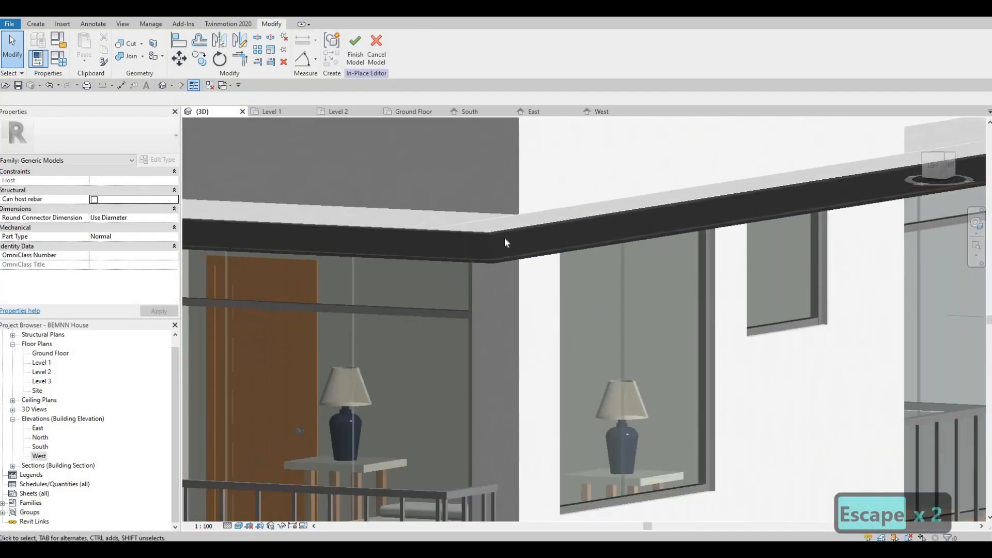
pyautogui.scroll(5, 482, 272)
pyautogui.keyDown('shift'); pyautogui.moveTo(549, 281); pyautogui.dragTo(549, 177, button='middle'); pyautogui.keyUp('shift')
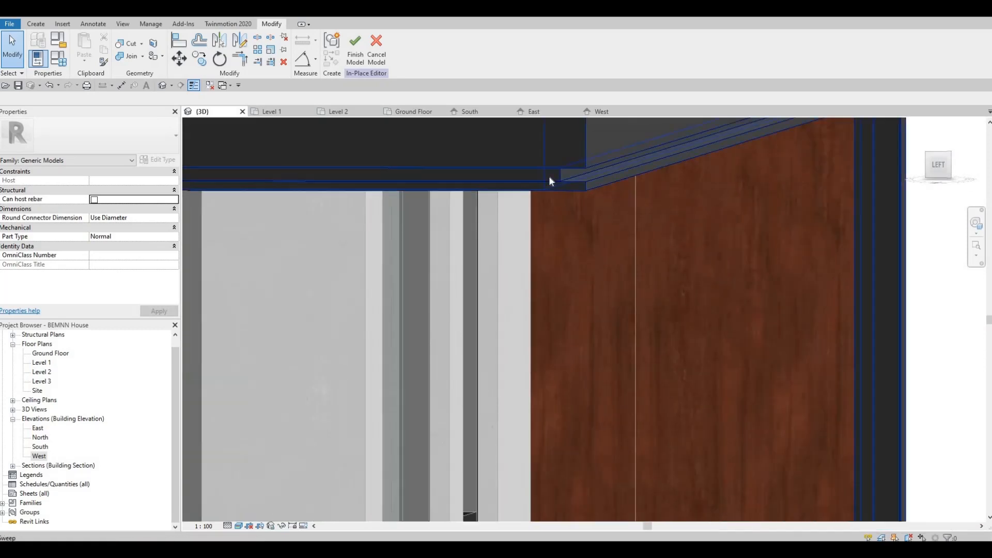
pyautogui.scroll(-4, 511, 178)
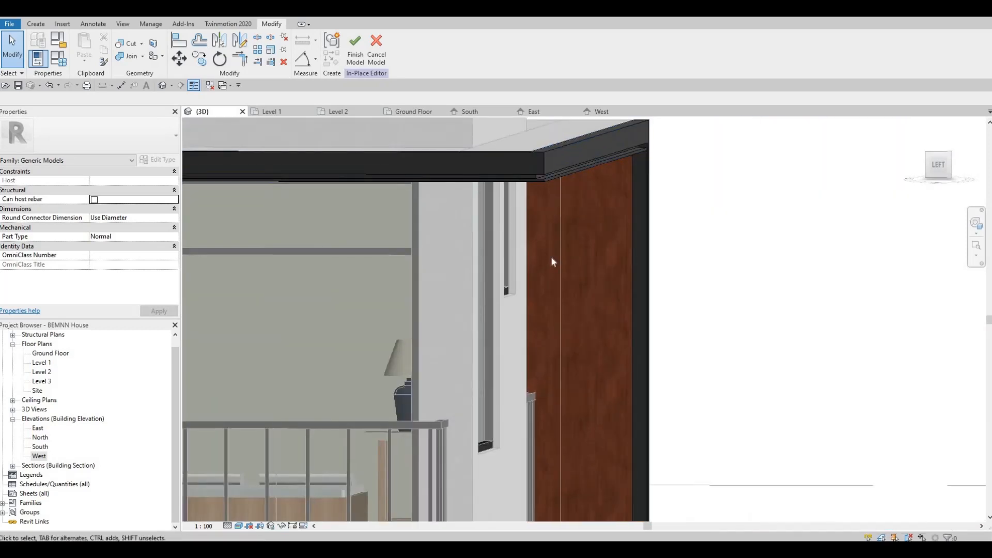
pyautogui.scroll(-2, 554, 263)
pyautogui.keyDown('shift'); pyautogui.moveTo(528, 286); pyautogui.dragTo(513, 223, button='middle'); pyautogui.keyUp('shift')
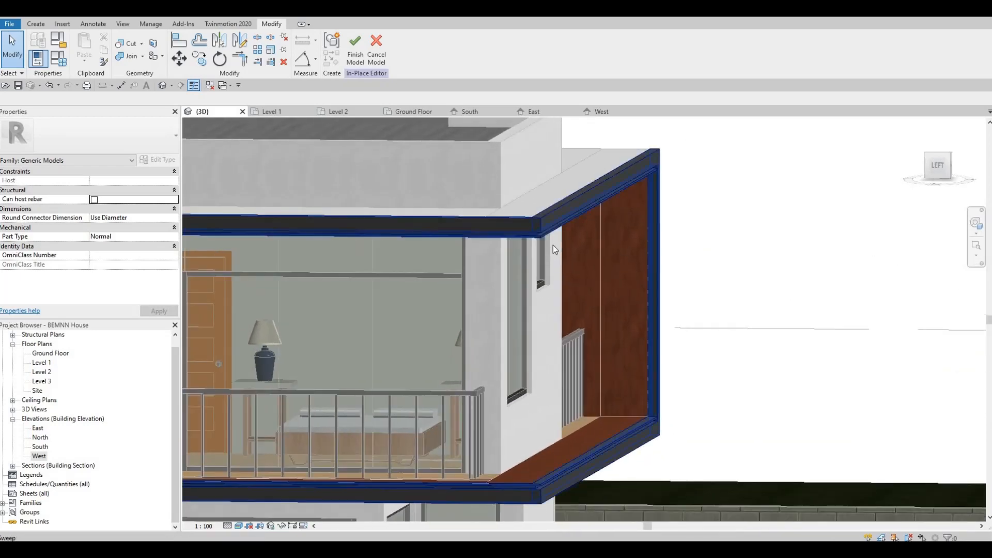
pyautogui.scroll(5, 558, 242)
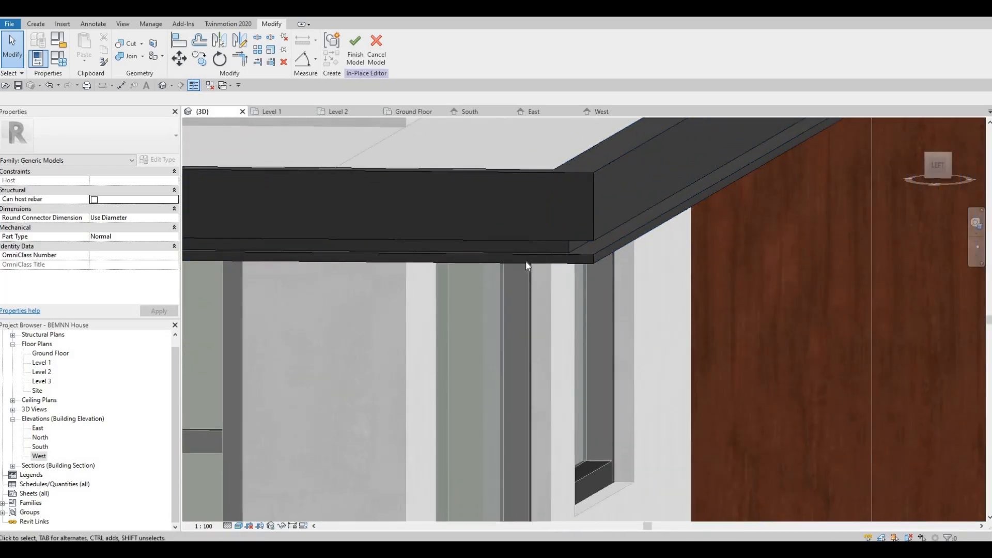
pyautogui.scroll(-5, 528, 263)
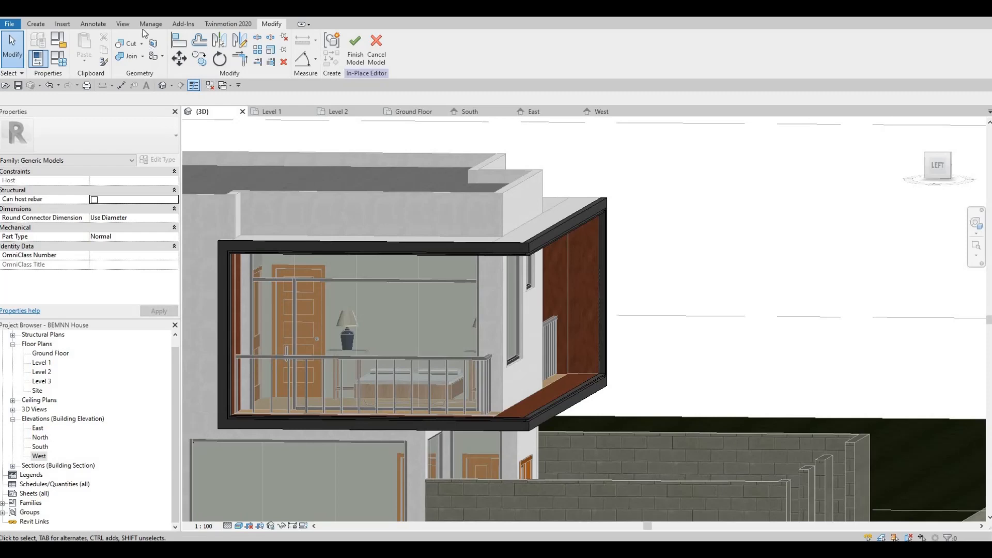
pyautogui.keyDown('shift'); pyautogui.moveTo(402, 200); pyautogui.dragTo(597, 343, button='middle'); pyautogui.keyUp('shift')
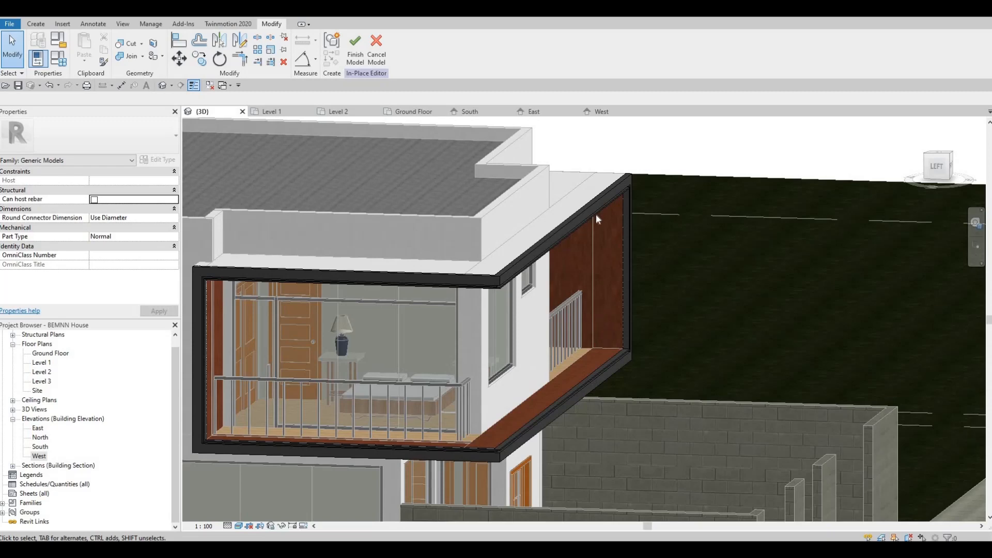
# - Try painting the sweep's outer front face above the front balcony with Plywood, Sheathing, and undo it
pyautogui.click(618, 202)
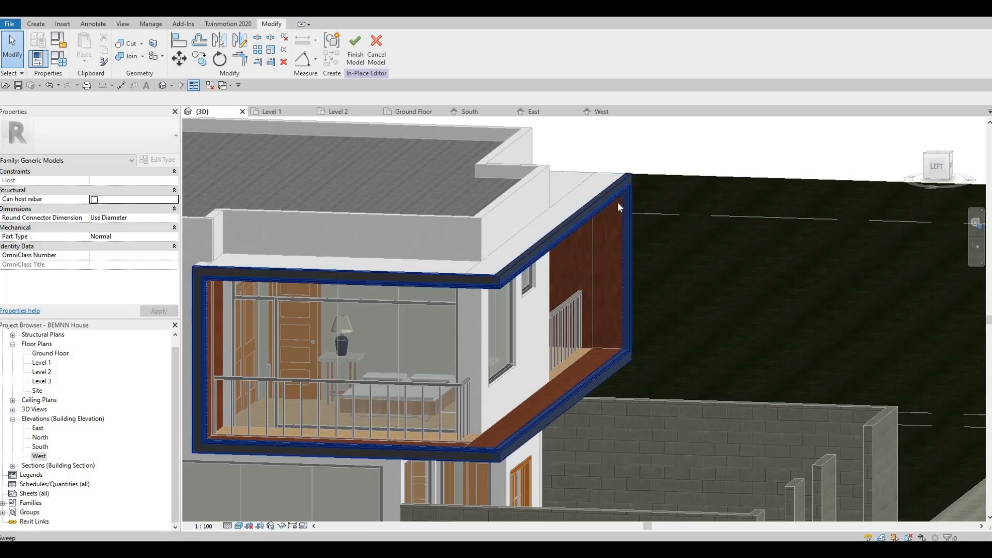
pyautogui.click(154, 46)
pyautogui.scroll(-3, 243, 262)
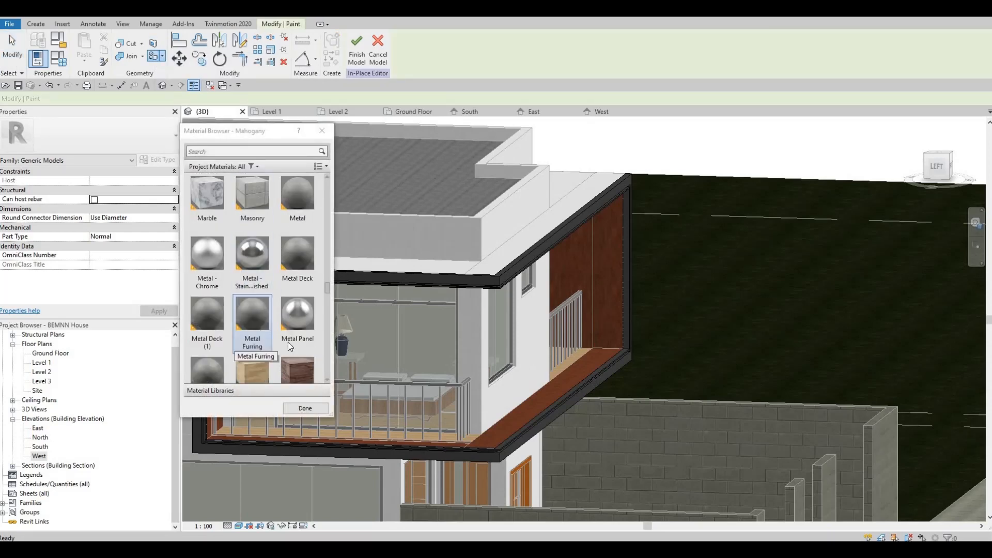
pyautogui.scroll(-5, 274, 340)
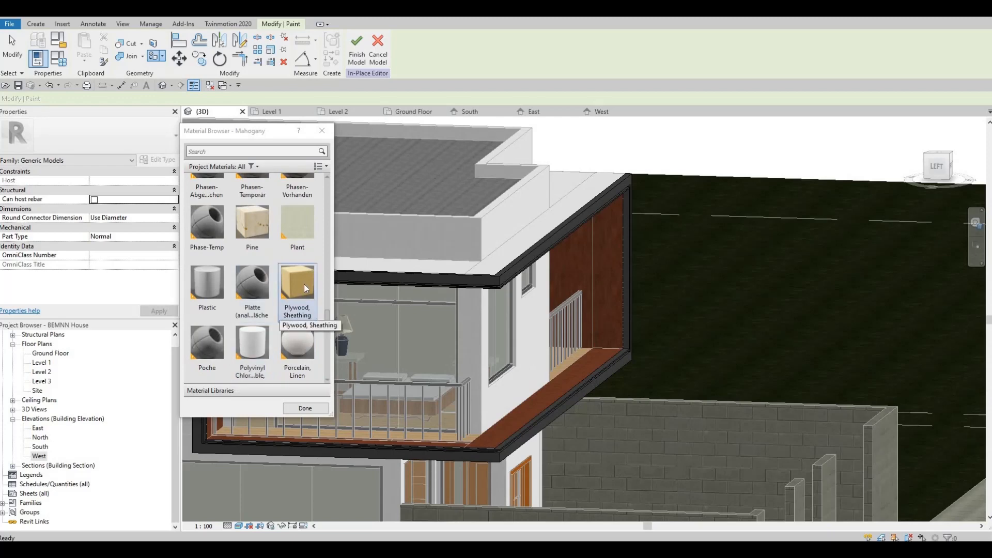
pyautogui.scroll(-3, 303, 284)
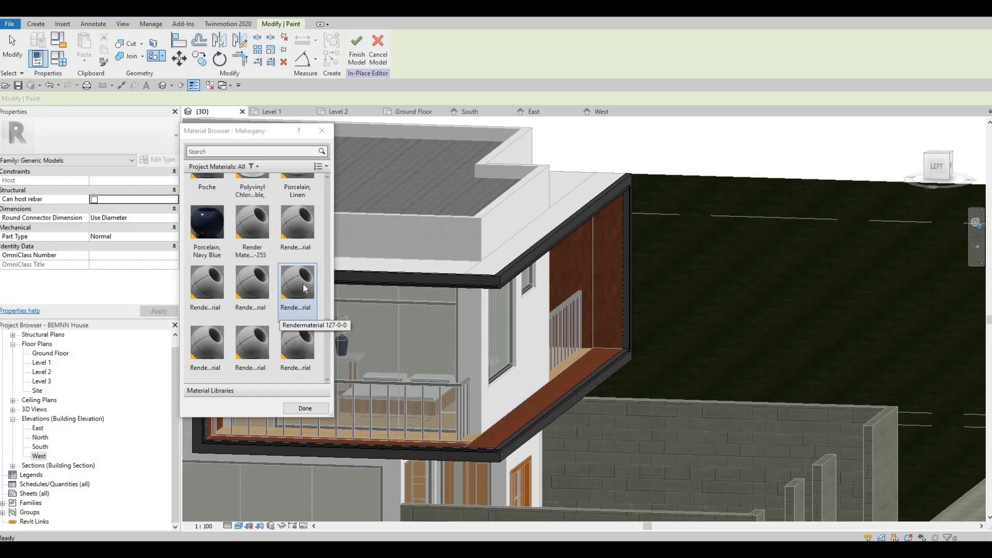
pyautogui.scroll(-2, 304, 288)
pyautogui.scroll(5, 302, 286)
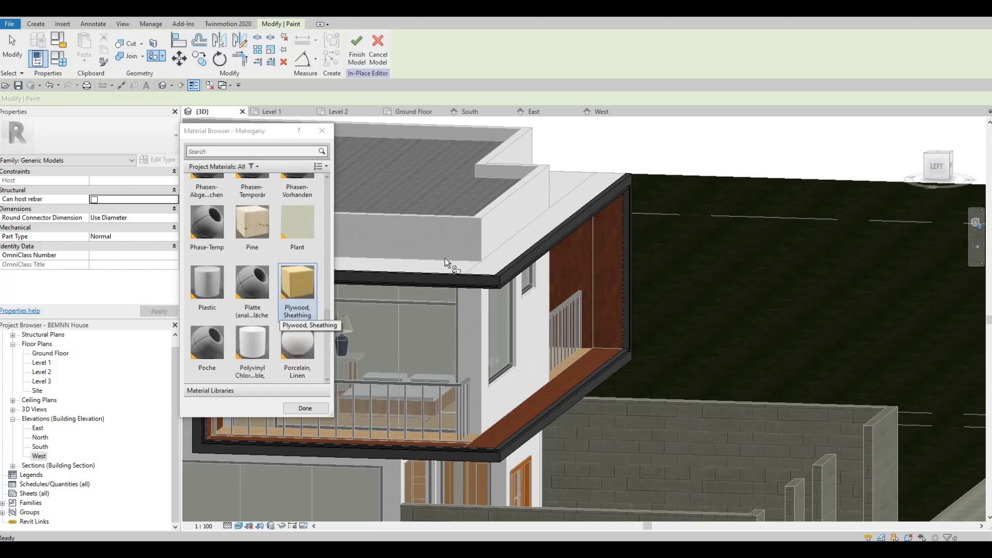
pyautogui.click(301, 284)
pyautogui.scroll(5, 488, 294)
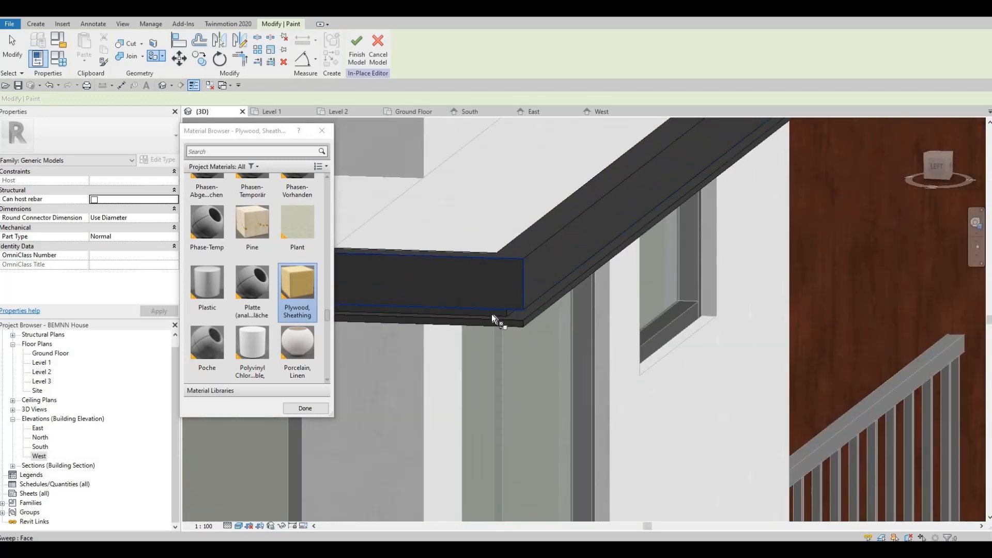
pyautogui.scroll(1, 492, 314)
pyautogui.click(495, 309)
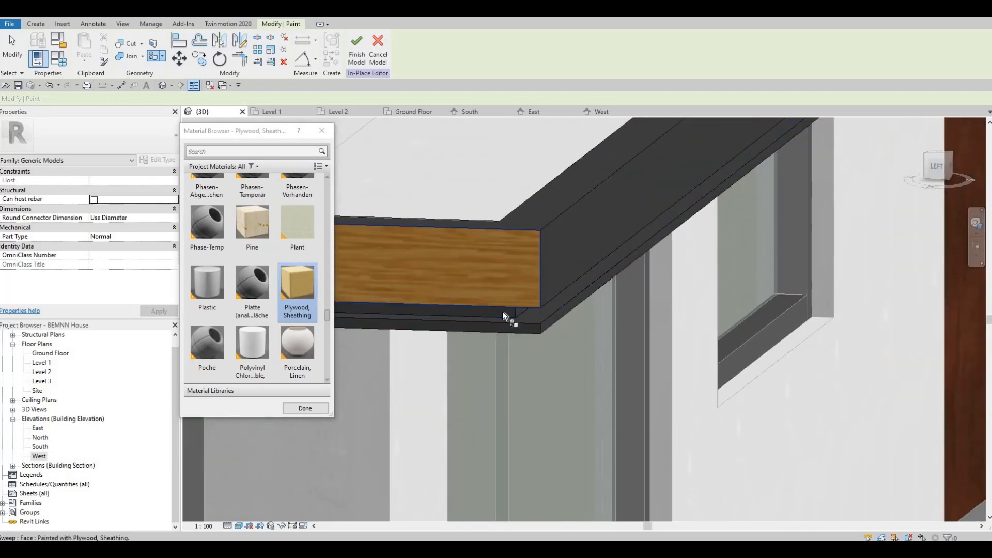
pyautogui.hotkey('ctrl', 'z')
# - Paint the groove's recessed face along the sweep's upper run above the front balcony with Parking Stripe
pyautogui.scroll(4, 476, 290)
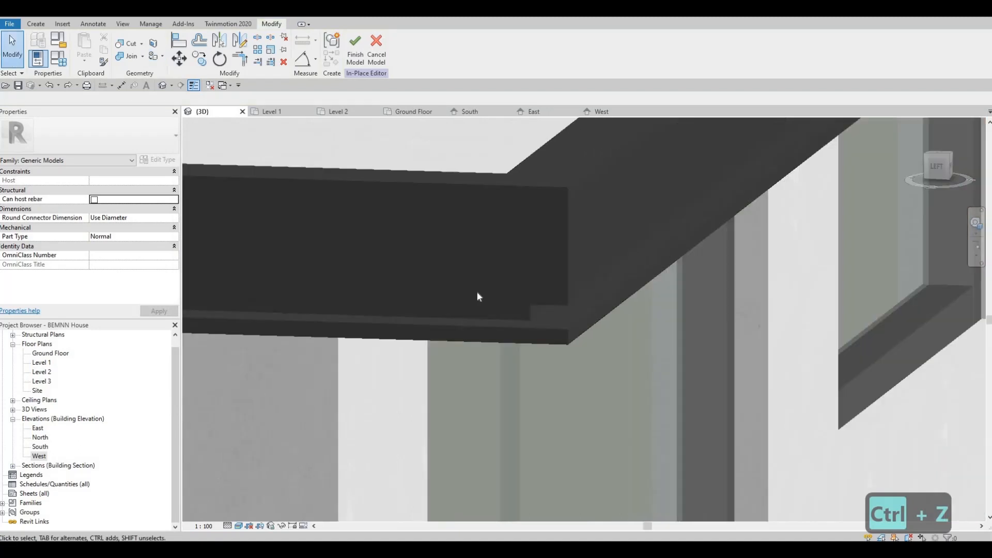
pyautogui.moveTo(425, 181); pyautogui.dragTo(509, 344, button='middle')
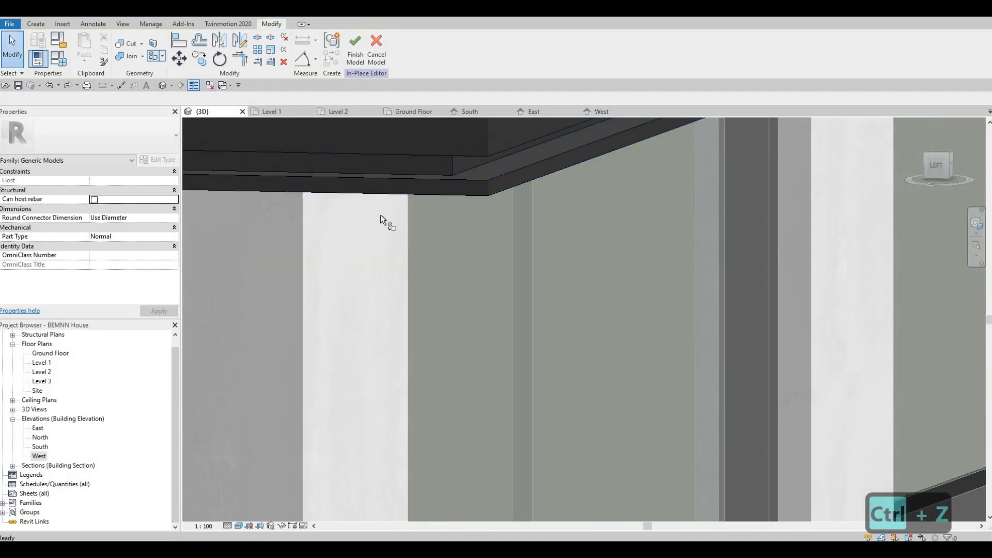
pyautogui.press('p')
pyautogui.press('t')
pyautogui.scroll(-10, 258, 289)
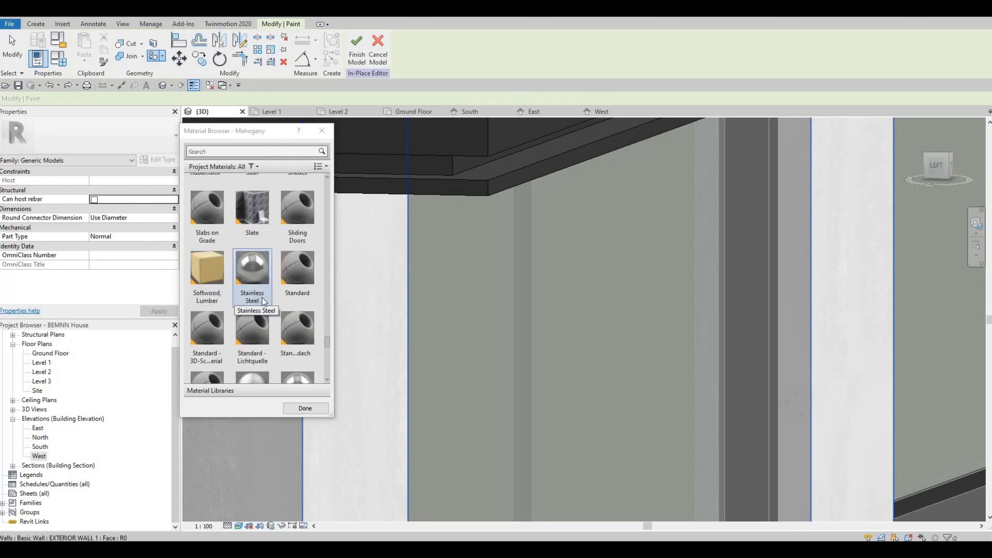
pyautogui.scroll(5, 264, 300)
pyautogui.scroll(-2, 267, 300)
pyautogui.scroll(2, 268, 300)
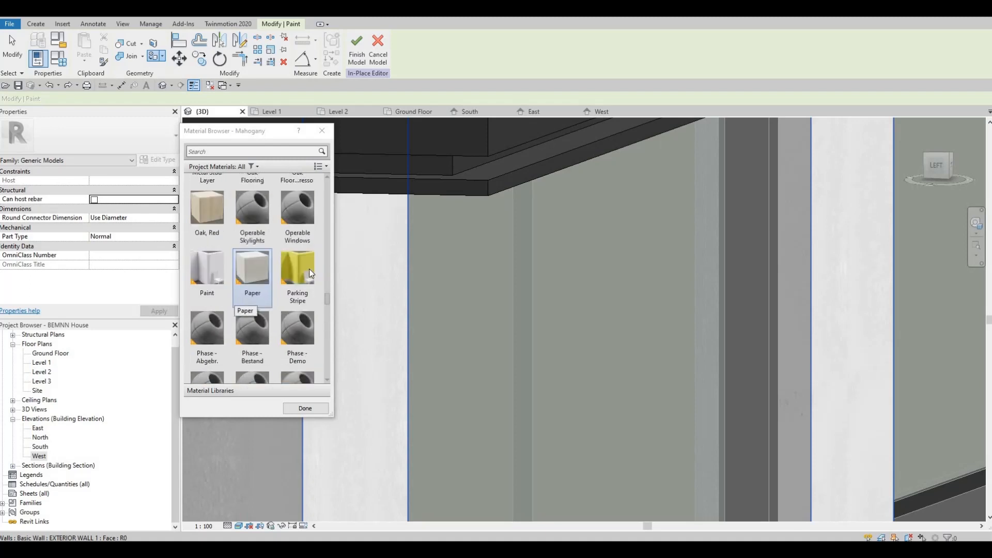
pyautogui.click(308, 269)
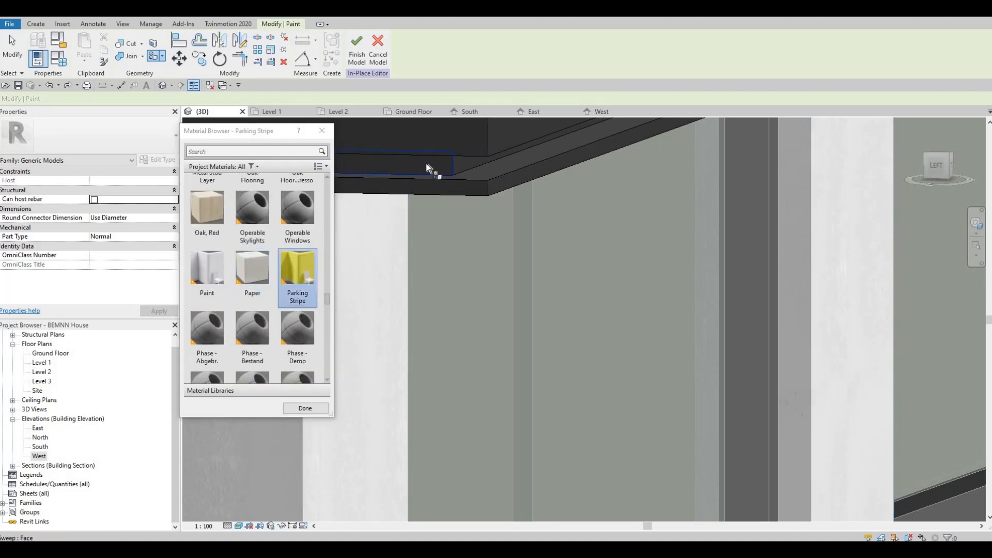
pyautogui.click(454, 163)
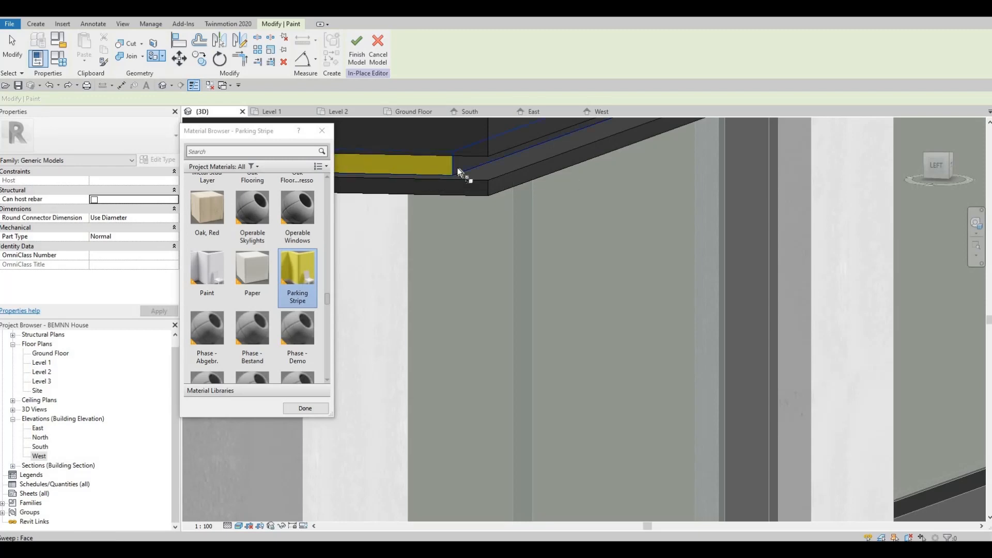
# - Paint the groove's recessed face along the sweep's upper side run, around the corner from the front balcony, with Parking Stripe
pyautogui.click(456, 171)
pyautogui.scroll(-2, 671, 237)
pyautogui.scroll(-5, 667, 243)
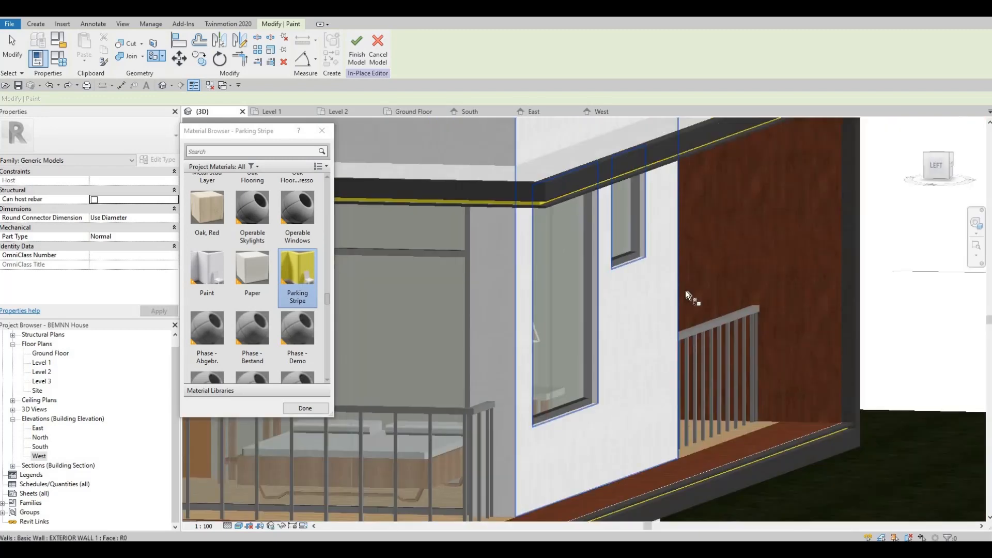
pyautogui.moveTo(579, 389); pyautogui.dragTo(578, 353, button='middle')
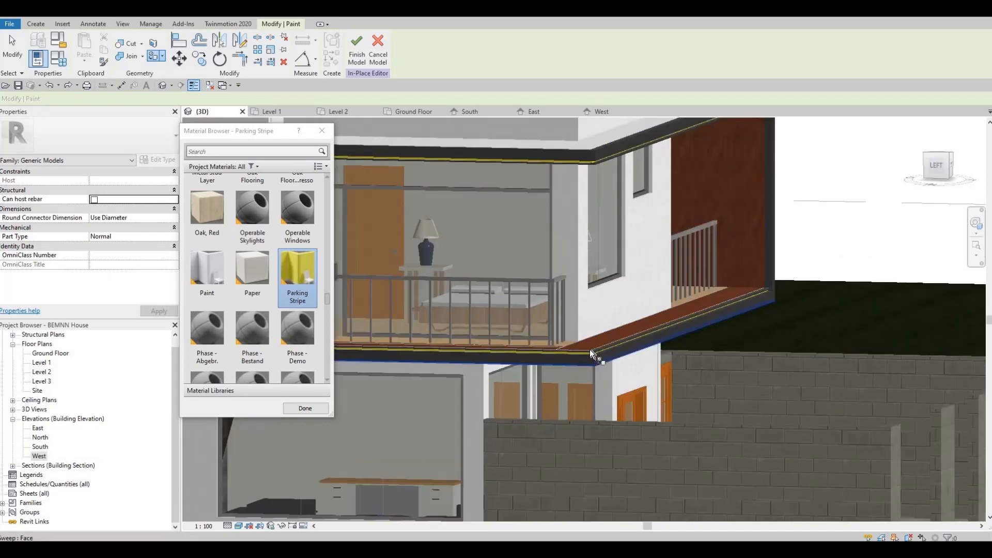
pyautogui.scroll(6, 590, 349)
pyautogui.scroll(-3, 651, 295)
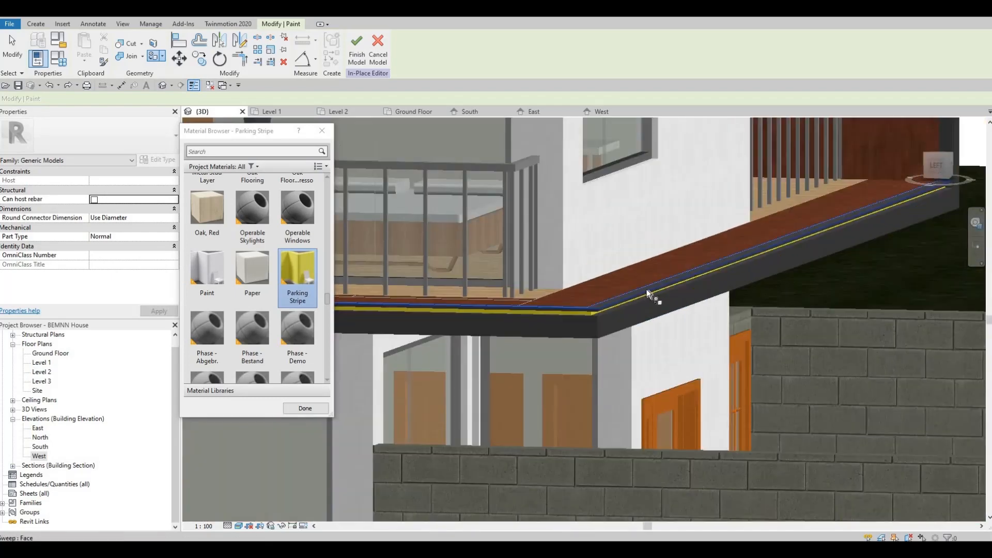
# - Paint the groove's vertical recessed face at the frame's far end, beside the dark wood wall, with Parking Stripe
pyautogui.scroll(2, 806, 240)
pyautogui.moveTo(806, 240); pyautogui.dragTo(602, 334, button='middle')
pyautogui.keyDown('shift'); pyautogui.moveTo(702, 315); pyautogui.dragTo(548, 351, button='middle'); pyautogui.keyUp('shift')
pyautogui.moveTo(747, 392); pyautogui.dragTo(804, 427, button='middle')
pyautogui.scroll(2, 814, 412)
pyautogui.scroll(6, 781, 412)
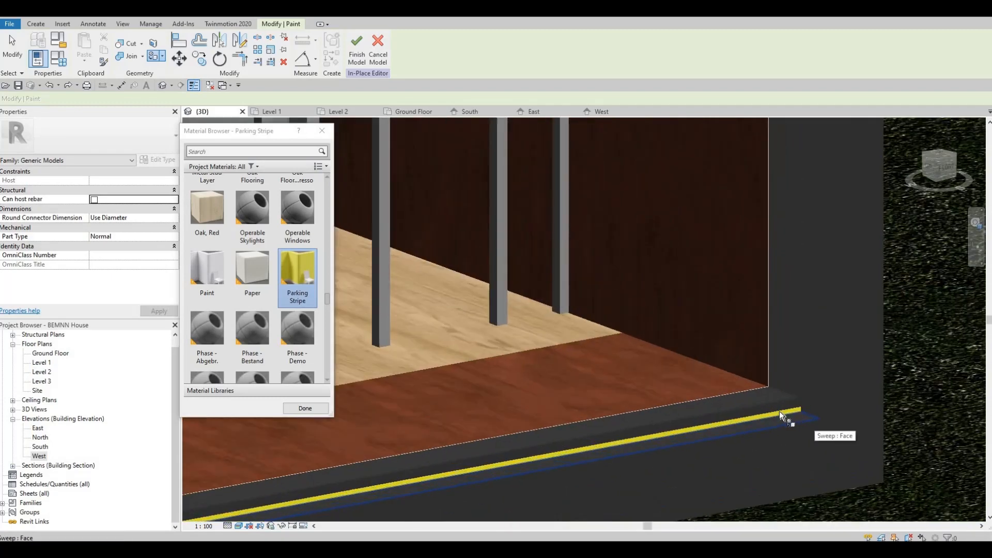
pyautogui.click(781, 333)
pyautogui.keyDown('shift'); pyautogui.moveTo(765, 331); pyautogui.dragTo(667, 323, button='middle'); pyautogui.keyUp('shift')
pyautogui.scroll(-5, 665, 324)
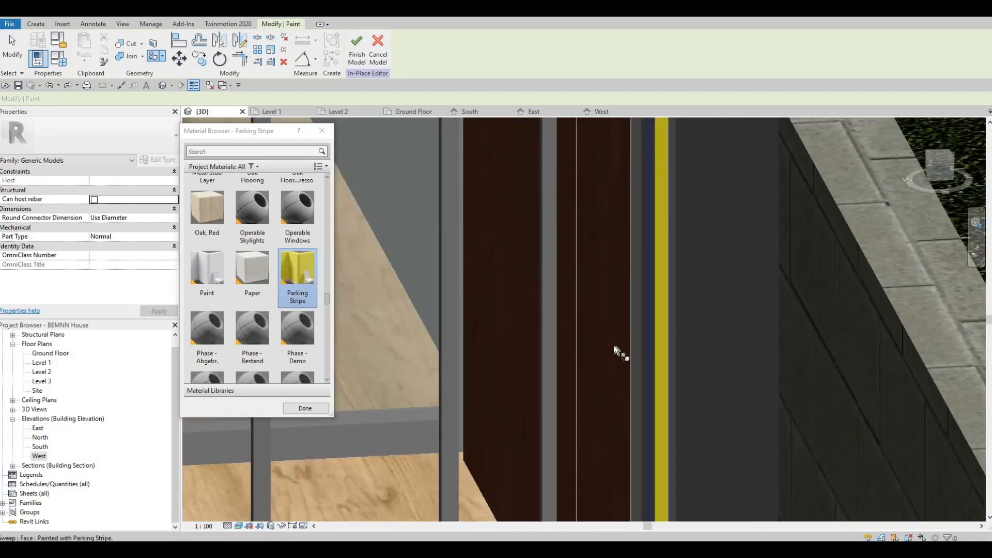
# - Check the painted groove around the balcony frame and finish the in-place model
pyautogui.moveTo(842, 395); pyautogui.dragTo(897, 388, button='middle')
pyautogui.scroll(-2, 735, 385)
pyautogui.moveTo(491, 364); pyautogui.dragTo(719, 387, button='middle')
pyautogui.scroll(-6, 544, 275)
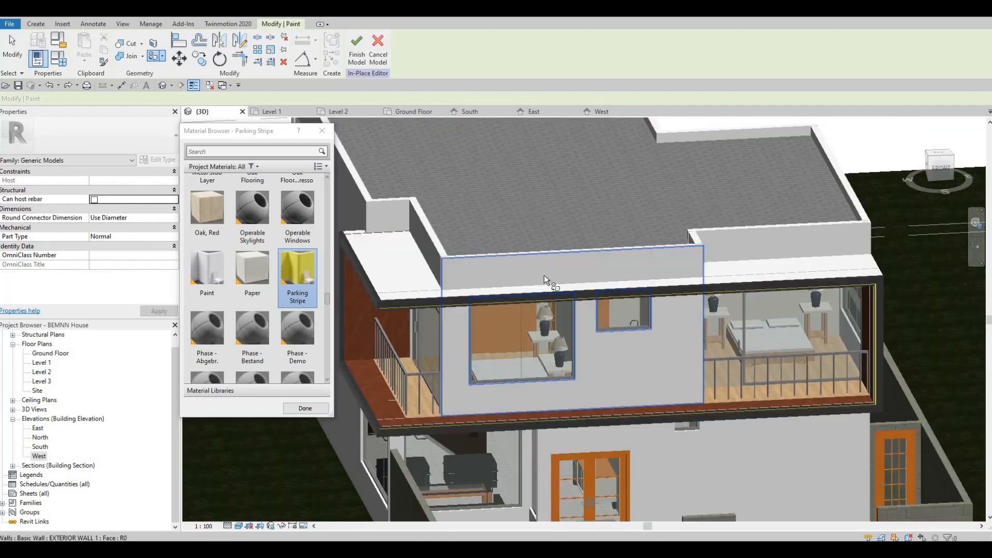
pyautogui.keyDown('shift'); pyautogui.moveTo(540, 274); pyautogui.dragTo(500, 264, button='middle'); pyautogui.keyUp('shift')
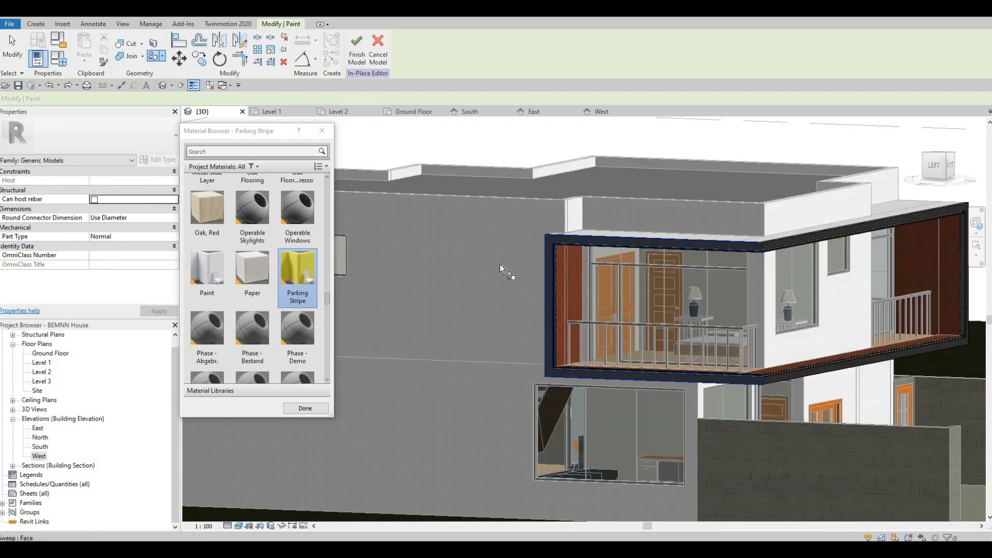
pyautogui.scroll(8, 465, 269)
pyautogui.scroll(-8, 390, 243)
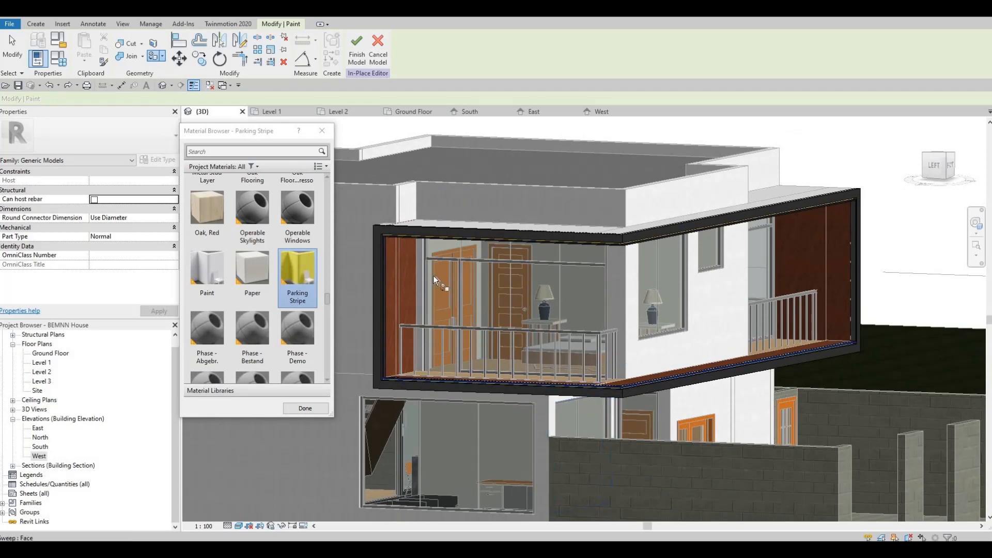
pyautogui.click(357, 46)
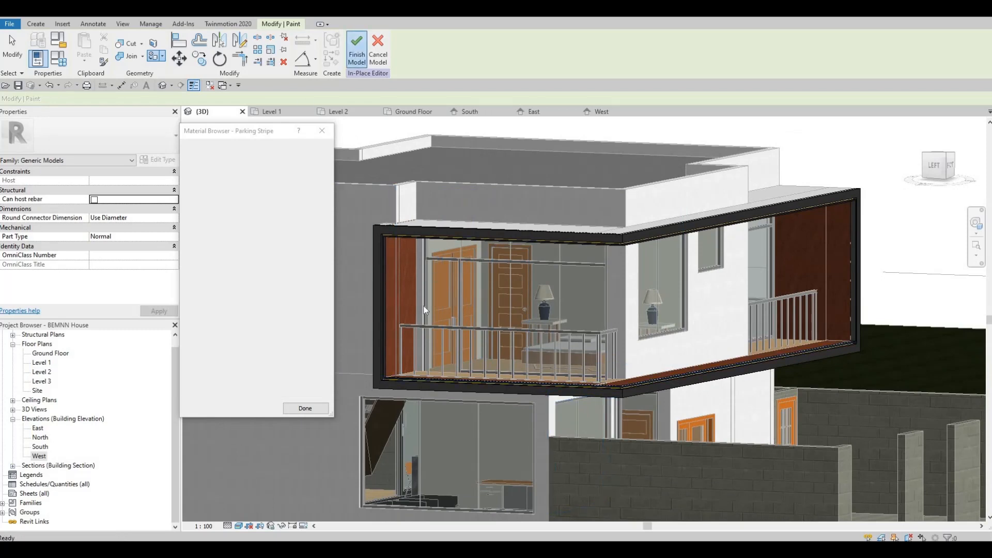
pyautogui.scroll(6, 408, 283)
pyautogui.press('Escape')
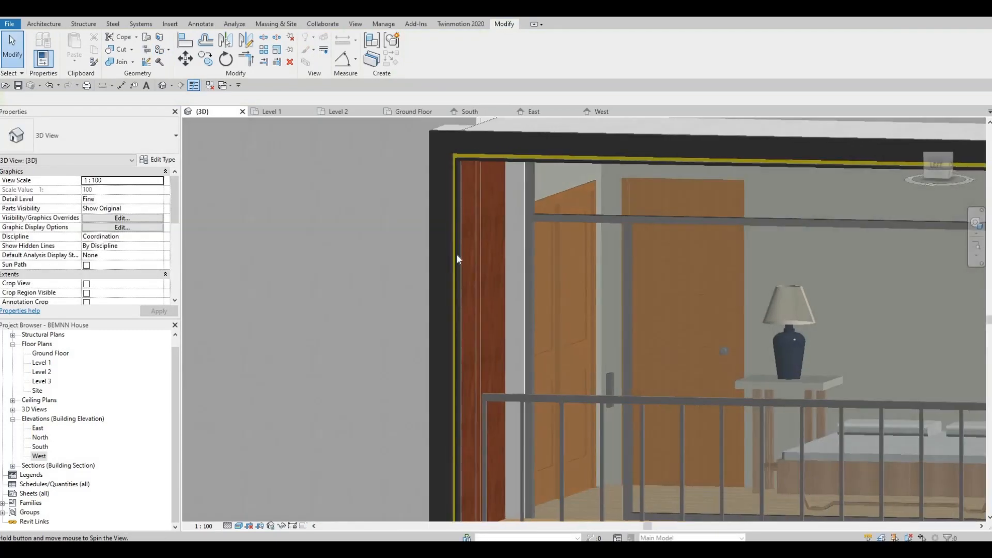
# - Reopen the balcony frame's edge sweep for in-place editing and open its profile sketch
pyautogui.scroll(-10, 593, 292)
pyautogui.keyDown('shift'); pyautogui.moveTo(565, 297); pyautogui.dragTo(607, 247, button='middle'); pyautogui.keyUp('shift')
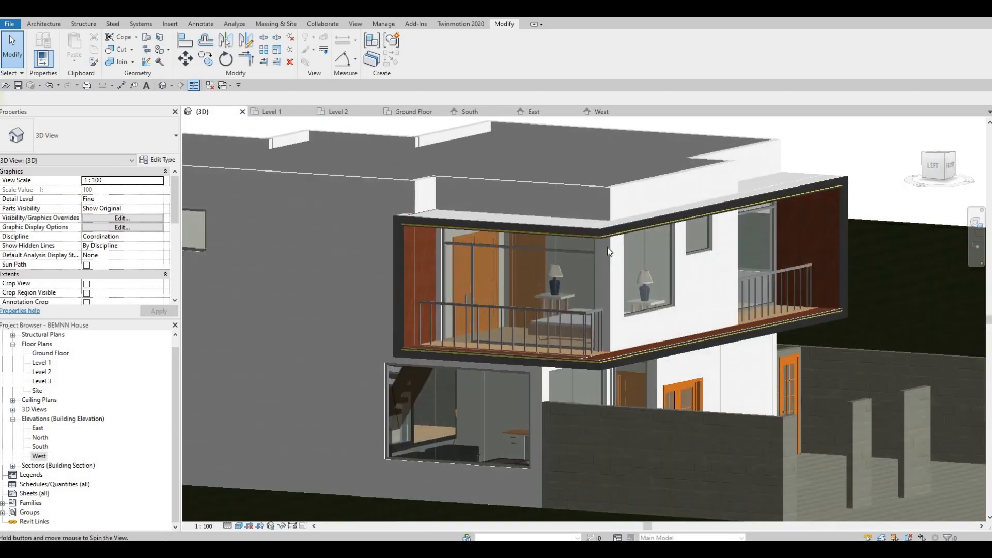
pyautogui.scroll(8, 554, 243)
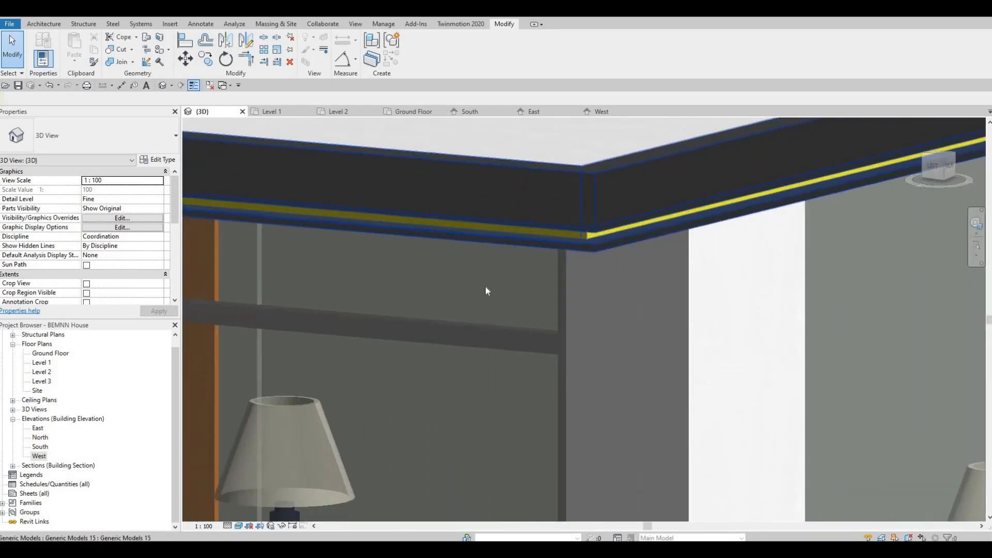
pyautogui.keyDown('shift'); pyautogui.moveTo(522, 251); pyautogui.dragTo(605, 301, button='middle'); pyautogui.keyUp('shift')
pyautogui.moveTo(707, 274); pyautogui.dragTo(695, 275, button='middle')
pyautogui.moveTo(795, 222); pyautogui.dragTo(674, 262, button='middle')
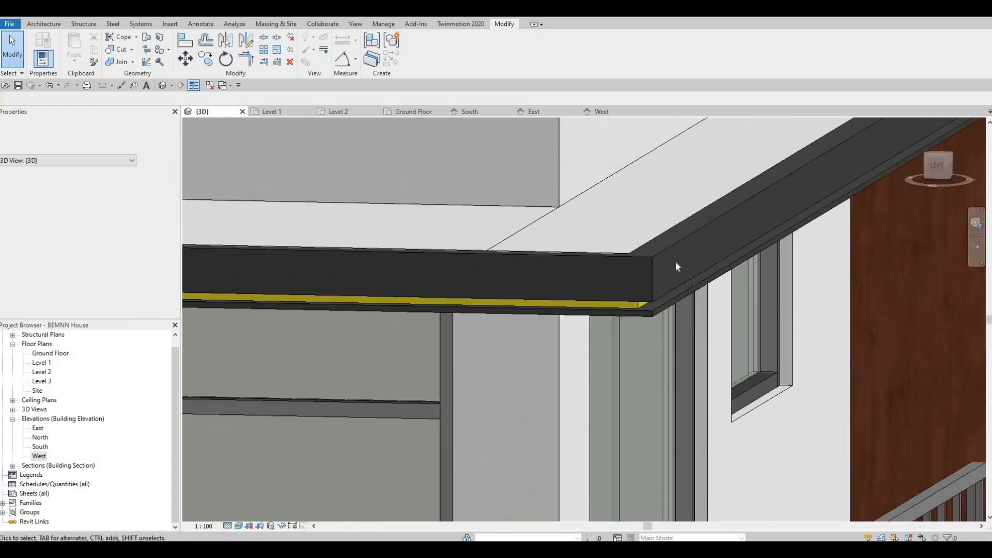
pyautogui.click(665, 255)
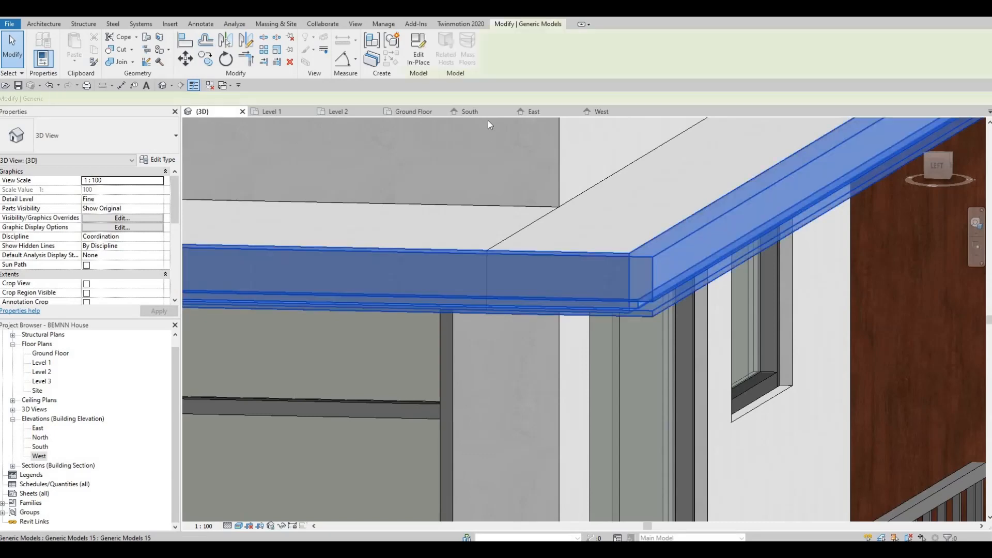
pyautogui.click(418, 50)
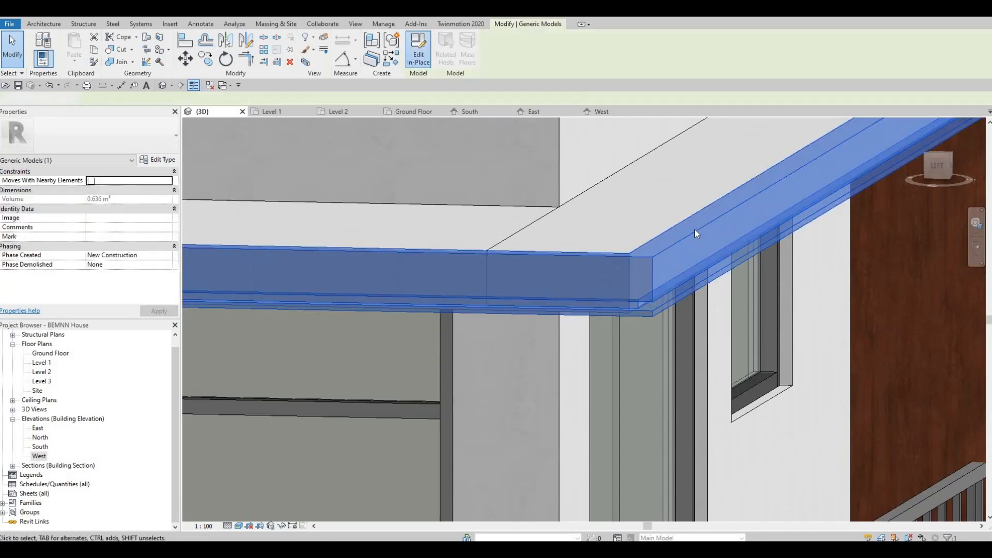
pyautogui.click(686, 222)
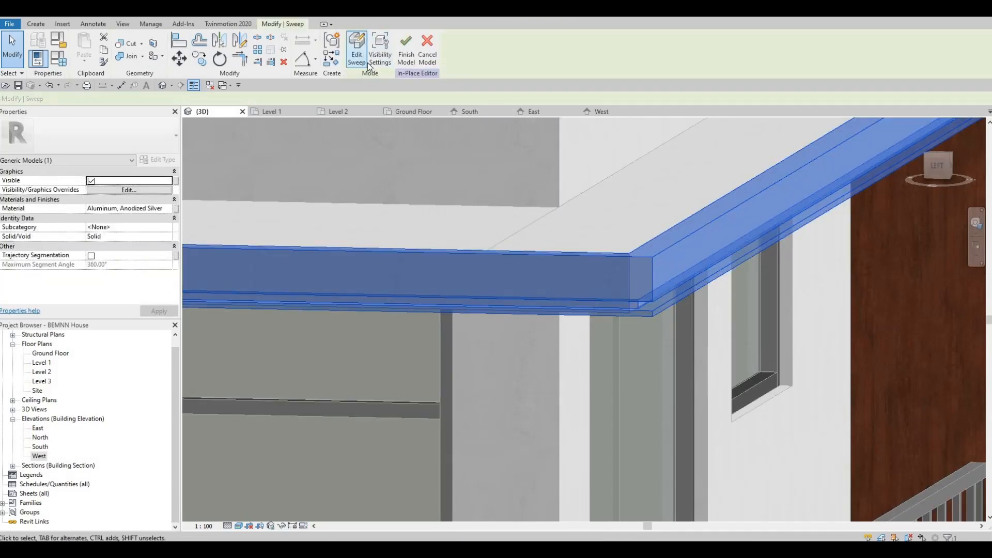
pyautogui.click(358, 53)
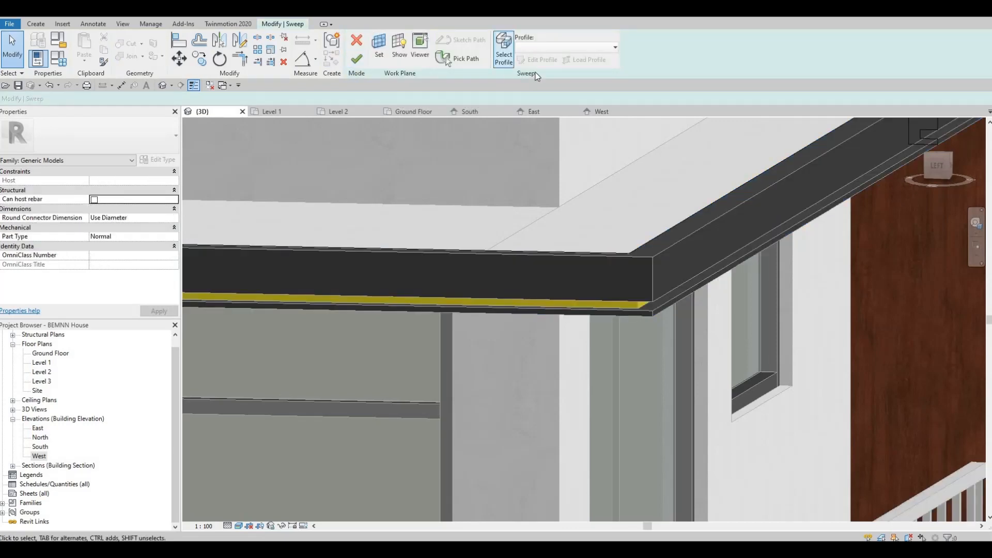
pyautogui.click(537, 59)
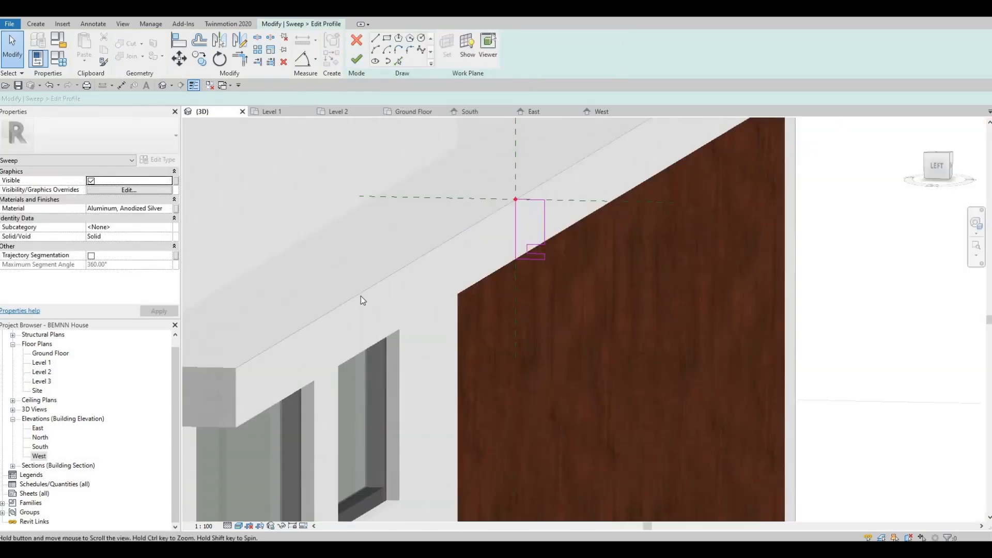
# - Sketch a rectangle about 20 mm wide and 45 mm high against the profile's upper outer corner
pyautogui.click(376, 39)
pyautogui.click(386, 37)
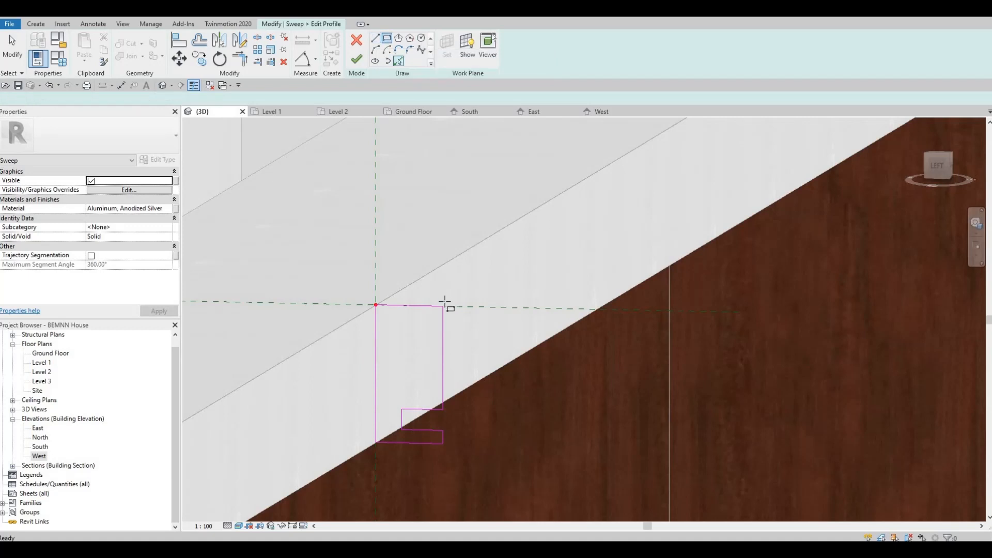
pyautogui.click(453, 317)
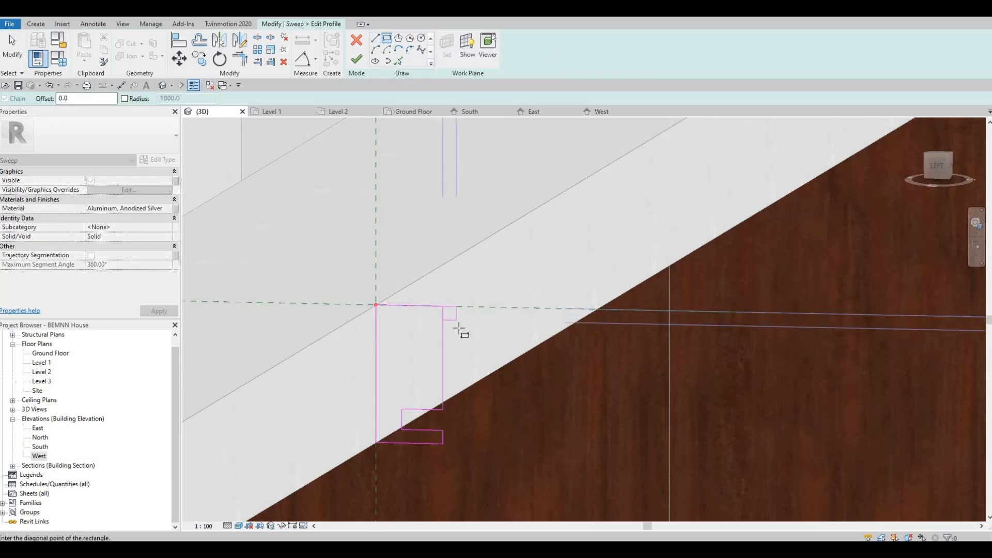
pyautogui.click(457, 337)
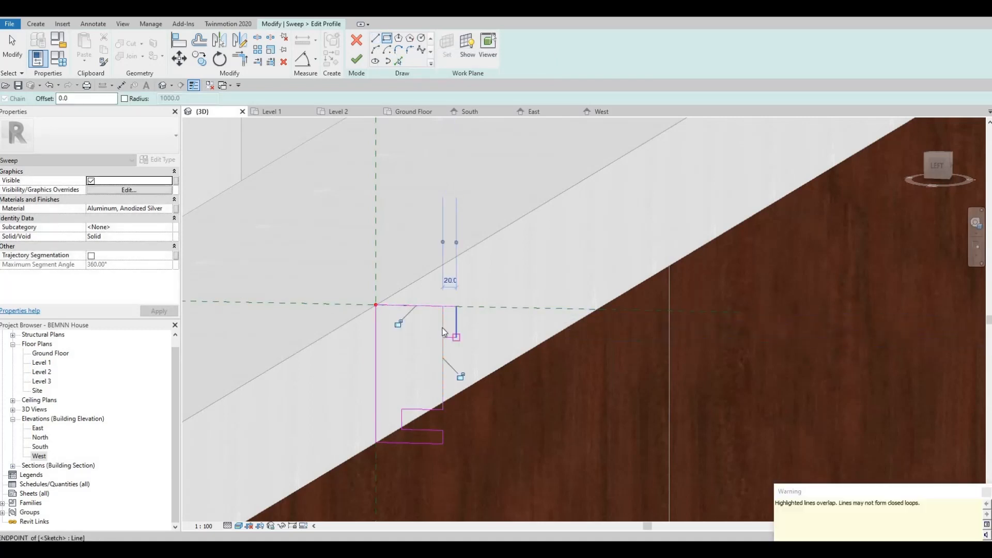
pyautogui.press('Escape')
pyautogui.press('Escape')
pyautogui.press('Escape')
# - Delete the overlapping segment between the rectangle and profile, and trim the outer edge to form one closed stepped outline
pyautogui.click(442, 325)
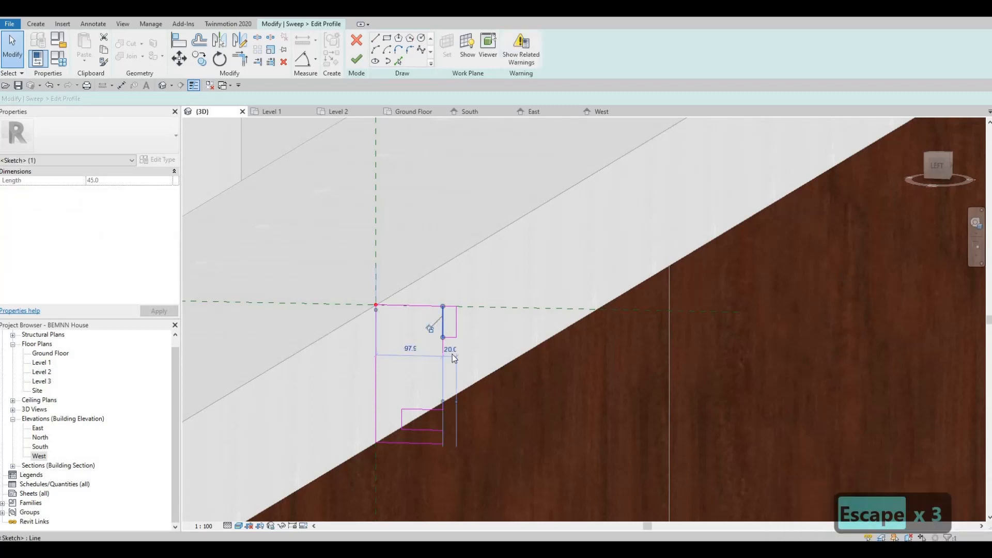
pyautogui.press('Delete')
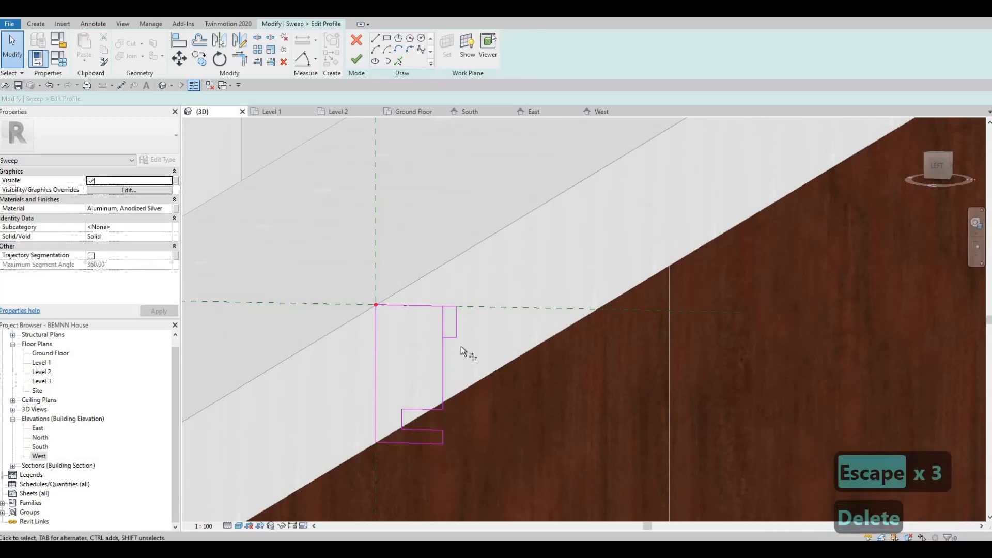
pyautogui.press('t')
pyautogui.press('r')
pyautogui.click(443, 336)
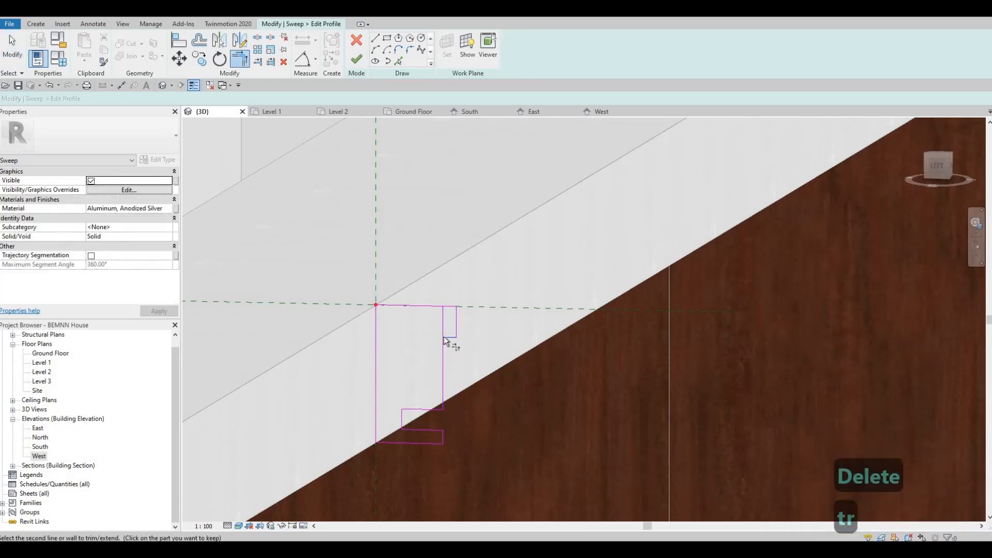
pyautogui.click(450, 338)
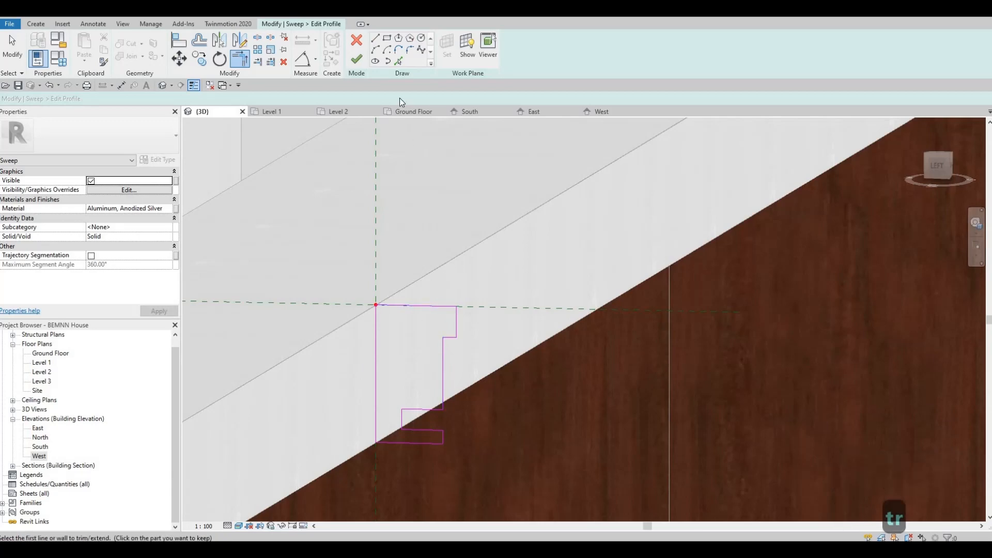
pyautogui.press('Escape')
# - Finish the stepped profile, the sweep and the in-place model
pyautogui.click(357, 61)
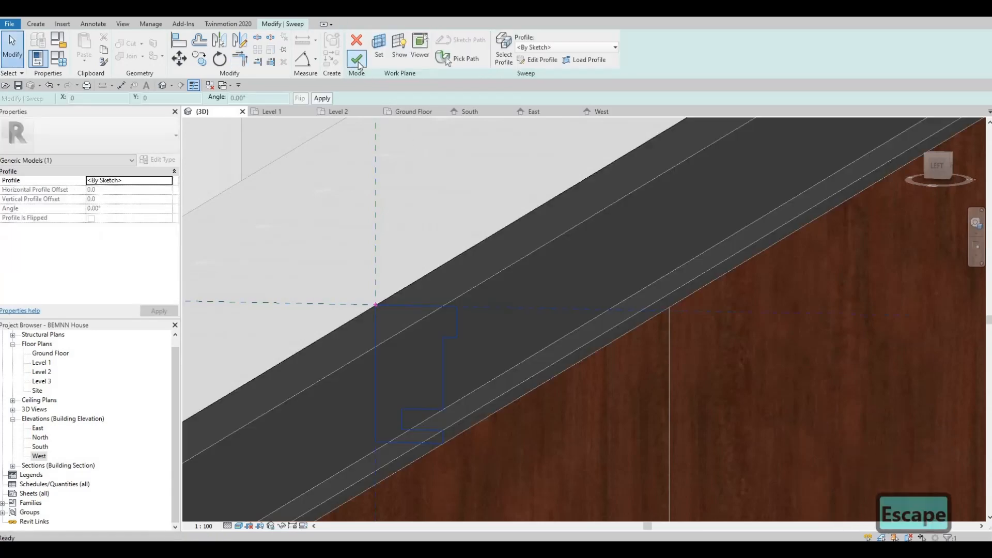
pyautogui.scroll(-5, 439, 224)
pyautogui.press('Escape')
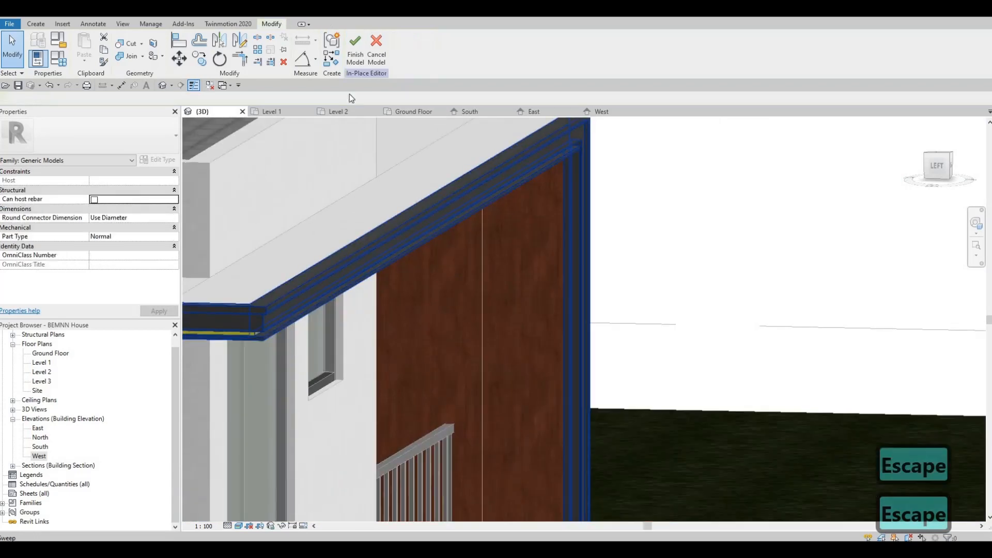
pyautogui.click(351, 56)
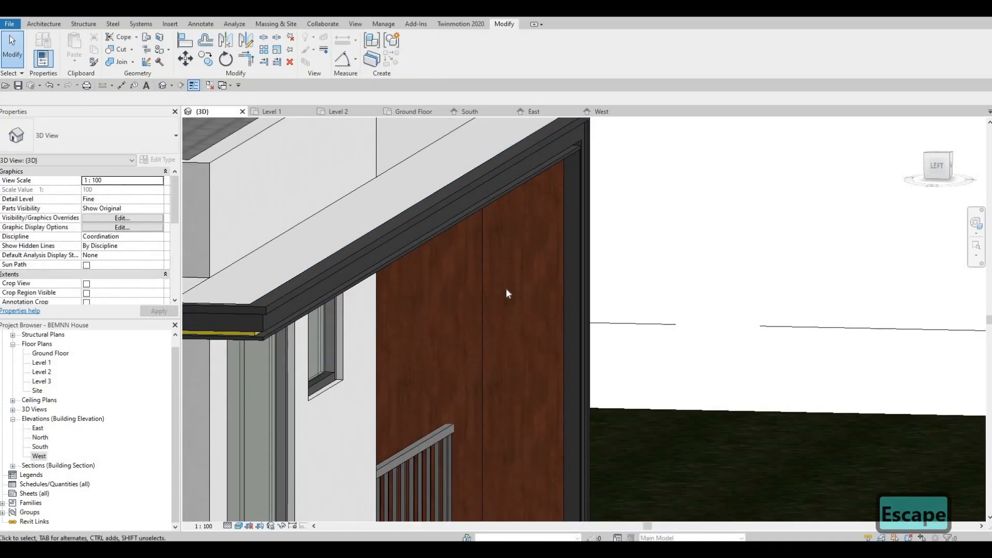
# - Examine the stepped edge sweep around the balcony frame from several angles
pyautogui.keyDown('shift'); pyautogui.moveTo(507, 288); pyautogui.dragTo(727, 371, button='middle'); pyautogui.keyUp('shift')
pyautogui.scroll(-2, 474, 274)
pyautogui.scroll(-3, 436, 271)
pyautogui.scroll(4, 553, 301)
pyautogui.moveTo(686, 467); pyautogui.dragTo(711, 368, button='middle')
pyautogui.scroll(-4, 711, 368)
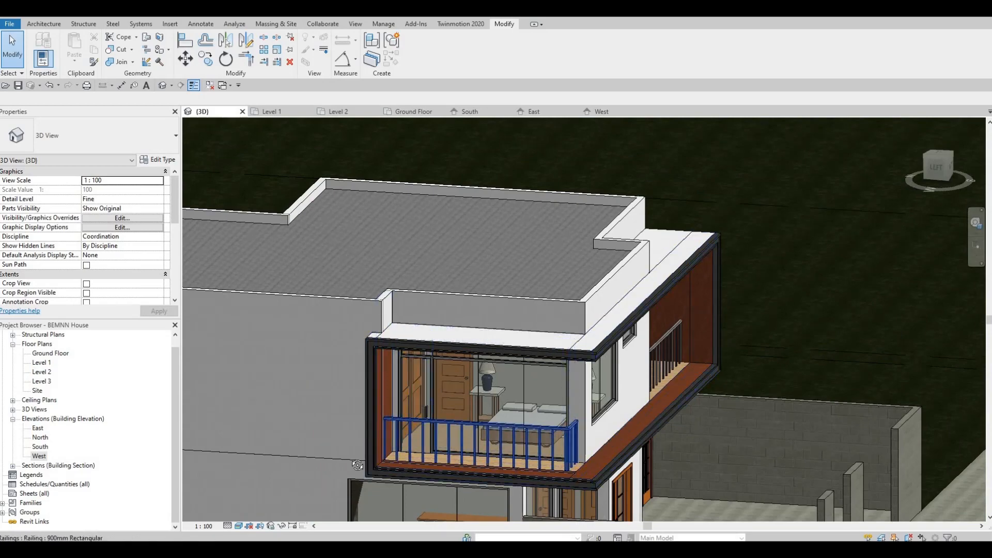
pyautogui.keyDown('shift'); pyautogui.moveTo(356, 465); pyautogui.dragTo(537, 432, button='middle'); pyautogui.keyUp('shift')
pyautogui.scroll(5, 565, 469)
pyautogui.keyDown('shift'); pyautogui.moveTo(549, 474); pyautogui.dragTo(568, 374, button='middle'); pyautogui.keyUp('shift')
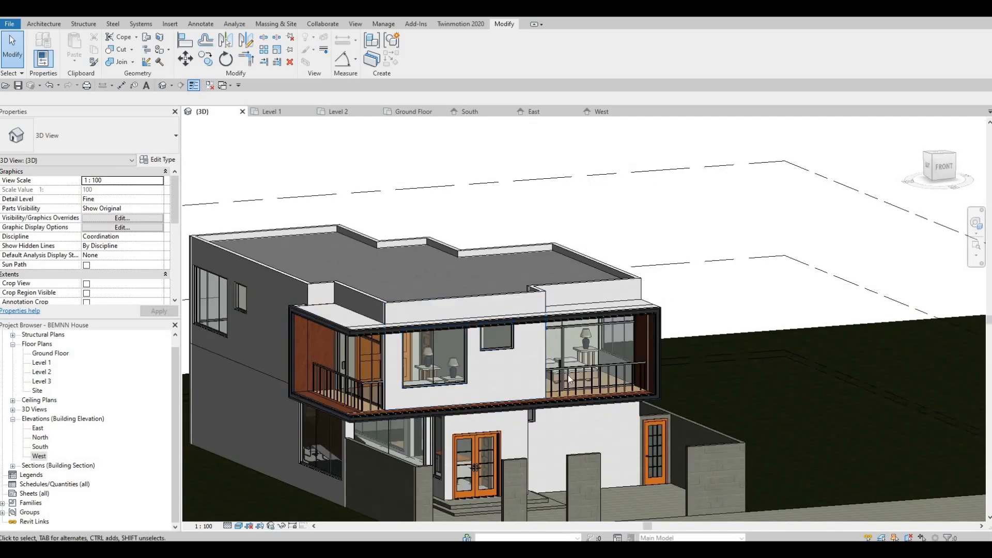
# - Change both street-side balcony railings to the Glass Panel - Bottom Fill type
pyautogui.click(373, 391)
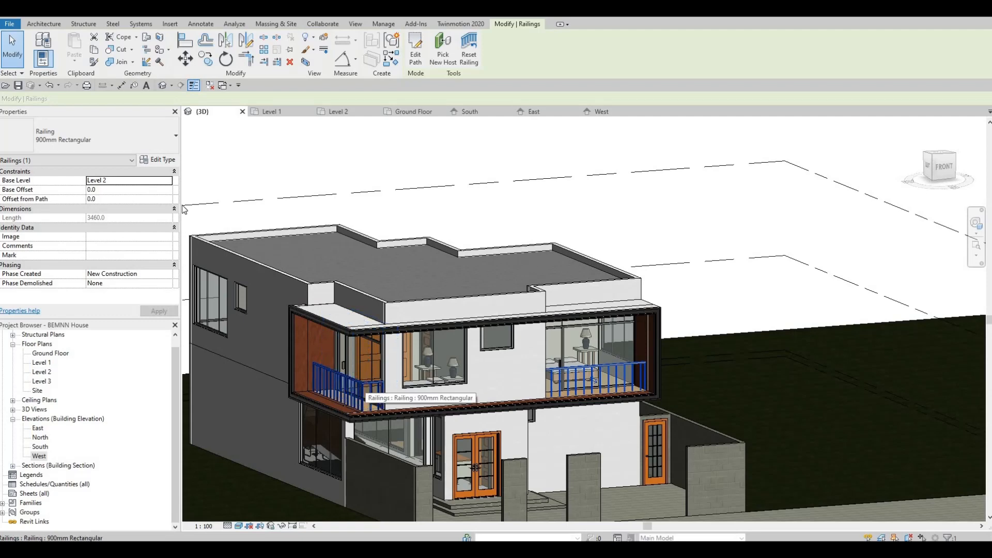
pyautogui.keyDown('ctrl'); pyautogui.click(361, 385); pyautogui.keyUp('ctrl')
pyautogui.click(130, 147)
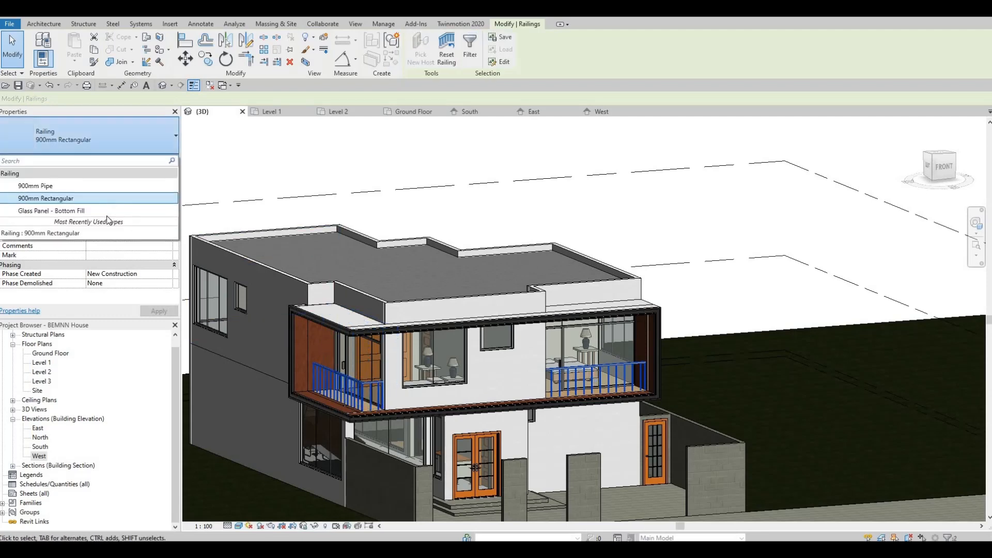
pyautogui.click(103, 211)
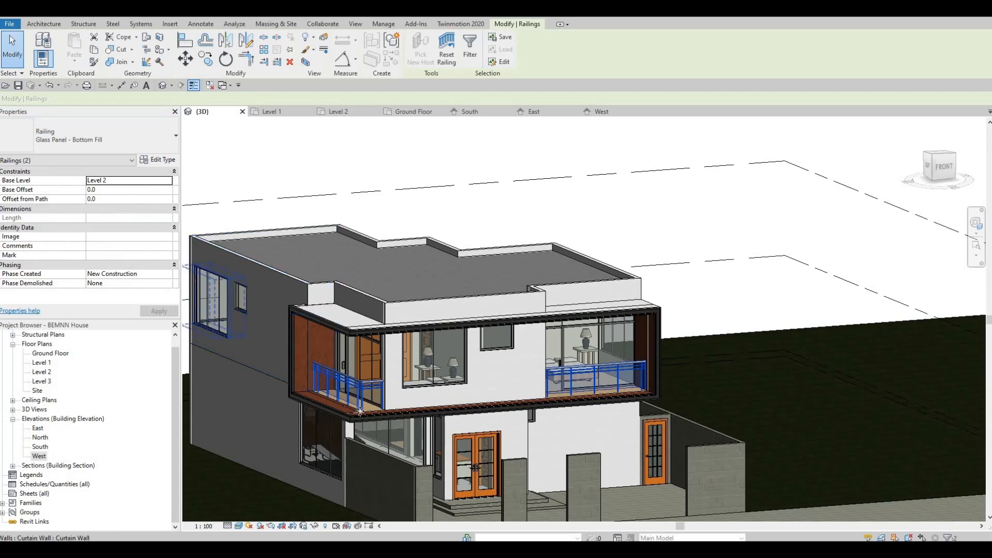
# - Change both rear balcony railings on Level 2 from 900mm Rectangular to the Glass Panel - Bottom Fill type
pyautogui.keyDown('shift'); pyautogui.moveTo(347, 401); pyautogui.dragTo(334, 434, button='middle'); pyautogui.keyUp('shift')
pyautogui.click(305, 404)
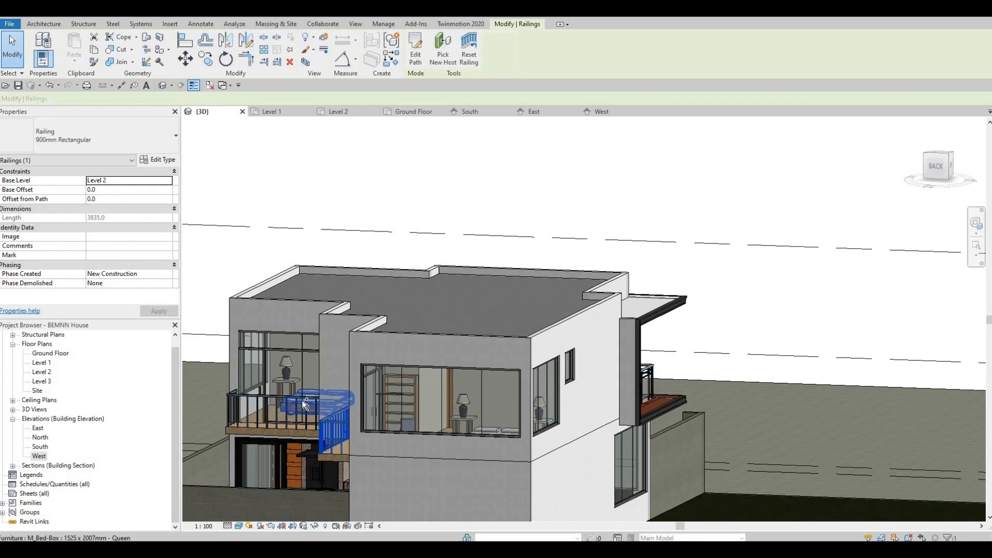
pyautogui.click(328, 429)
pyautogui.keyDown('ctrl'); pyautogui.click(328, 428); pyautogui.keyUp('ctrl')
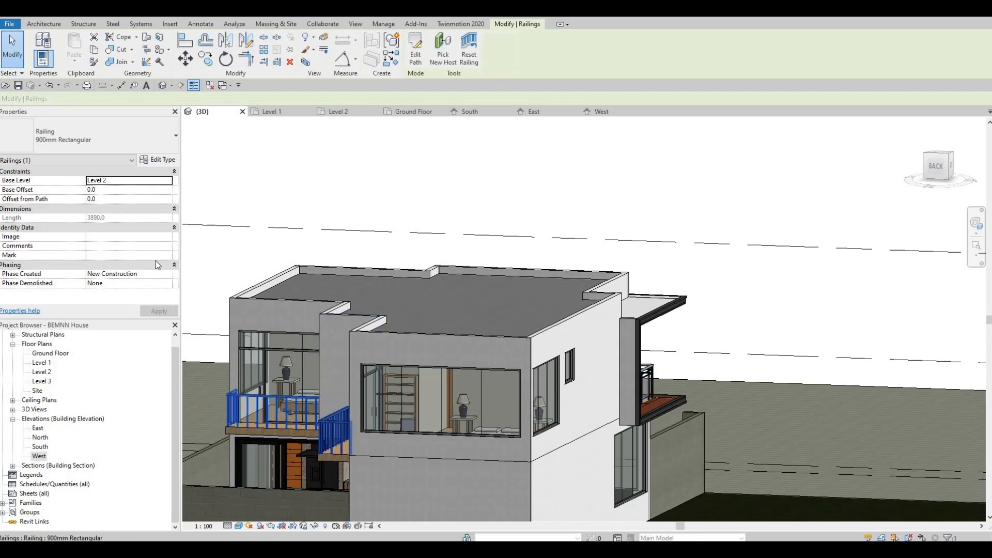
pyautogui.click(113, 135)
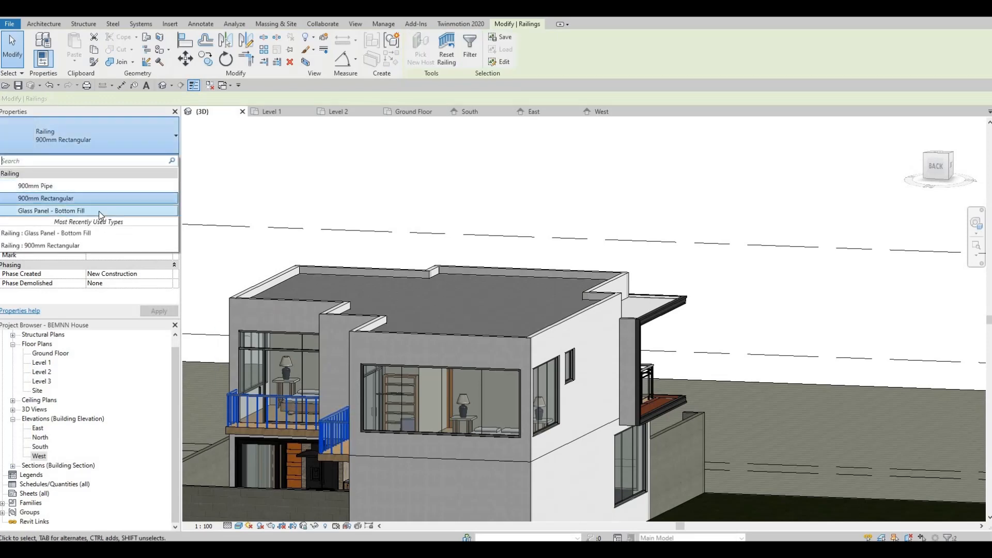
pyautogui.click(98, 211)
# - Delete Rail 1 and Rail 2 from the rail structure of the Glass Panel - Bottom Fill railing type
pyautogui.keyDown('shift'); pyautogui.moveTo(470, 466); pyautogui.dragTo(351, 427, button='middle'); pyautogui.keyUp('shift')
pyautogui.scroll(3, 351, 427)
pyautogui.scroll(-3, 287, 427)
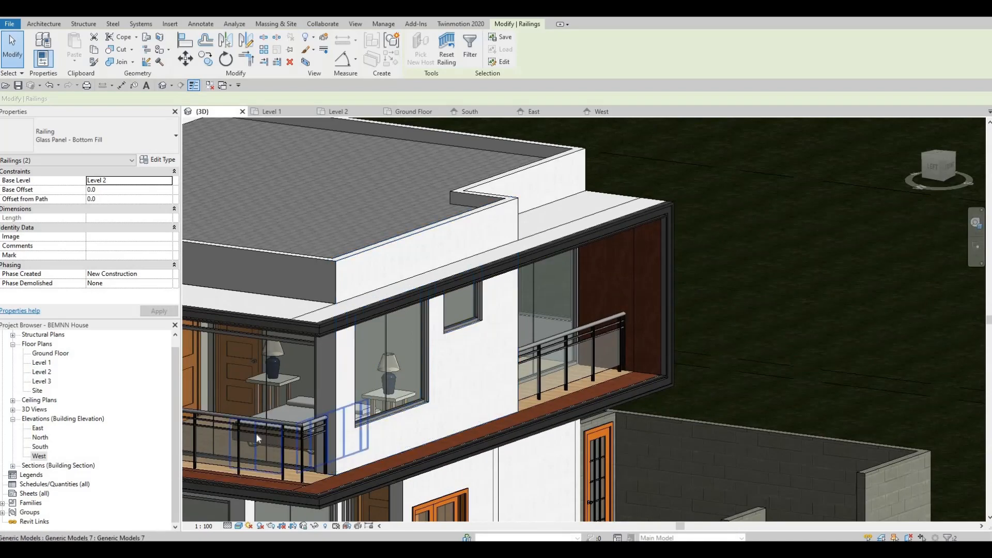
pyautogui.scroll(4, 405, 390)
pyautogui.scroll(3, 407, 394)
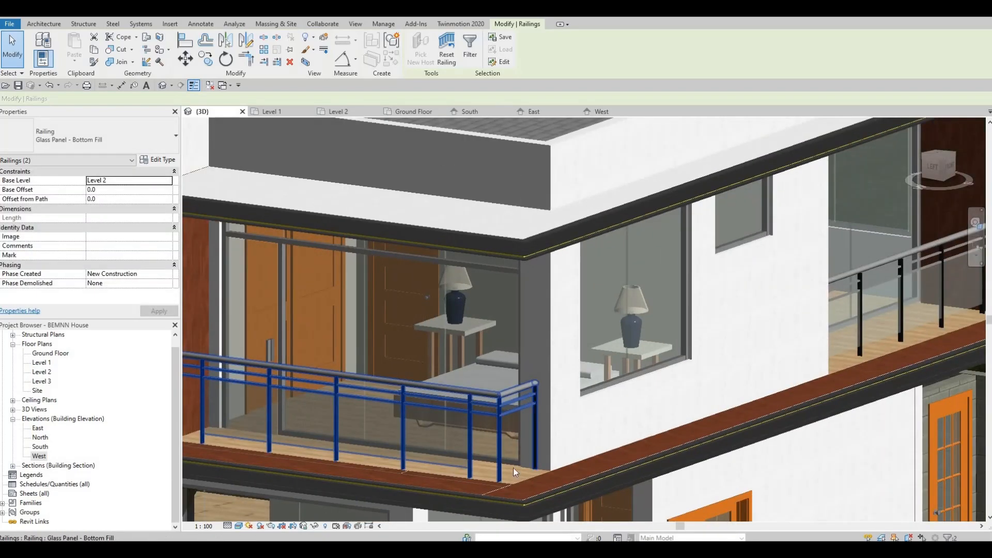
pyautogui.click(433, 388)
pyautogui.press('Escape')
pyautogui.click(390, 360)
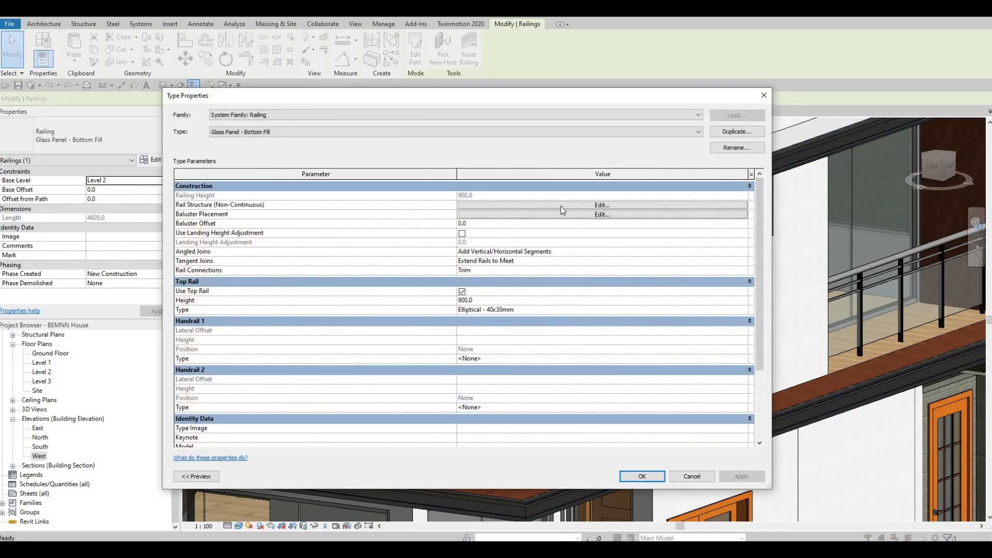
pyautogui.click(560, 206)
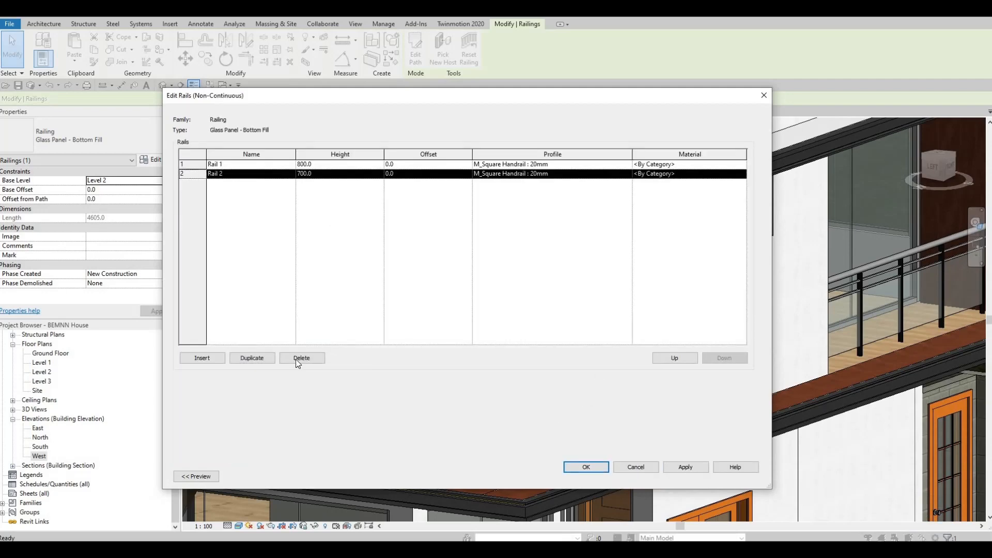
pyautogui.click(297, 358)
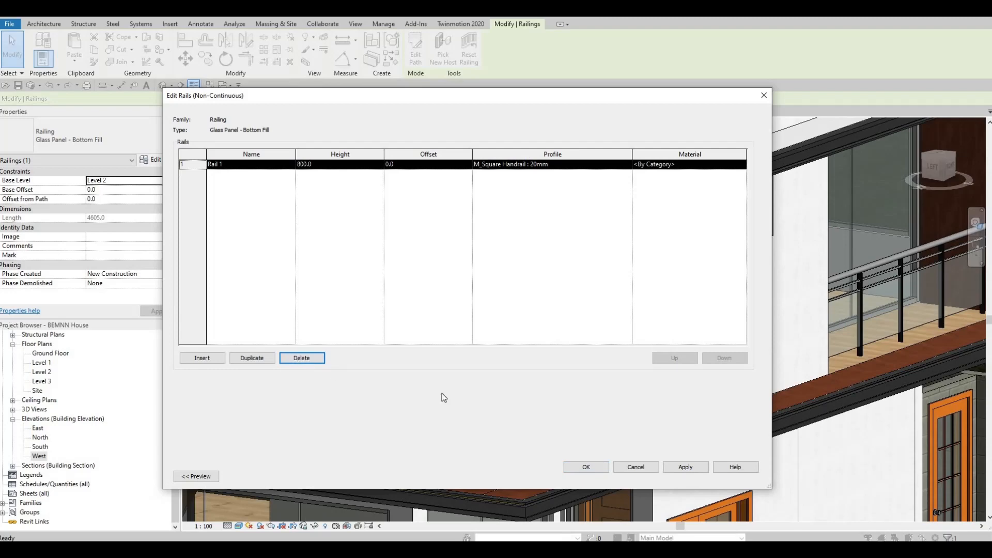
pyautogui.press('Return')
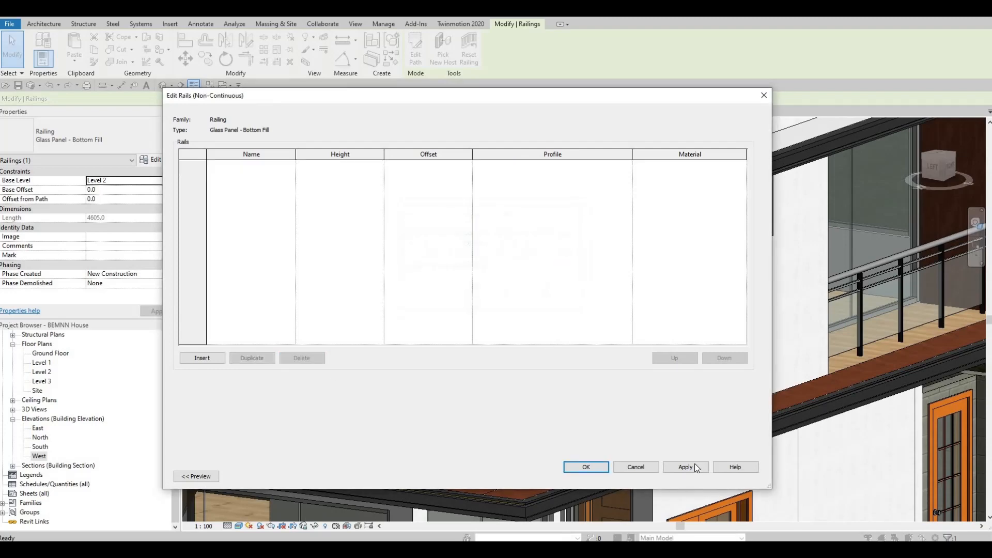
pyautogui.click(681, 468)
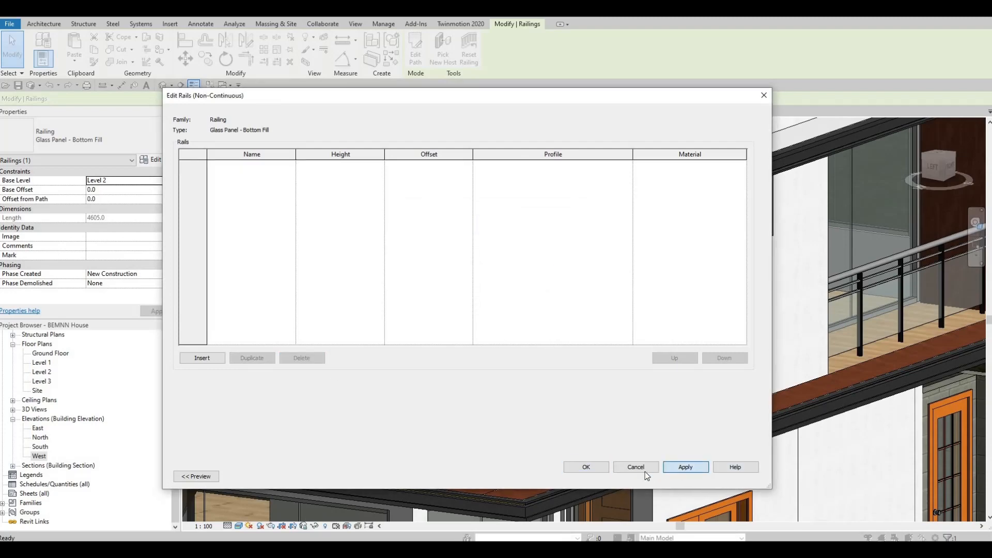
pyautogui.press('Return')
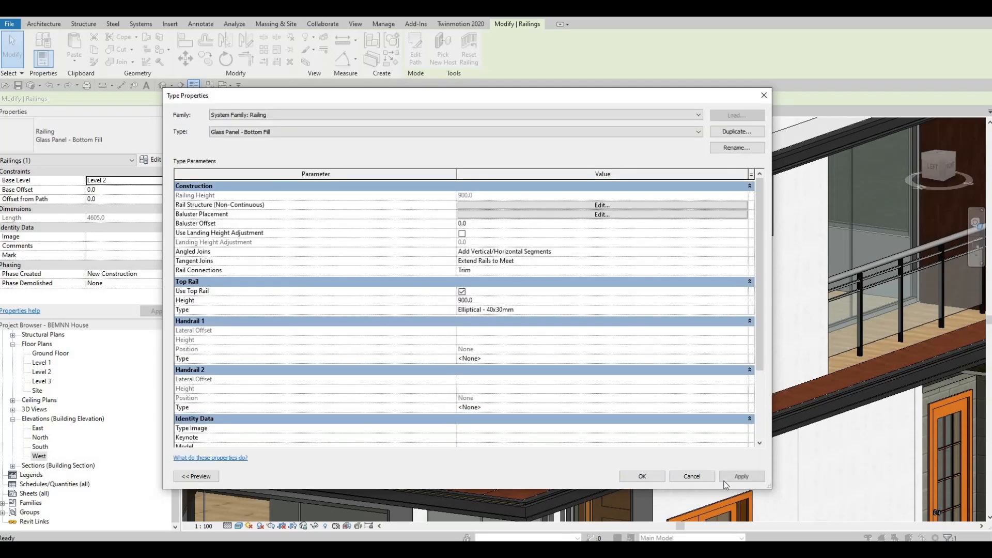
pyautogui.click(739, 477)
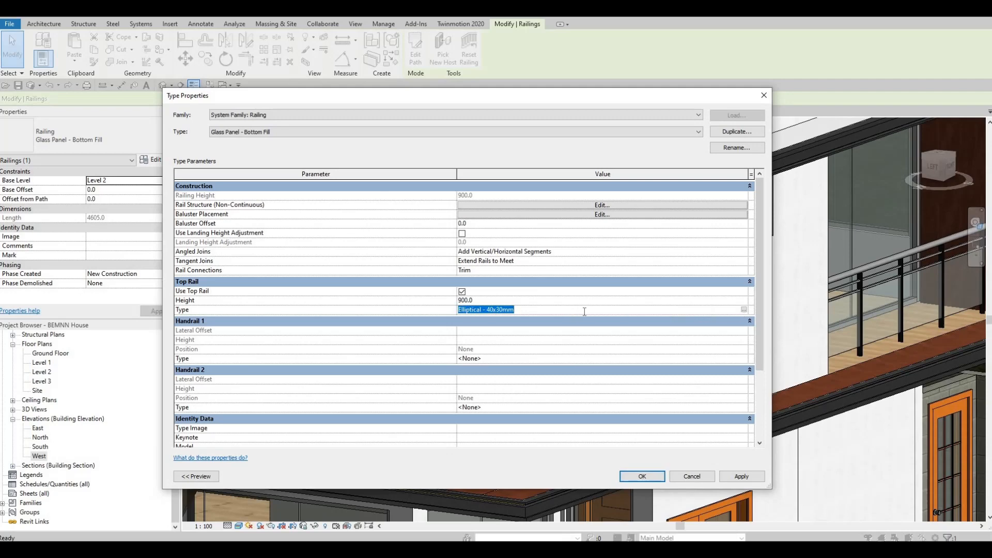
# - Set the profile of the Elliptical - 40x30mm top rail type to M_Square Handrail : 20mm
pyautogui.click(744, 310)
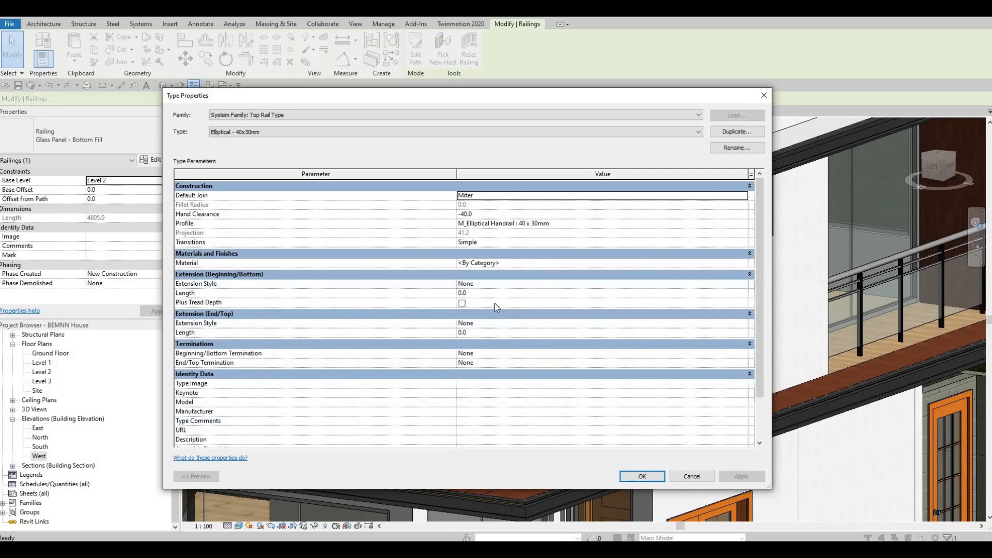
pyautogui.click(745, 224)
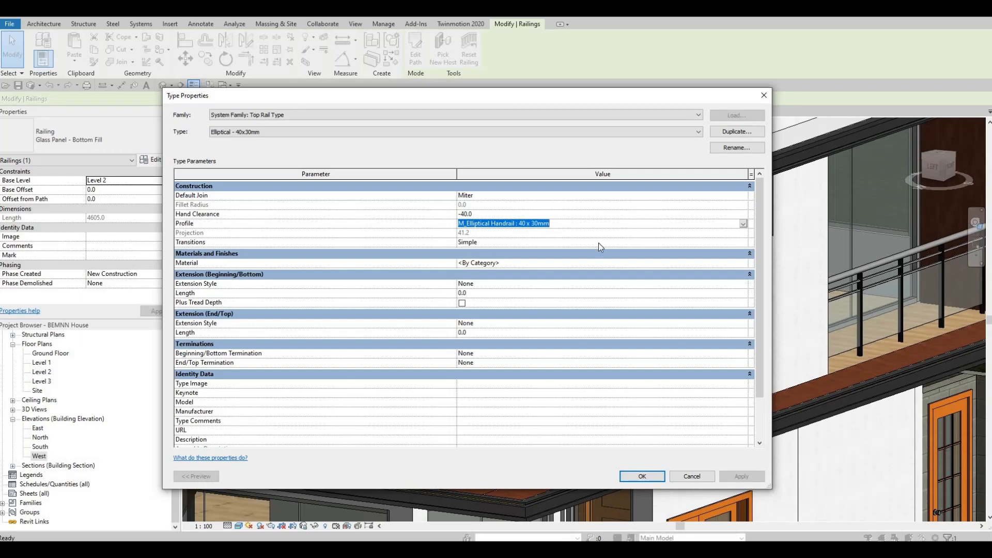
pyautogui.click(743, 224)
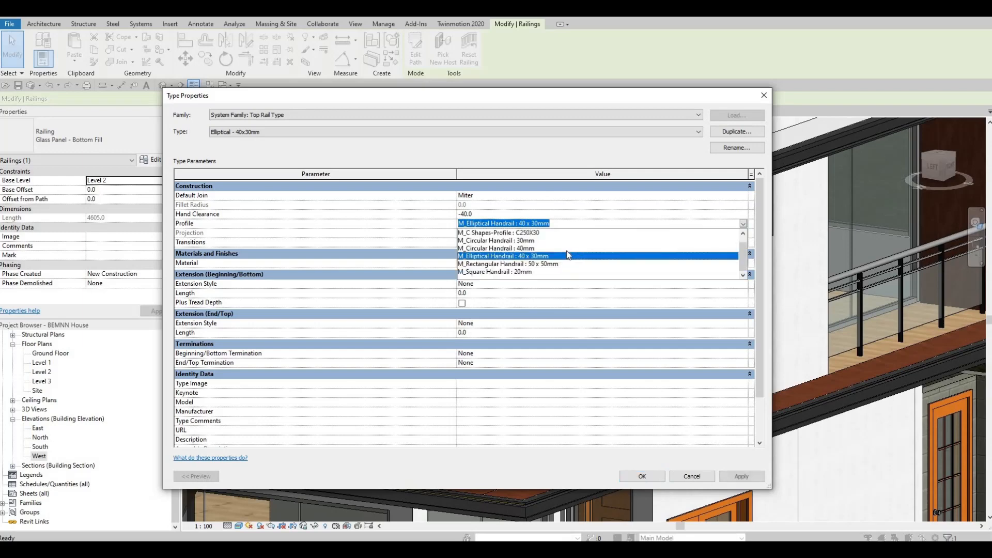
pyautogui.click(496, 272)
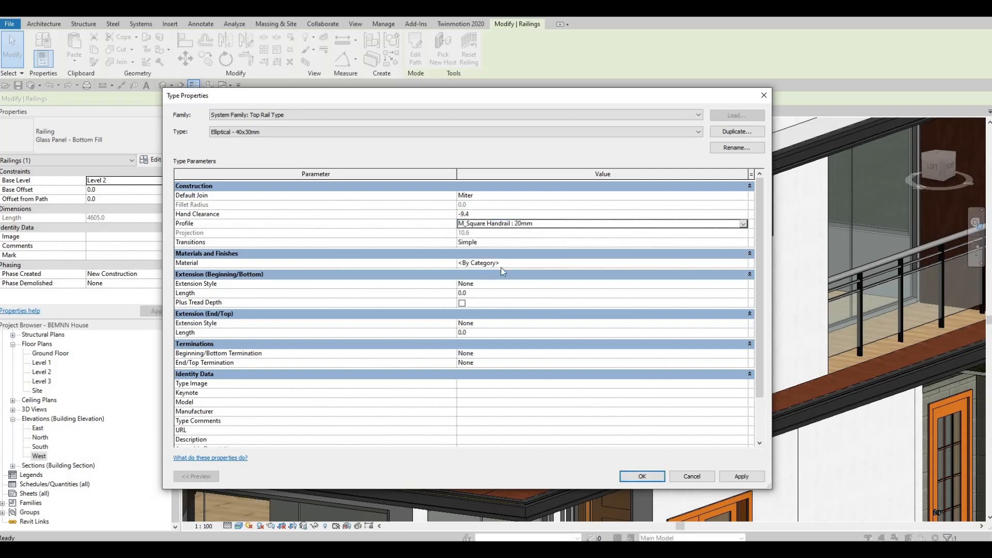
# - Assign Aluminum, Anodized Silver as the top rail's material and accept the top rail and railing type properties
pyautogui.click(511, 273)
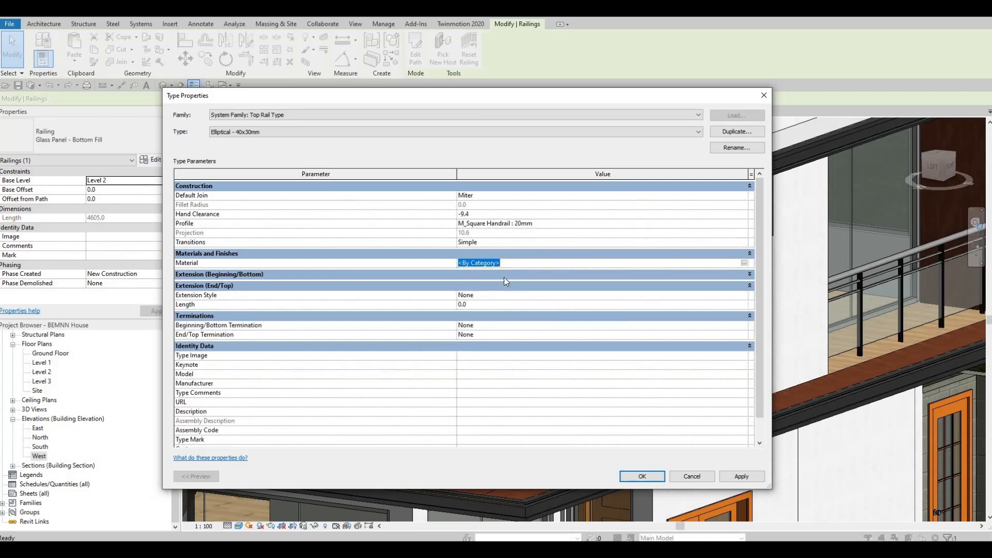
pyautogui.click(509, 275)
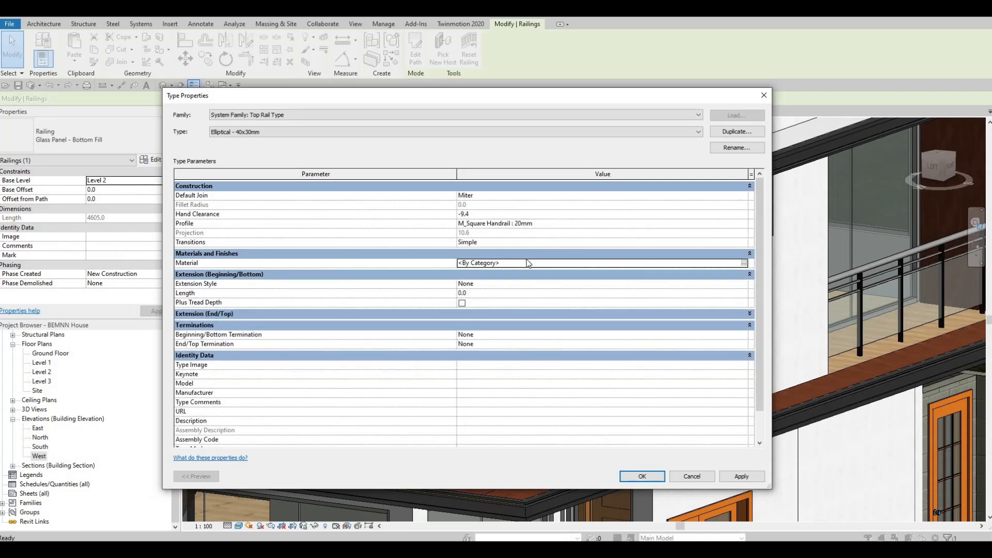
pyautogui.click(525, 255)
pyautogui.click(527, 254)
pyautogui.click(527, 265)
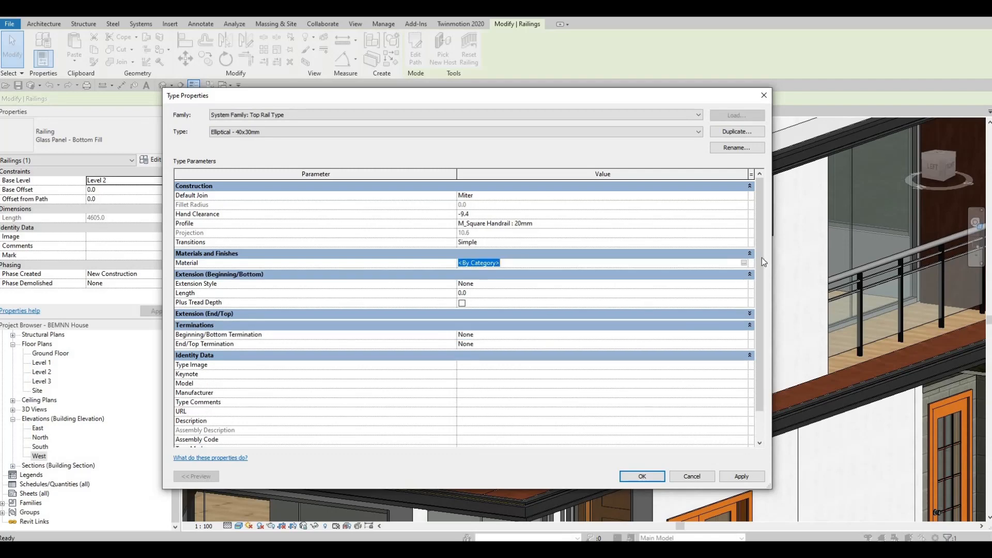
pyautogui.click(744, 262)
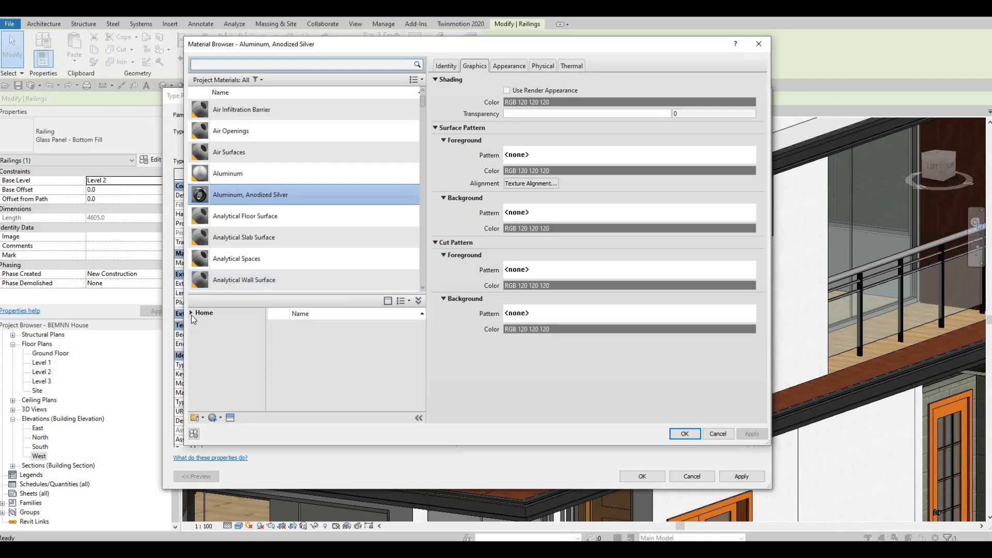
pyautogui.click(684, 433)
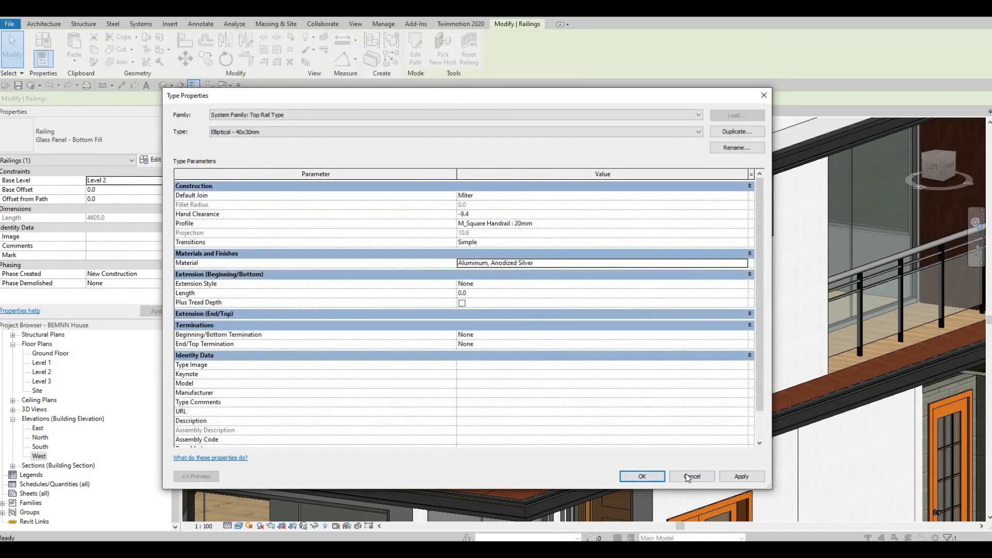
pyautogui.click(641, 477)
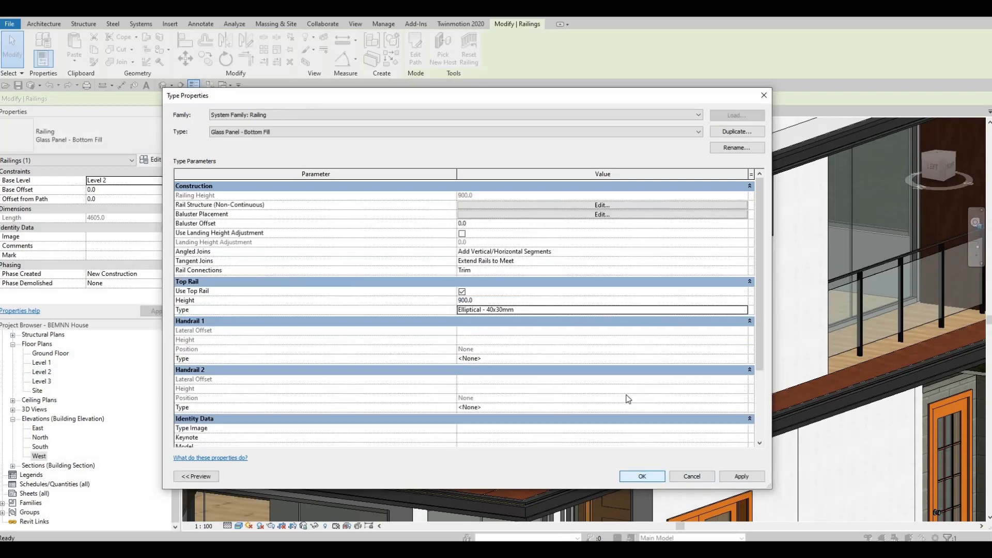
pyautogui.click(643, 479)
pyautogui.press('Escape')
pyautogui.press('Escape')
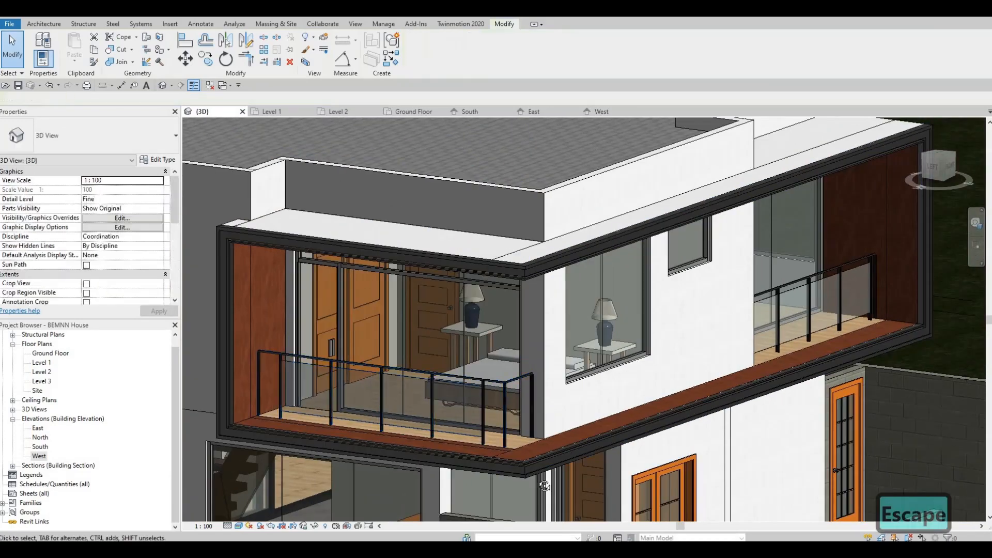
# - Open the Level 2 floor plan at the Bedroom 3 balcony
pyautogui.keyDown('shift'); pyautogui.moveTo(667, 390); pyautogui.dragTo(537, 390, button='middle'); pyautogui.keyUp('shift')
pyautogui.moveTo(197, 490); pyautogui.dragTo(484, 410, button='middle')
pyautogui.scroll(-2, 483, 409)
pyautogui.moveTo(228, 395); pyautogui.dragTo(408, 373, button='middle')
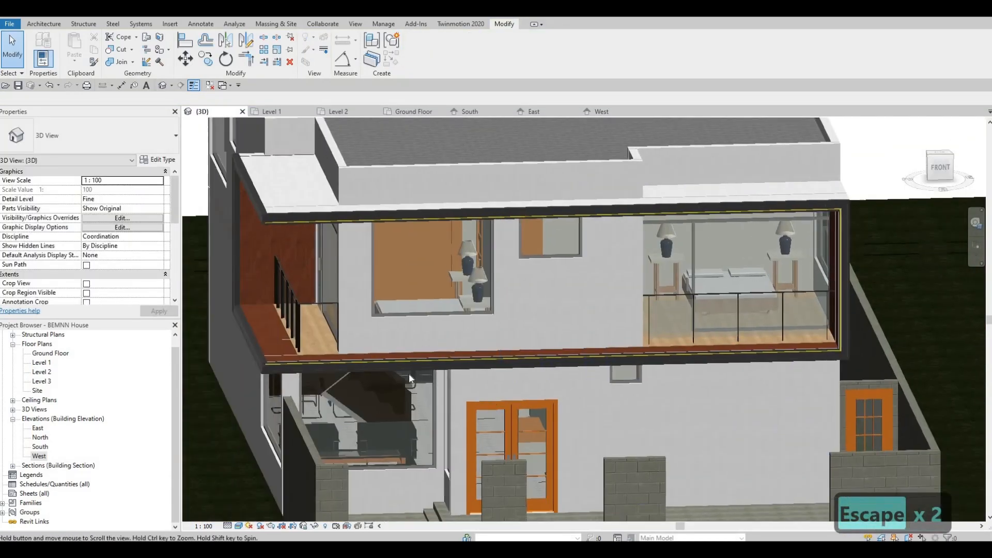
pyautogui.scroll(3, 416, 371)
pyautogui.moveTo(158, 391)
pyautogui.mouseDown(button='middle')
pyautogui.moveTo(171, 390)
pyautogui.moveTo(151, 388)
pyautogui.mouseUp(button='middle')
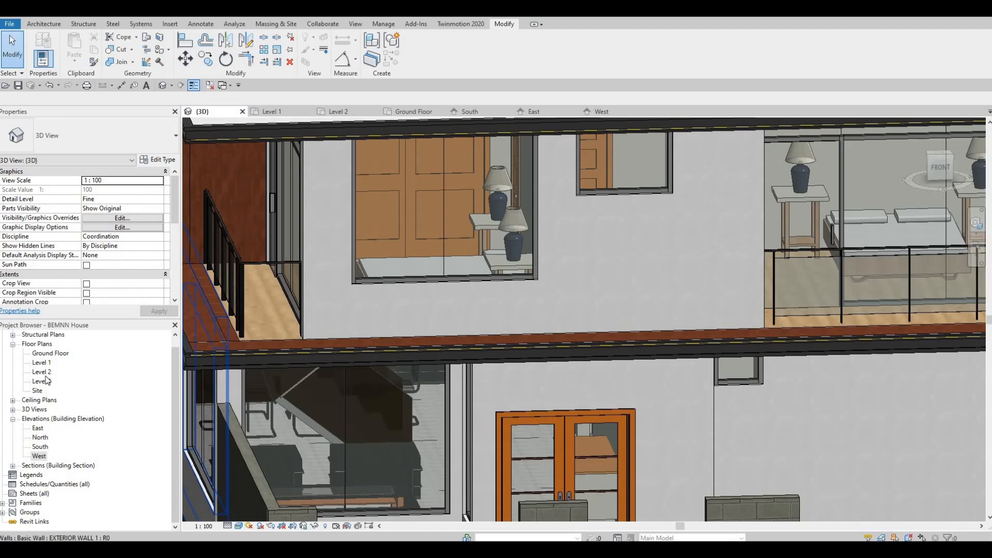
pyautogui.doubleClick(42, 372)
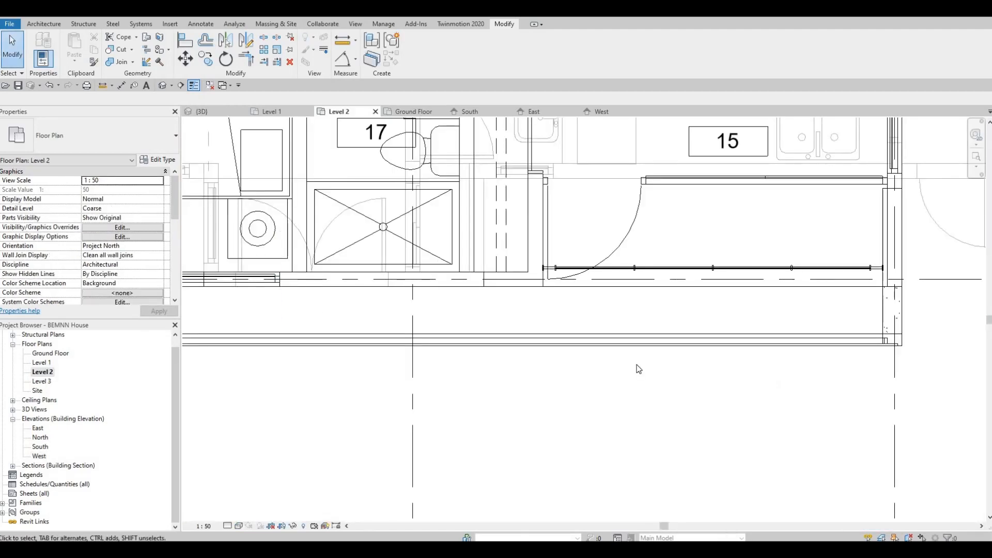
pyautogui.scroll(-1, 567, 364)
pyautogui.moveTo(567, 364); pyautogui.dragTo(626, 368, button='middle')
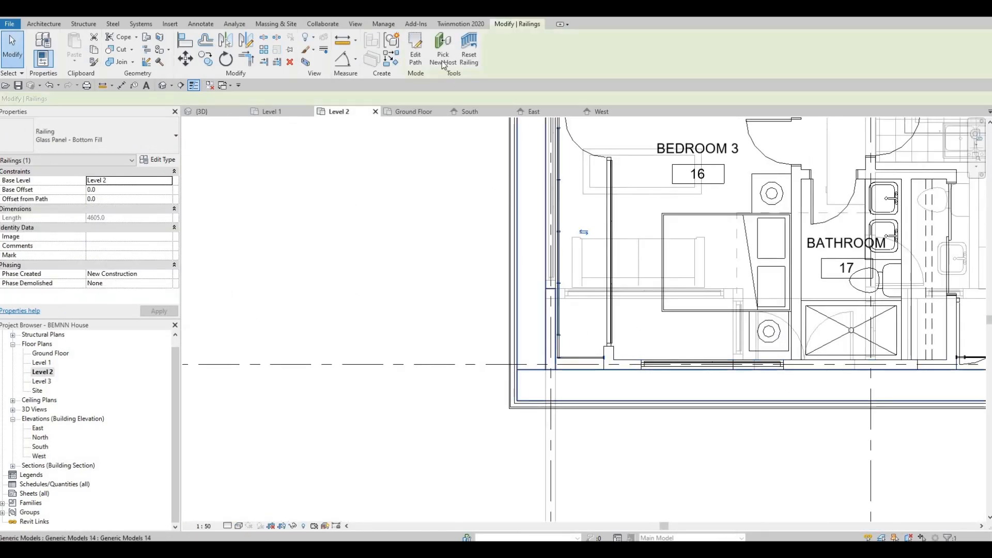
# - Edit the Bedroom 3 balcony railing's path and nudge its short end segment five increments toward the street side
pyautogui.scroll(3, 563, 357)
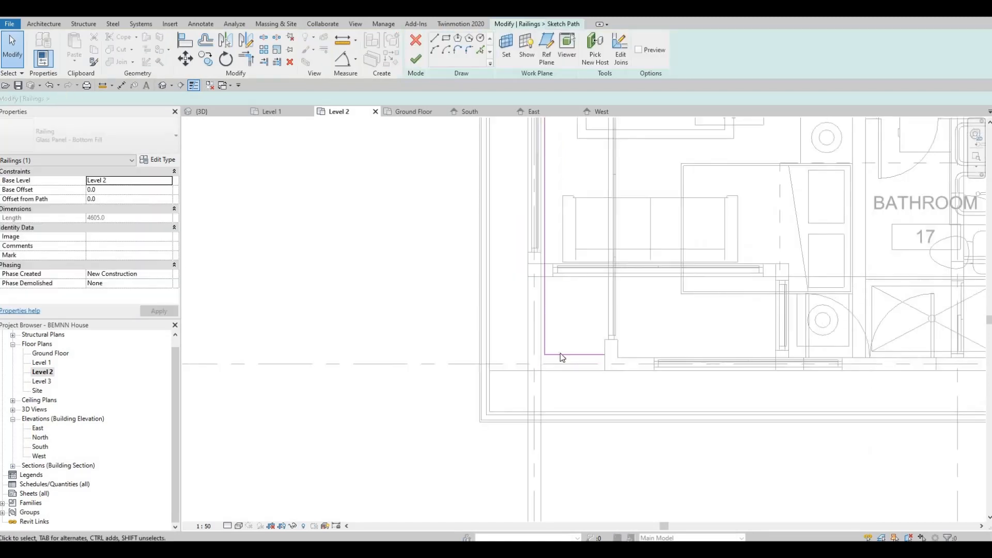
pyautogui.click(561, 352)
pyautogui.press('Down')
pyautogui.press('Down')
pyautogui.press('Down')
pyautogui.press('Down')
pyautogui.press('Down')
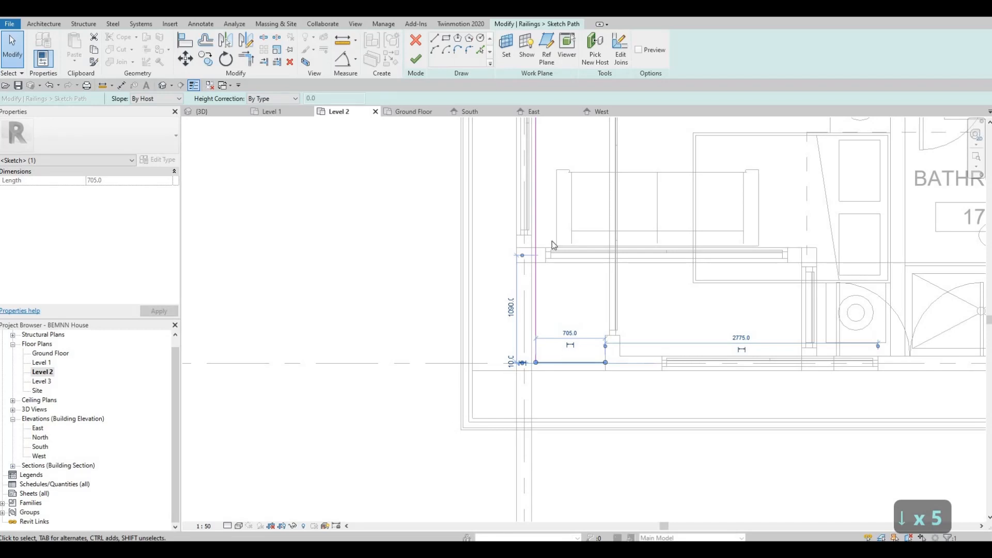
# - Nudge the long segment of the Bedroom 3 railing path one increment outward and finish the path sketch
pyautogui.moveTo(526, 296); pyautogui.dragTo(523, 537, button='middle')
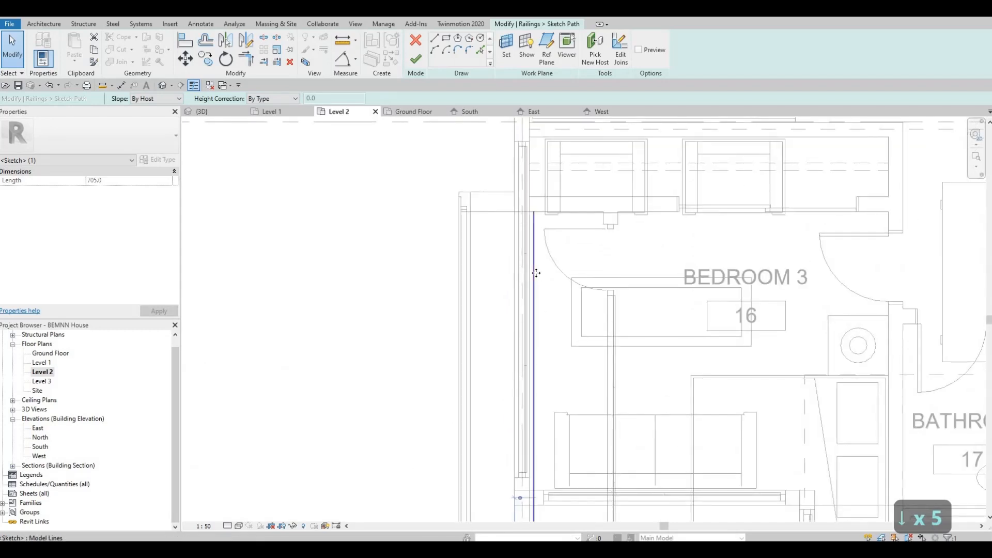
pyautogui.click(535, 273)
pyautogui.press('Left')
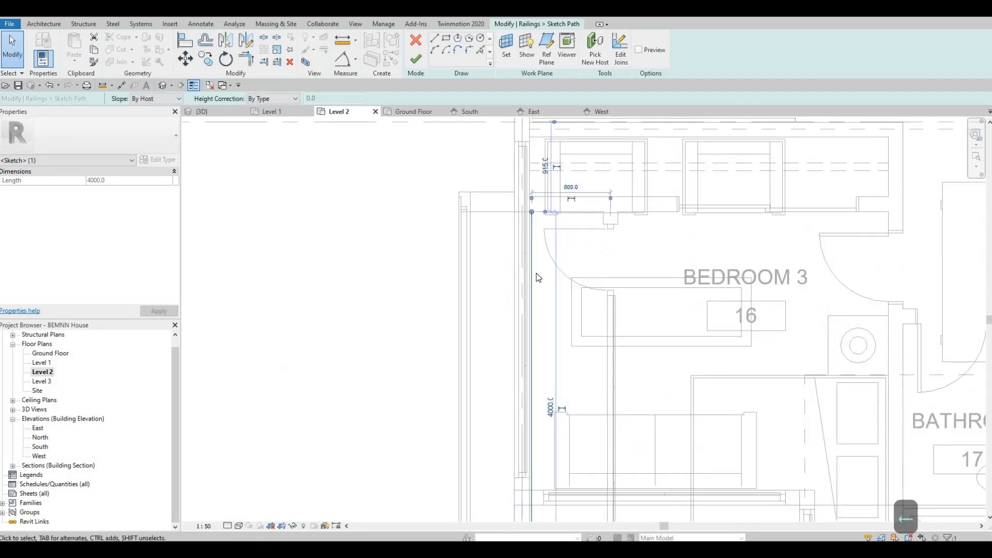
pyautogui.press('Escape')
pyautogui.scroll(-3, 538, 293)
pyautogui.moveTo(754, 361); pyautogui.dragTo(434, 321, button='middle')
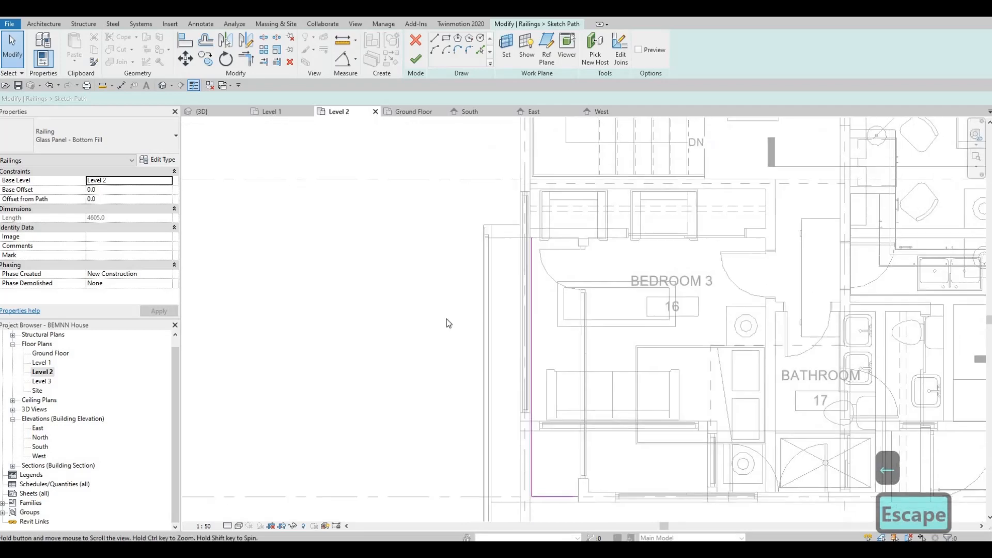
pyautogui.click(416, 61)
pyautogui.press('Escape')
# - Align the Bedroom 2 balcony railing's path with the short end segment of the Bedroom 3 railing and finish the path sketch
pyautogui.click(694, 457)
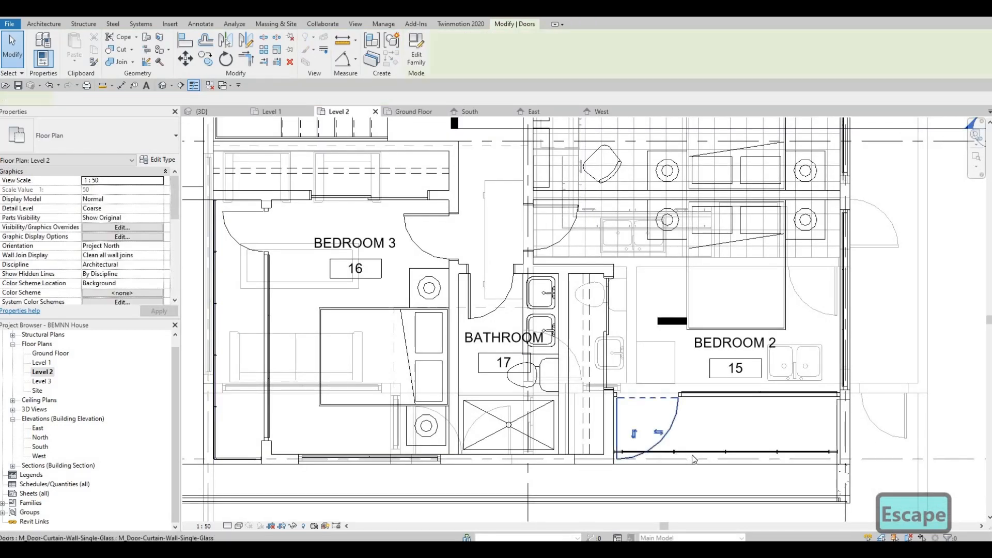
pyautogui.press('Escape')
pyautogui.click(694, 453)
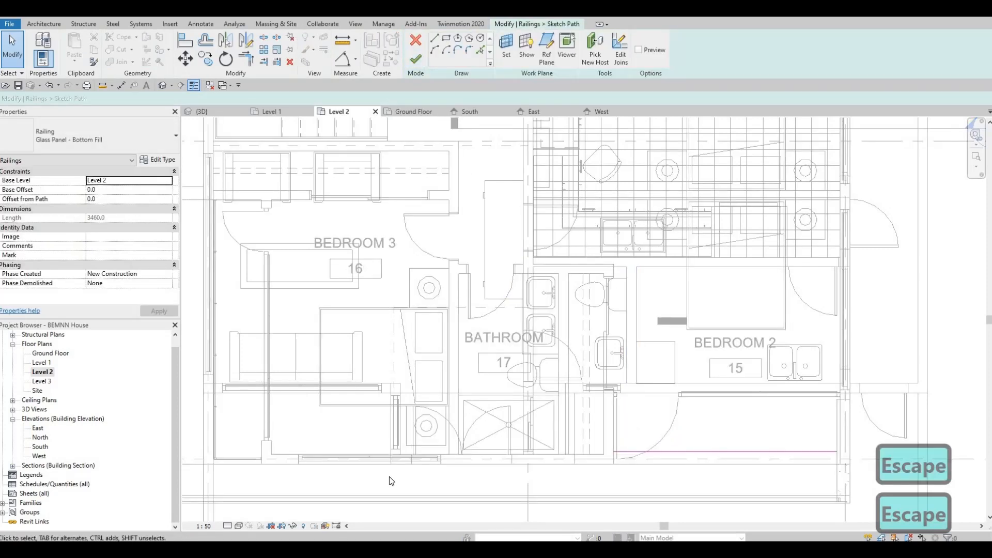
pyautogui.press('a')
pyautogui.press('l')
pyautogui.scroll(1, 240, 453)
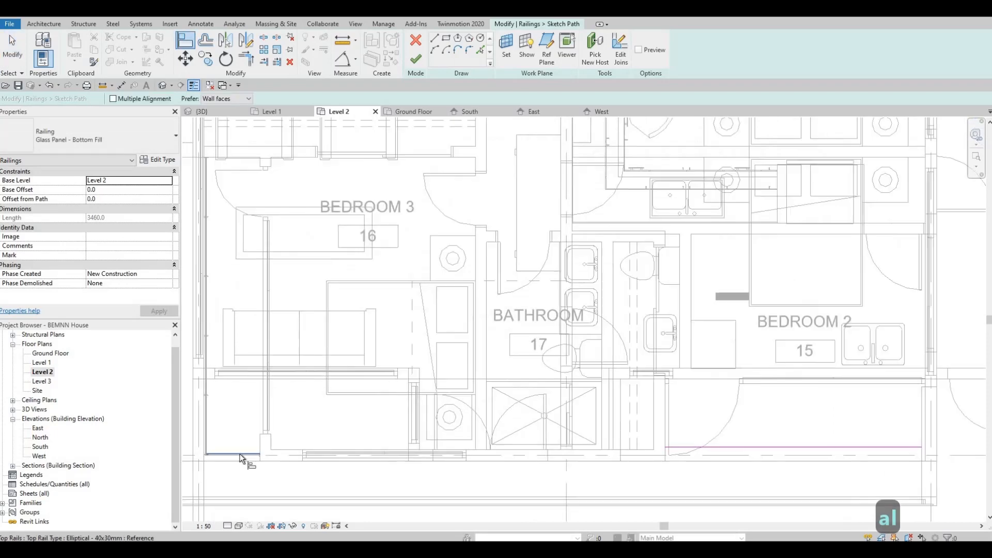
pyautogui.click(240, 454)
pyautogui.scroll(2, 239, 453)
pyautogui.click(885, 444)
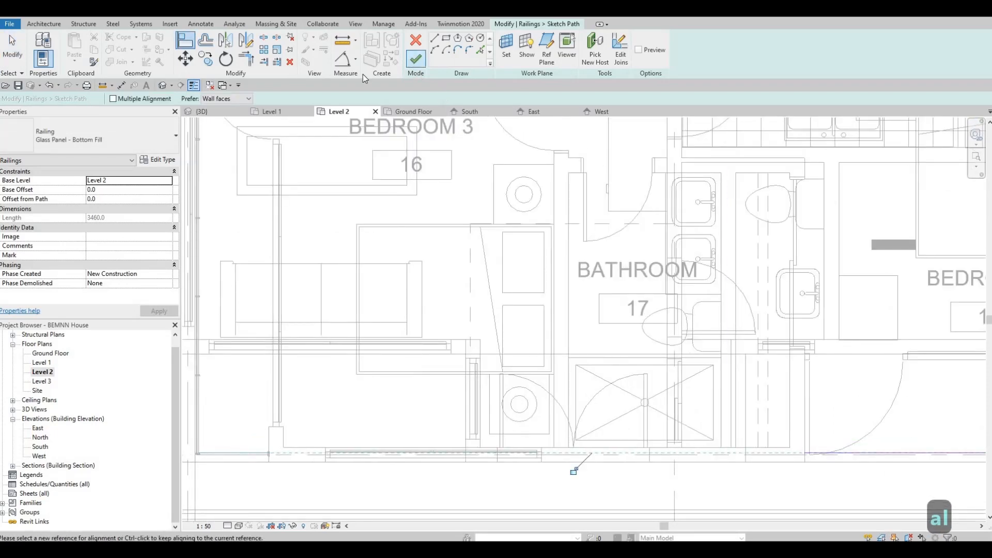
pyautogui.click(415, 58)
pyautogui.press('Escape')
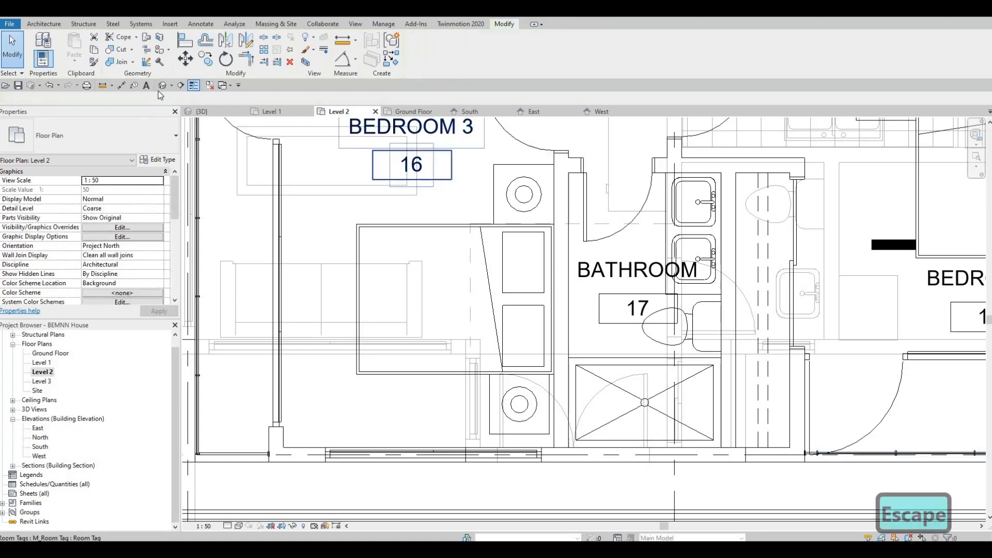
pyautogui.press('Escape')
# - In the 3D view, edit the Bedroom 3 balcony railing's path, nudge its long segment three increments outward and finish the sketch
pyautogui.click(163, 86)
pyautogui.scroll(-2, 400, 186)
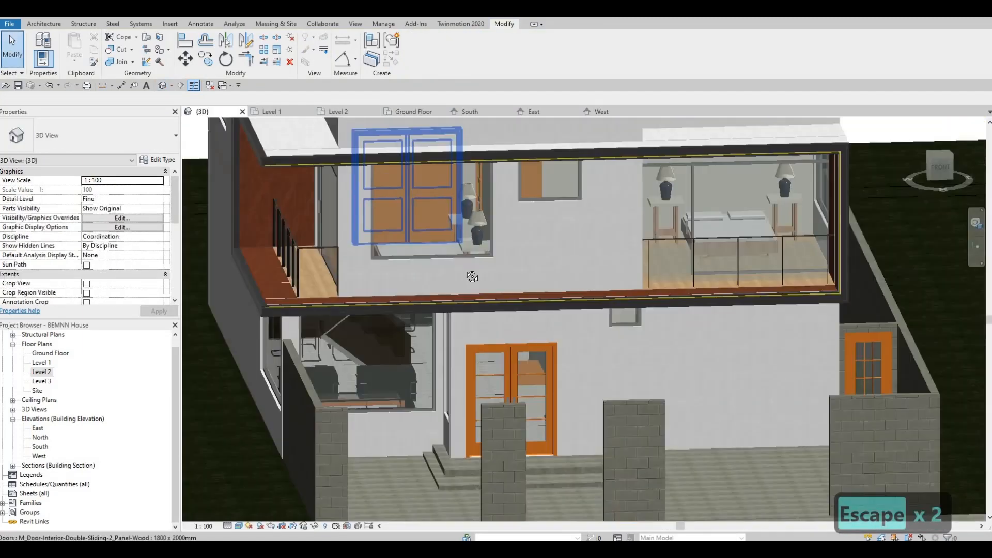
pyautogui.keyDown('shift'); pyautogui.moveTo(471, 276); pyautogui.dragTo(510, 318, button='middle'); pyautogui.keyUp('shift')
pyautogui.keyDown('shift'); pyautogui.moveTo(609, 233); pyautogui.dragTo(372, 331, button='middle'); pyautogui.keyUp('shift')
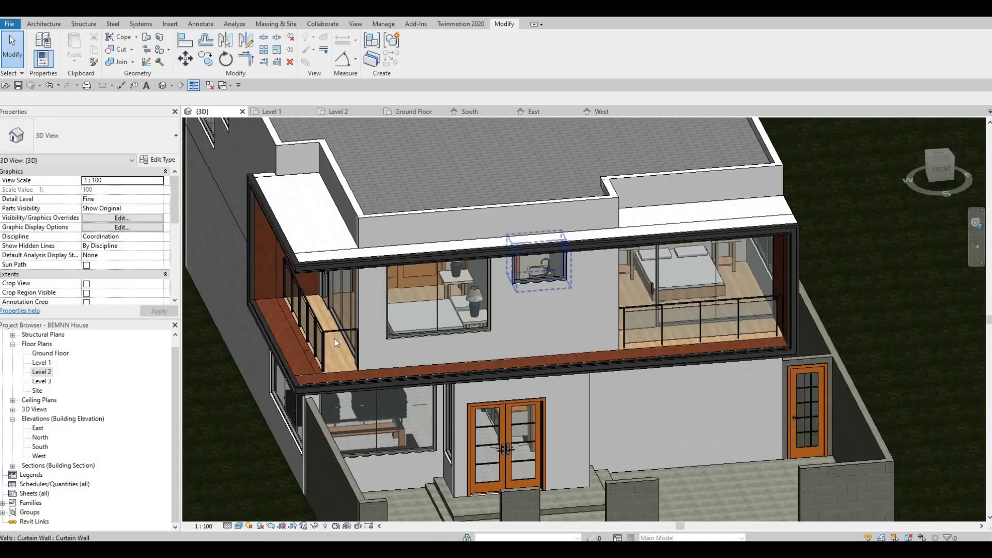
pyautogui.click(323, 315)
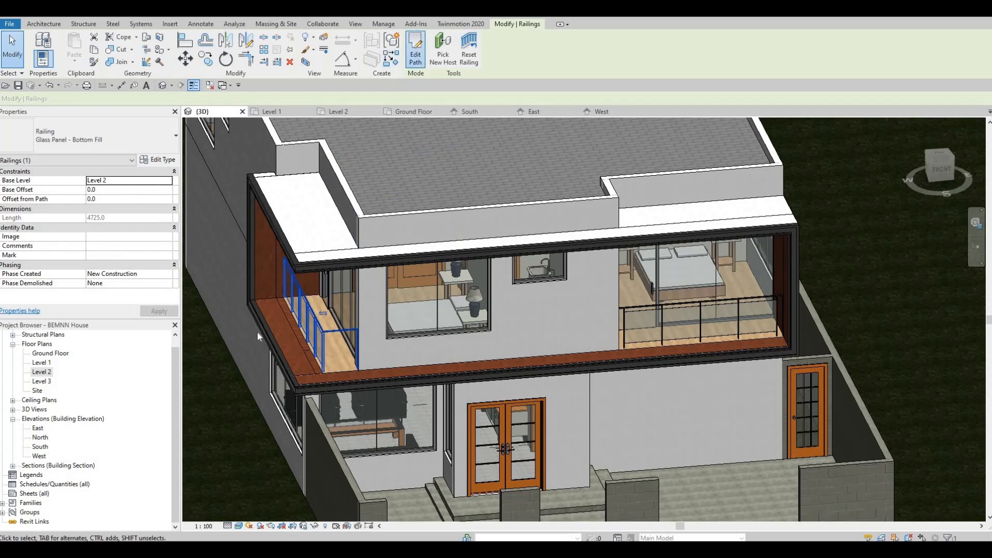
pyautogui.doubleClick(305, 333)
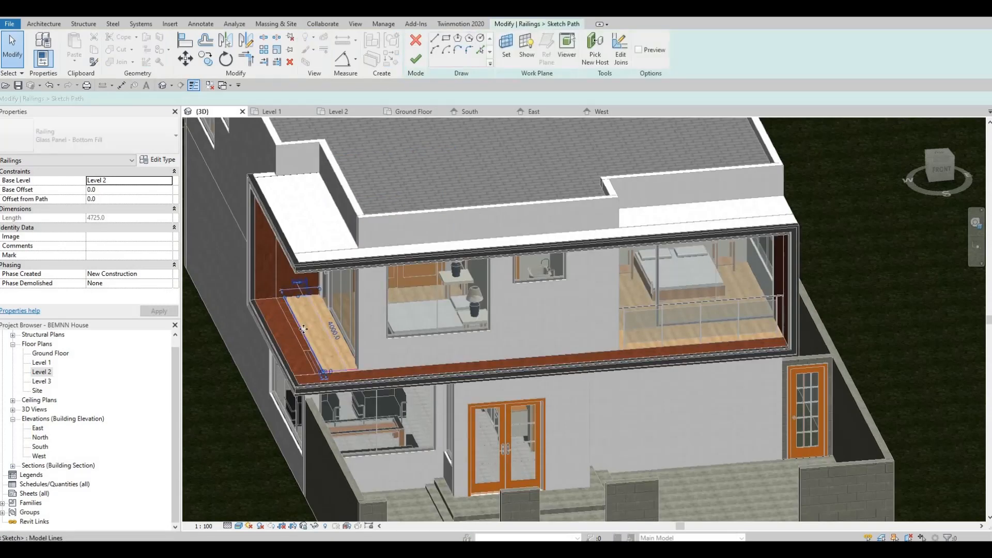
pyautogui.click(303, 330)
pyautogui.press('Left')
pyautogui.press('Left')
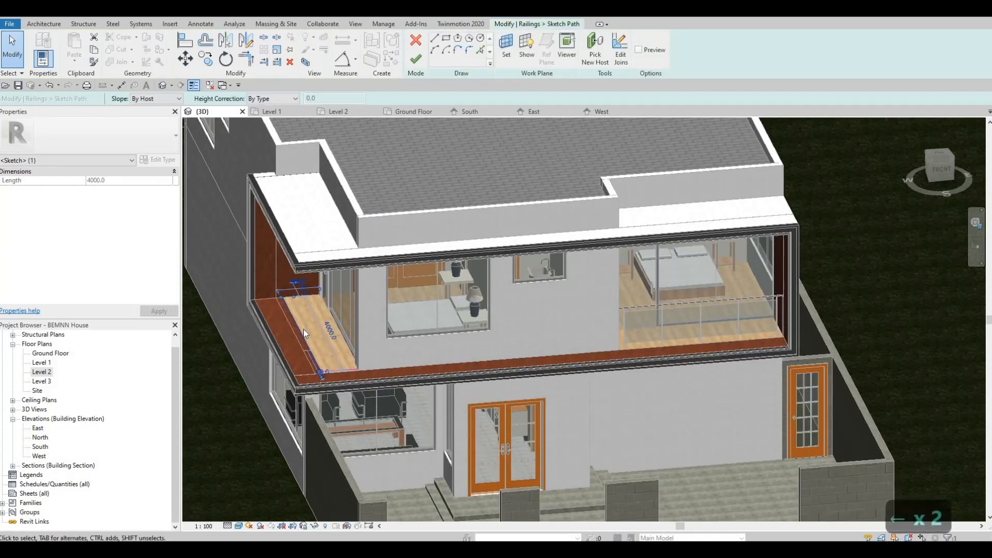
pyautogui.click(415, 58)
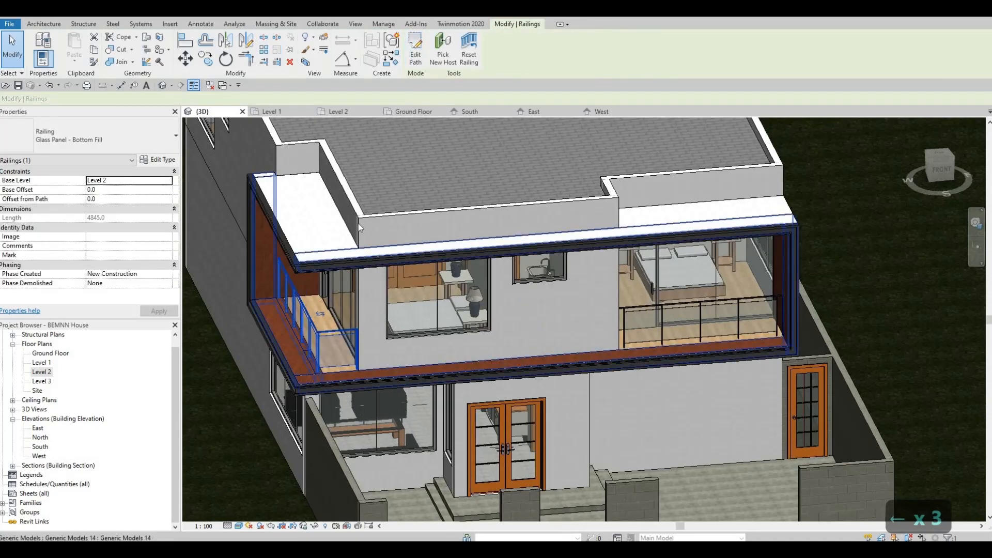
pyautogui.press('Escape')
pyautogui.press('Escape')
pyautogui.press('Escape')
# - Examine the Bedroom 3 balcony railing's position on the slab and its corner and top rail up close in 3D
pyautogui.scroll(5, 482, 284)
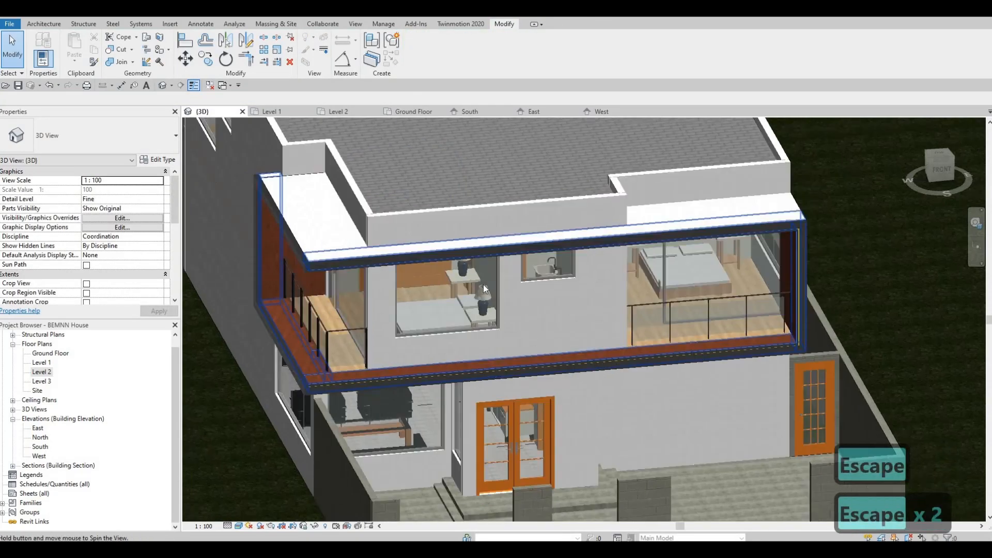
pyautogui.scroll(1, 516, 252)
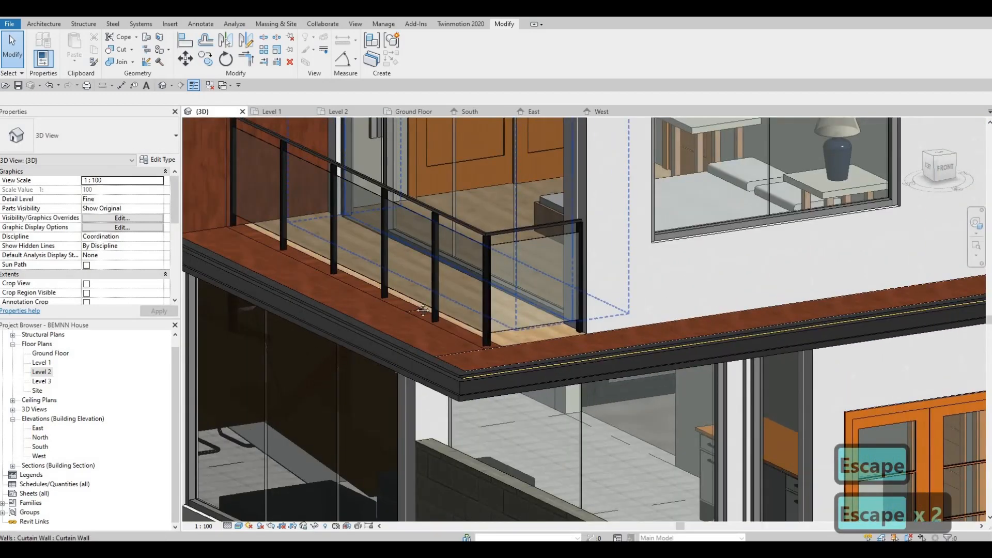
pyautogui.scroll(-2, 494, 268)
pyautogui.moveTo(697, 267); pyautogui.dragTo(583, 305, button='middle')
pyautogui.moveTo(543, 277); pyautogui.dragTo(483, 380, button='middle')
pyautogui.scroll(1, 494, 336)
pyautogui.moveTo(532, 310); pyautogui.dragTo(480, 358, button='middle')
pyautogui.scroll(-2, 480, 358)
pyautogui.moveTo(266, 516); pyautogui.dragTo(406, 397, button='middle')
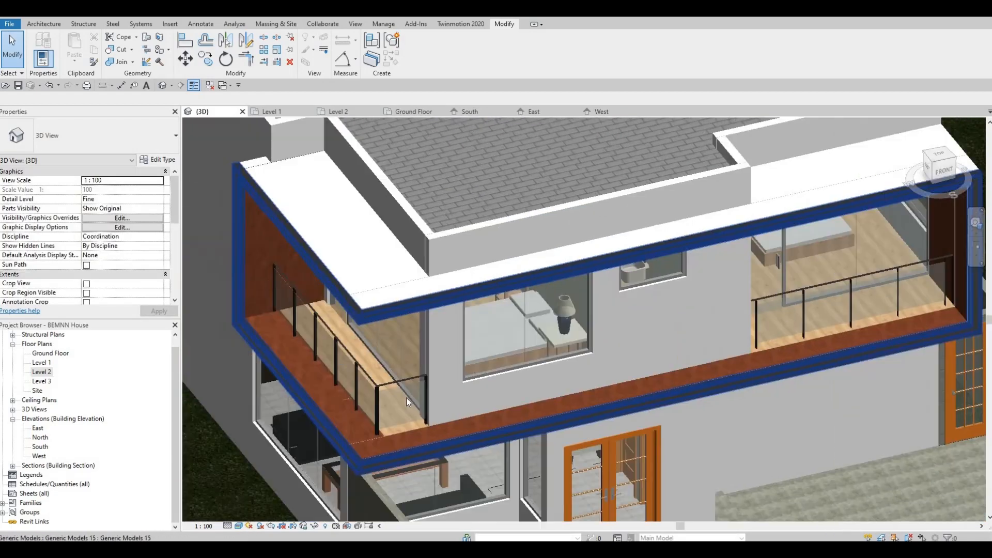
pyautogui.scroll(2, 405, 395)
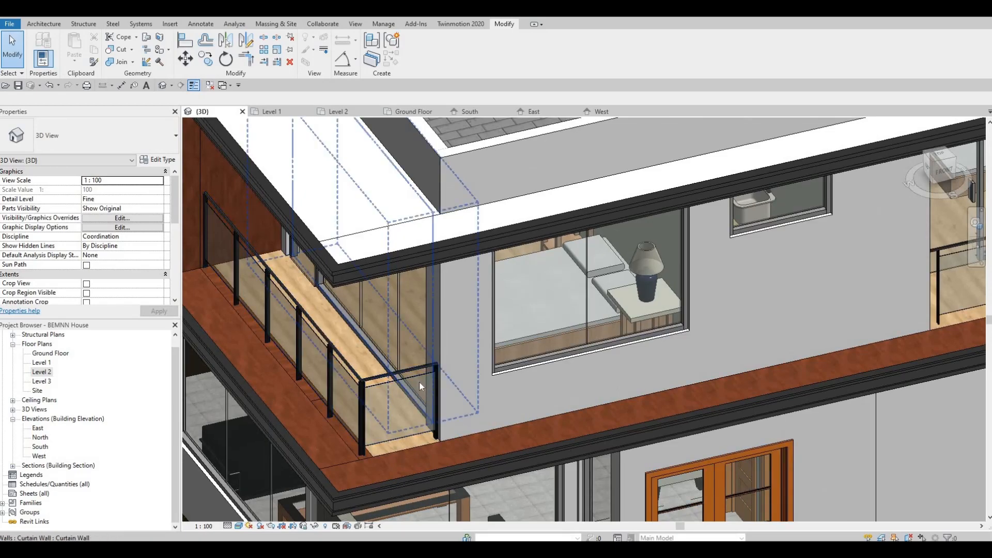
pyautogui.scroll(5, 419, 382)
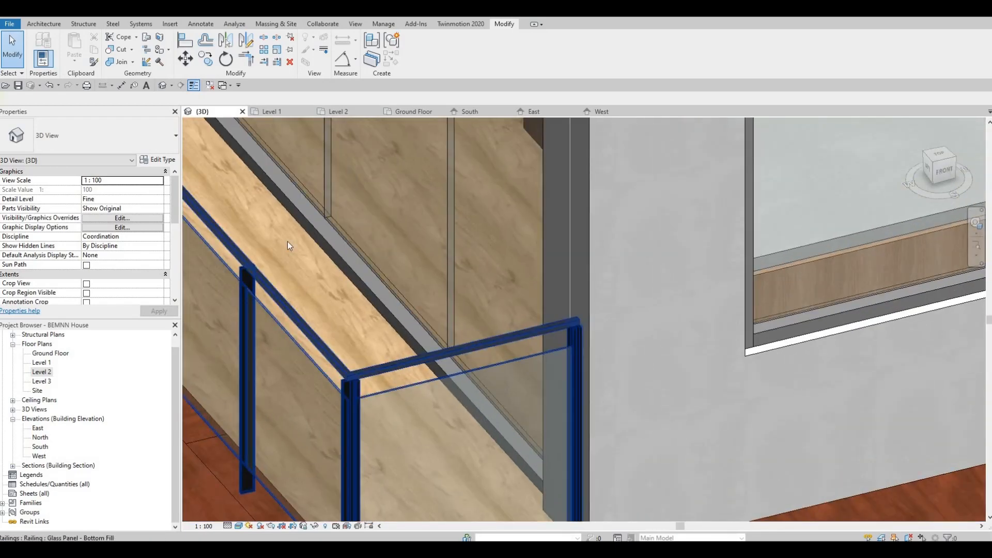
# - Set the balcony railing's top rail profile to M_Rectangular Handrail : 50 x 50mm and accept the top rail and railing type properties
pyautogui.click(288, 245)
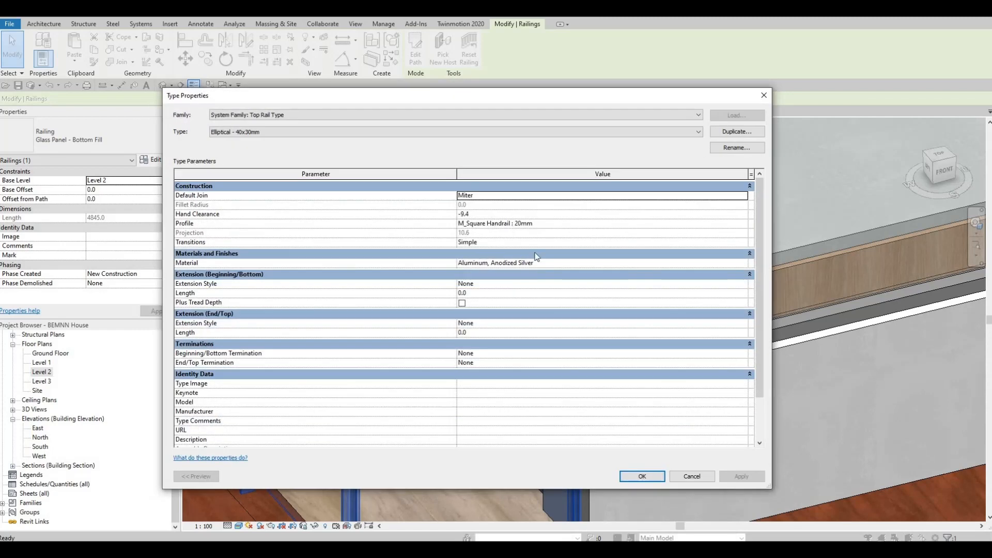
pyautogui.click(581, 223)
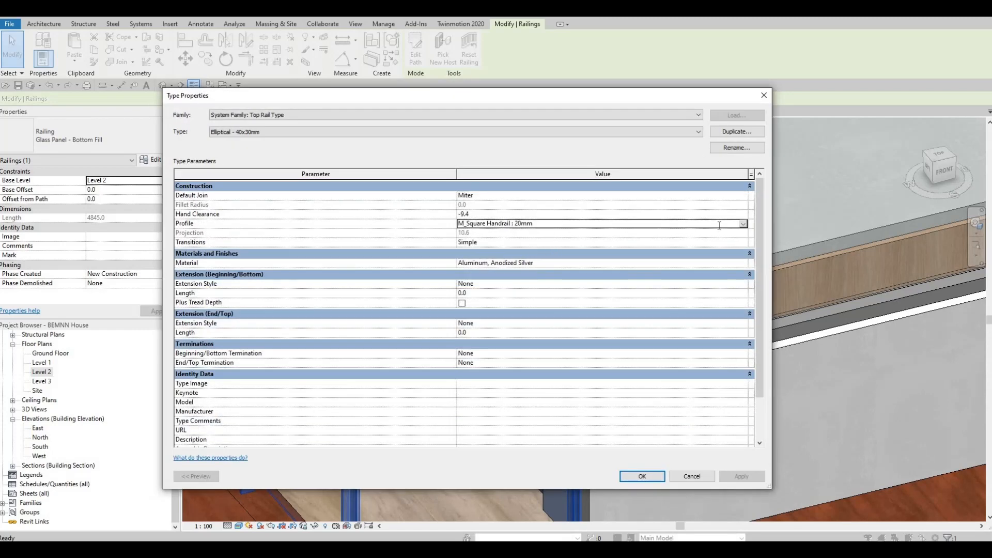
pyautogui.click(743, 224)
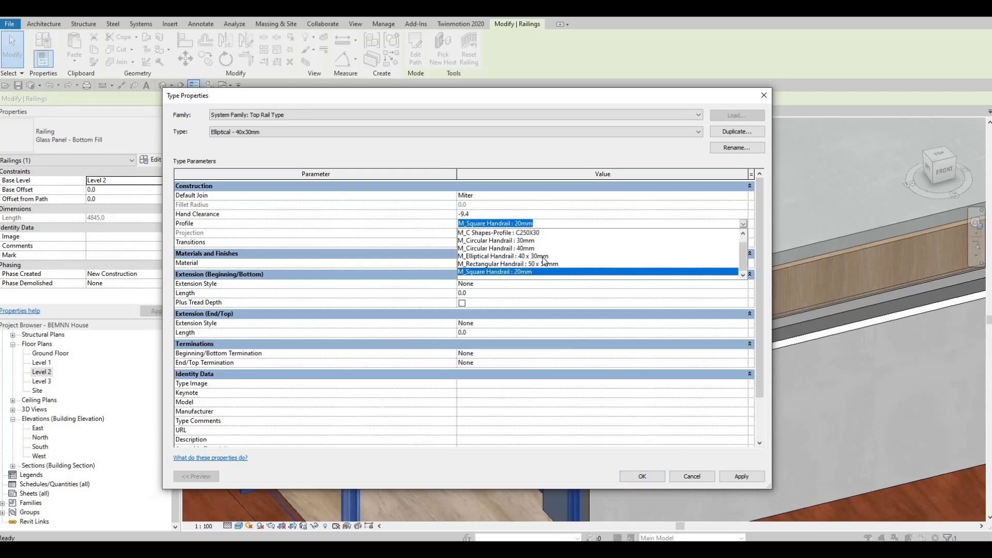
pyautogui.press('Up')
pyautogui.press('Return')
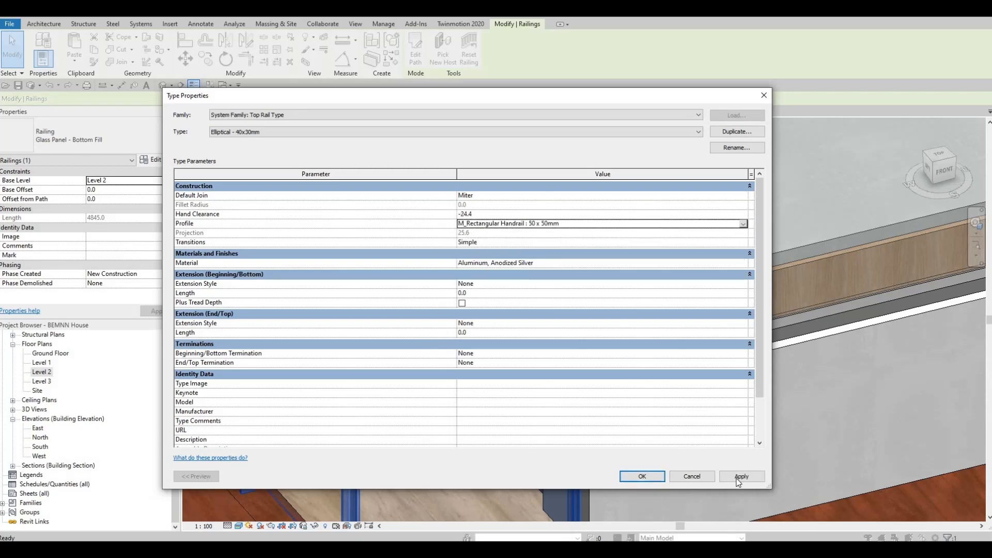
pyautogui.click(643, 479)
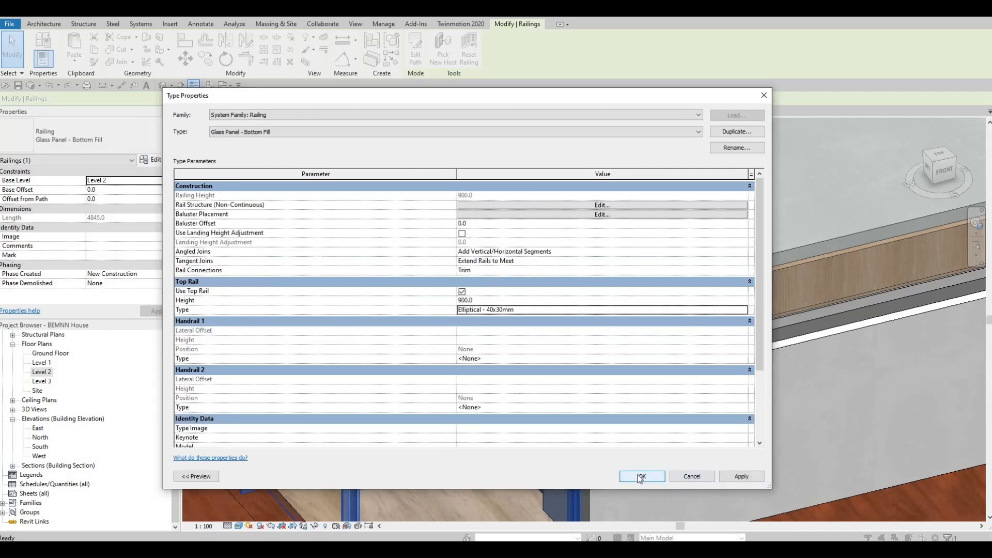
pyautogui.press('Return')
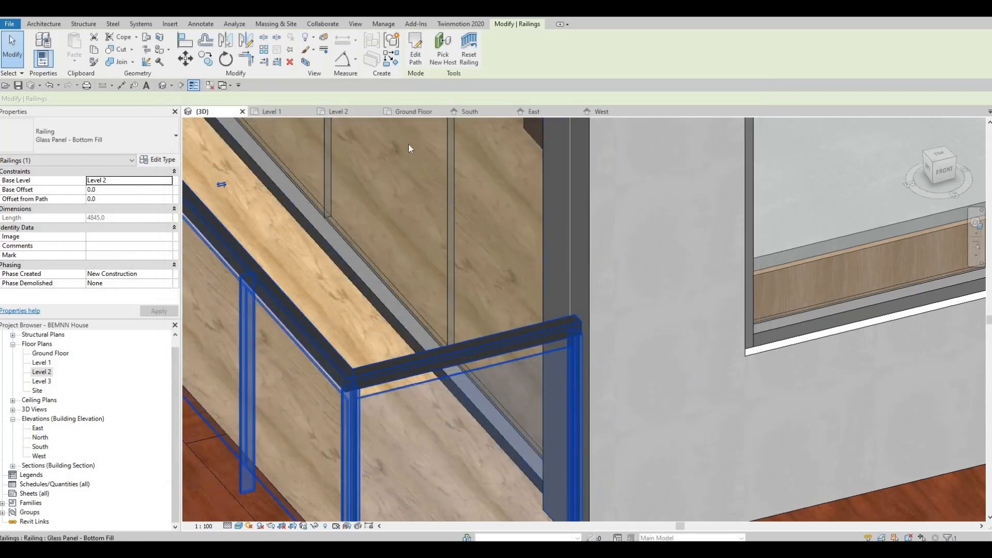
pyautogui.scroll(-4, 541, 277)
pyautogui.press('Escape')
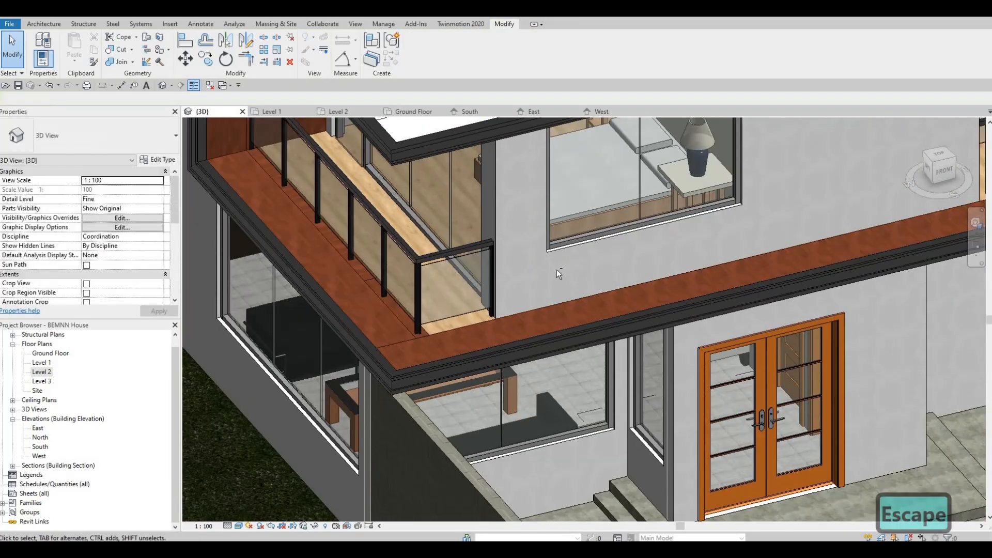
# - Examine both front balcony railings and the street facade from several angles in the 3D view
pyautogui.scroll(-1, 560, 268)
pyautogui.keyDown('shift'); pyautogui.moveTo(356, 320); pyautogui.dragTo(361, 310, button='middle'); pyautogui.keyUp('shift')
pyautogui.scroll(-1, 569, 261)
pyautogui.moveTo(635, 253); pyautogui.dragTo(440, 288, button='middle')
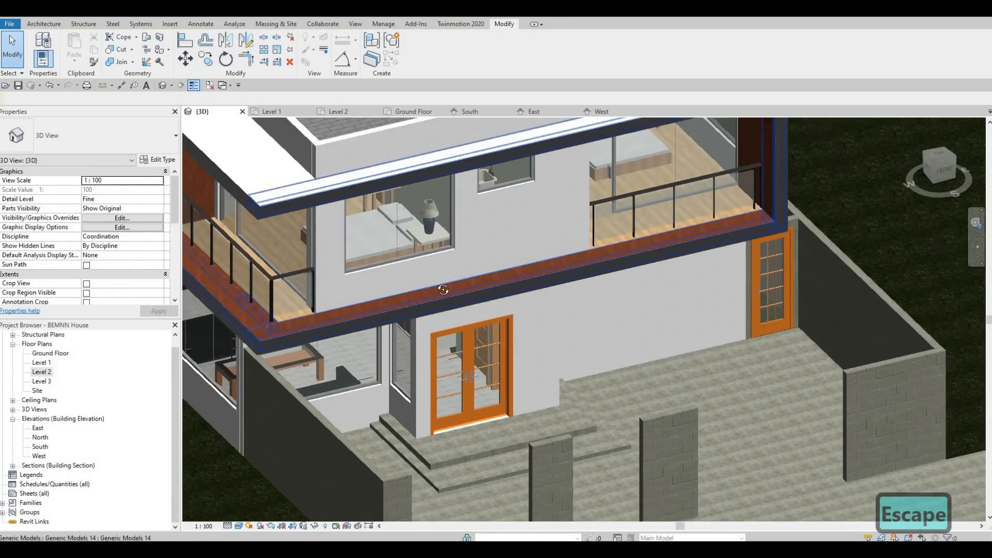
pyautogui.keyDown('shift'); pyautogui.moveTo(354, 366); pyautogui.dragTo(379, 344, button='middle'); pyautogui.keyUp('shift')
pyautogui.scroll(-4, 368, 333)
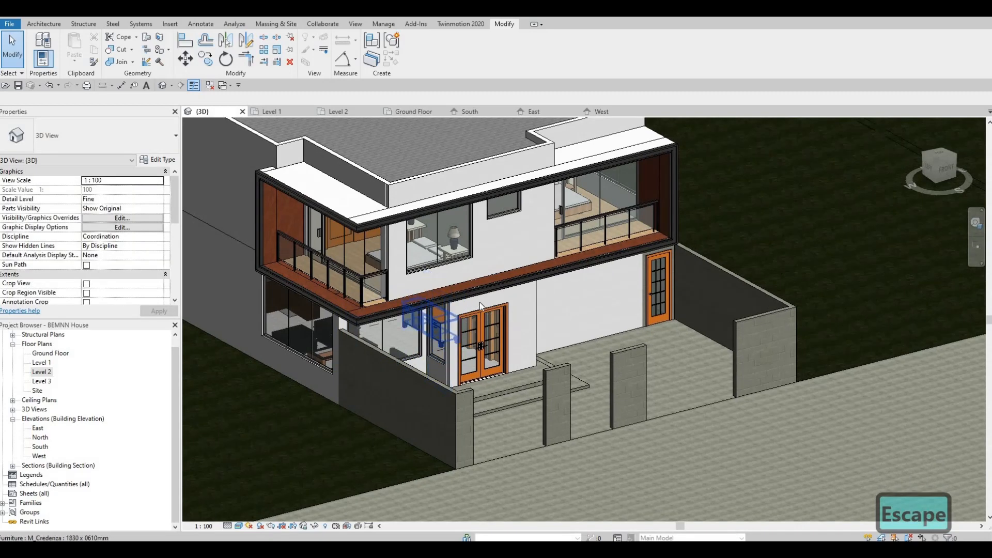
pyautogui.keyDown('shift'); pyautogui.moveTo(393, 369); pyautogui.dragTo(379, 355, button='middle'); pyautogui.keyUp('shift')
pyautogui.keyDown('shift'); pyautogui.moveTo(453, 287); pyautogui.dragTo(363, 371, button='middle'); pyautogui.keyUp('shift')
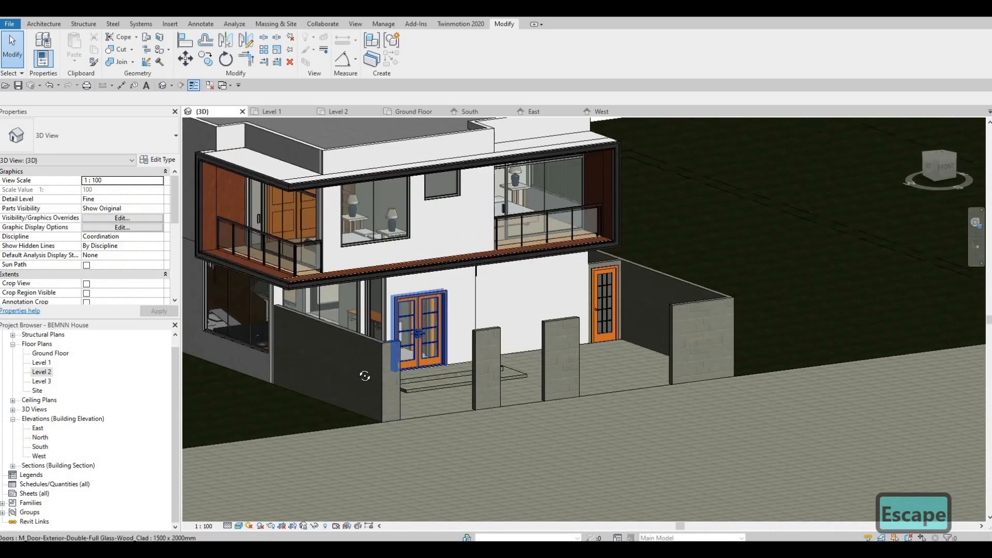
pyautogui.keyDown('shift'); pyautogui.moveTo(457, 320); pyautogui.dragTo(374, 338, button='middle'); pyautogui.keyUp('shift')
pyautogui.keyDown('shift'); pyautogui.moveTo(488, 281); pyautogui.dragTo(550, 281, button='middle'); pyautogui.keyUp('shift')
pyautogui.keyDown('shift'); pyautogui.moveTo(419, 323); pyautogui.dragTo(473, 289, button='middle'); pyautogui.keyUp('shift')
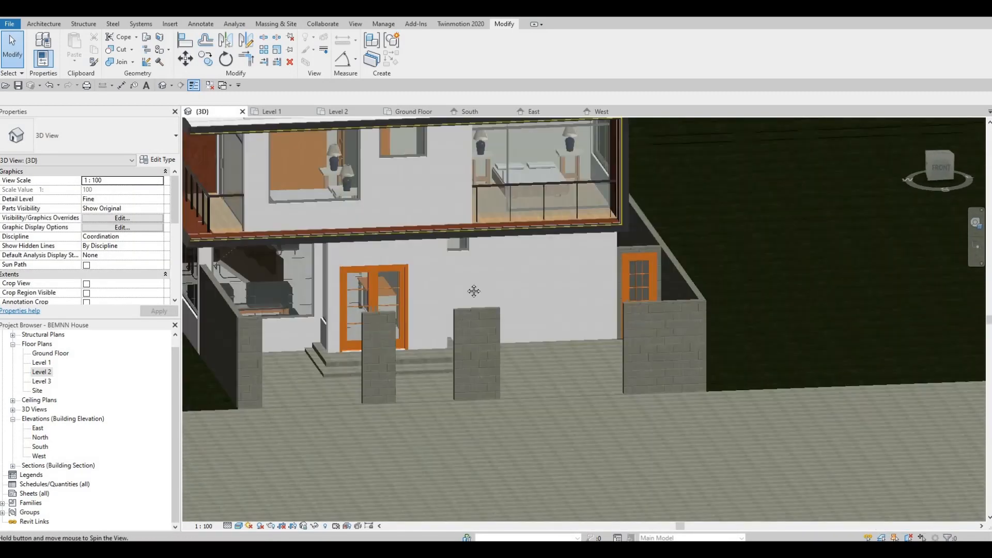
pyautogui.keyDown('shift'); pyautogui.moveTo(421, 264); pyautogui.dragTo(436, 220, button='middle'); pyautogui.keyUp('shift')
pyautogui.scroll(1, 436, 223)
pyautogui.keyDown('shift'); pyautogui.moveTo(445, 275); pyautogui.dragTo(495, 283, button='middle'); pyautogui.keyUp('shift')
pyautogui.keyDown('shift'); pyautogui.moveTo(496, 283); pyautogui.dragTo(509, 242, button='middle'); pyautogui.keyUp('shift')
pyautogui.keyDown('shift'); pyautogui.moveTo(413, 281); pyautogui.dragTo(490, 294, button='middle'); pyautogui.keyUp('shift')
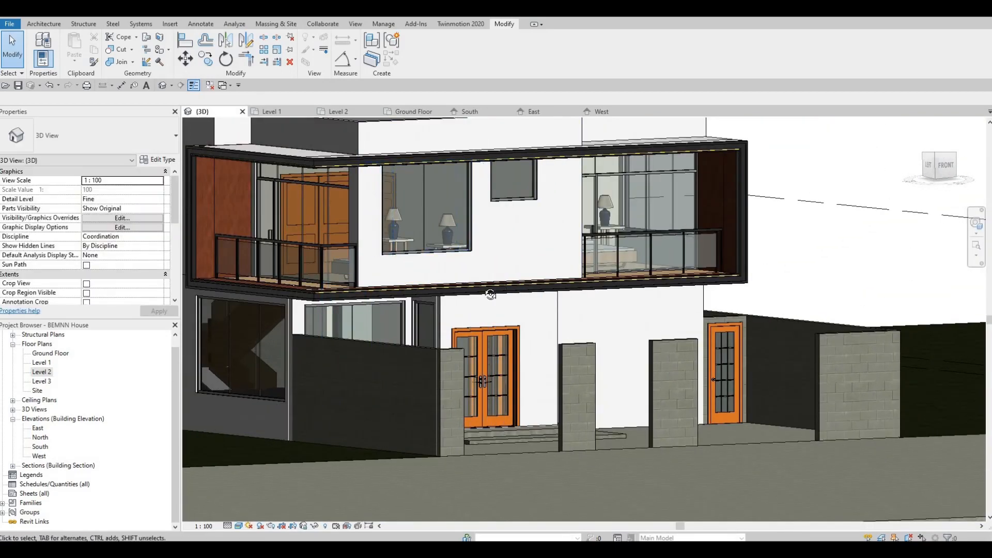
pyautogui.keyDown('shift'); pyautogui.moveTo(419, 311); pyautogui.dragTo(625, 207, button='middle'); pyautogui.keyUp('shift')
pyautogui.keyDown('shift'); pyautogui.moveTo(372, 310); pyautogui.dragTo(522, 289, button='middle'); pyautogui.keyUp('shift')
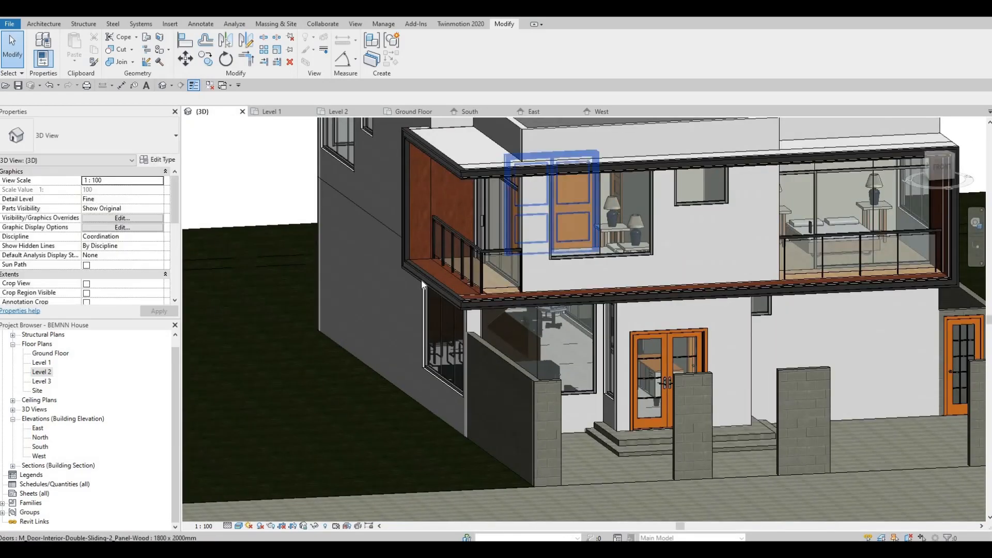
pyautogui.moveTo(543, 207); pyautogui.dragTo(361, 264, button='middle')
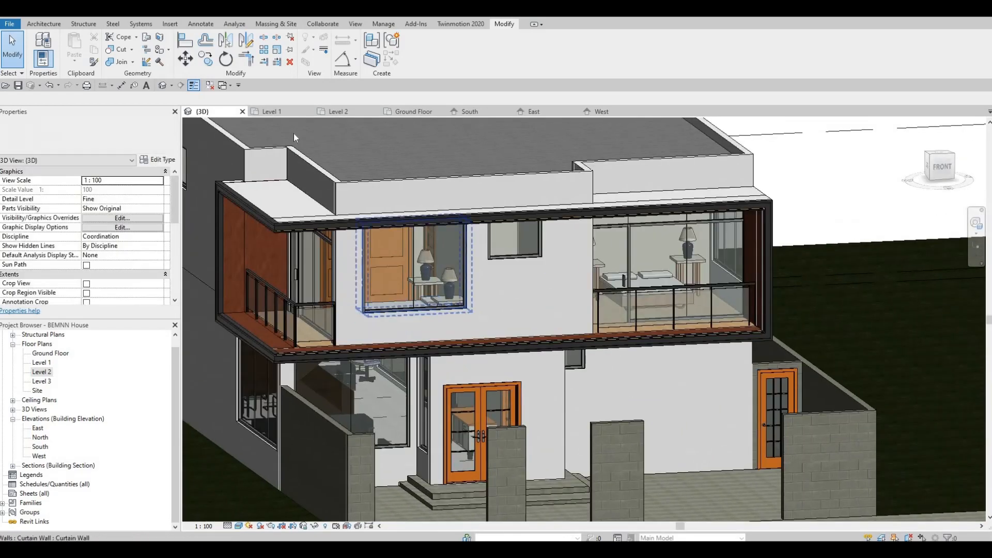
pyautogui.click(161, 51)
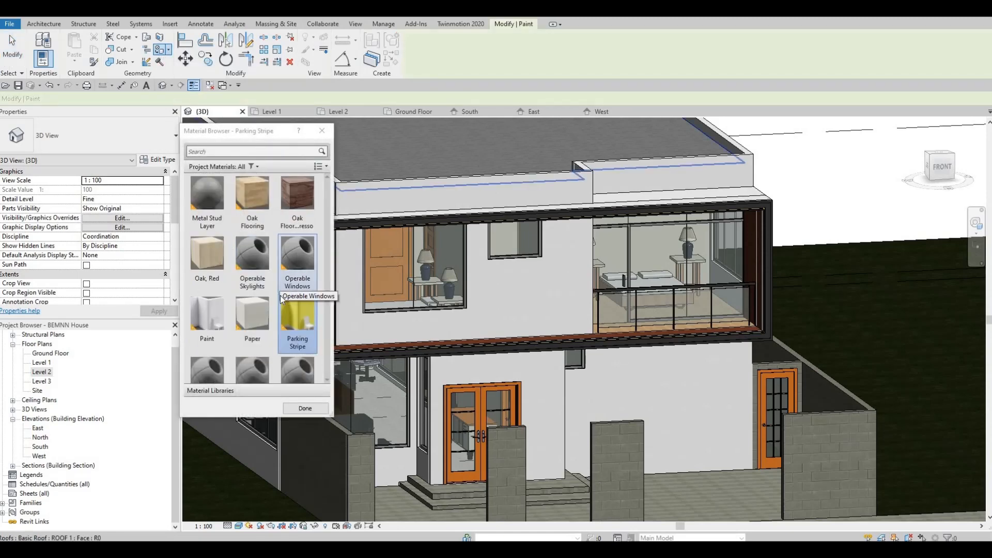
pyautogui.scroll(-10, 280, 295)
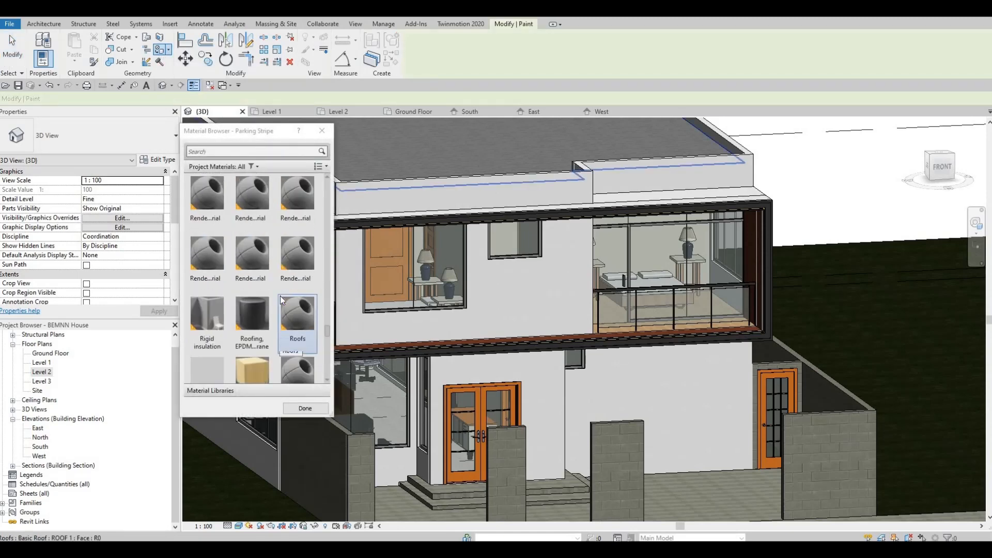
pyautogui.scroll(5, 280, 296)
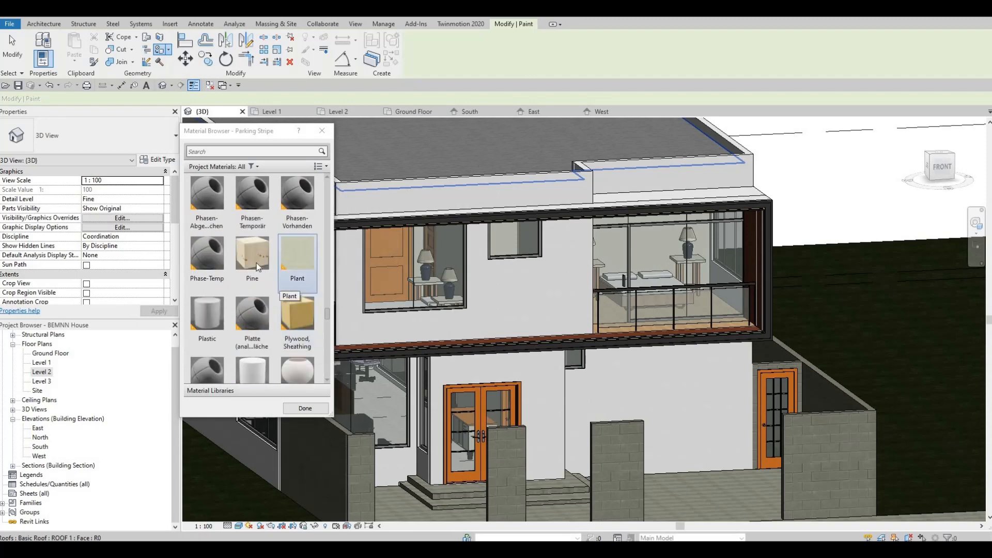
pyautogui.click(256, 263)
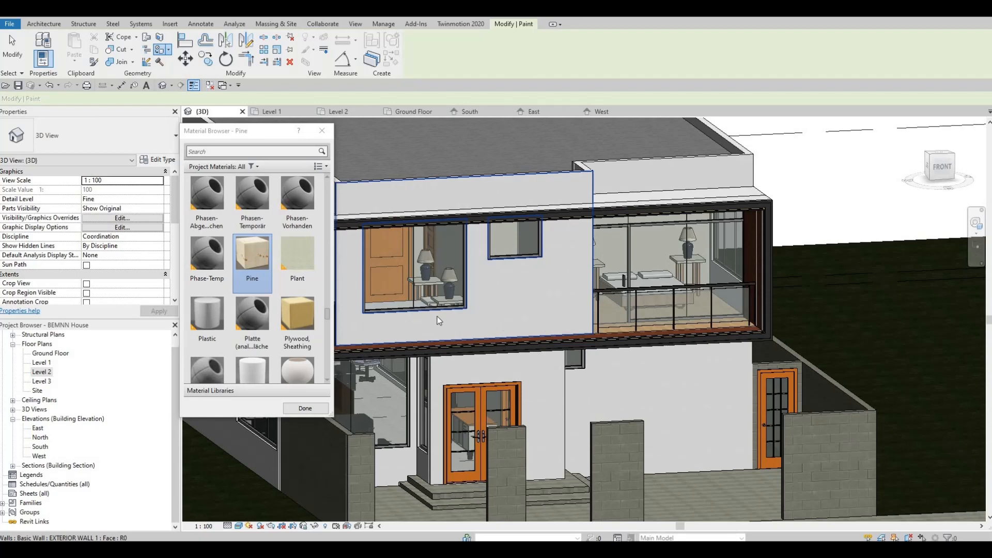
pyautogui.press('Escape')
pyautogui.press('Escape')
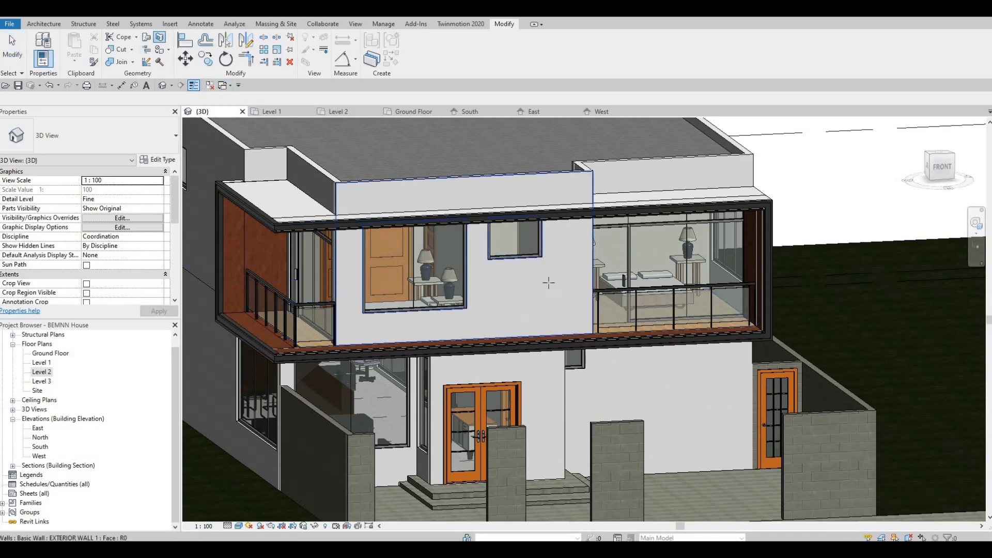
# - Start a Split Face on the upper front wall and sketch a line along the frame's underside from the Bedroom 2 balcony edge to the small window
pyautogui.click(534, 274)
pyautogui.keyDown('shift'); pyautogui.moveTo(520, 282); pyautogui.dragTo(476, 219, button='middle'); pyautogui.keyUp('shift')
pyautogui.moveTo(475, 219); pyautogui.dragTo(472, 257, button='middle')
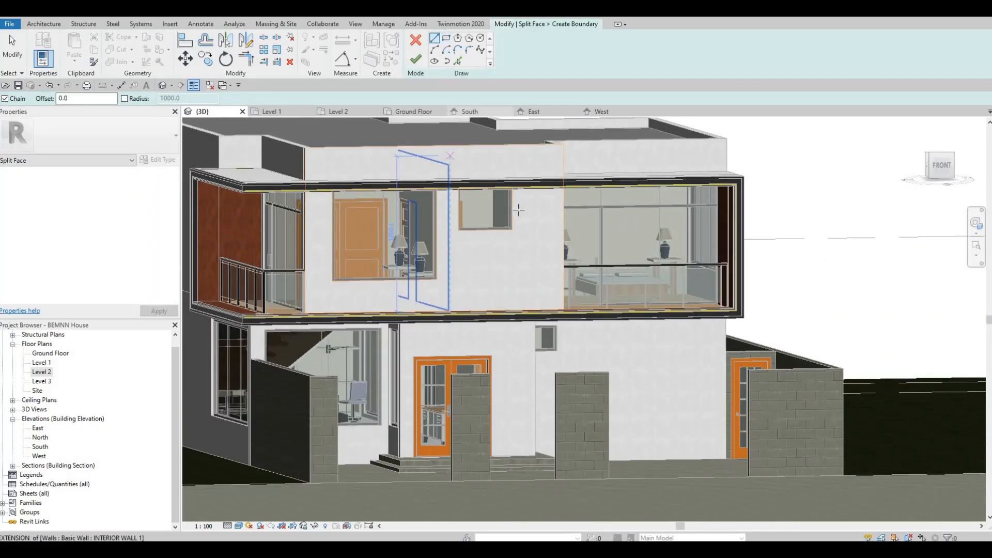
pyautogui.scroll(3, 518, 210)
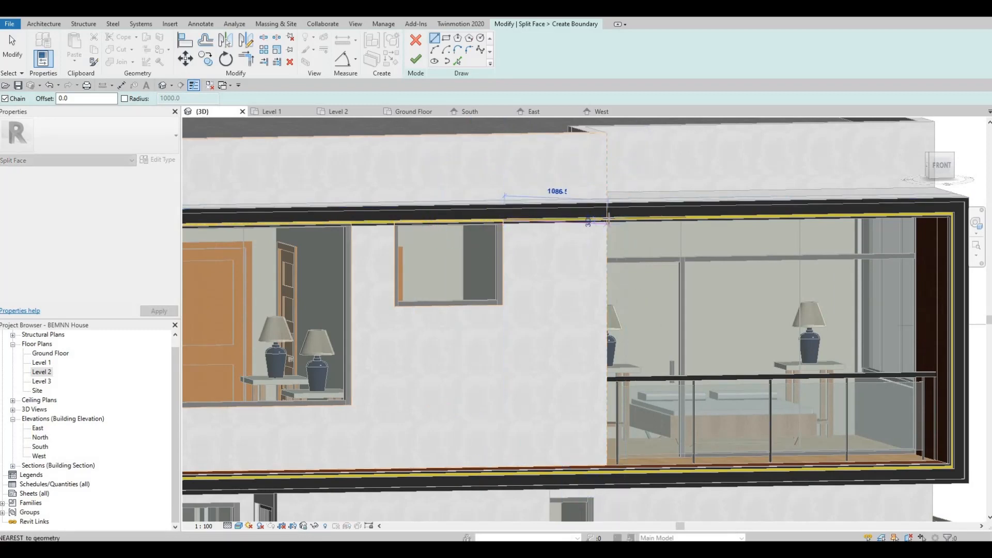
pyautogui.press('Escape')
pyautogui.moveTo(565, 261); pyautogui.dragTo(760, 299, button='middle')
pyautogui.scroll(1, 760, 299)
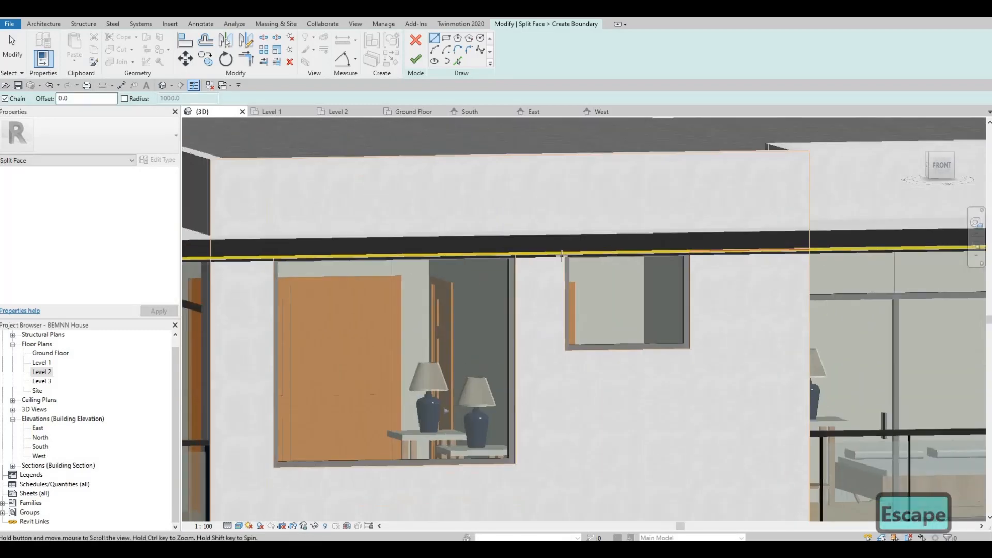
# - Sketch a split line along the frame's underside between the small window and the large window
pyautogui.click(564, 253)
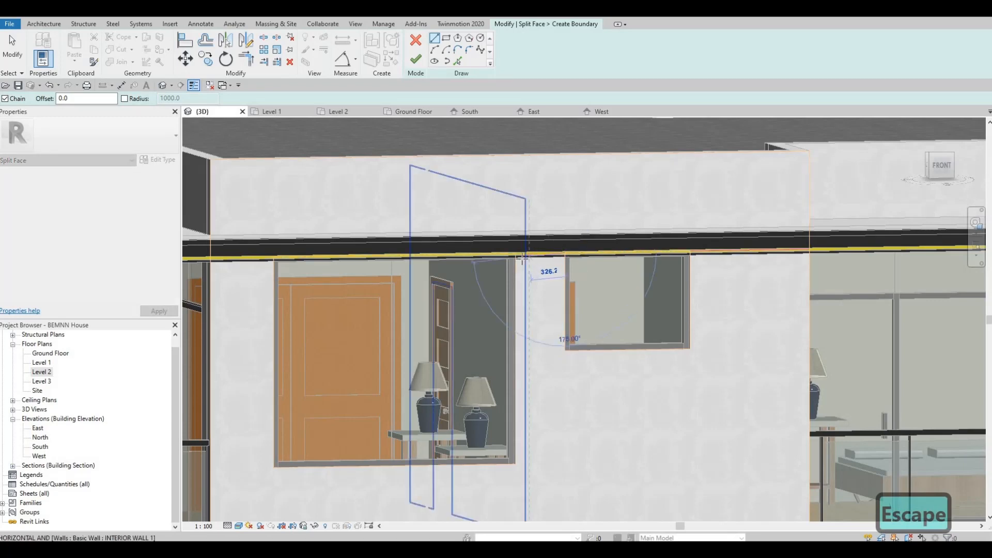
pyautogui.scroll(1, 509, 253)
pyautogui.scroll(4, 517, 254)
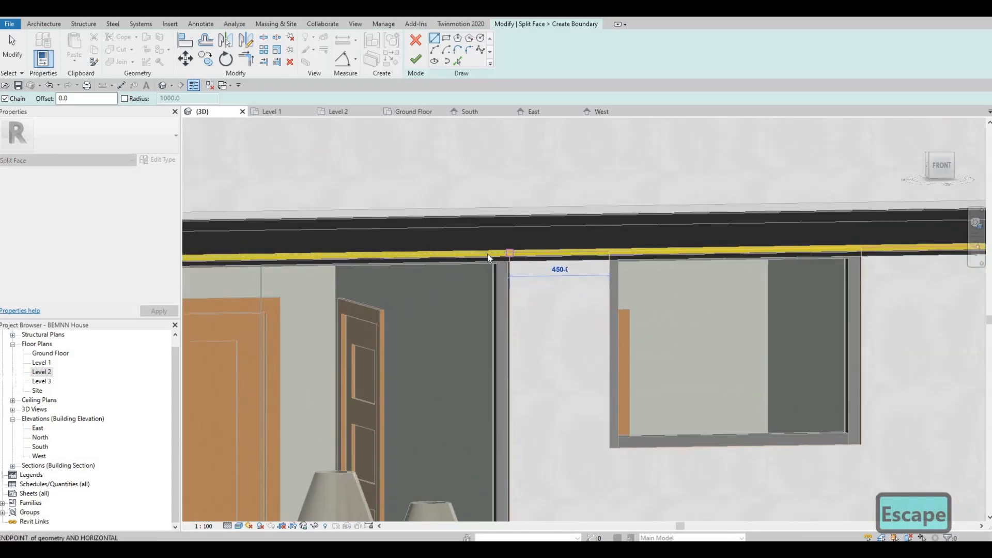
pyautogui.click(509, 255)
pyautogui.press('Escape')
# - Sketch the last split line from the large window to the wall's far edge and finish the face split
pyautogui.scroll(-3, 510, 255)
pyautogui.moveTo(533, 315); pyautogui.dragTo(706, 330, button='middle')
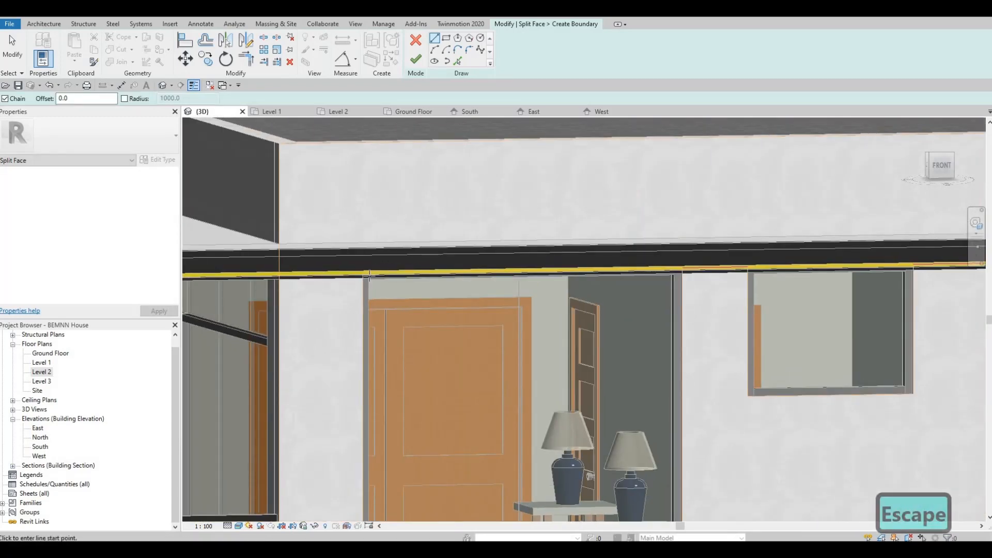
pyautogui.click(279, 277)
pyautogui.press('Escape')
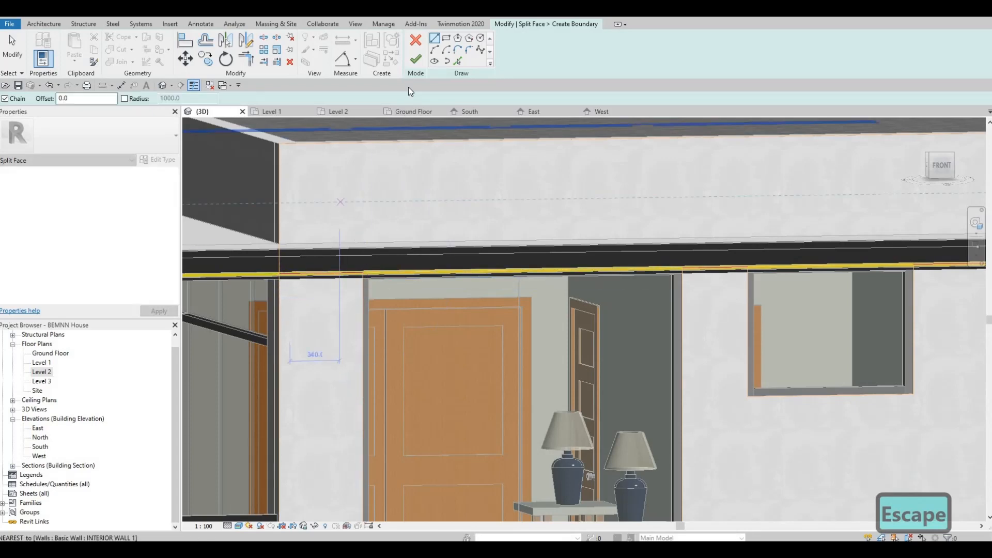
pyautogui.click(415, 60)
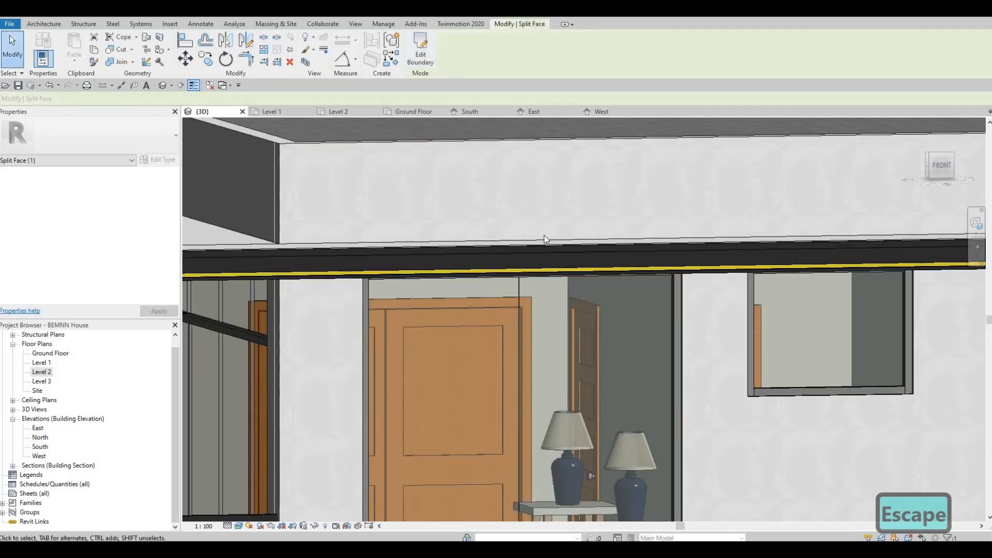
# - Paint the wall region below the frame with the Sash material, end painting and dismiss the save reminder
pyautogui.scroll(-4, 544, 235)
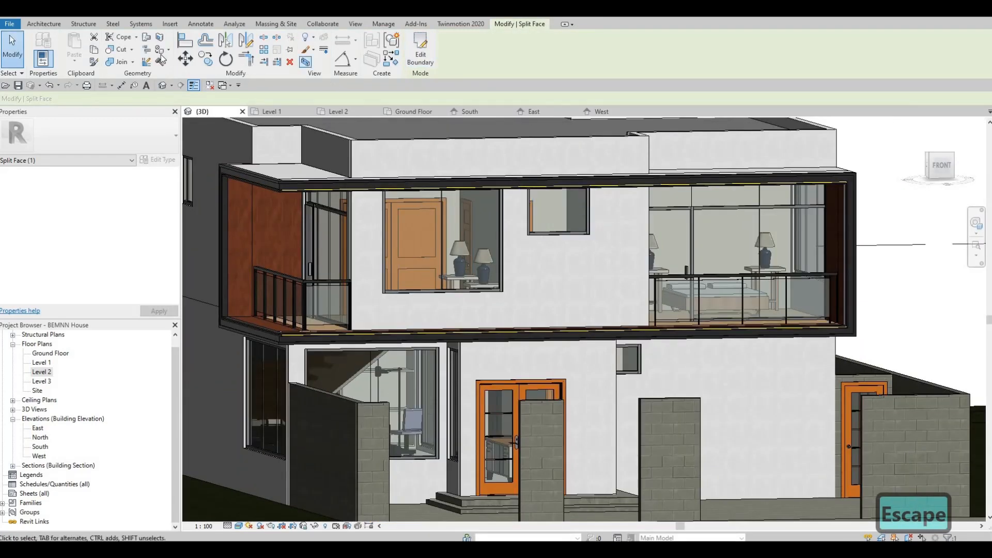
pyautogui.press('p')
pyautogui.press('t')
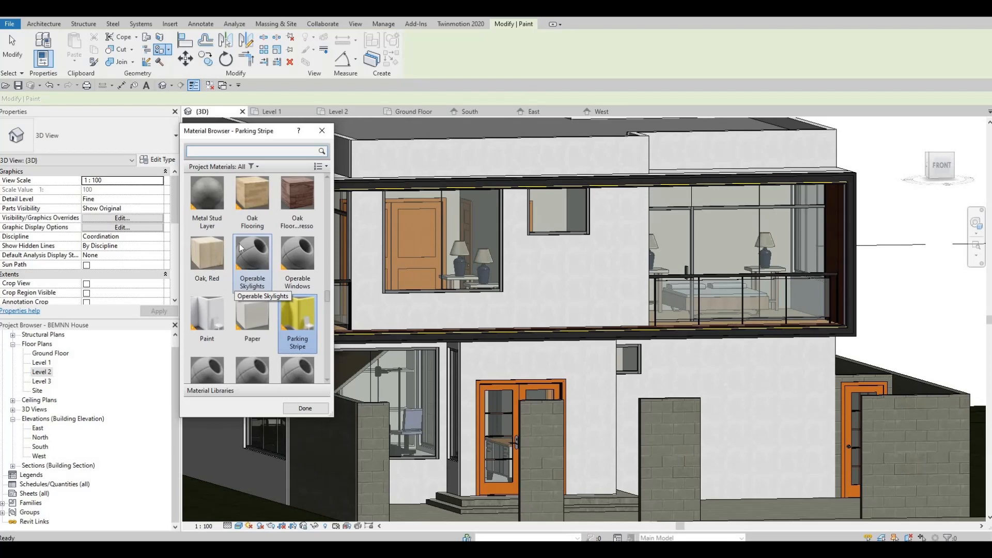
pyautogui.scroll(-6, 255, 339)
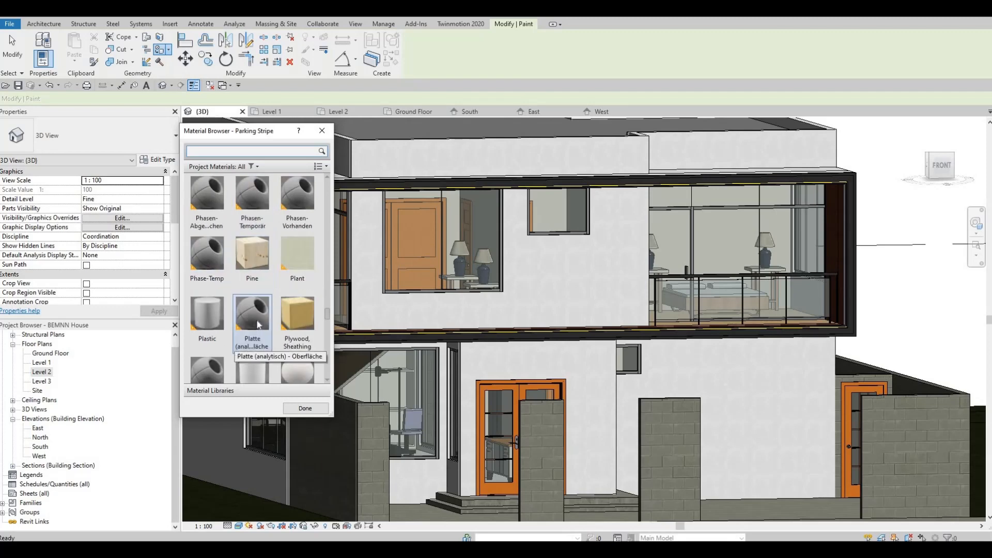
pyautogui.scroll(-5, 257, 324)
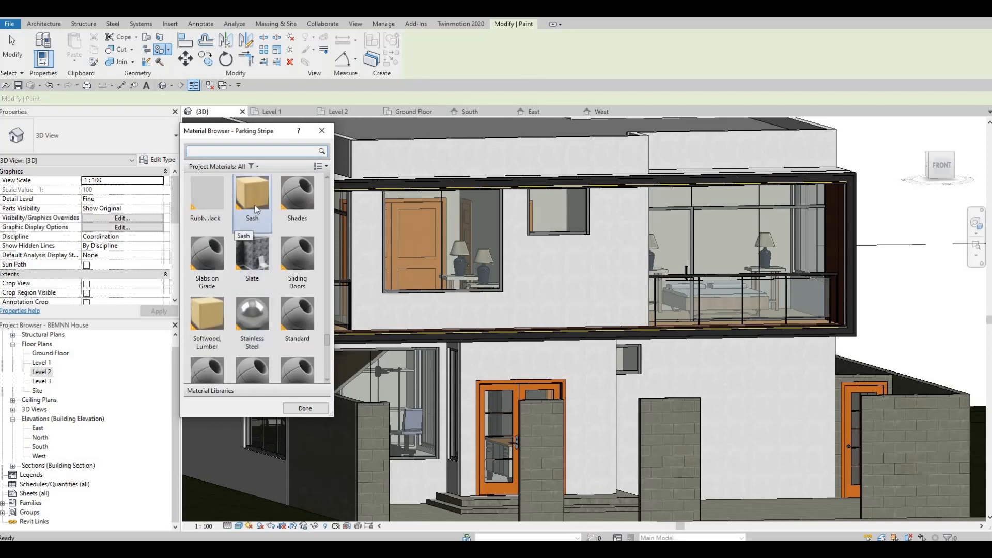
pyautogui.click(255, 206)
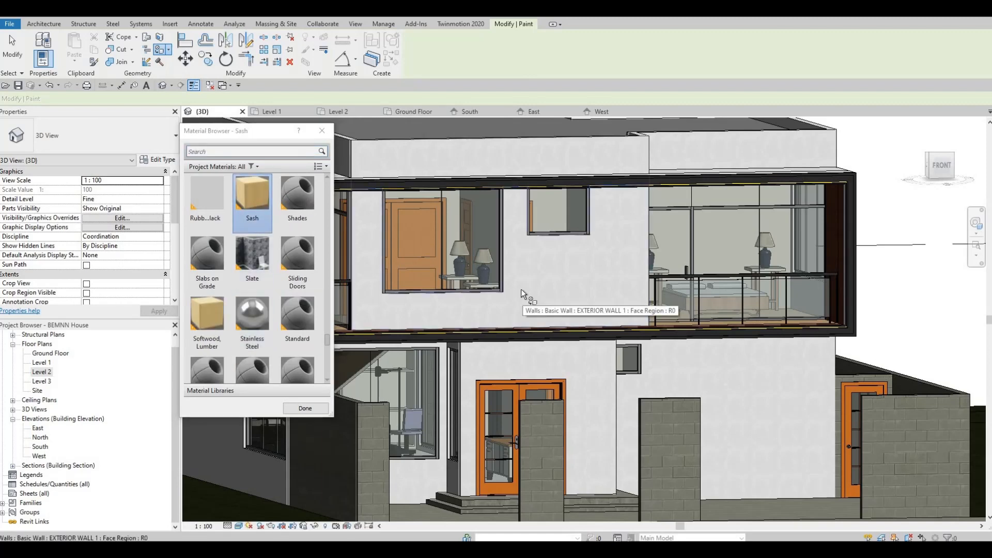
pyautogui.click(521, 290)
pyautogui.moveTo(491, 318)
pyautogui.keyDown('shift'); pyautogui.mouseDown(button='middle')
pyautogui.moveTo(508, 345)
pyautogui.moveTo(560, 356)
pyautogui.moveTo(602, 334)
pyautogui.moveTo(556, 339)
pyautogui.moveTo(511, 302)
pyautogui.mouseUp(button='middle'); pyautogui.keyUp('shift')
pyautogui.scroll(4, 582, 319)
pyautogui.press('Escape')
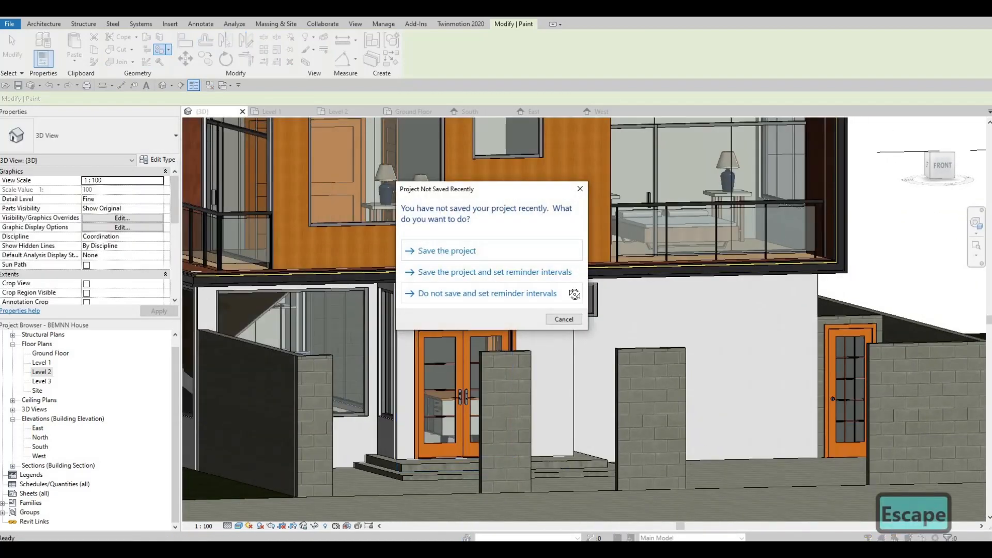
pyautogui.press('Escape')
# - Examine the painted wall's end beside the Bedroom 2 balcony in 3D and open the Level 2 floor plan
pyautogui.moveTo(442, 329)
pyautogui.keyDown('shift'); pyautogui.mouseDown(button='middle')
pyautogui.moveTo(757, 296)
pyautogui.moveTo(638, 321)
pyautogui.mouseUp(button='middle'); pyautogui.keyUp('shift')
pyautogui.moveTo(331, 295); pyautogui.dragTo(623, 293, button='middle')
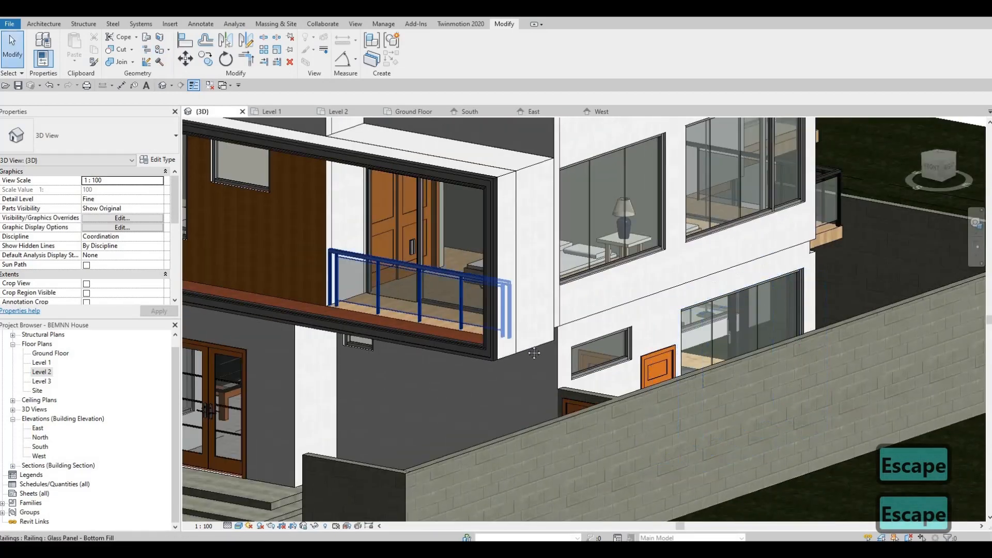
pyautogui.scroll(1, 418, 280)
pyautogui.moveTo(419, 280); pyautogui.dragTo(505, 345, button='middle')
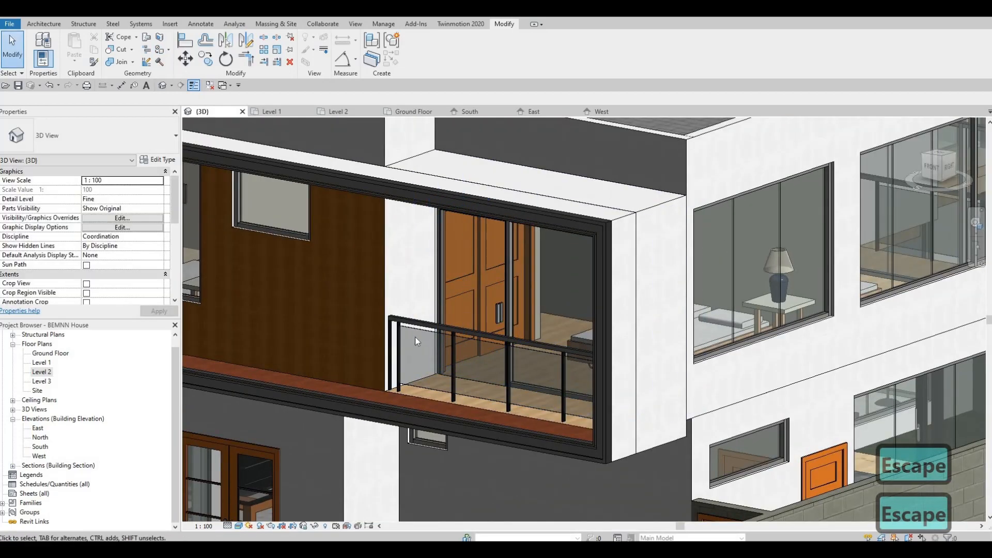
pyautogui.moveTo(415, 220); pyautogui.dragTo(439, 322, button='middle')
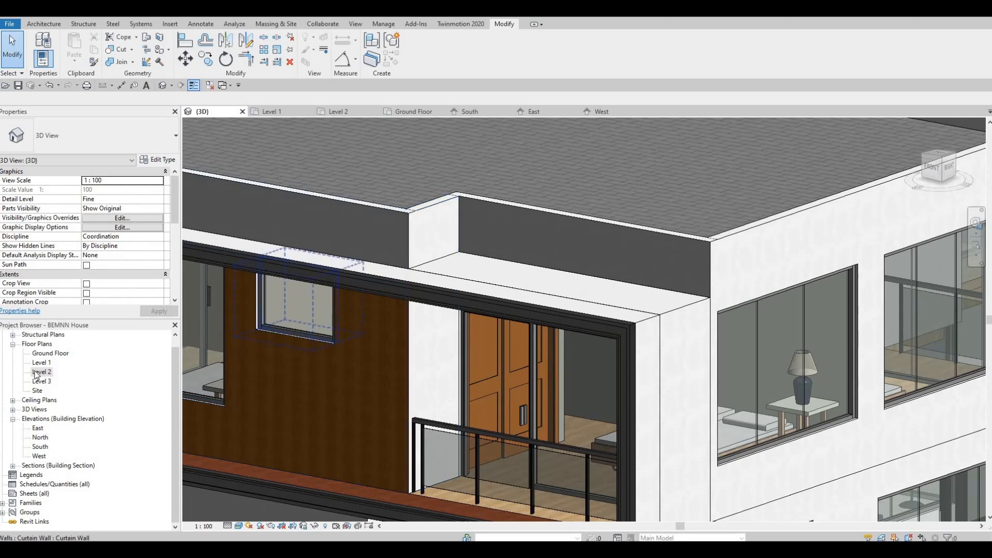
pyautogui.click(41, 372)
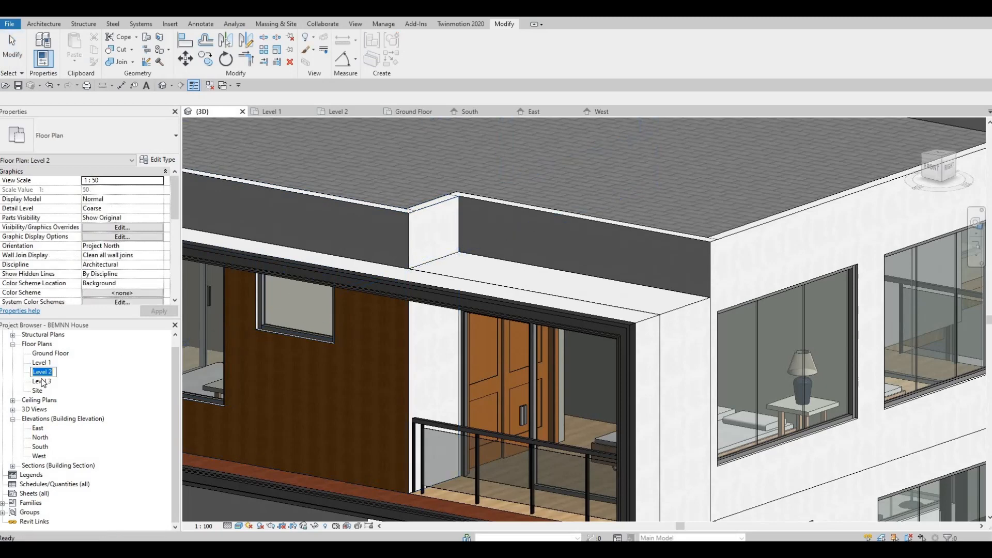
pyautogui.click(339, 112)
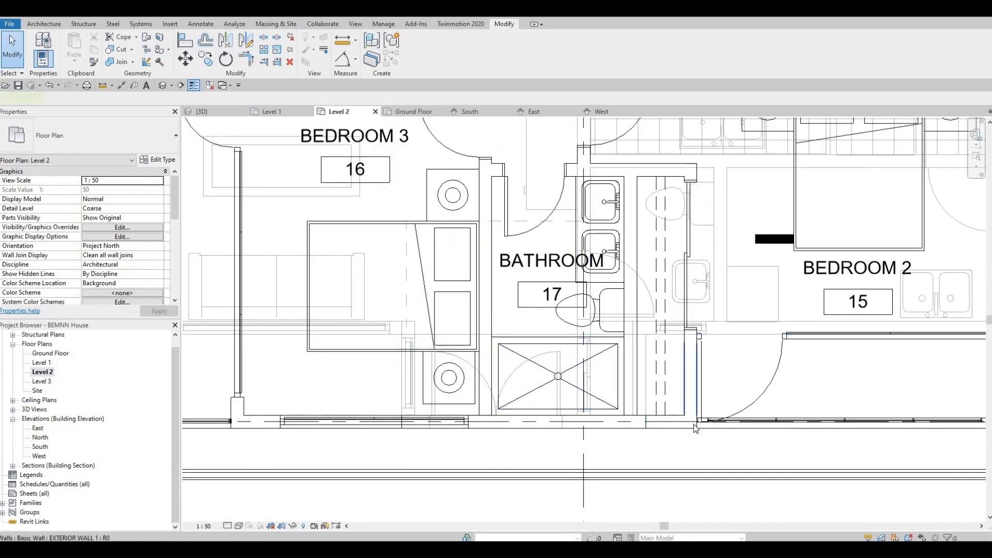
# - Try to shorten the short exterior side wall beside the Bedroom 2 balcony at its front corner
pyautogui.click(692, 425)
pyautogui.moveTo(688, 423); pyautogui.dragTo(692, 409)
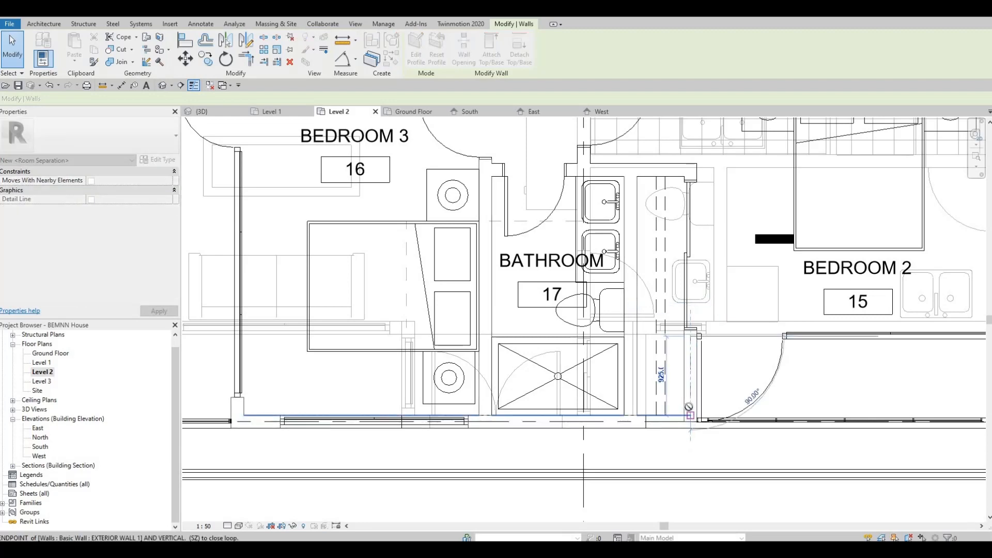
pyautogui.press('Escape')
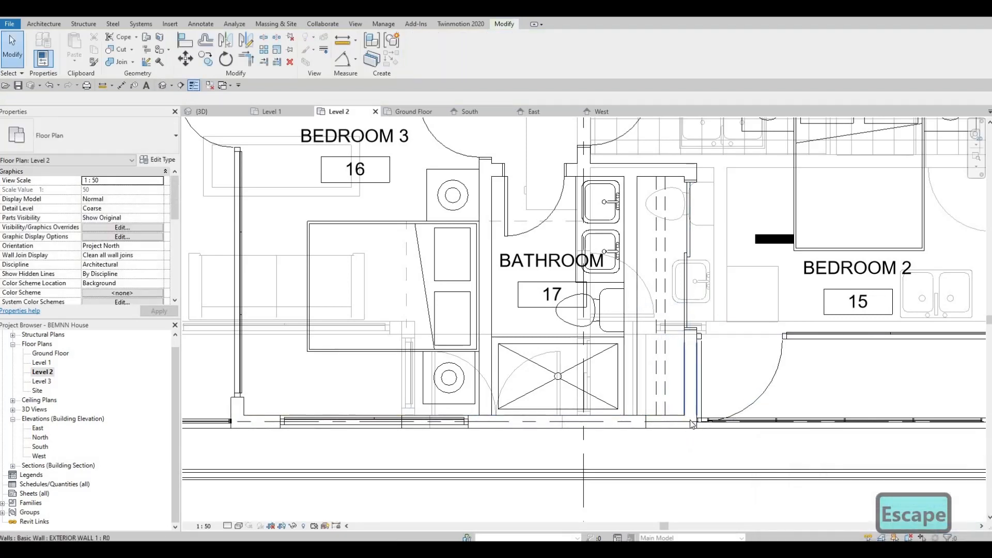
pyautogui.moveTo(689, 409); pyautogui.dragTo(690, 408)
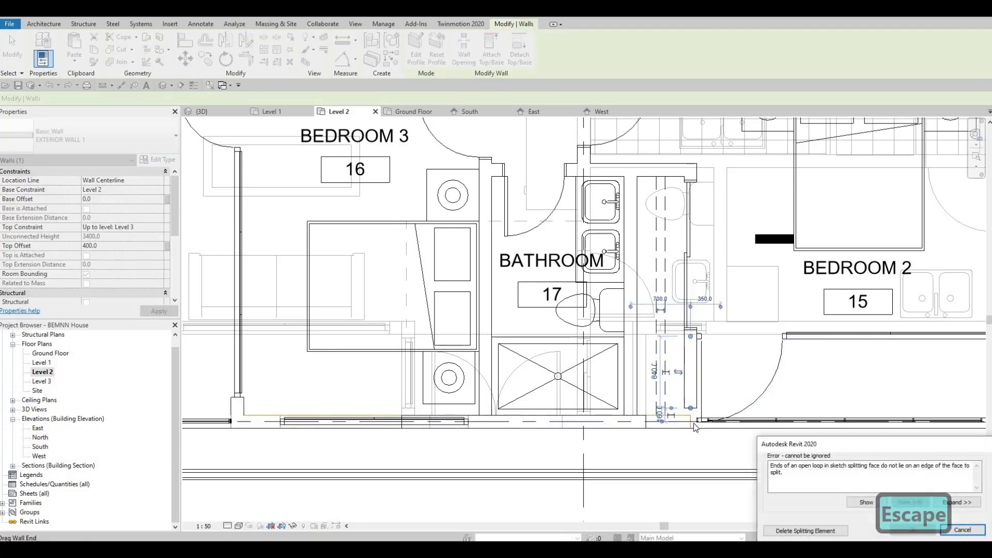
pyautogui.press('Escape')
pyautogui.press('Escape')
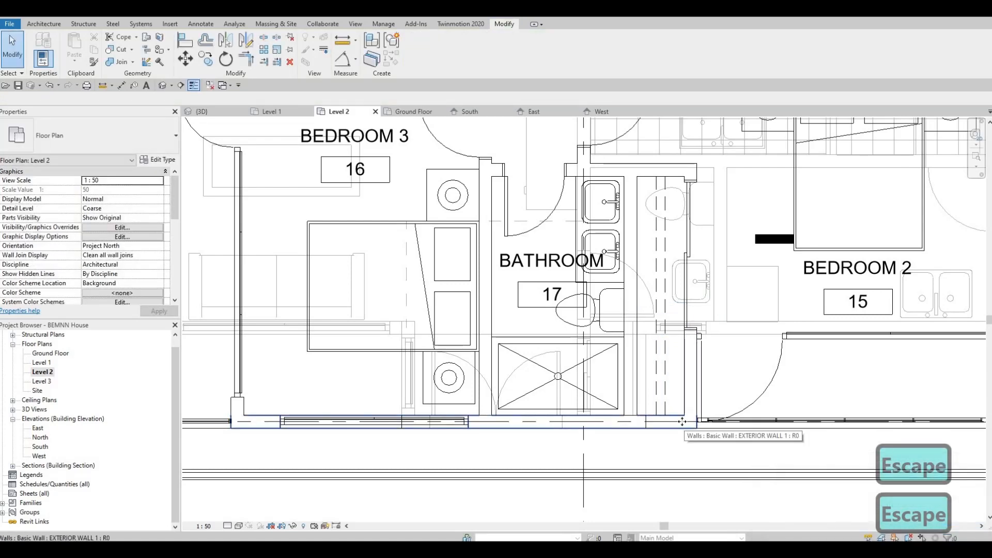
# - Try to pull the front wall's end back from the corner, deleting the splitting element, and undo the change
pyautogui.click(692, 424)
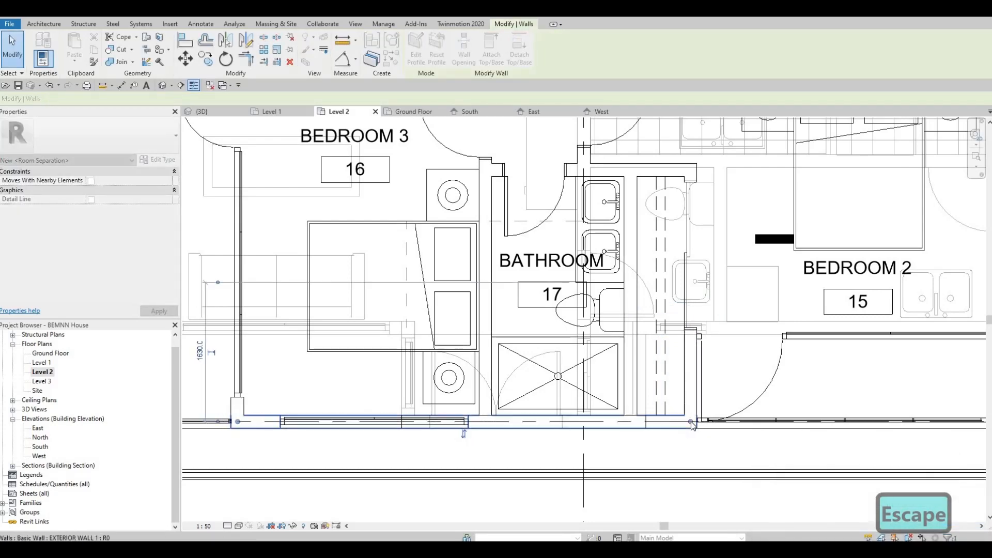
pyautogui.moveTo(678, 422); pyautogui.dragTo(674, 422)
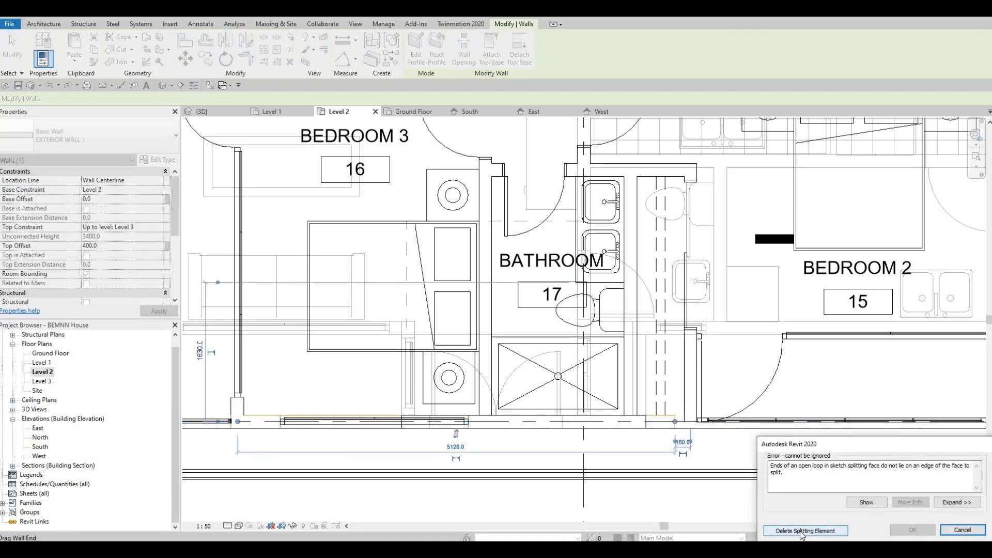
pyautogui.click(805, 530)
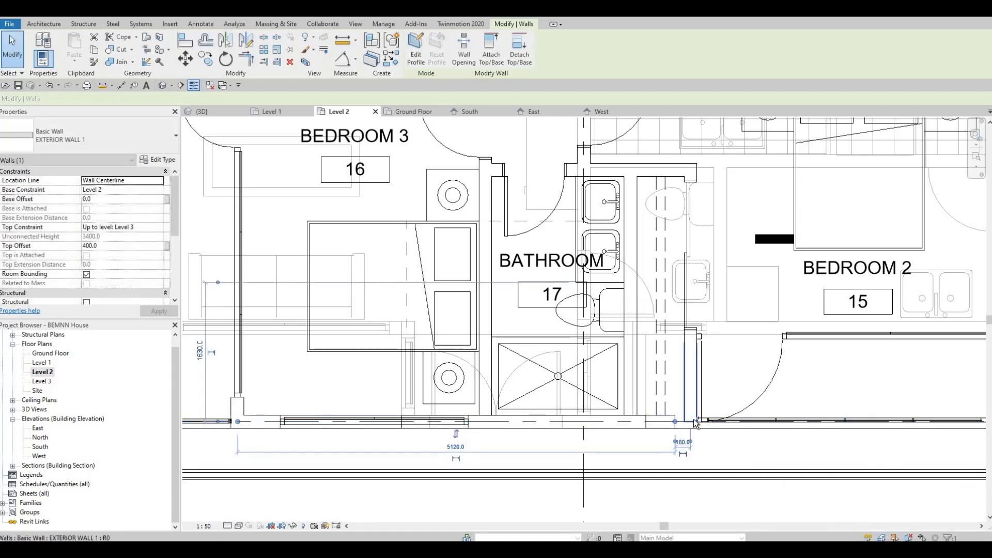
pyautogui.hotkey('ctrl', 'z')
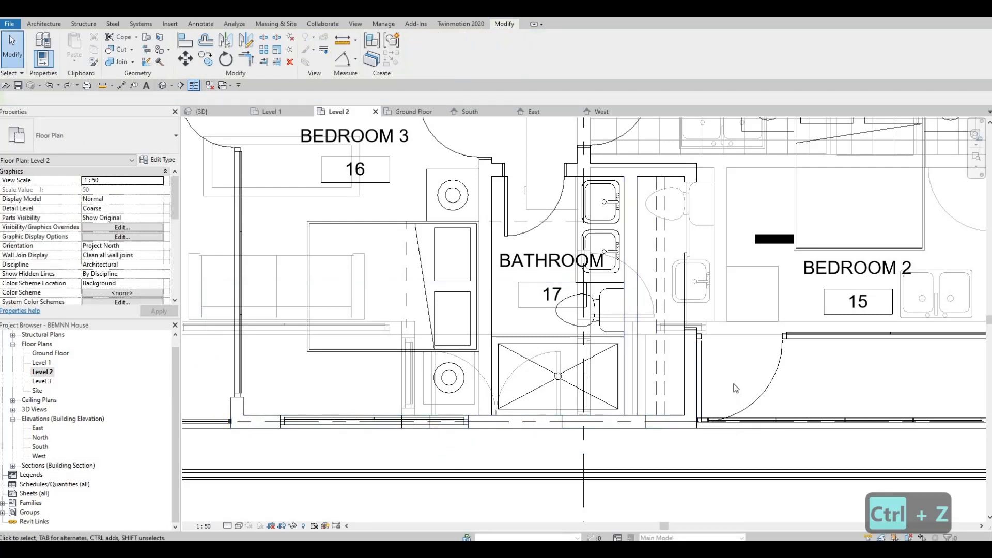
# - Check the properties of the short exterior side wall beside the Bedroom 2 balcony and deselect it
pyautogui.click(684, 410)
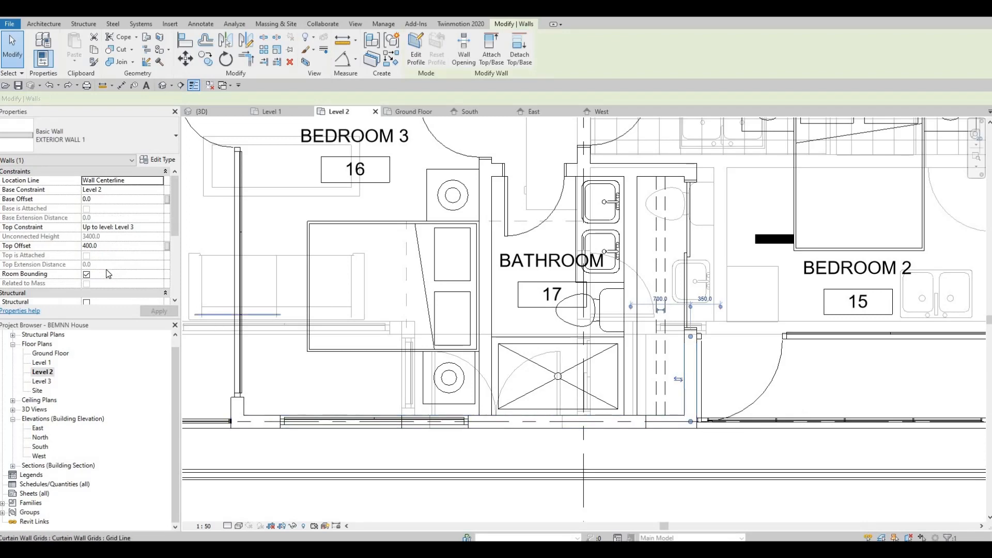
pyautogui.scroll(-3, 108, 271)
pyautogui.press('Escape')
pyautogui.press('Escape')
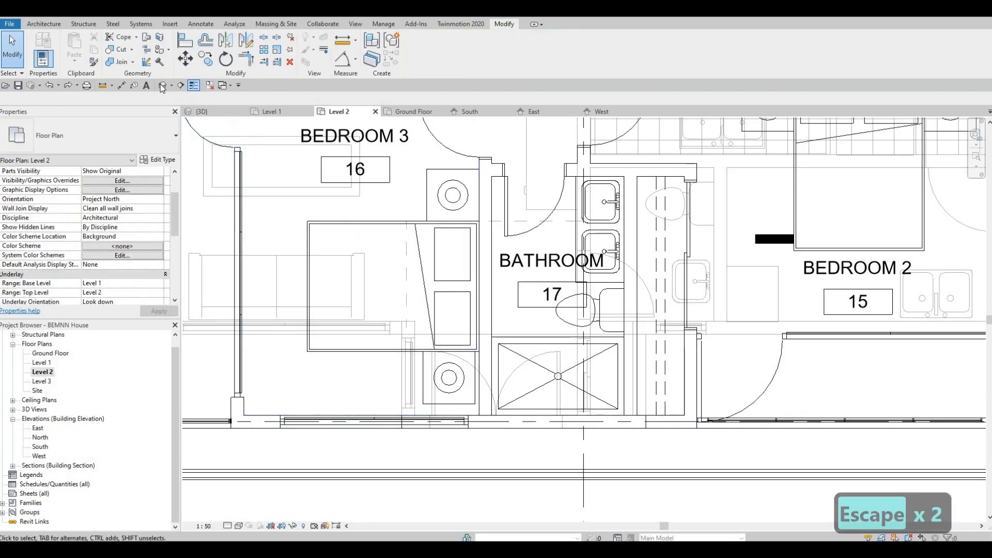
# - In the 3D view, split the face of the side wall beside the Bedroom 2 balcony along the balcony roof's top surface
pyautogui.click(162, 86)
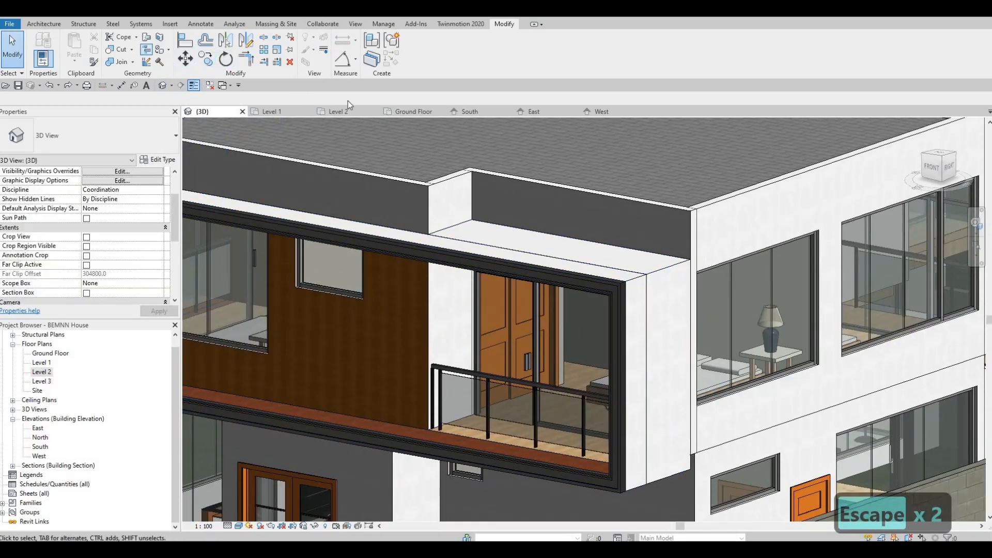
pyautogui.press('s')
pyautogui.press('f')
pyautogui.click(479, 198)
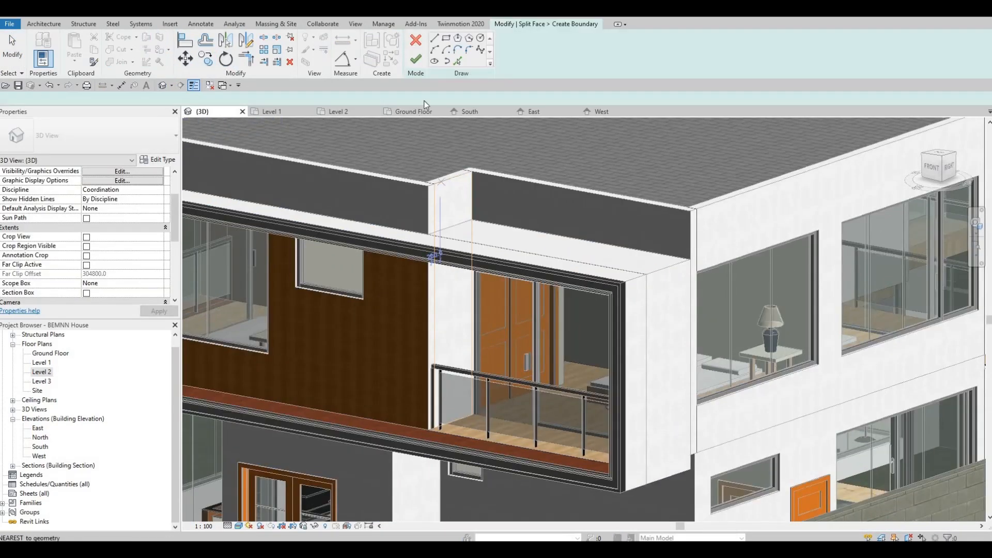
pyautogui.scroll(2, 478, 204)
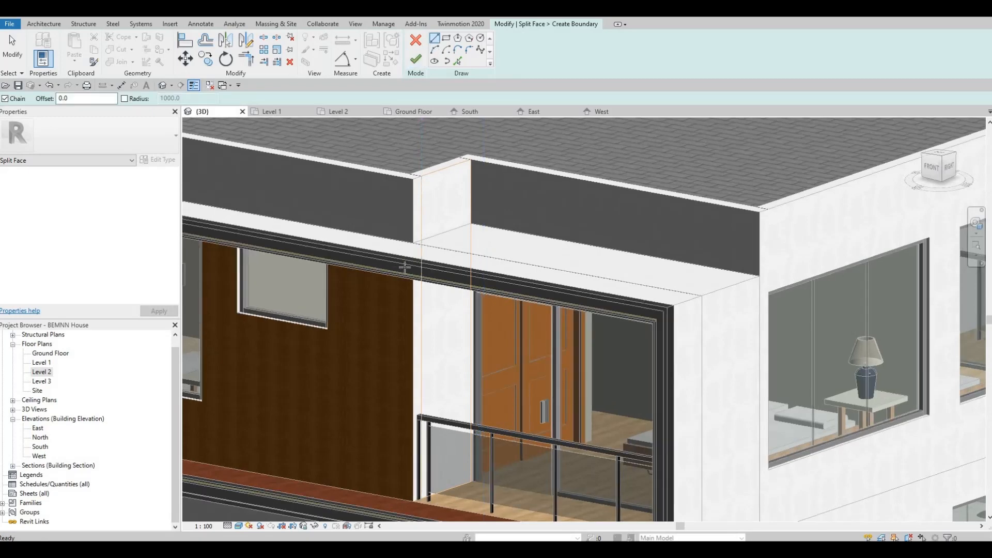
pyautogui.scroll(1, 480, 223)
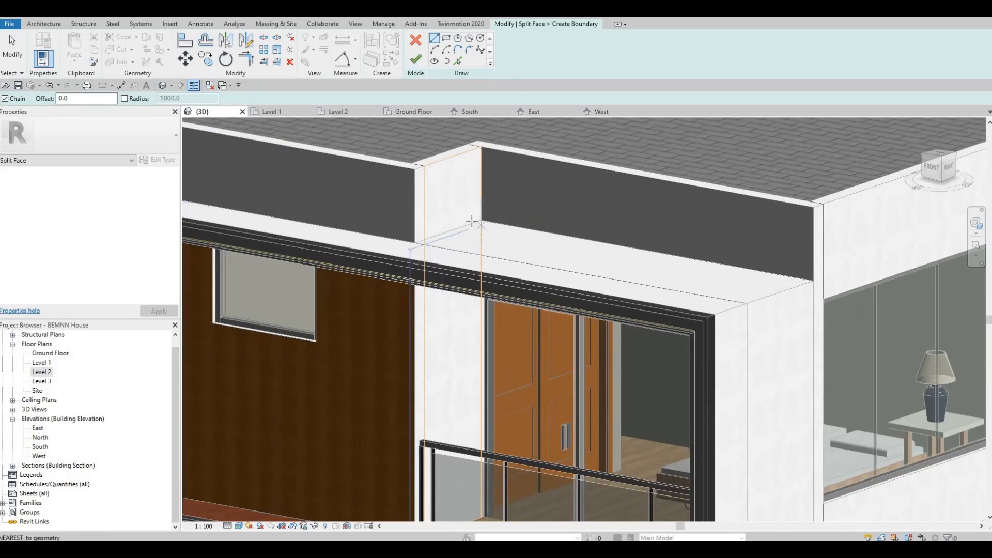
pyautogui.click(480, 222)
pyautogui.click(416, 241)
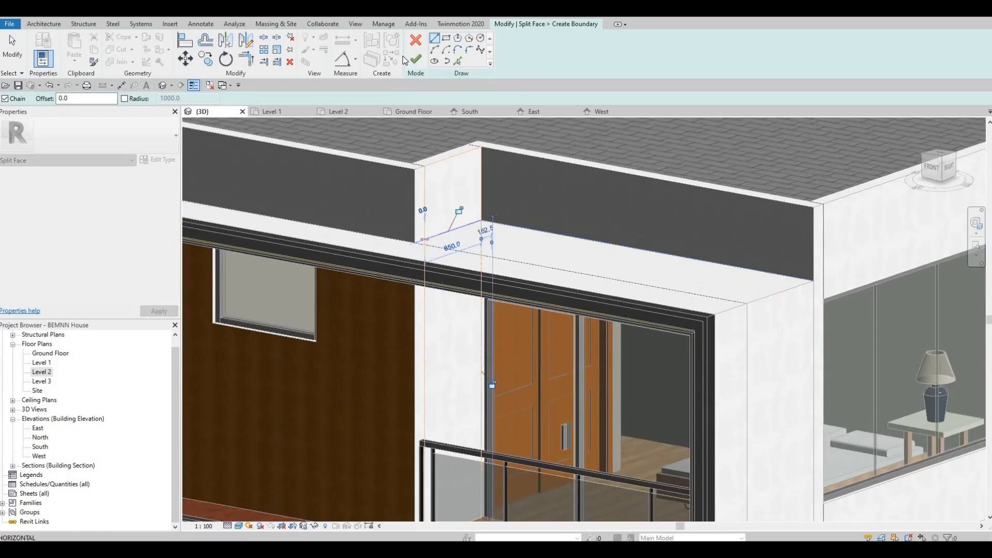
pyautogui.press('Escape')
pyautogui.press('Escape')
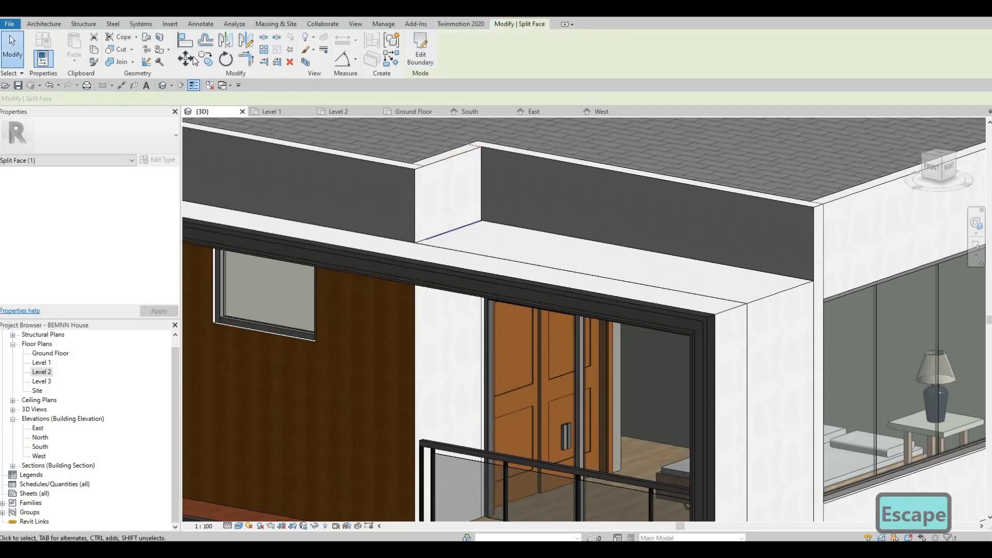
# - Split the narrow end face at the front corner of the side wall beside the Bedroom 2 balcony along the balcony roof's top surface
pyautogui.click(420, 168)
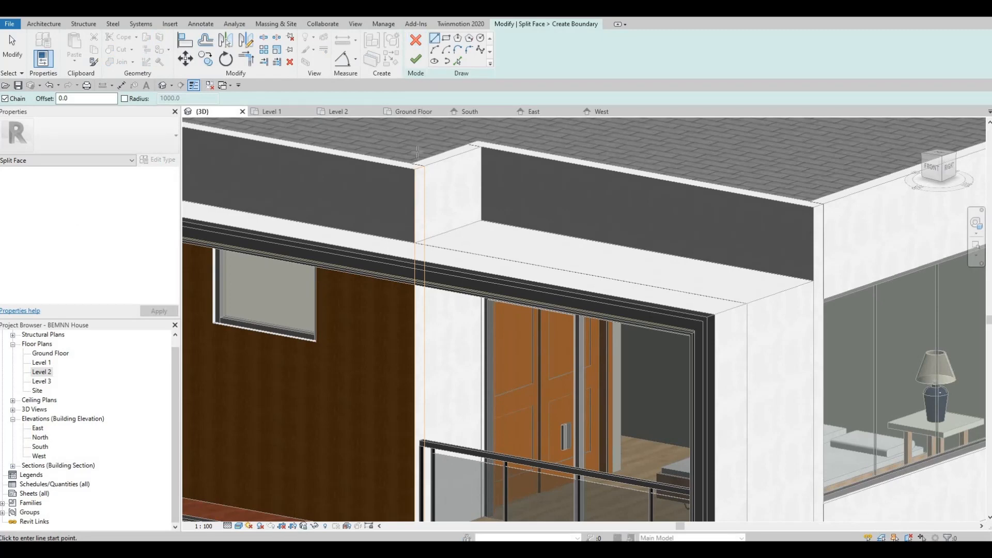
pyautogui.scroll(1, 421, 252)
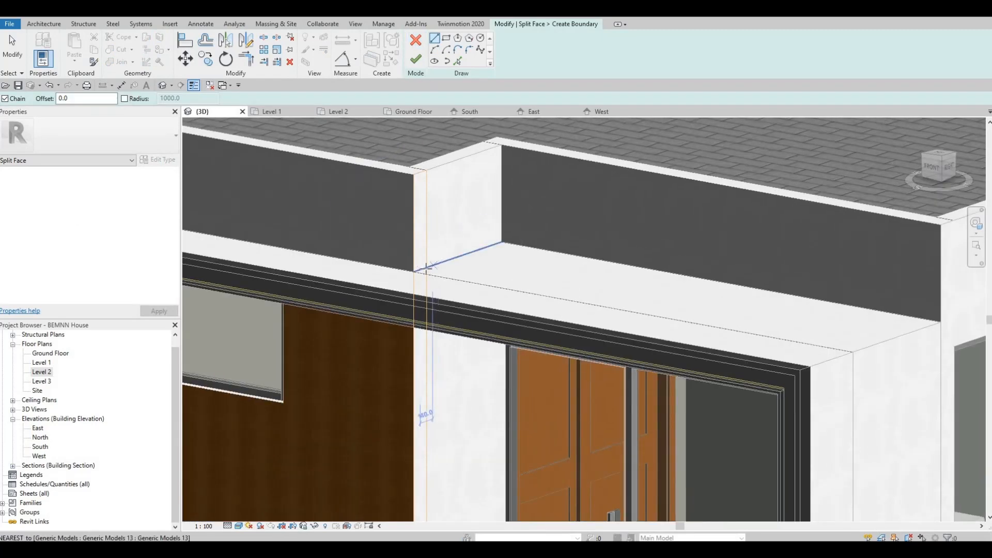
pyautogui.click(424, 270)
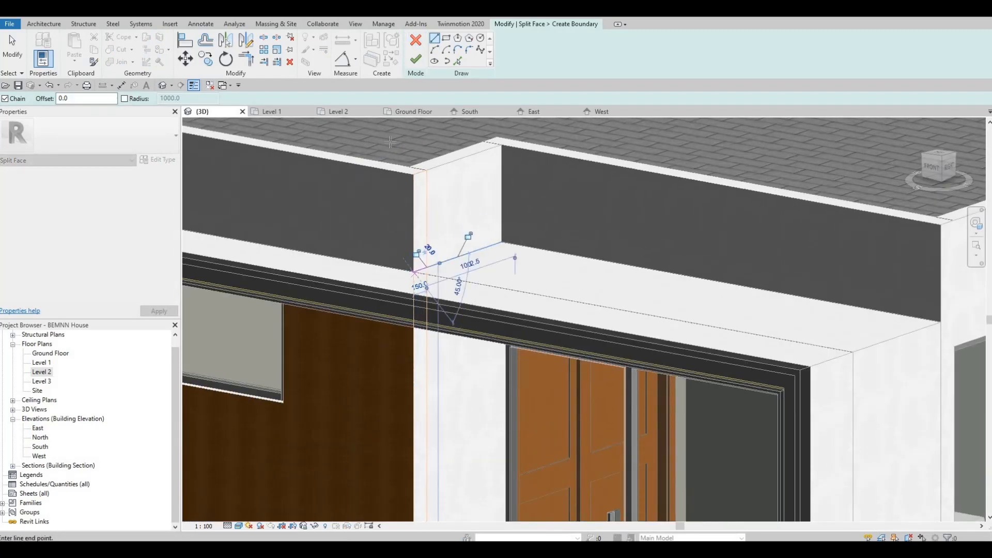
pyautogui.press('Escape')
pyautogui.click(416, 59)
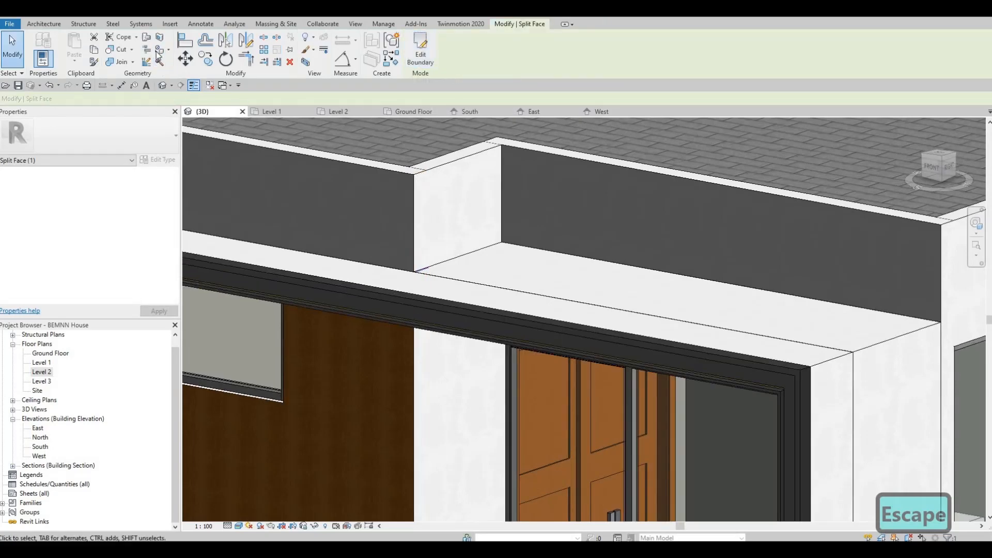
# - Paint the side wall region below the balcony roof and the narrow strip at its front corner with the Sash material
pyautogui.press('p')
pyautogui.press('t')
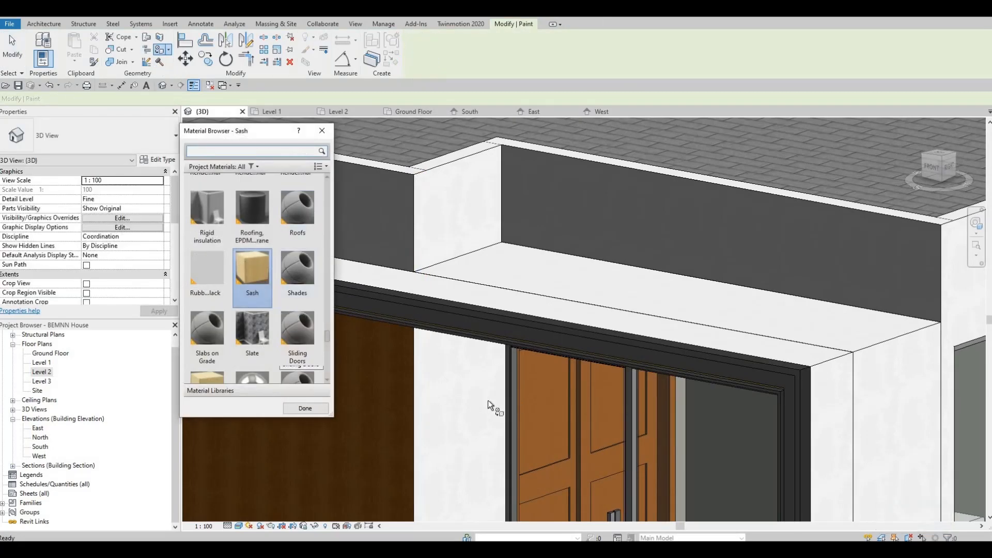
pyautogui.click(454, 403)
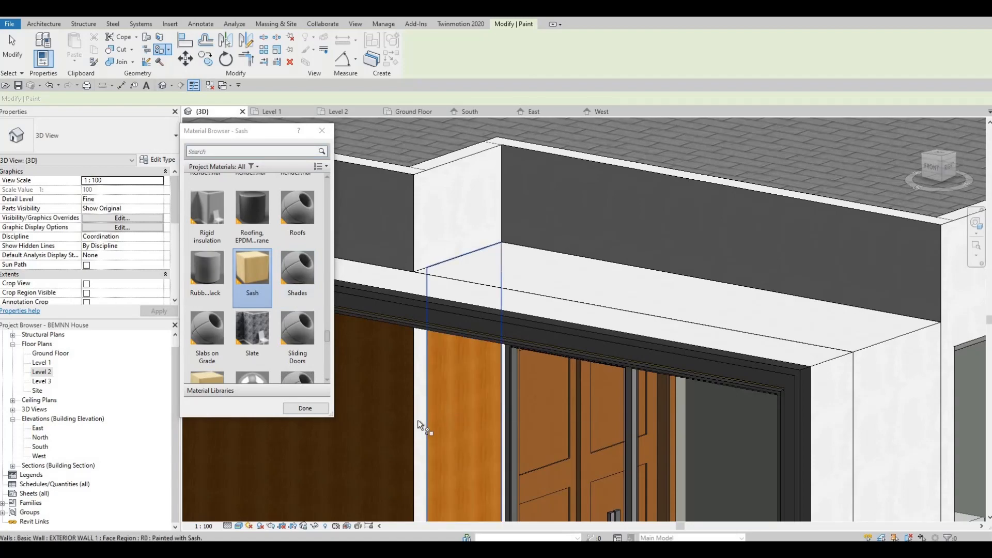
pyautogui.keyDown('shift'); pyautogui.moveTo(417, 370); pyautogui.dragTo(431, 438, button='middle'); pyautogui.keyUp('shift')
pyautogui.scroll(-3, 432, 439)
pyautogui.press('Escape')
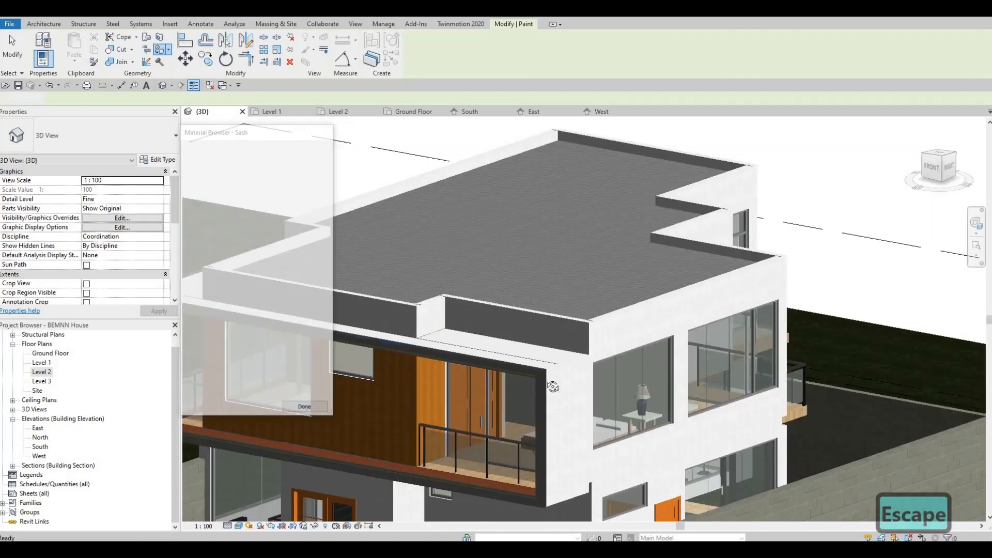
# - Examine the painted upper facade, projecting frame and both balconies from several angles around the house
pyautogui.keyDown('shift'); pyautogui.moveTo(553, 385); pyautogui.dragTo(565, 390, button='middle'); pyautogui.keyUp('shift')
pyautogui.keyDown('shift'); pyautogui.moveTo(362, 379); pyautogui.dragTo(430, 336, button='middle'); pyautogui.keyUp('shift')
pyautogui.moveTo(658, 330)
pyautogui.mouseDown(button='middle')
pyautogui.moveTo(549, 266)
pyautogui.moveTo(519, 288)
pyautogui.mouseUp(button='middle')
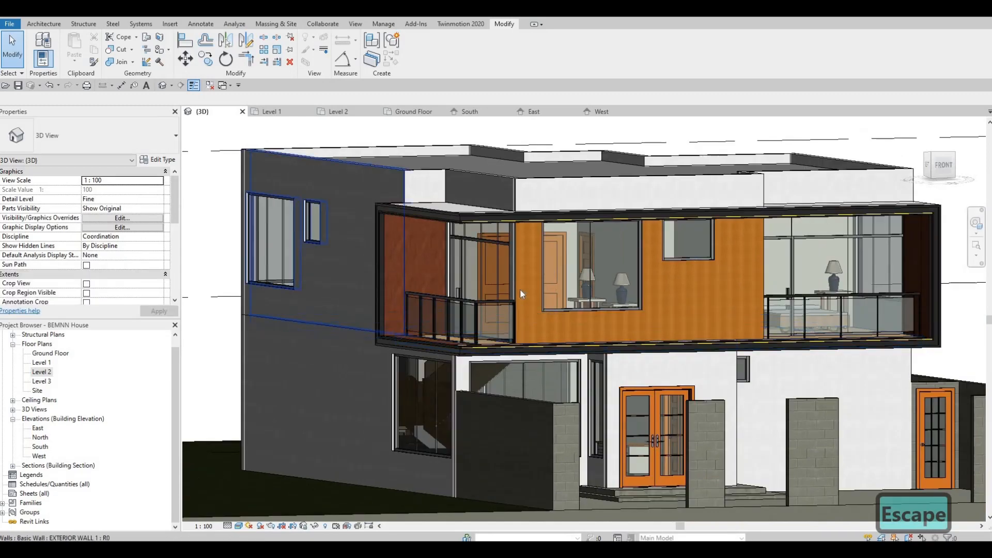
pyautogui.keyDown('shift'); pyautogui.moveTo(783, 386); pyautogui.dragTo(523, 432, button='middle'); pyautogui.keyUp('shift')
pyautogui.scroll(2, 517, 327)
pyautogui.moveTo(521, 390); pyautogui.dragTo(532, 411, button='middle')
pyautogui.scroll(-1, 519, 426)
pyautogui.scroll(2, 532, 411)
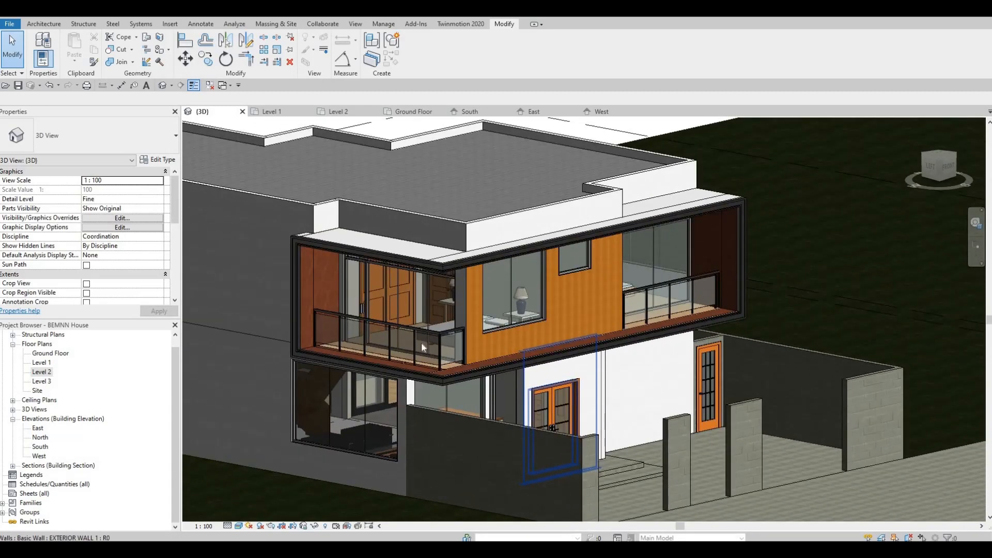